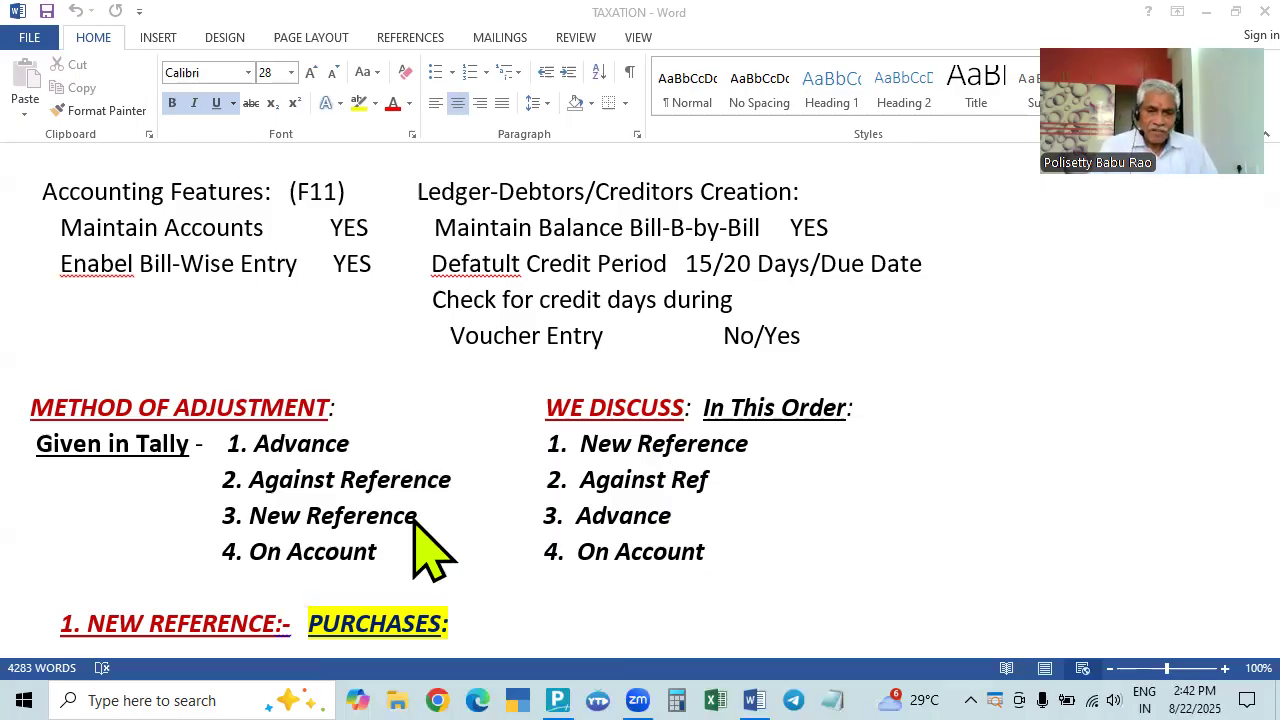
# Switch to TallyPrime and set Enable Bill-wise entry to Yes in the company features of Sri Krishna Enterprises (25-26)
pyautogui.click(557, 700)
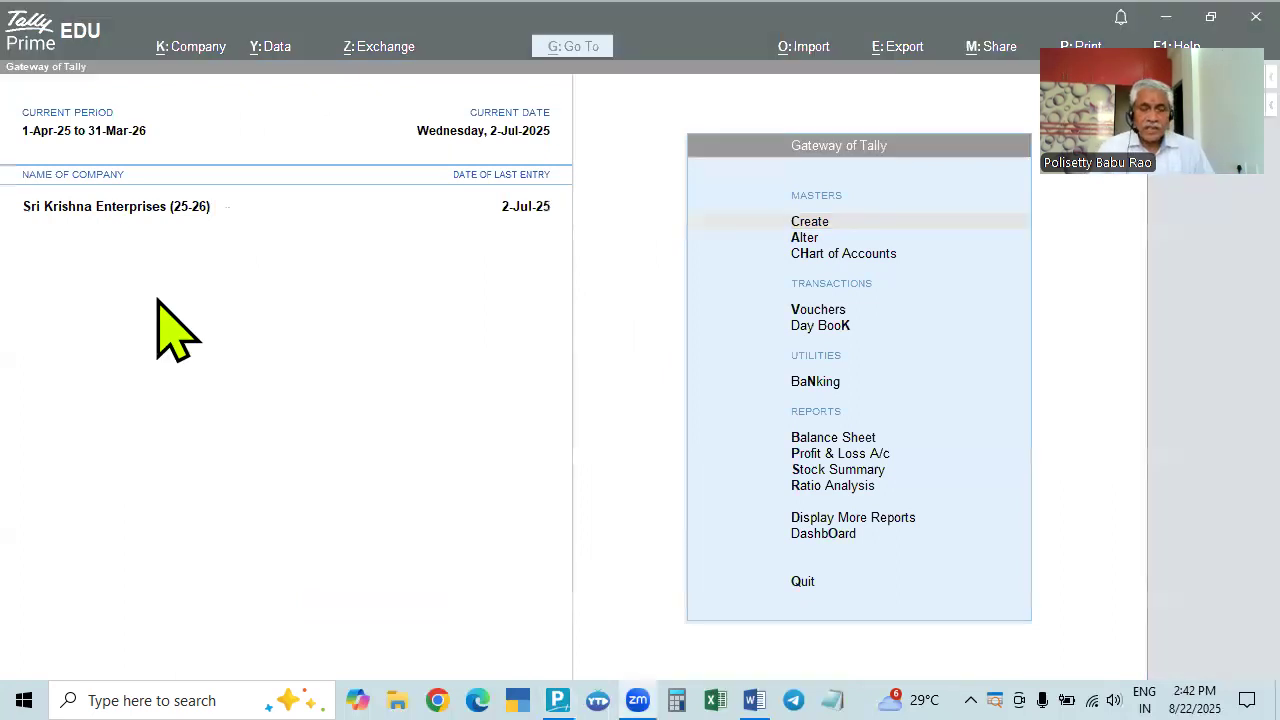
pyautogui.hotkey('alt', 'Tab')
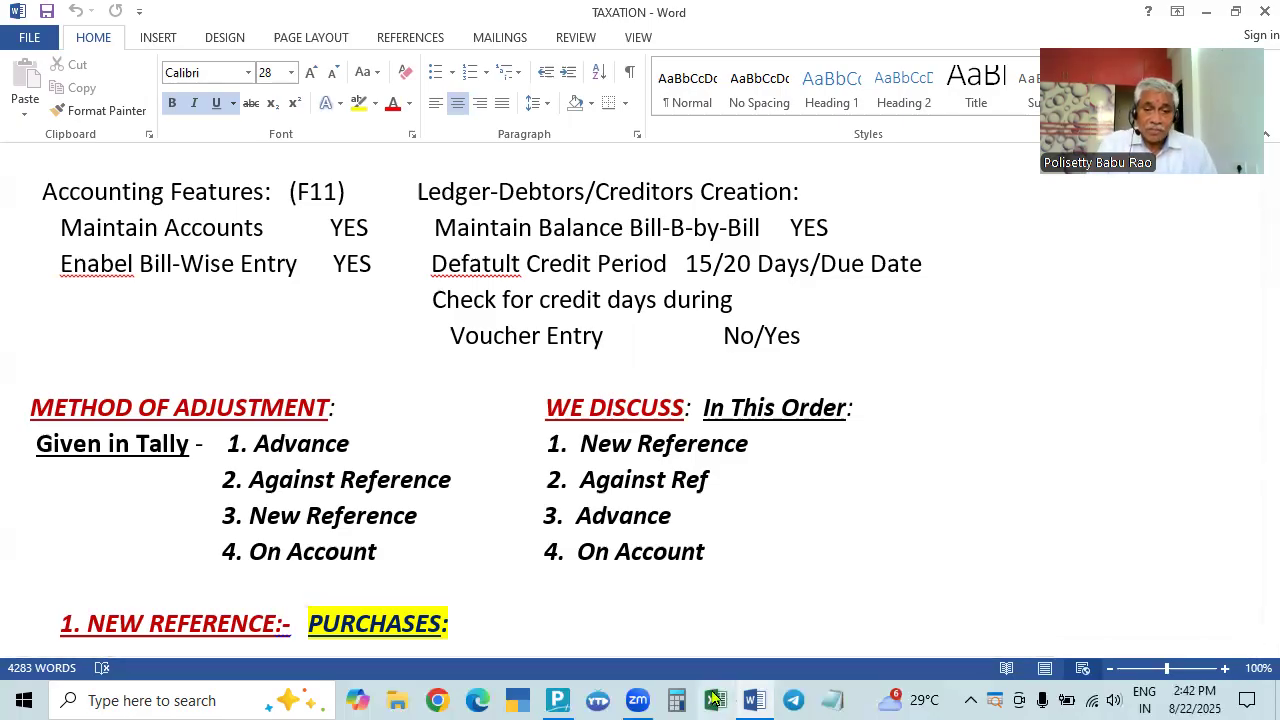
pyautogui.click(559, 699)
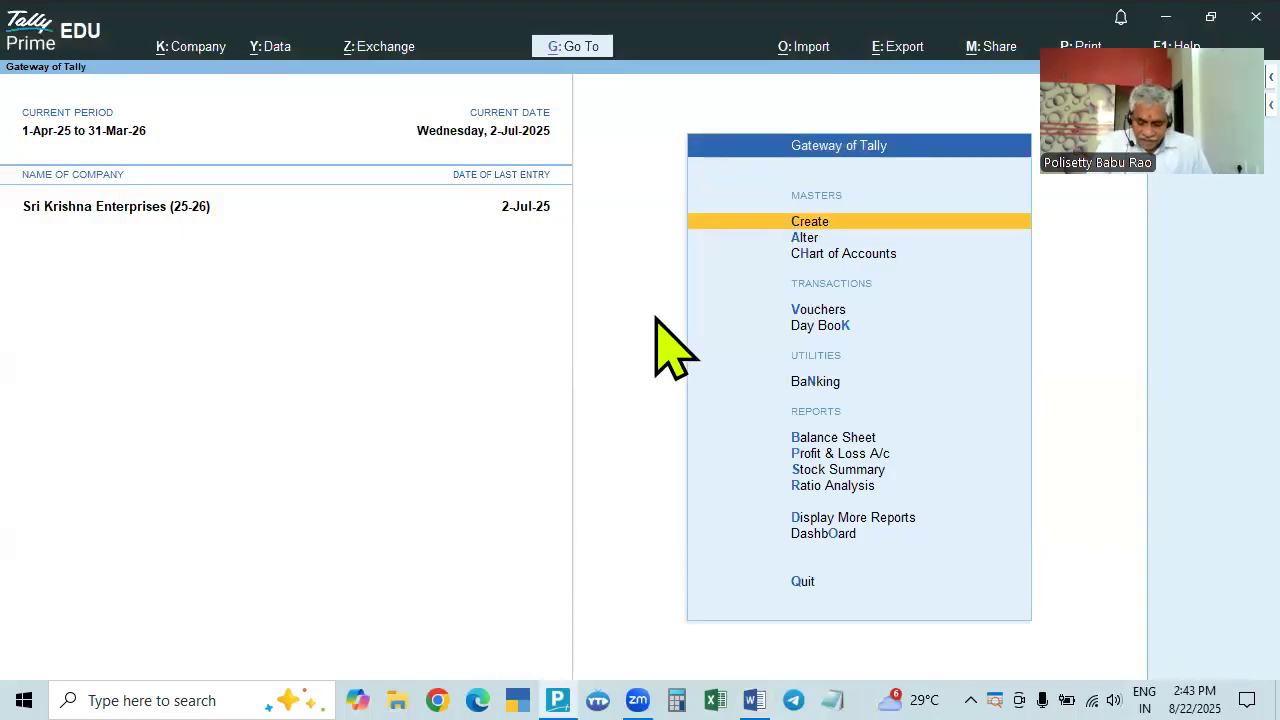
pyautogui.press('F11')
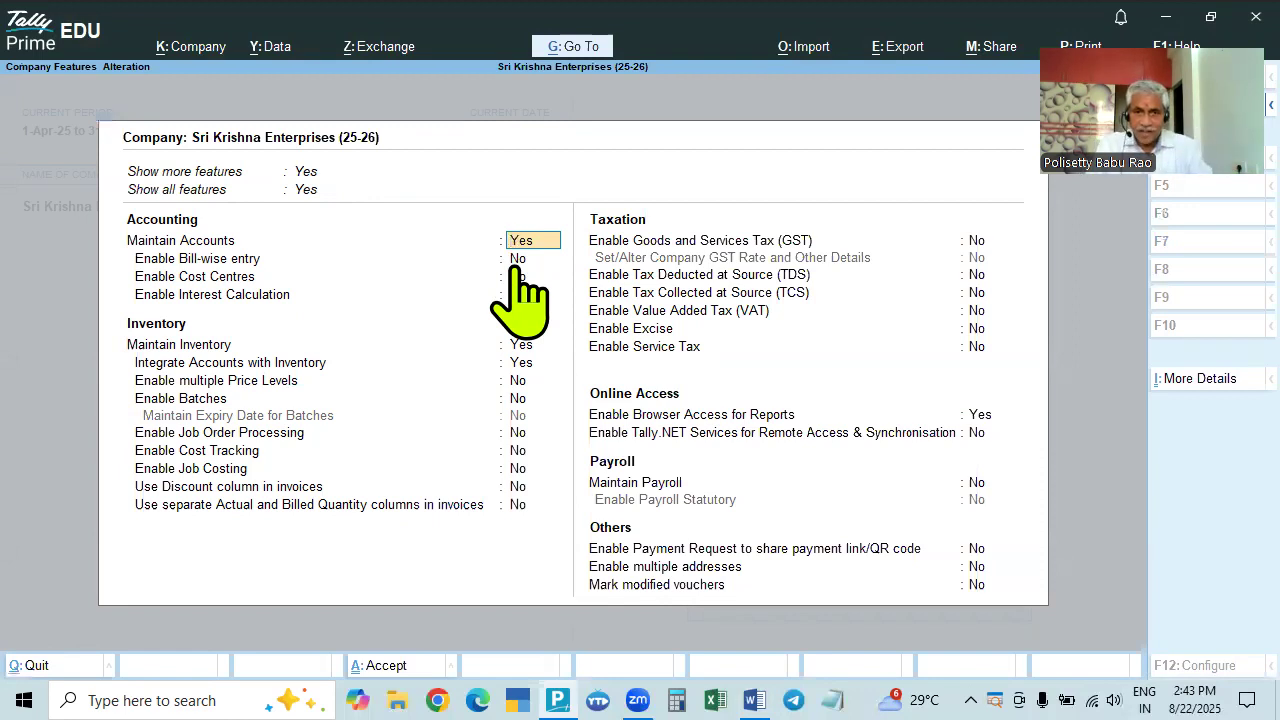
pyautogui.press('Down')
pyautogui.press('Up')
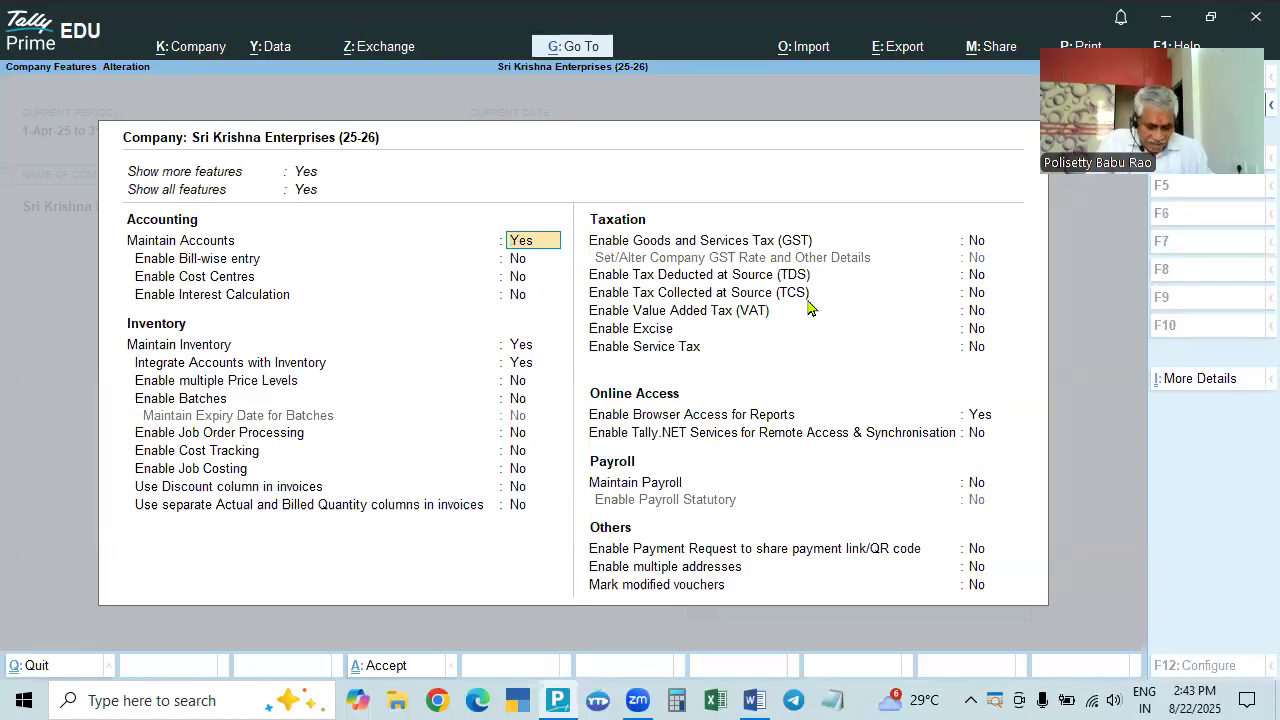
pyautogui.press('Return')
pyautogui.write('y')
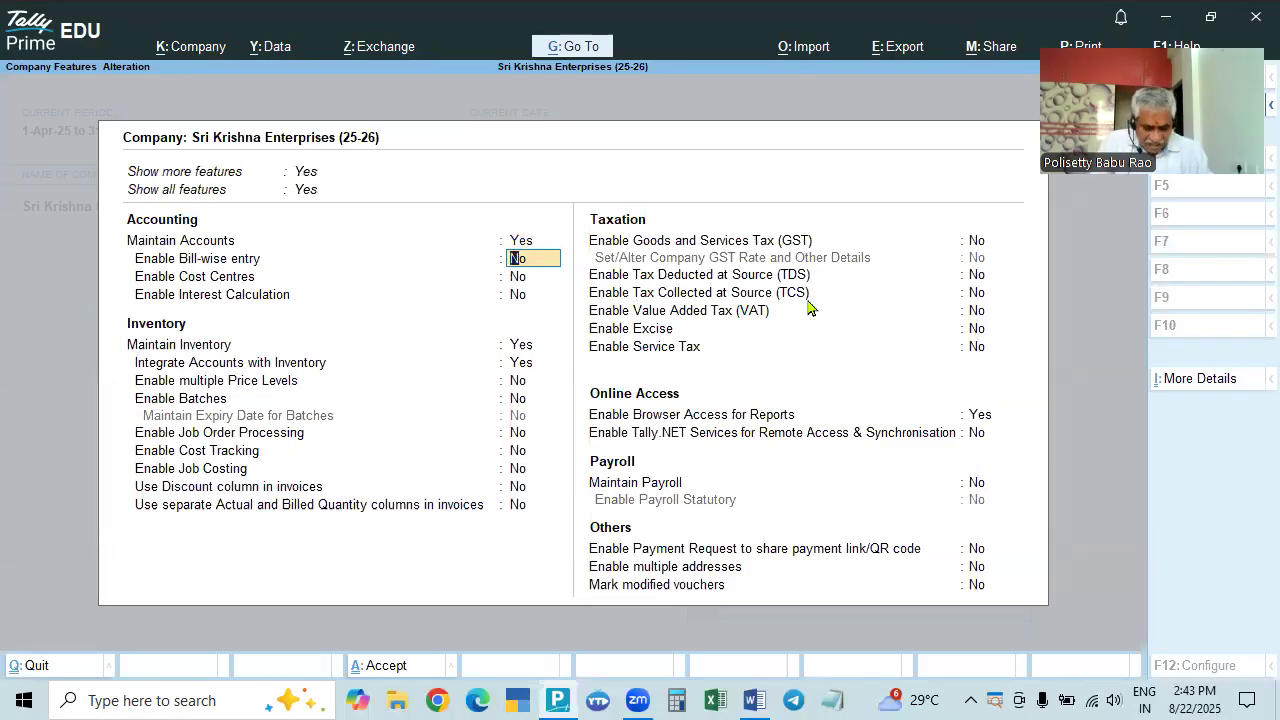
pyautogui.press('Return')
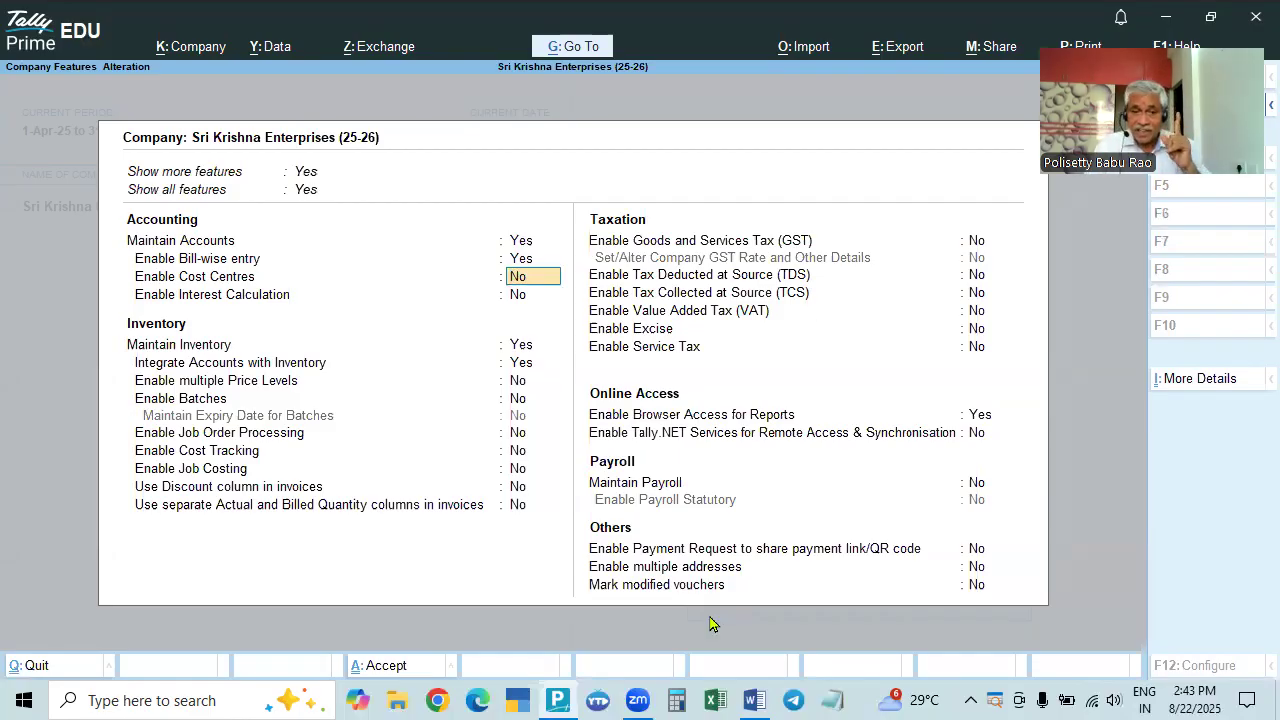
# Consult the TAXATION notes in Word, then review the inventory options in TallyPrime's company features, down to multiple price levels
pyautogui.click(754, 700)
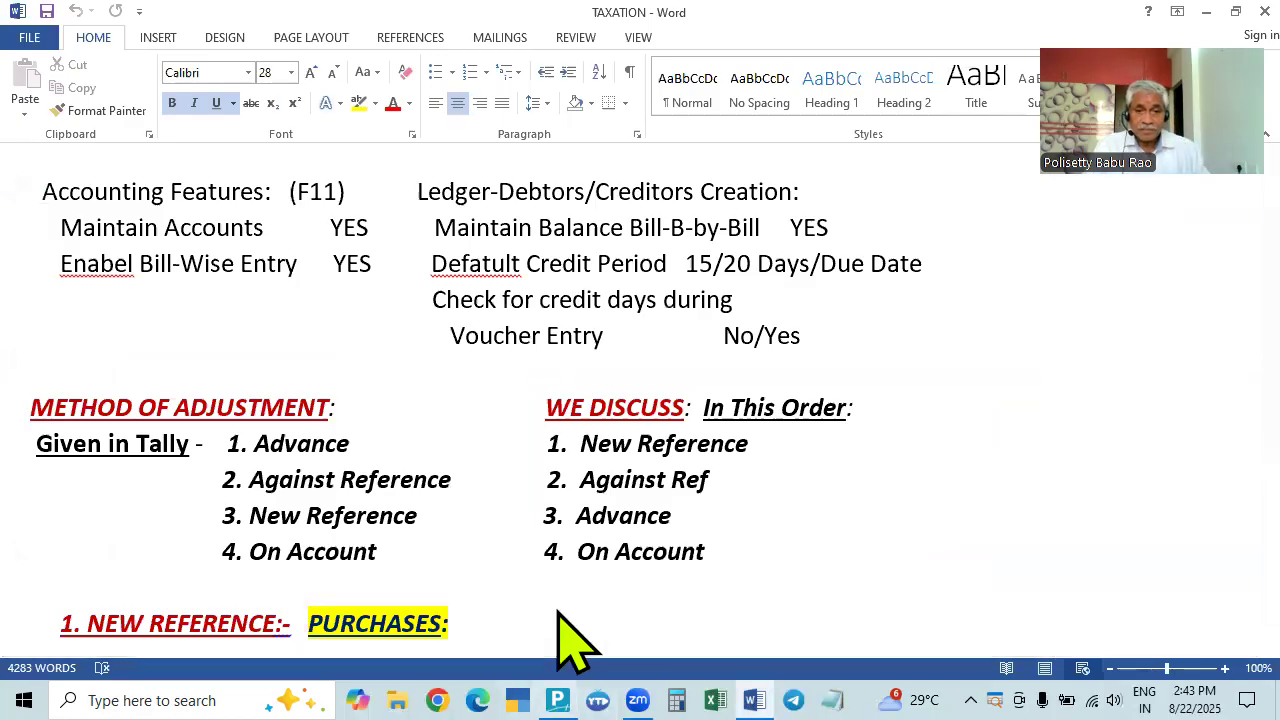
pyautogui.click(557, 700)
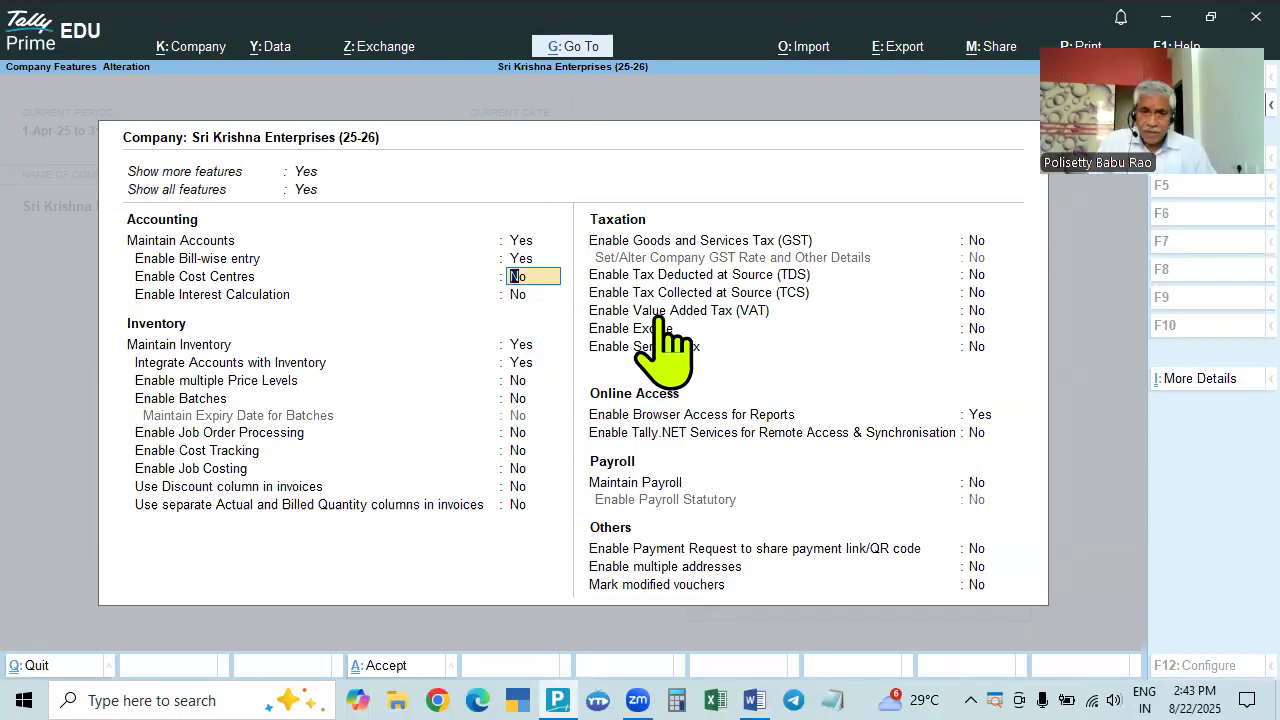
pyautogui.press('Down')
pyautogui.press('Down')
pyautogui.press('Down')
pyautogui.press('Up')
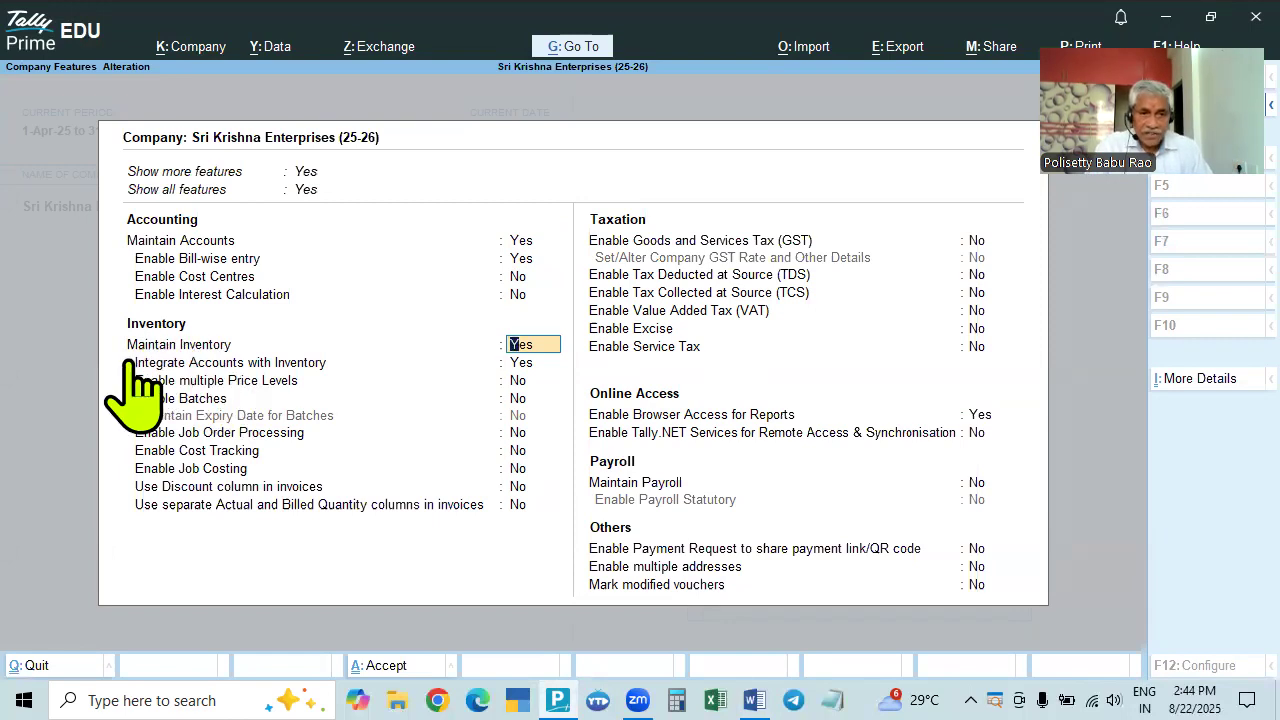
pyautogui.click(522, 366)
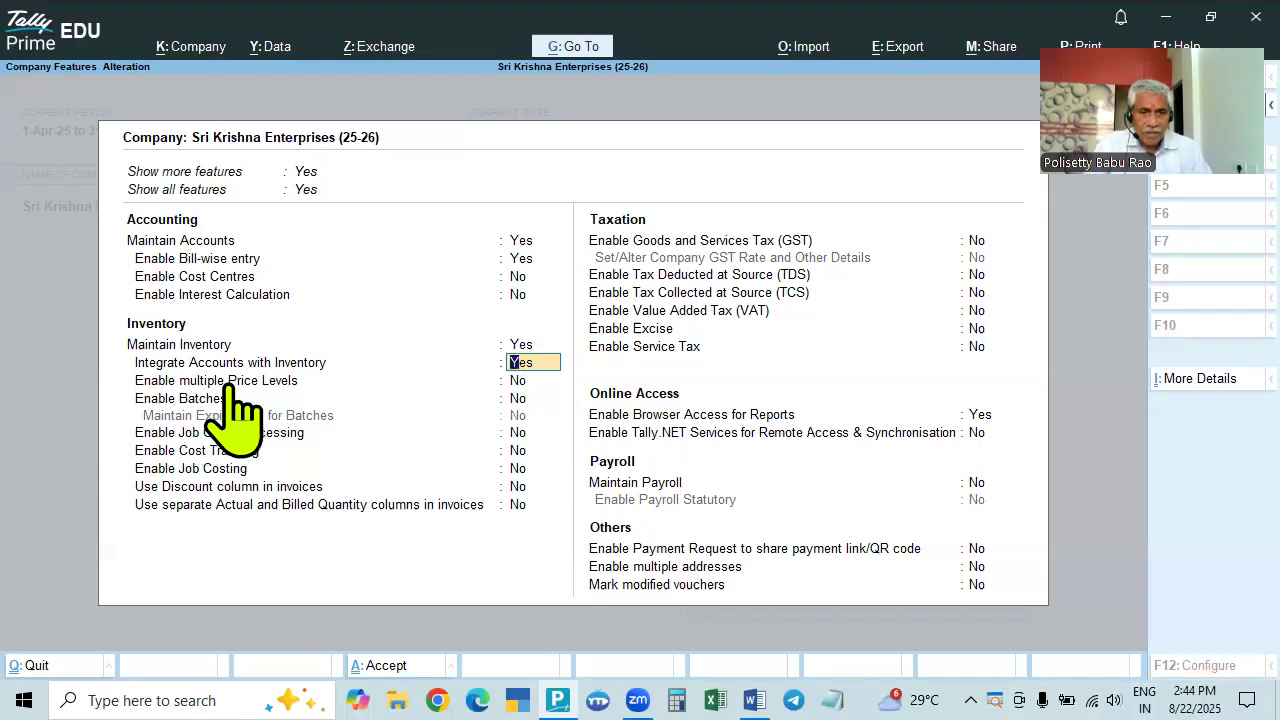
pyautogui.click(552, 378)
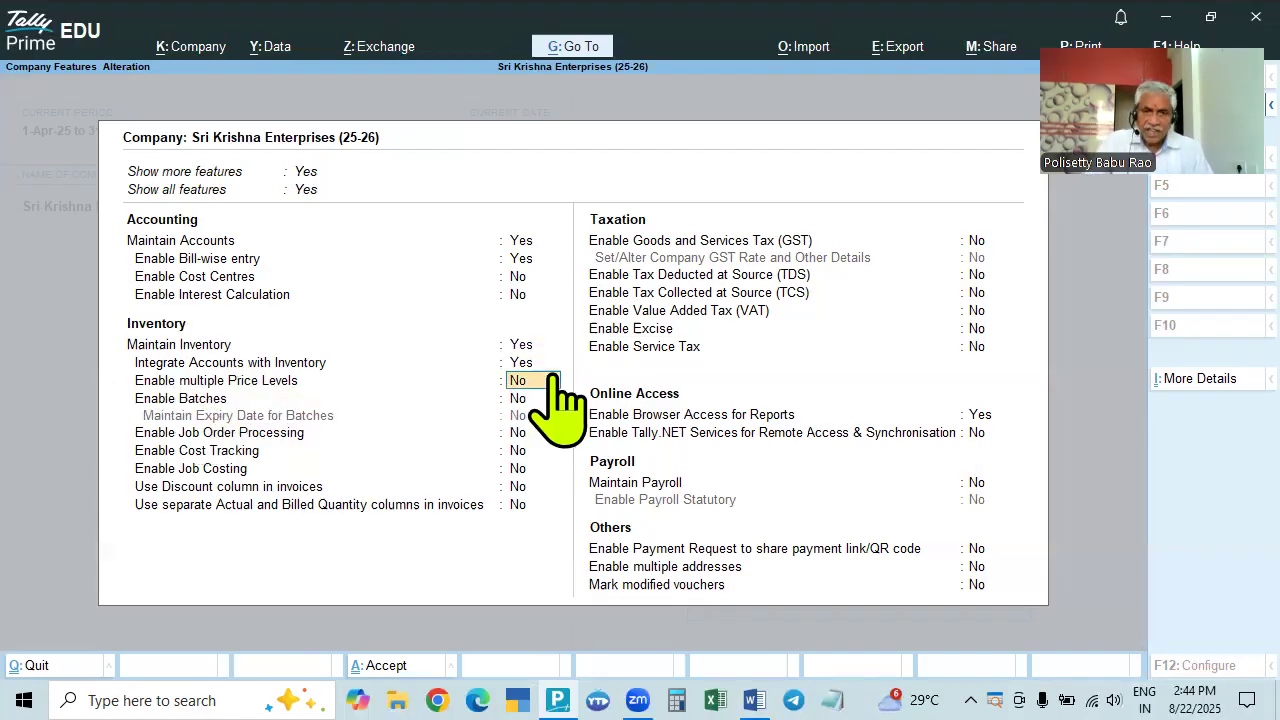
# Try to enable Goods and Services Tax (GST) for the company, and check the purchase and sales transactions in the Word notes
pyautogui.click(990, 244)
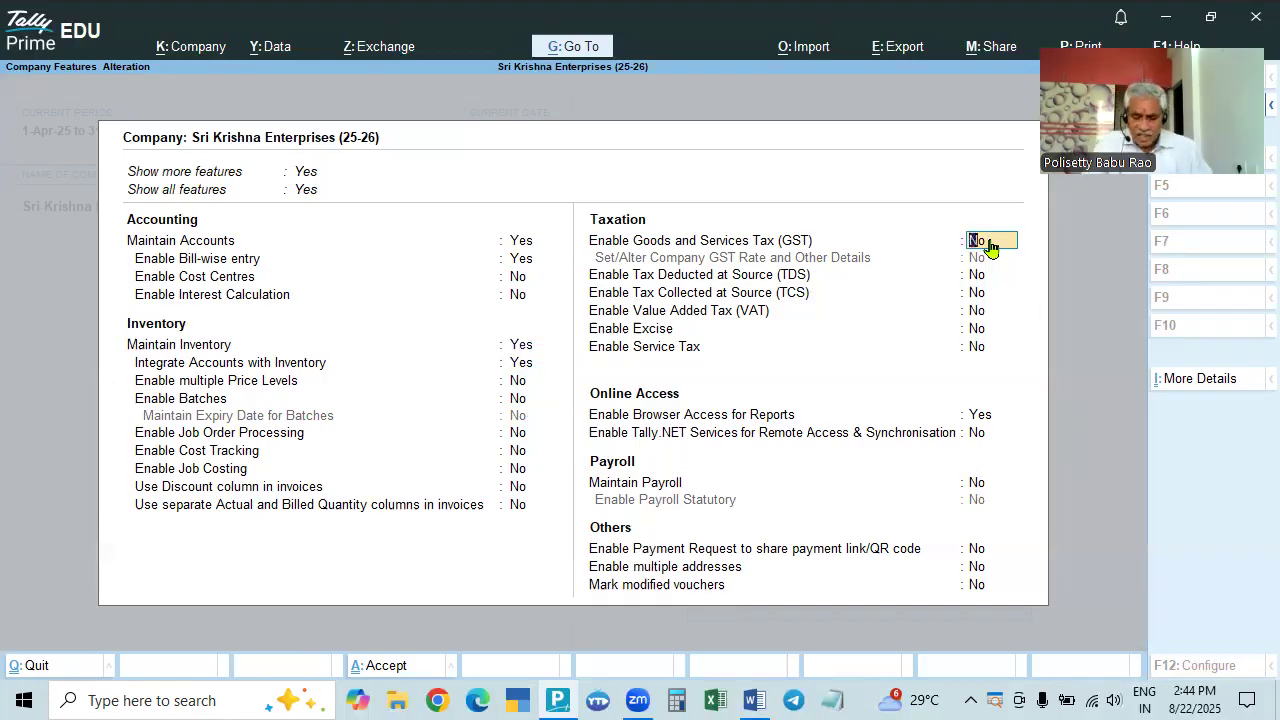
pyautogui.write('Y')
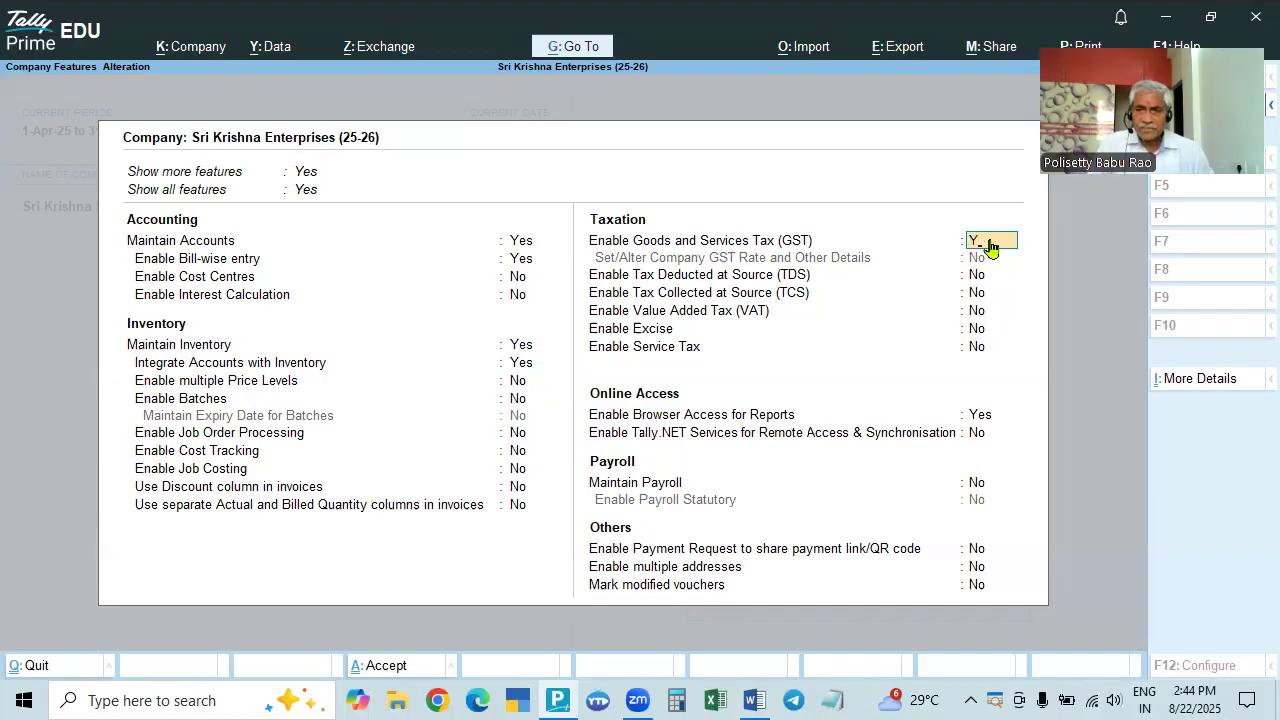
pyautogui.press('Return')
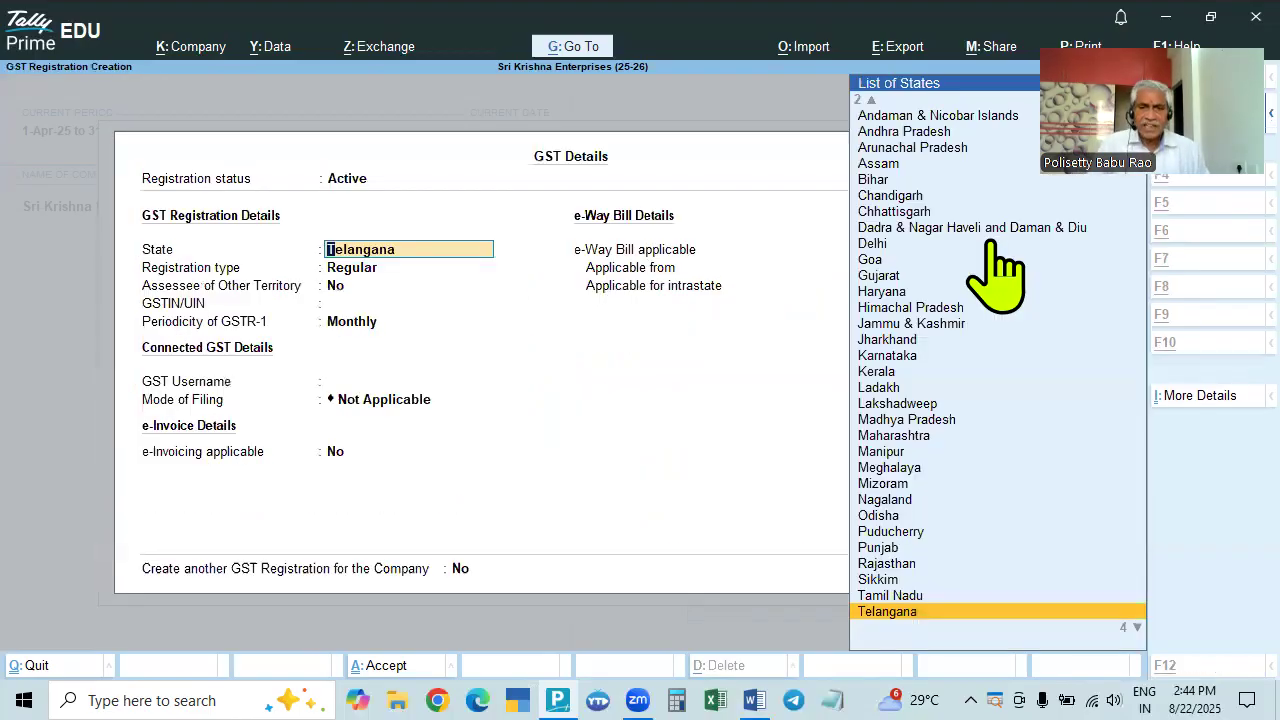
pyautogui.hotkey('alt', 'Tab')
pyautogui.scroll(-15, 990, 238)
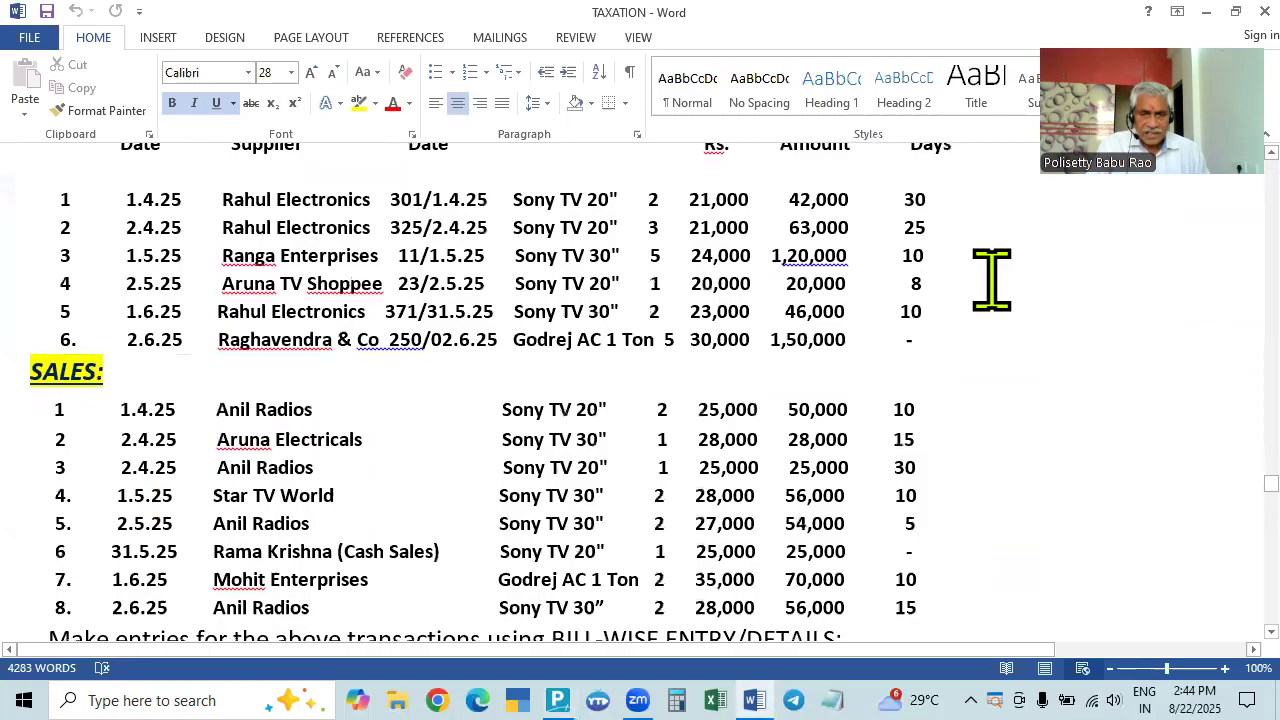
pyautogui.scroll(15, 990, 280)
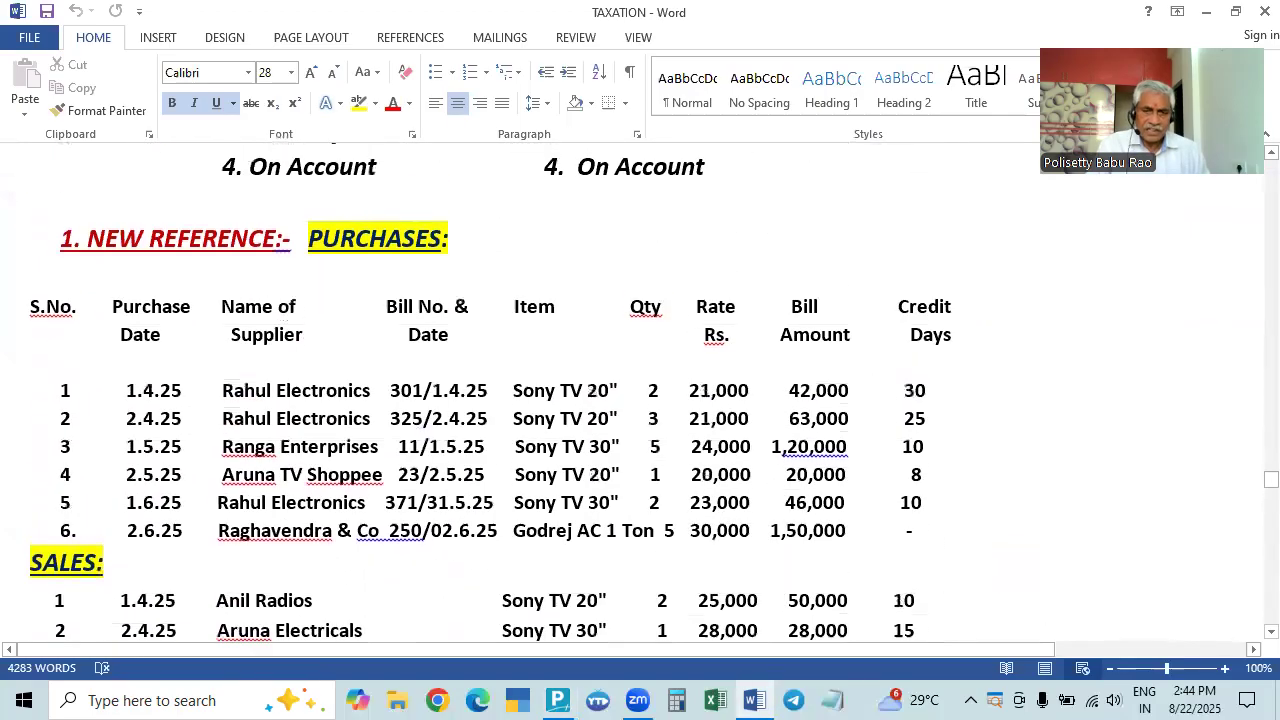
pyautogui.scroll(-2, 991, 279)
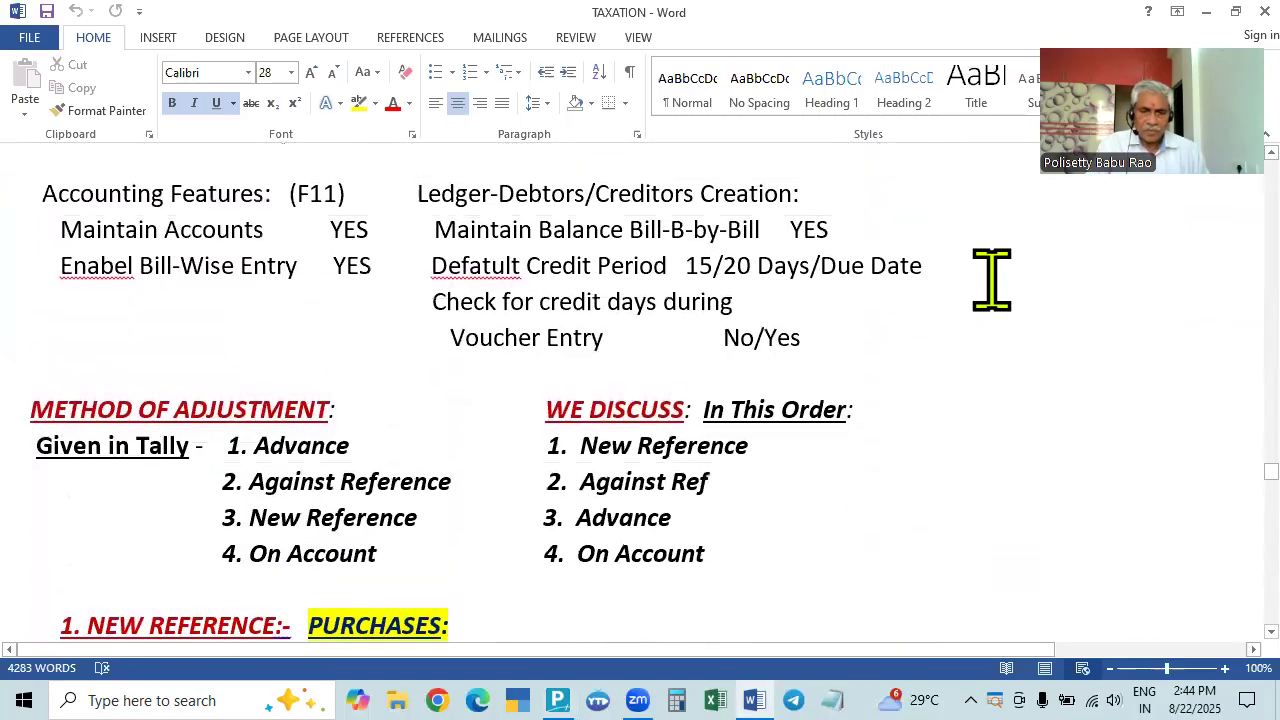
pyautogui.hotkey('alt', 'Tab')
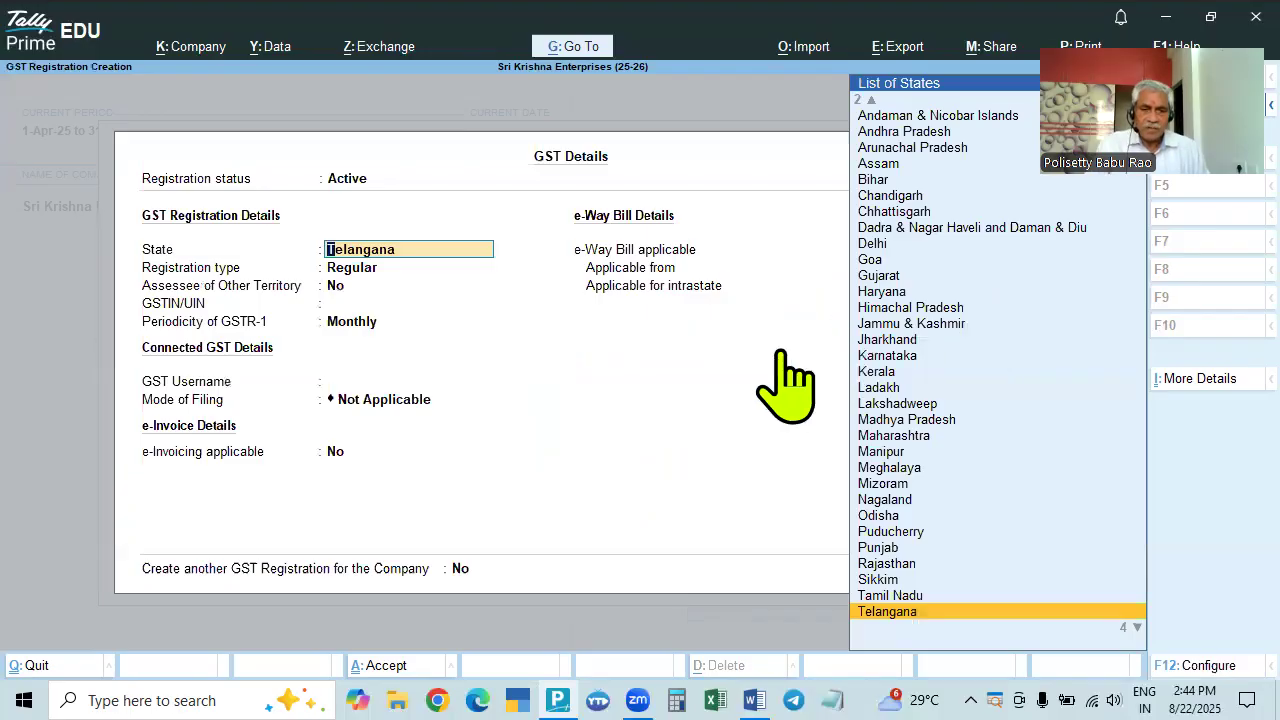
# Leave the GST registration details, set Enable Goods and Services Tax (GST) to No, and save the company features
pyautogui.press('BackSpace')
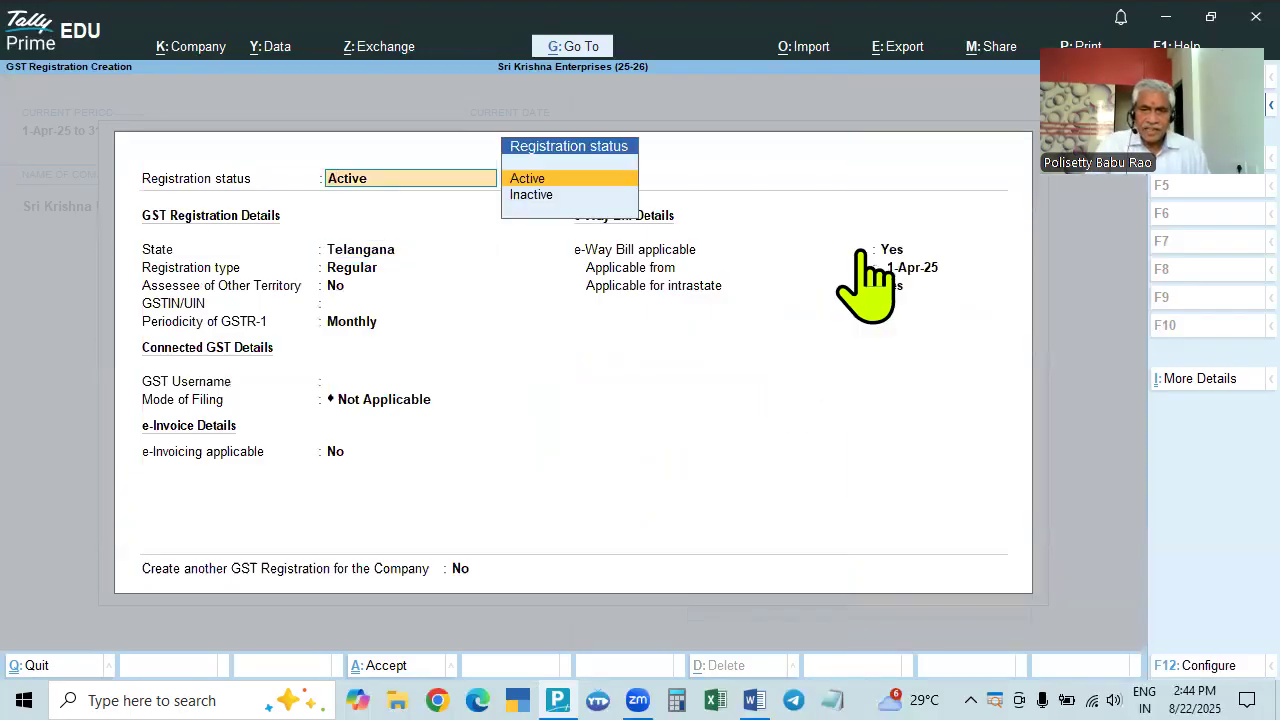
pyautogui.press('BackSpace')
pyautogui.press('Escape')
pyautogui.press('Return')
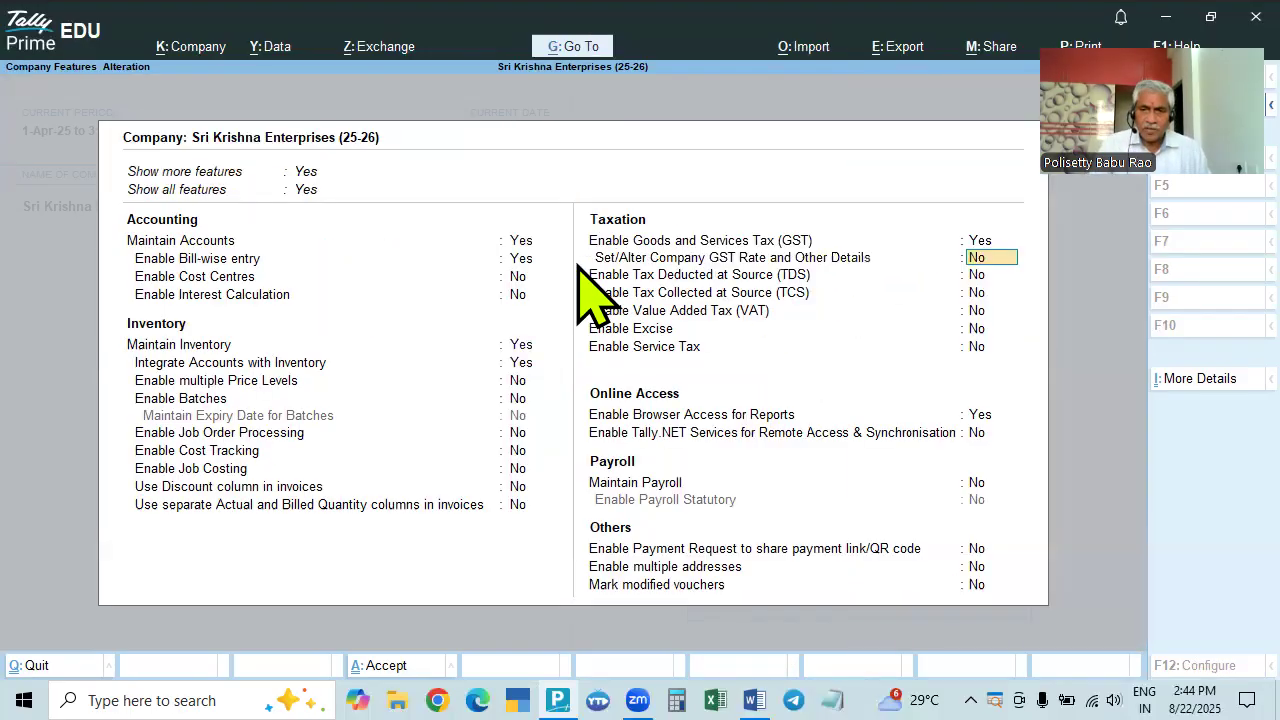
pyautogui.press('BackSpace')
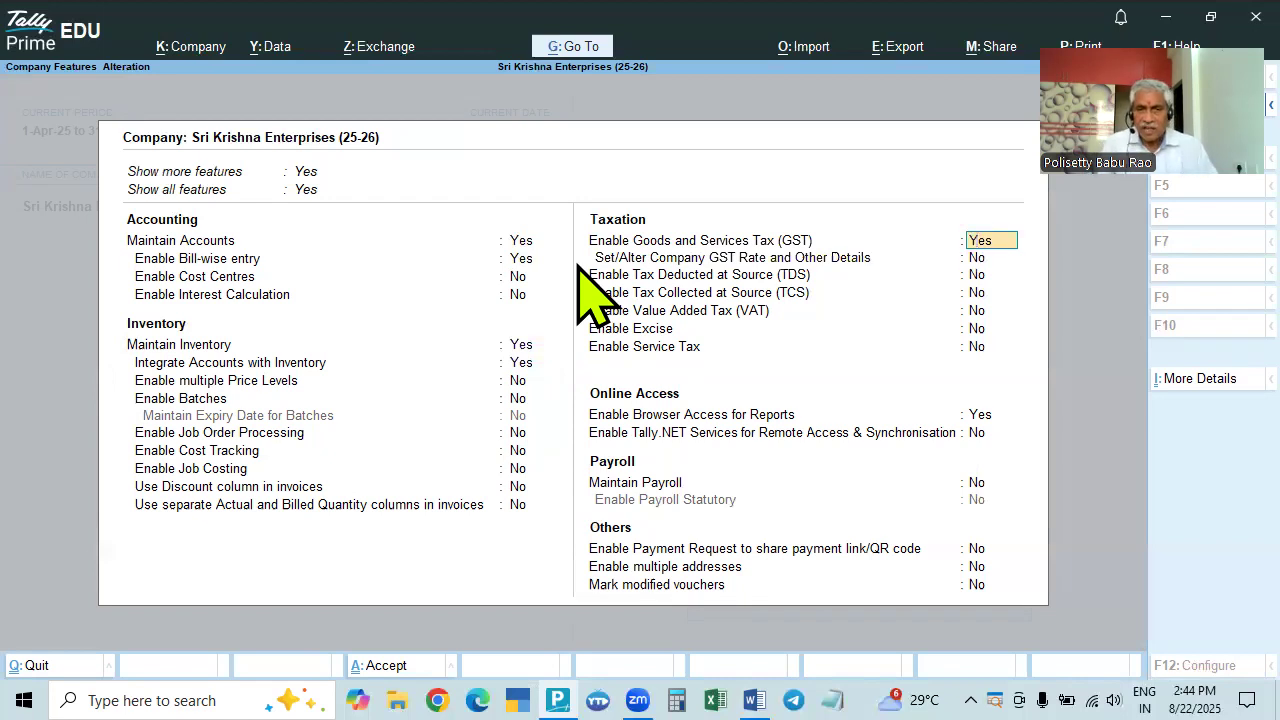
pyautogui.write('n')
pyautogui.press('Return')
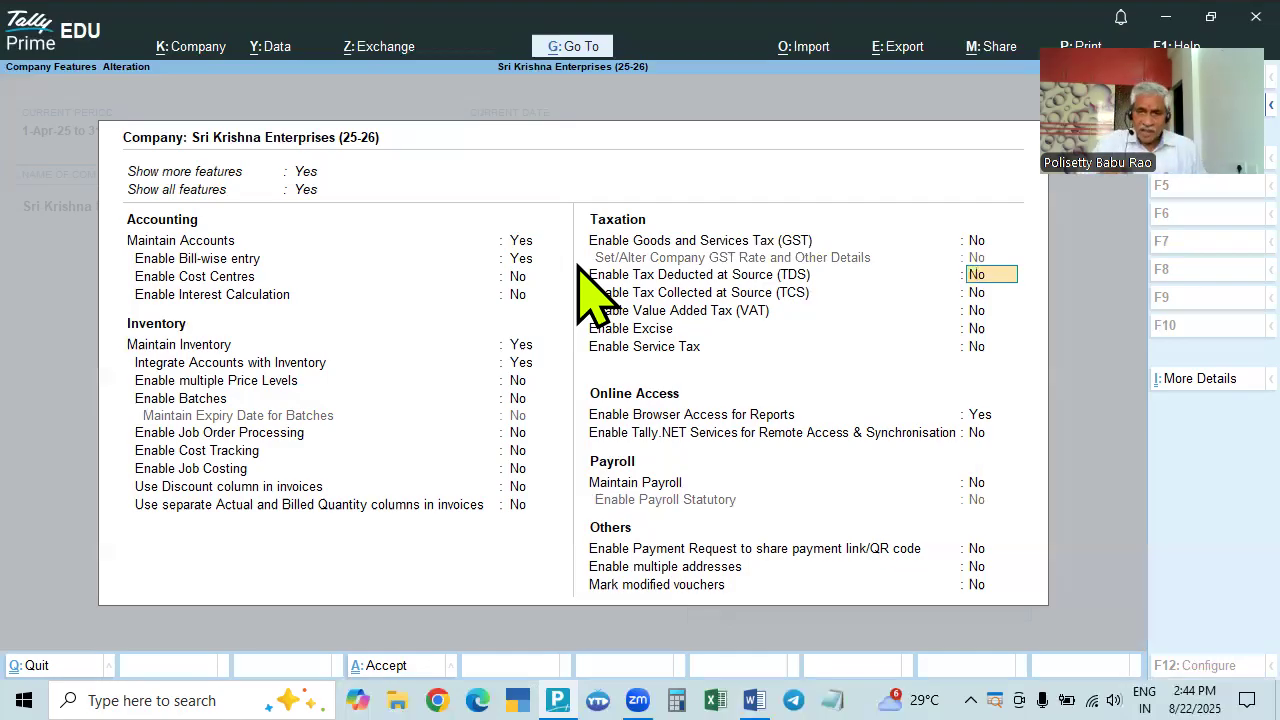
pyautogui.hotkey('ctrl', 'a')
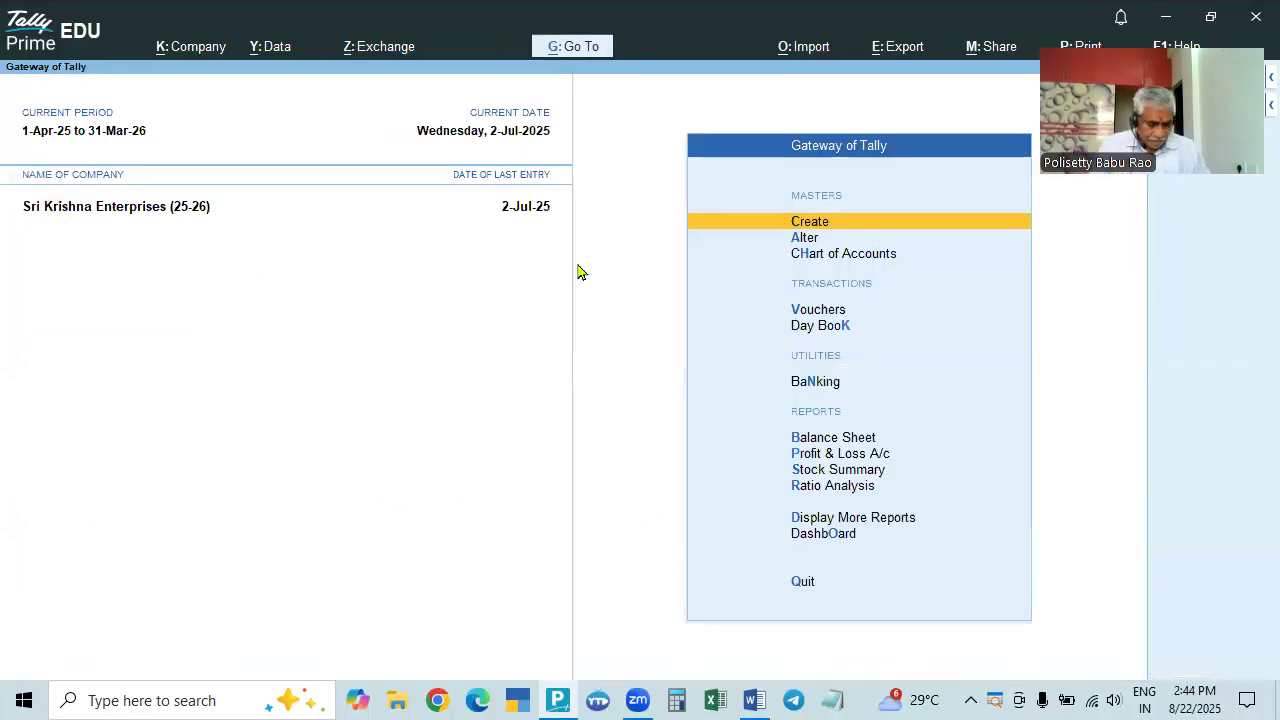
# Reopen the company features to check the accounting settings against the Word notes, then accept the features and return to the Gateway of Tally
pyautogui.hotkey('alt', 'Tab')
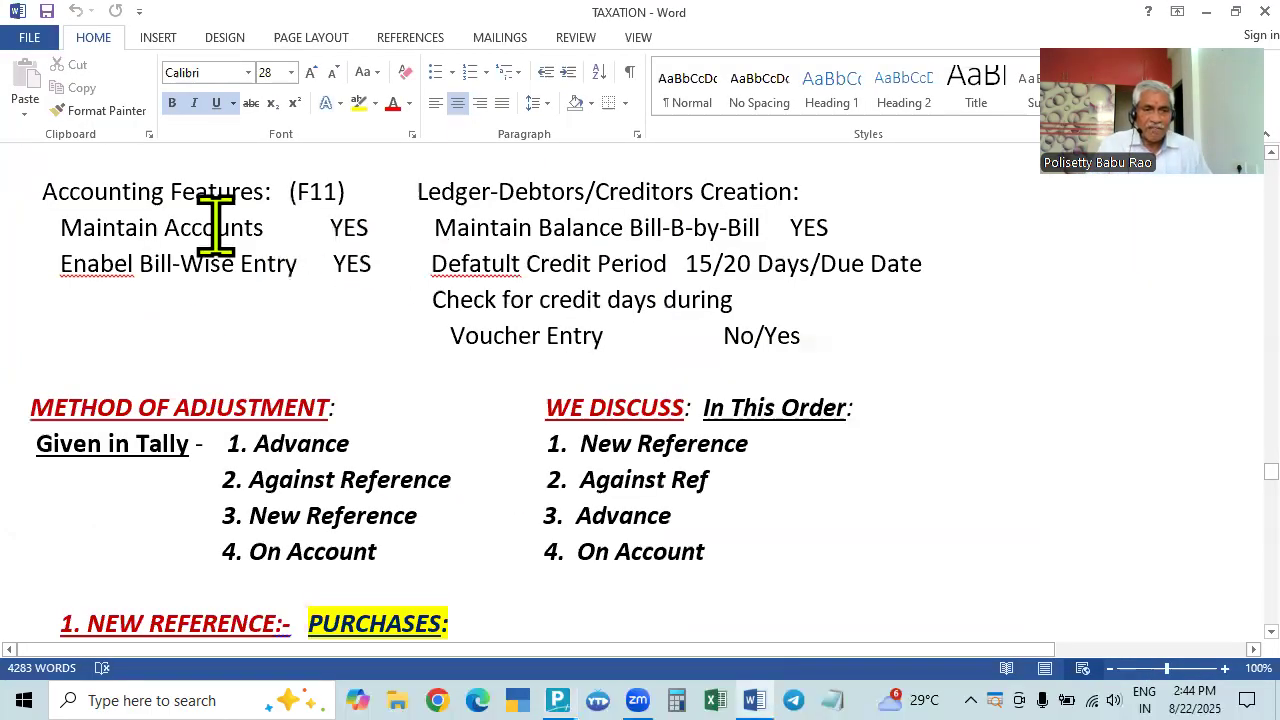
pyautogui.hotkey('alt', 'Tab')
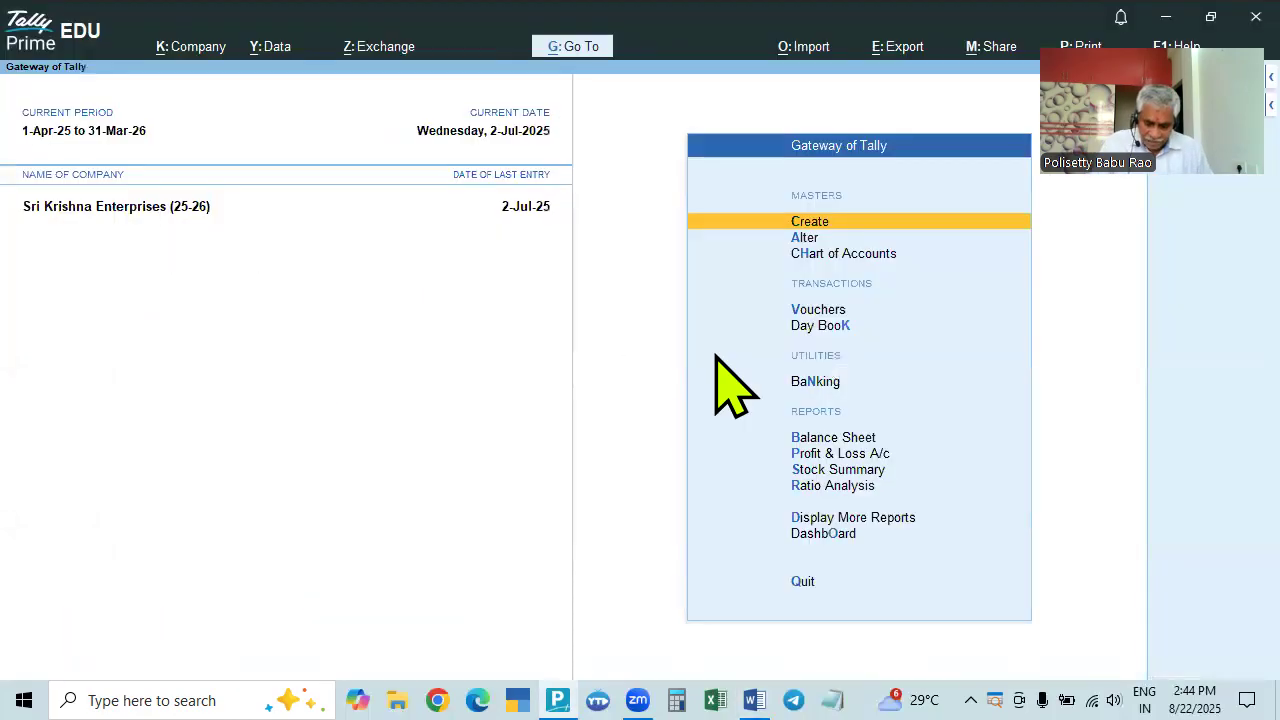
pyautogui.press('F11')
pyautogui.hotkey('alt', 'Tab')
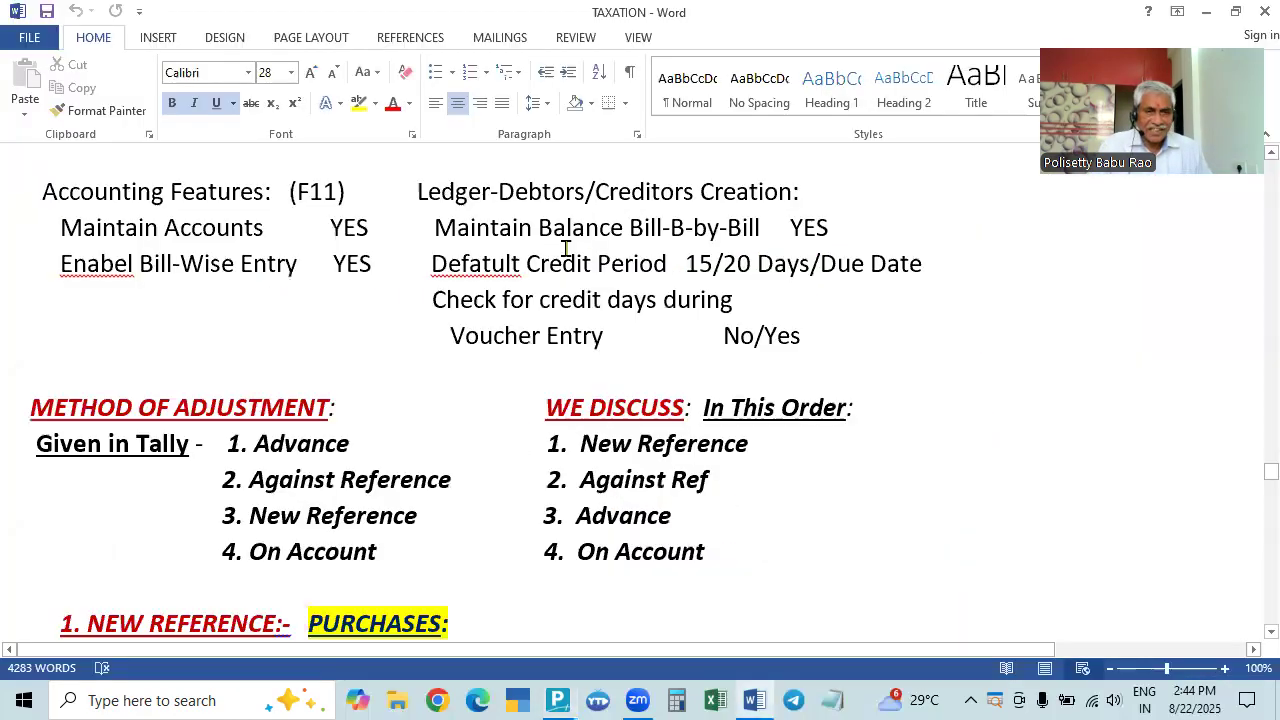
pyautogui.hotkey('alt', 'Tab')
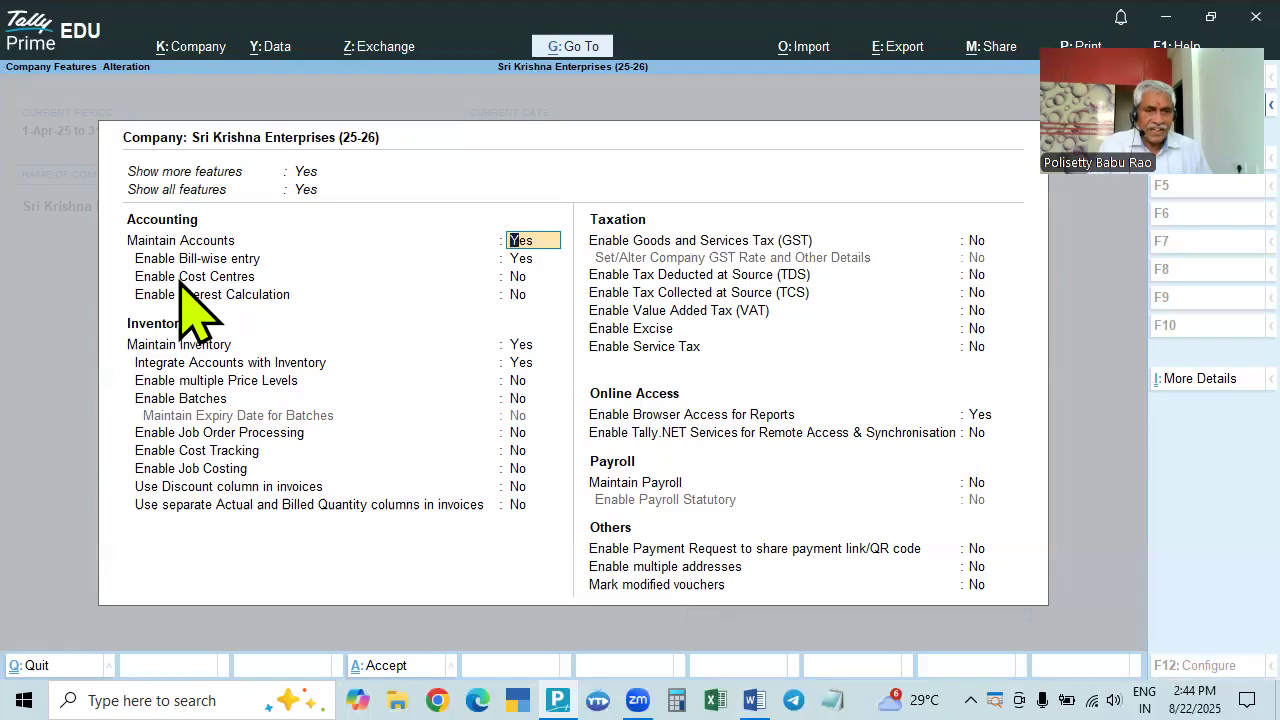
pyautogui.click(518, 277)
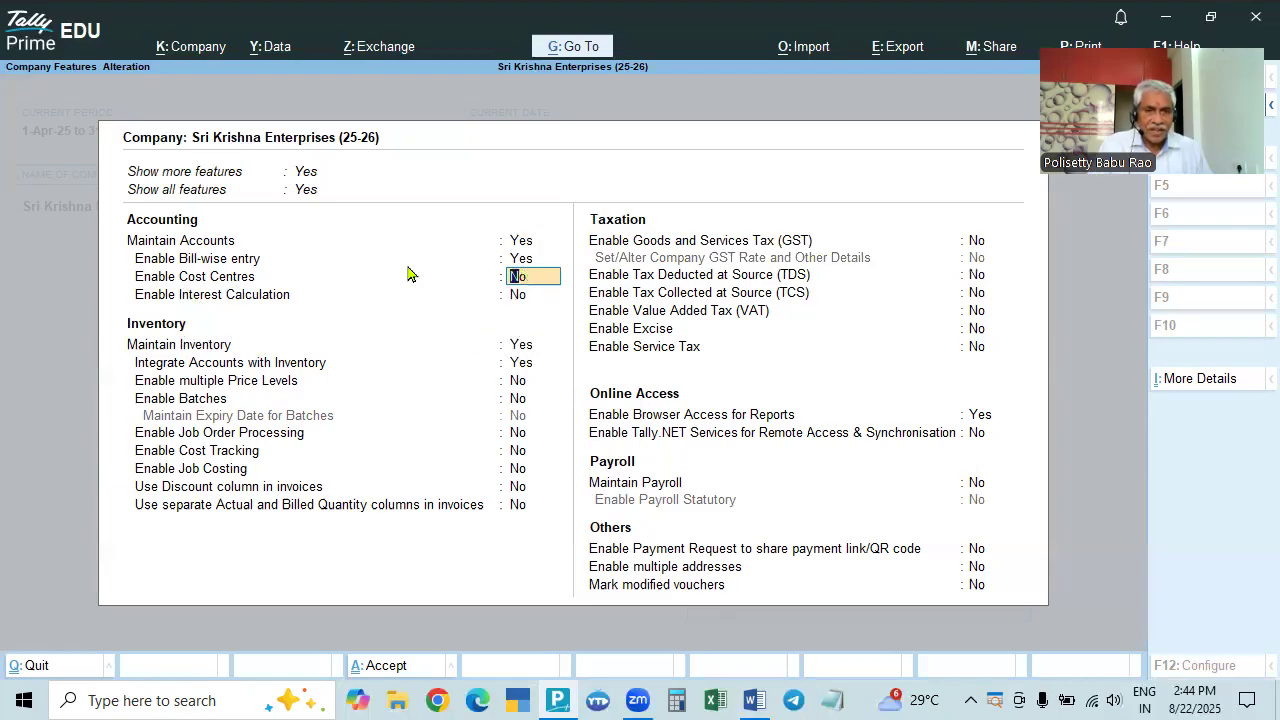
pyautogui.press('Up')
pyautogui.hotkey('alt', 'Tab')
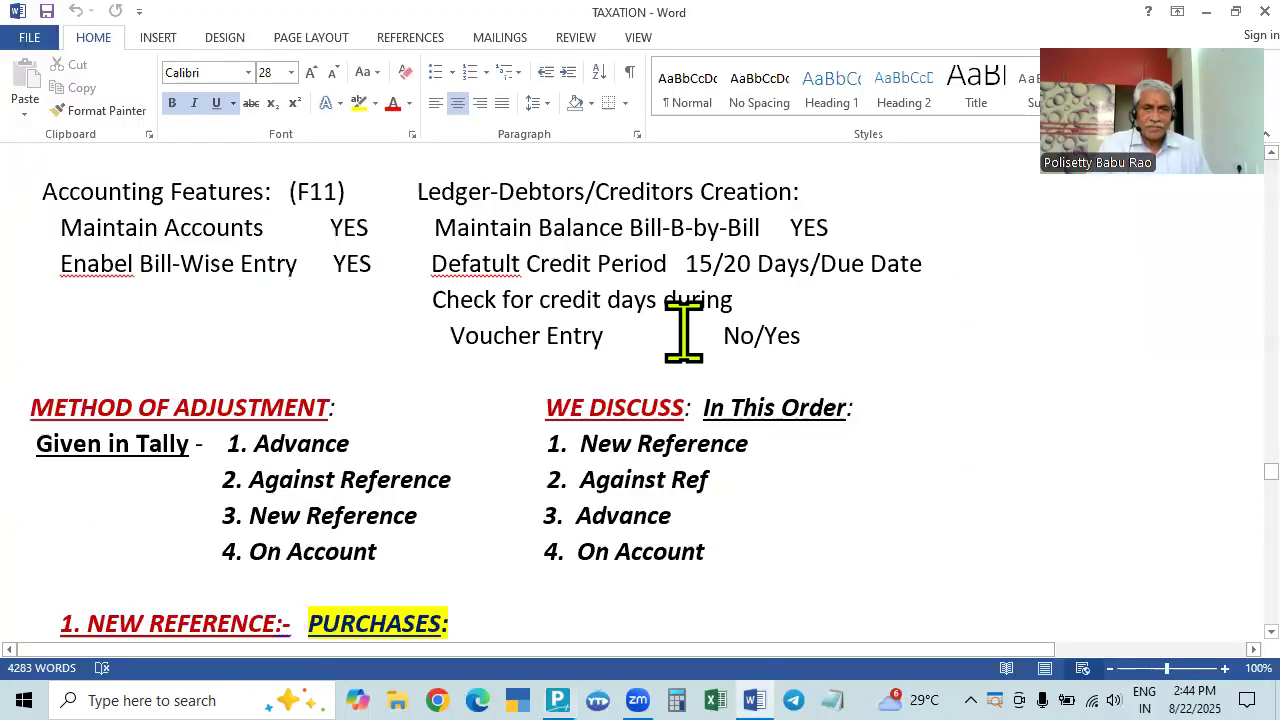
pyautogui.hotkey('alt', 'Tab')
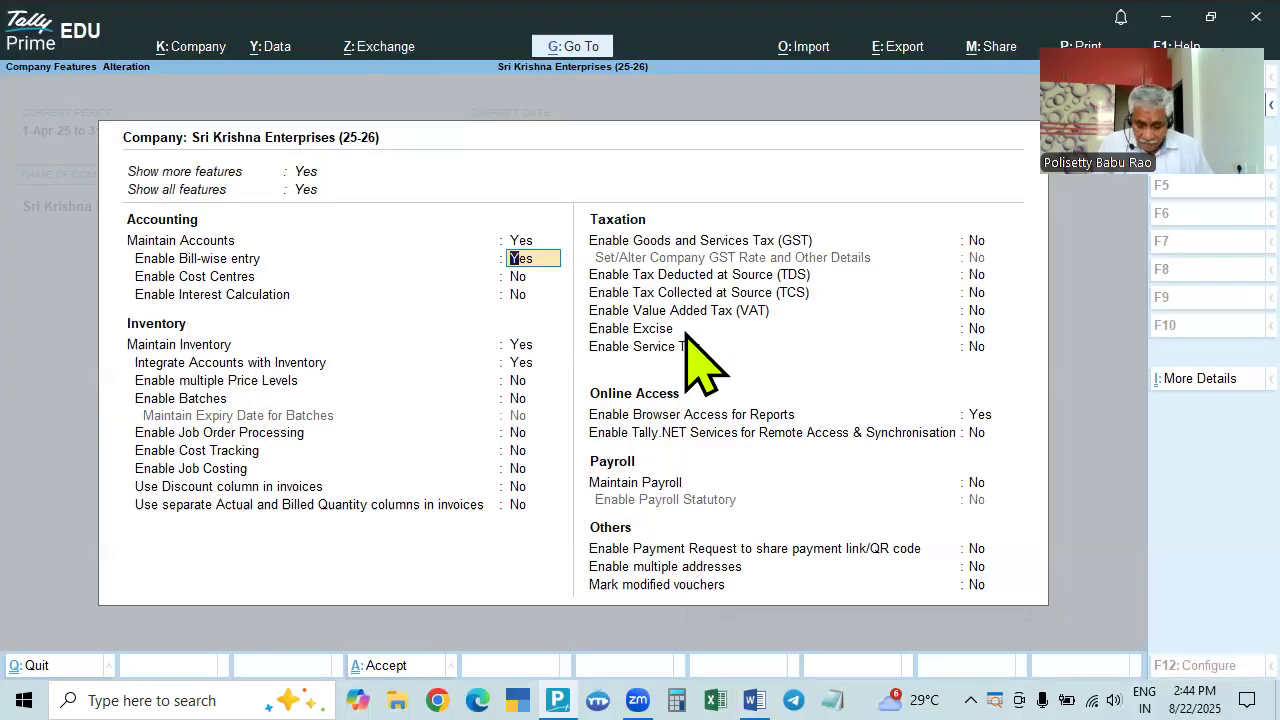
pyautogui.hotkey('ctrl', 'a')
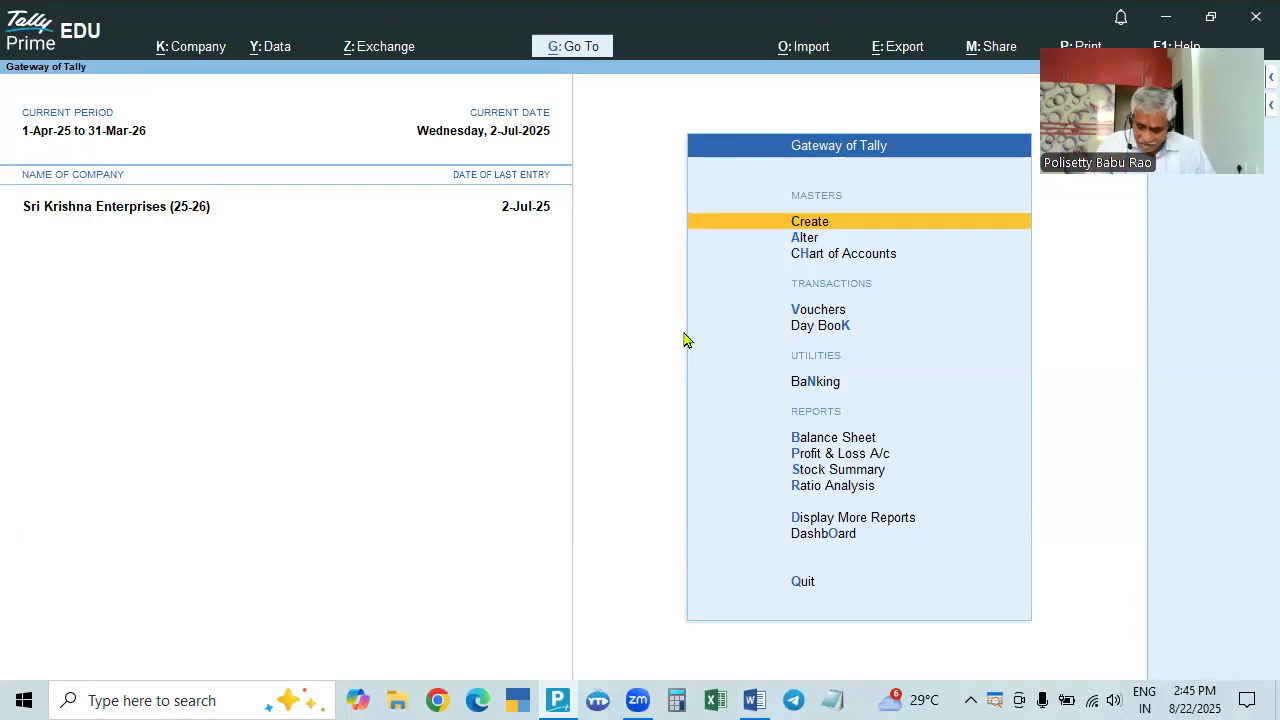
pyautogui.press('Down')
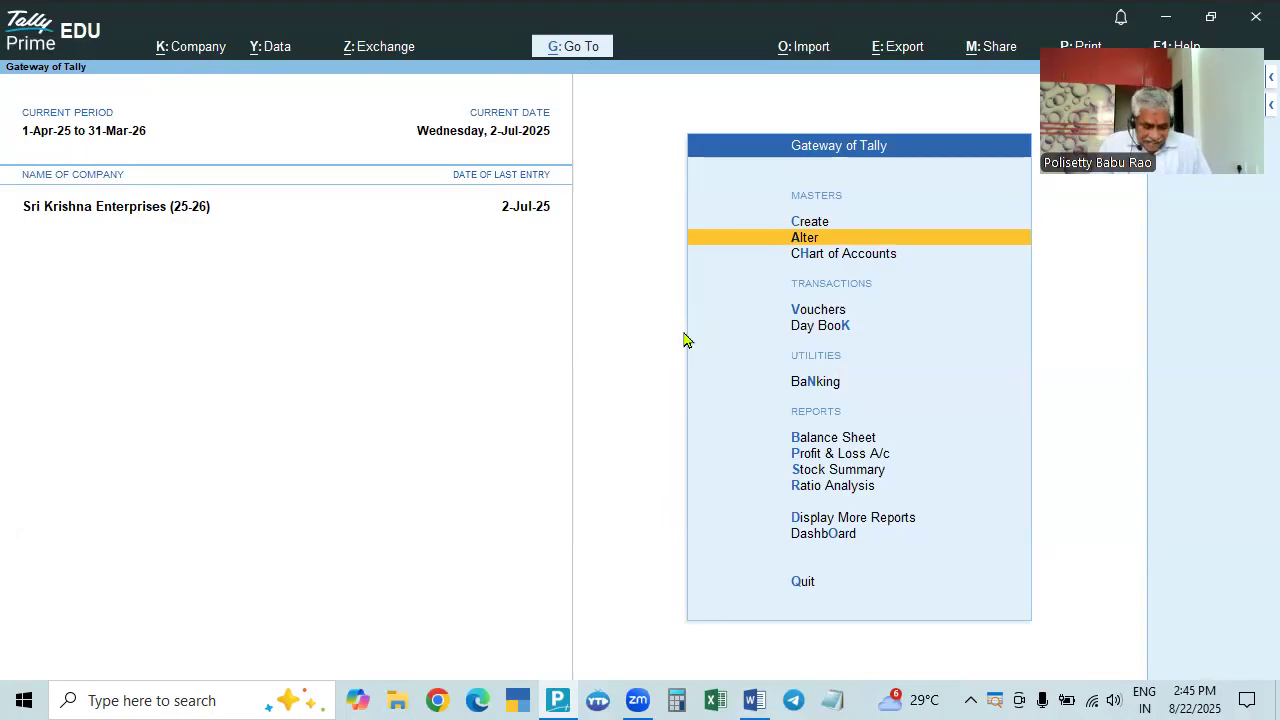
pyautogui.hotkey('alt', 'Tab')
pyautogui.hotkey('alt', 'Tab')
pyautogui.hotkey('alt', 'Tab')
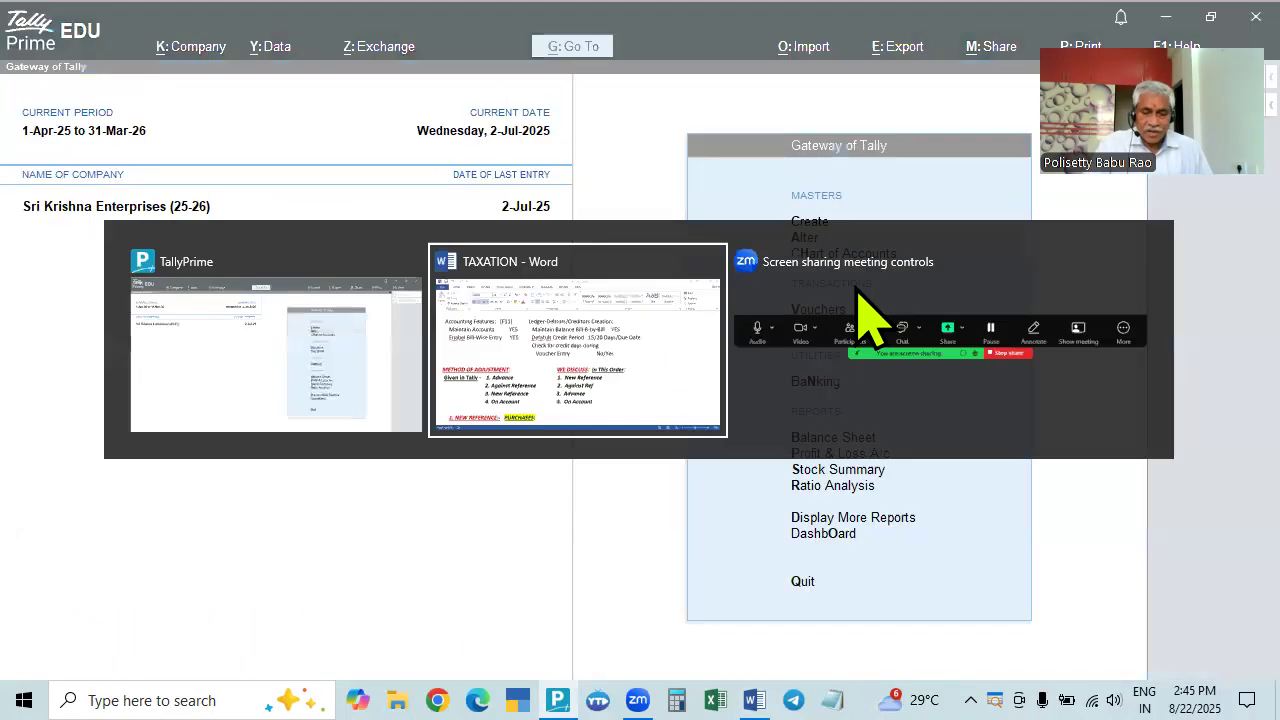
pyautogui.hotkey('alt', 'Tab')
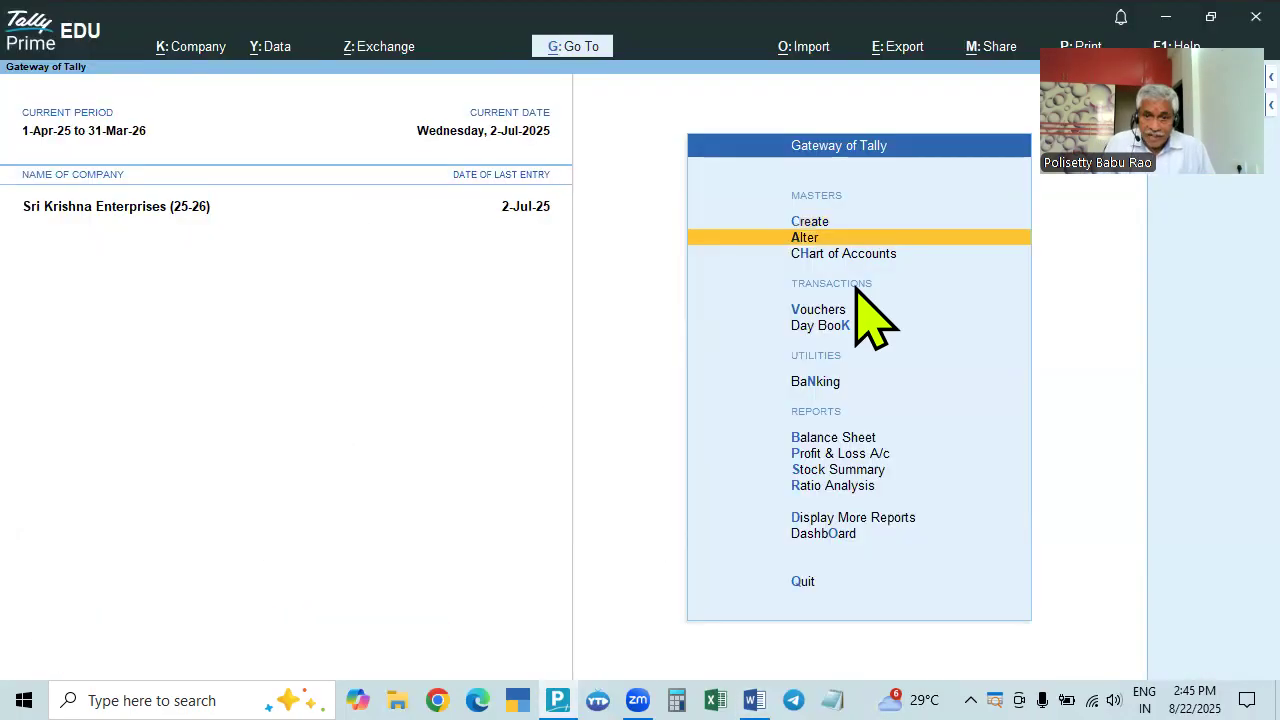
# Open the list of existing ledgers for alteration from the masters
pyautogui.press('Return')
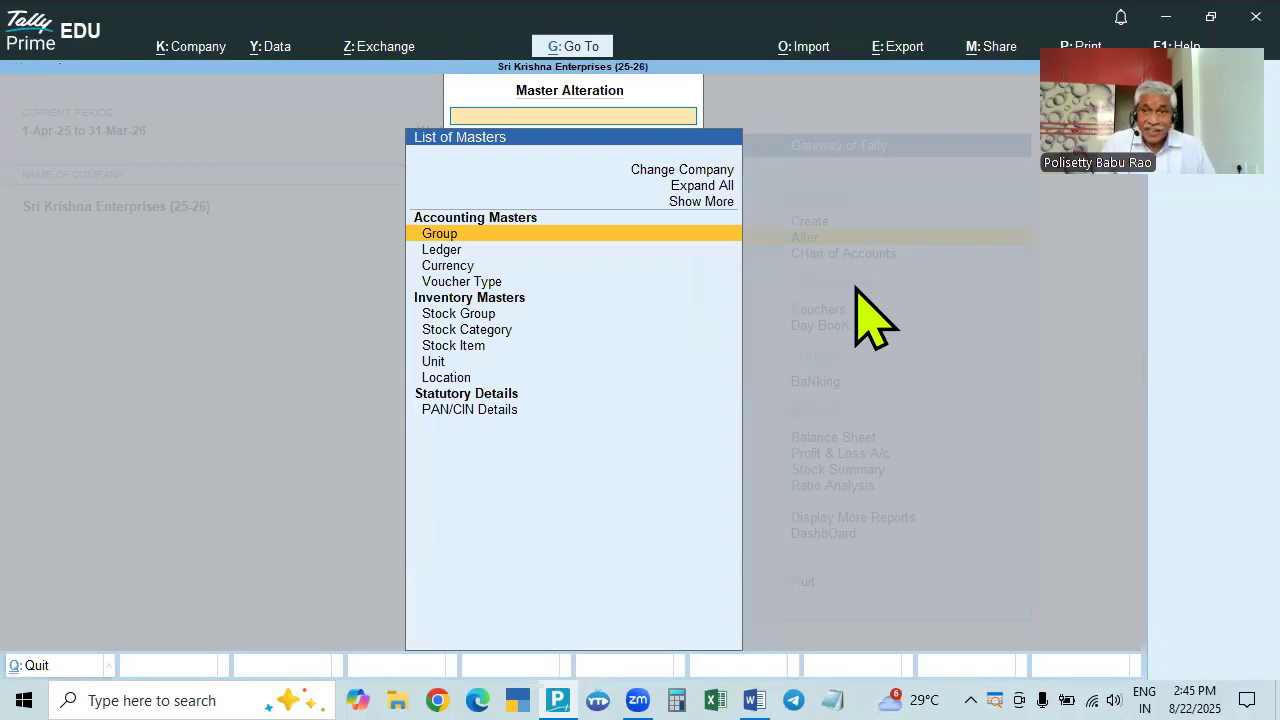
pyautogui.press('Down')
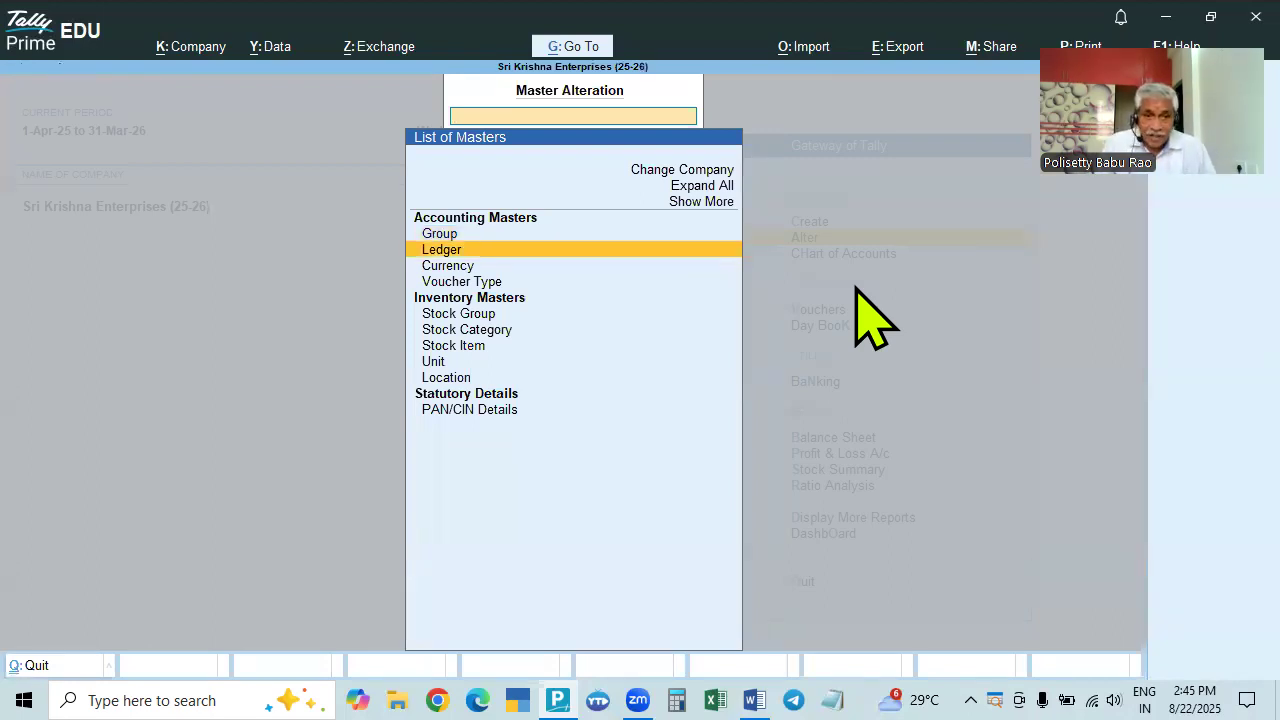
pyautogui.press('Return')
# Look through the ledger list for debtor and creditor accounts, and check the bill-by-bill ledger settings in the Word notes
pyautogui.press('Down')
pyautogui.press('Down')
pyautogui.press('Down')
pyautogui.press('Down')
pyautogui.press('Down')
pyautogui.press('Down')
pyautogui.press('Down')
pyautogui.press('Down')
pyautogui.press('Down')
pyautogui.press('Down')
pyautogui.press('Down')
pyautogui.press('Down')
pyautogui.press('Down')
pyautogui.press('Down')
pyautogui.press('Down')
pyautogui.press('Down')
pyautogui.press('Down')
pyautogui.press('Down')
pyautogui.press('Down')
pyautogui.press('Down')
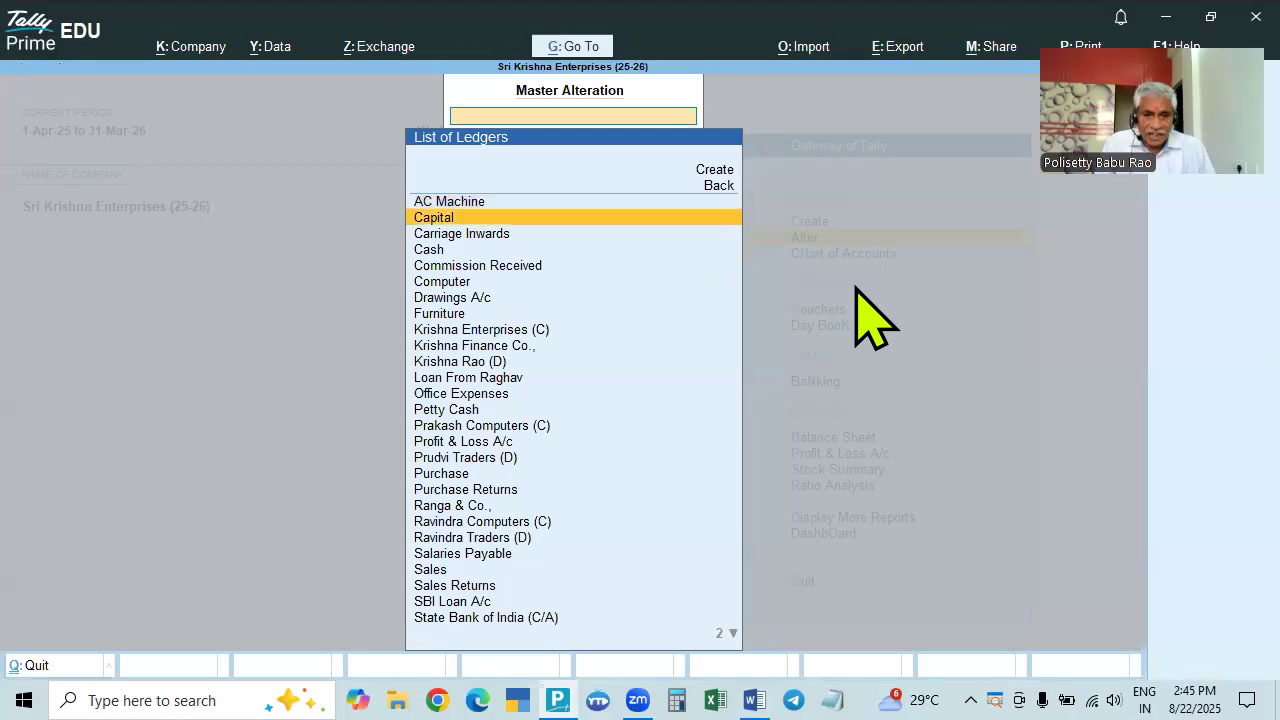
pyautogui.press('Up')
pyautogui.press('Up')
pyautogui.press('Up')
pyautogui.press('Up')
pyautogui.press('Up')
pyautogui.press('Up')
pyautogui.press('Up')
pyautogui.press('Up')
pyautogui.press('Up')
pyautogui.press('Up')
pyautogui.press('Up')
pyautogui.press('Up')
pyautogui.press('Up')
pyautogui.press('Up')
pyautogui.press('Up')
pyautogui.press('Up')
pyautogui.press('Up')
pyautogui.press('Up')
pyautogui.press('Up')
pyautogui.press('Up')
pyautogui.press('Up')
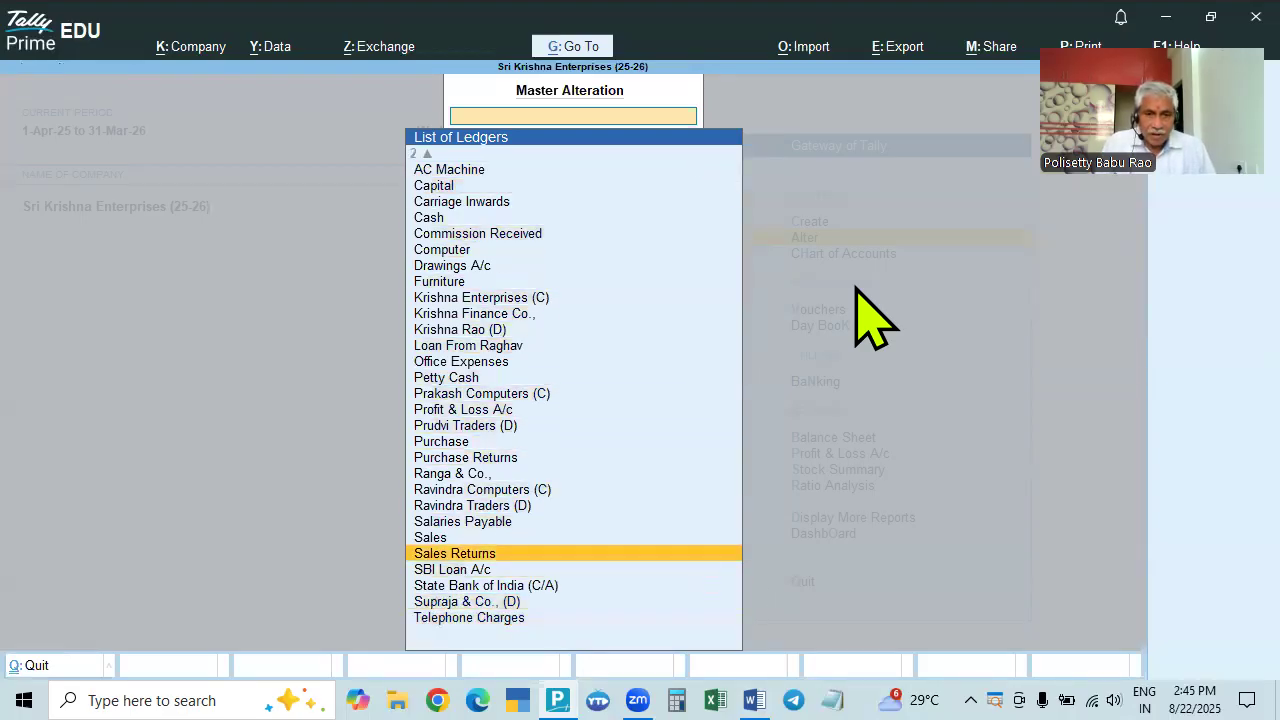
pyautogui.hotkey('alt', 'Tab')
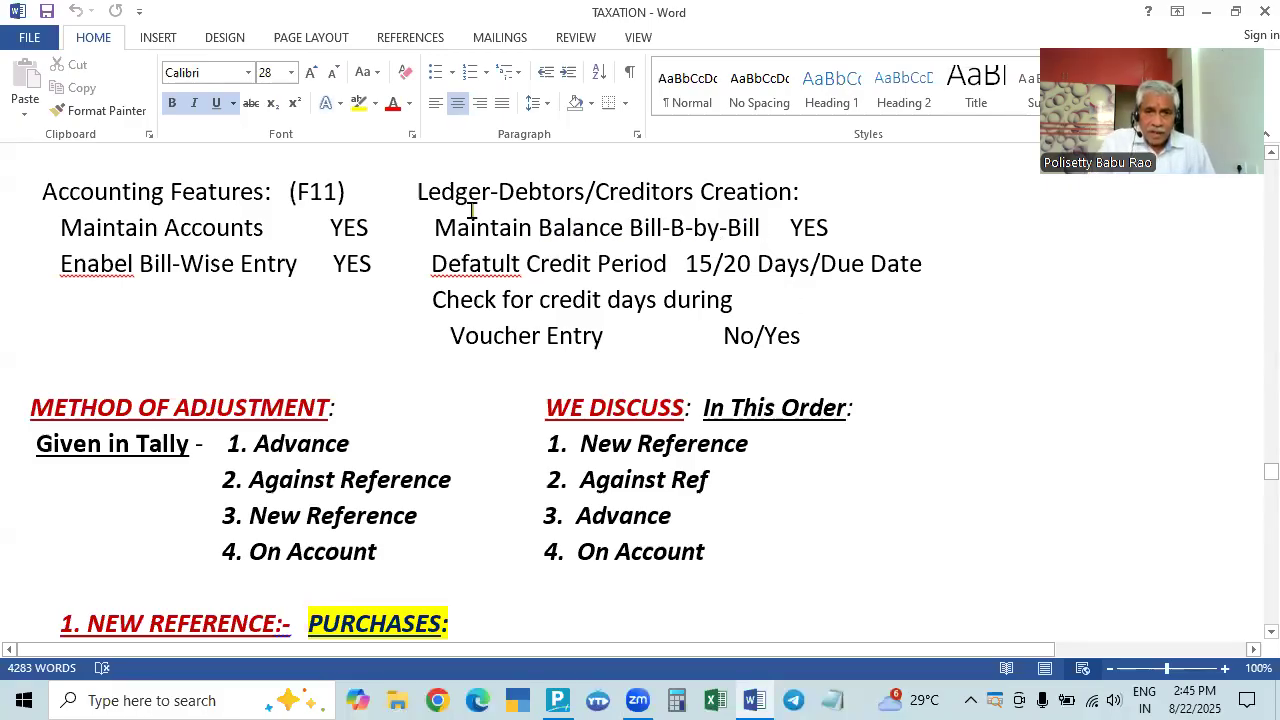
pyautogui.hotkey('alt', 'Tab')
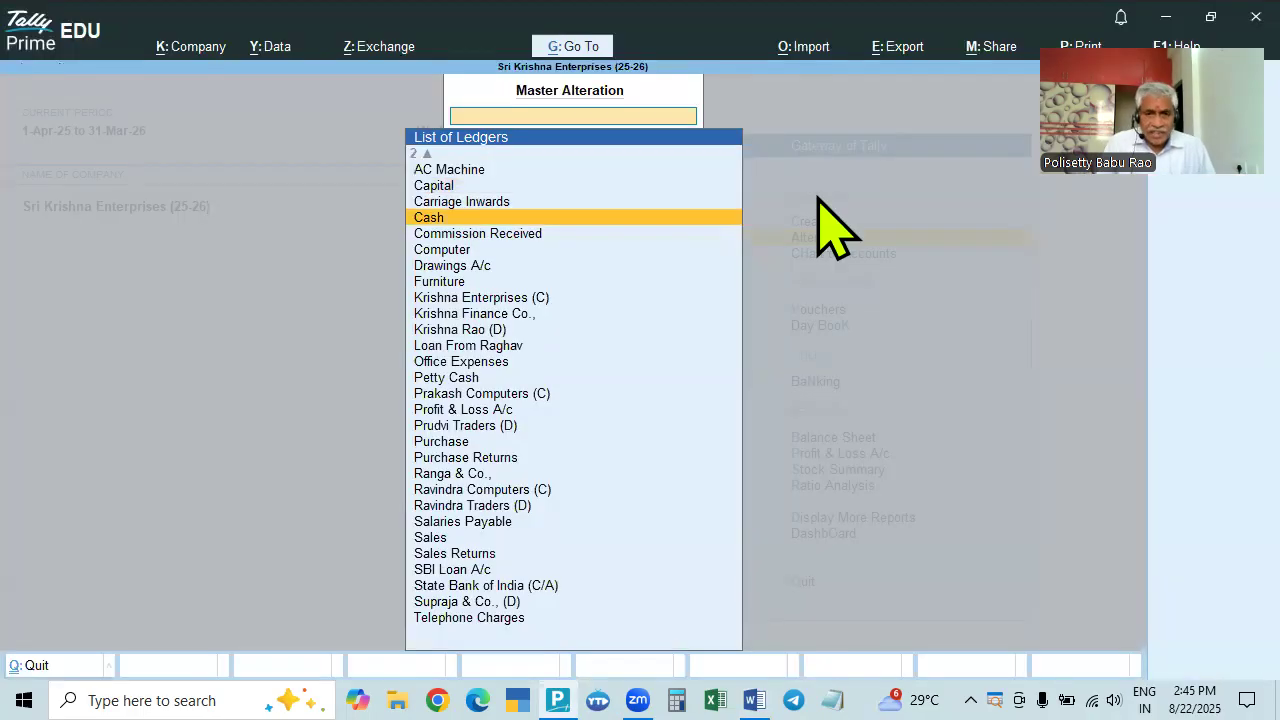
# Open the Krishna Enterprises (C) creditor ledger for alteration
pyautogui.press('Down')
pyautogui.press('Down')
pyautogui.press('Down')
pyautogui.press('Down')
pyautogui.press('Down')
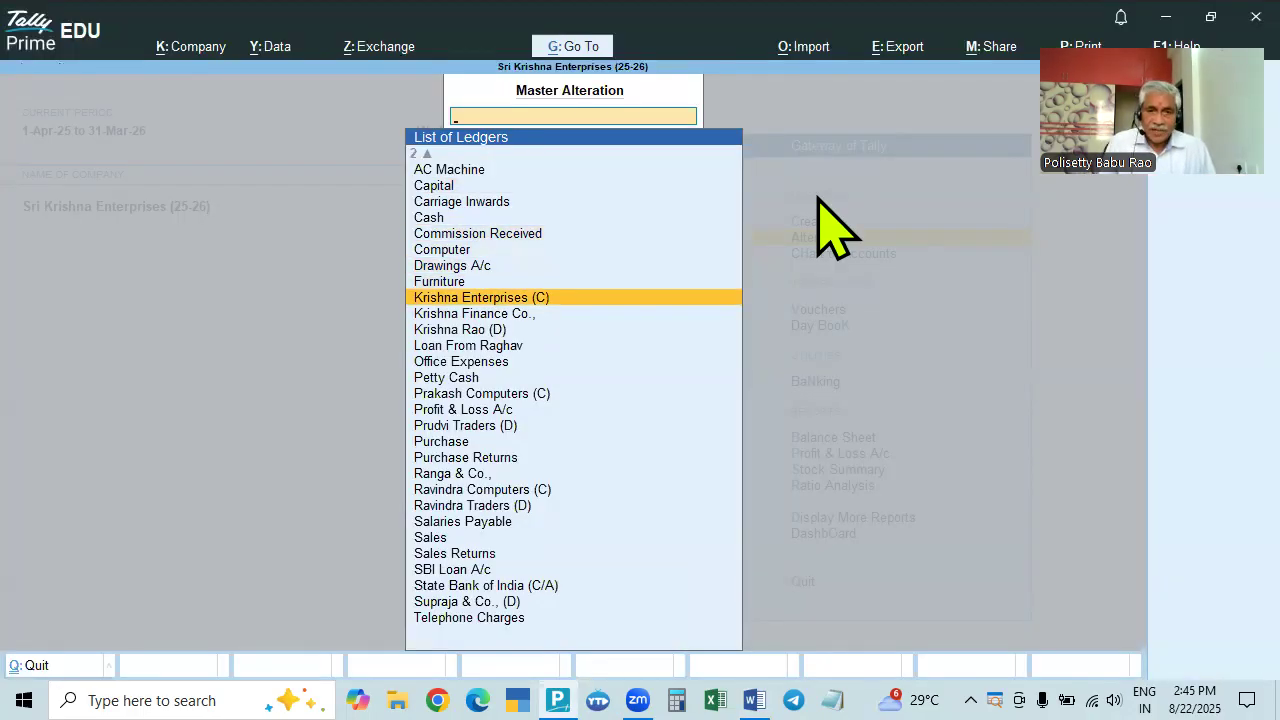
pyautogui.press('Return')
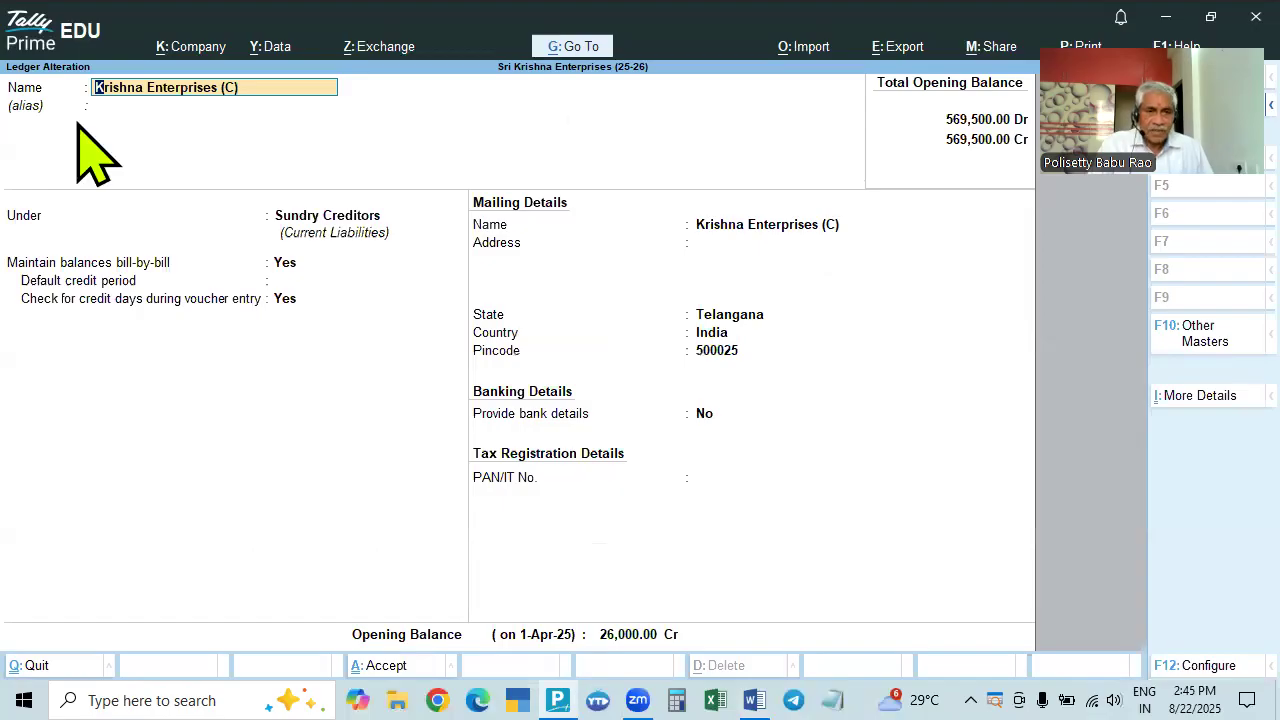
# Set Maintain balances bill-by-bill to No in the Krishna Enterprises (C) ledger
pyautogui.click(322, 213)
pyautogui.press('Return')
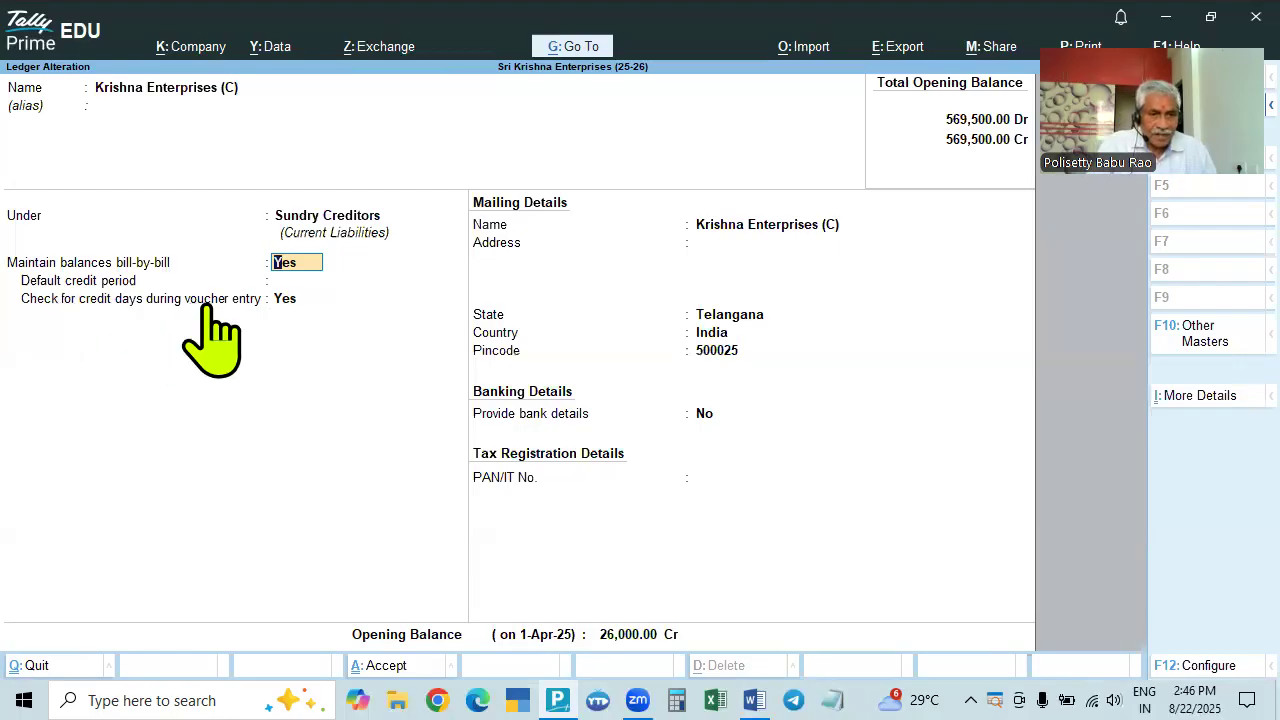
pyautogui.write('No')
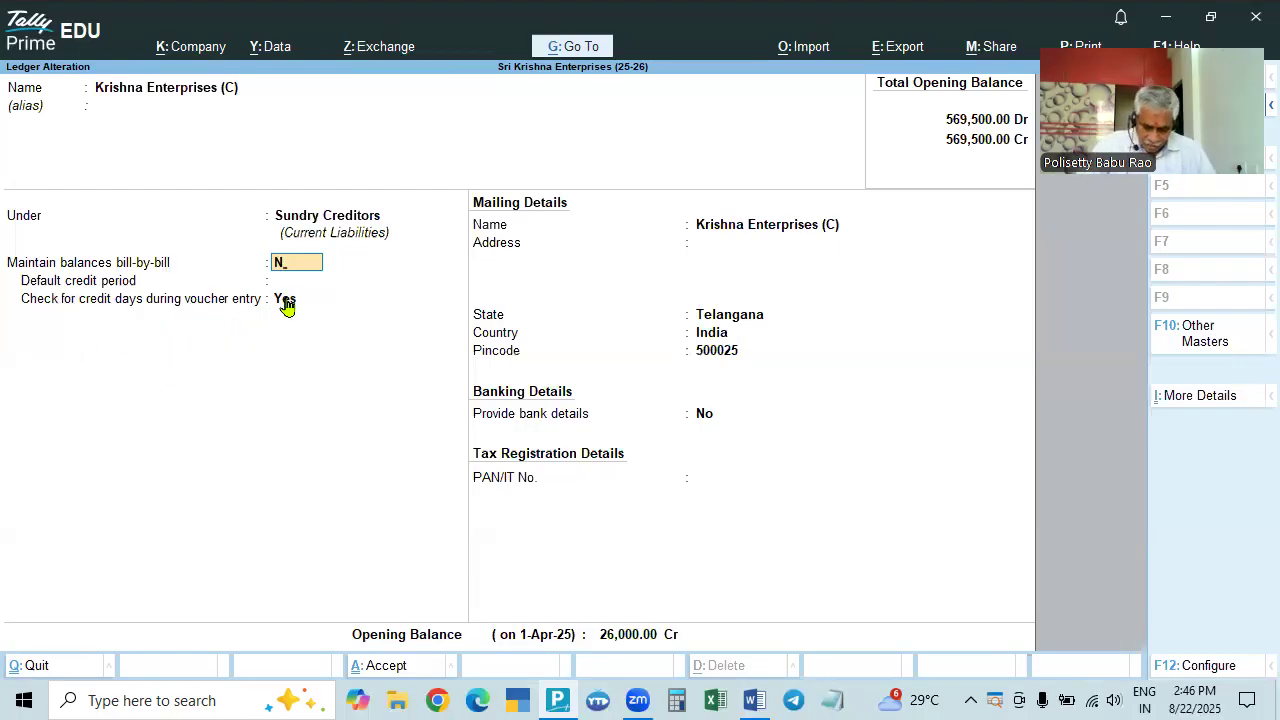
pyautogui.press('Return')
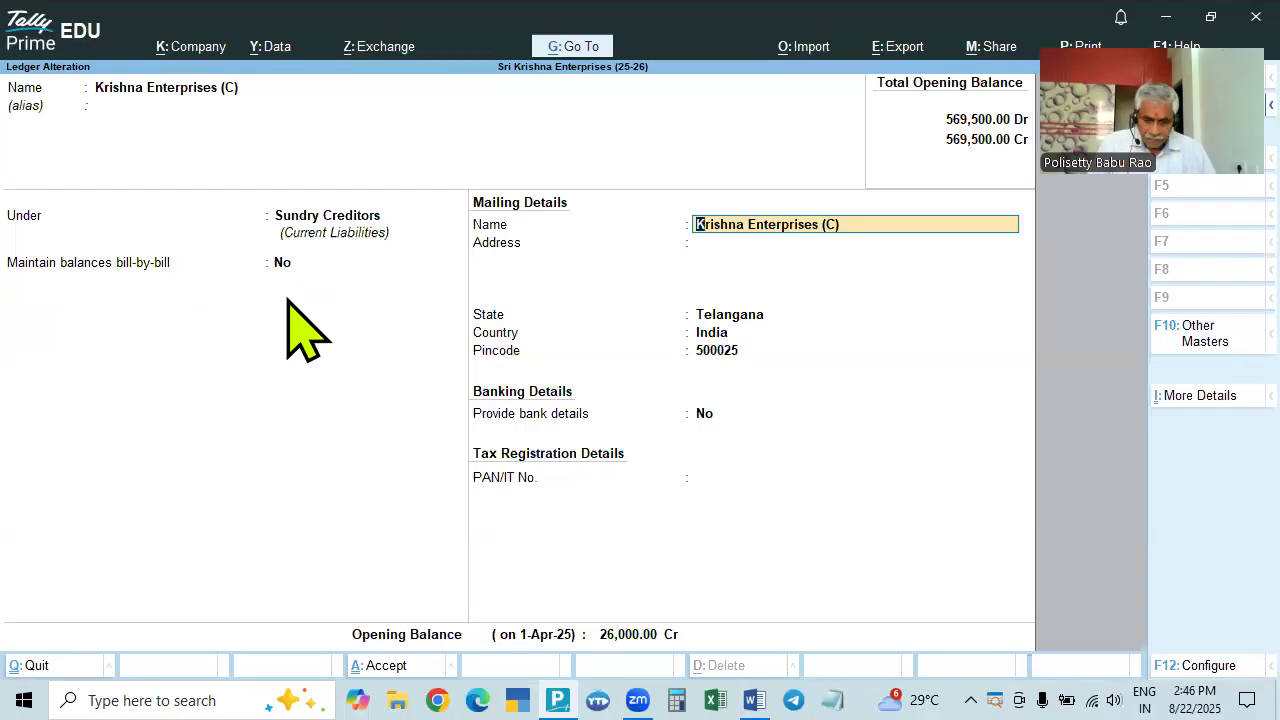
# Set the ledger's Maintain balances bill-by-bill to Yes and Check for credit days during voucher entry to No
pyautogui.press('BackSpace')
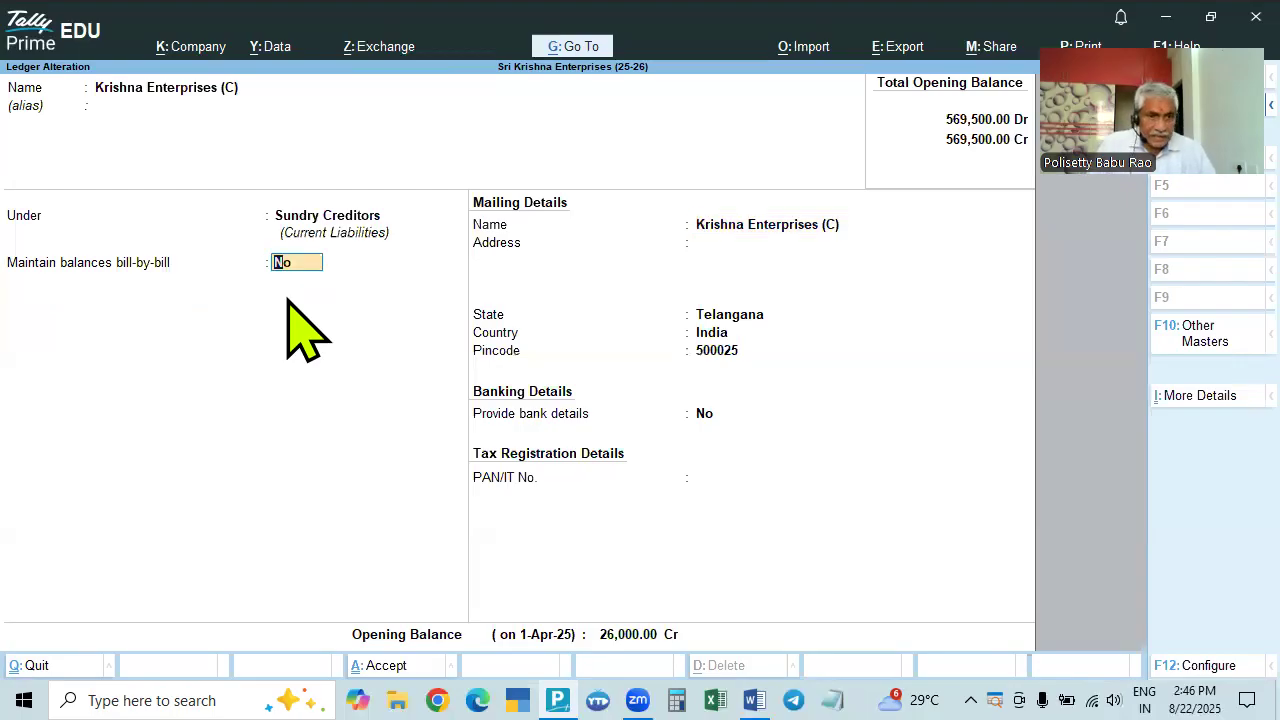
pyautogui.write('Y')
pyautogui.press('Return')
pyautogui.press('Return')
pyautogui.write('n')
pyautogui.press('Return')
pyautogui.press('BackSpace')
pyautogui.press('BackSpace')
pyautogui.press('BackSpace')
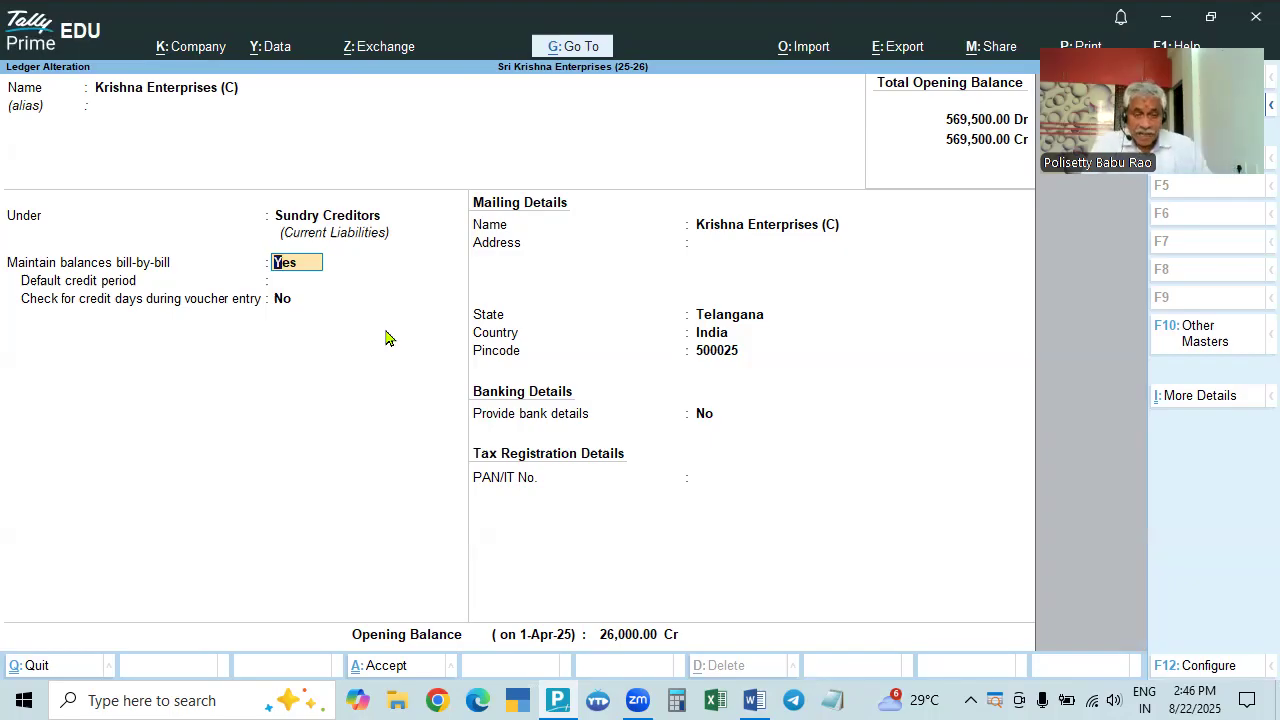
# Set Enable Bill-wise entry to No in the company features, save, and check the group section of the creditor ledger
pyautogui.press('F11')
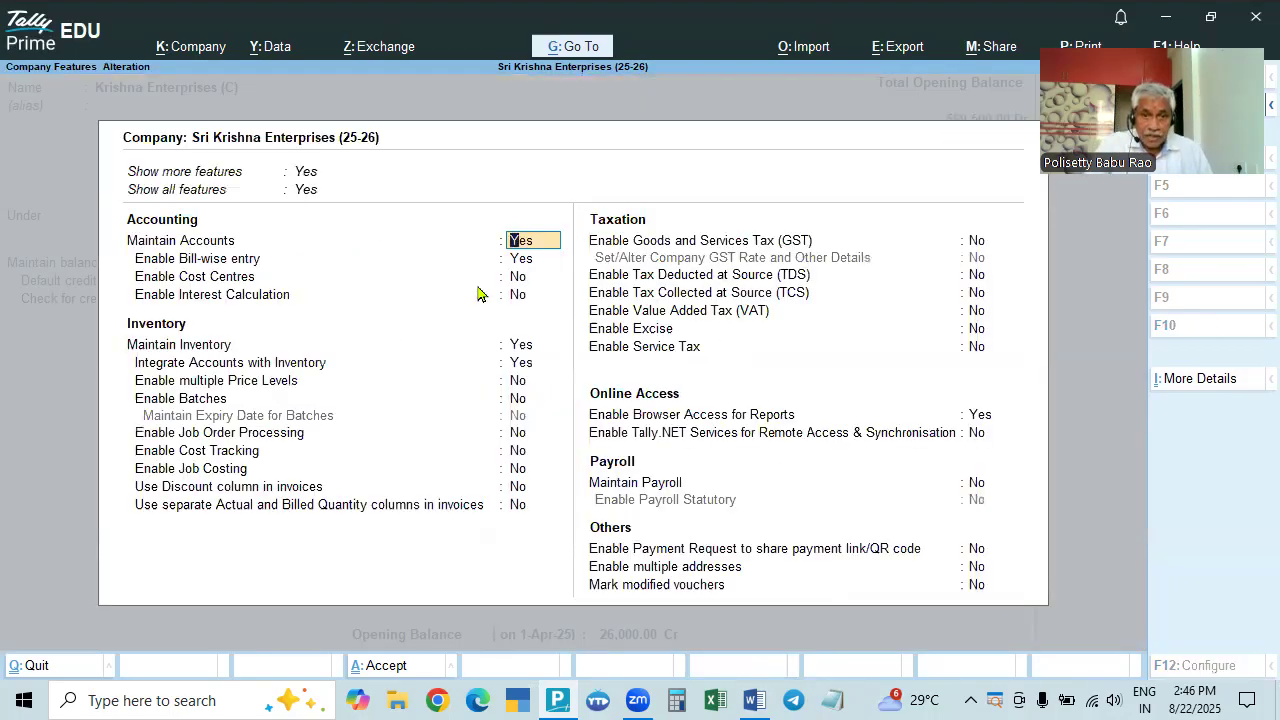
pyautogui.press('n')
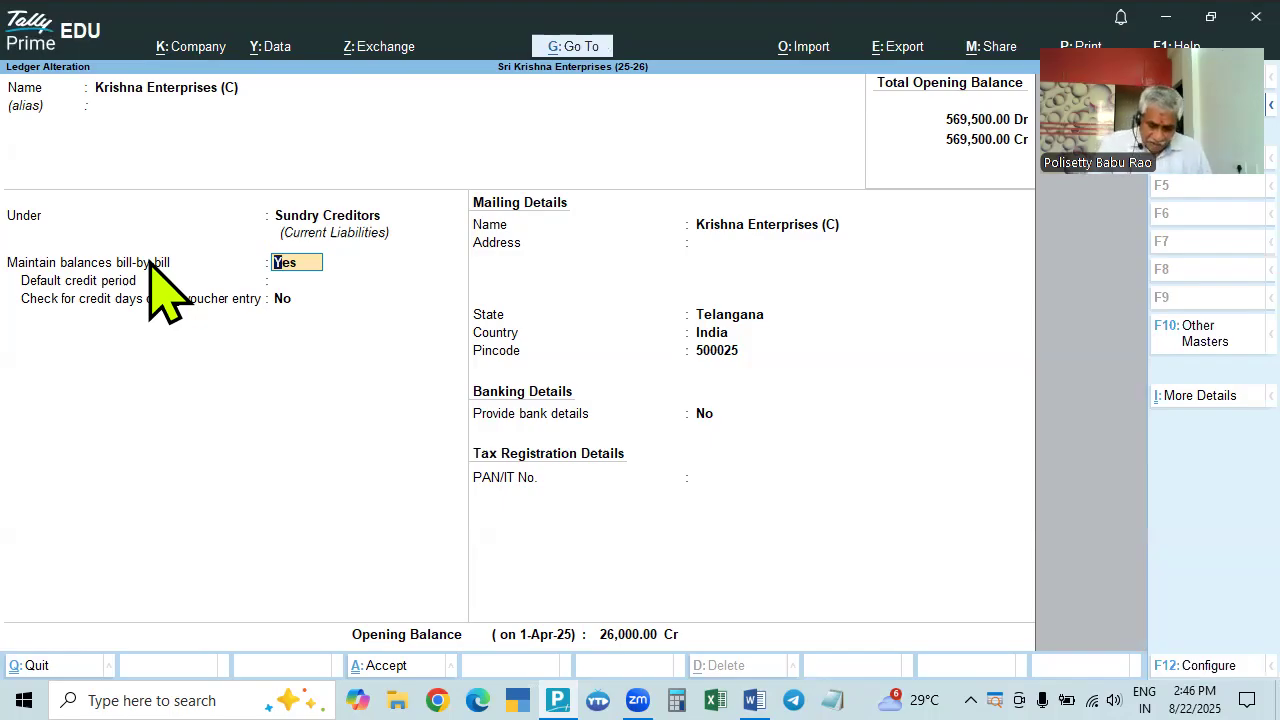
pyautogui.press('F11')
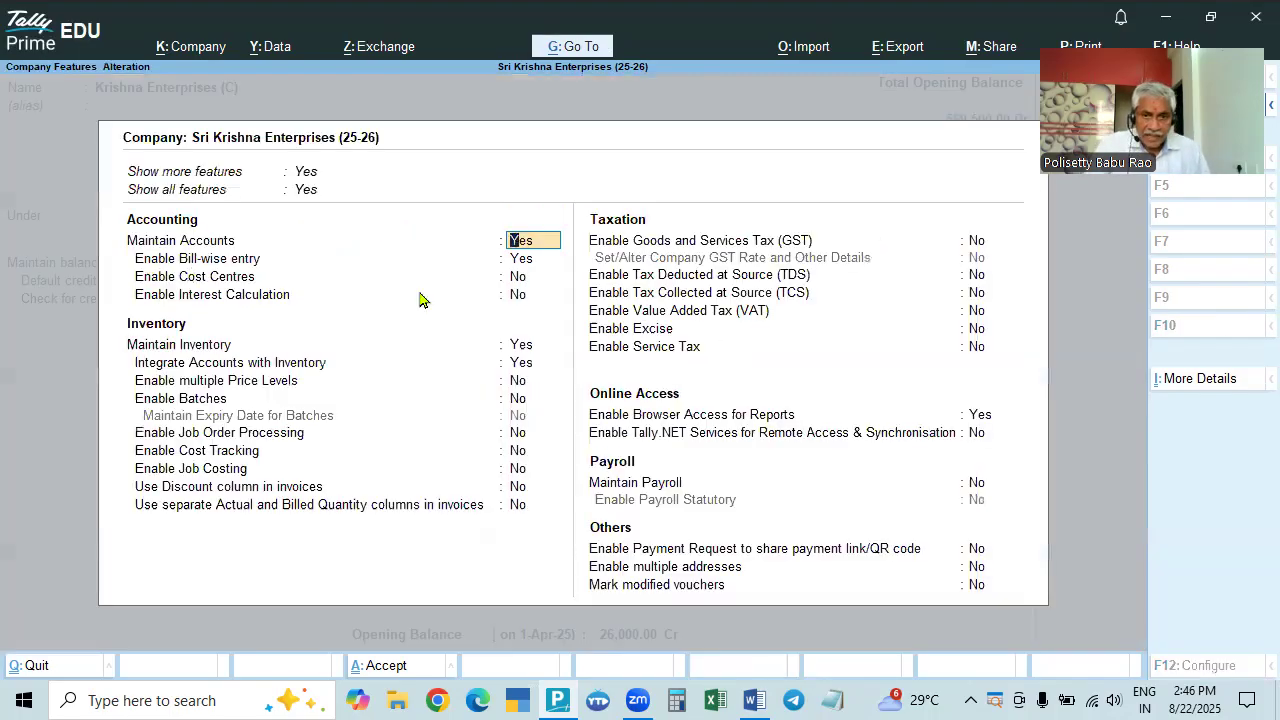
pyautogui.click(529, 262)
pyautogui.press('n')
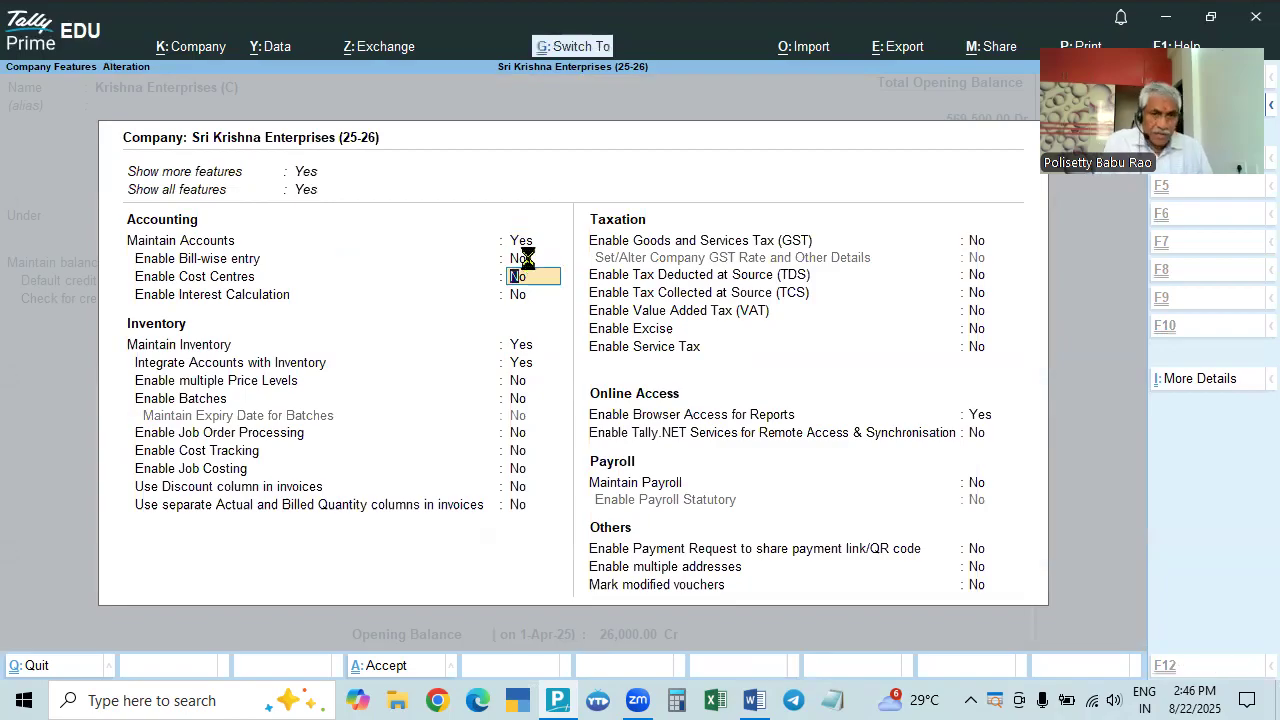
pyautogui.hotkey('ctrl', 'a')
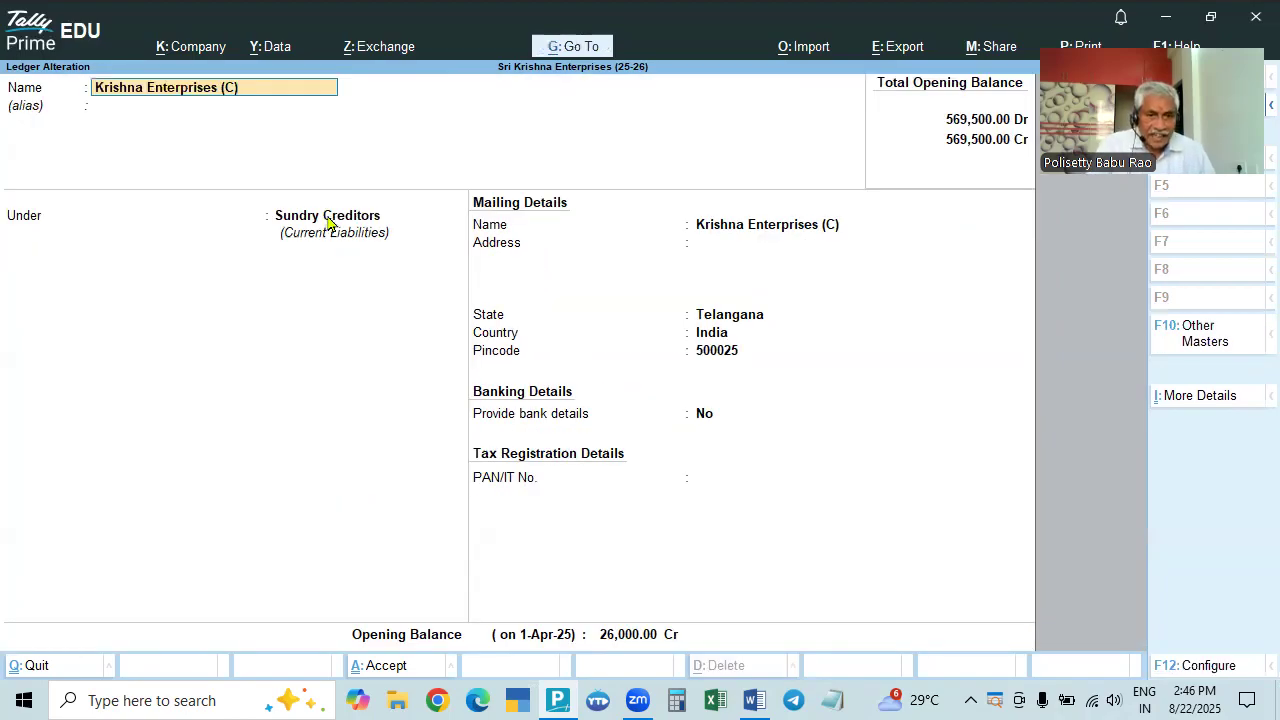
pyautogui.click(328, 220)
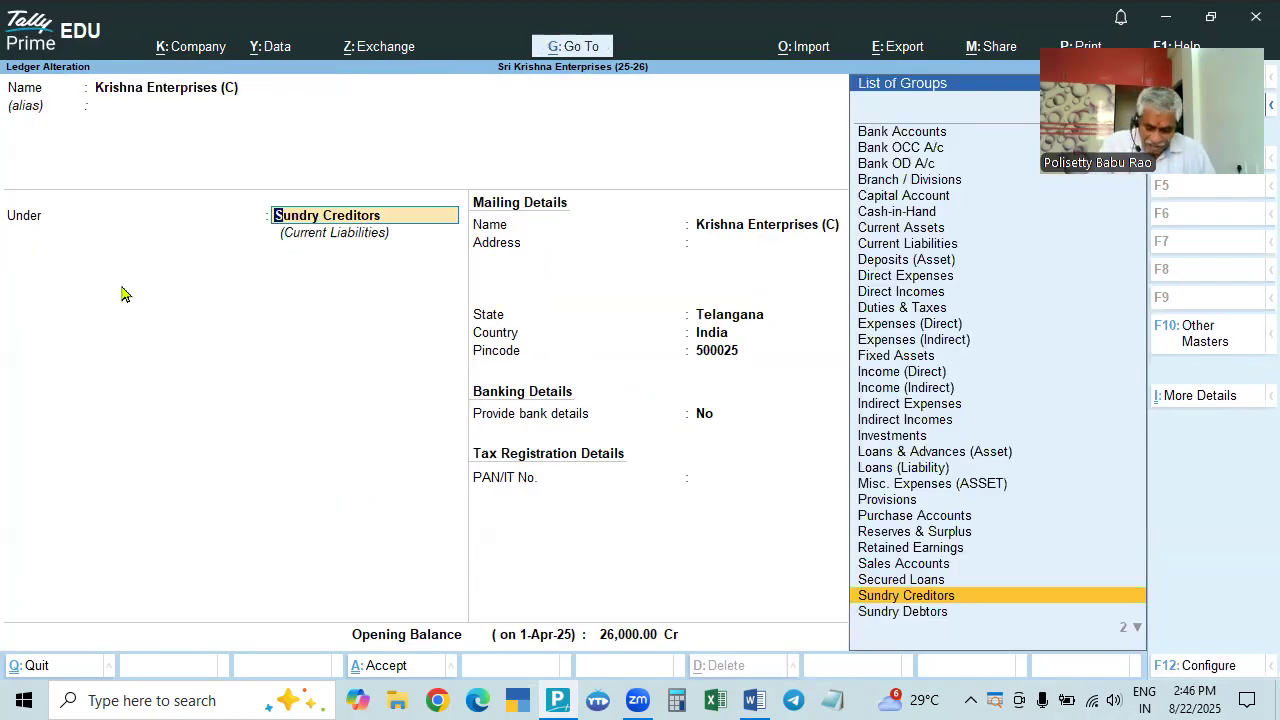
# Set Enable Bill-wise entry to Yes in the company features and save them
pyautogui.press('F11')
pyautogui.click(517, 262)
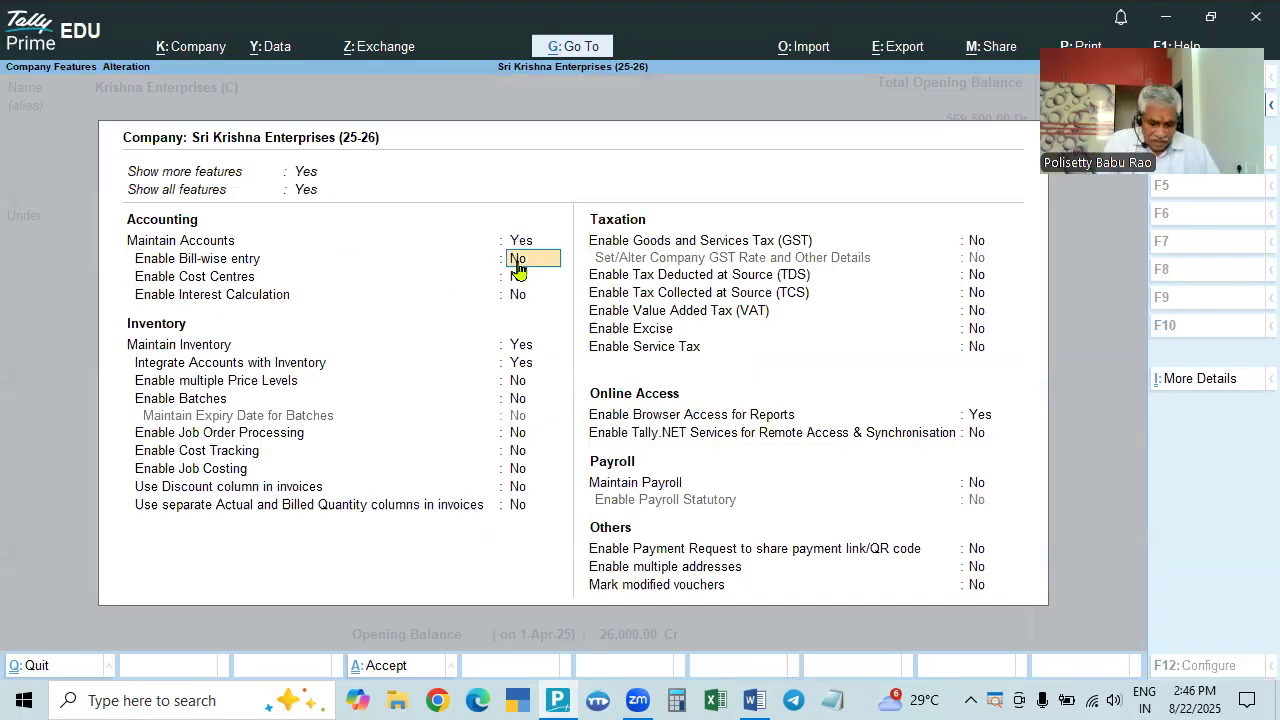
pyautogui.write('y')
pyautogui.press('Return')
pyautogui.hotkey('ctrl', 'a')
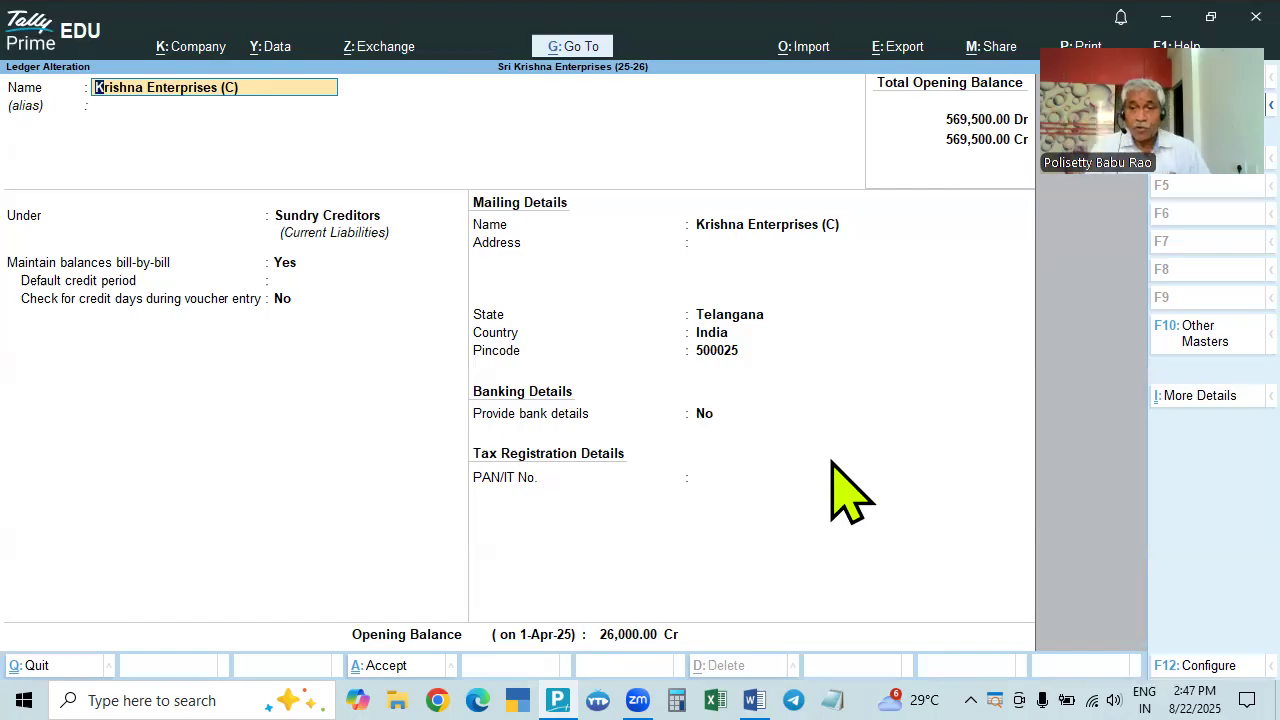
# Set Maintain balances Bill-by-Bill to No in the ledger configuration and save it
pyautogui.click(1197, 665)
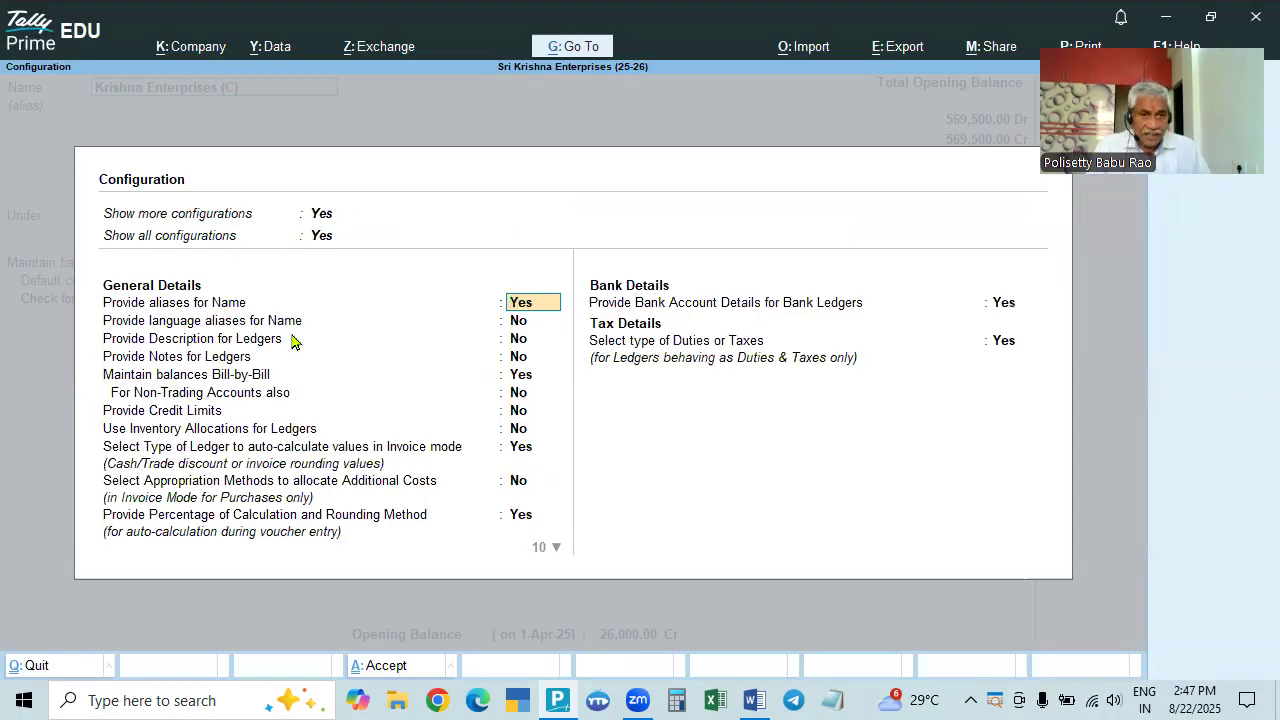
pyautogui.press('Escape')
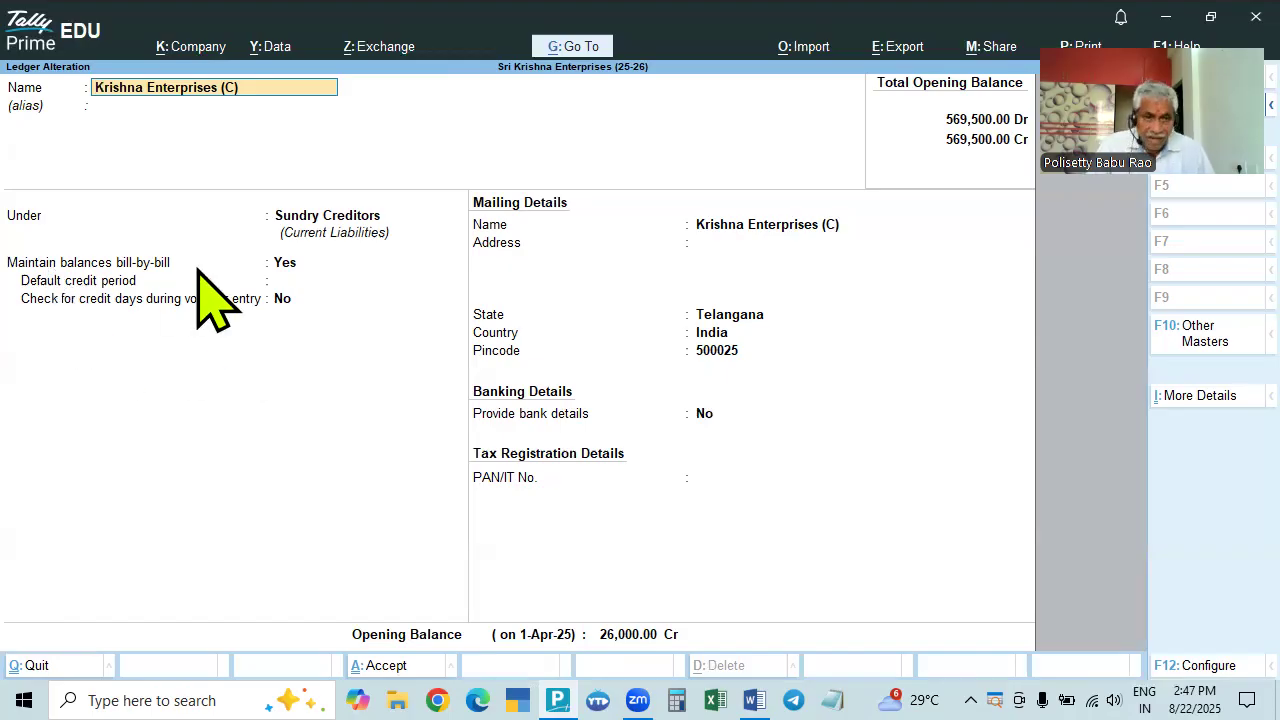
pyautogui.press('F12')
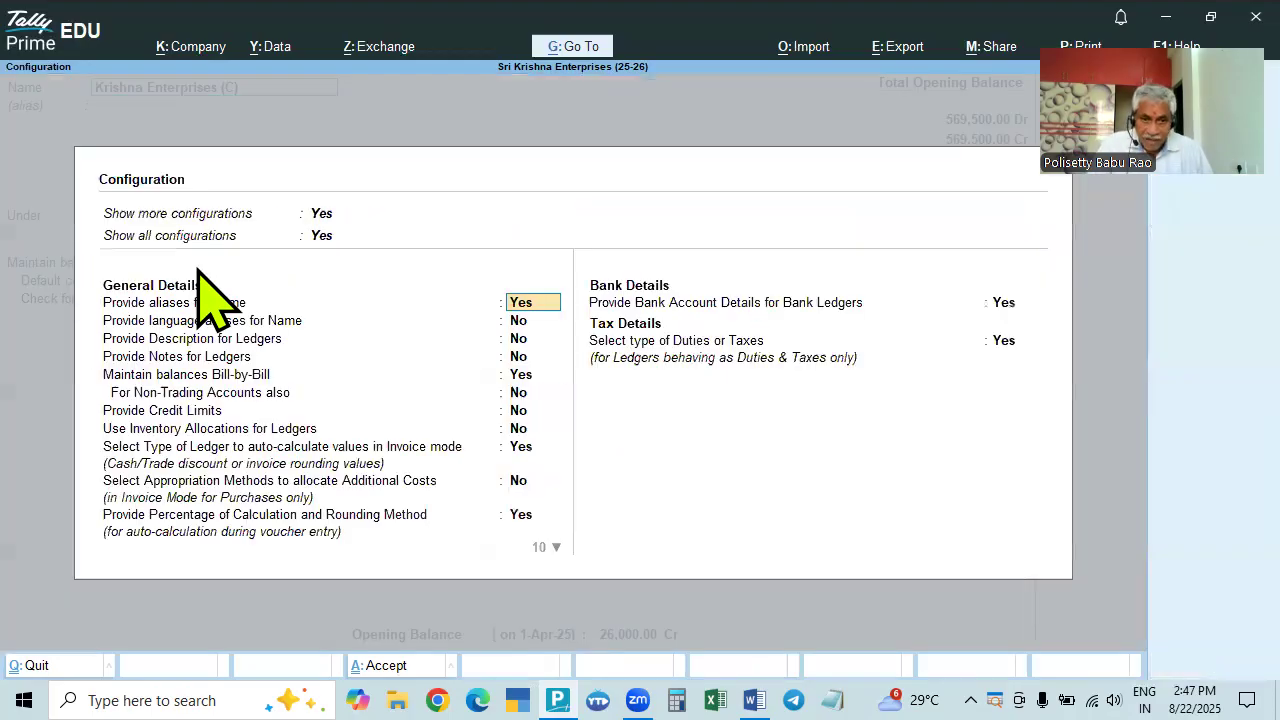
pyautogui.click(129, 377)
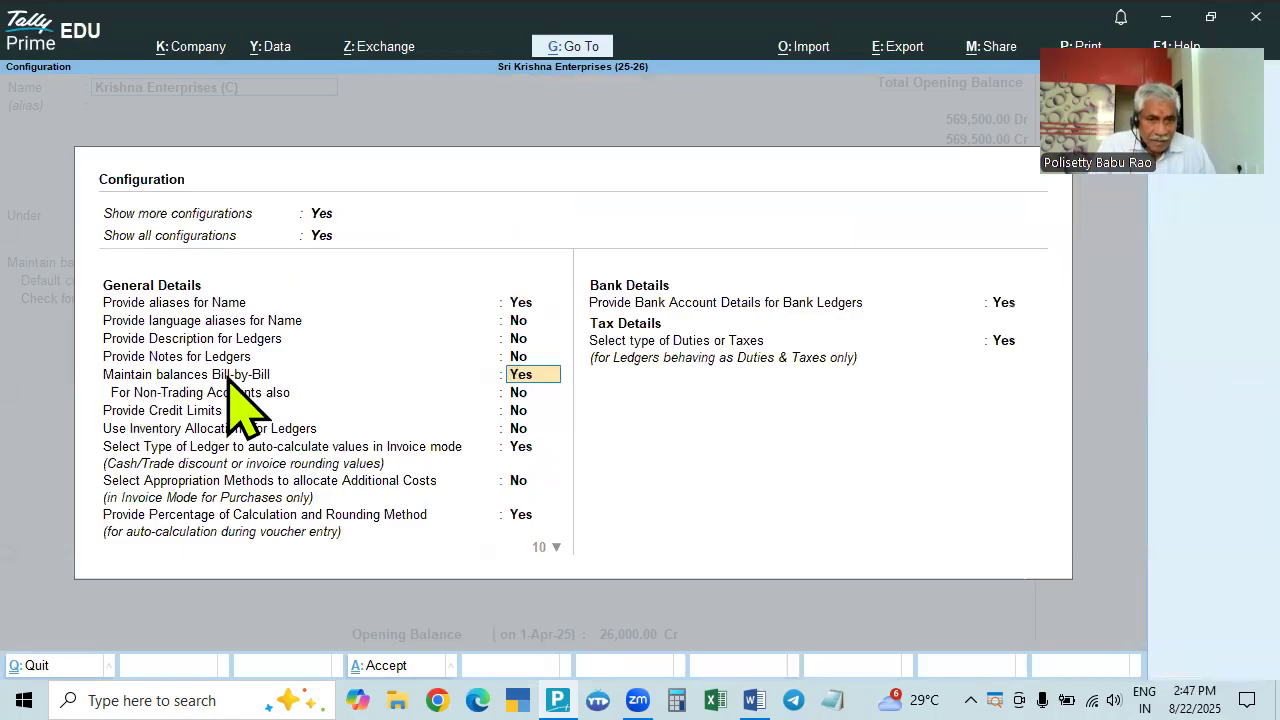
pyautogui.write('N')
pyautogui.press('Return')
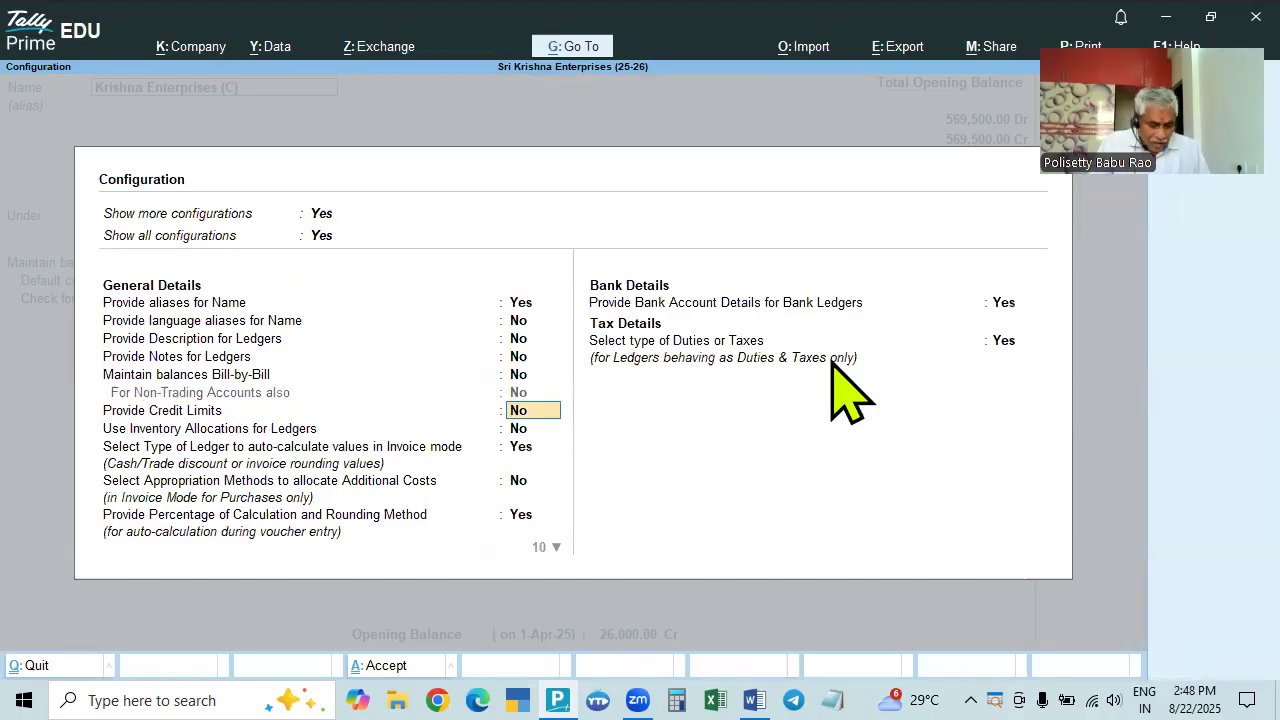
pyautogui.hotkey('ctrl', 'a')
# Check the Enable Bill-wise entry setting in the company features, and return to the creditor ledger's group
pyautogui.click(322, 232)
pyautogui.press('F11')
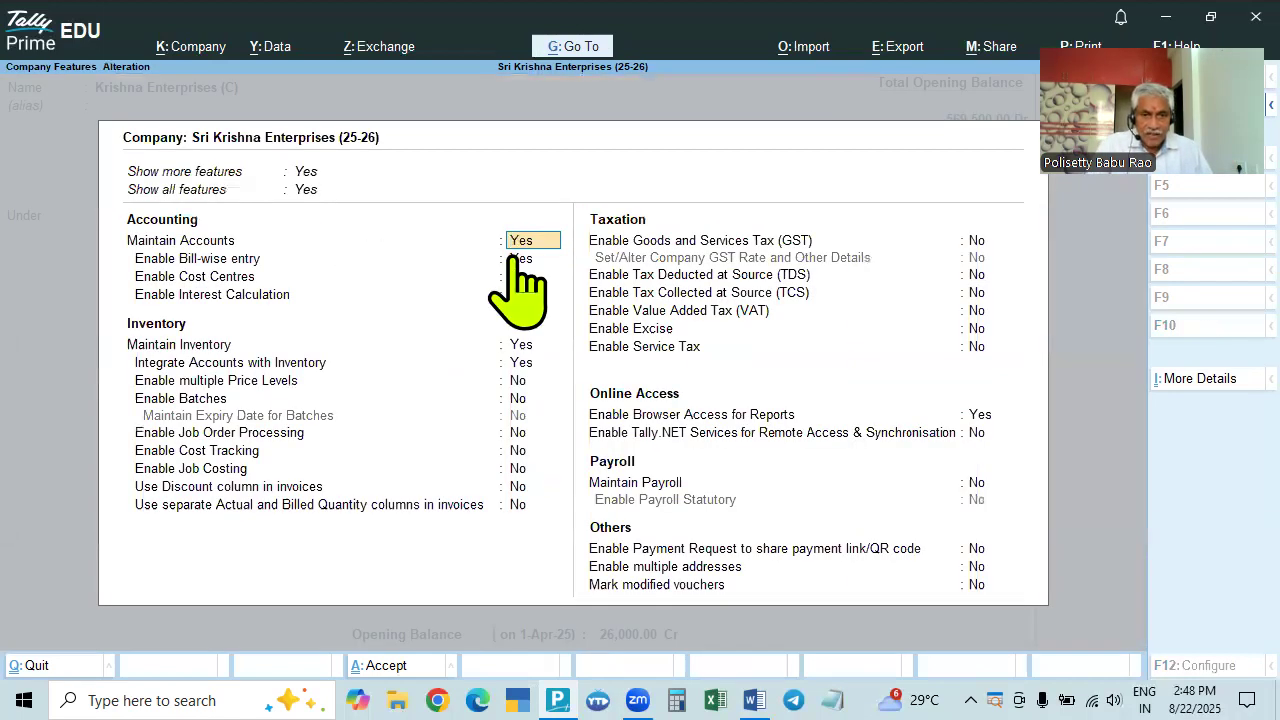
pyautogui.hotkey('ctrl', 'a')
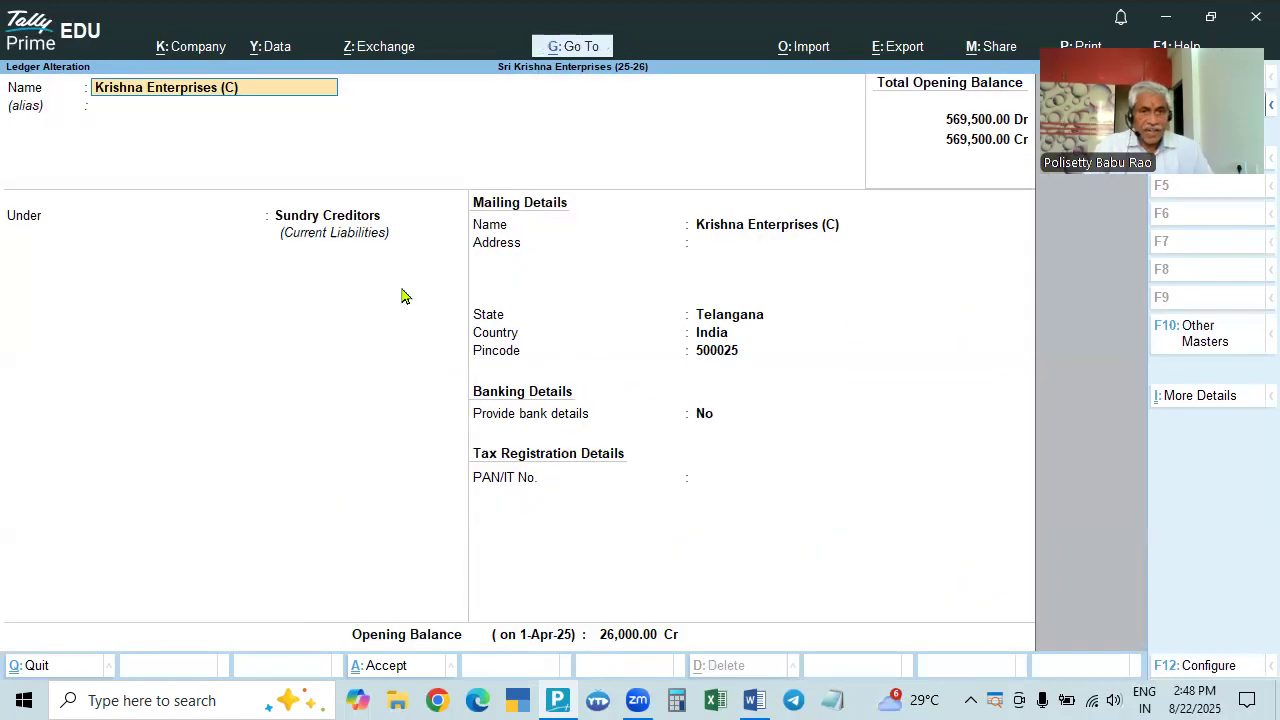
pyautogui.click(345, 218)
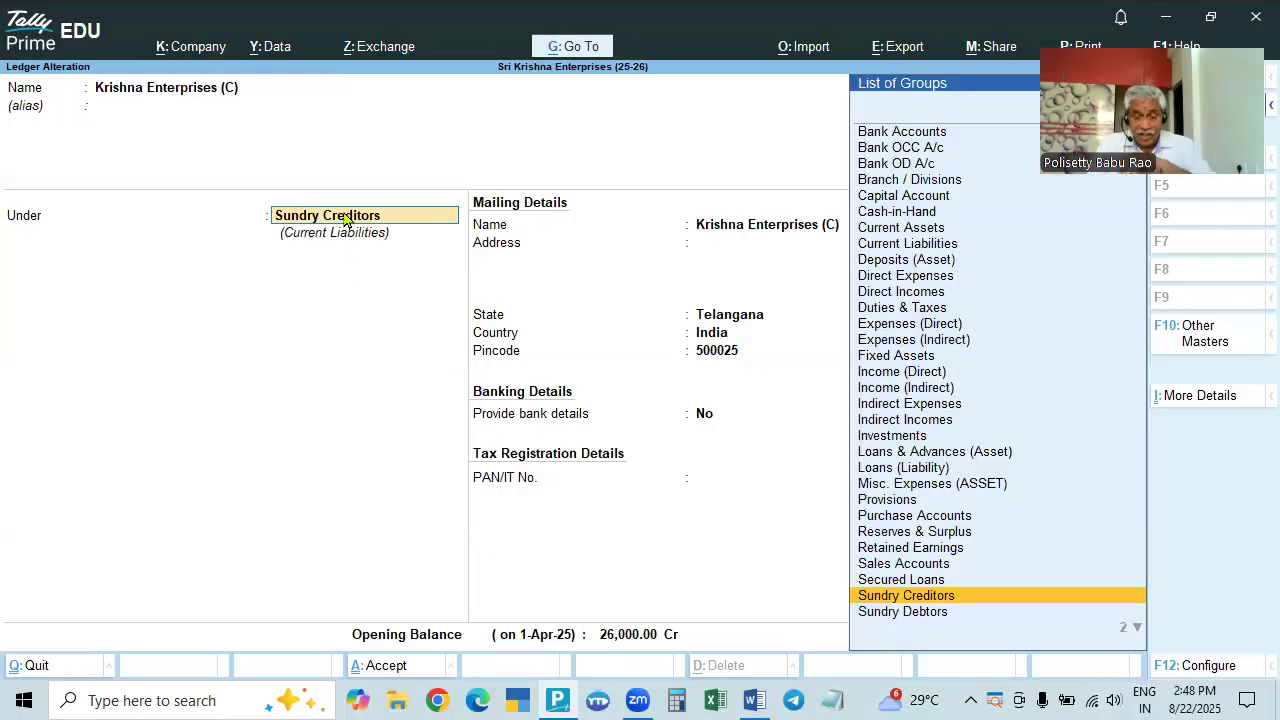
# Set Maintain balances Bill-by-Bill to Yes in the ledger configuration, save, and go to the bill-by-bill option in the ledger
pyautogui.press('F12')
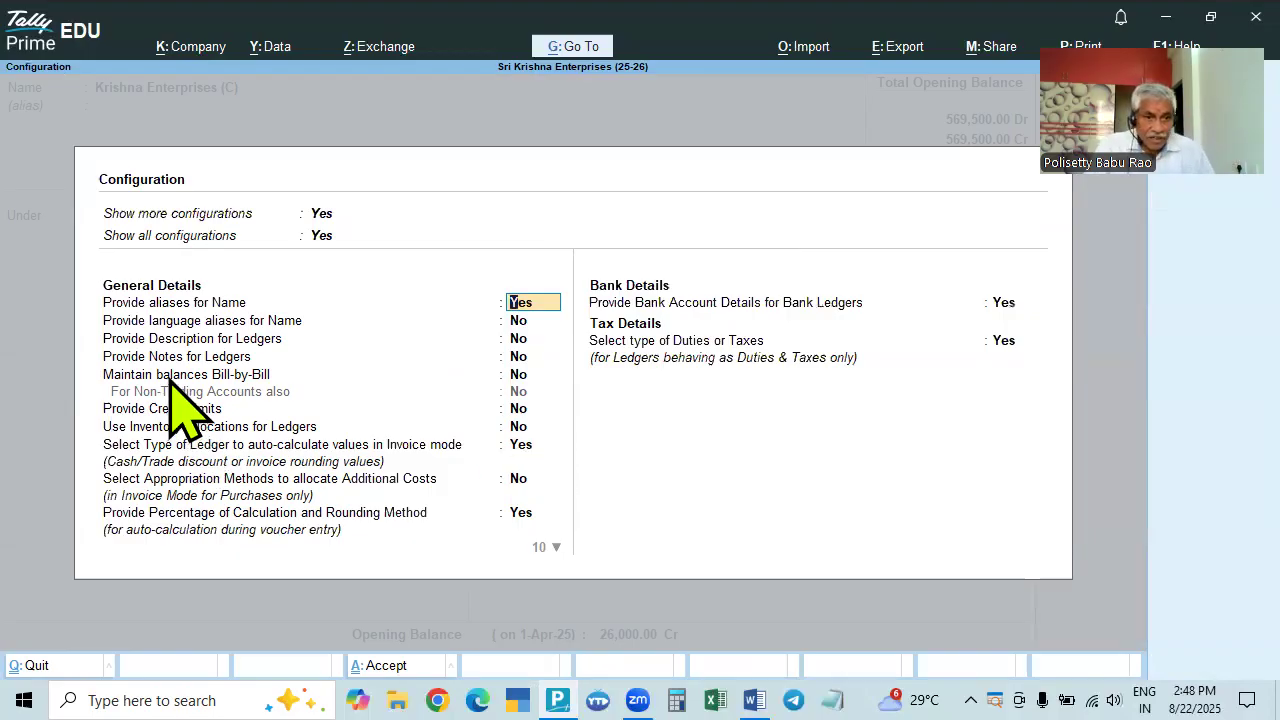
pyautogui.click(519, 378)
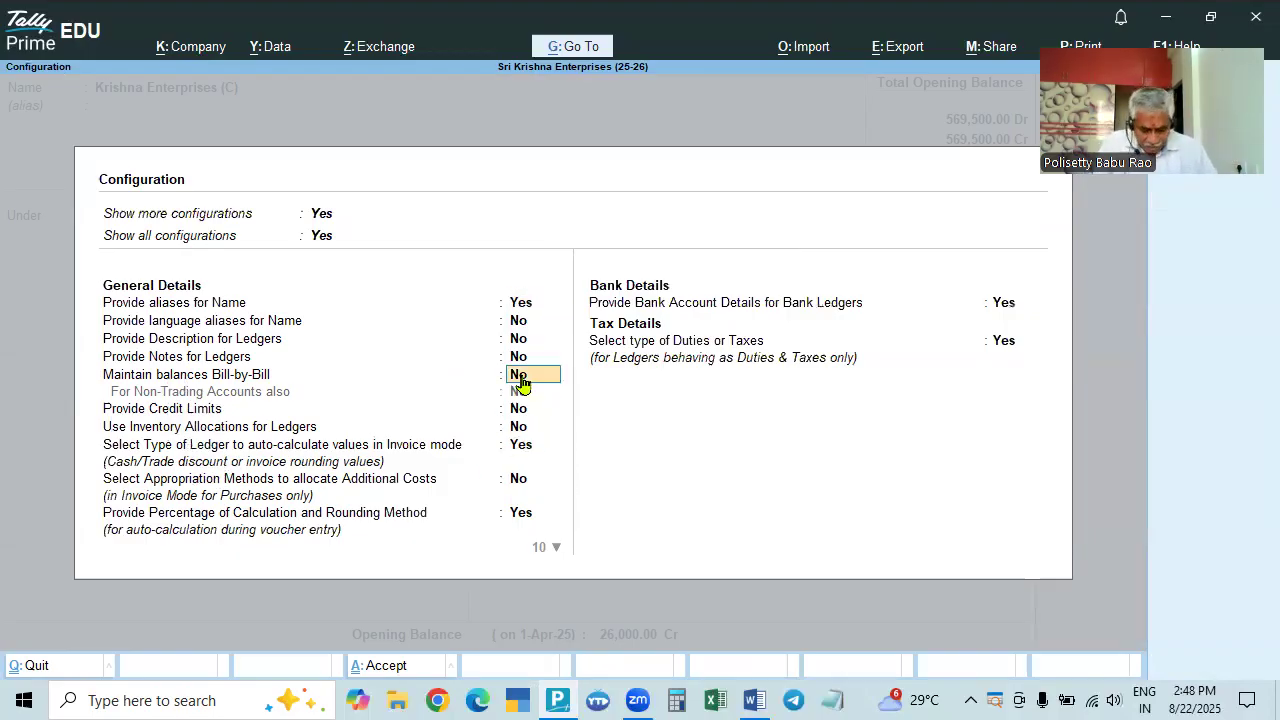
pyautogui.press('y')
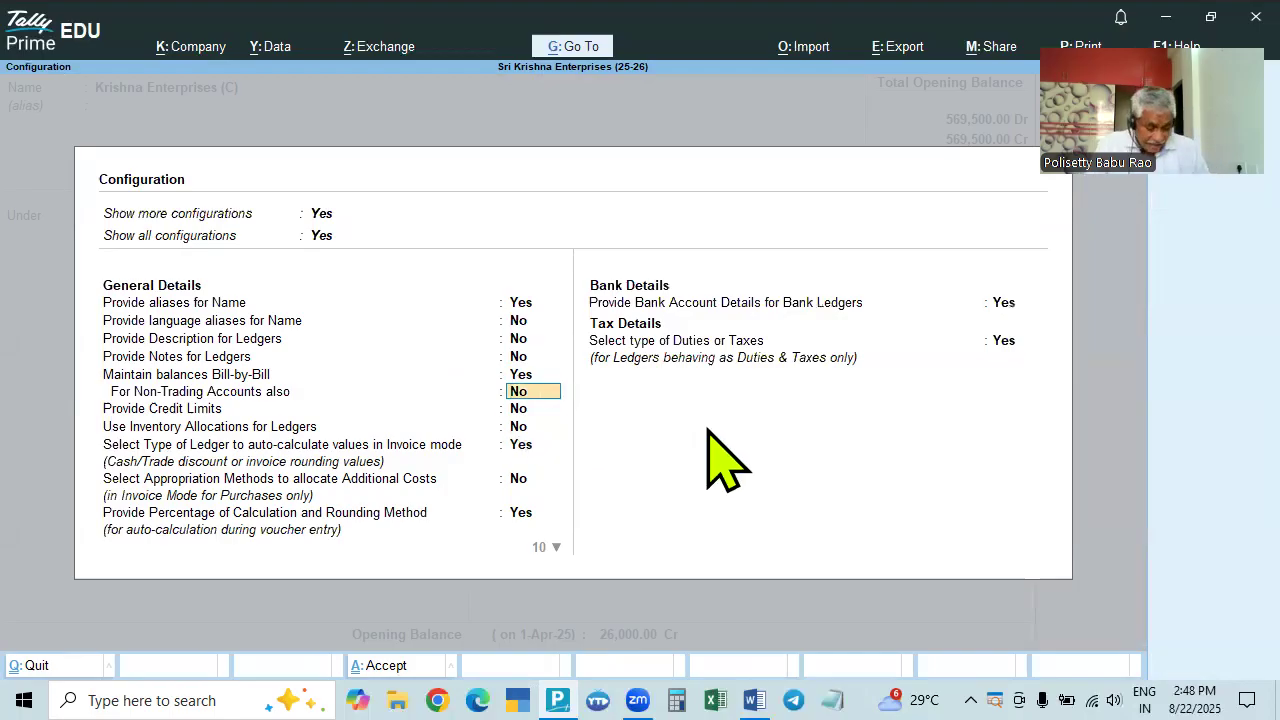
pyautogui.hotkey('ctrl', 'a')
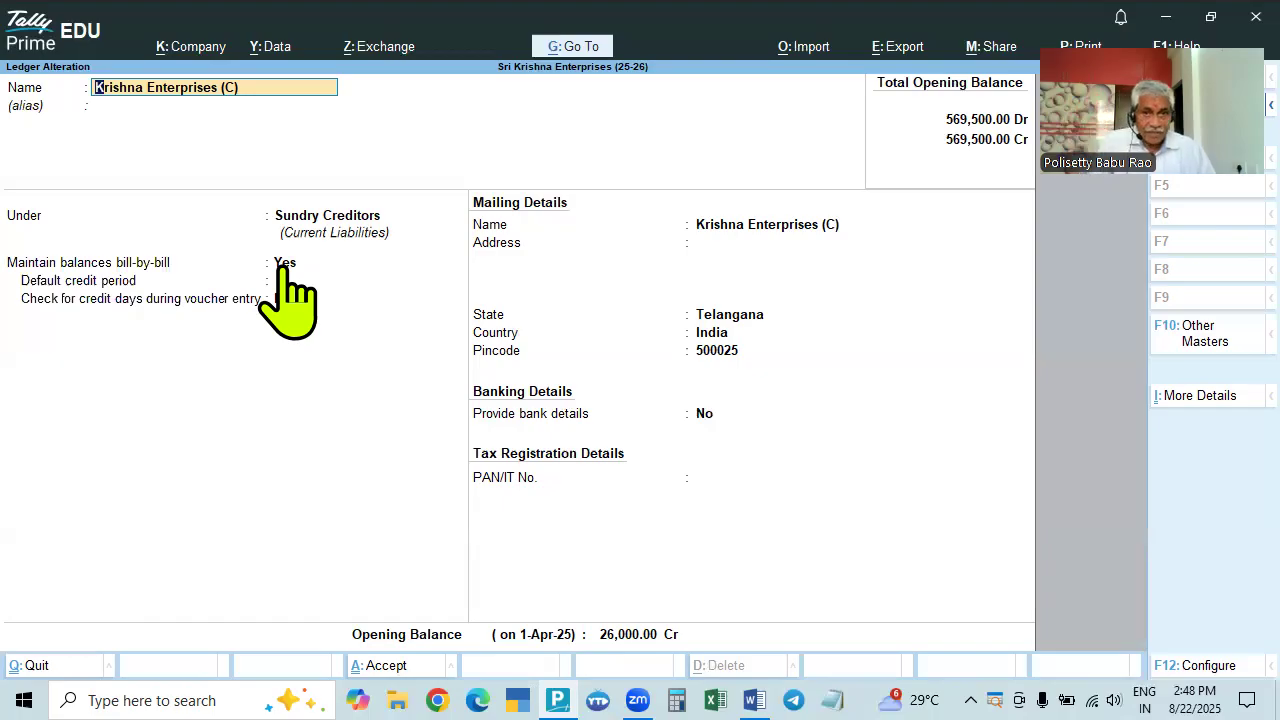
pyautogui.press('Return')
pyautogui.press('Return')
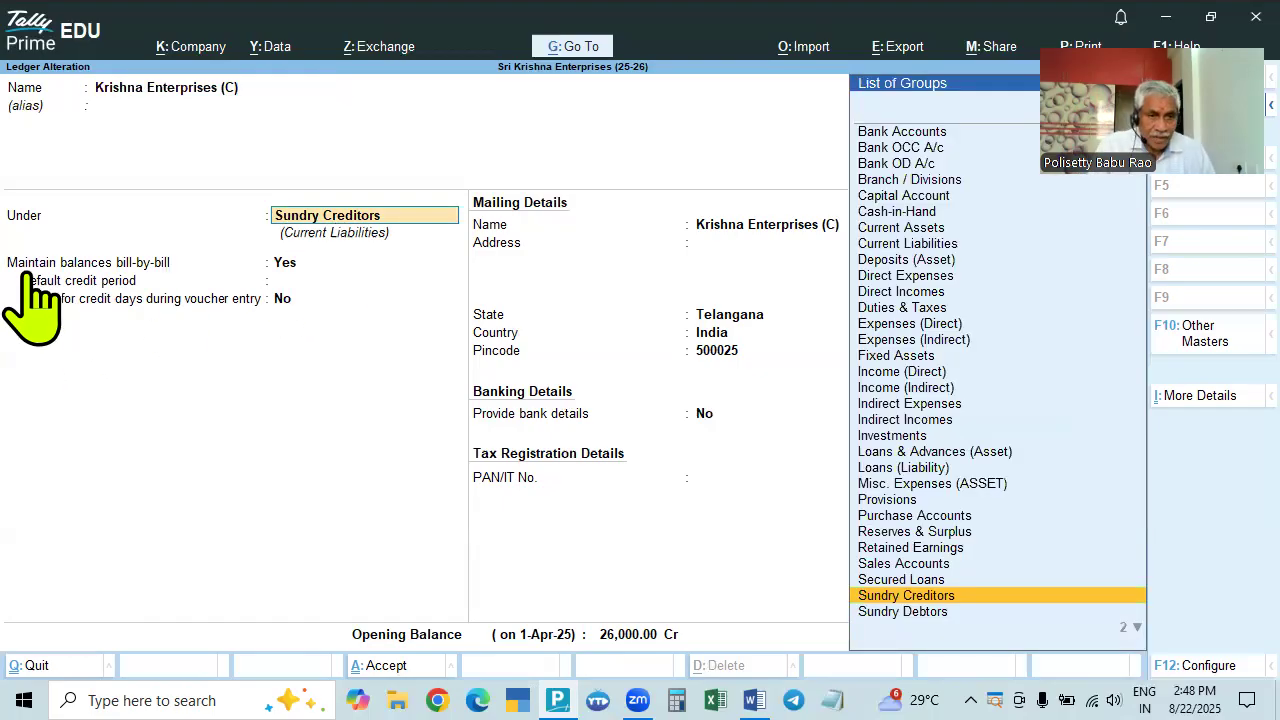
pyautogui.click(285, 266)
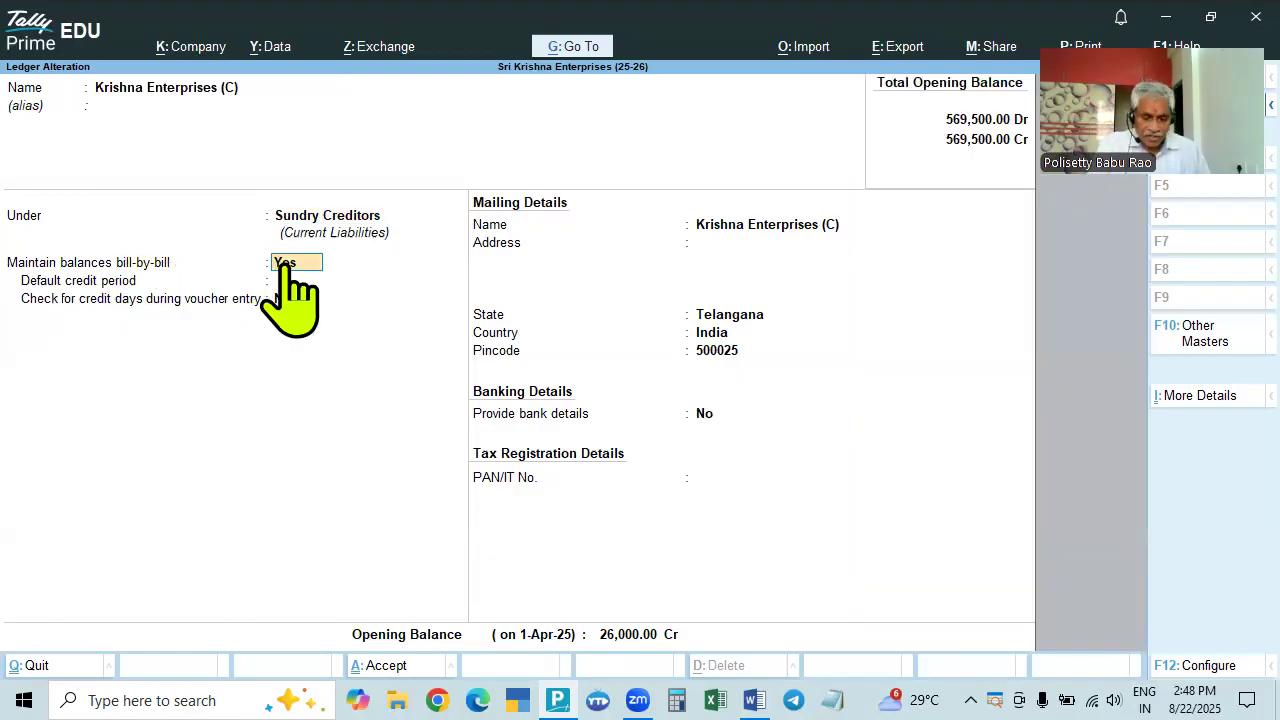
# Keep bill-by-bill balances on for Krishna Enterprises (C), enter Hyderabad as the mailing address, and save the ledger
pyautogui.press('Return')
pyautogui.press('Return')
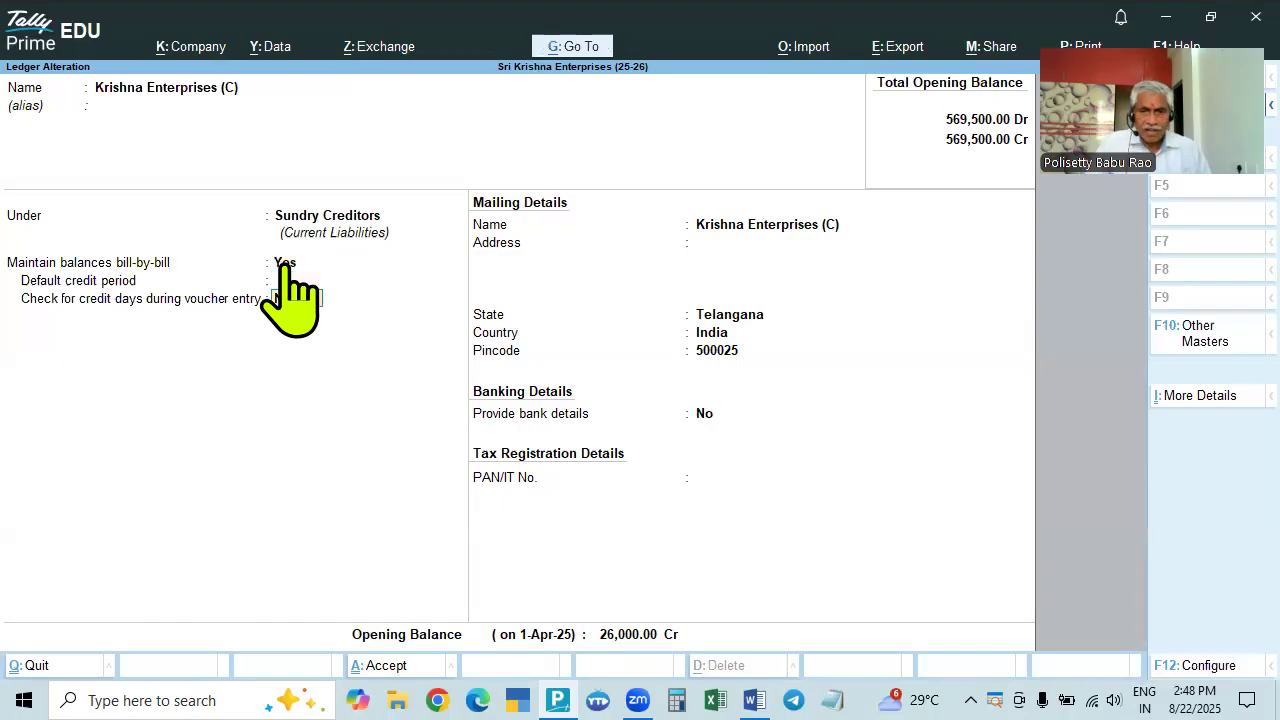
pyautogui.press('Return')
pyautogui.press('Return')
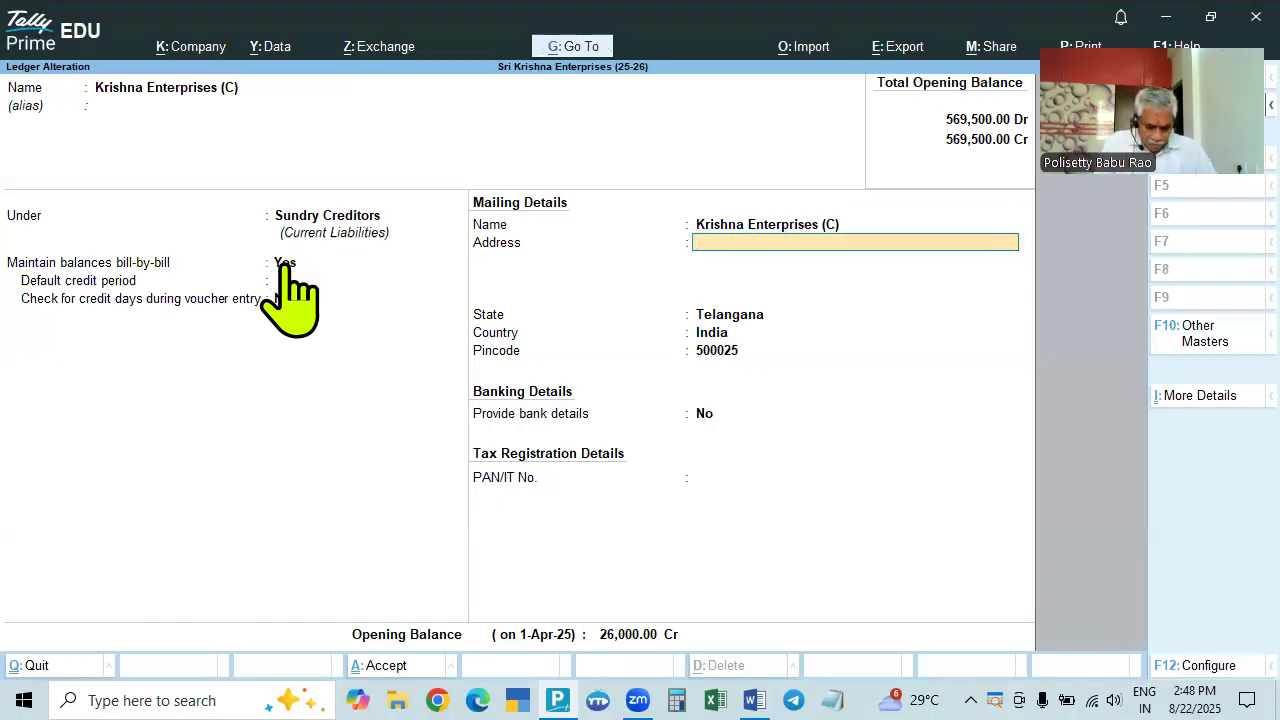
pyautogui.write('Hyderab')
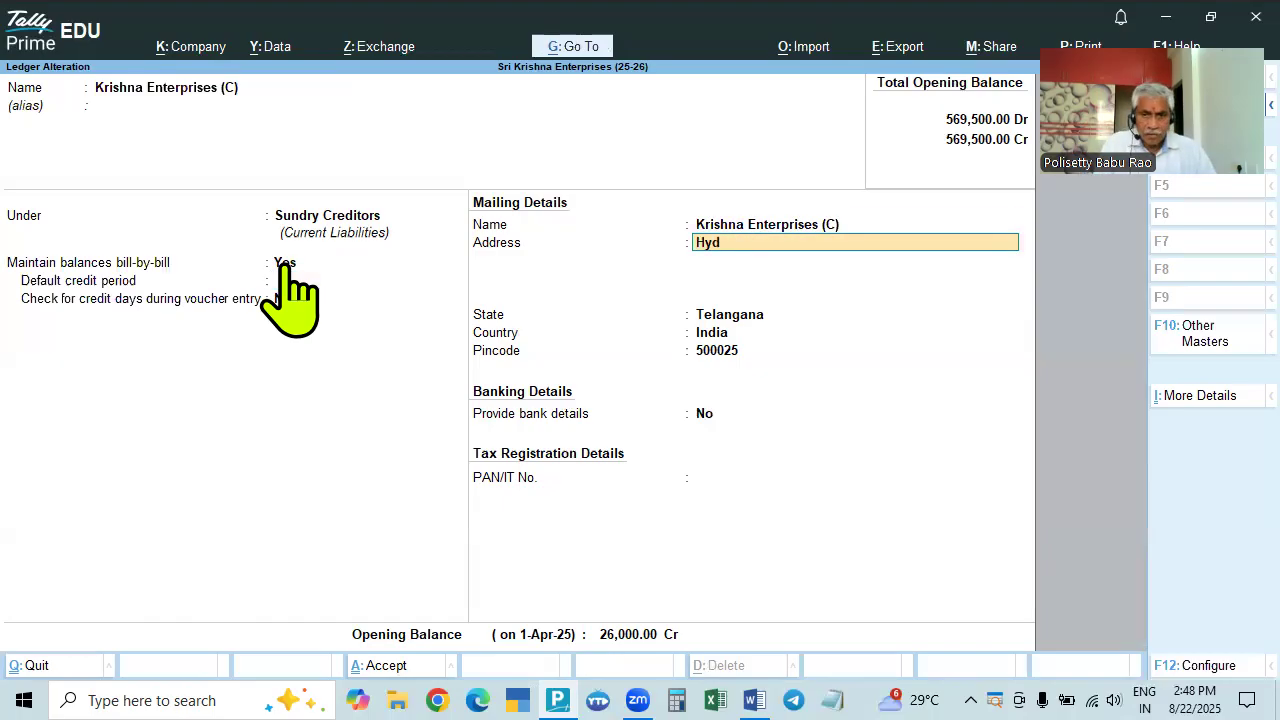
pyautogui.press('Return')
pyautogui.press('Return')
pyautogui.press('Return')
pyautogui.press('Return')
pyautogui.press('Return')
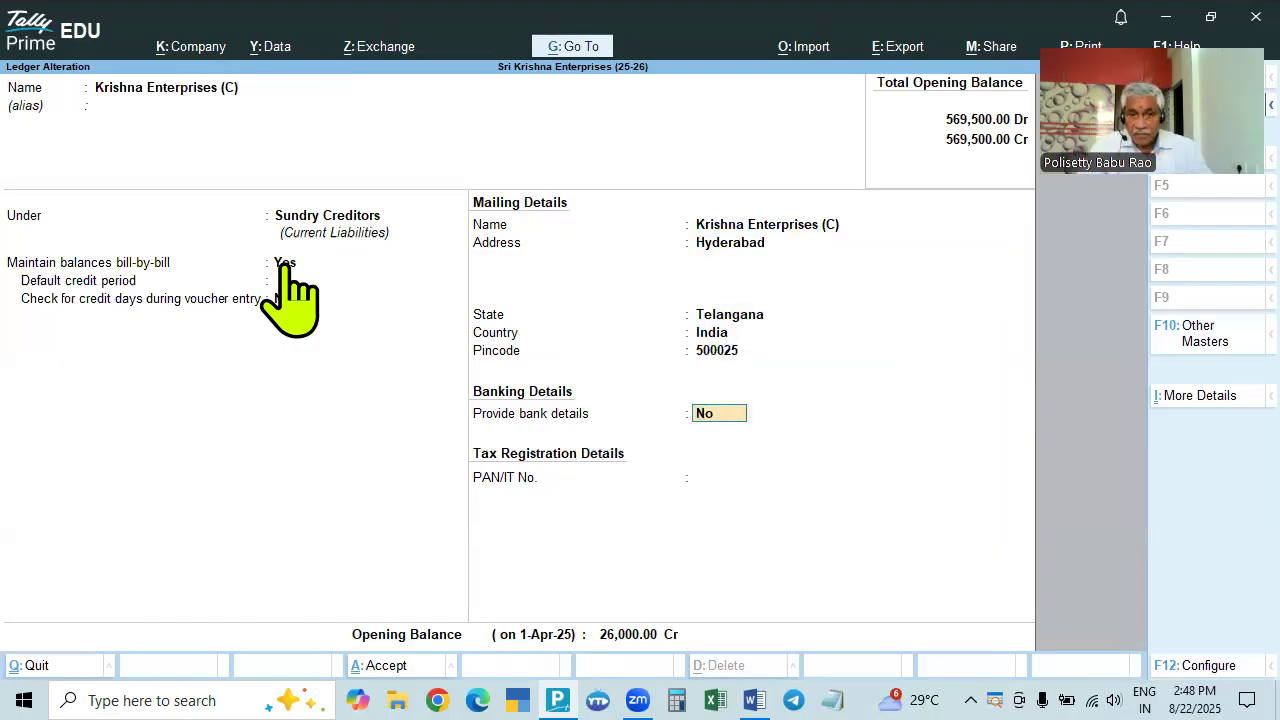
pyautogui.hotkey('ctrl', 'a')
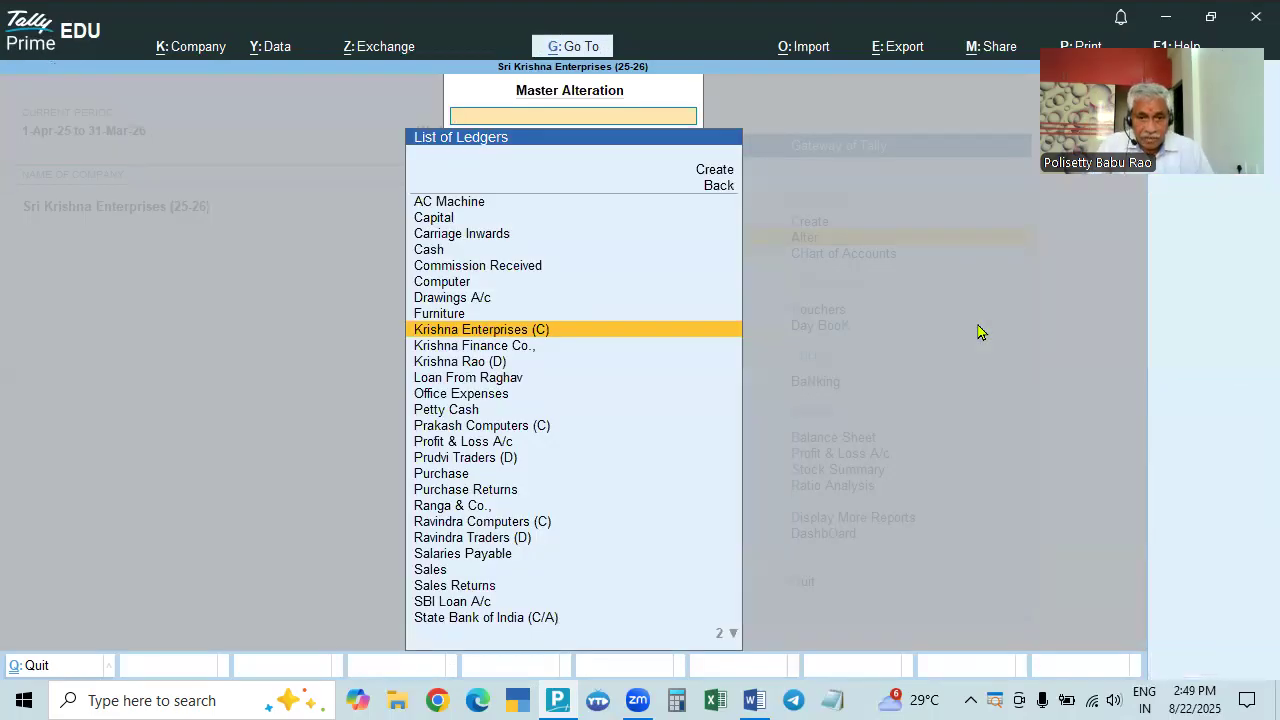
# Open the debtor ledger listed just below Krishna Finance Co., for alteration and go to its bill-by-bill option
pyautogui.press('Up')
pyautogui.press('Up')
pyautogui.press('Down')
pyautogui.press('Down')
pyautogui.press('Down')
pyautogui.press('Down')
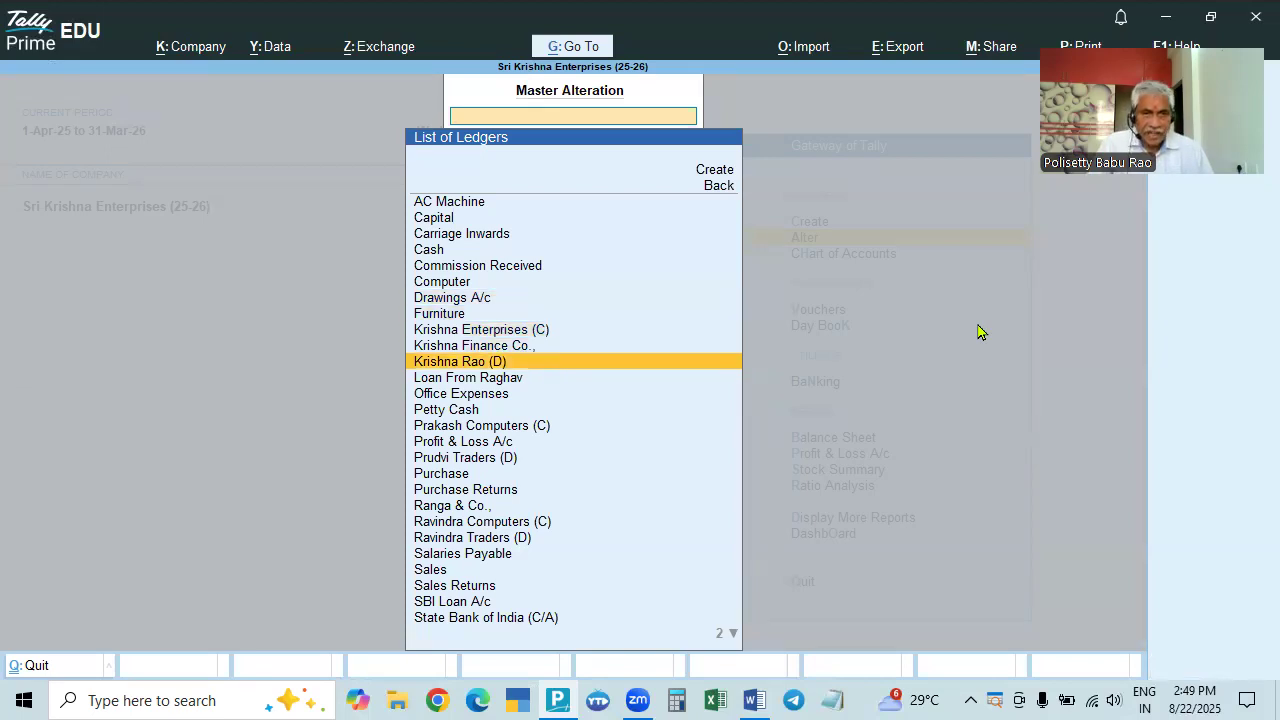
pyautogui.press('Return')
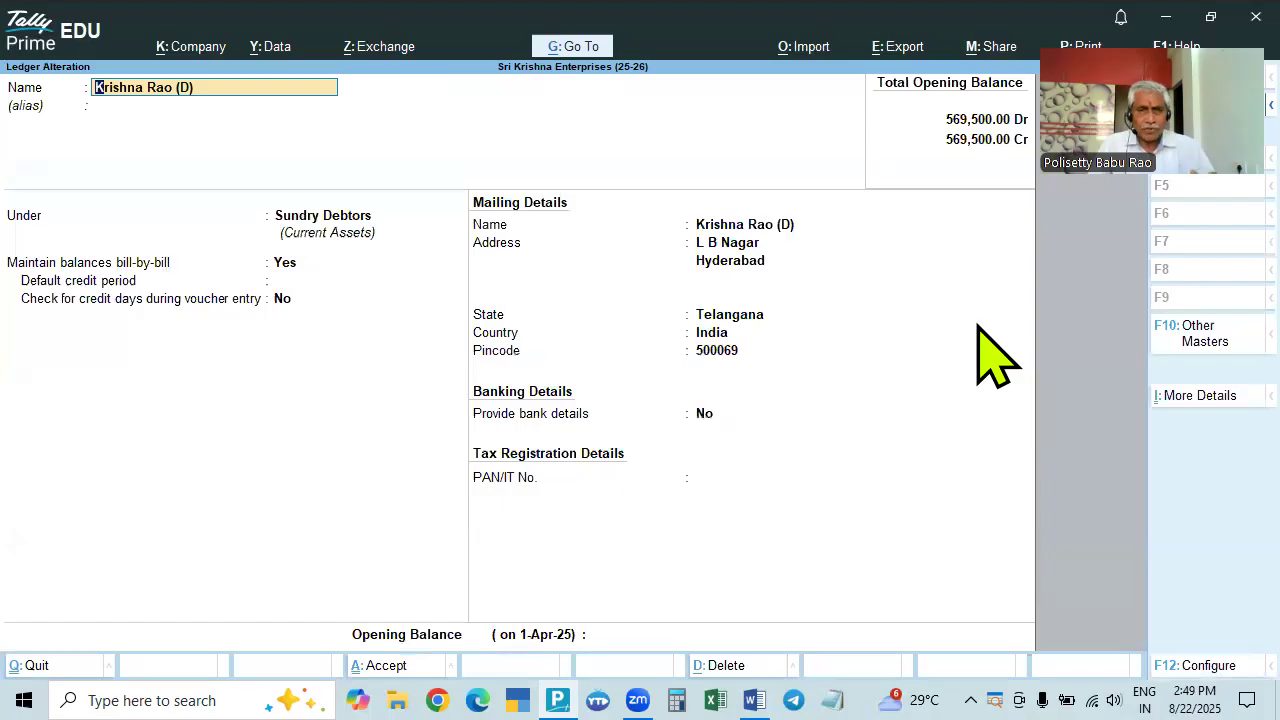
pyautogui.press('Return')
pyautogui.press('Return')
pyautogui.press('Return')
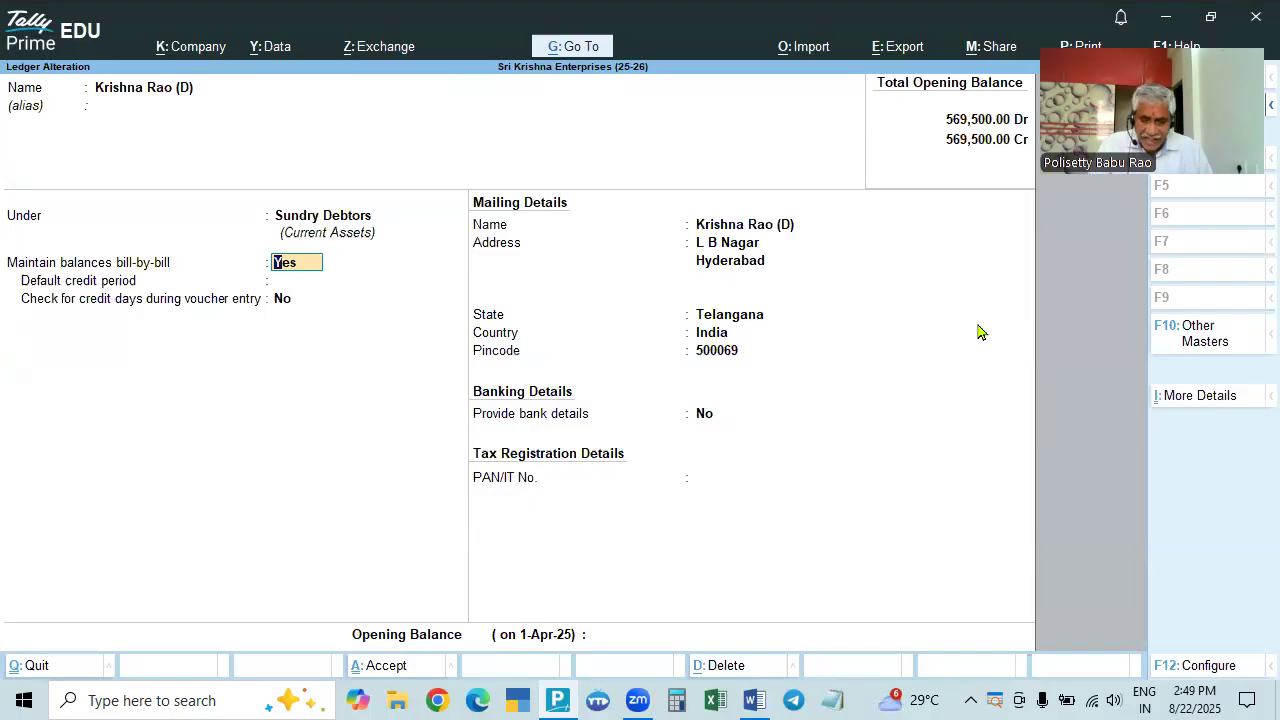
# Check the ledger configuration, set Maintain balances bill-by-bill to Yes for this debtor, and save the ledger with its other details unchanged
pyautogui.press('F12')
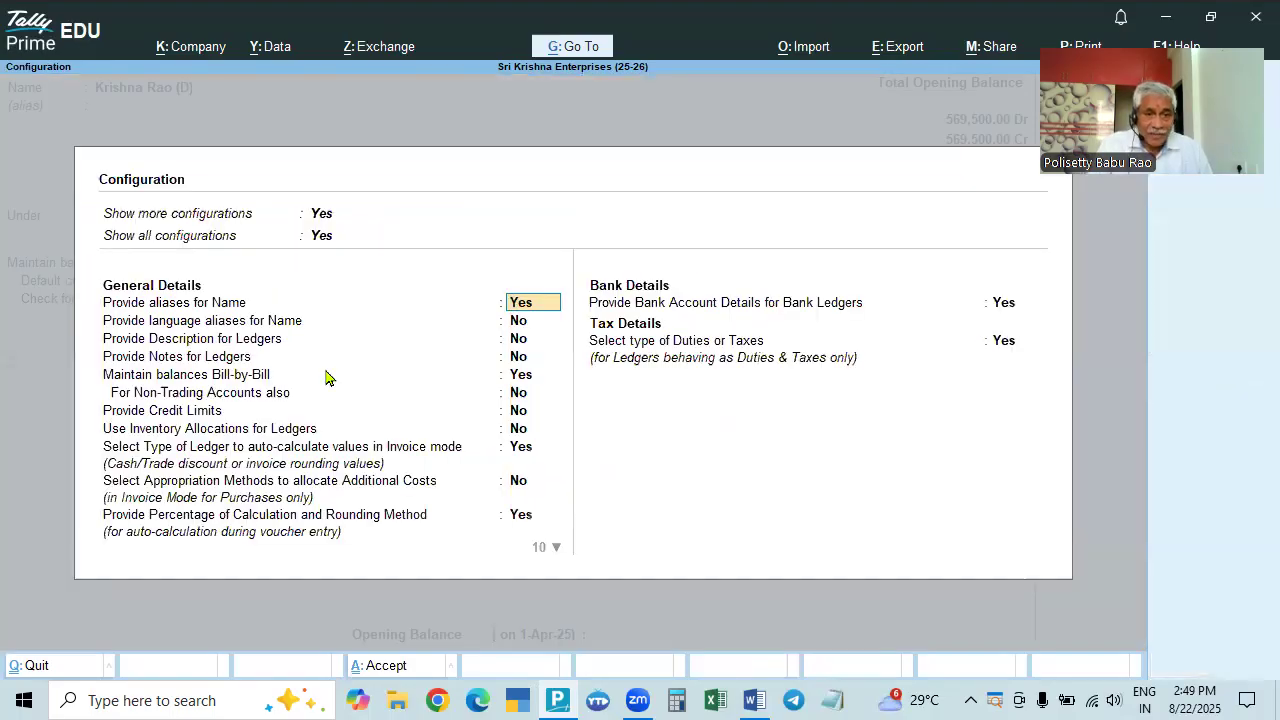
pyautogui.press('BackSpace')
pyautogui.press('Escape')
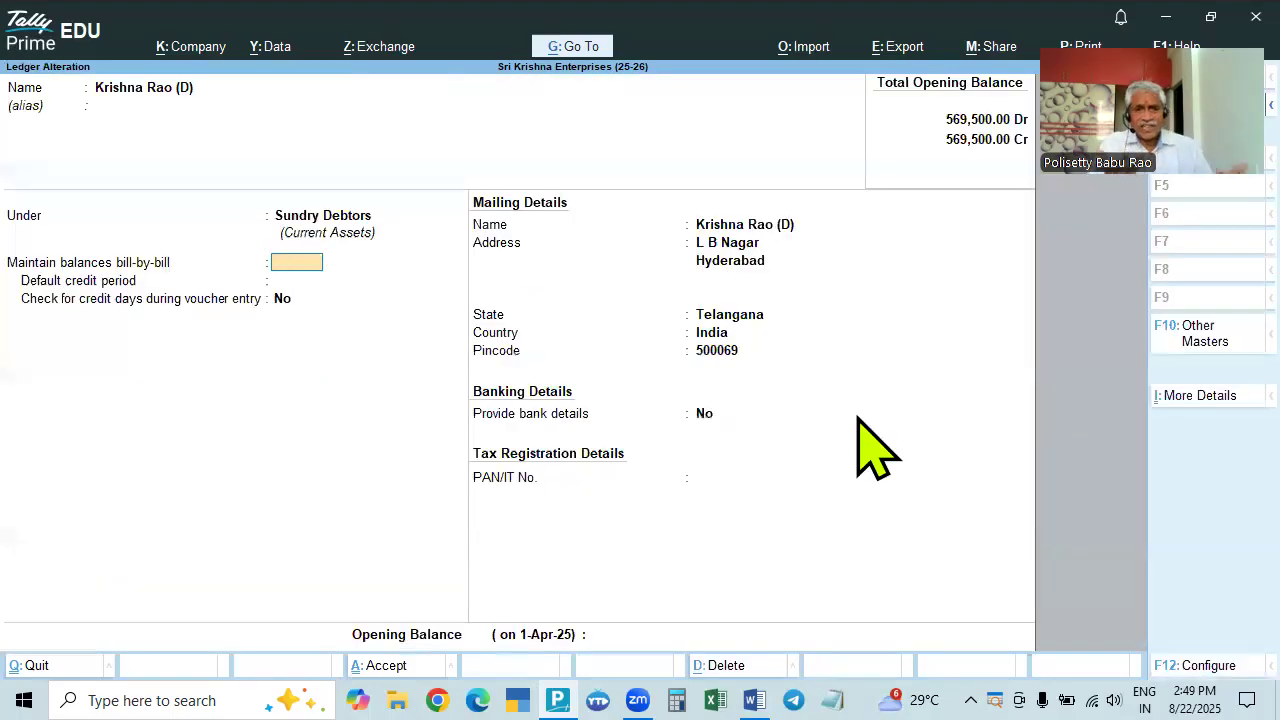
pyautogui.write('y')
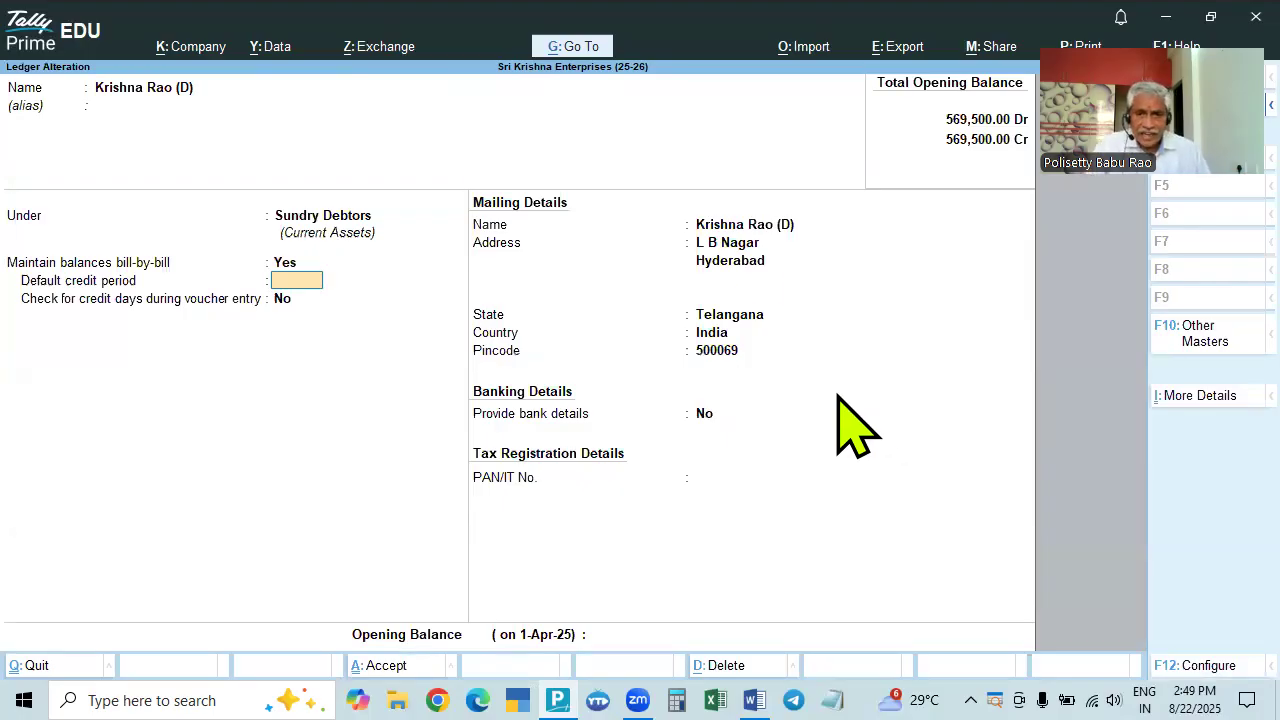
pyautogui.press('Return')
pyautogui.press('Return')
pyautogui.press('Return')
pyautogui.press('Return')
pyautogui.press('Return')
pyautogui.press('Return')
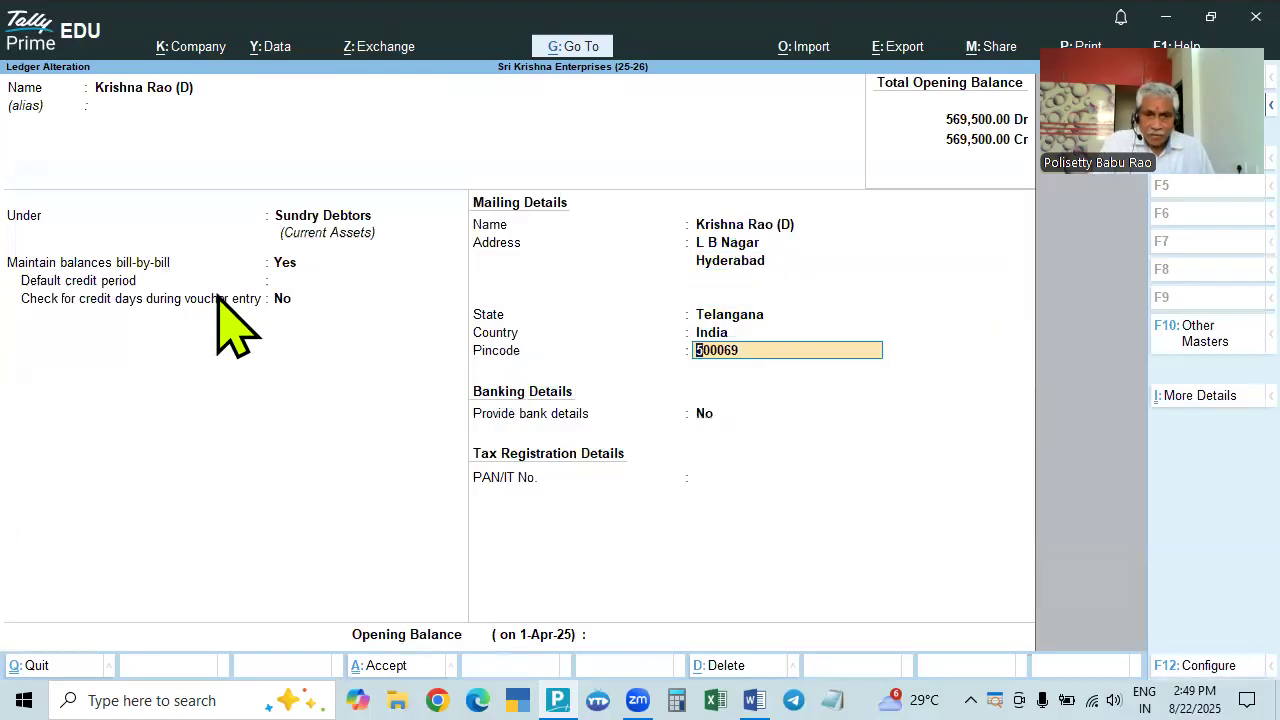
pyautogui.press('Return')
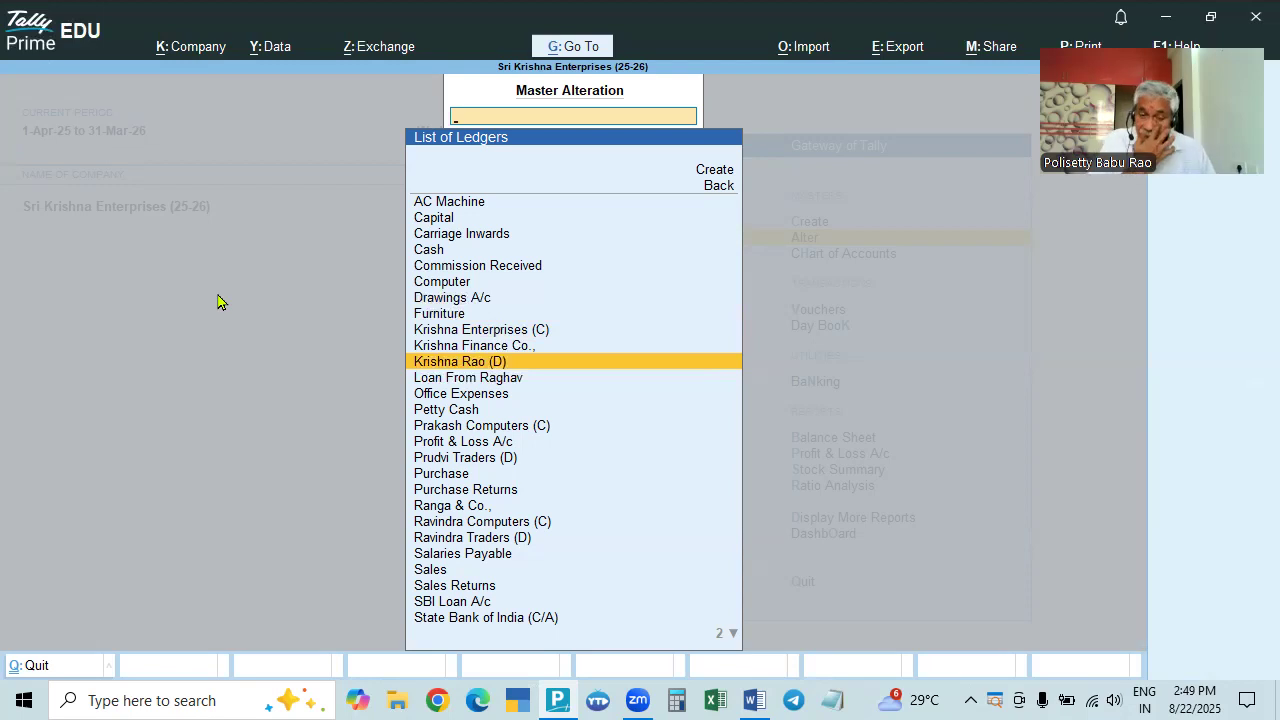
# Leave the ledger alteration list and open the Day Book showing the vouchers for the full period
pyautogui.press('Escape')
pyautogui.press('Escape')
pyautogui.press('Up')
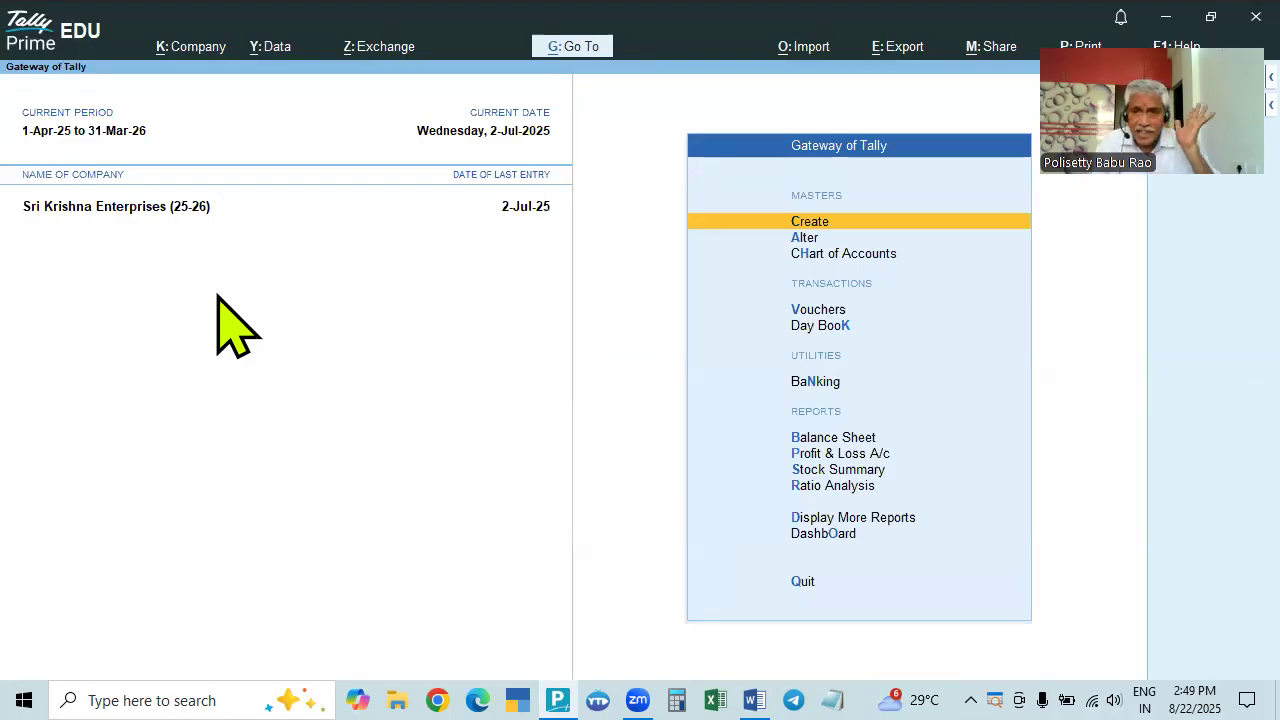
pyautogui.press('Down')
pyautogui.press('Down')
pyautogui.press('Down')
pyautogui.press('Down')
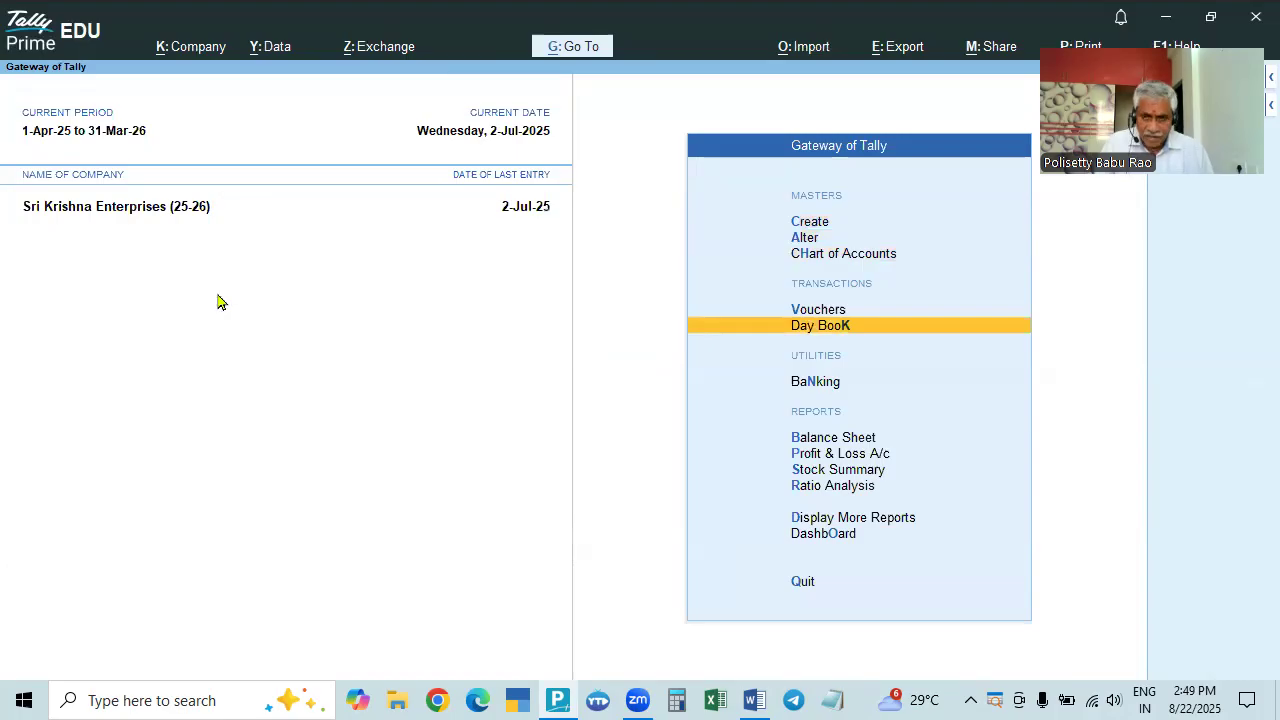
pyautogui.press('Return')
pyautogui.press('F2')
pyautogui.press('BackSpace')
pyautogui.press('Return')
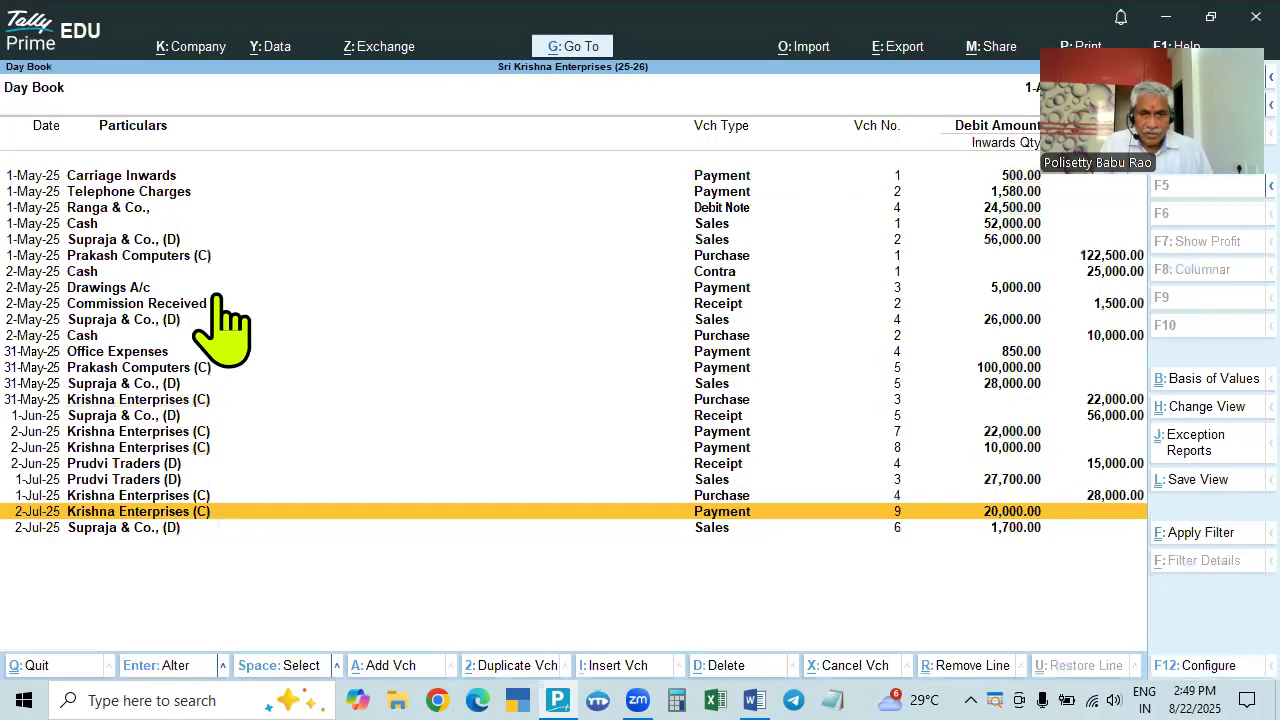
# Open the 1-May-25 purchase voucher No. 1 of Prakash Computers (C) for alteration and go to its party account
pyautogui.press('Up')
pyautogui.press('Up')
pyautogui.press('Up')
pyautogui.press('Up')
pyautogui.press('Up')
pyautogui.press('Up')
pyautogui.press('Up')
pyautogui.press('Up')
pyautogui.press('Up')
pyautogui.press('Up')
pyautogui.press('Up')
pyautogui.press('Up')
pyautogui.press('Up')
pyautogui.press('Up')
pyautogui.press('Up')
pyautogui.press('Up')
pyautogui.press('Up')
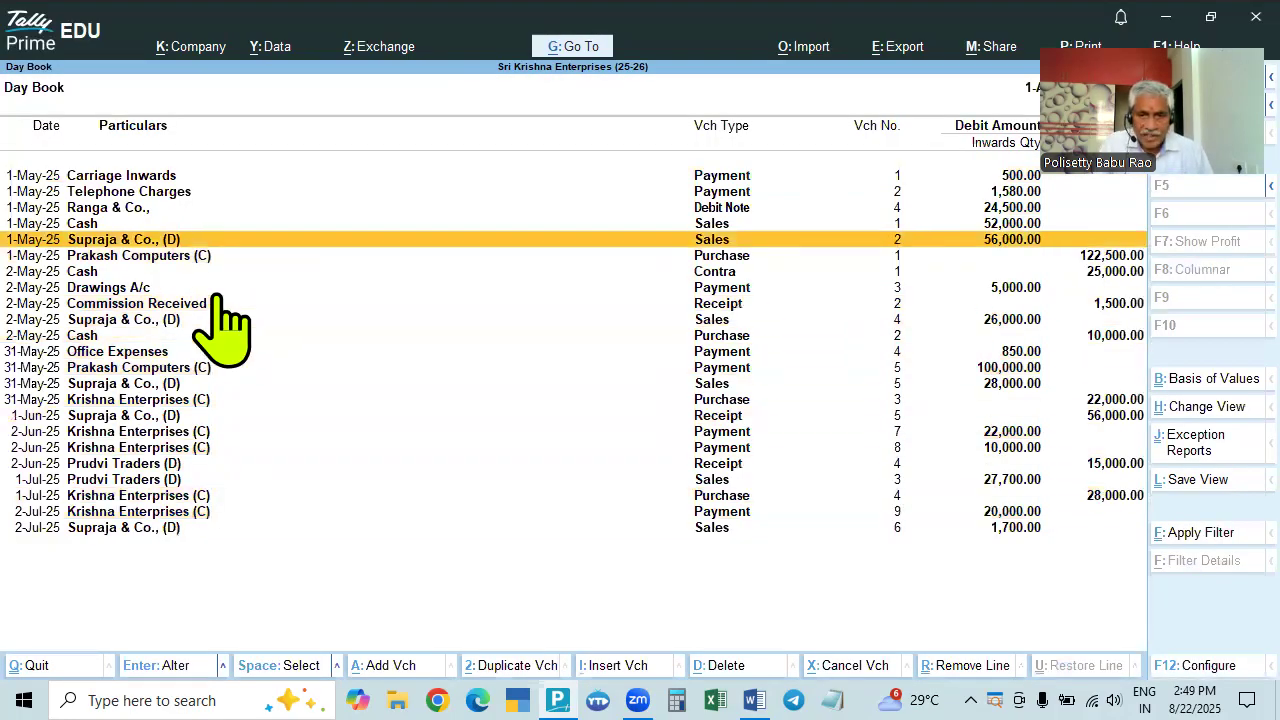
pyautogui.press('Down')
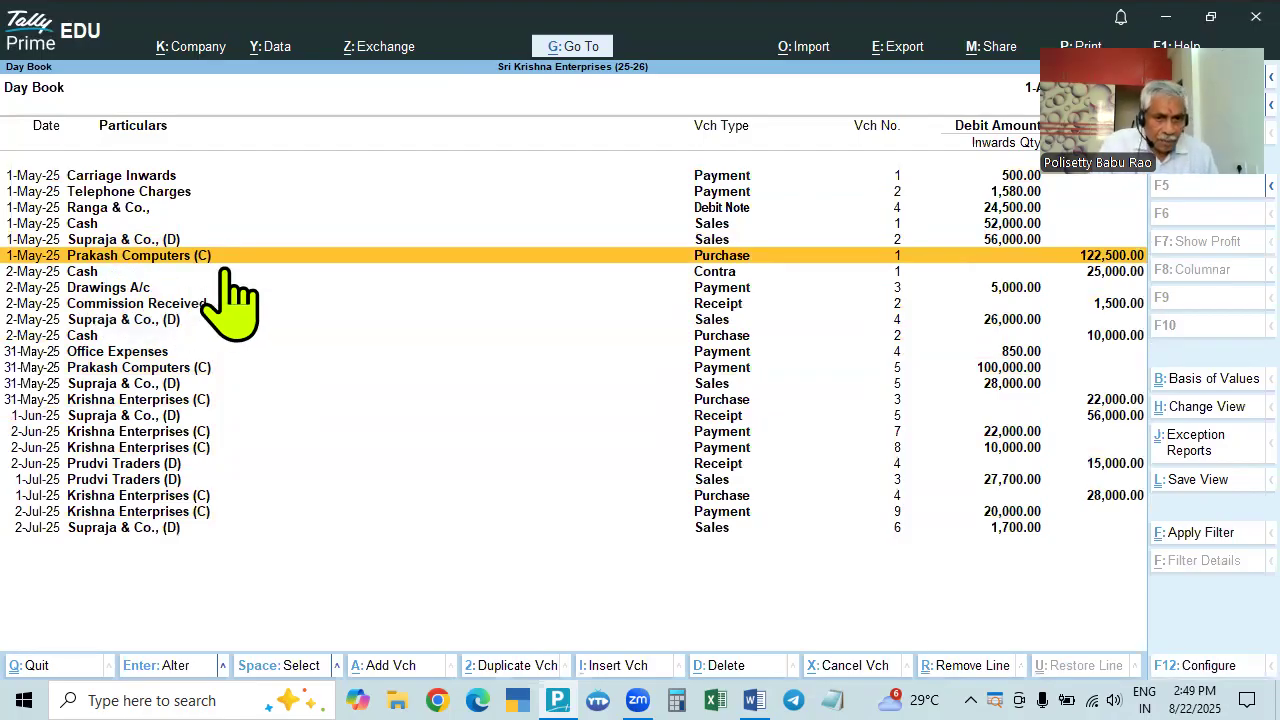
pyautogui.press('Return')
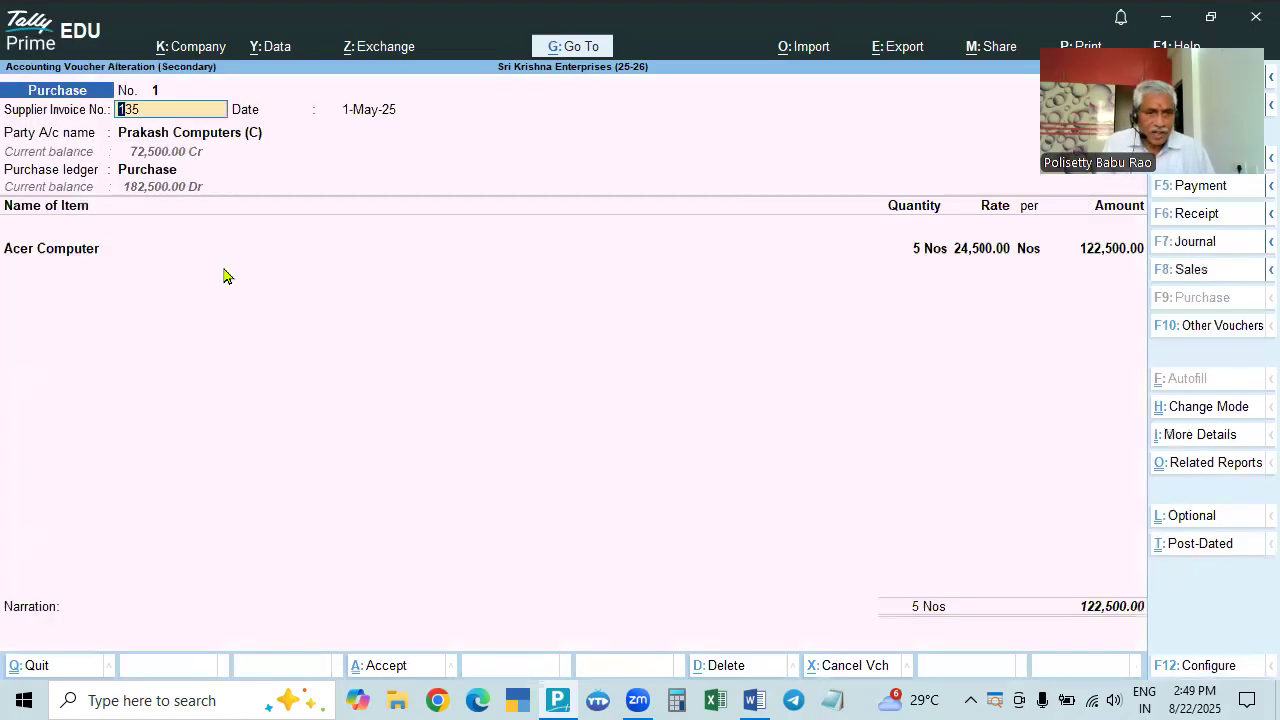
pyautogui.press('Return')
pyautogui.press('Return')
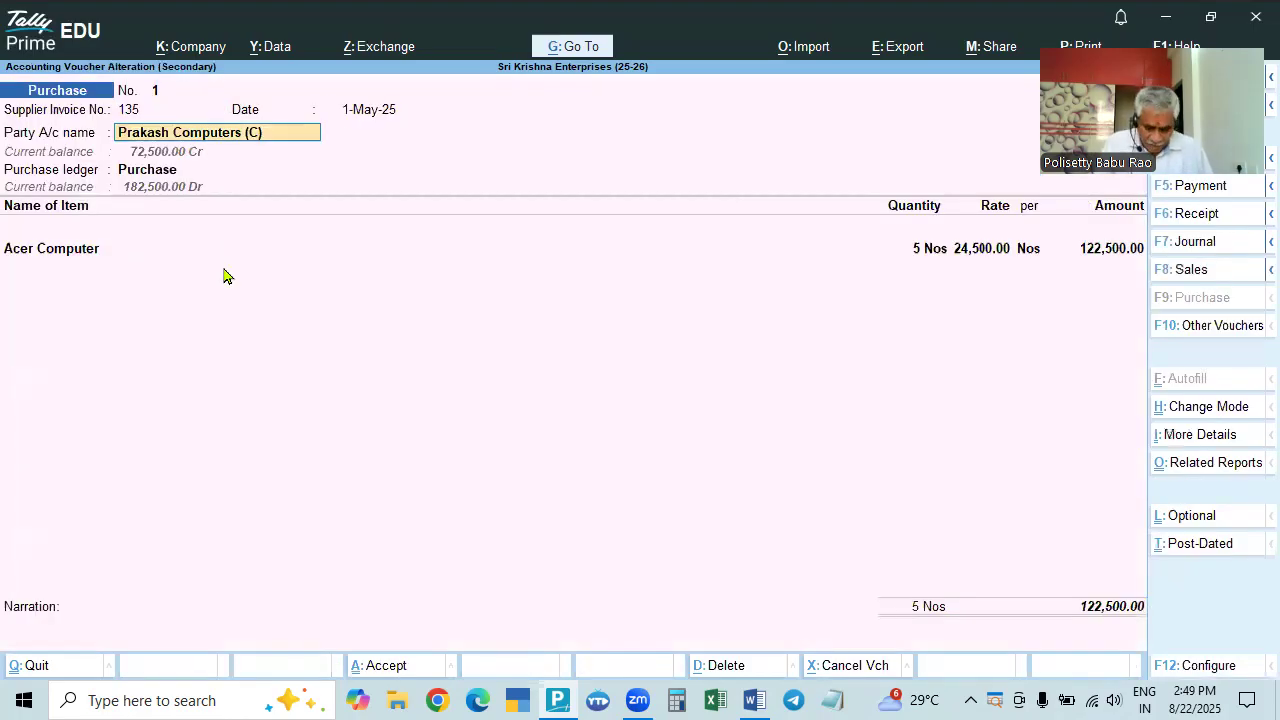
# Open the Prakash Computers (C) ledger from the voucher, check its bill-by-bill setting, and accept the ledger
pyautogui.press('ctrl')
pyautogui.hotkey('ctrl', 'Return')
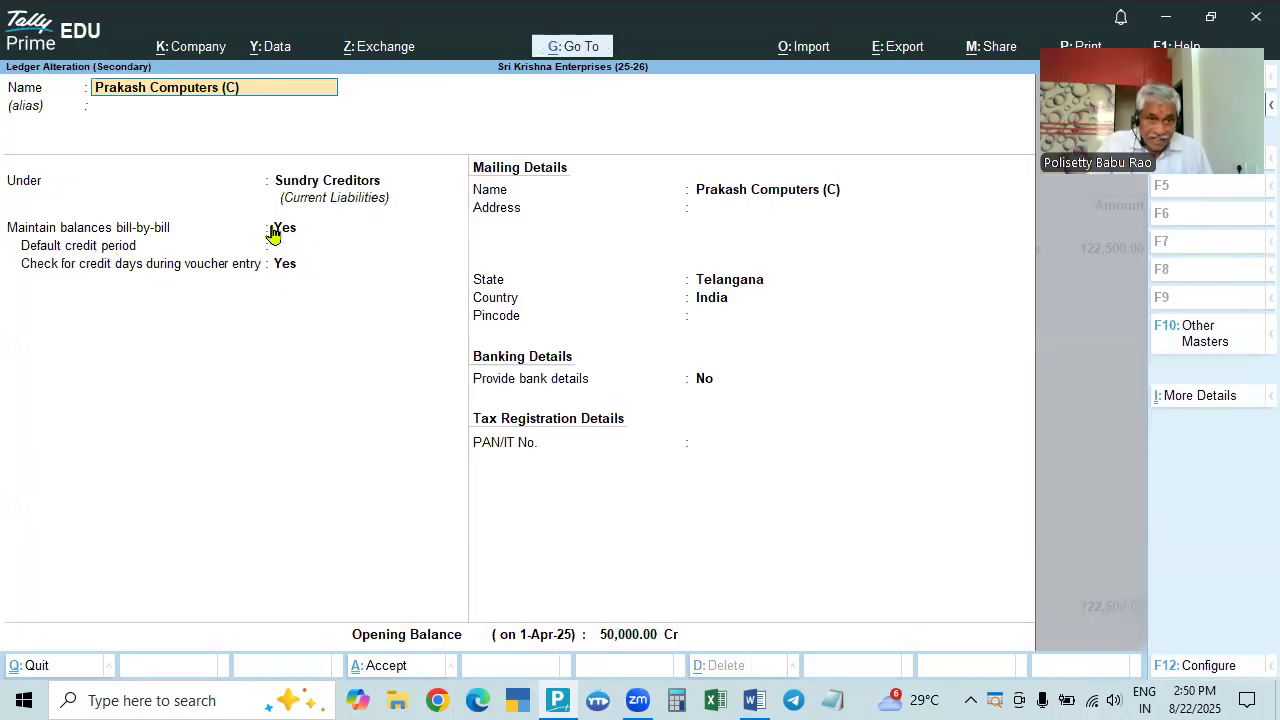
pyautogui.hotkey('ctrl', 'a')
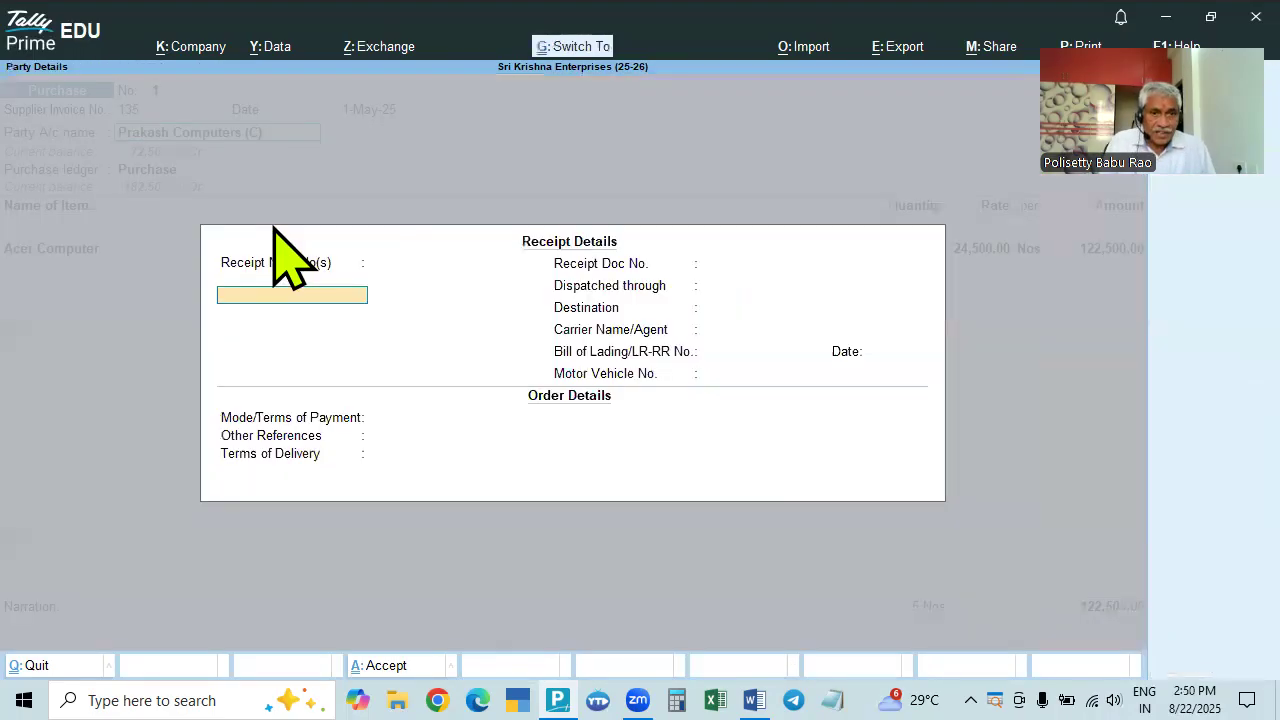
# Look through the voucher's receipt details and party details, and return to the party account name
pyautogui.press('Return')
pyautogui.press('ctrl')
pyautogui.hotkey('ctrl', 'a')
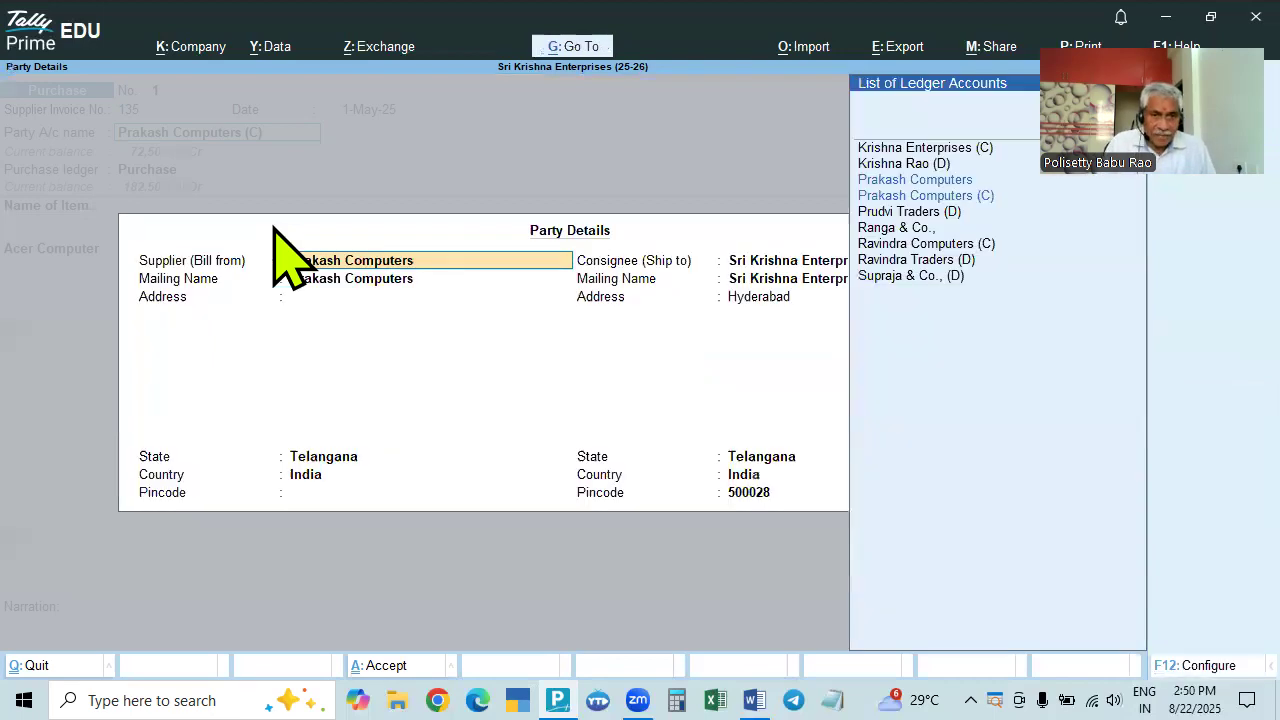
pyautogui.hotkey('ctrl', 'a')
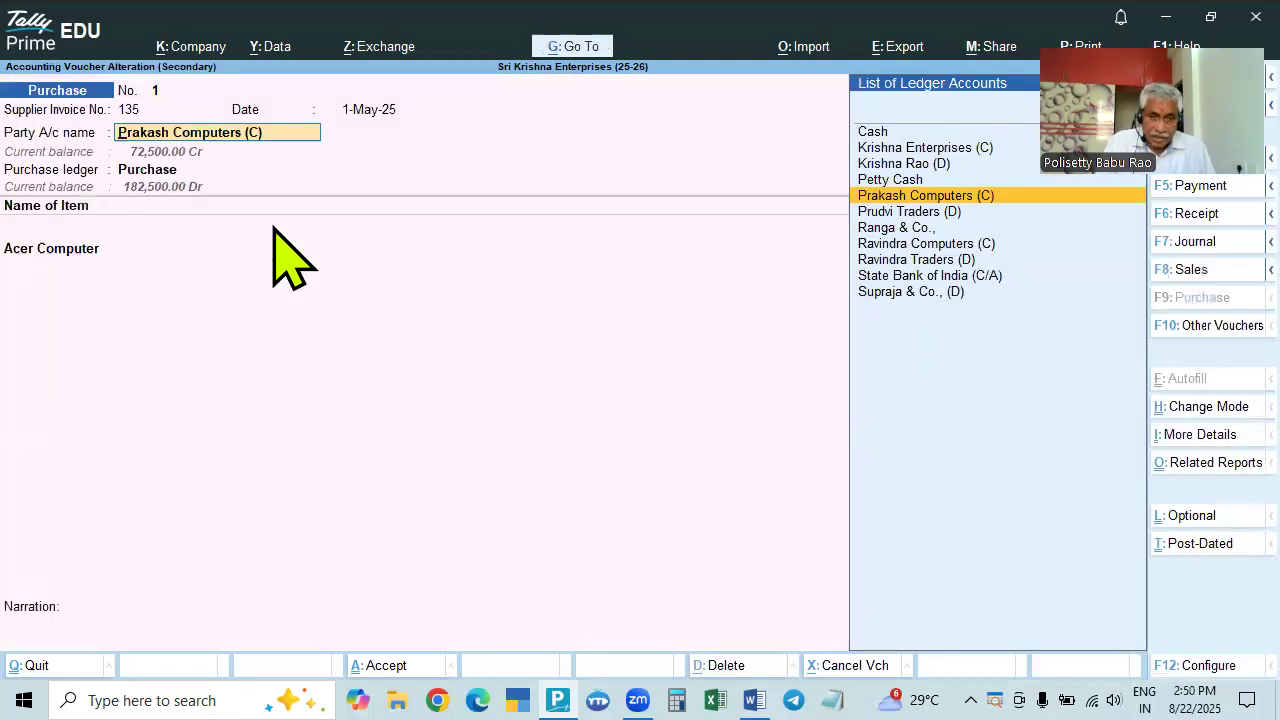
pyautogui.press('Return')
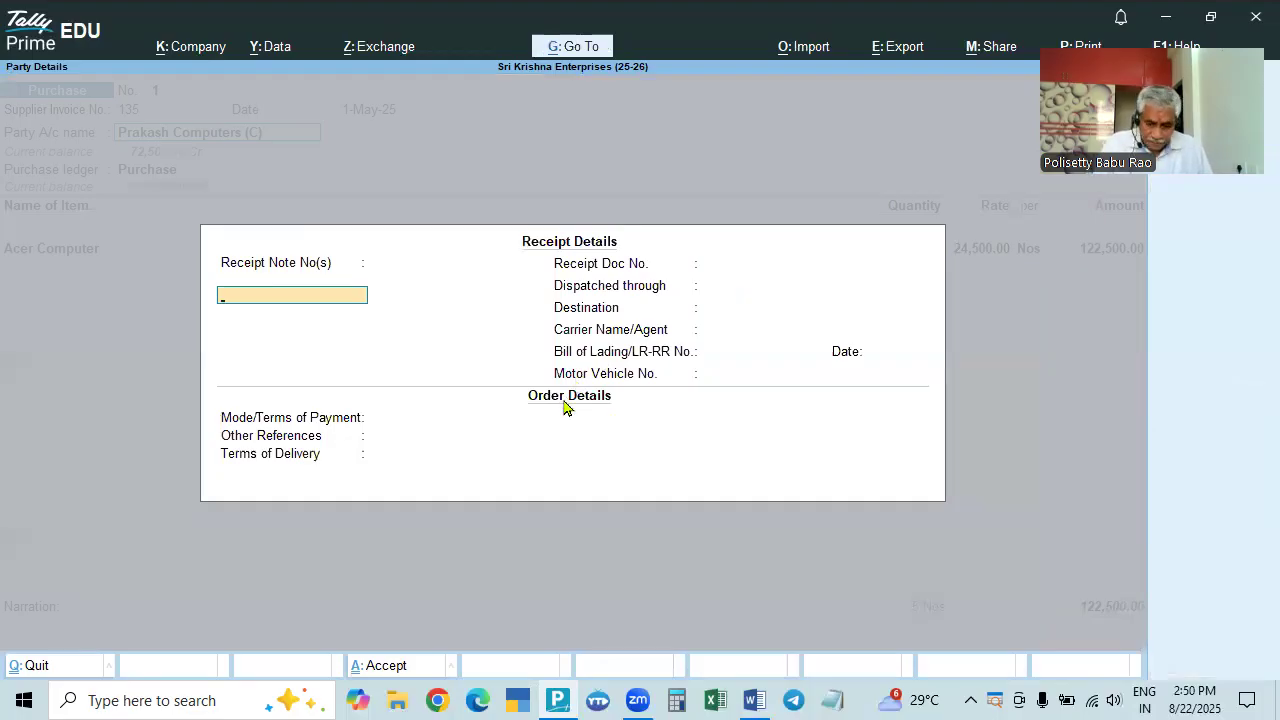
pyautogui.press('Escape')
# Set Provide Order details to No in the voucher configuration, save it, and reopen the receipt details
pyautogui.press('F12')
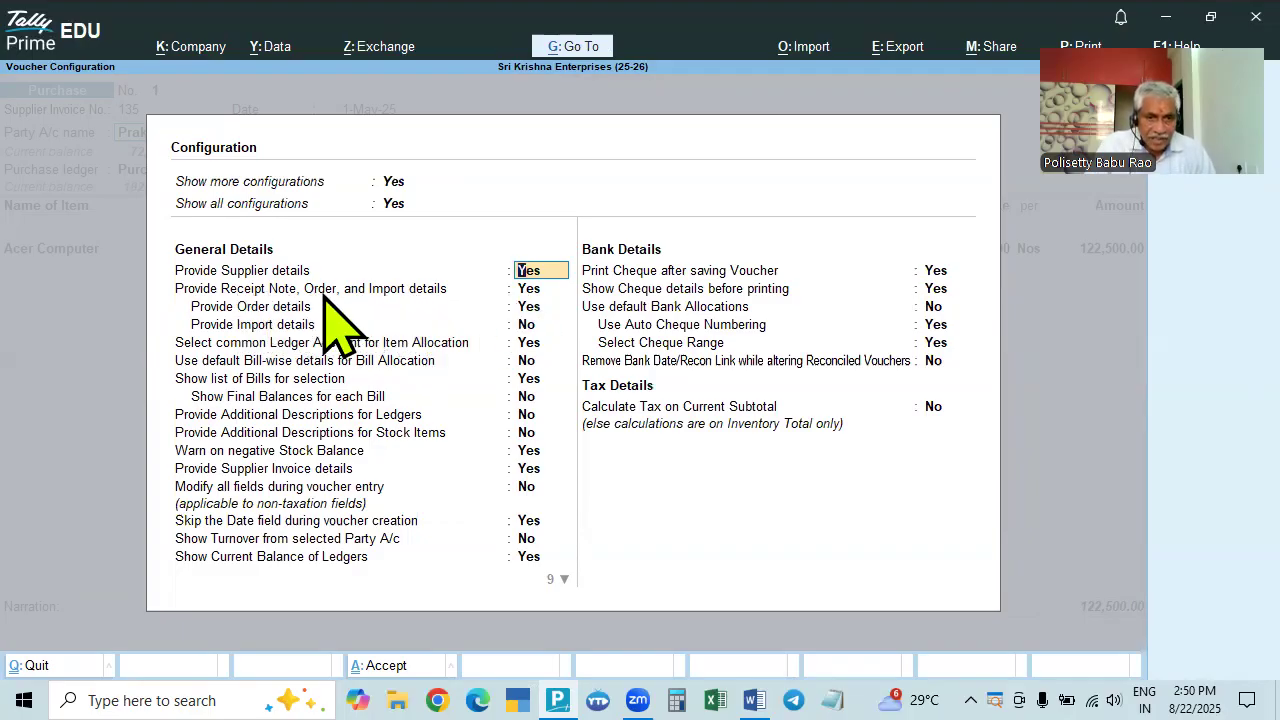
pyautogui.click(528, 309)
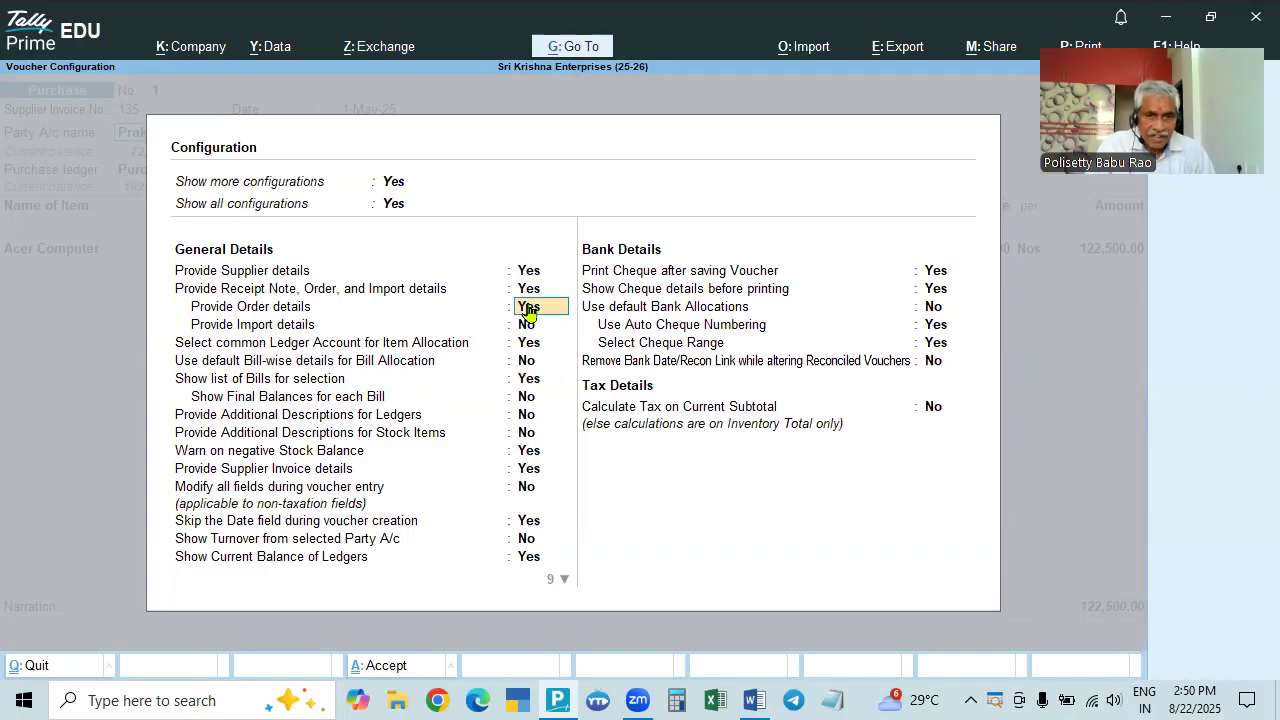
pyautogui.press('n')
pyautogui.hotkey('ctrl', 'a')
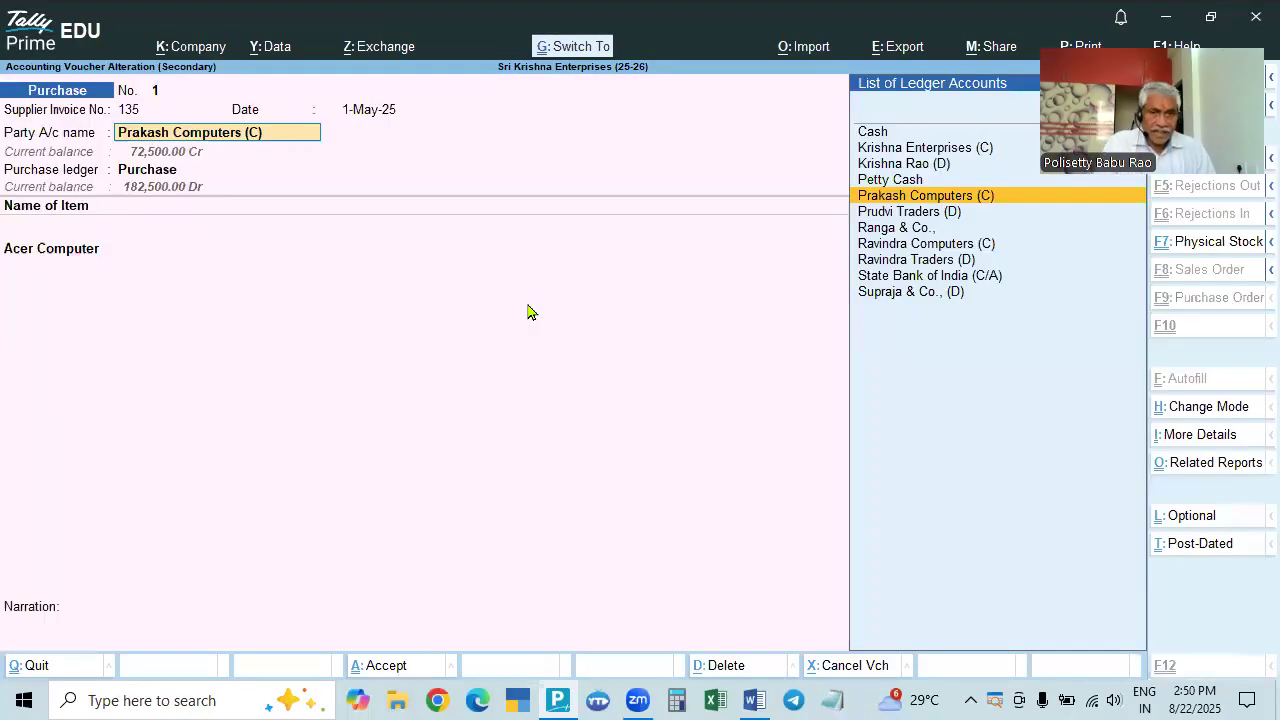
pyautogui.press('Return')
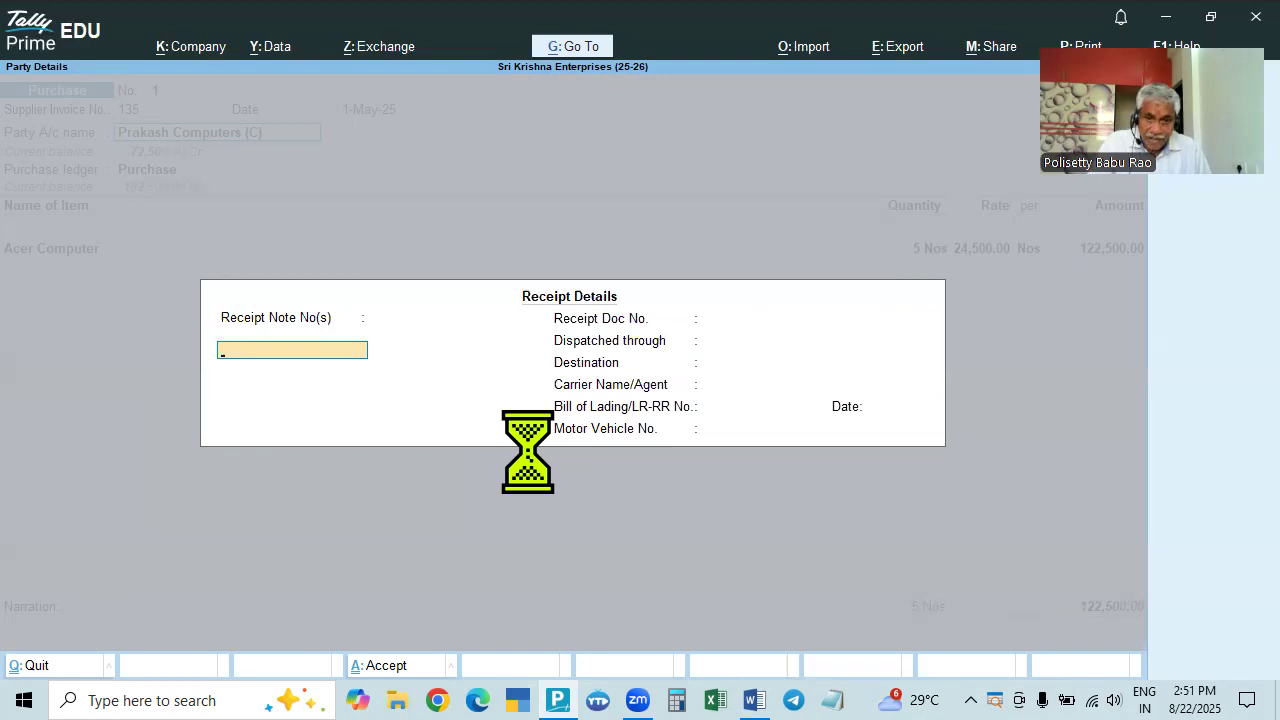
# Set Provide Order details back to Yes in the voucher configuration and save it
pyautogui.press('Escape')
pyautogui.press('F12')
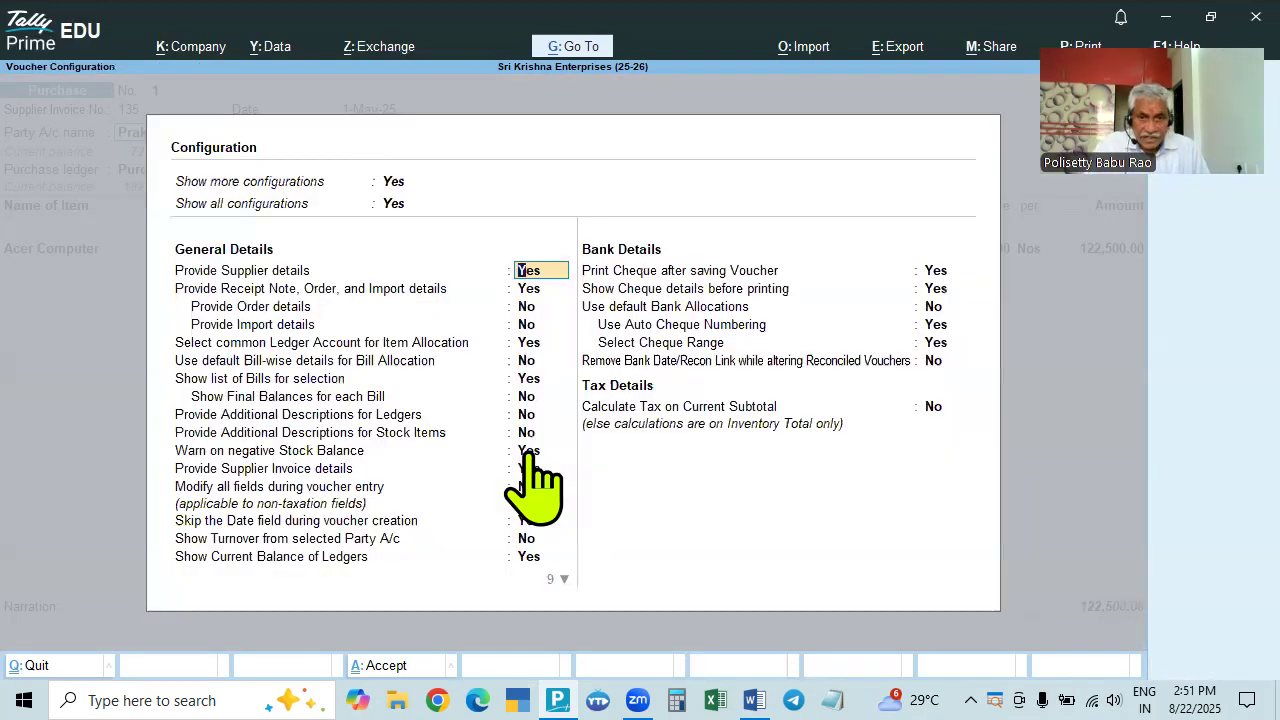
pyautogui.click(522, 307)
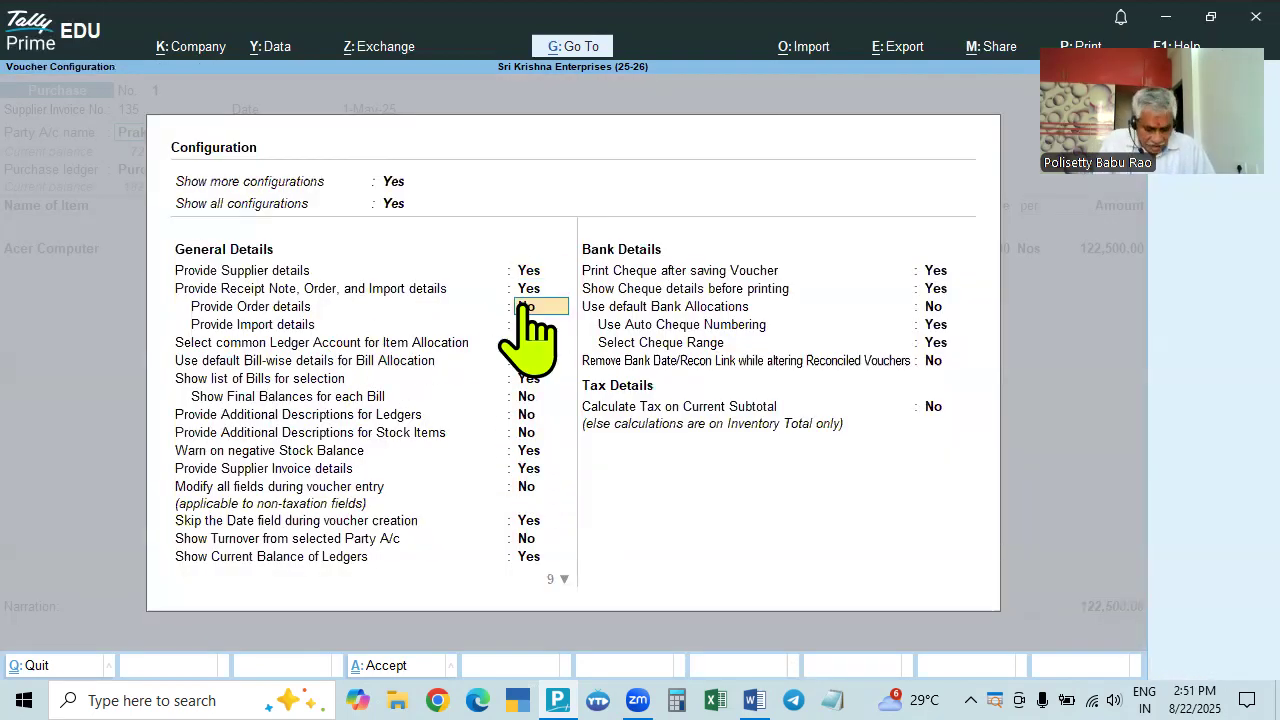
pyautogui.press('Escape')
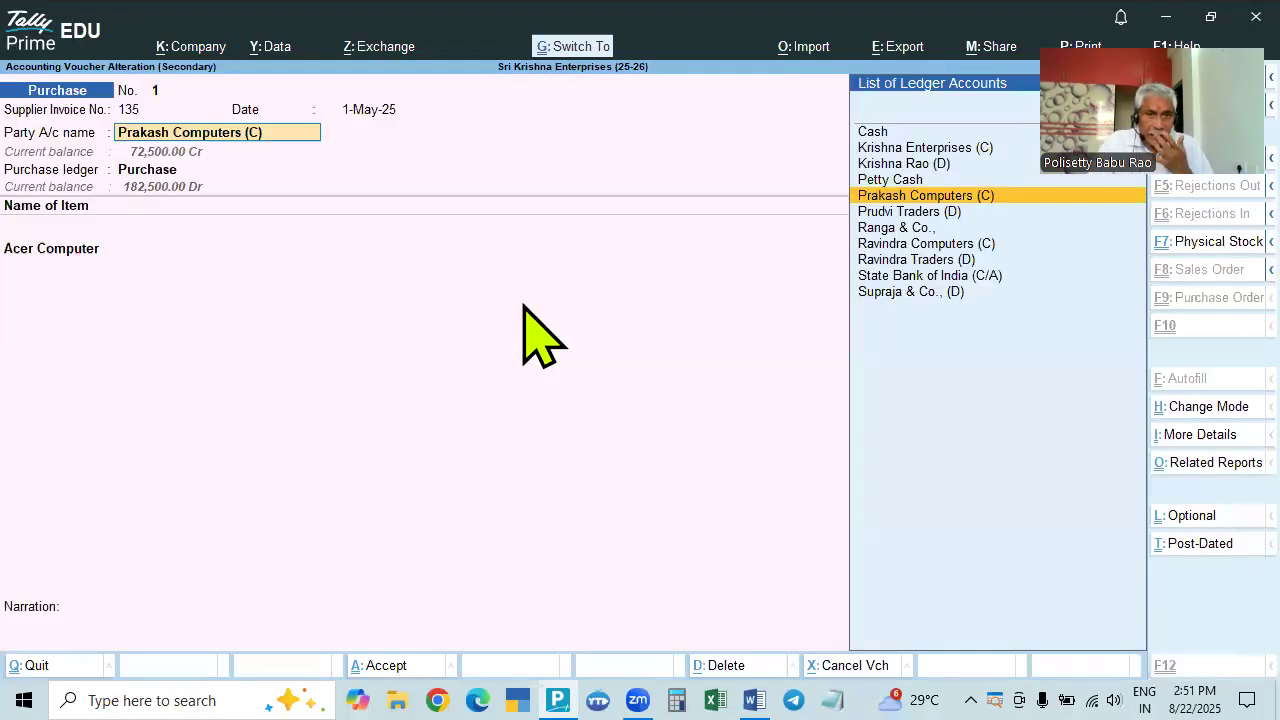
# Accept the receipt details and the Prakash Computers party details, moving on to the voucher's purchase ledger
pyautogui.press('Return')
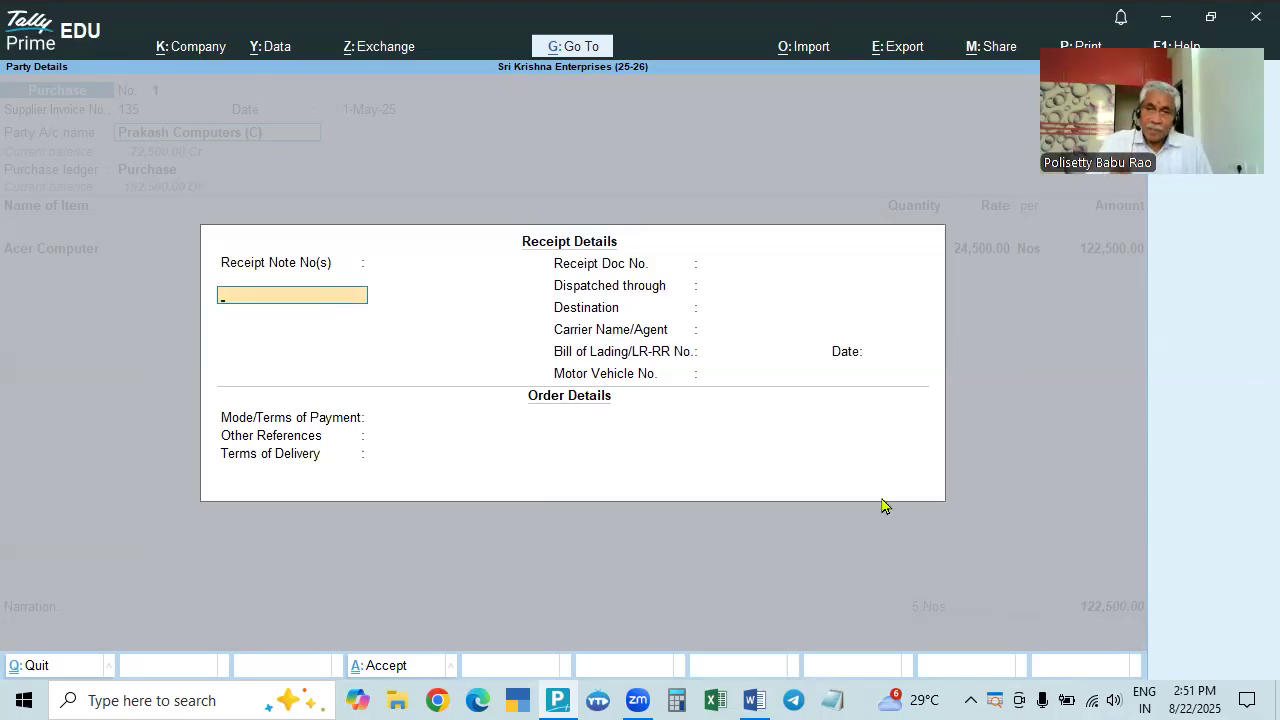
pyautogui.hotkey('ctrl', 'a')
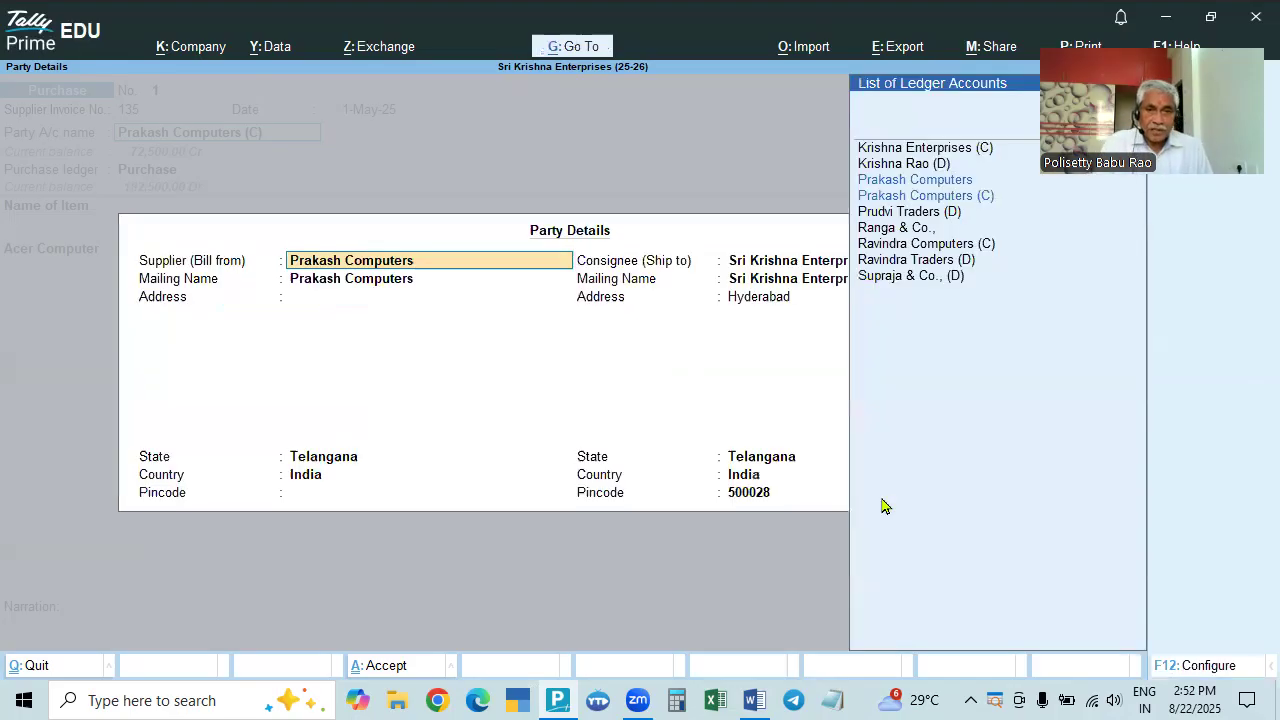
pyautogui.hotkey('ctrl', 'a')
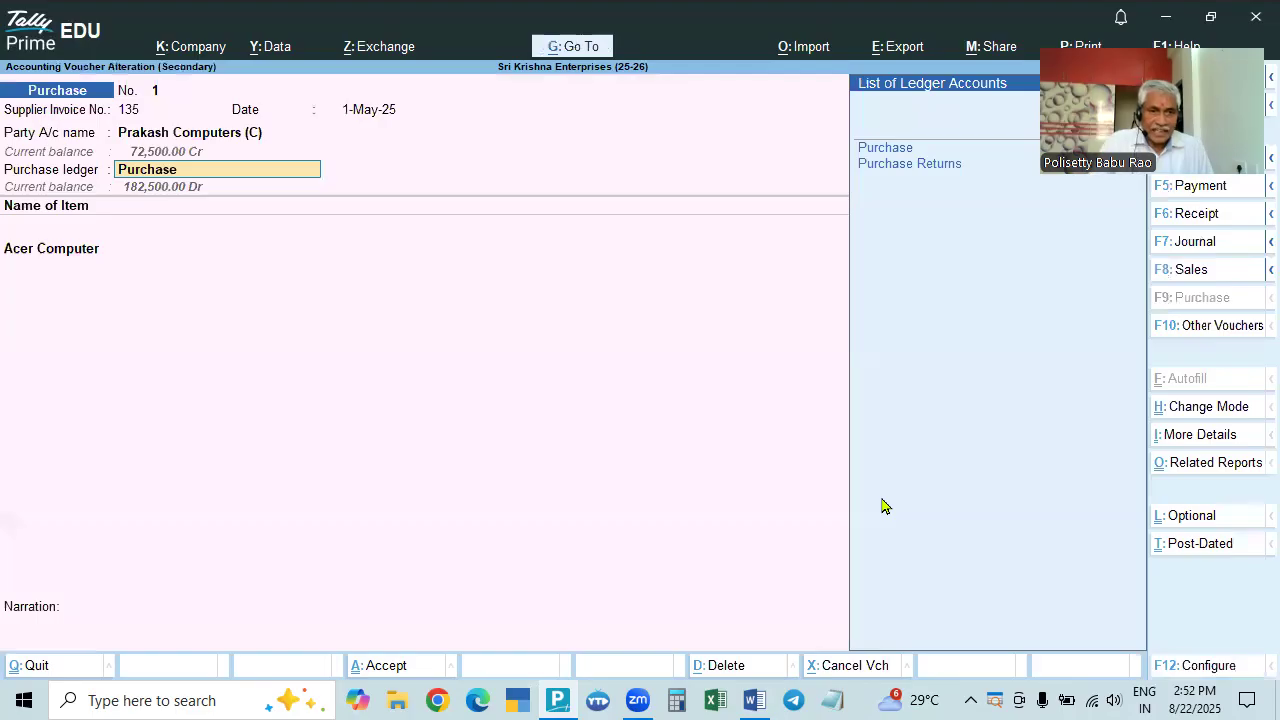
# Keep the Purchase ledger, re-enter the Acer Computer quantity as 5 Nos, and end the voucher's item list
pyautogui.press('Return')
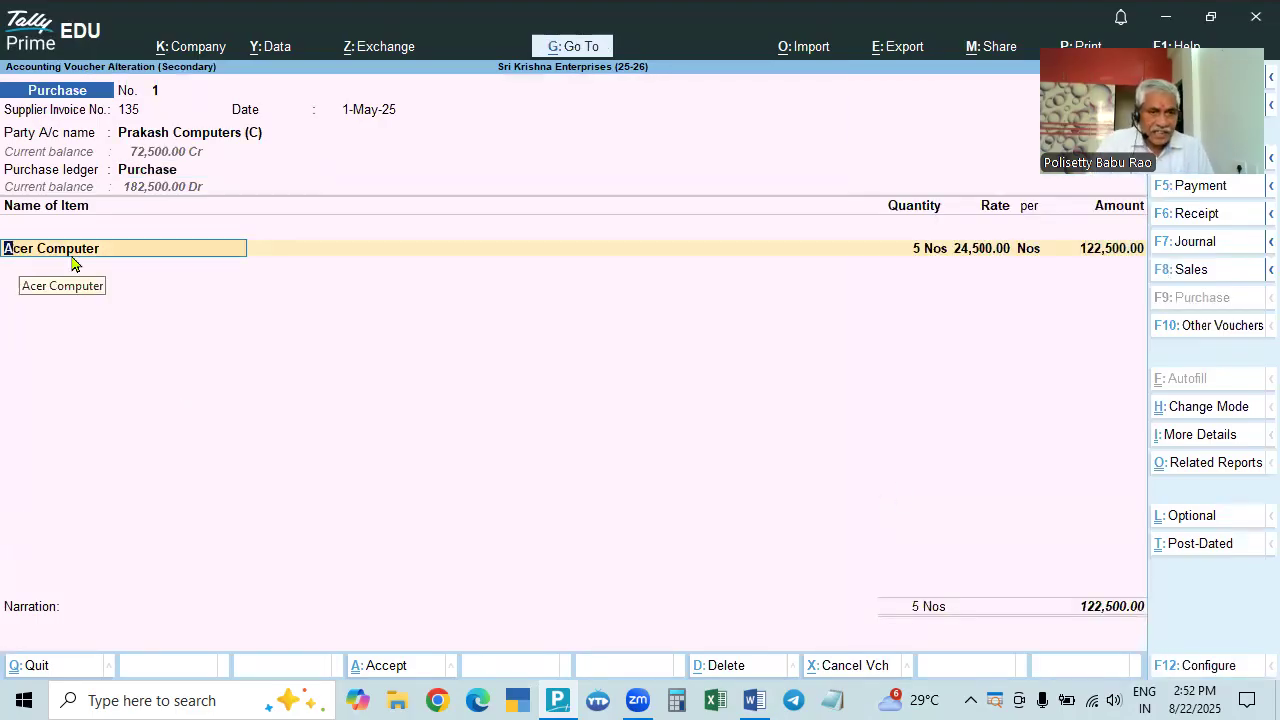
pyautogui.press('Return')
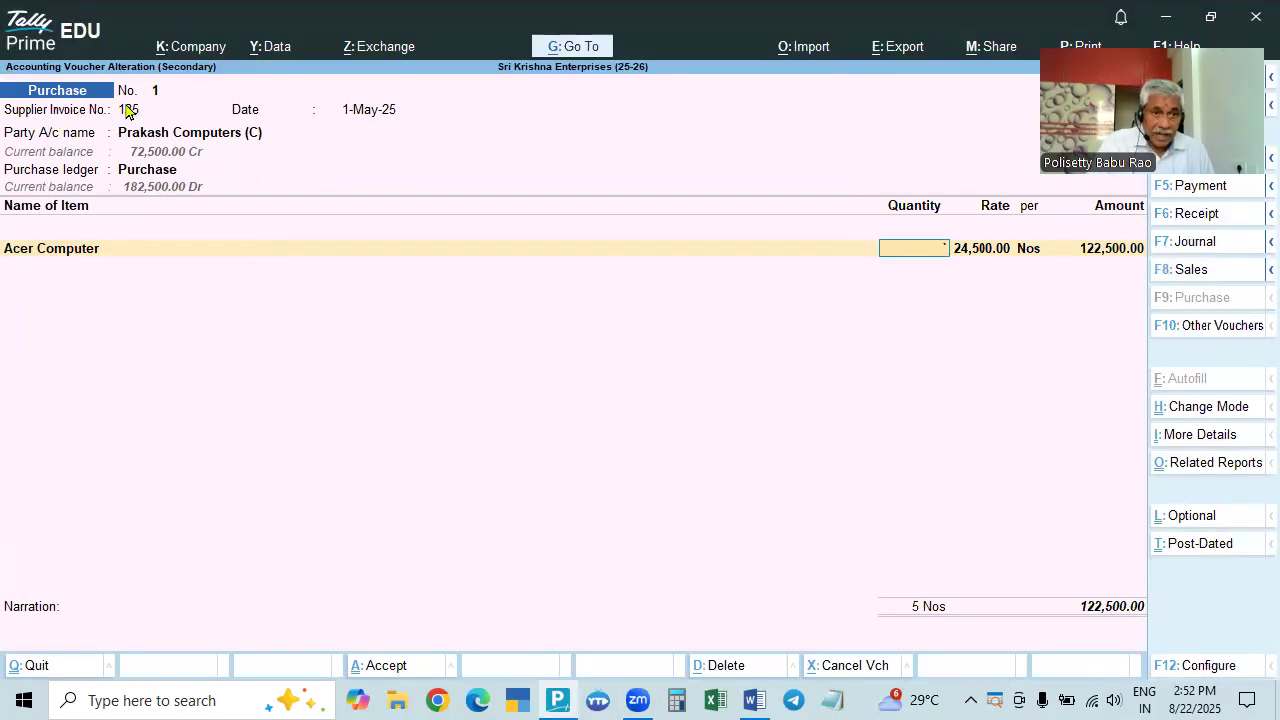
pyautogui.click(127, 115)
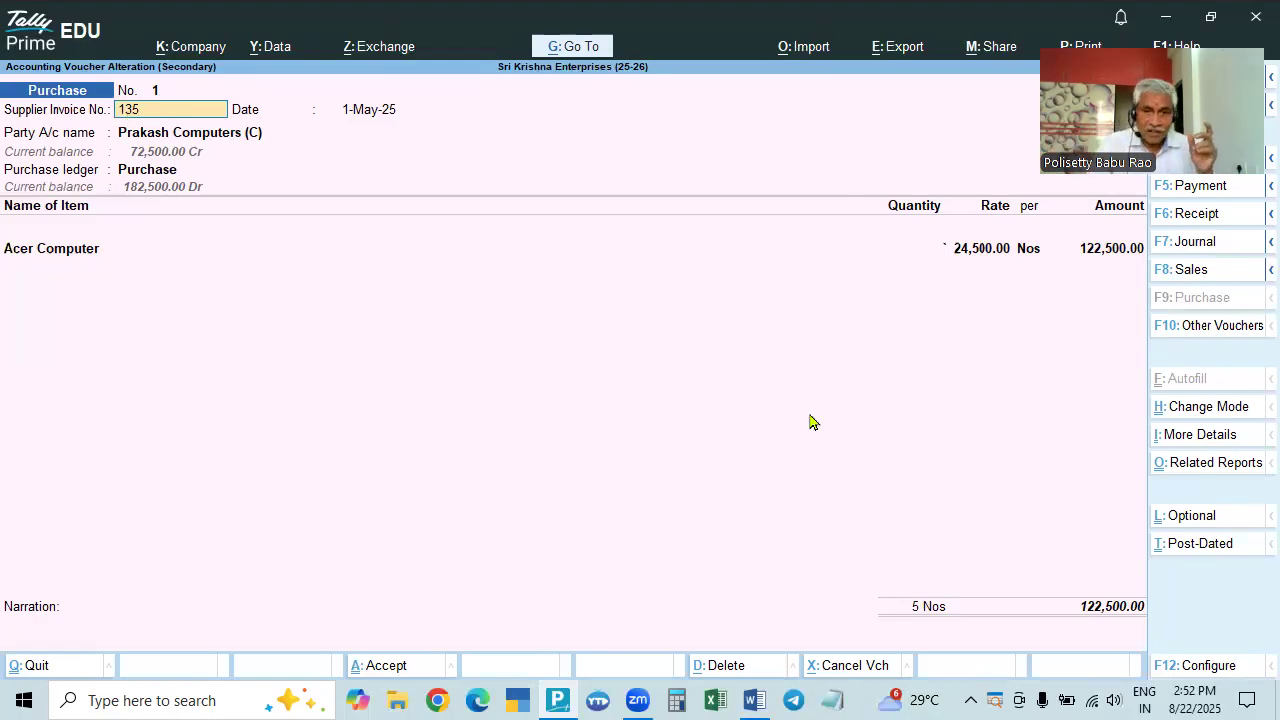
pyautogui.click(1099, 256)
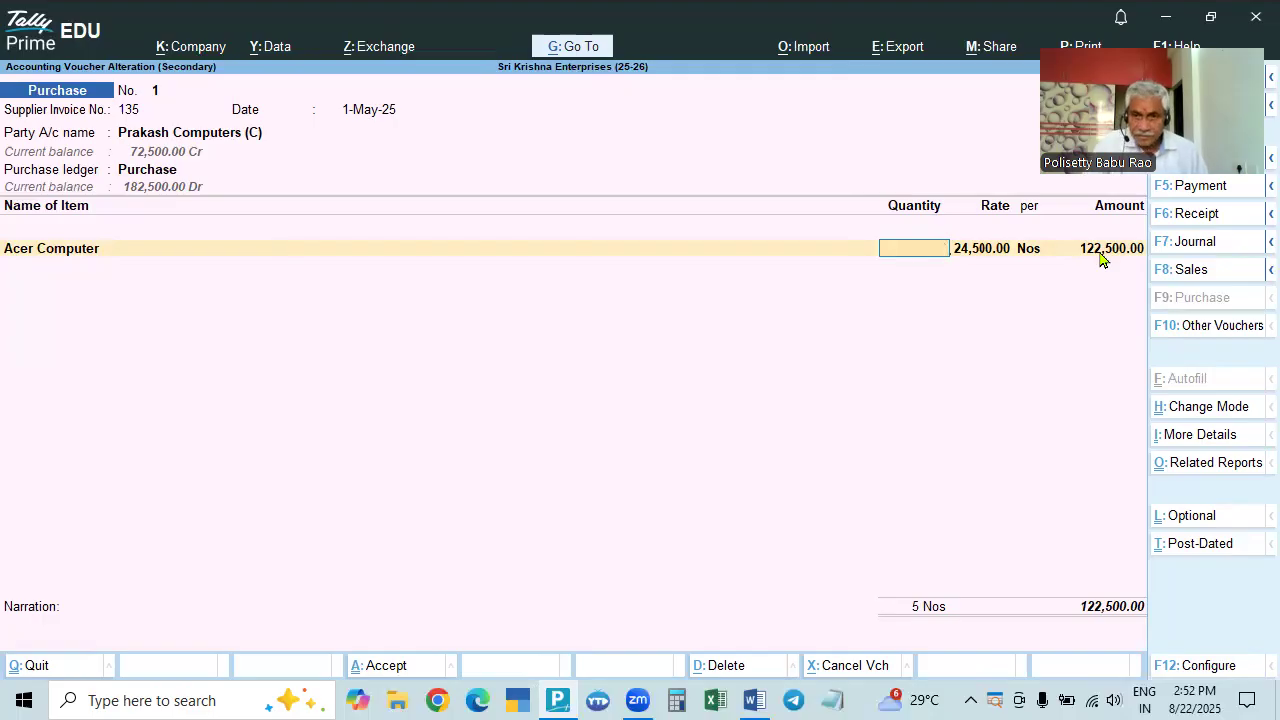
pyautogui.write('5')
pyautogui.press('Return')
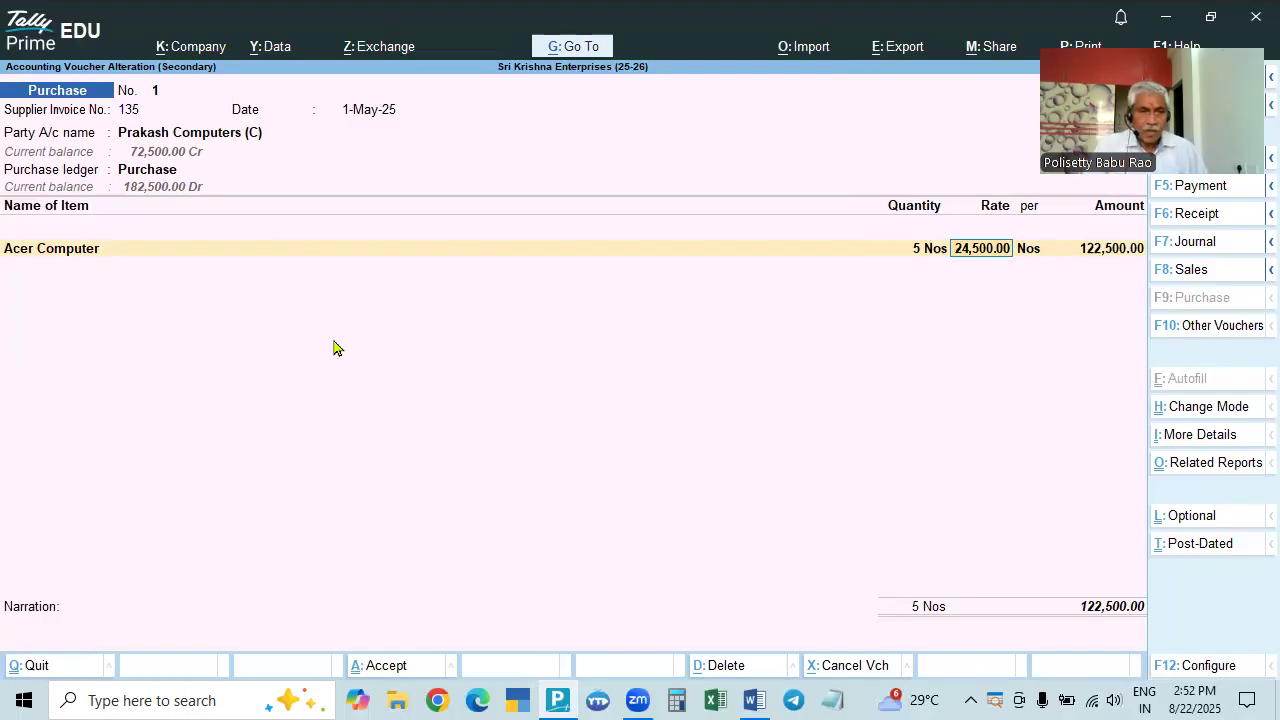
pyautogui.press('Return')
pyautogui.press('Return')
pyautogui.press('Return')
pyautogui.press('Return')
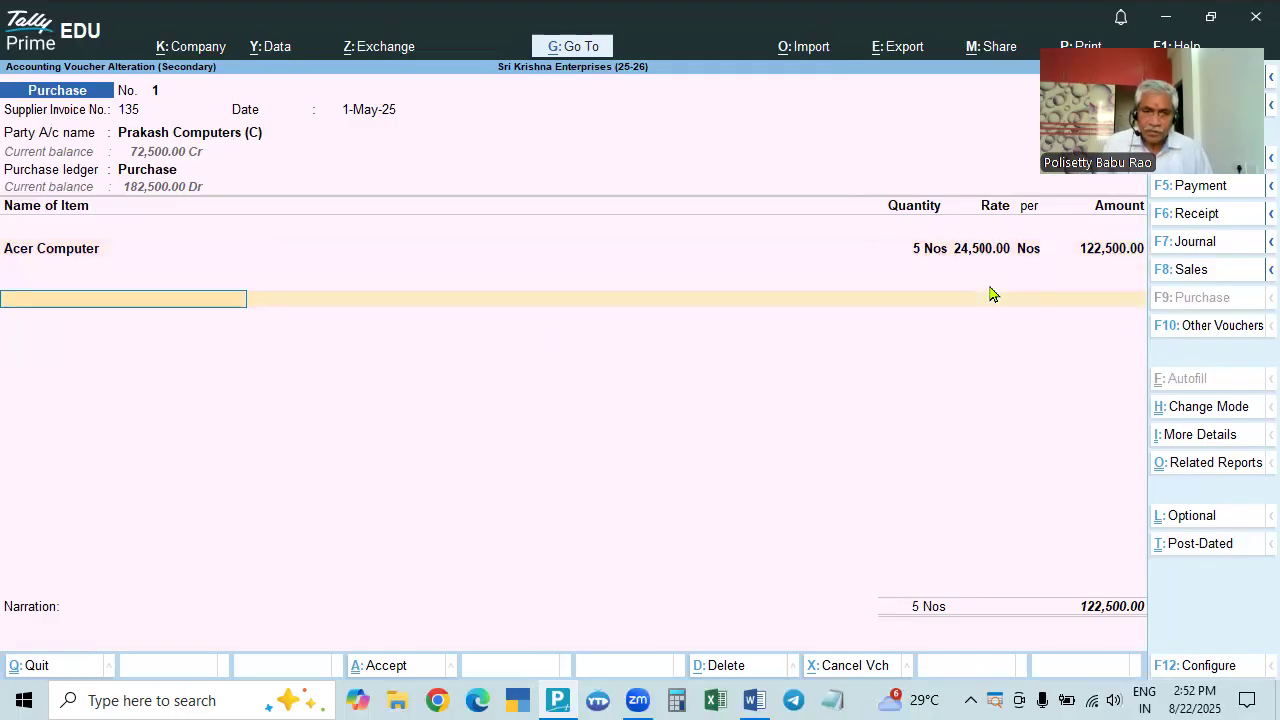
pyautogui.press('Return')
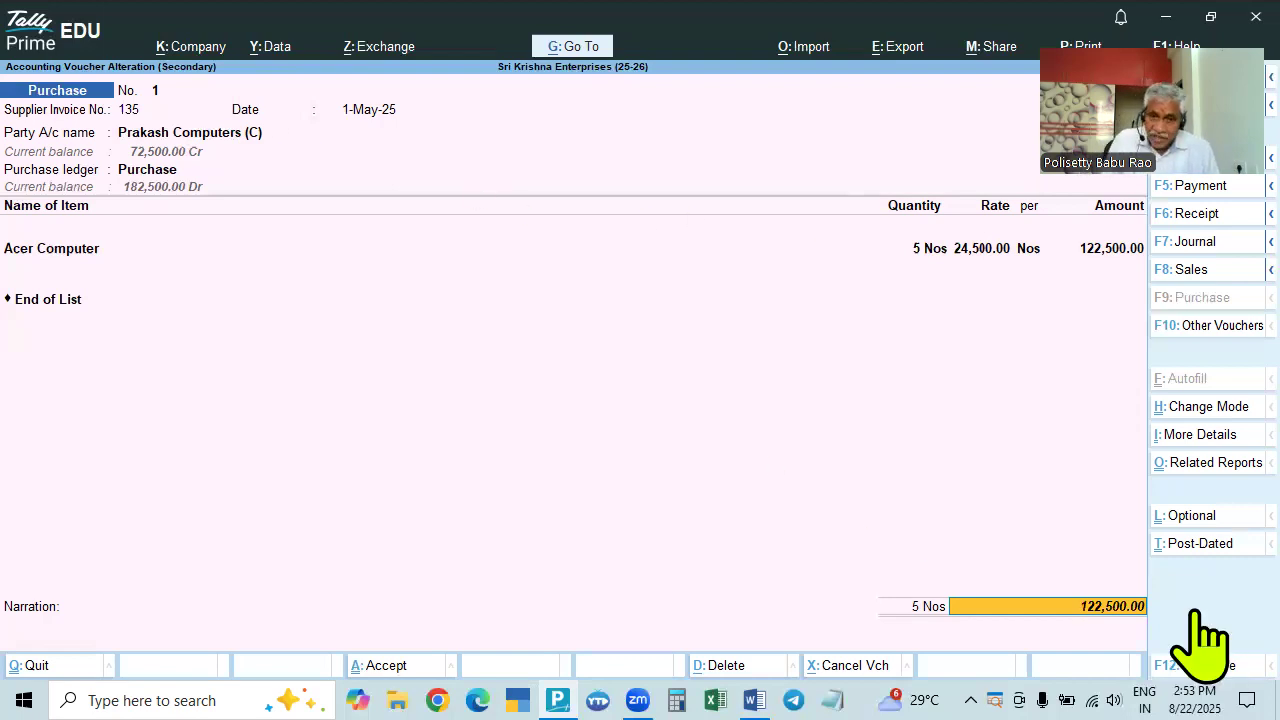
# Record the Prakash Computers bill as New Ref 135 for 122,500.00 Cr and save the purchase voucher
pyautogui.press('Return')
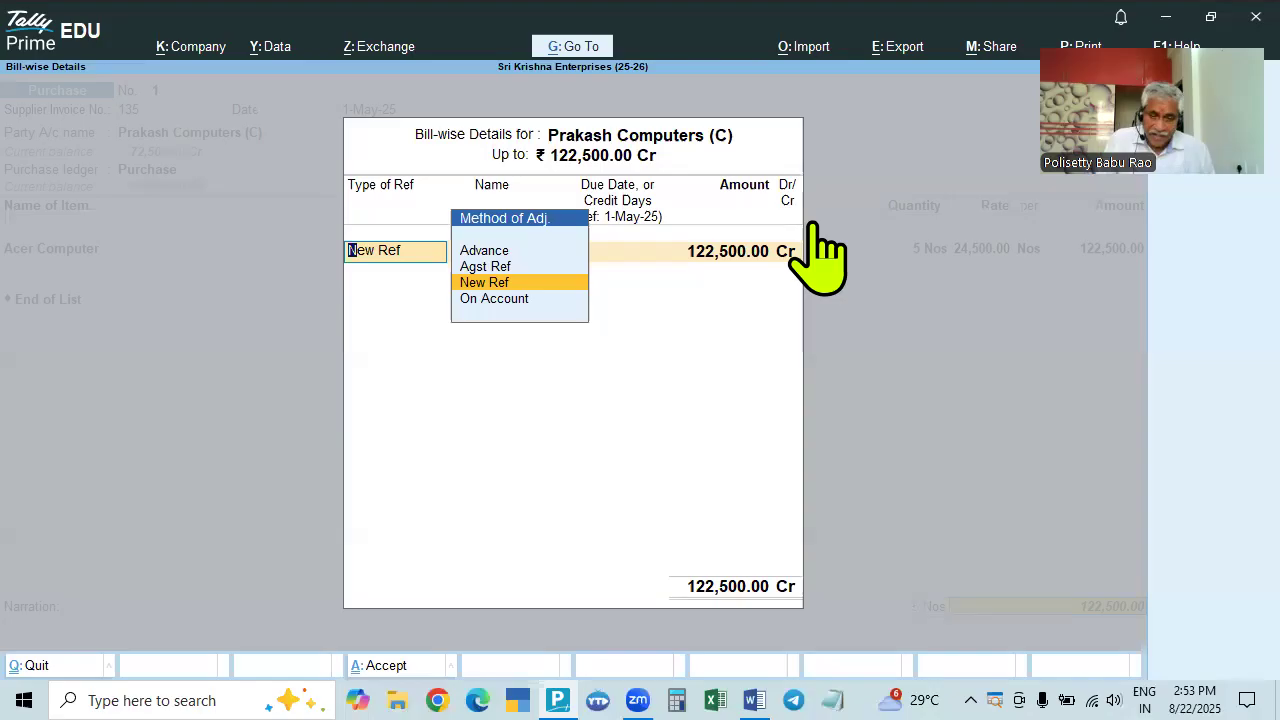
pyautogui.press('Return')
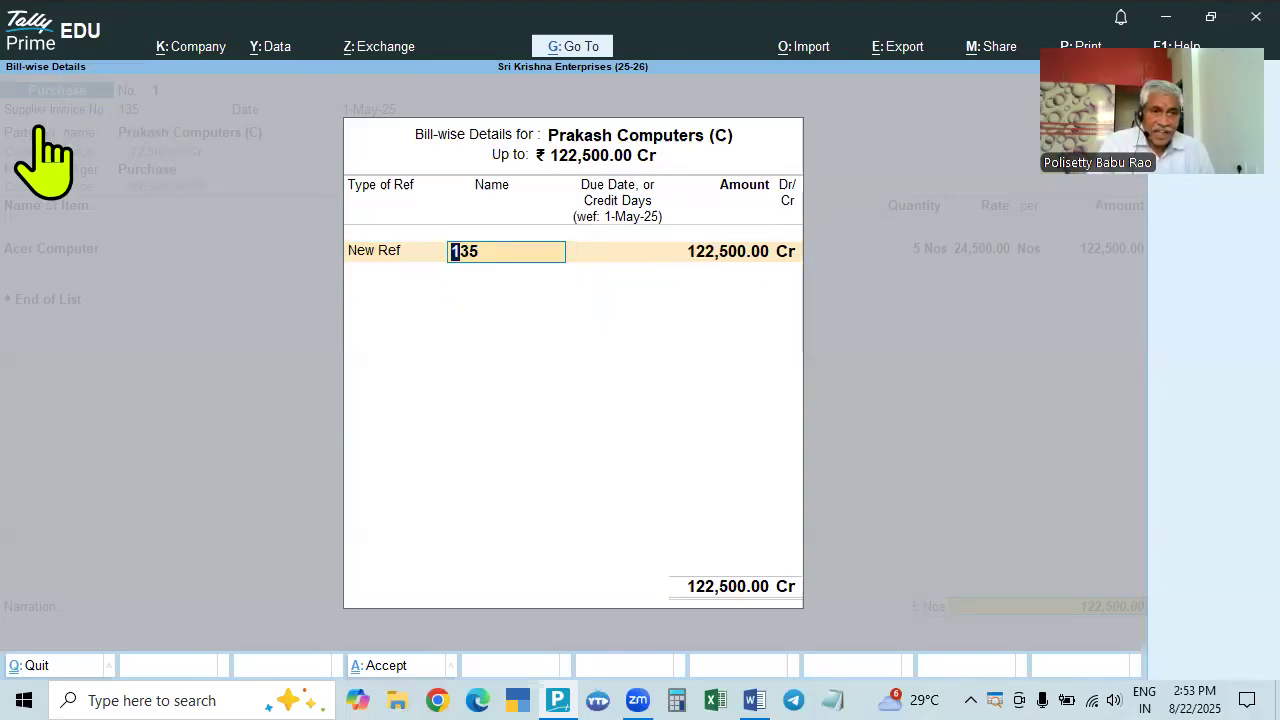
pyautogui.press('Return')
pyautogui.press('Return')
pyautogui.press('Return')
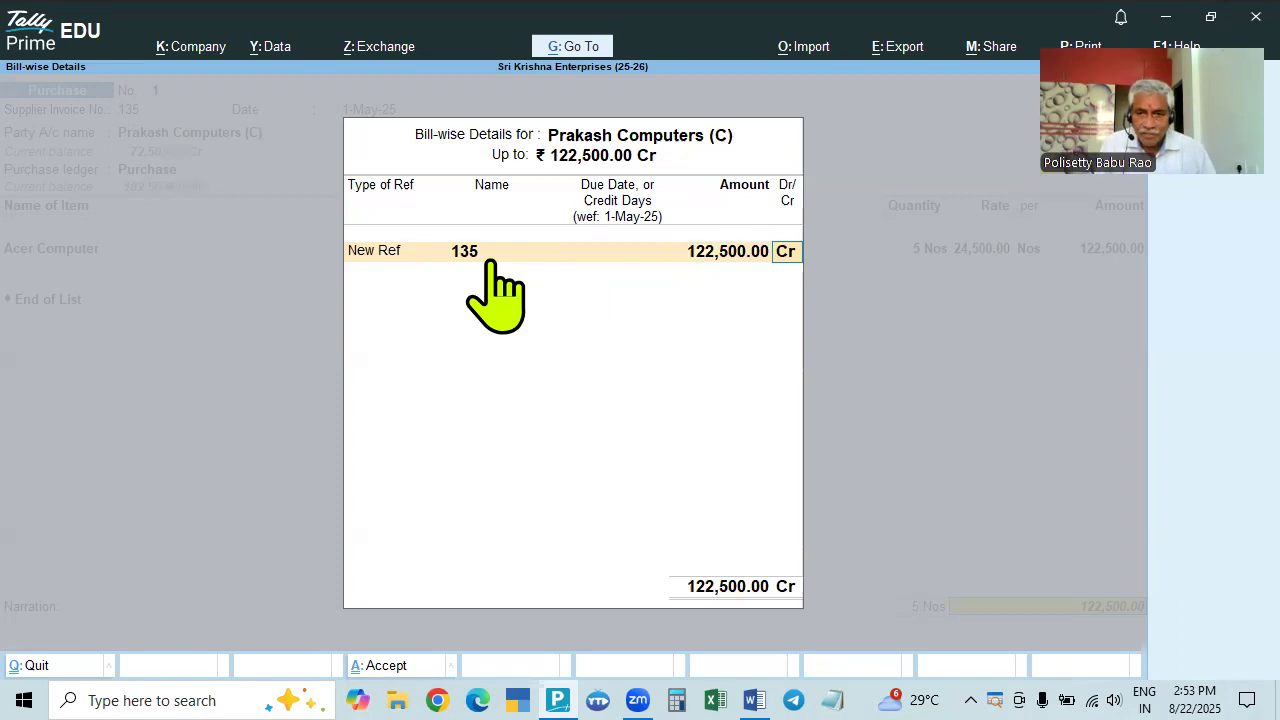
pyautogui.press('Return')
pyautogui.press('Return')
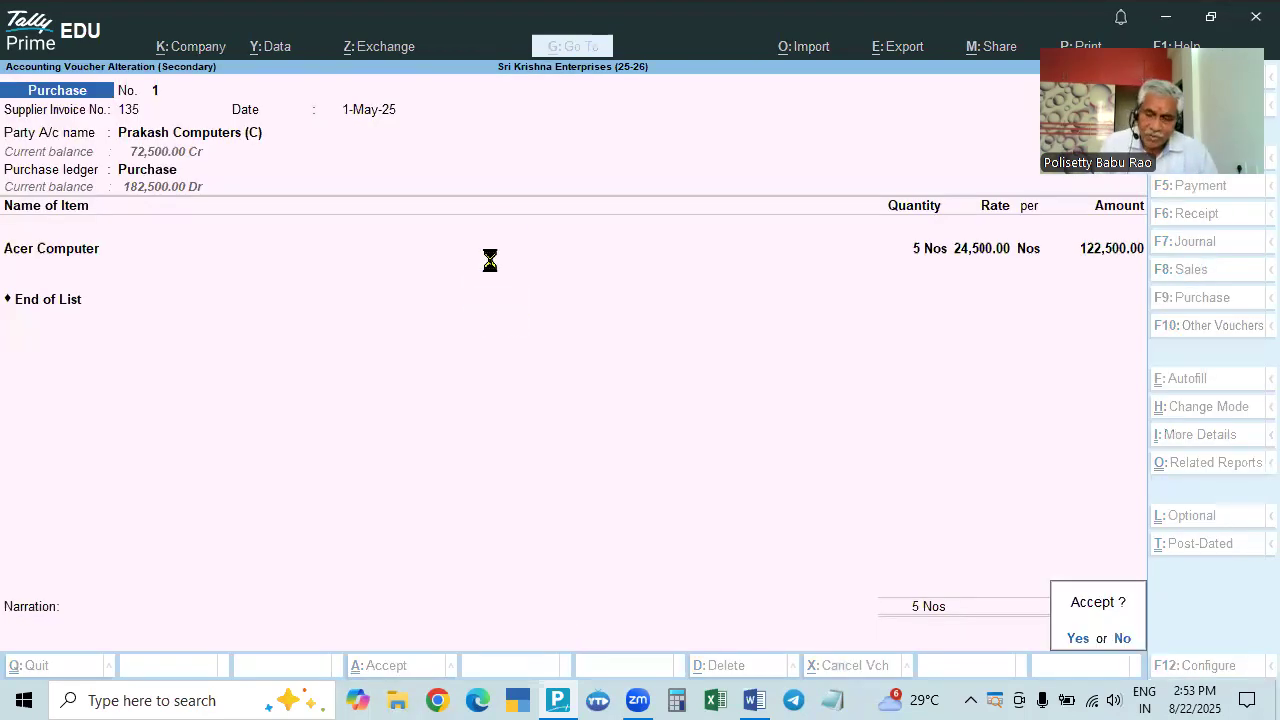
pyautogui.press('Return')
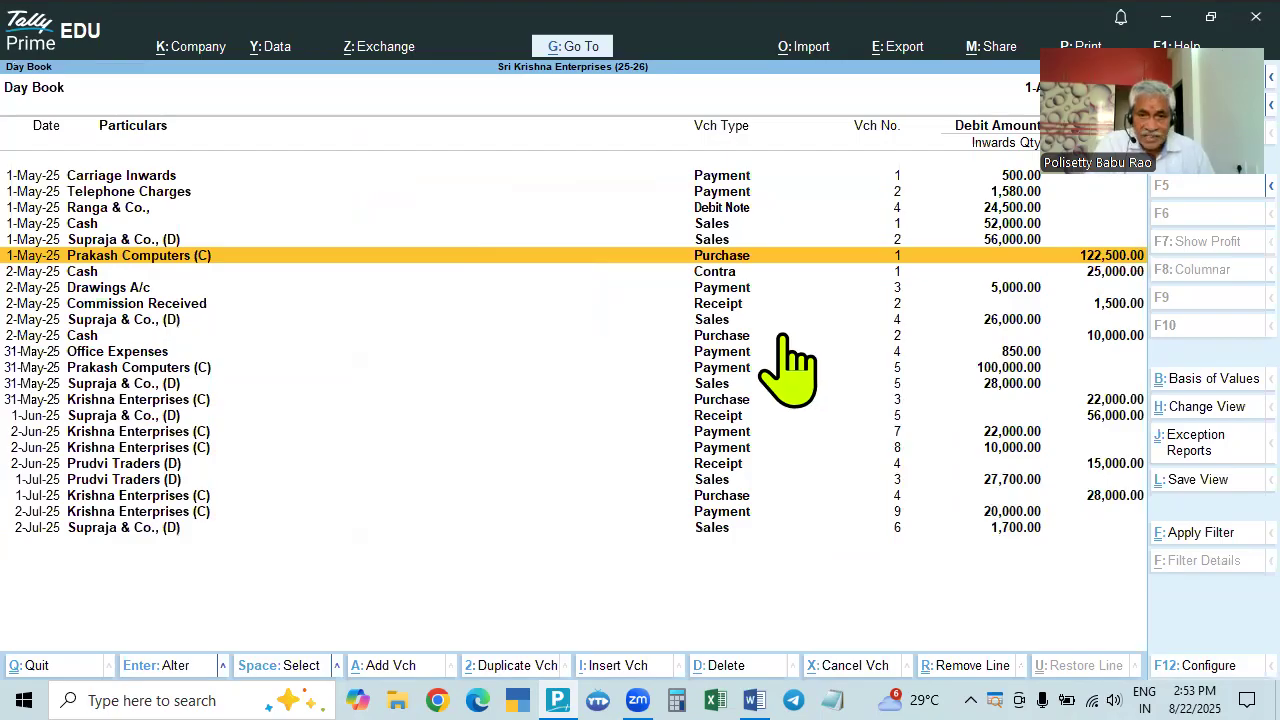
# Open the 2-May-25 sales voucher of Supraja & Co. for 26,000.00, check its party ledger's bill-by-bill setting, and accept the ledger
pyautogui.click(722, 322)
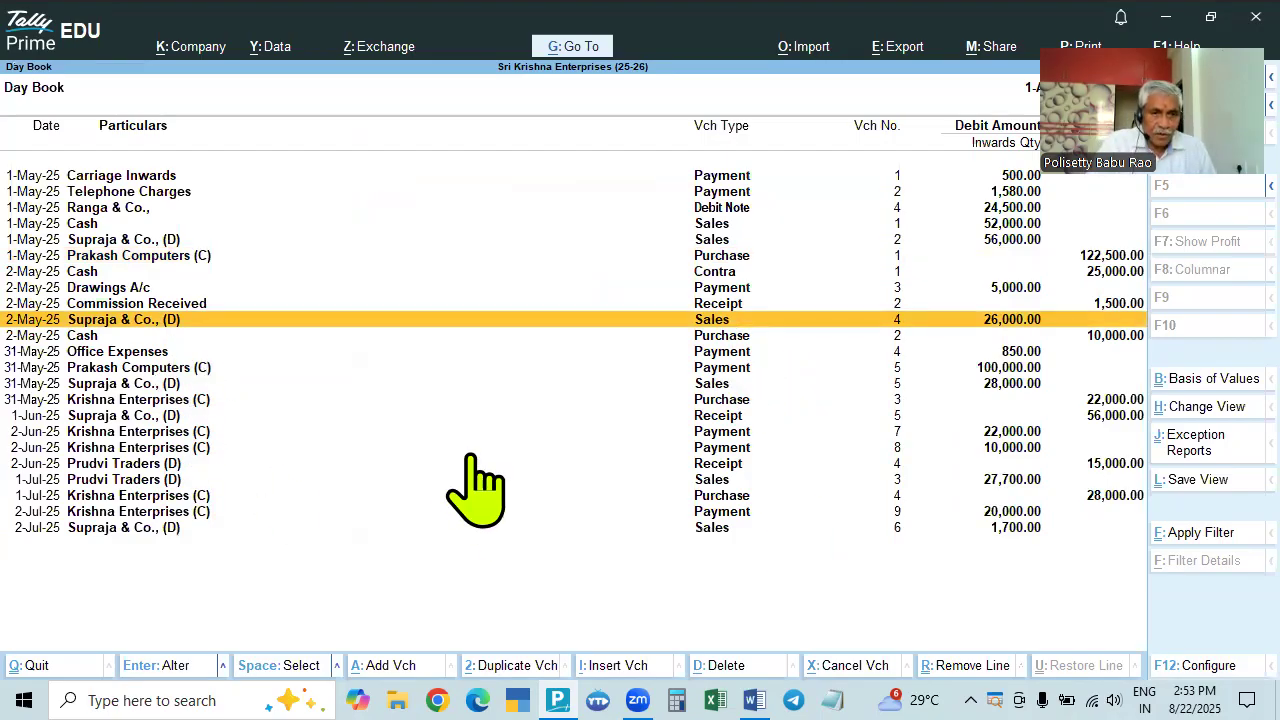
pyautogui.press('Return')
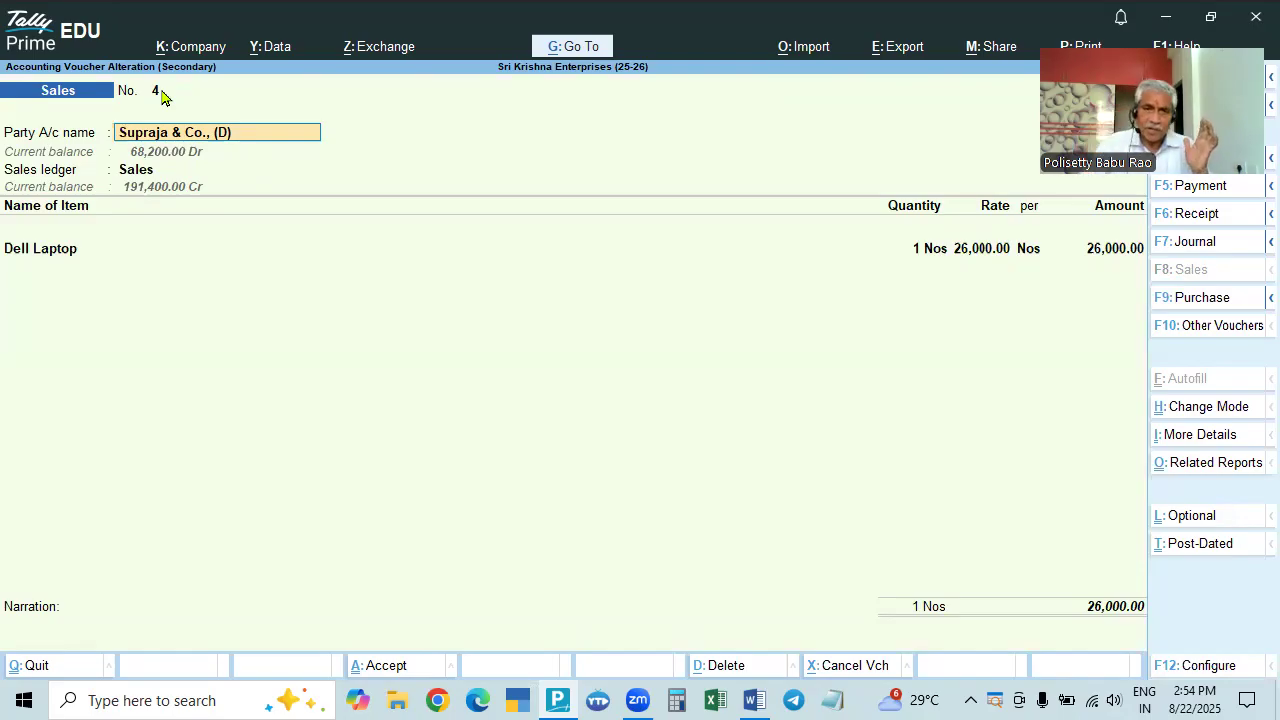
pyautogui.press('Return')
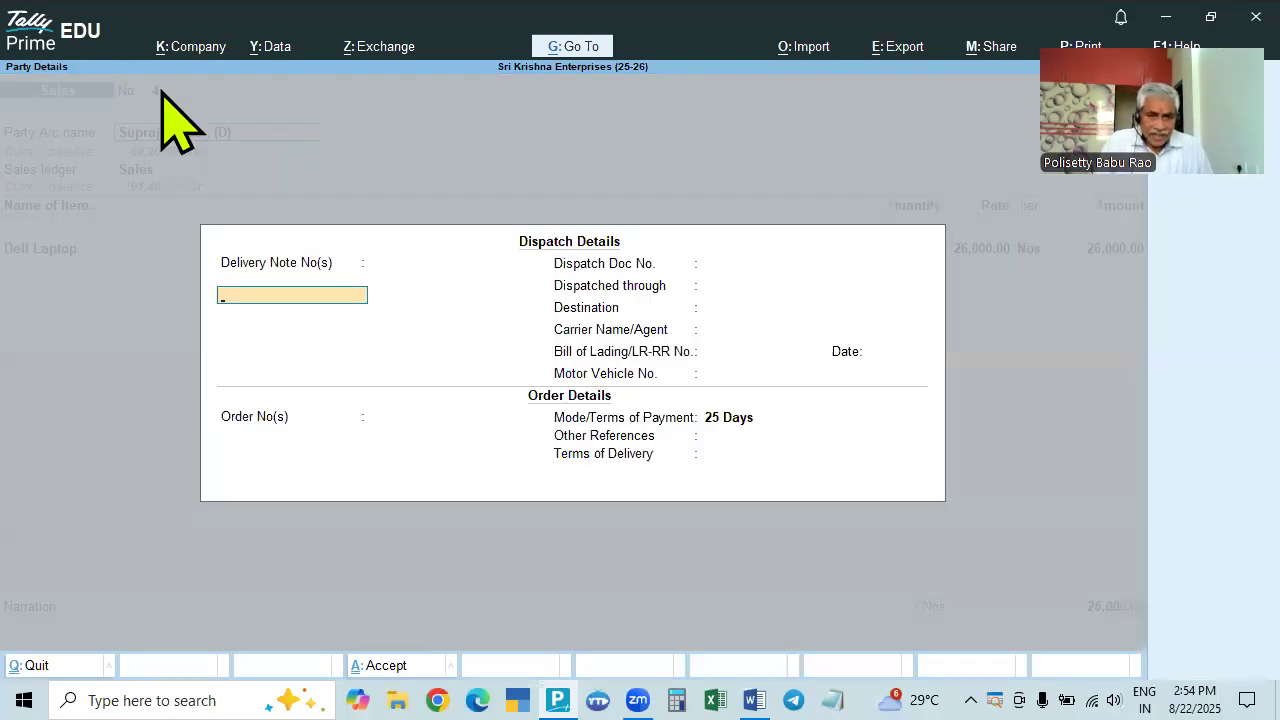
pyautogui.press('Escape')
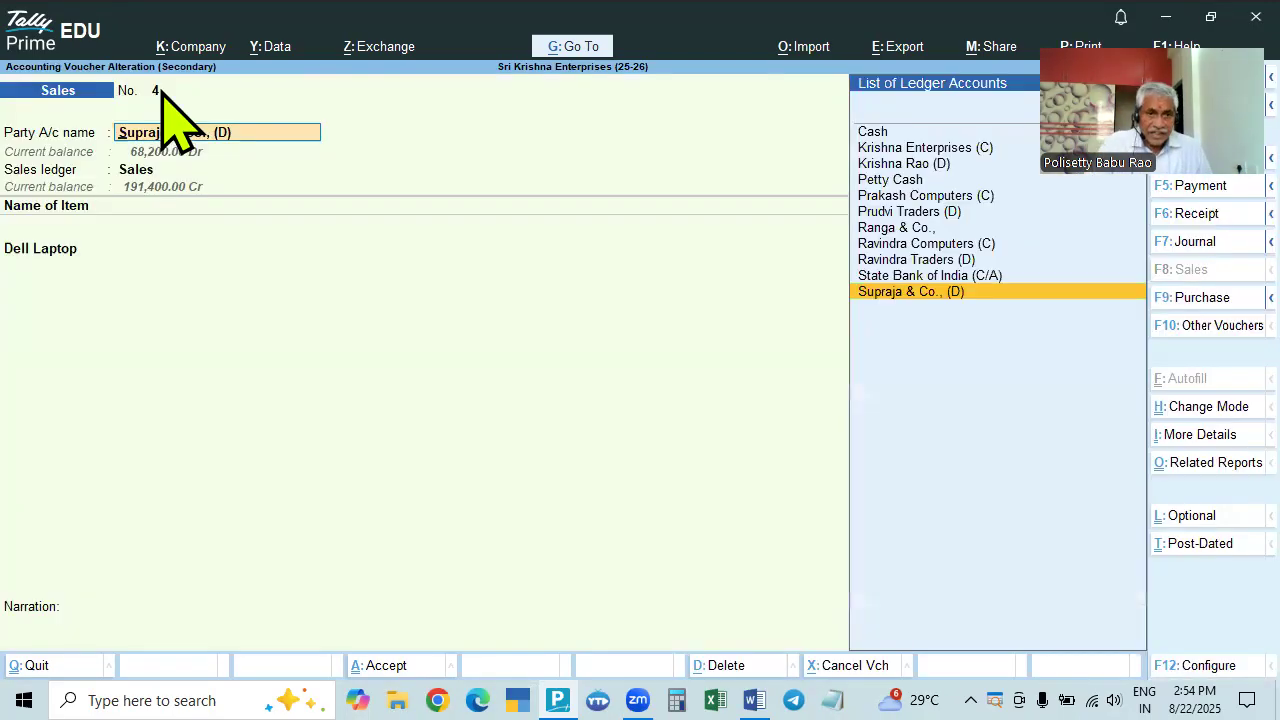
pyautogui.hotkey('ctrl', 'Return')
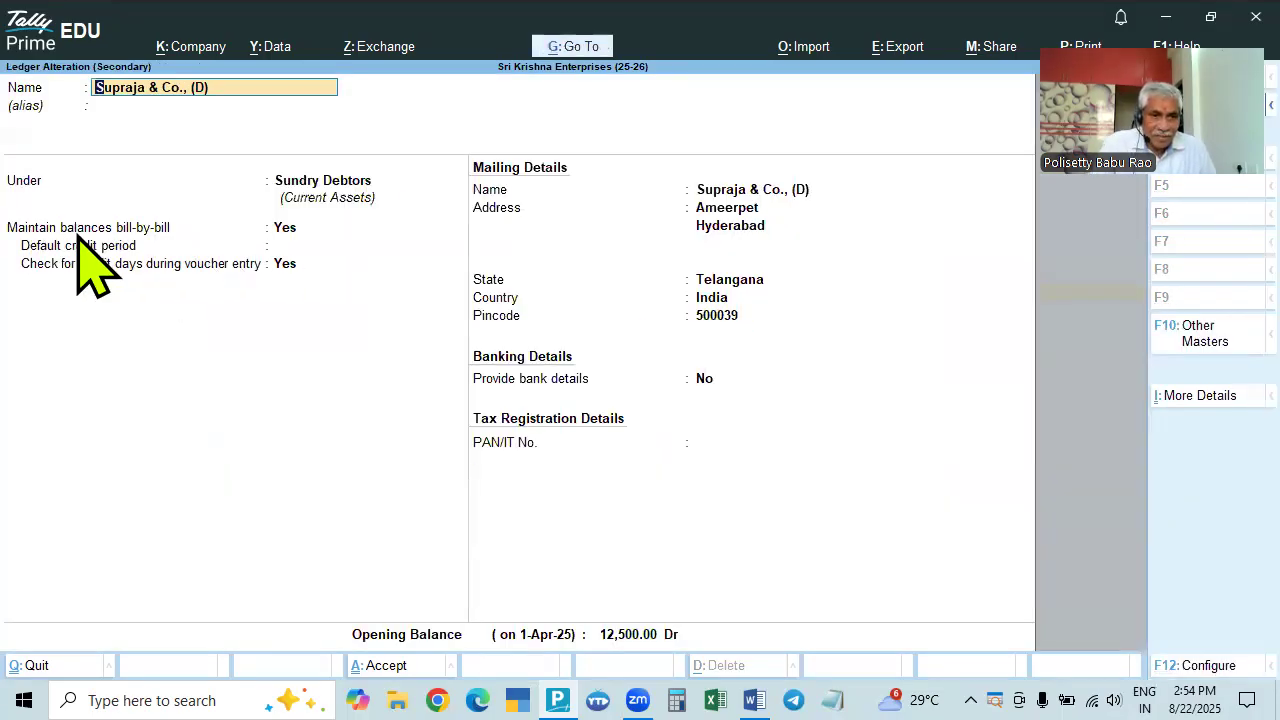
pyautogui.hotkey('ctrl', 'a')
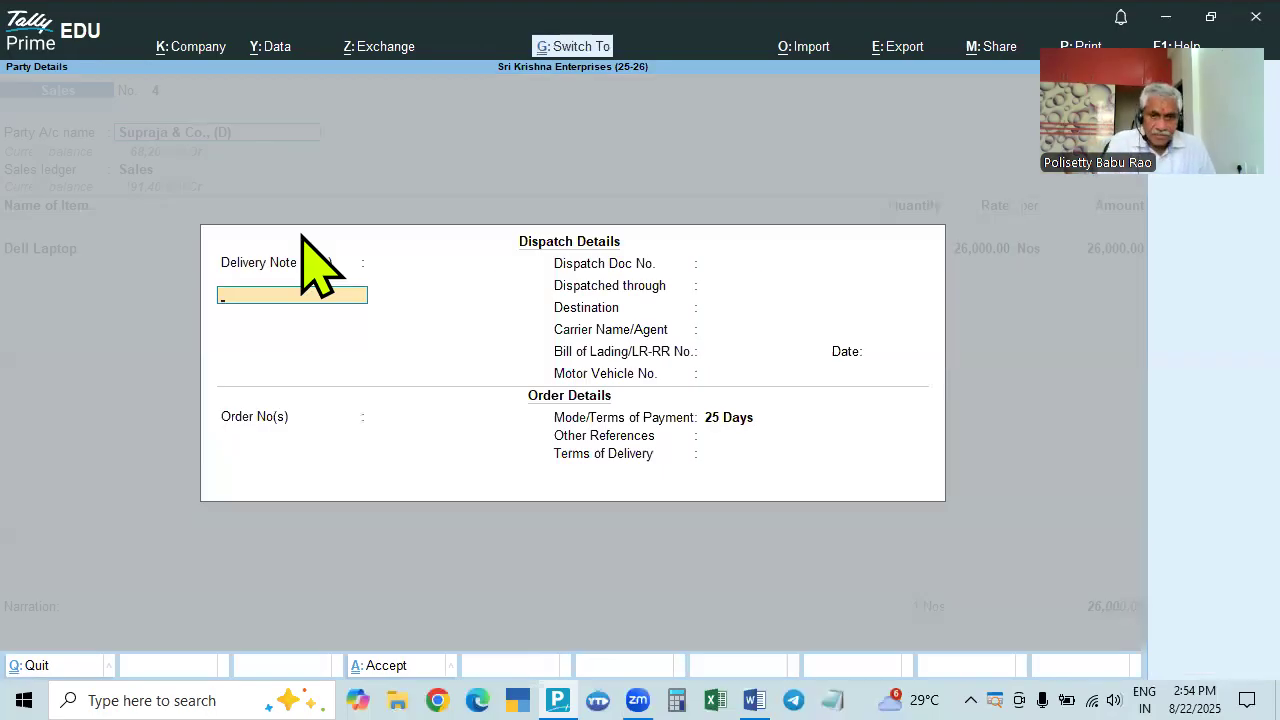
# Clear the Mode/Terms of Payment in the order details and accept the Supraja & Co. dispatch and party details
pyautogui.hotkey('ctrl', 'a')
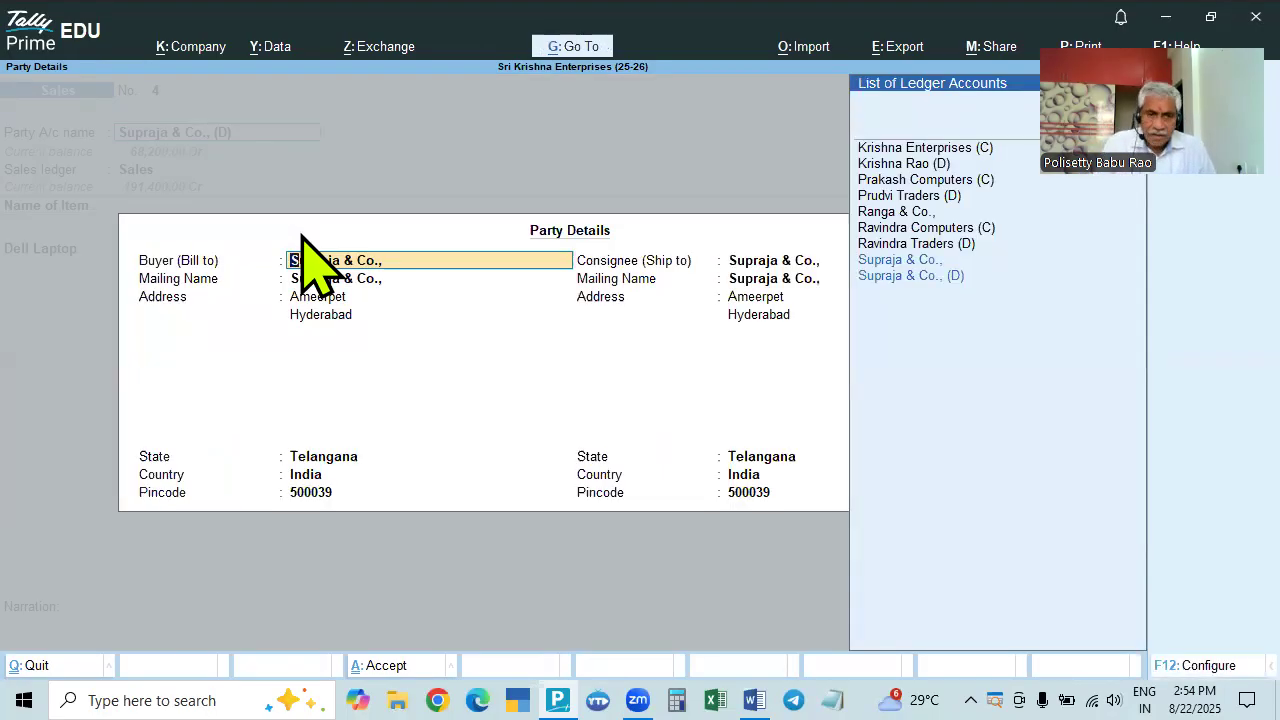
pyautogui.hotkey('ctrl', 'a')
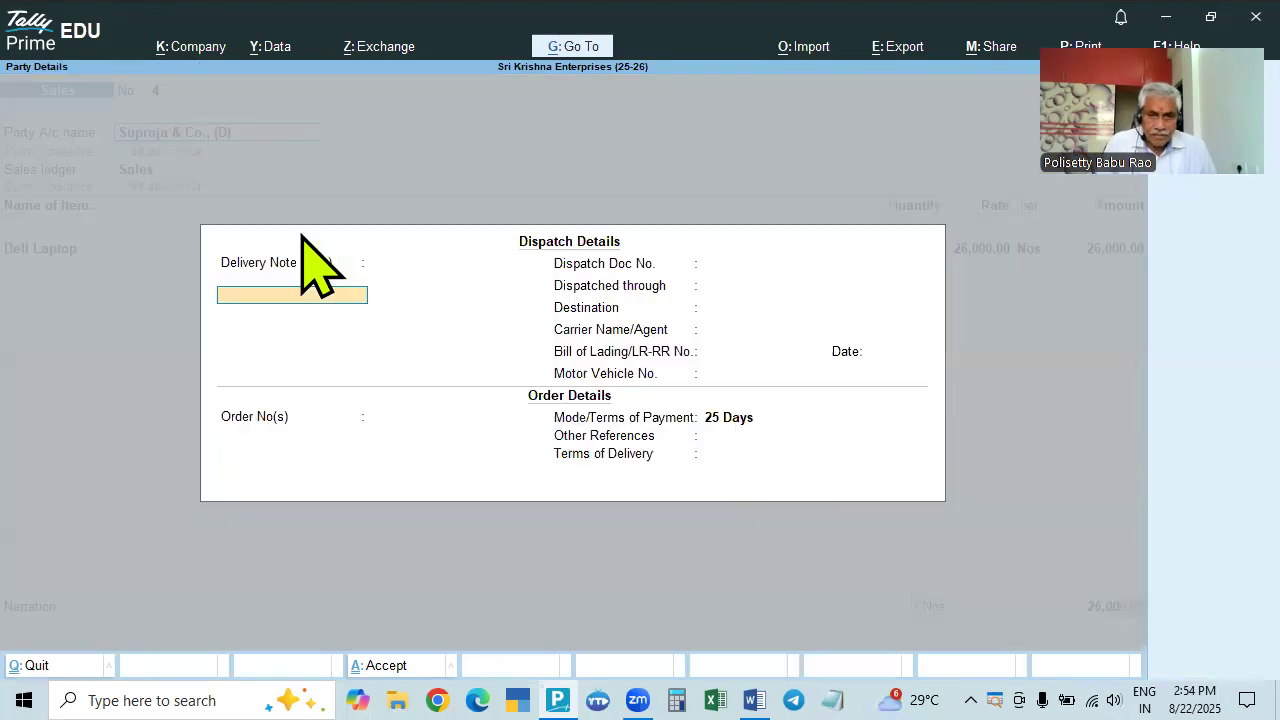
pyautogui.press('Return')
pyautogui.click(729, 420)
pyautogui.press('BackSpace')
pyautogui.press('Return')
pyautogui.hotkey('ctrl', 'a')
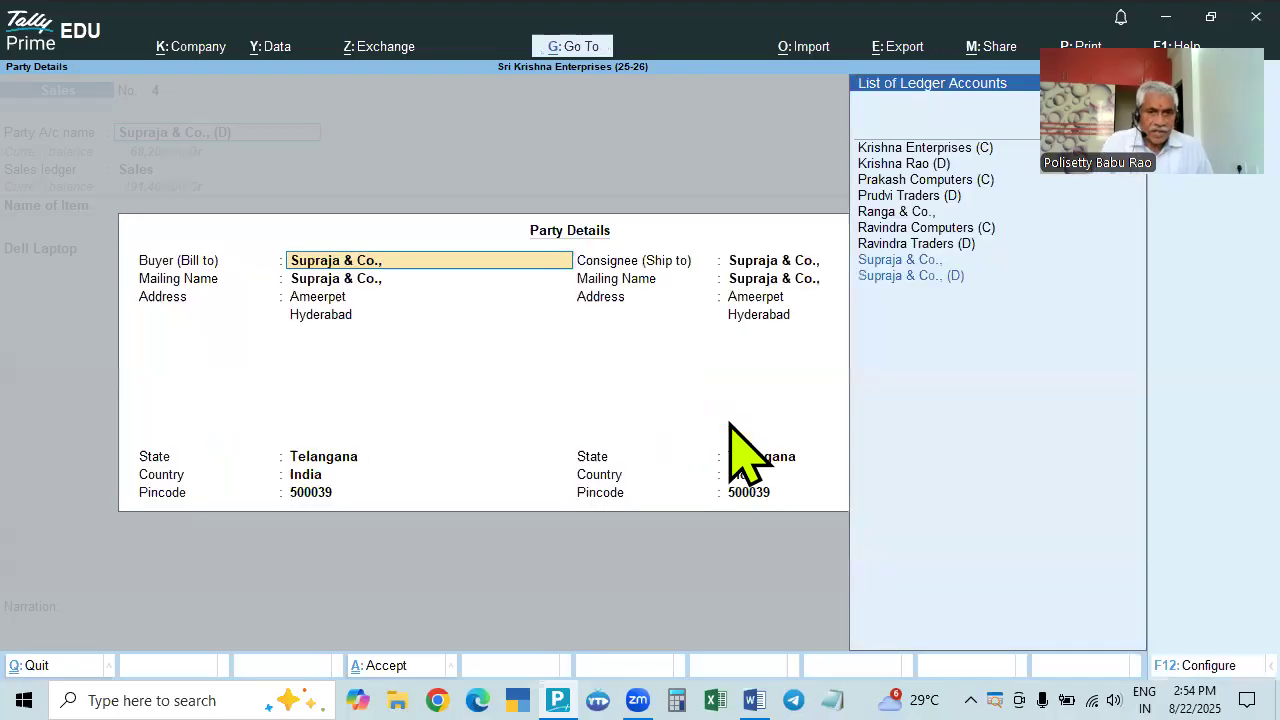
pyautogui.press('Return')
pyautogui.hotkey('ctrl', 'a')
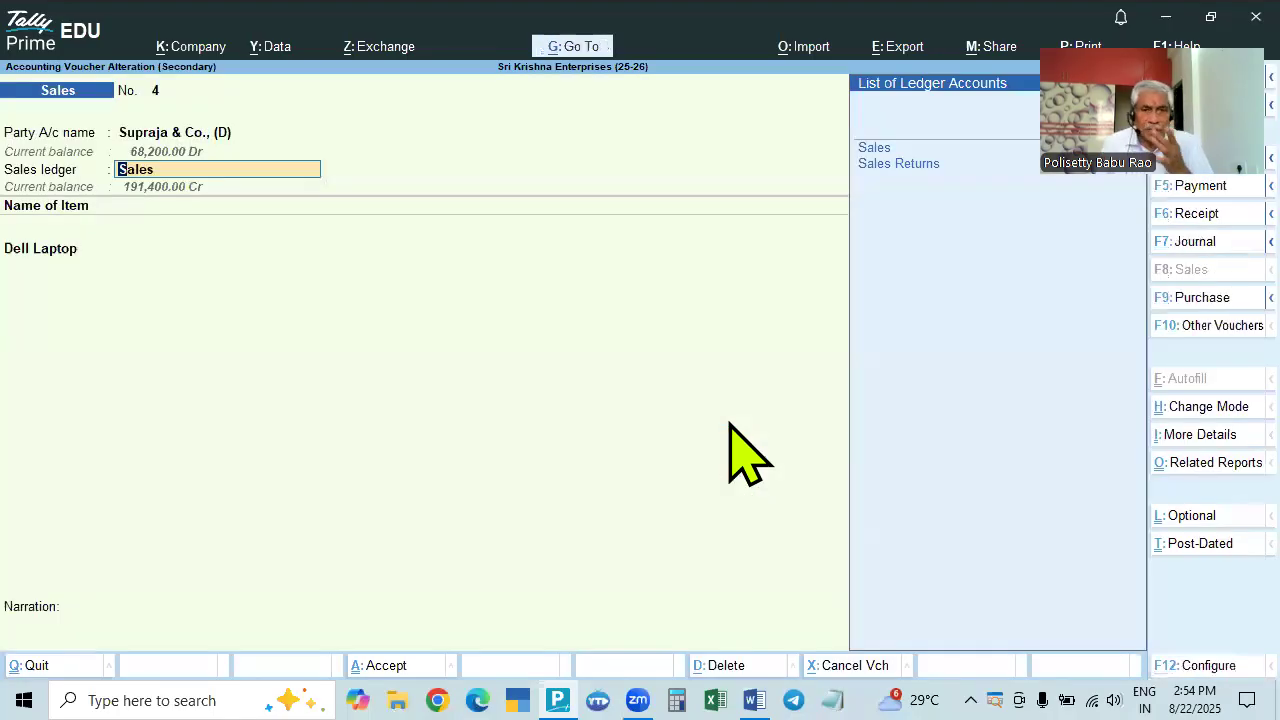
# Accept the Sales ledger and the Dell Laptop line of 1 Nos at 26,000.00, and end the item list
pyautogui.press('Return')
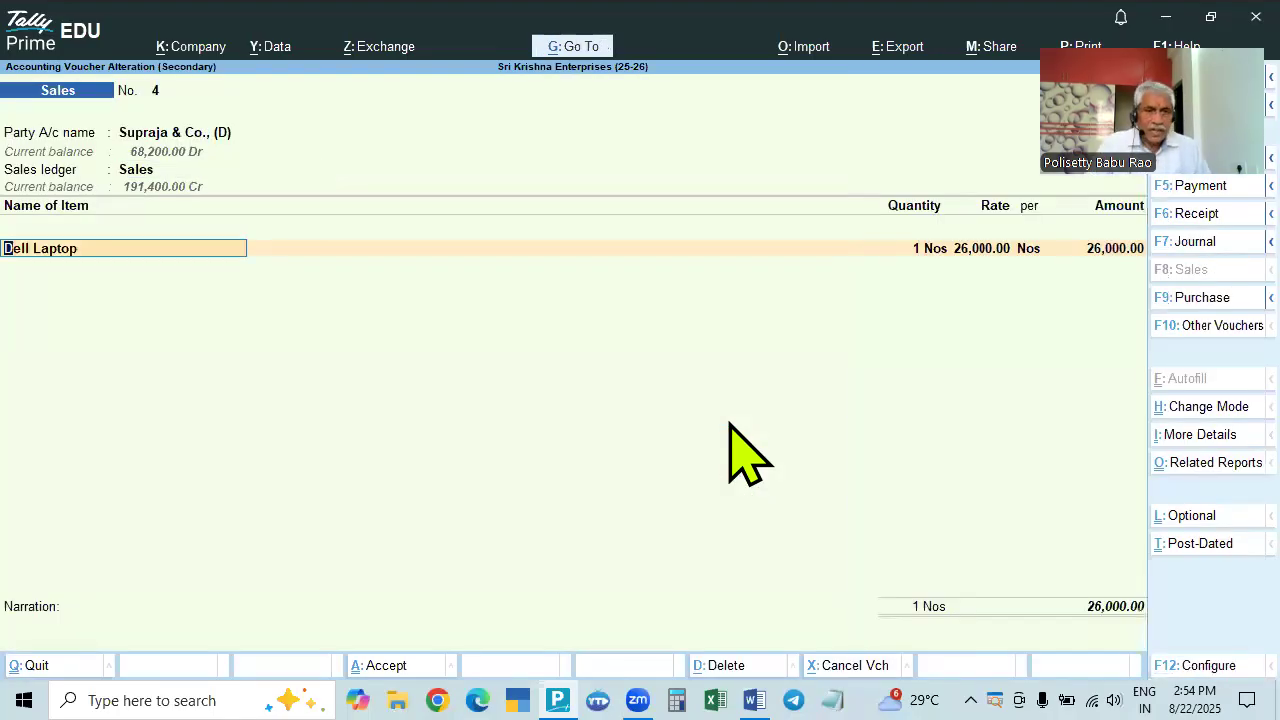
pyautogui.press('Return')
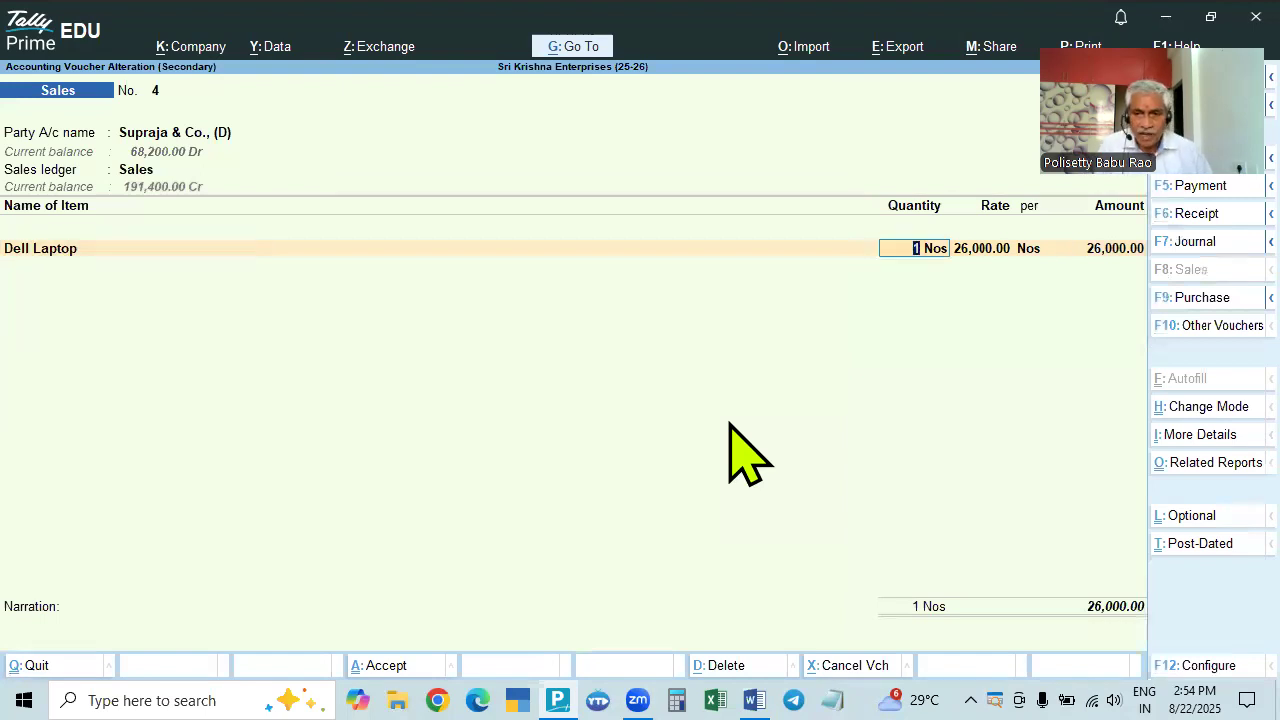
pyautogui.press('Return')
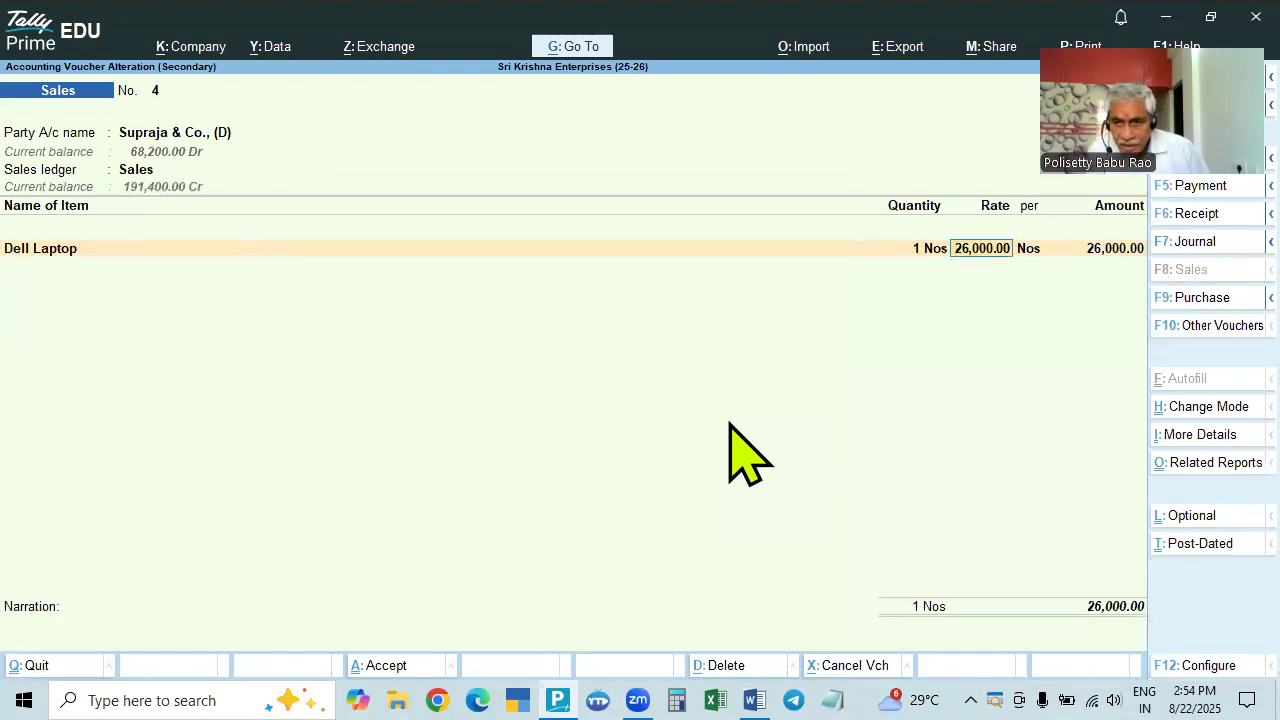
pyautogui.press('Return')
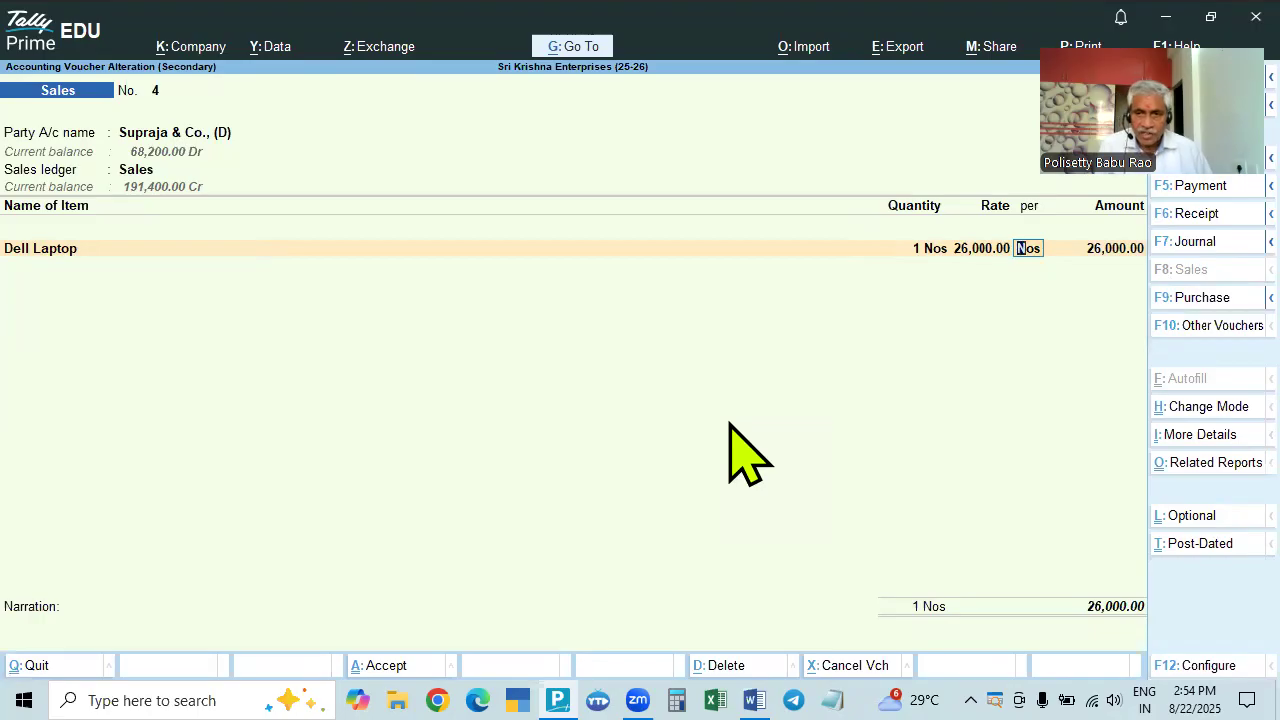
pyautogui.press('Return')
pyautogui.press('Return')
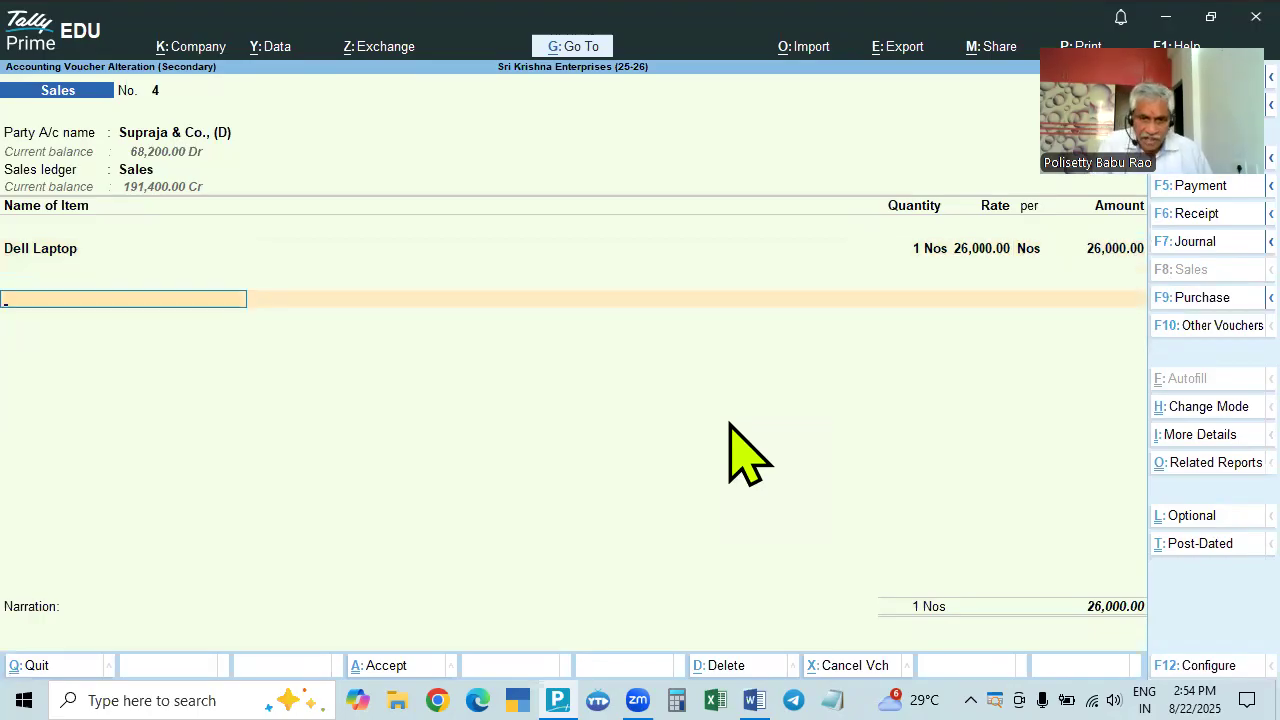
pyautogui.press('Return')
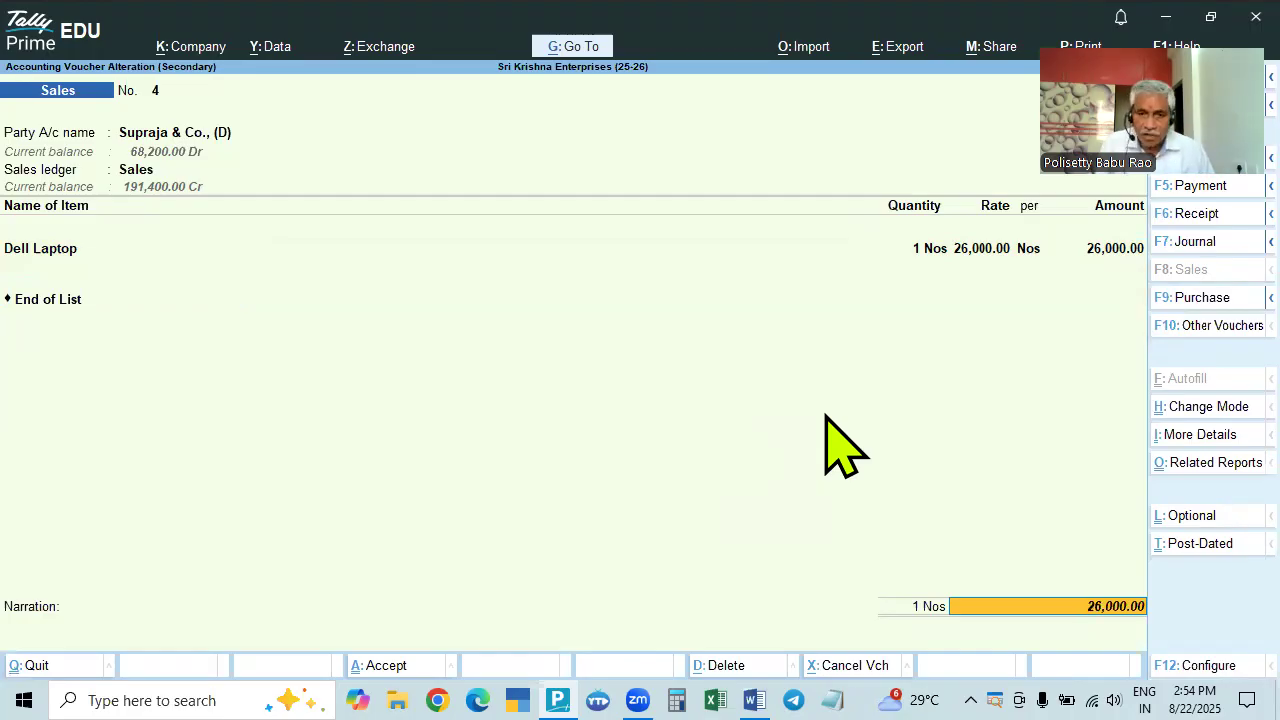
# Record the Supraja & Co. bill as New Ref 4 for 26,000.00 Dr with the credit days left blank, and accept the bill-wise details
pyautogui.press('Return')
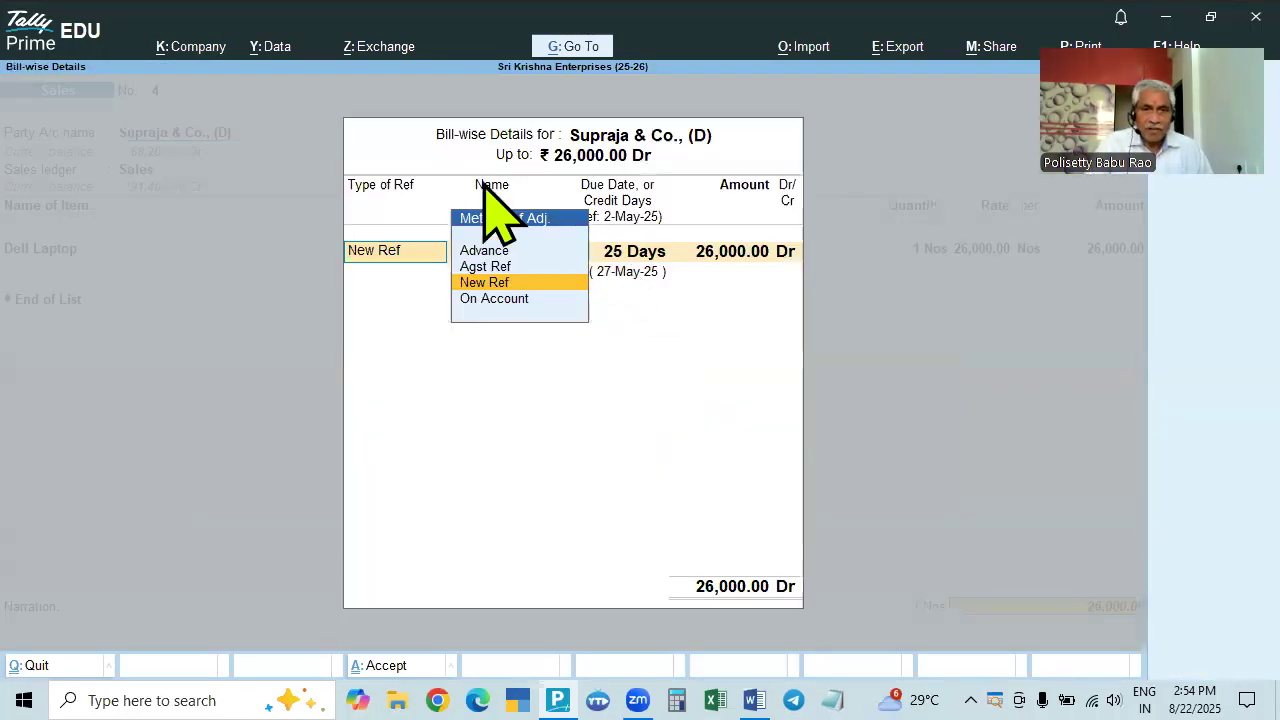
pyautogui.click(758, 273)
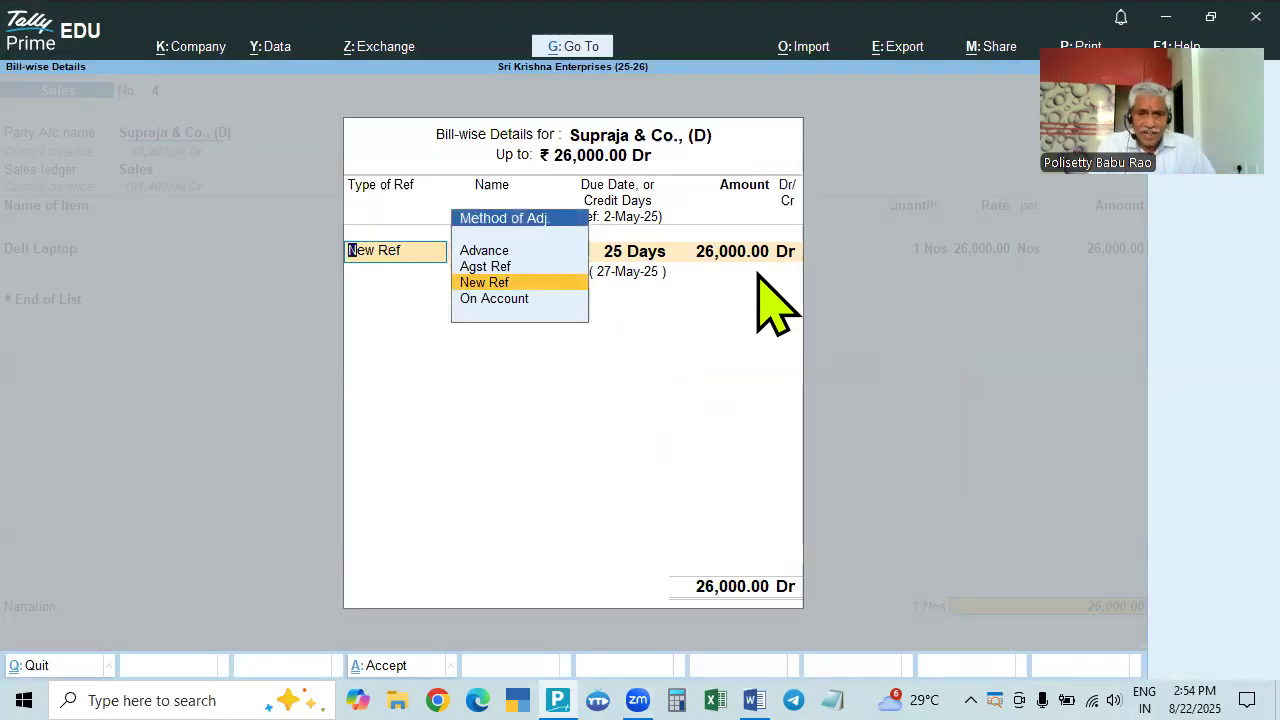
pyautogui.click(506, 281)
pyautogui.press('Return')
pyautogui.press('BackSpace')
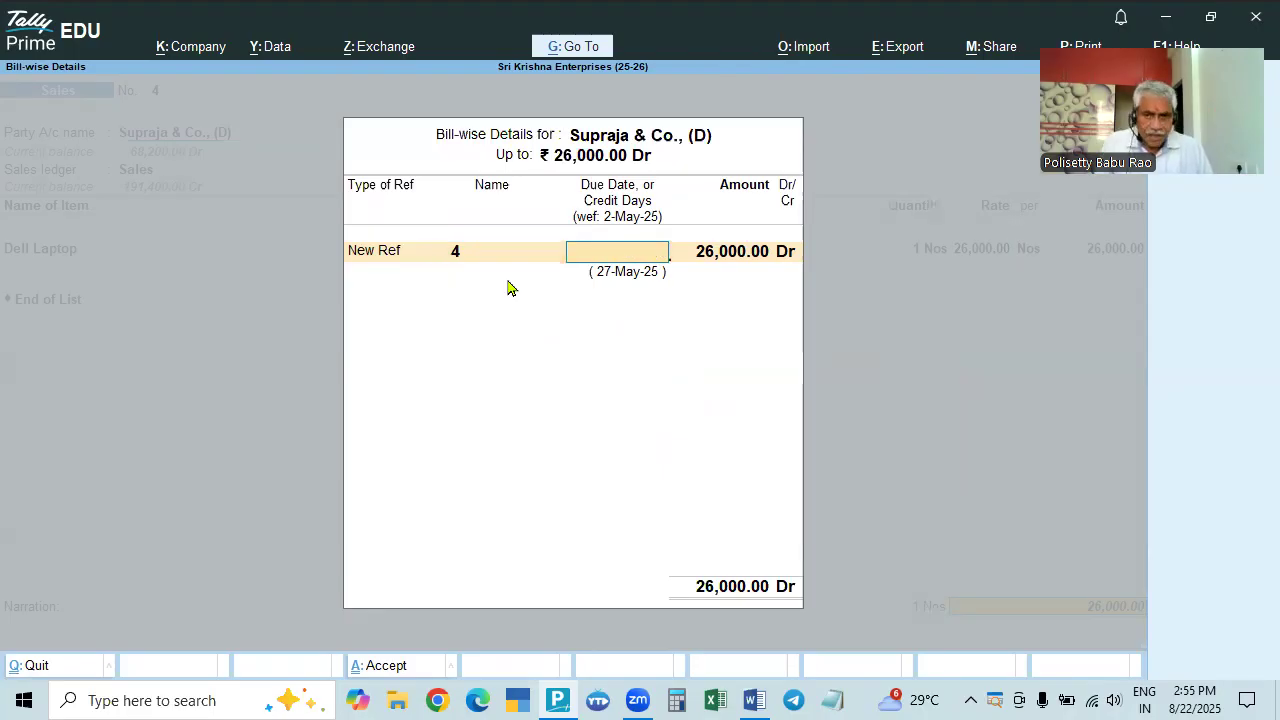
pyautogui.press('BackSpace')
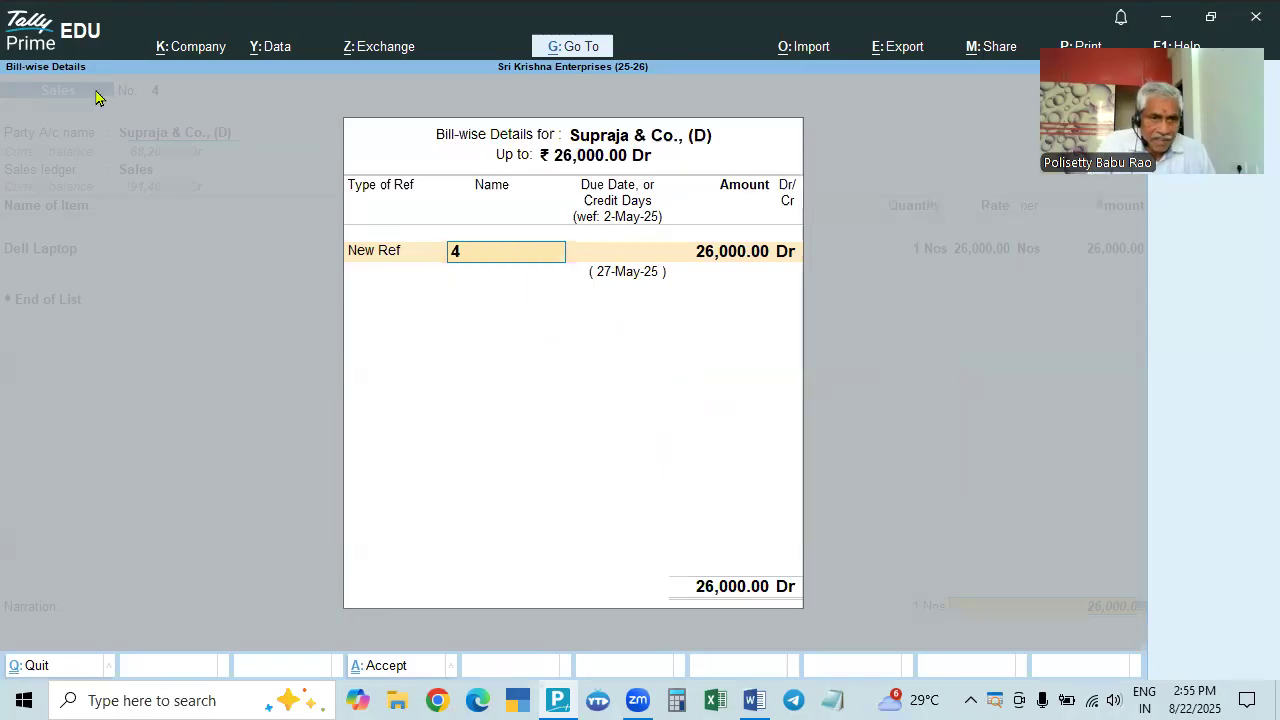
pyautogui.press('Return')
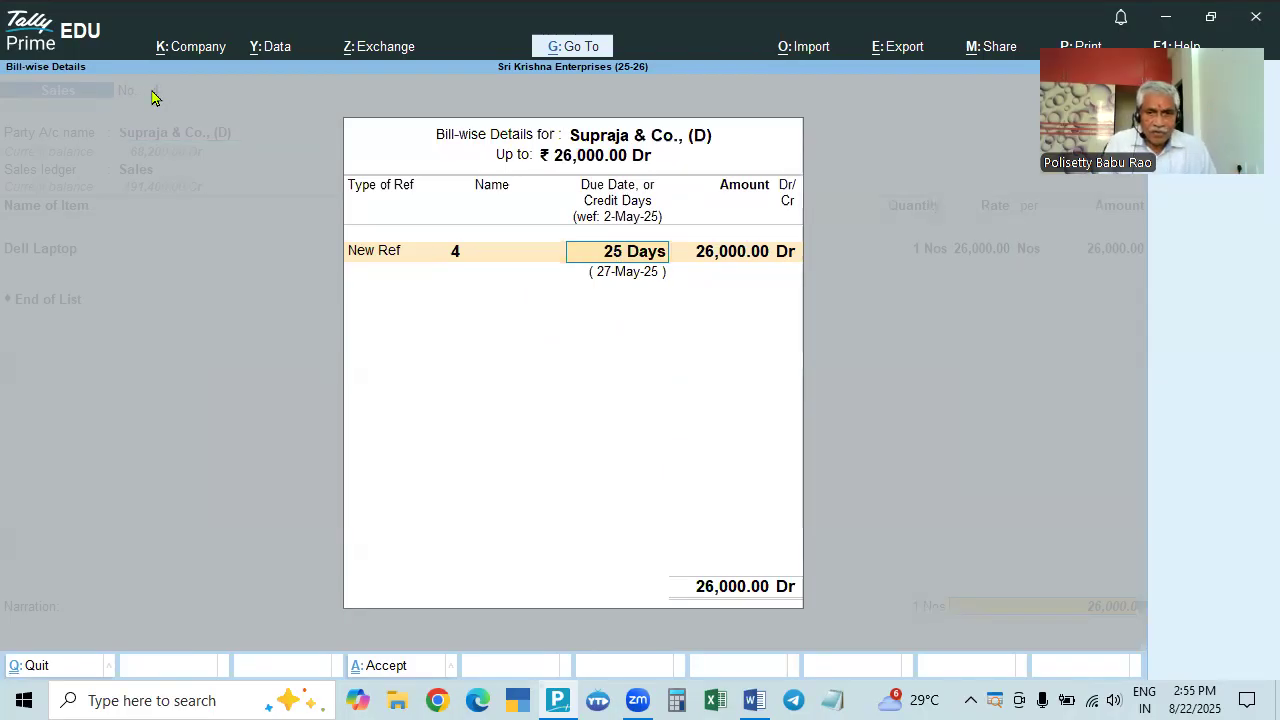
pyautogui.press('BackSpace')
pyautogui.press('Return')
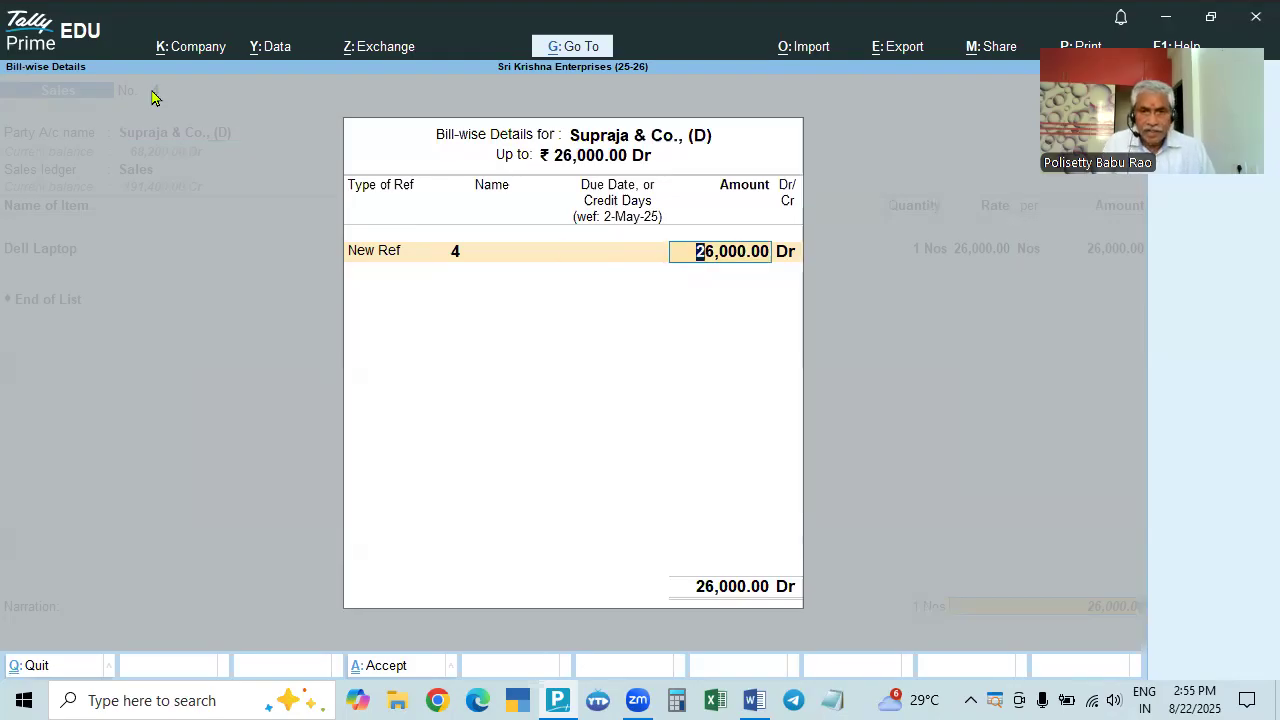
pyautogui.press('Return')
pyautogui.press('Return')
pyautogui.press('Return')
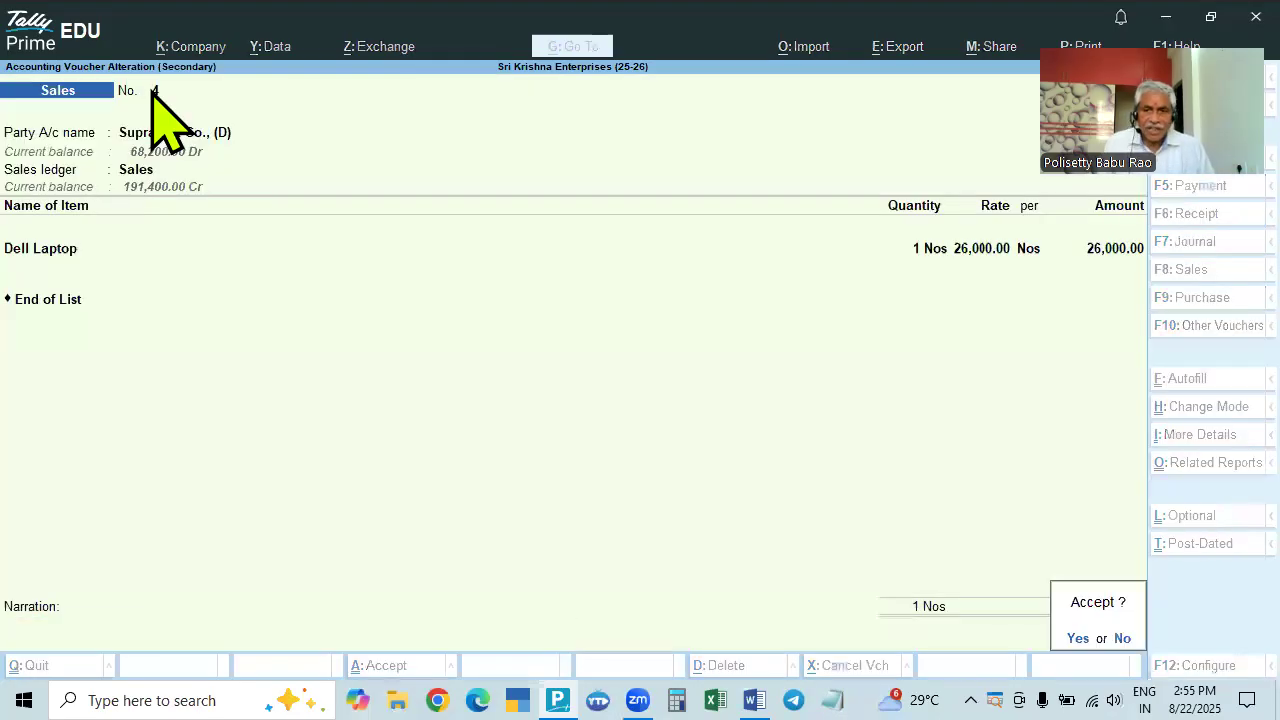
# Save the altered Supraja & Co. sales voucher for 26,000.00 and return to the Day Book
pyautogui.press('Return')
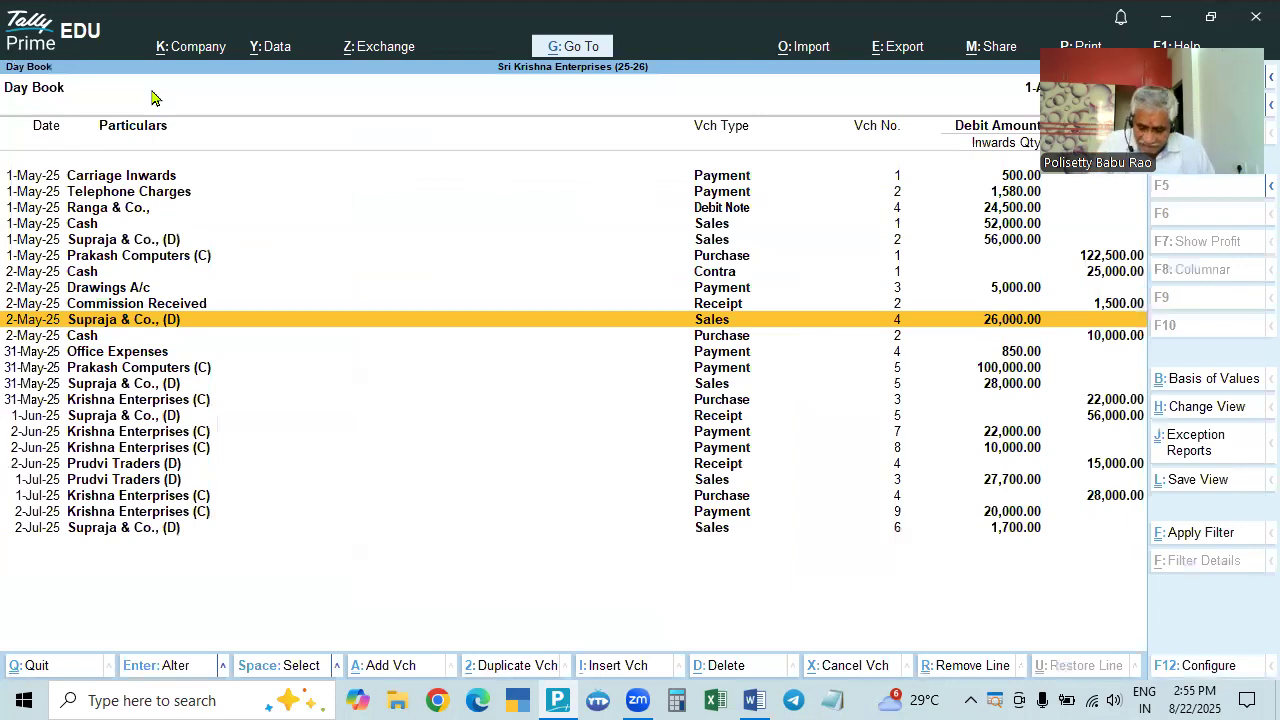
pyautogui.press('Up')
pyautogui.press('Down')
pyautogui.press('Down')
pyautogui.press('Up')
pyautogui.press('Down')
pyautogui.press('Up')
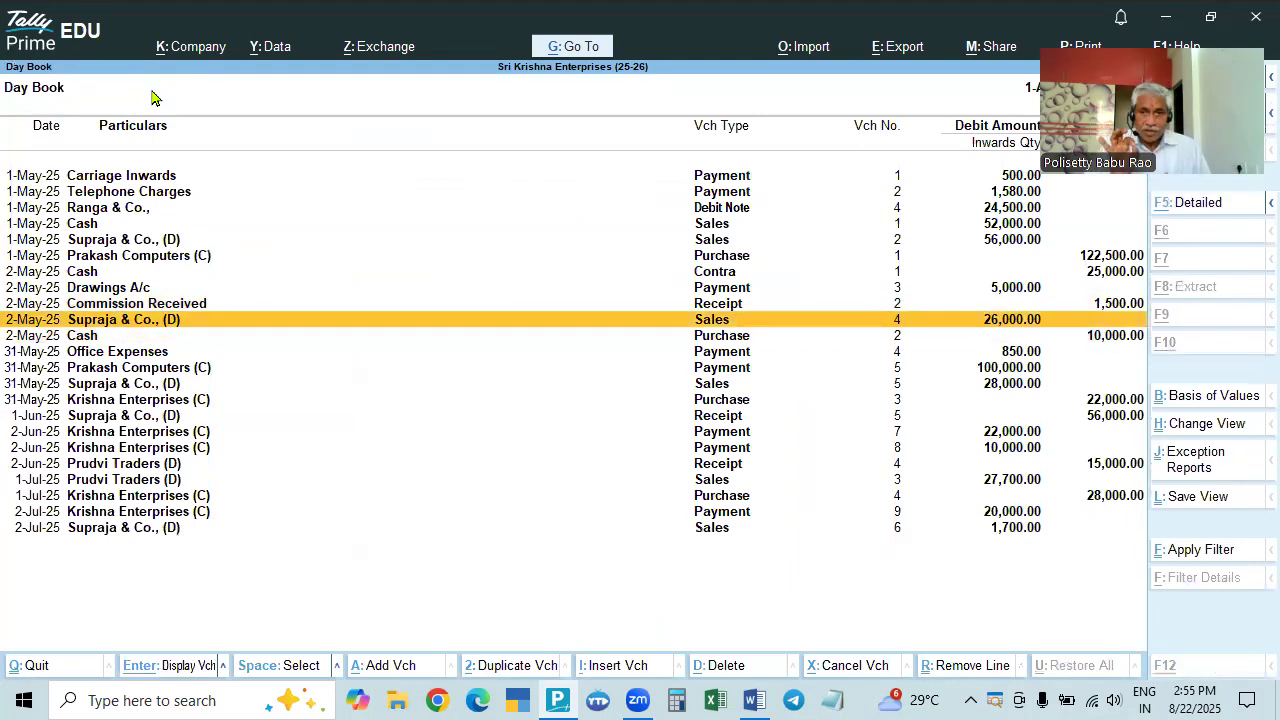
pyautogui.hotkey('alt', 'Tab')
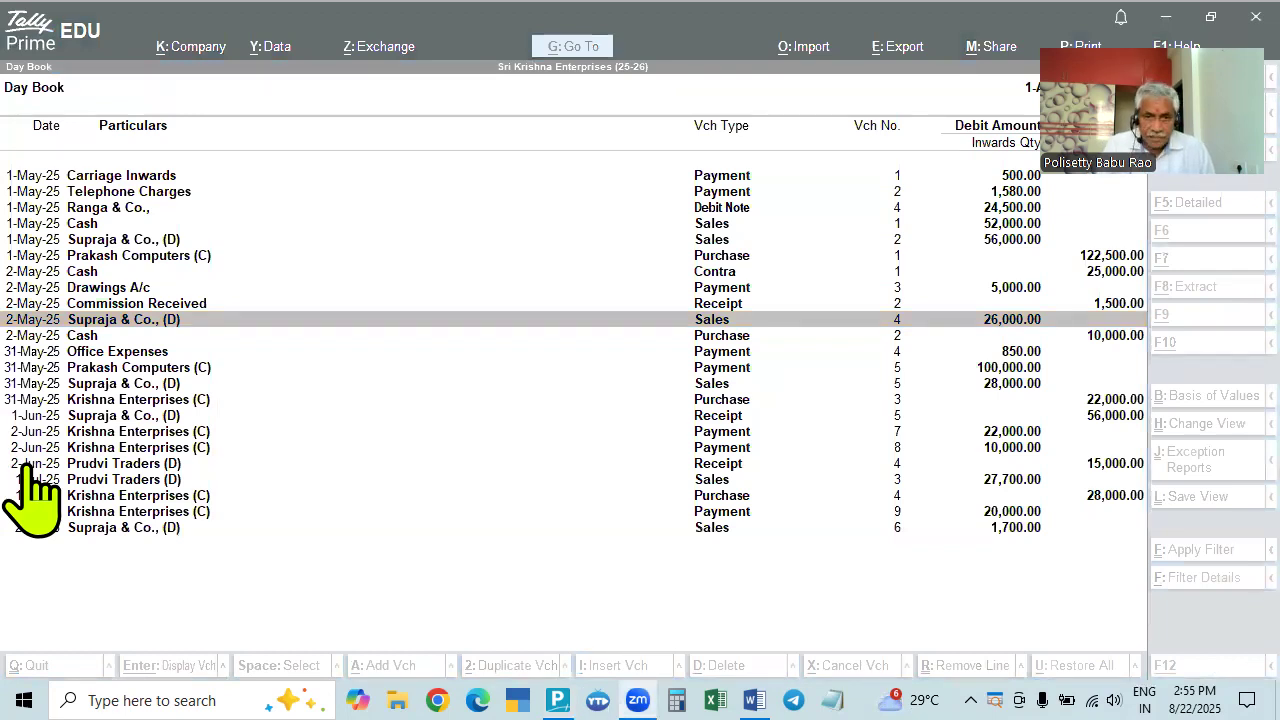
# Compare the 1-May-25 purchase and the 31-May-25 payment entries of Prakash Computers in the Day Book
pyautogui.click(381, 480)
pyautogui.press('Up')
pyautogui.press('Up')
pyautogui.press('Up')
pyautogui.press('Up')
pyautogui.press('Up')
pyautogui.press('Up')
pyautogui.press('Up')
pyautogui.press('Up')
pyautogui.press('Up')
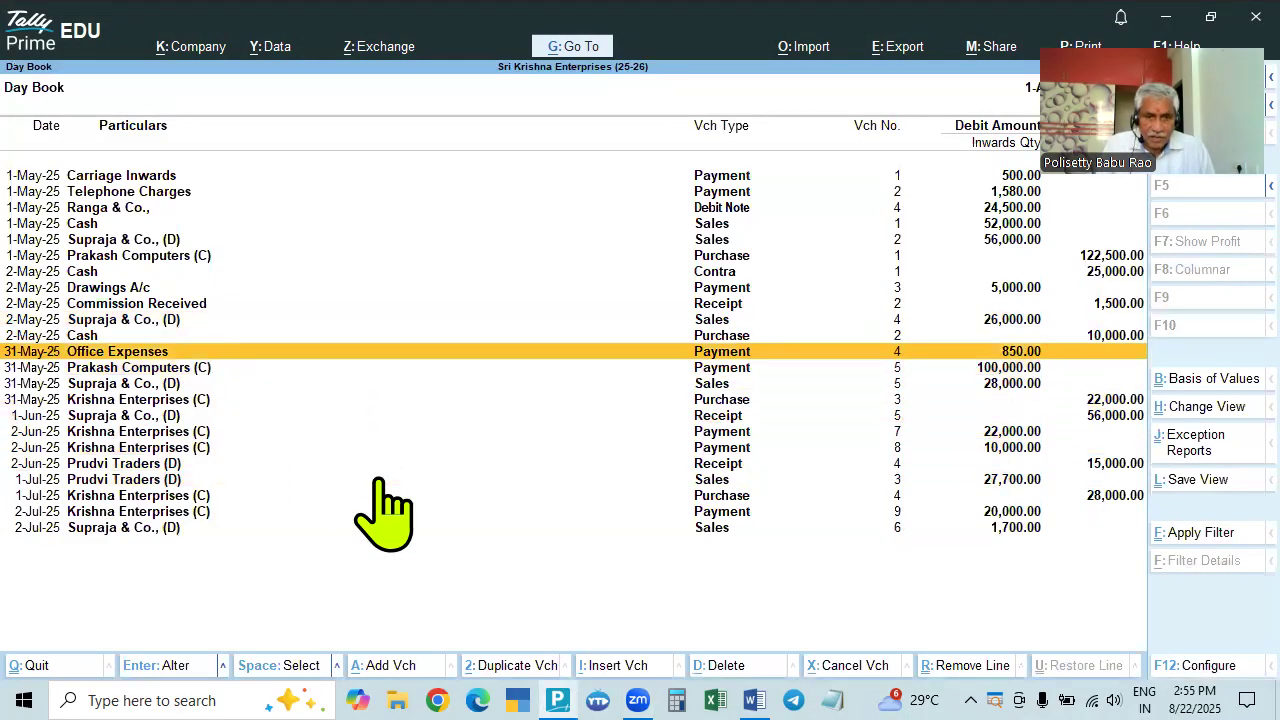
pyautogui.press('Down')
pyautogui.press('Down')
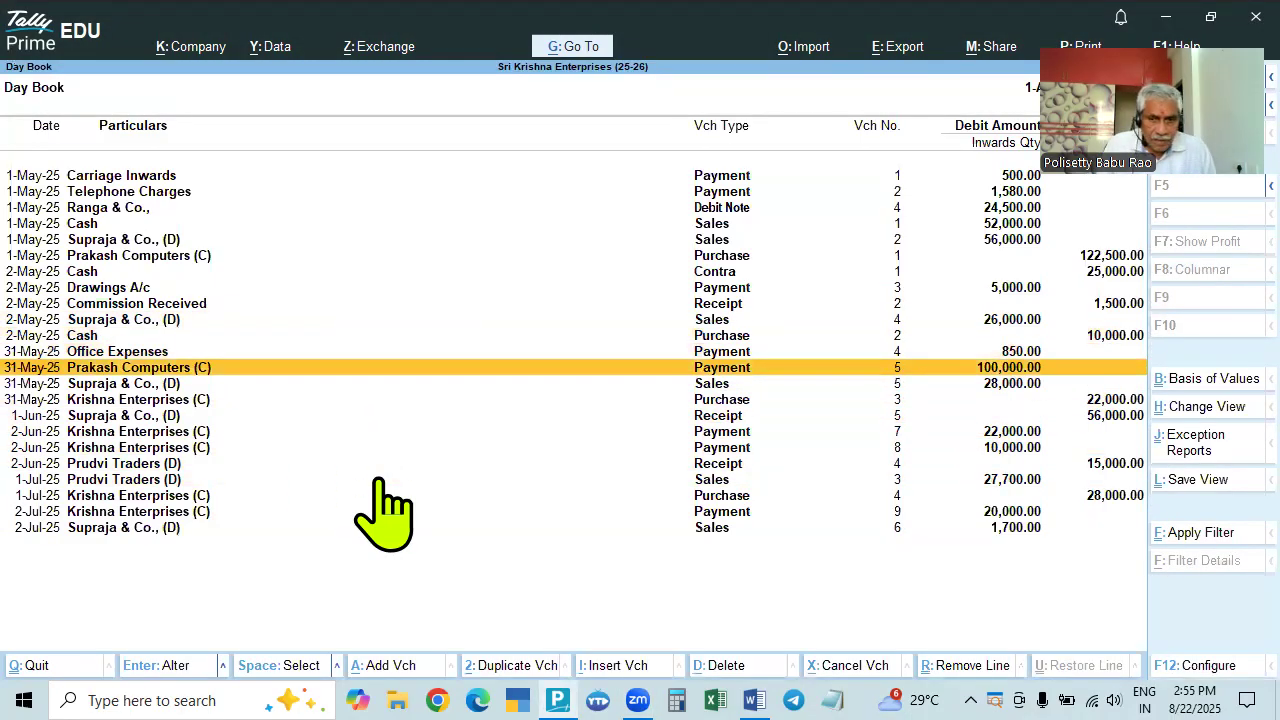
pyautogui.press('Up')
pyautogui.press('Up')
pyautogui.press('Up')
pyautogui.press('Up')
pyautogui.press('Up')
pyautogui.press('Up')
pyautogui.press('Up')
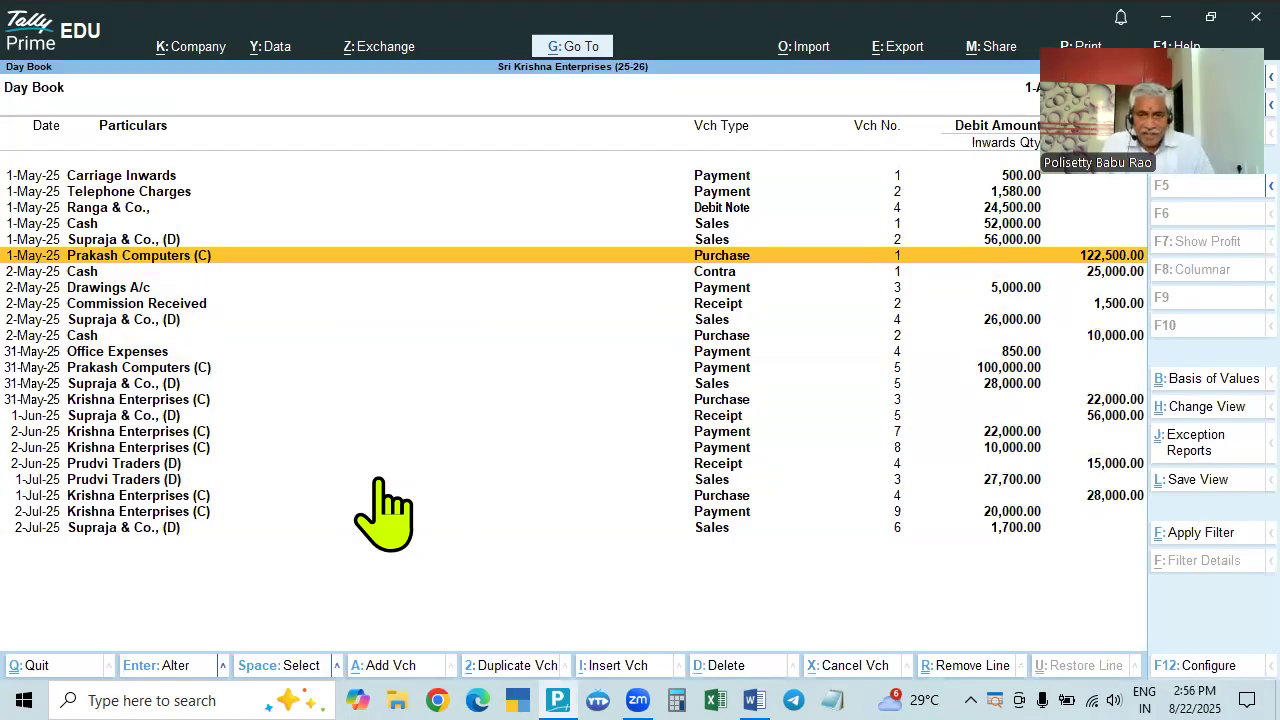
pyautogui.press('Down')
pyautogui.press('Down')
pyautogui.press('Down')
pyautogui.press('Down')
pyautogui.press('Down')
pyautogui.press('Down')
pyautogui.press('Down')
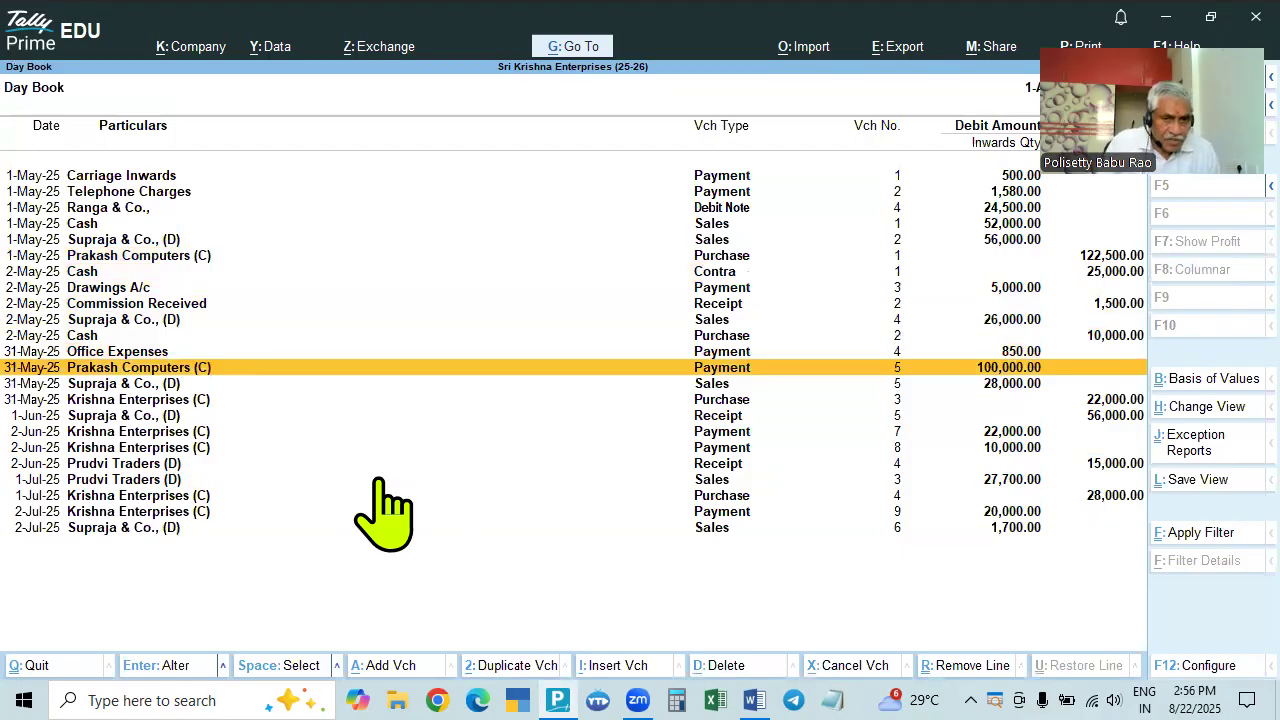
pyautogui.click(728, 356)
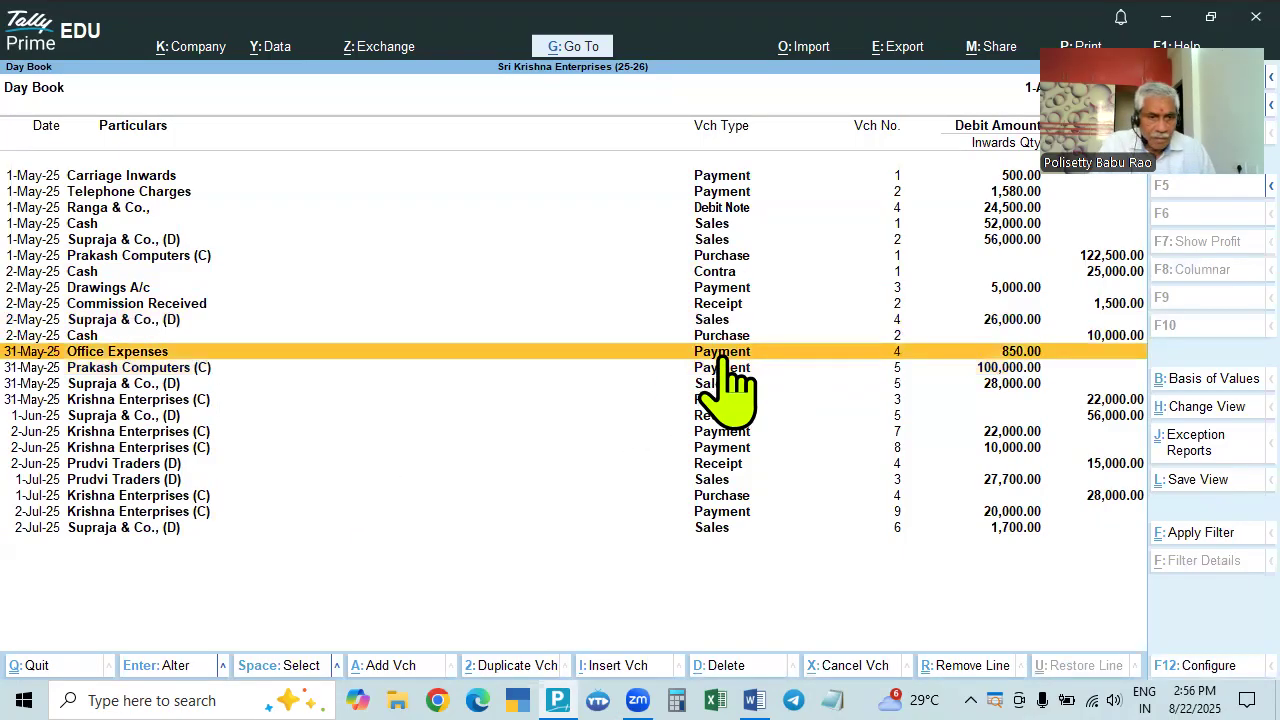
pyautogui.click(178, 258)
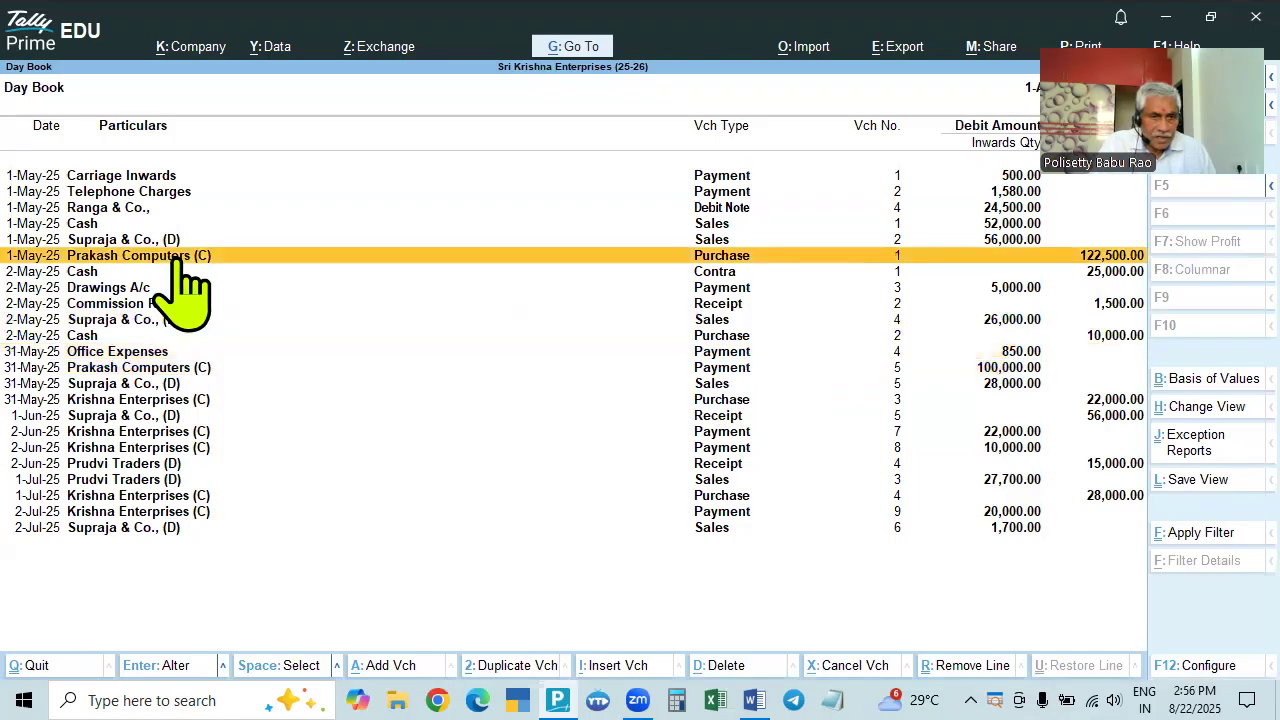
pyautogui.click(150, 368)
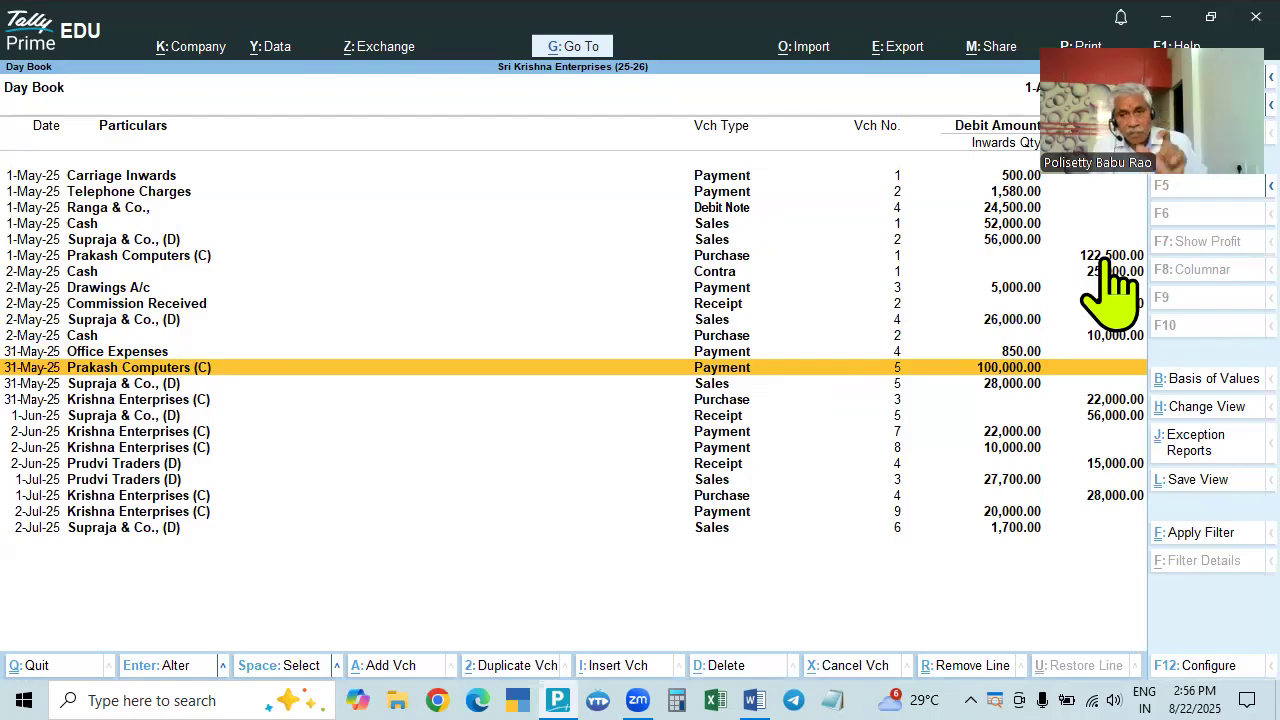
# Open the 31-May-25 payment voucher of Prakash Computers for alteration and accept Prakash Computers (C) as the debit ledger
pyautogui.press('Return')
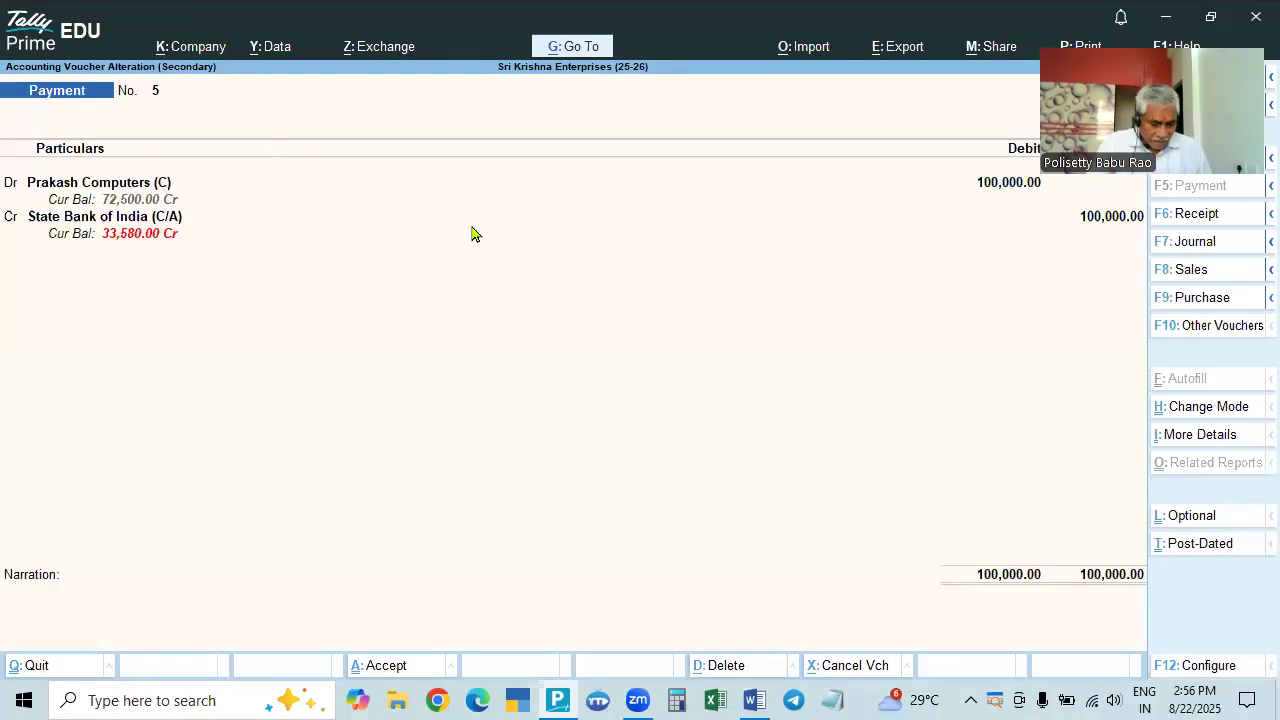
pyautogui.hotkey('alt', 'Tab')
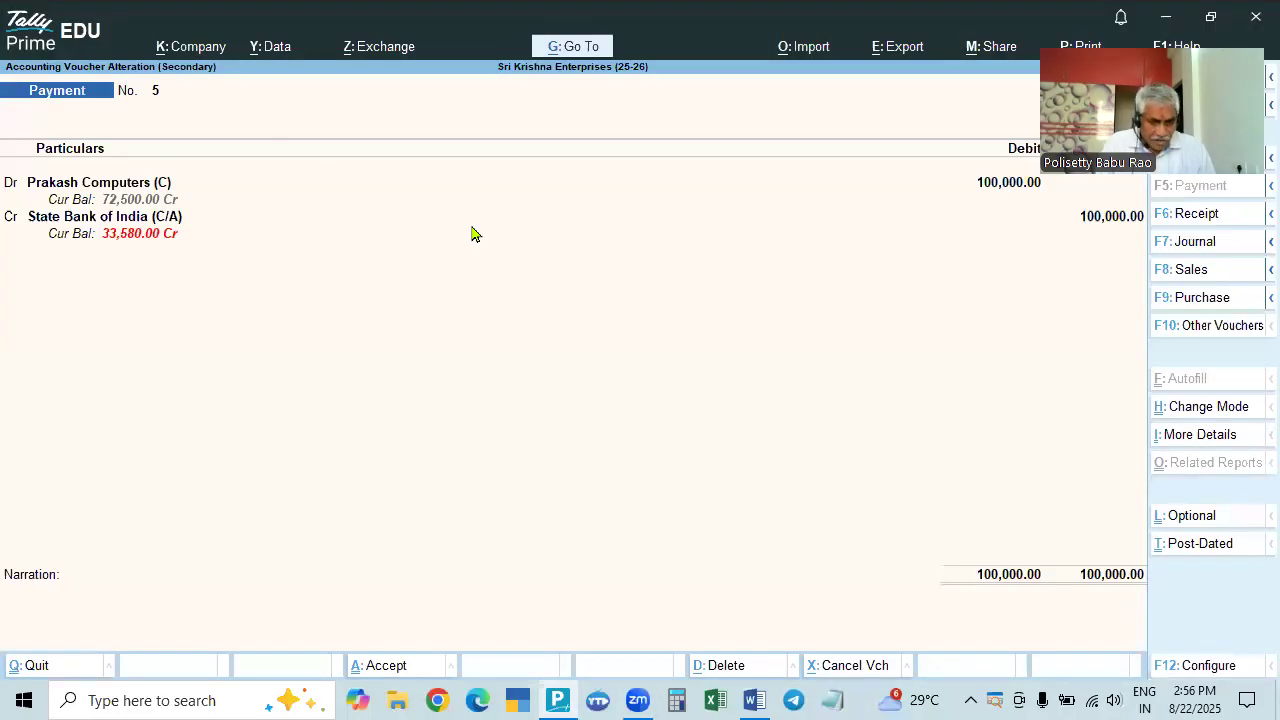
pyautogui.press('F1')
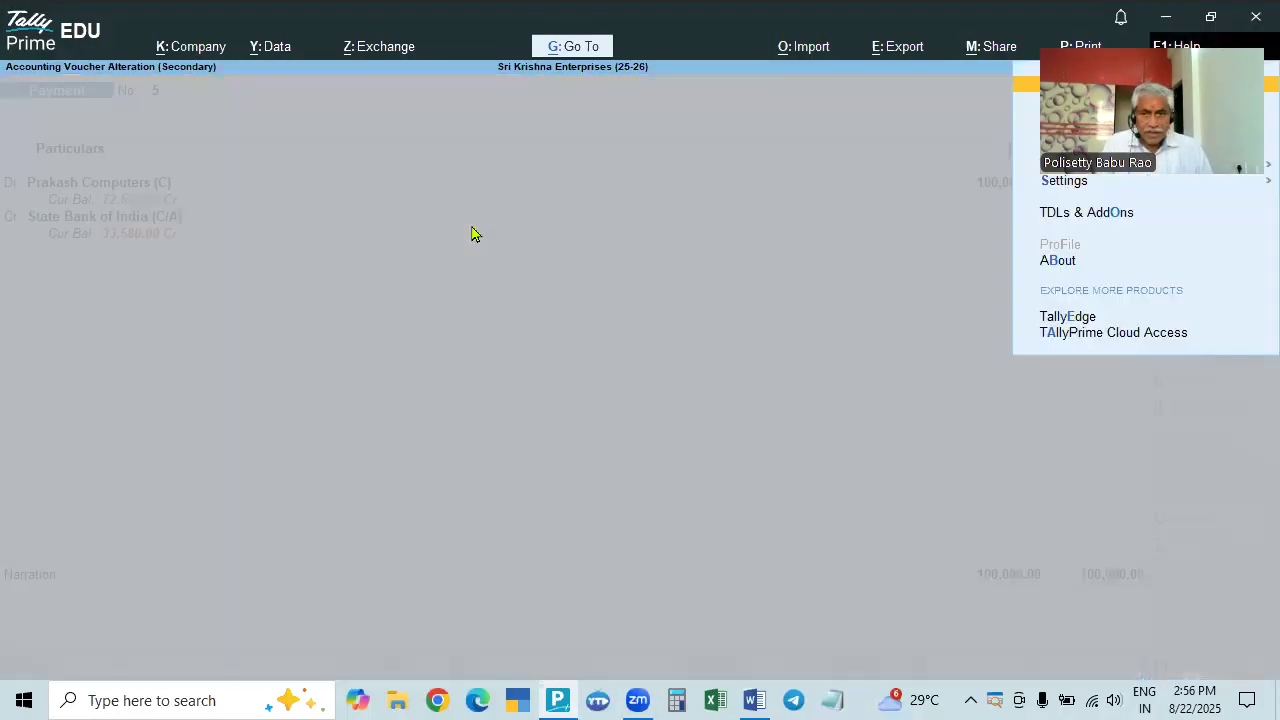
pyautogui.press('Escape')
pyautogui.press('F2')
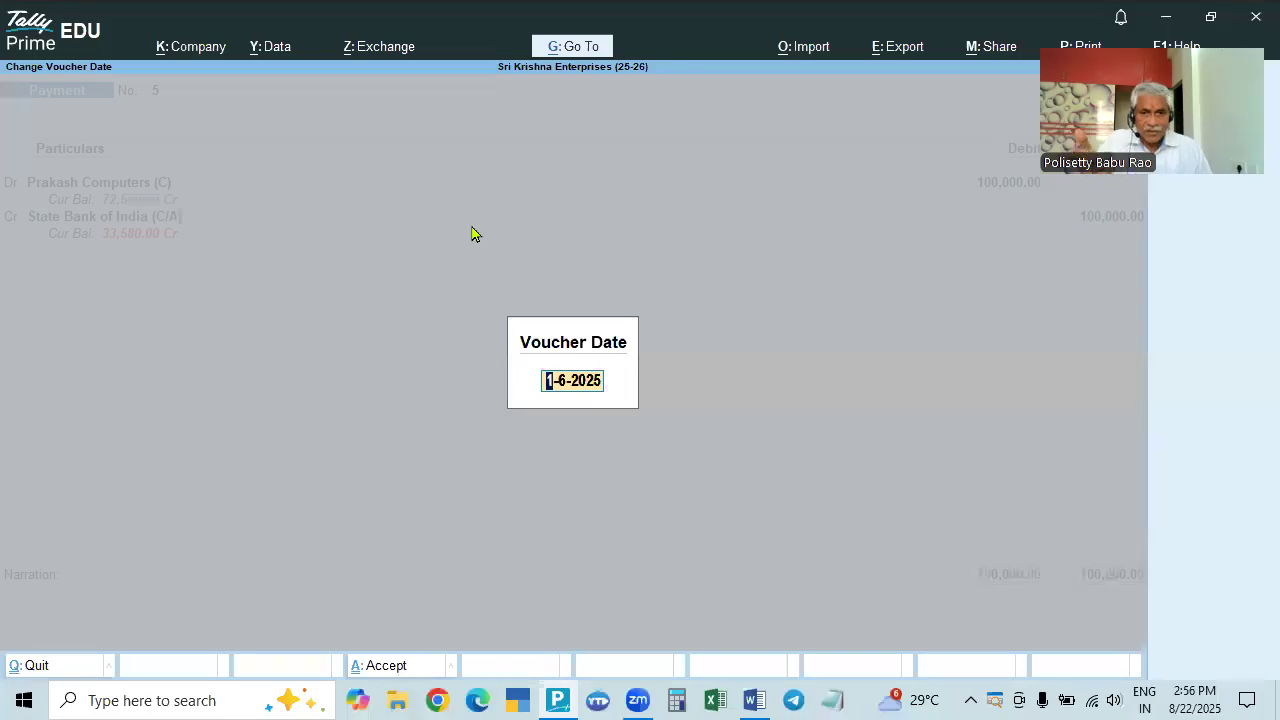
pyautogui.press('Escape')
pyautogui.press('Escape')
pyautogui.press('Return')
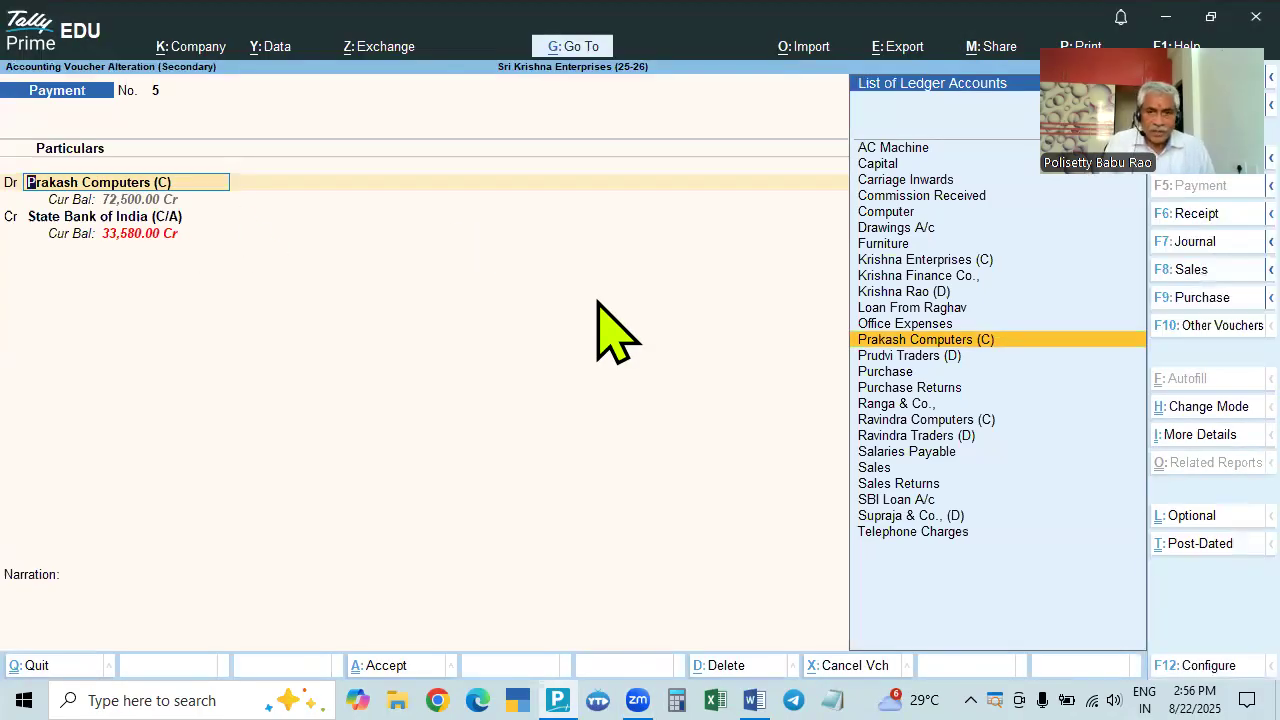
pyautogui.press('Return')
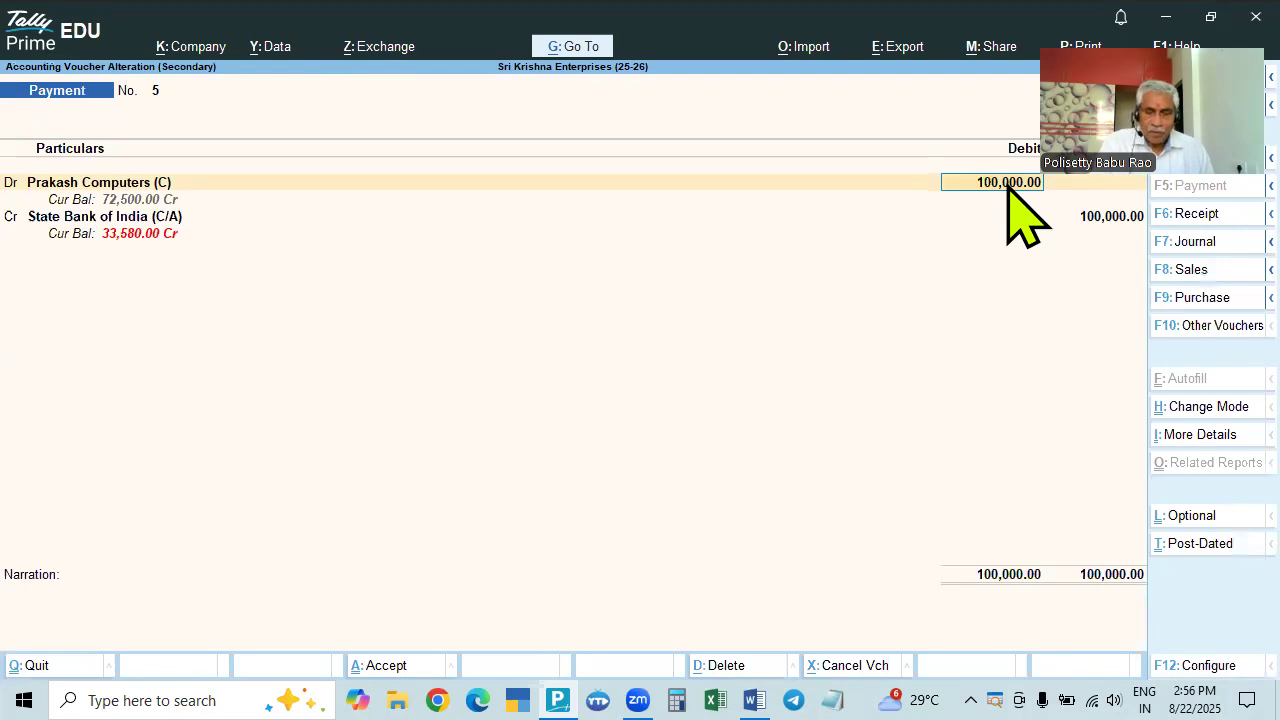
# Examine pending bill 135 under Agst Ref in the Prakash Computers bill-wise details, and leave the details without accepting them
pyautogui.press('Return')
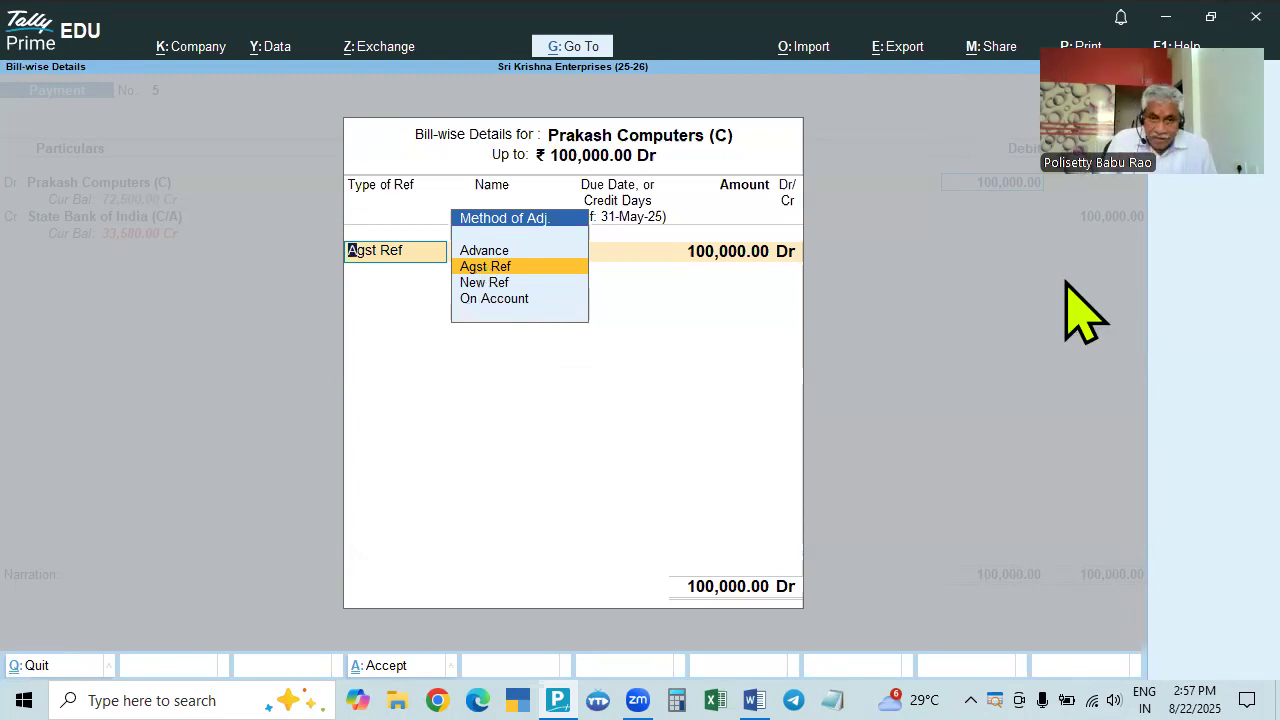
pyautogui.press('Return')
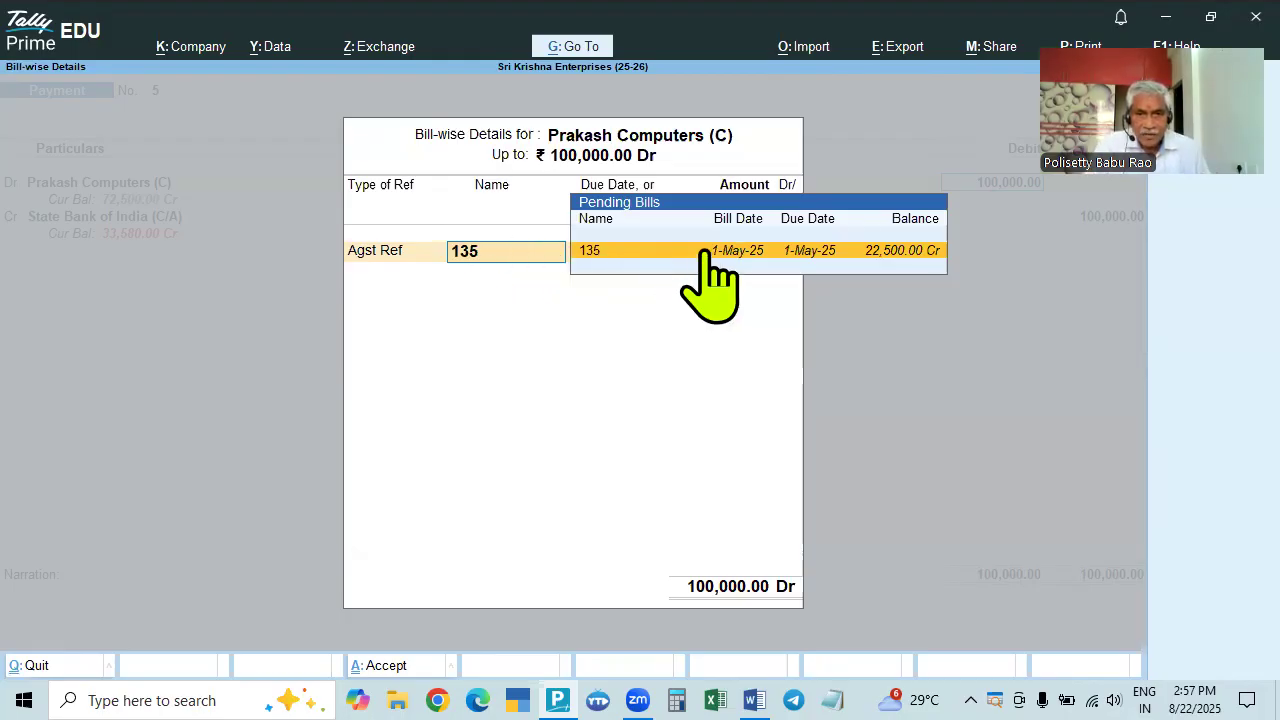
pyautogui.click(795, 256)
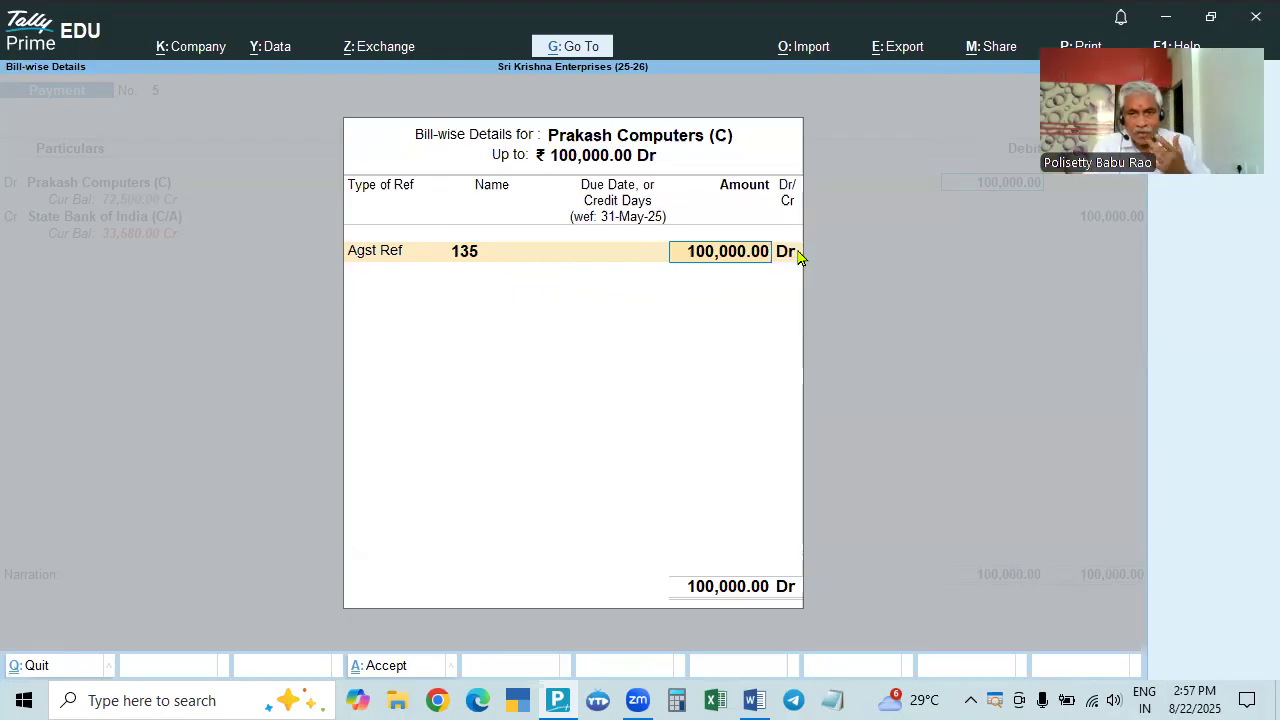
pyautogui.press('BackSpace')
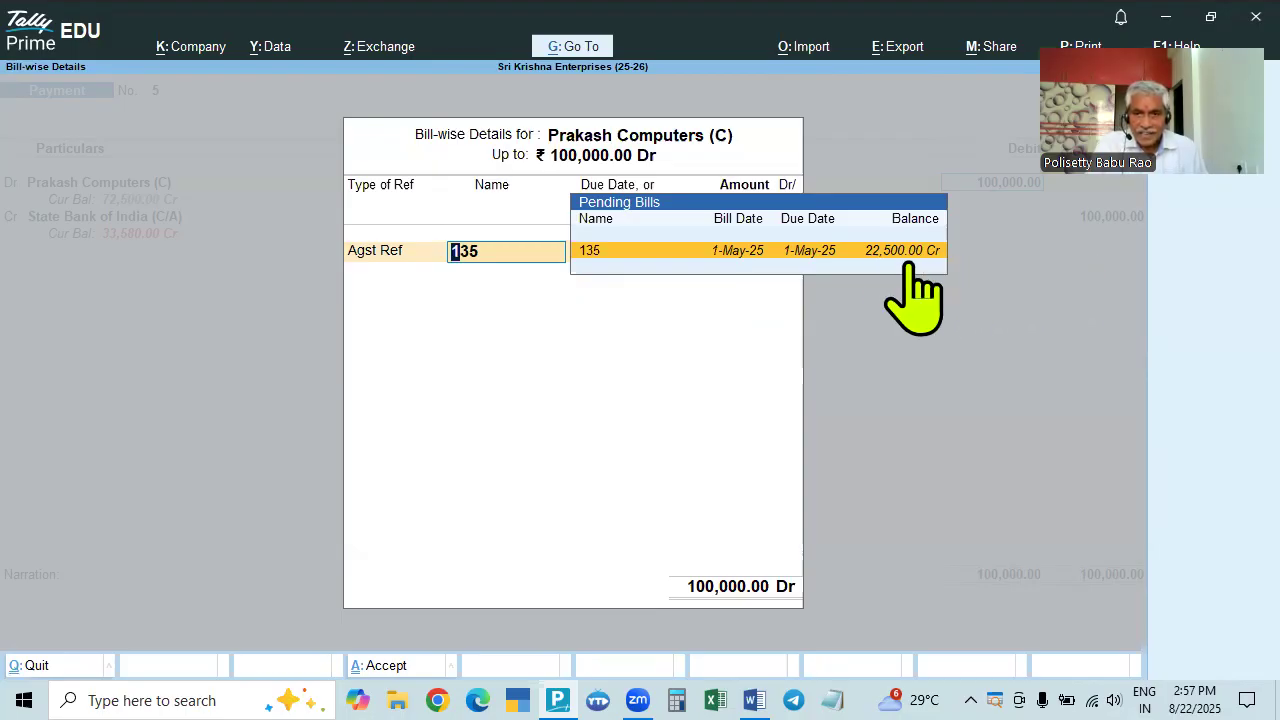
pyautogui.press('Return')
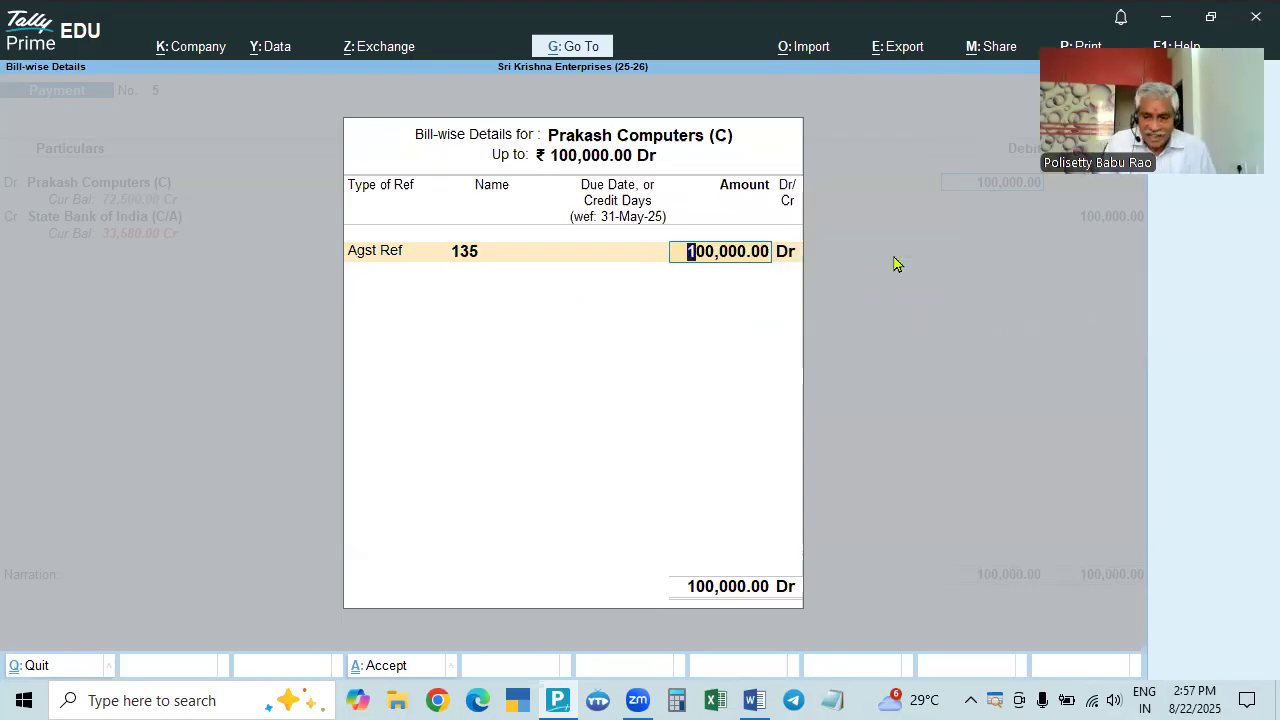
pyautogui.press('BackSpace')
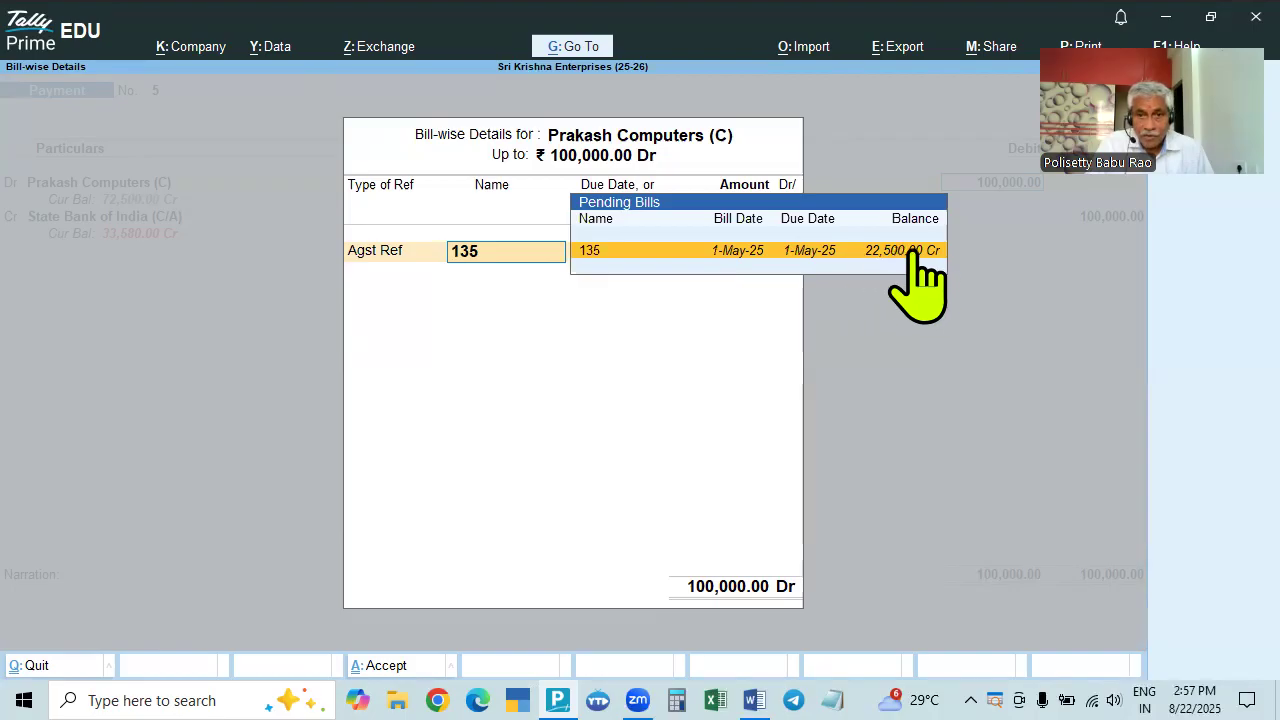
pyautogui.click(928, 261)
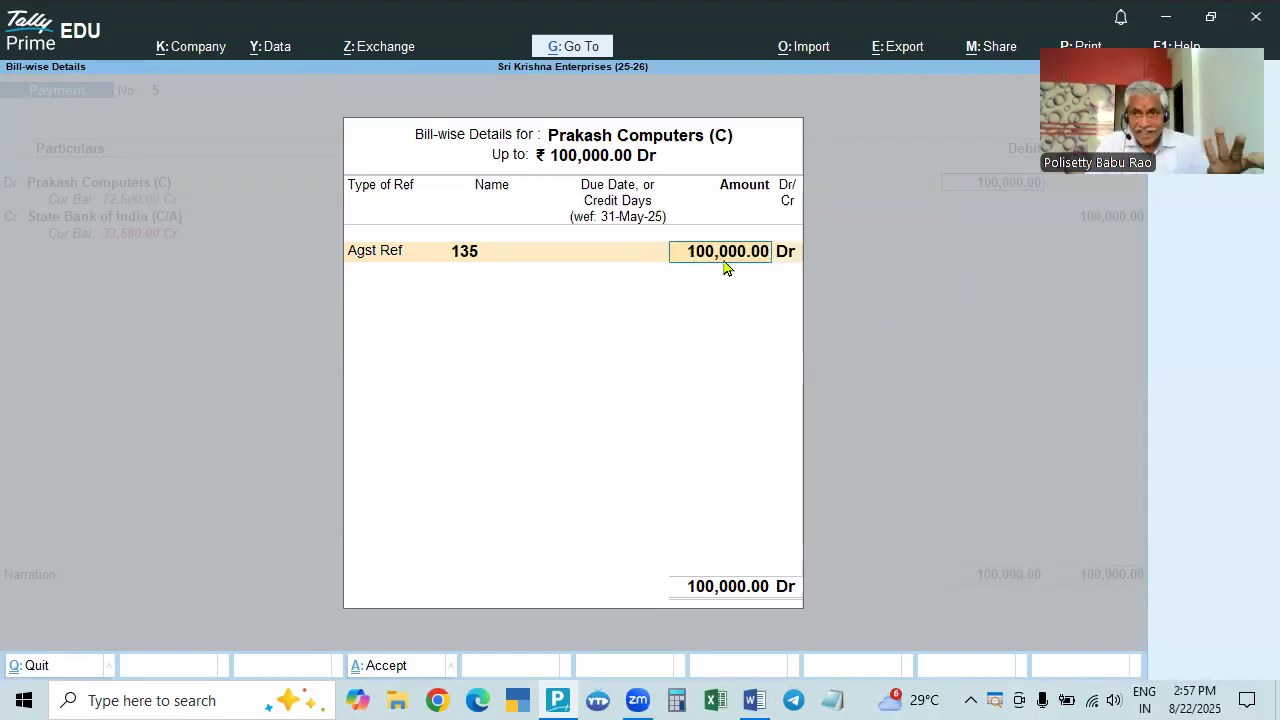
pyautogui.hotkey('shift', 'Tab')
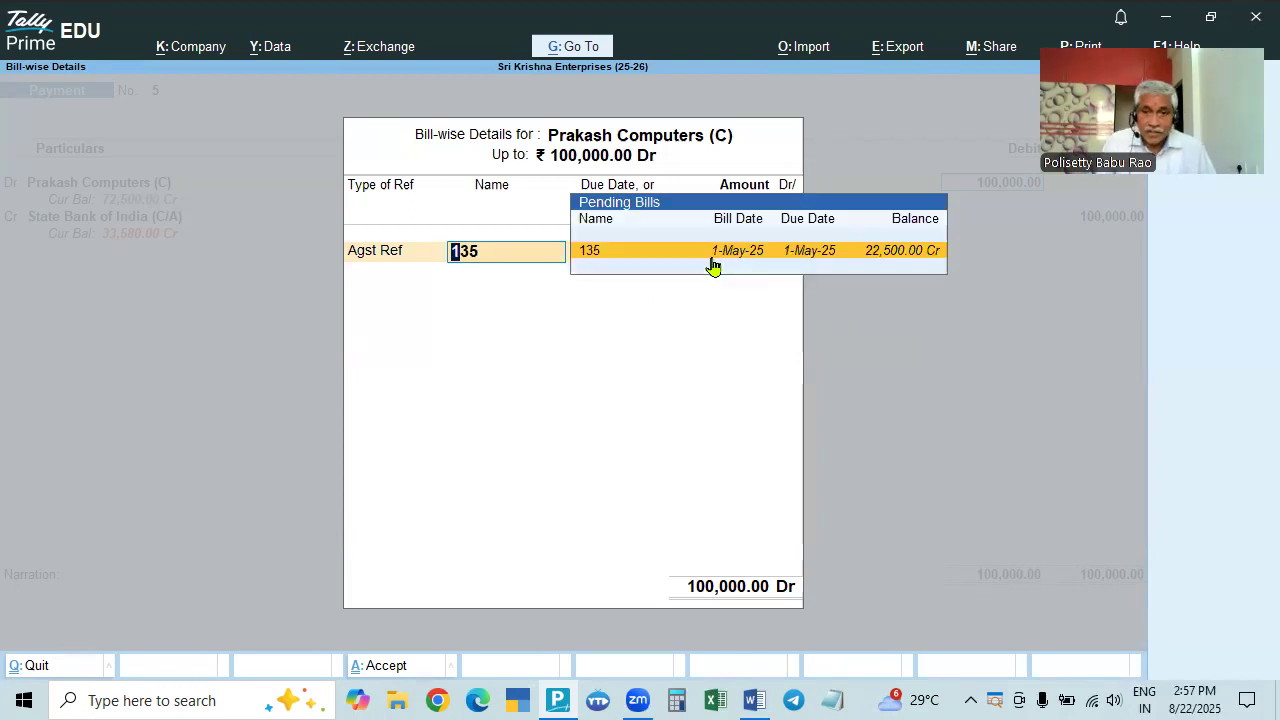
pyautogui.click(713, 262)
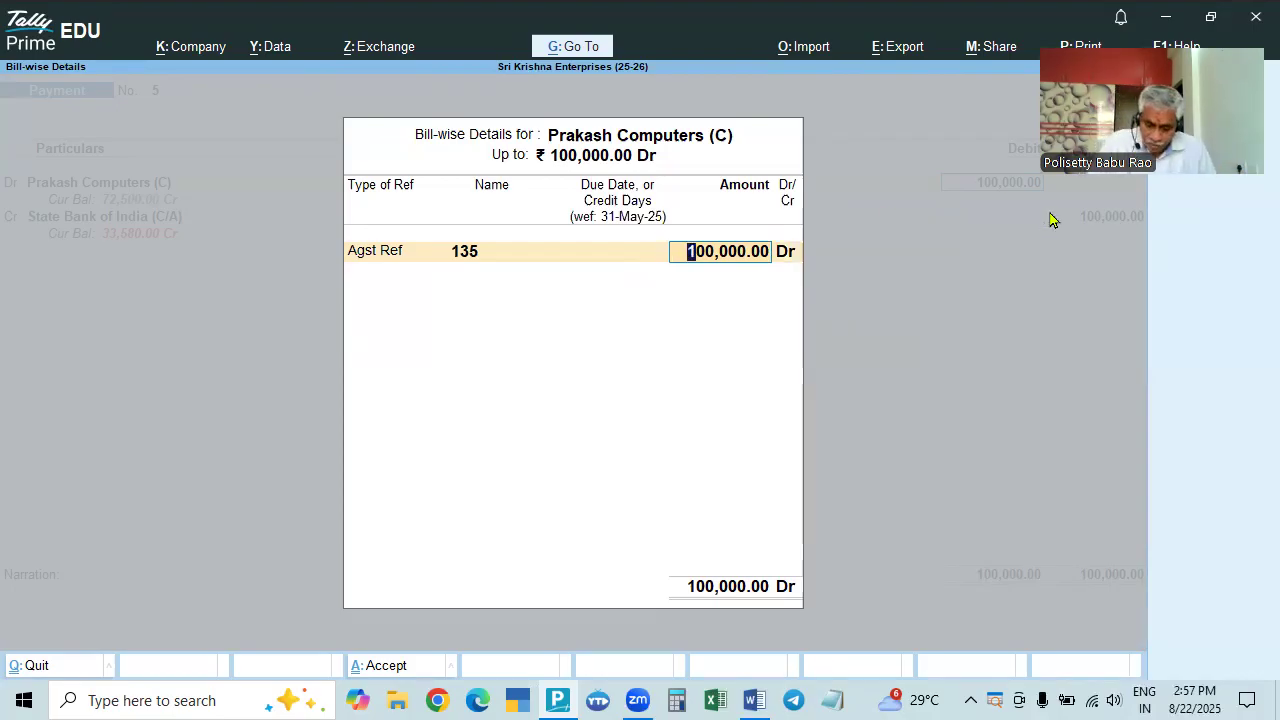
pyautogui.hotkey('shift', 'Tab')
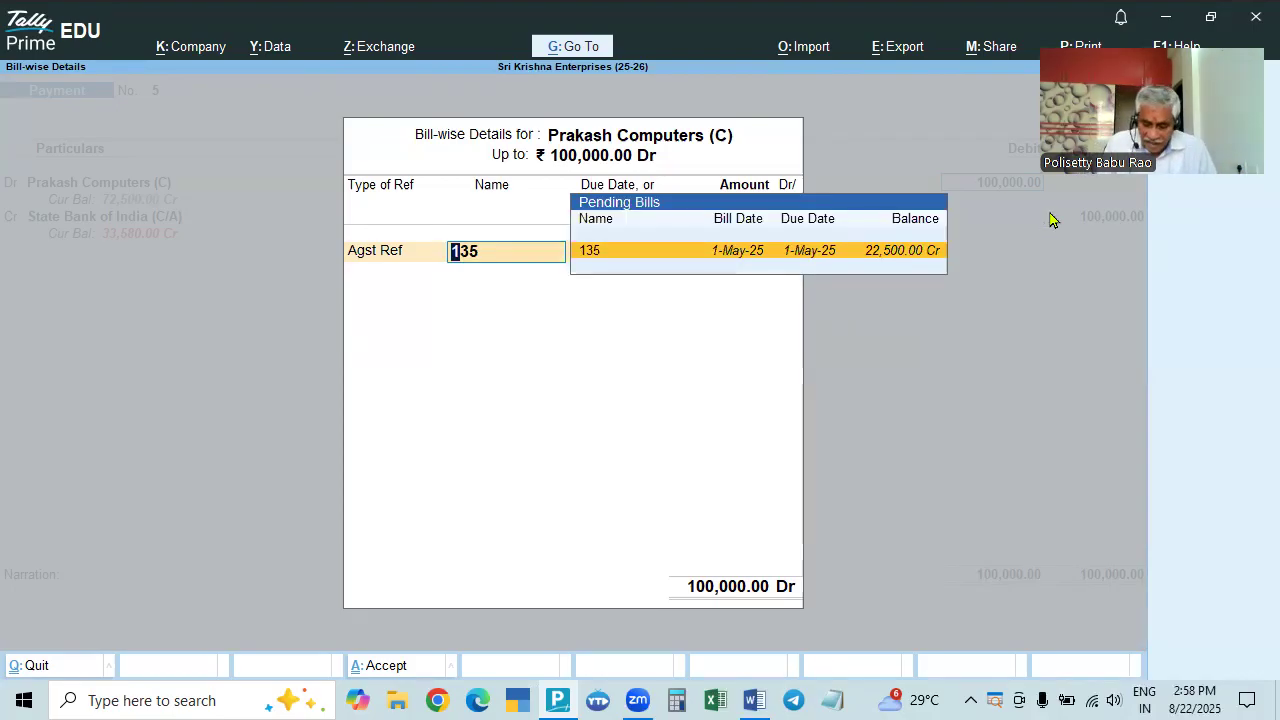
pyautogui.hotkey('shift', 'Tab')
pyautogui.press('Escape')
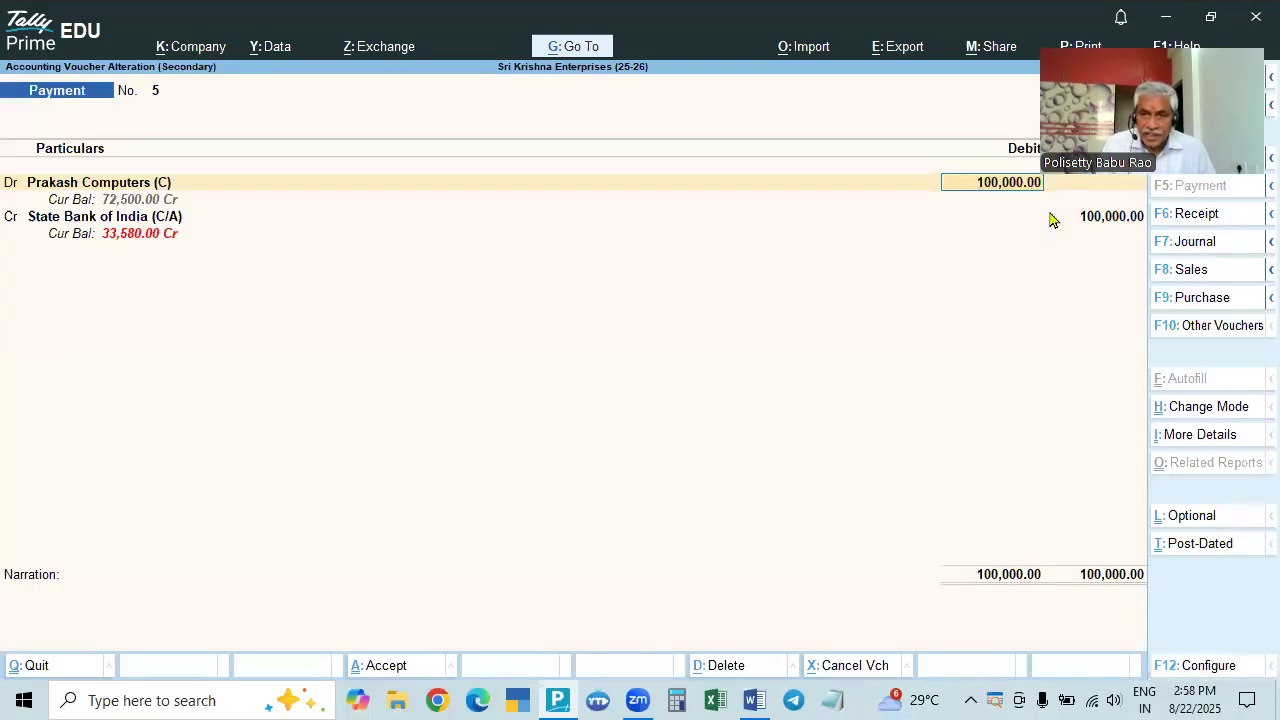
# Set the Prakash Computers debit amount in the payment voucher to 122,500.00 and reopen its bill-wise details
pyautogui.write('125000')
pyautogui.press('BackSpace')
pyautogui.press('BackSpace')
pyautogui.press('BackSpace')
pyautogui.press('BackSpace')
pyautogui.write('2500')
pyautogui.press('Return')
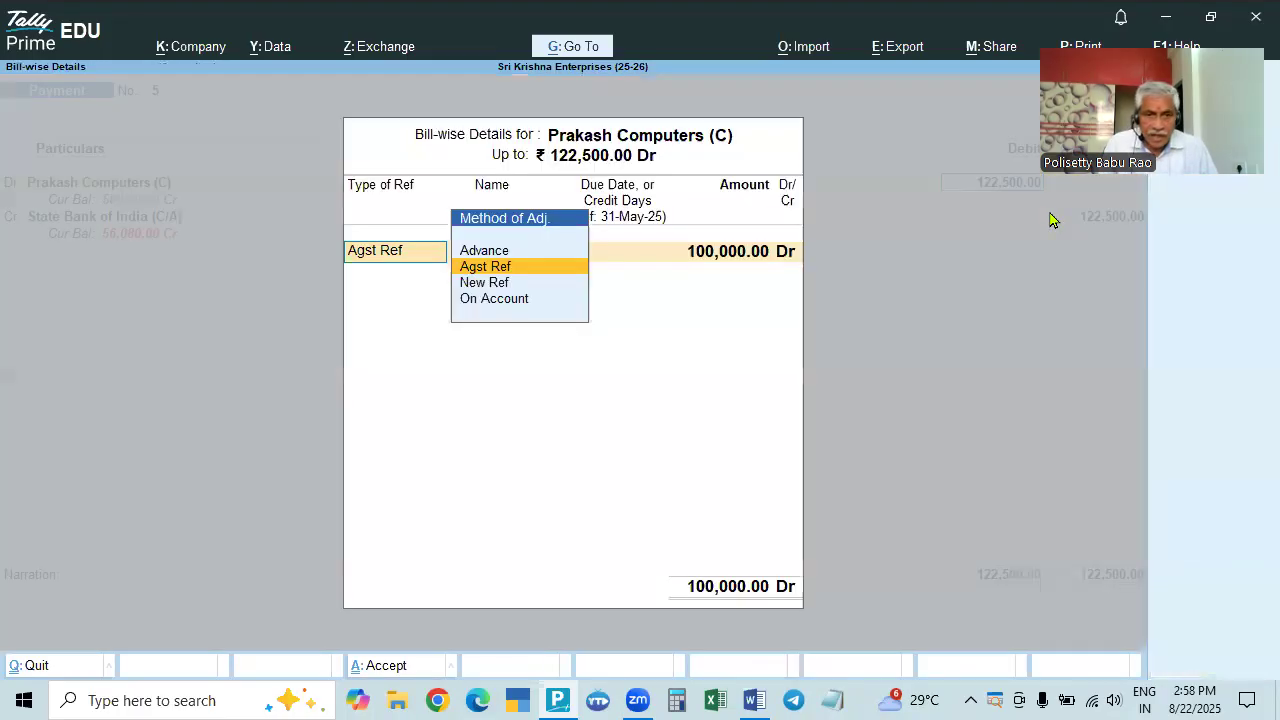
# Allocate 122,500.00 Dr as Agst Ref to bill 135 of Prakash Computers and accept the bill-wise details
pyautogui.press('Return')
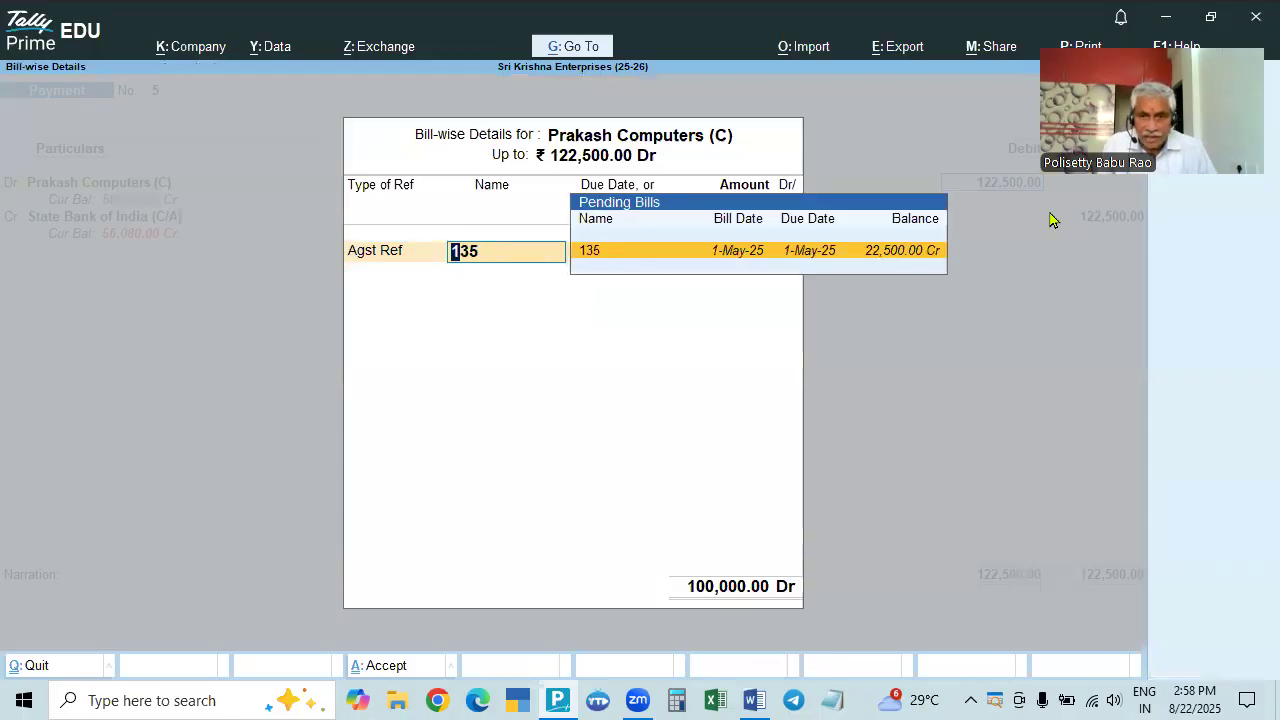
pyautogui.press('Return')
pyautogui.write('122500')
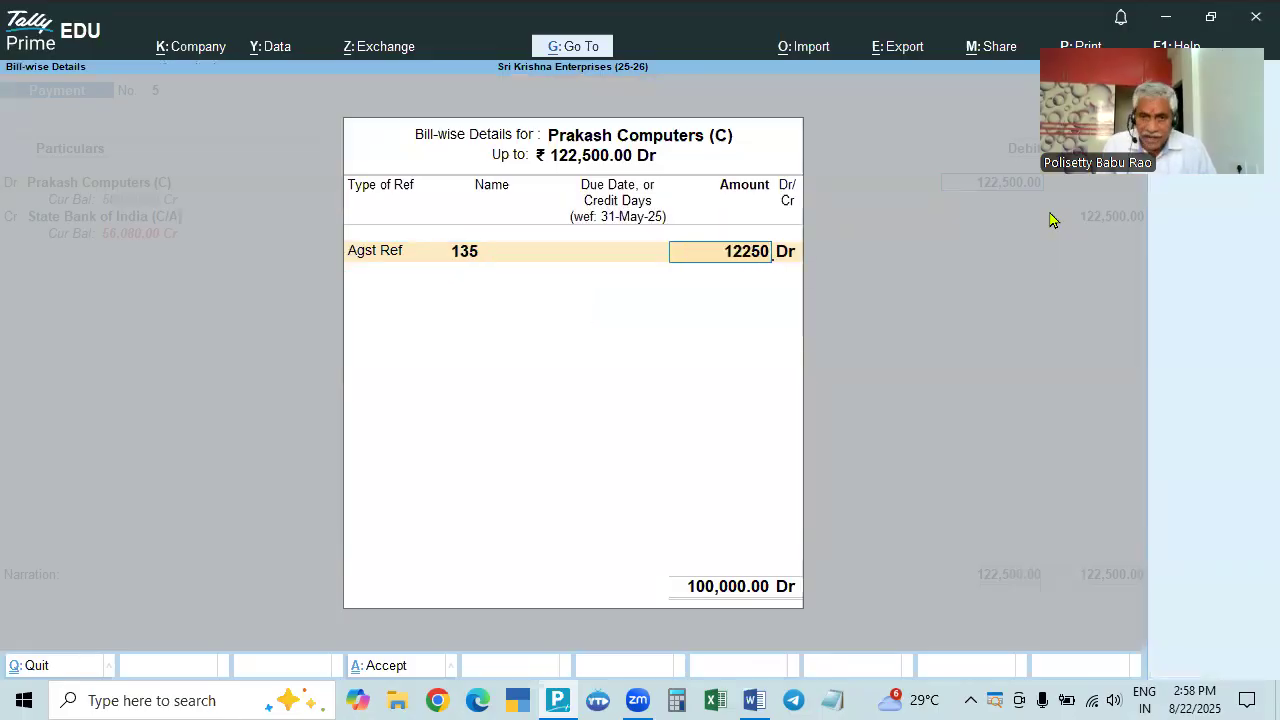
pyautogui.press('Return')
pyautogui.press('Return')
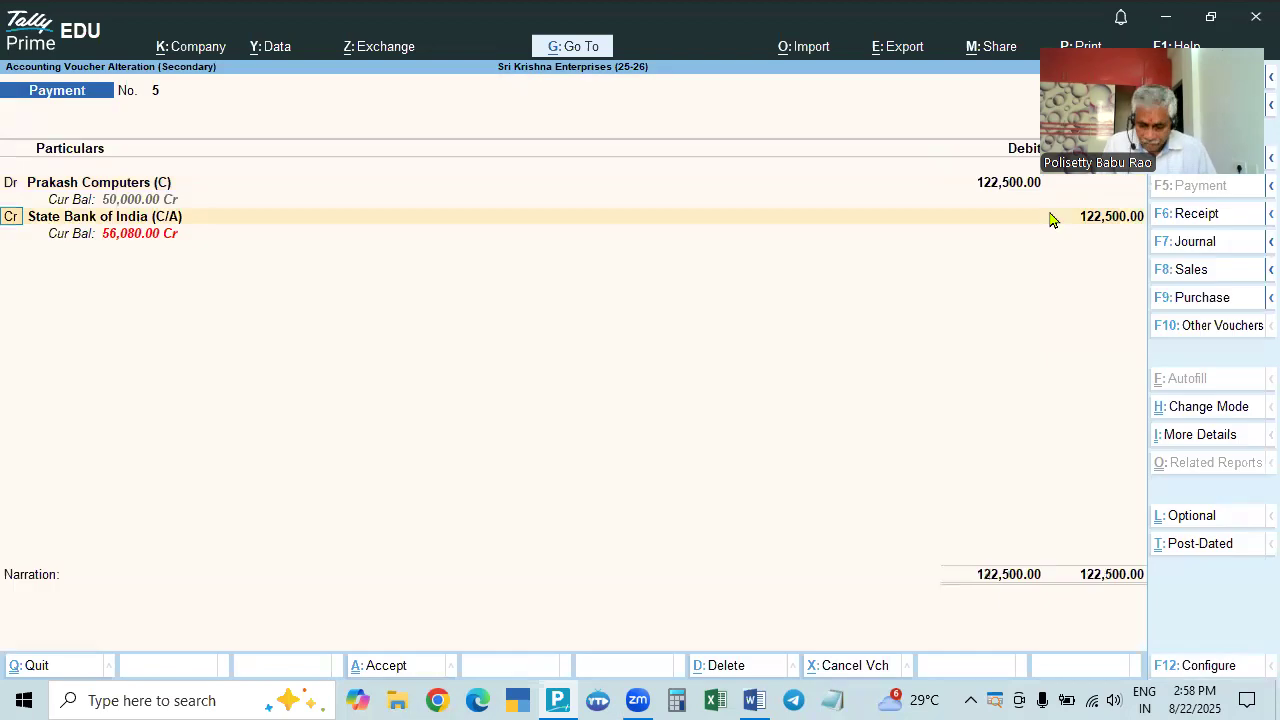
# Recheck the Prakash Computers allocation against bill 135 in the bill-wise details, and continue to the credit ledger
pyautogui.press('BackSpace')
pyautogui.press('Return')
pyautogui.press('Return')
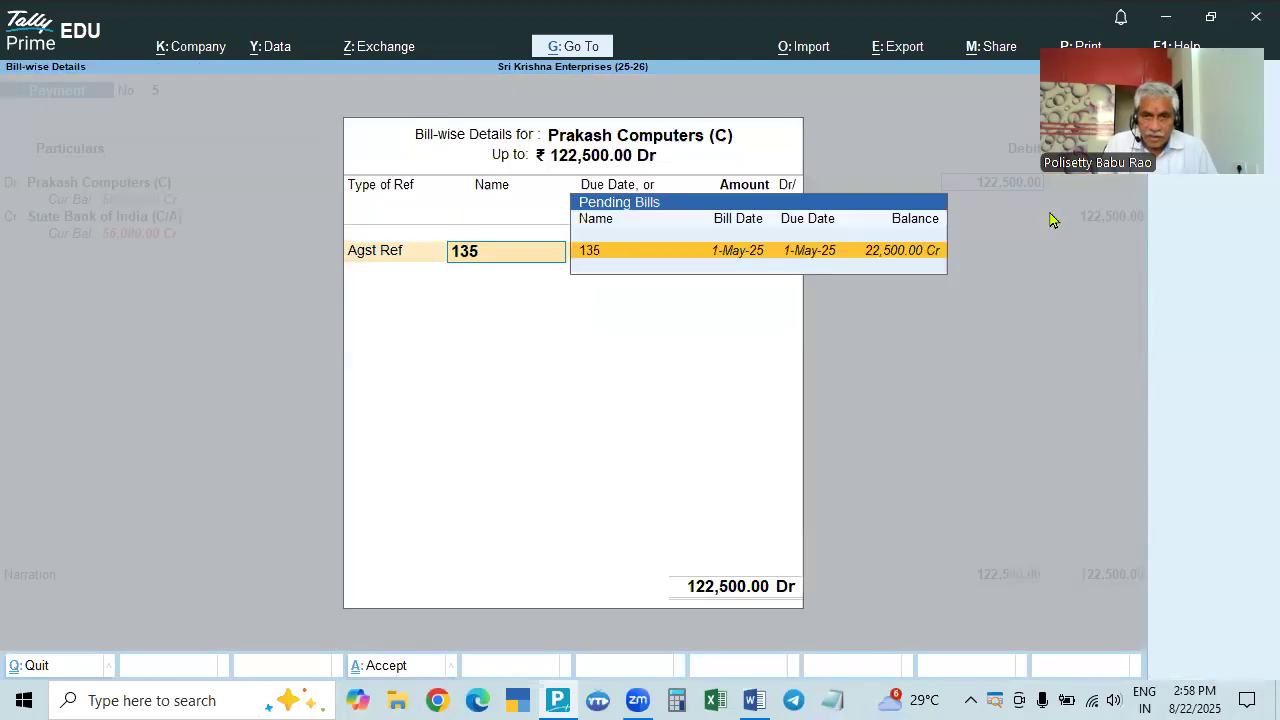
pyautogui.press('Return')
pyautogui.press('Return')
pyautogui.press('Return')
pyautogui.press('Return')
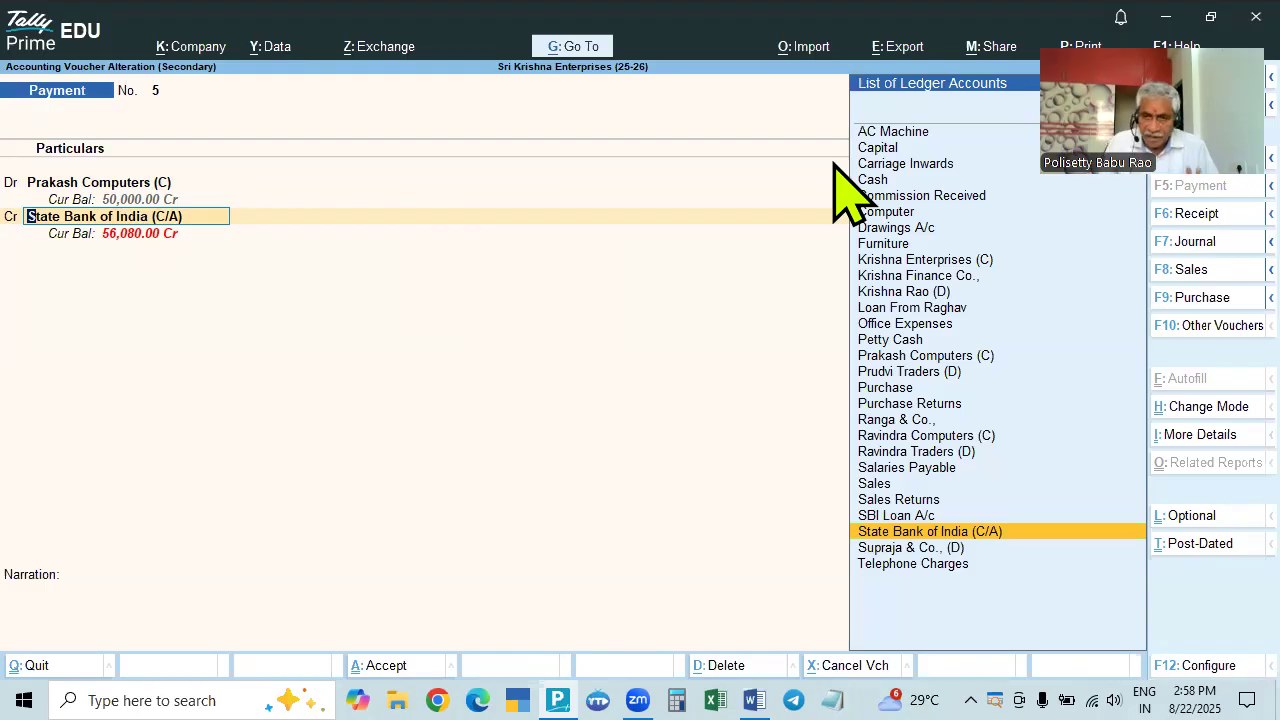
# Examine the State Bank of India (C/A) bank allocations for the Prakash Computers cheque, and leave them without accepting
pyautogui.press('Return')
pyautogui.press('Return')
pyautogui.press('Return')
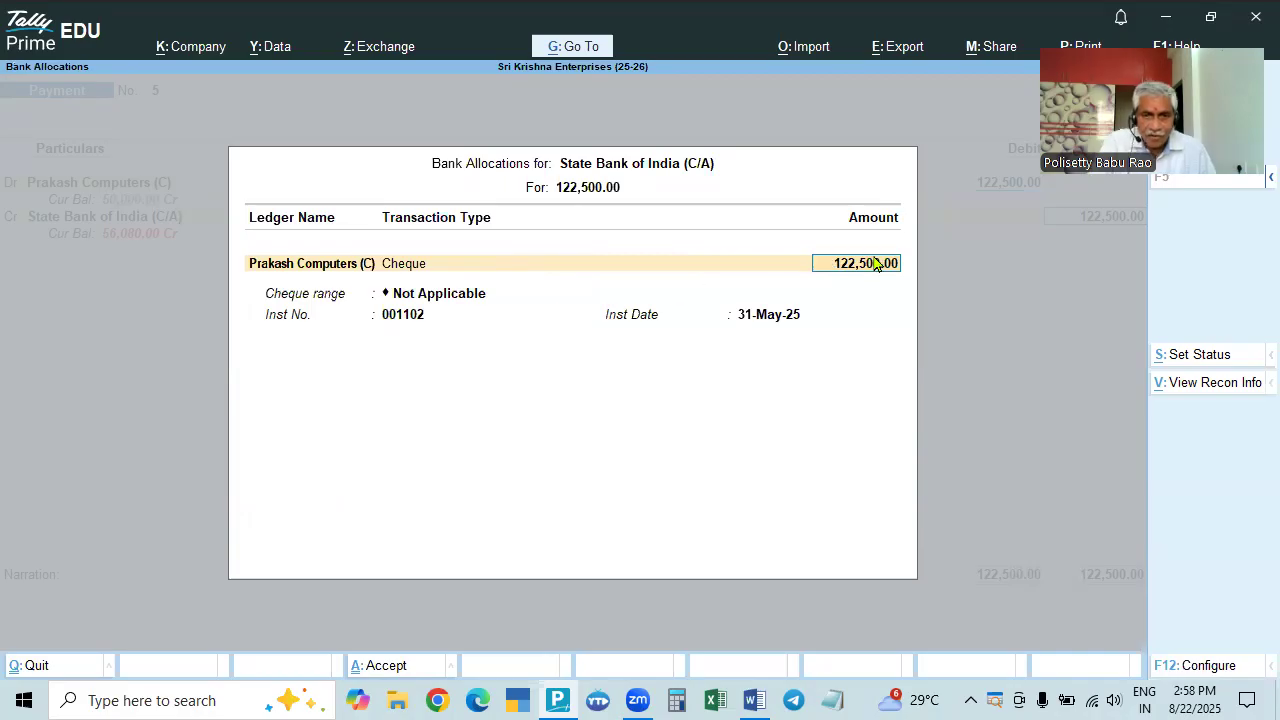
pyautogui.press('Return')
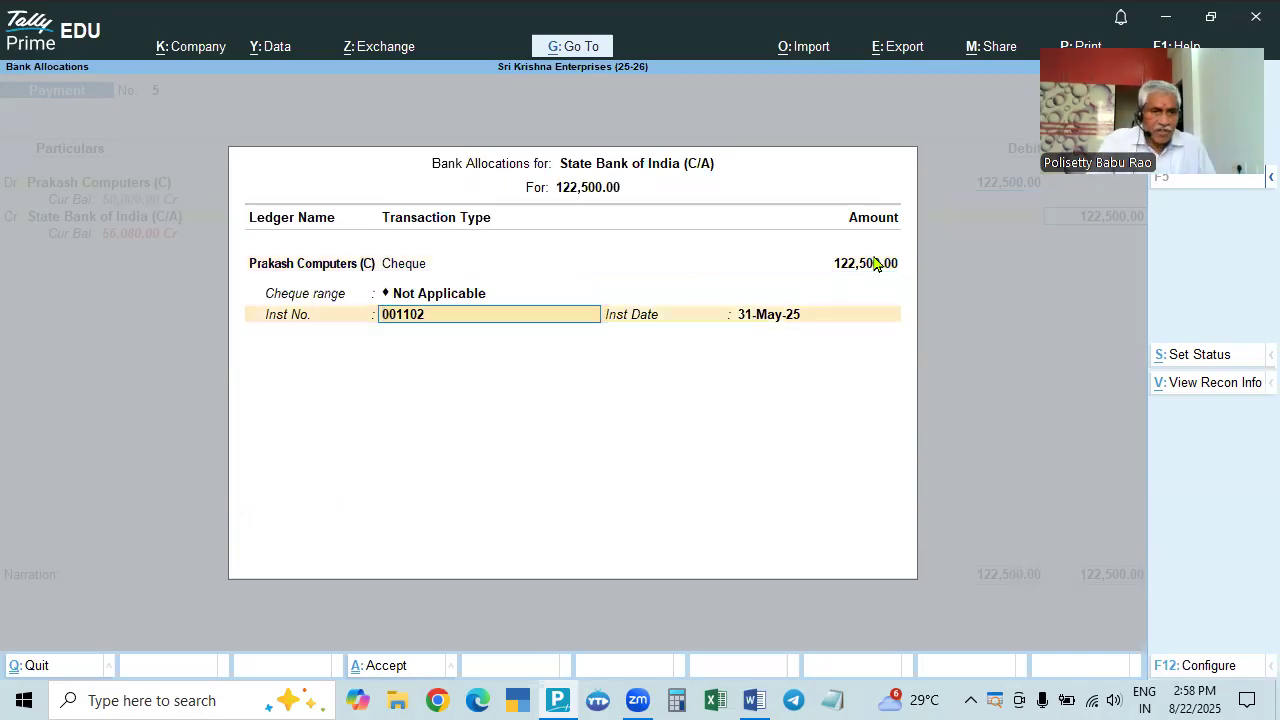
pyautogui.press('BackSpace')
pyautogui.press('BackSpace')
pyautogui.press('BackSpace')
pyautogui.press('BackSpace')
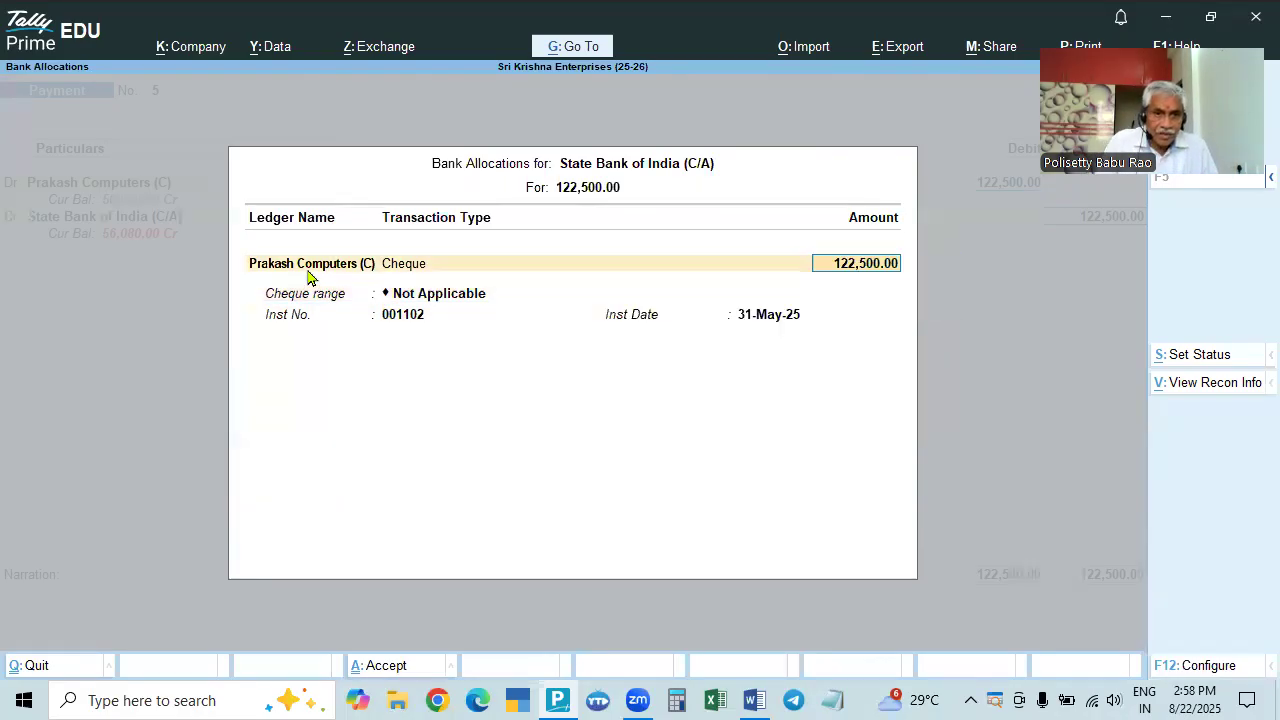
pyautogui.press('Escape')
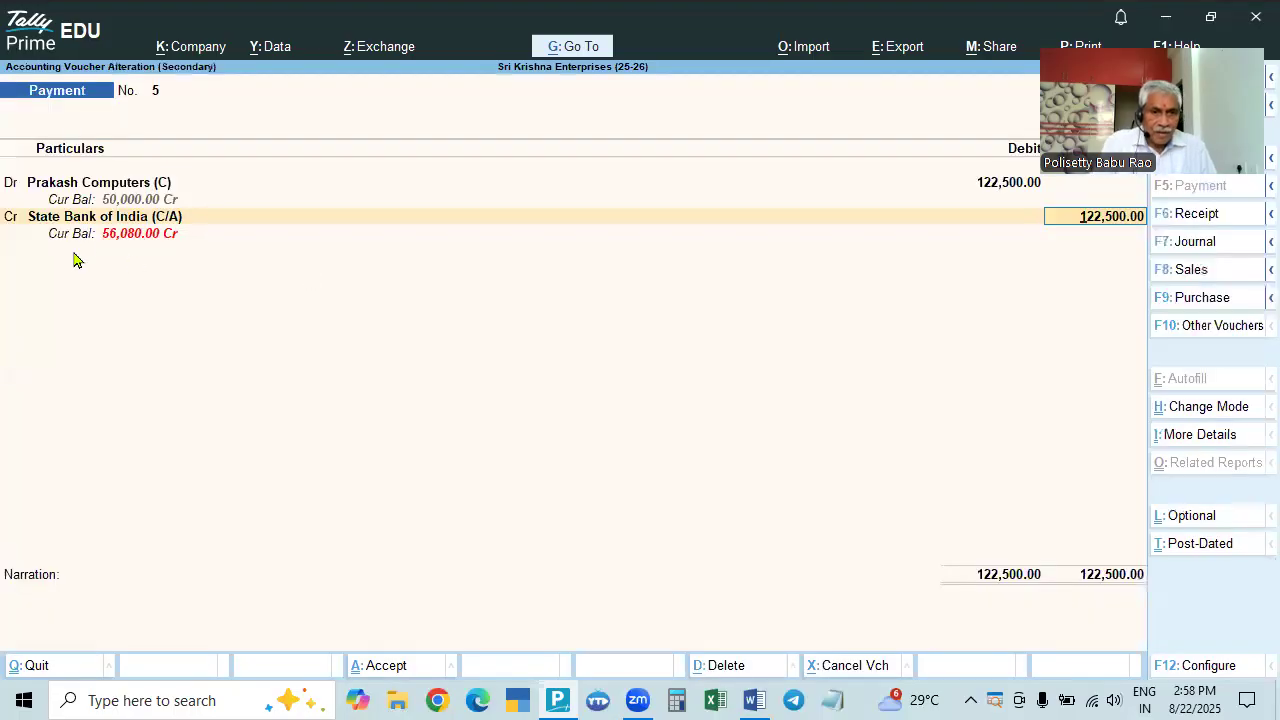
# Accept the State Bank of India (C/A) bank allocations with their existing cheque details and save the payment voucher
pyautogui.press('Return')
pyautogui.press('Return')
pyautogui.press('Return')
pyautogui.press('Return')
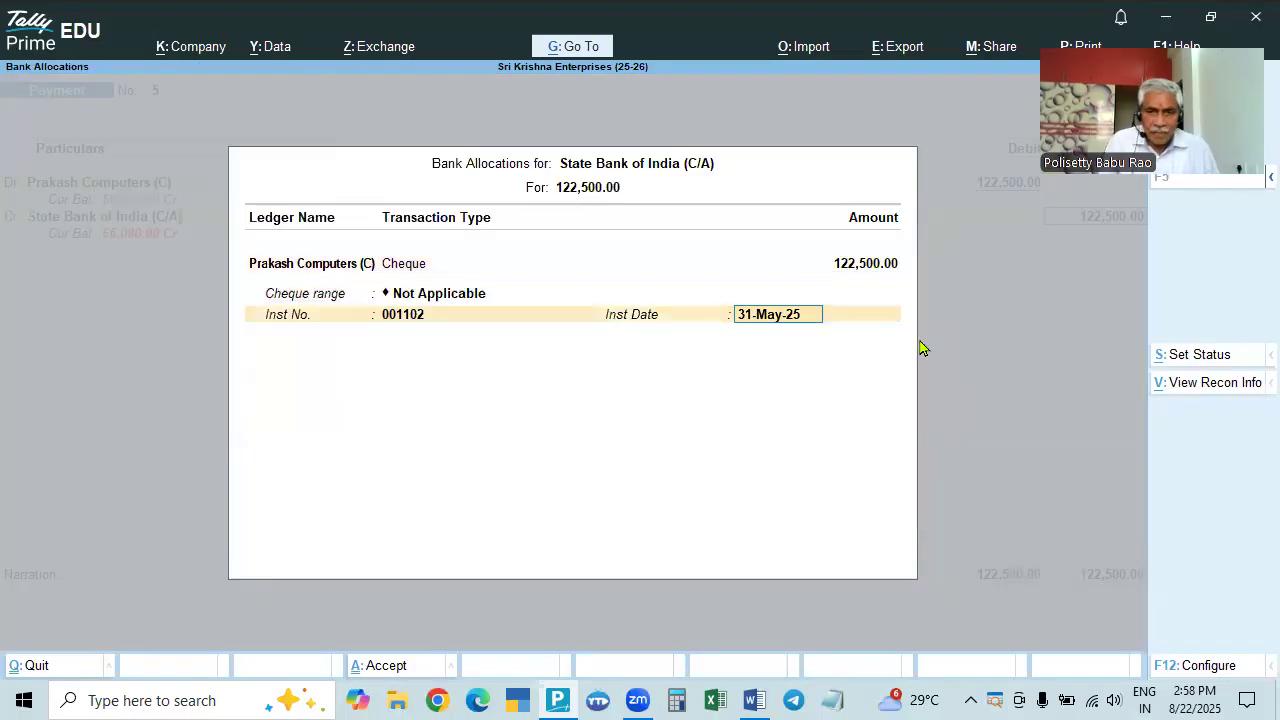
pyautogui.press('Return')
pyautogui.press('Return')
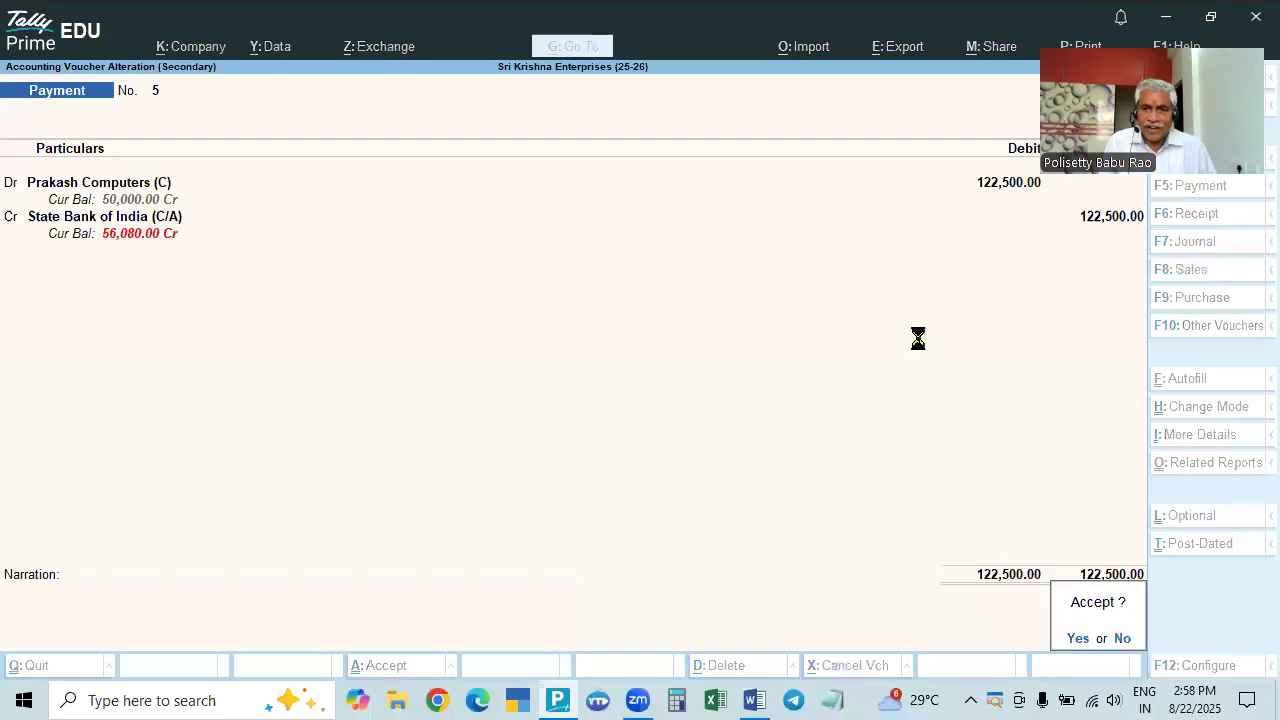
pyautogui.press('Return')
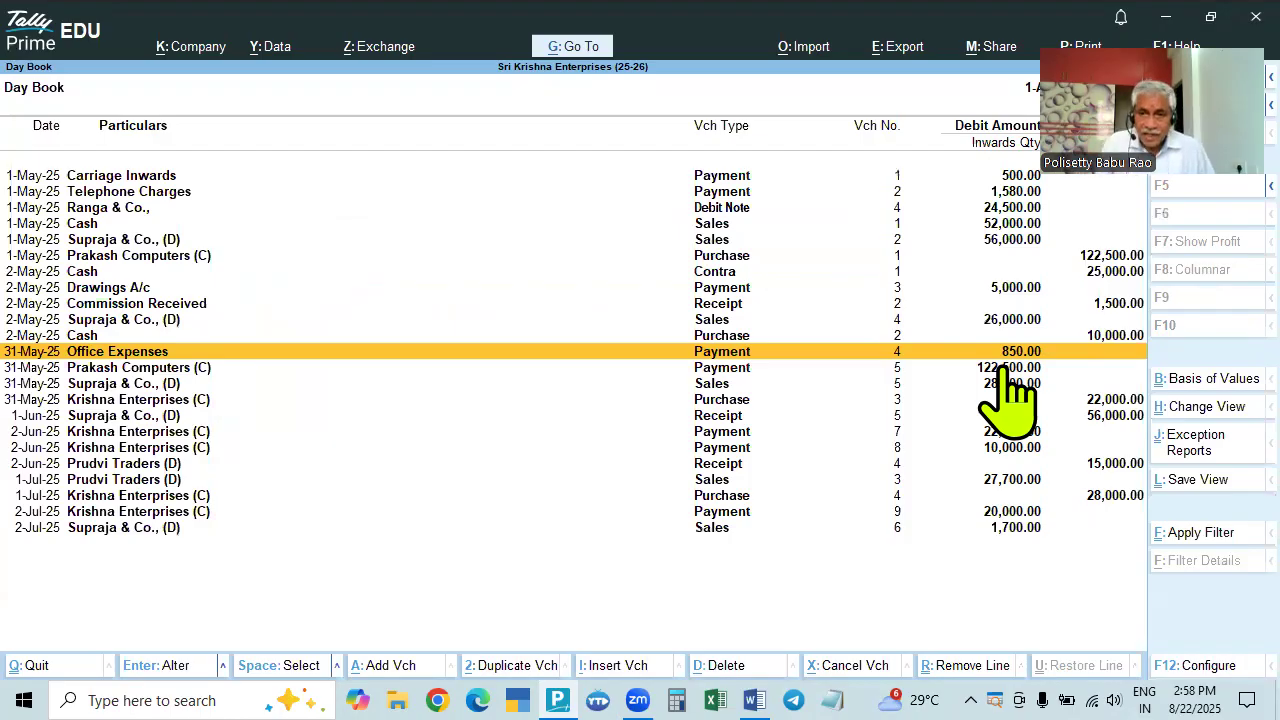
# Look over the May 2025 vouchers in the Day Book and return to the Gateway of Tally
pyautogui.press('Up')
pyautogui.press('Up')
pyautogui.press('Up')
pyautogui.press('Up')
pyautogui.press('Down')
pyautogui.press('Down')
pyautogui.press('Up')
pyautogui.press('Up')
pyautogui.press('Down')
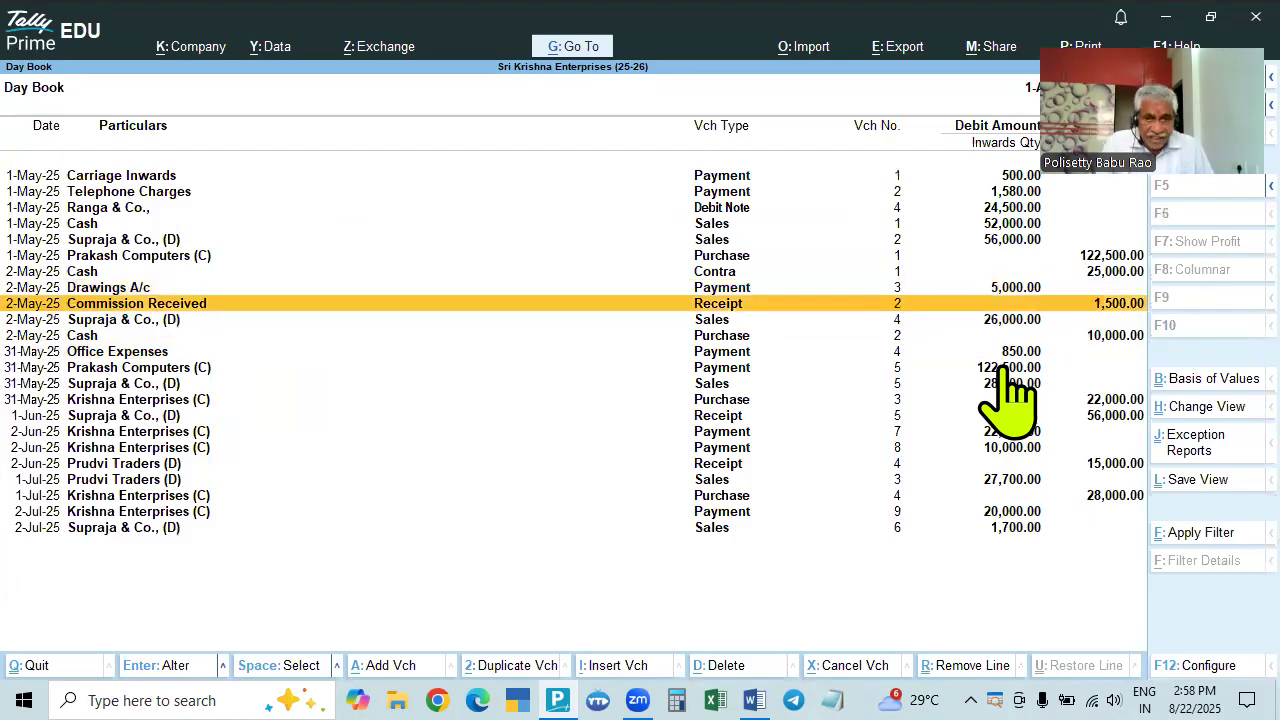
pyautogui.press('Escape')
pyautogui.press('Escape')
pyautogui.press('Escape')
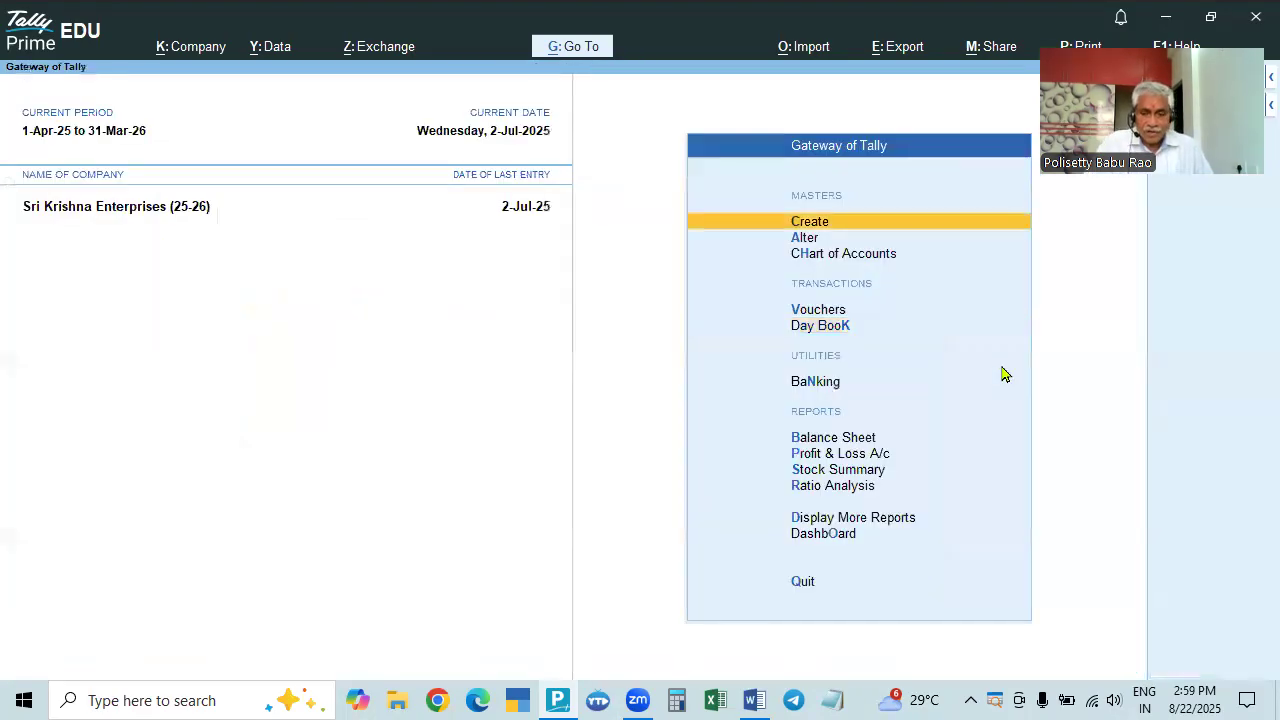
# Switch to the TAXATION document in Word and read the bill-wise notes on accounting features, ledger settings and parties
pyautogui.click(760, 612)
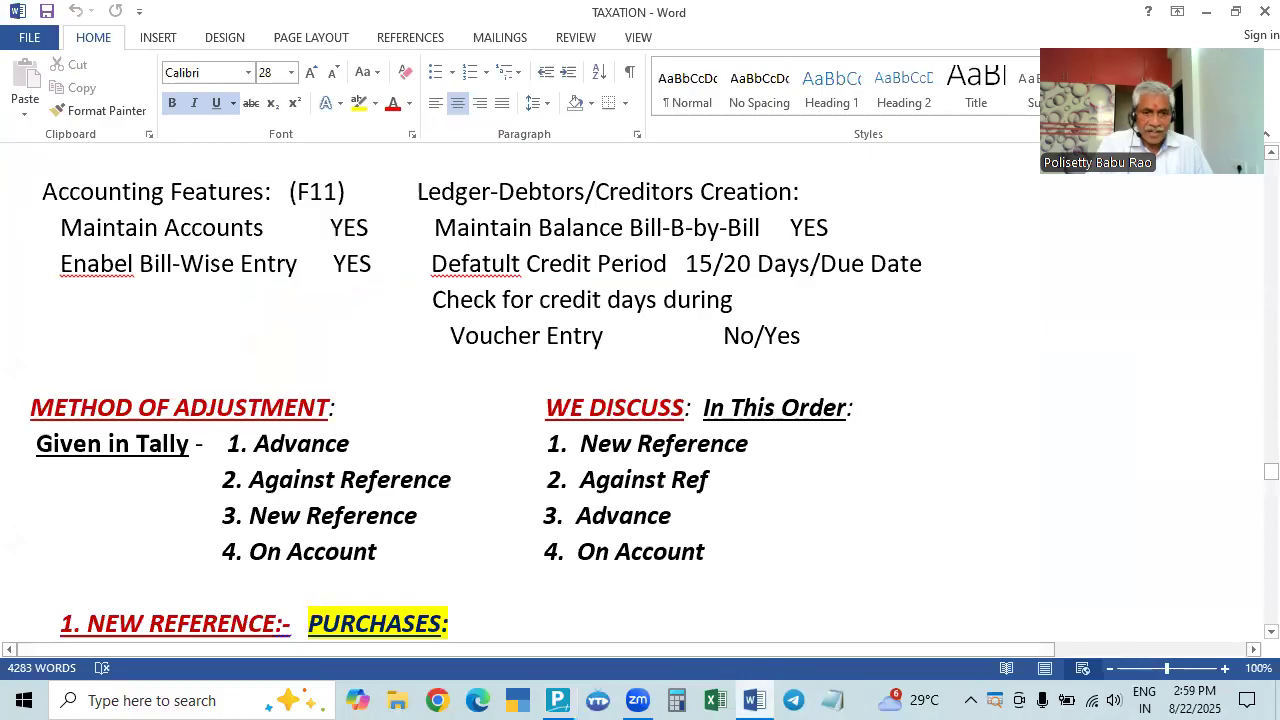
pyautogui.scroll(-3, 740, 580)
pyautogui.scroll(5, 717, 512)
pyautogui.scroll(-2, 720, 508)
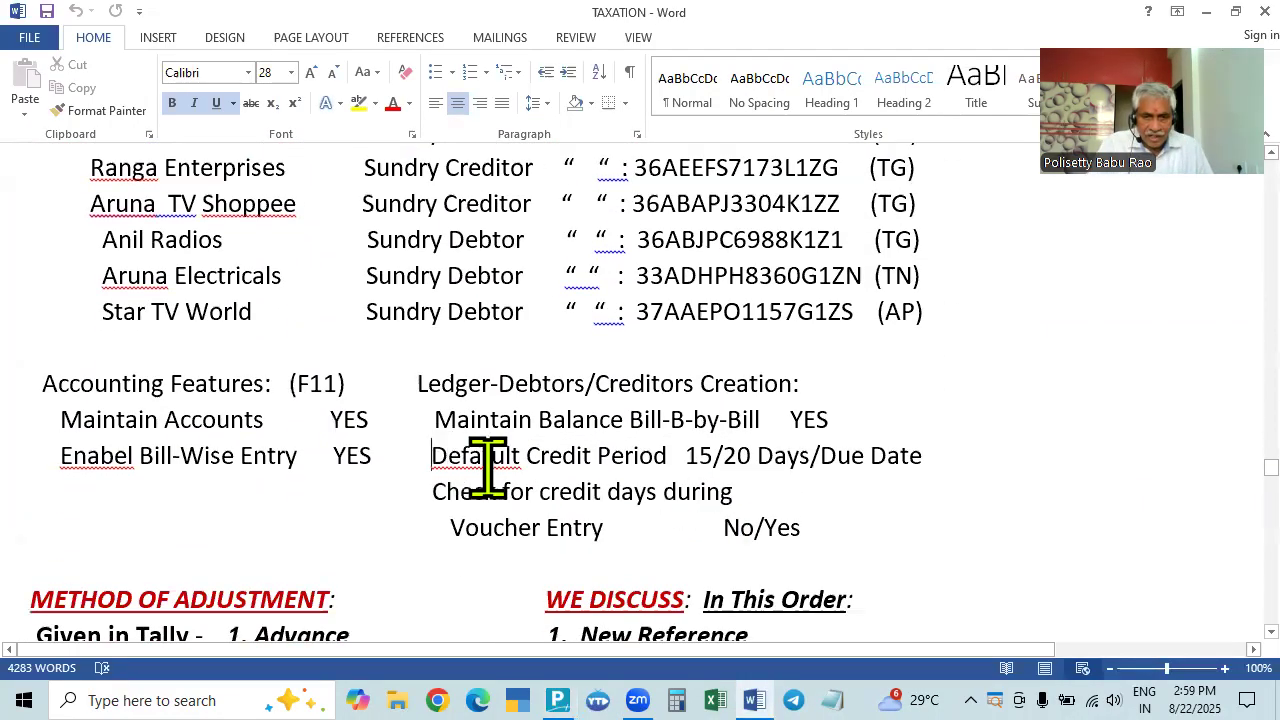
pyautogui.moveTo(489, 463); pyautogui.dragTo(712, 475)
pyautogui.click(760, 505)
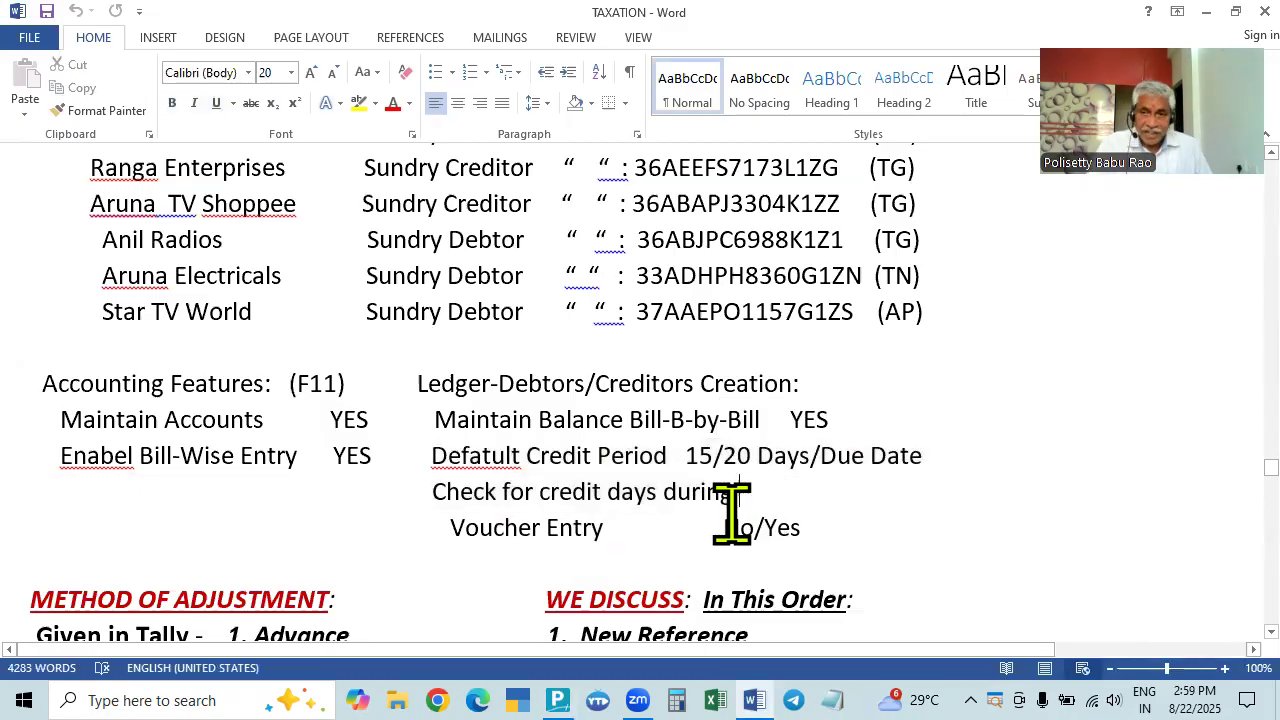
pyautogui.scroll(-1, 700, 471)
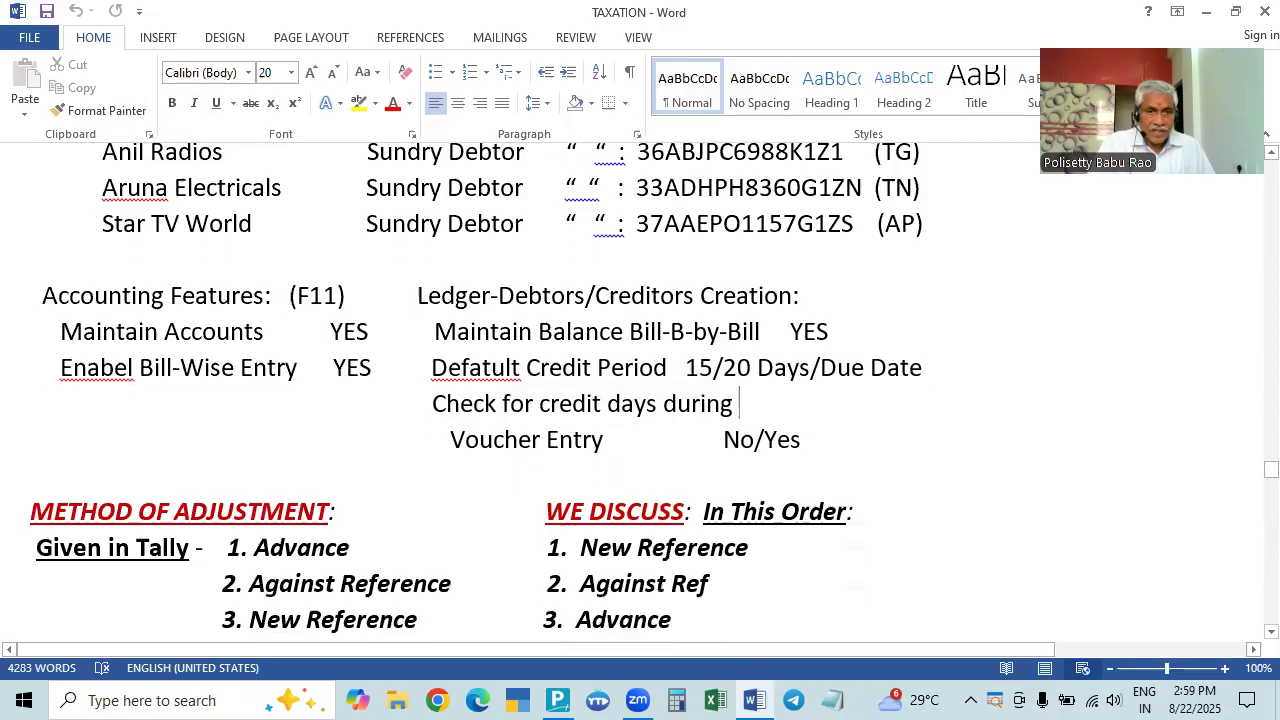
pyautogui.scroll(2, 703, 470)
pyautogui.scroll(2, 703, 471)
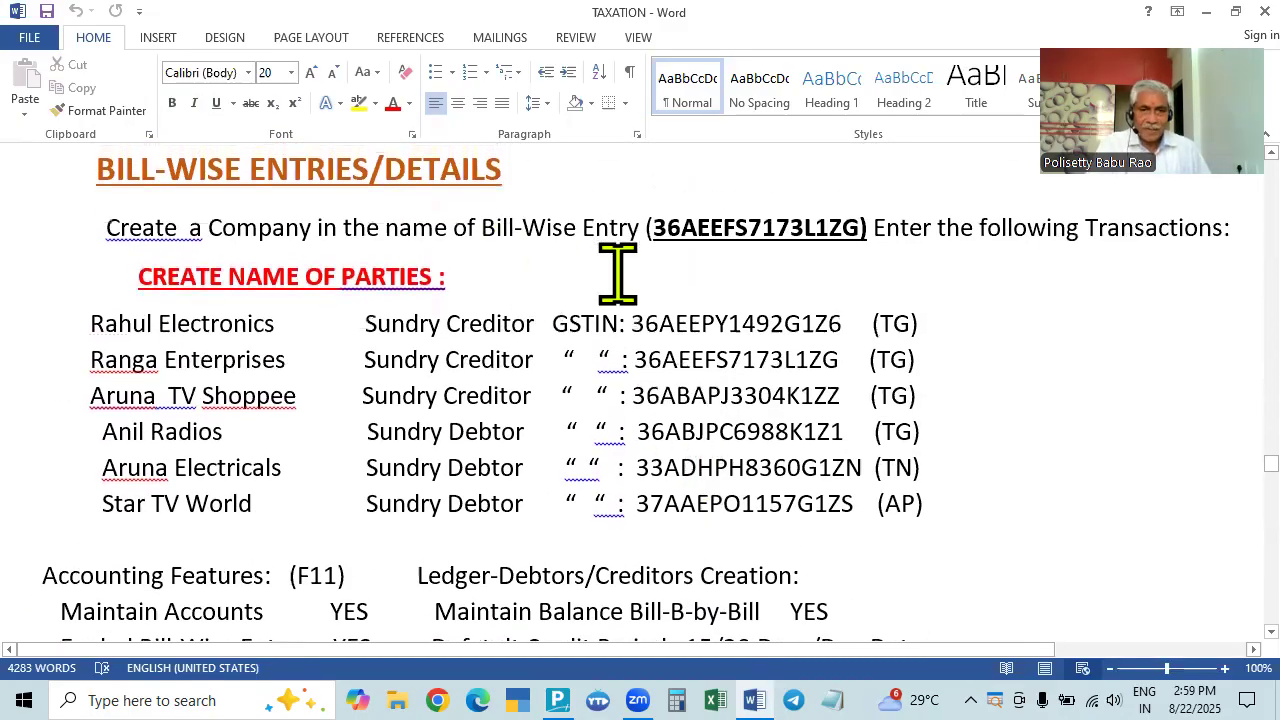
# Switch back to TallyPrime and open the company Bill-Wise Entries (25-26)
pyautogui.hotkey('alt', 'Tab')
pyautogui.hotkey('alt', 'Tab')
pyautogui.hotkey('alt', 'Tab')
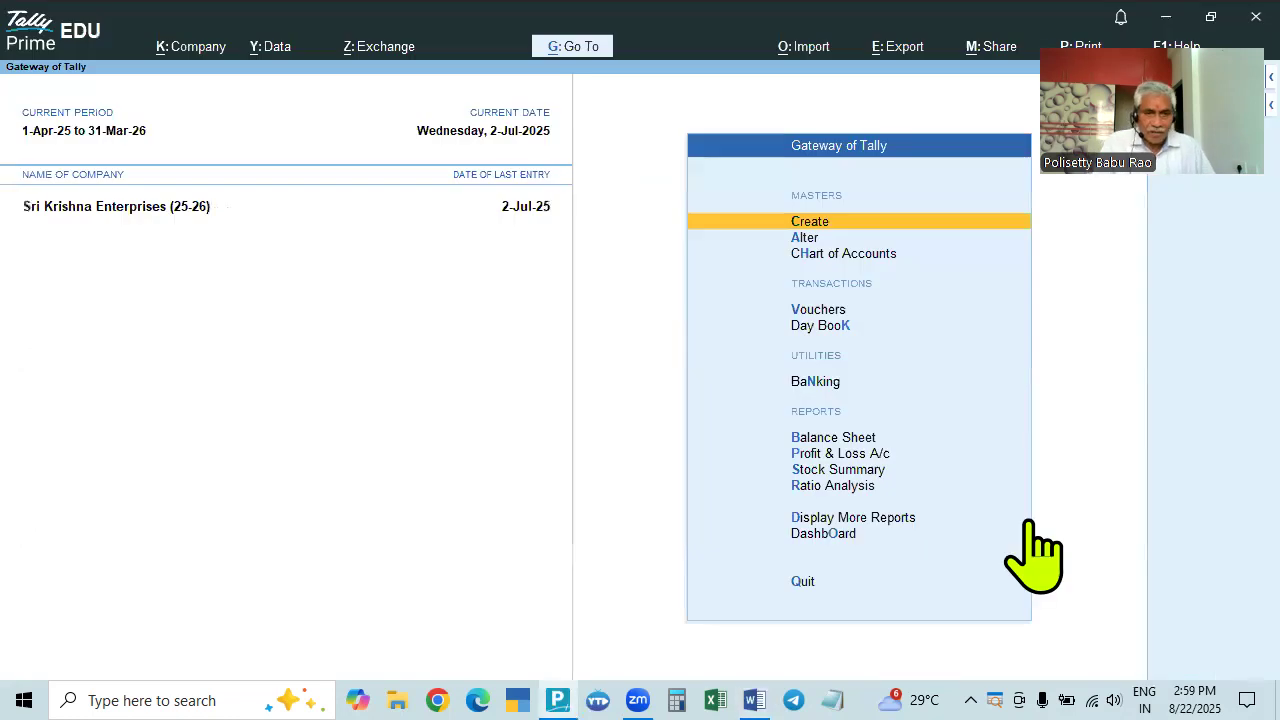
pyautogui.hotkey('ctrl', 'F3')
pyautogui.press('Return')
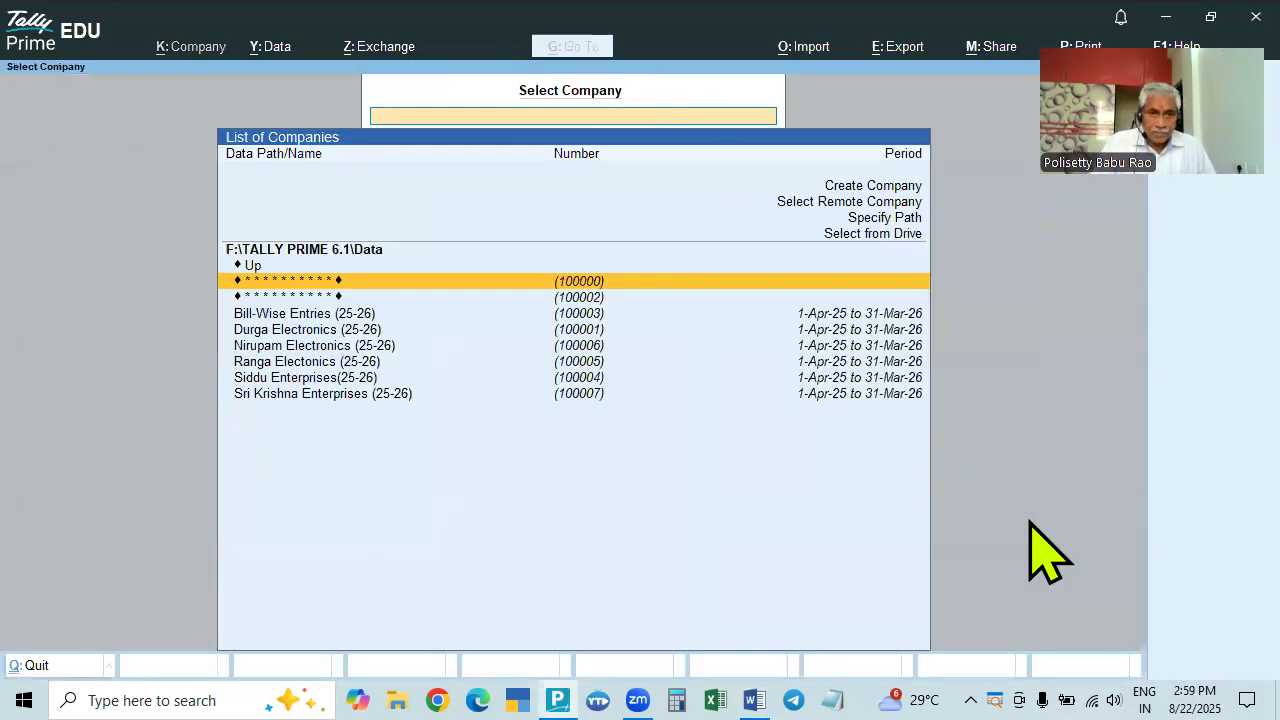
pyautogui.click(325, 314)
pyautogui.press('Return')
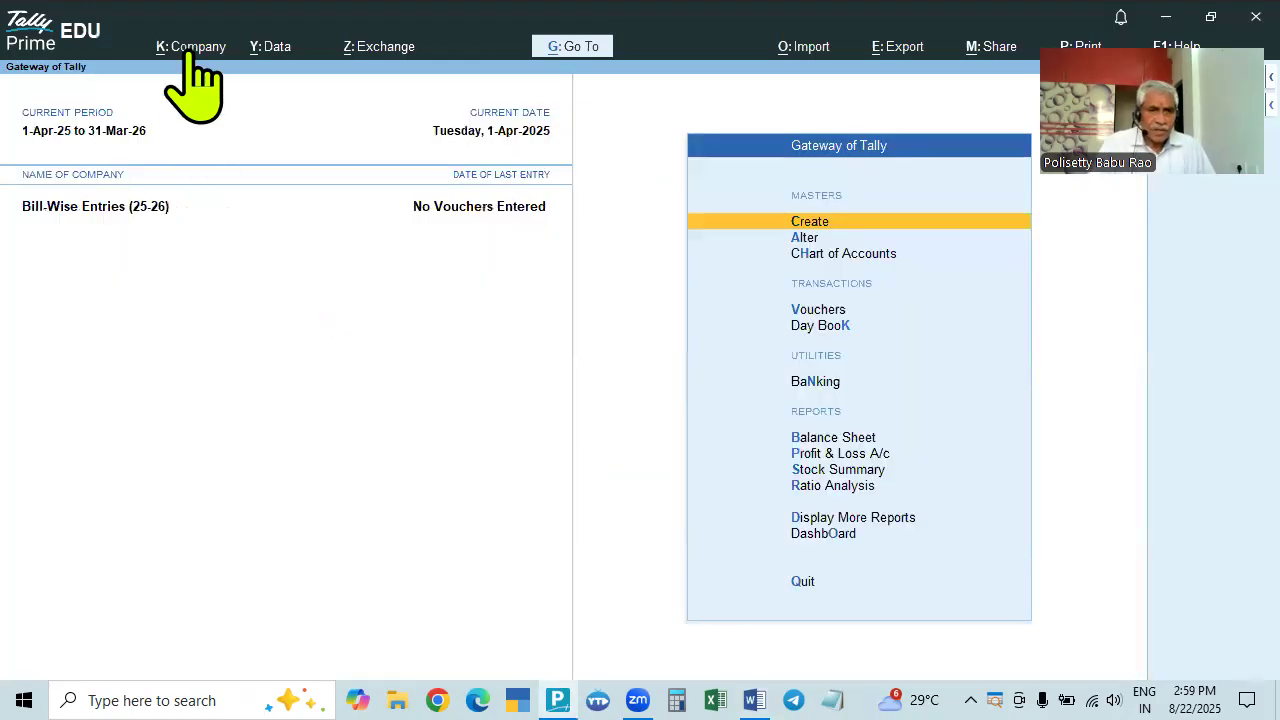
# Review the company's alteration details without changing them, and check the party and feature notes in the TAXATION Word document
pyautogui.click(188, 50)
pyautogui.click(186, 104)
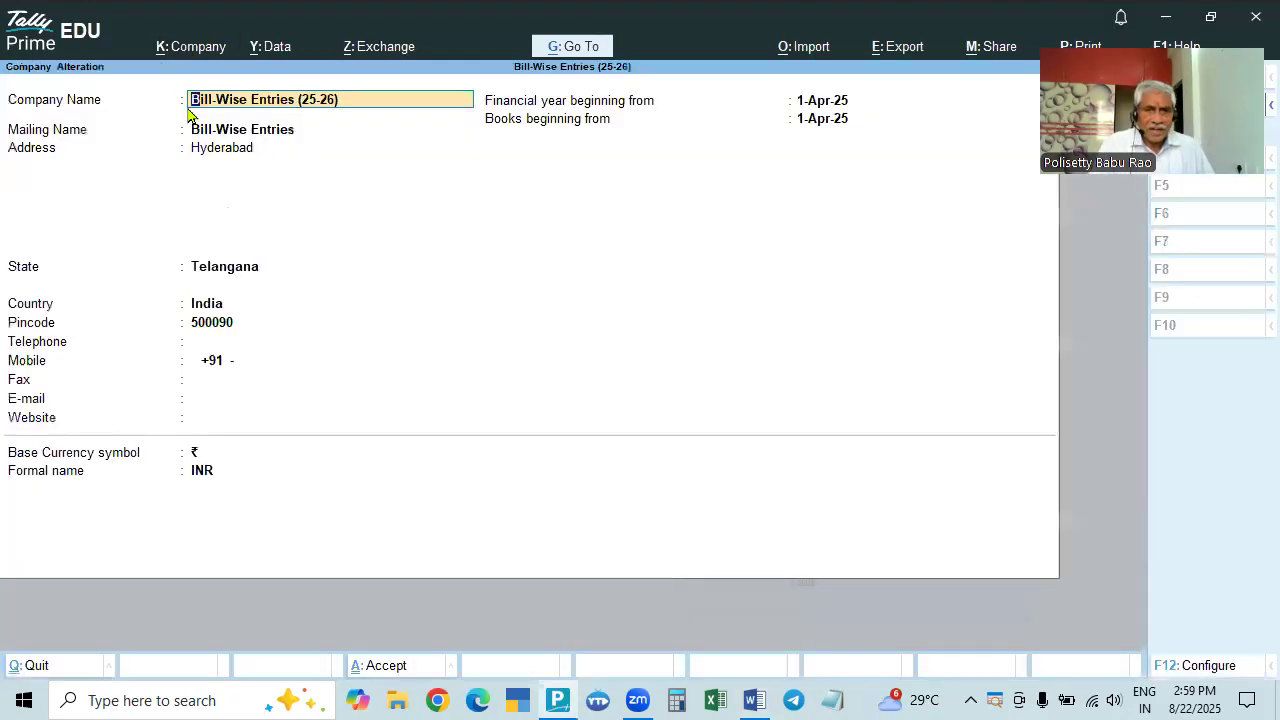
pyautogui.press('Escape')
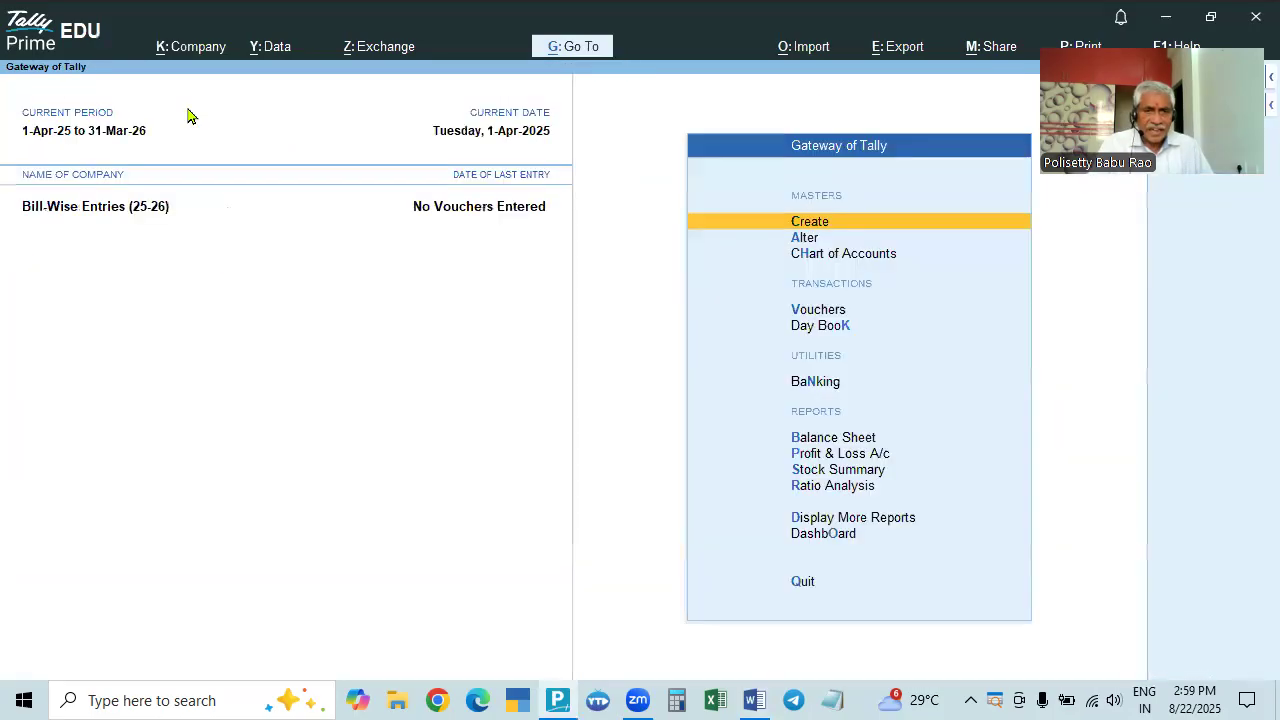
pyautogui.hotkey('alt', 'Tab')
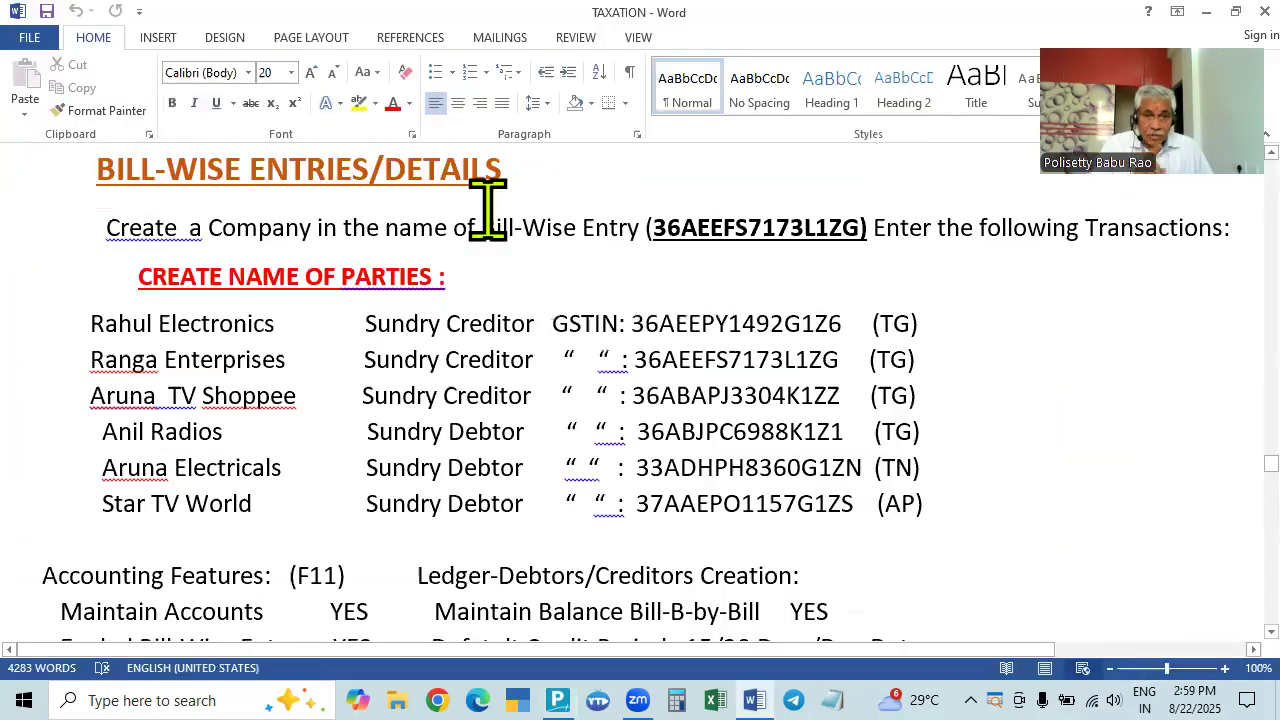
pyautogui.scroll(-3, 487, 210)
pyautogui.hotkey('alt', 'Tab')
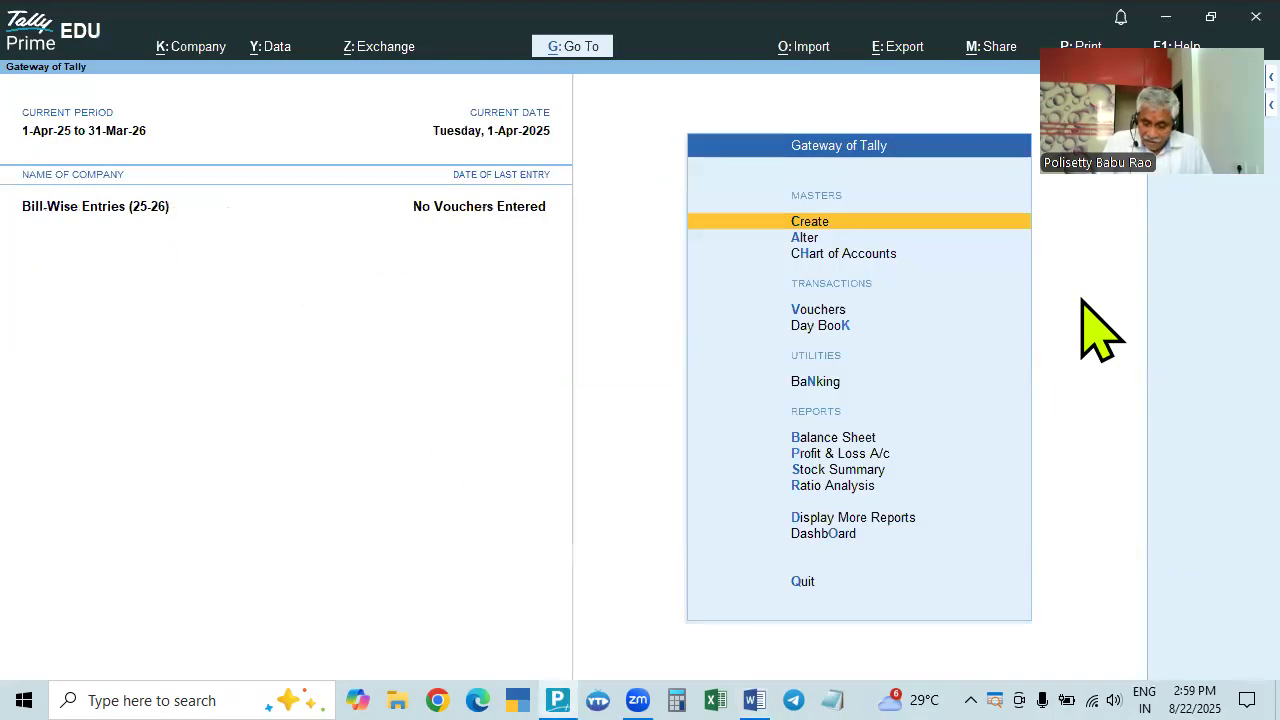
# Check the company features, keeping Enable Bill-wise entry at Yes and Enable Goods and Services Tax (GST) at No, and accept them
pyautogui.press('F11')
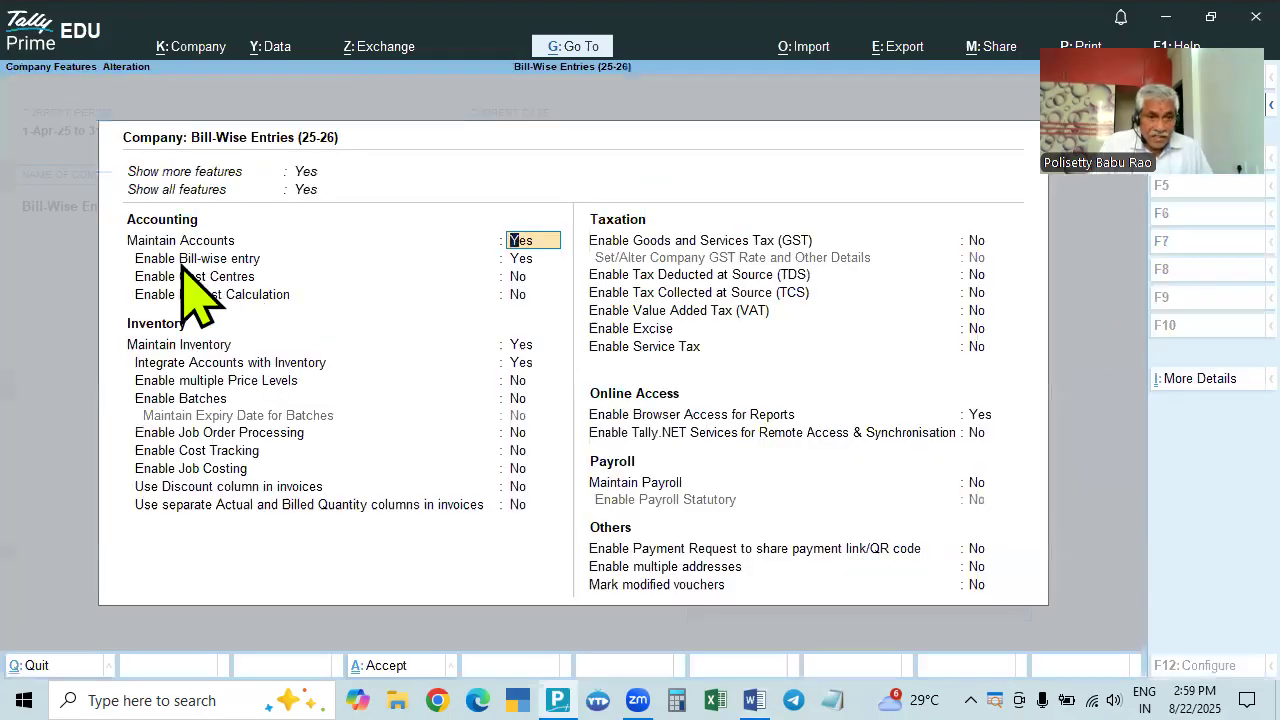
pyautogui.click(528, 262)
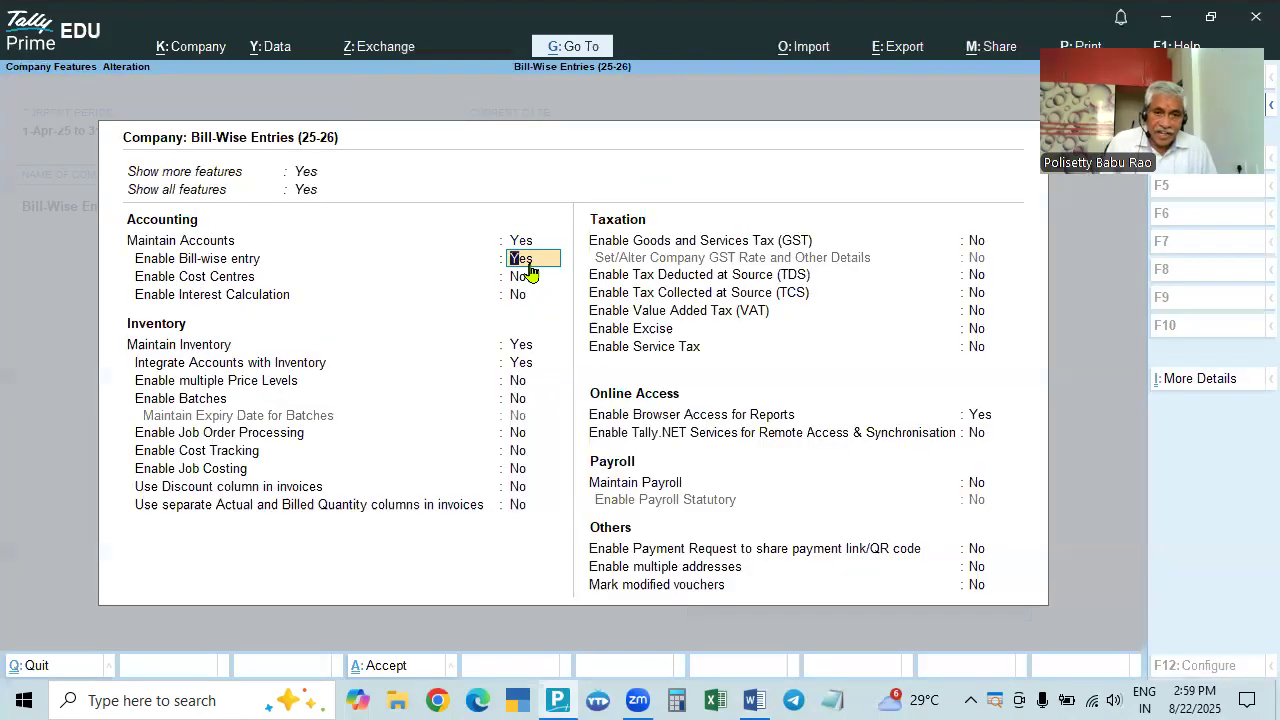
pyautogui.click(530, 275)
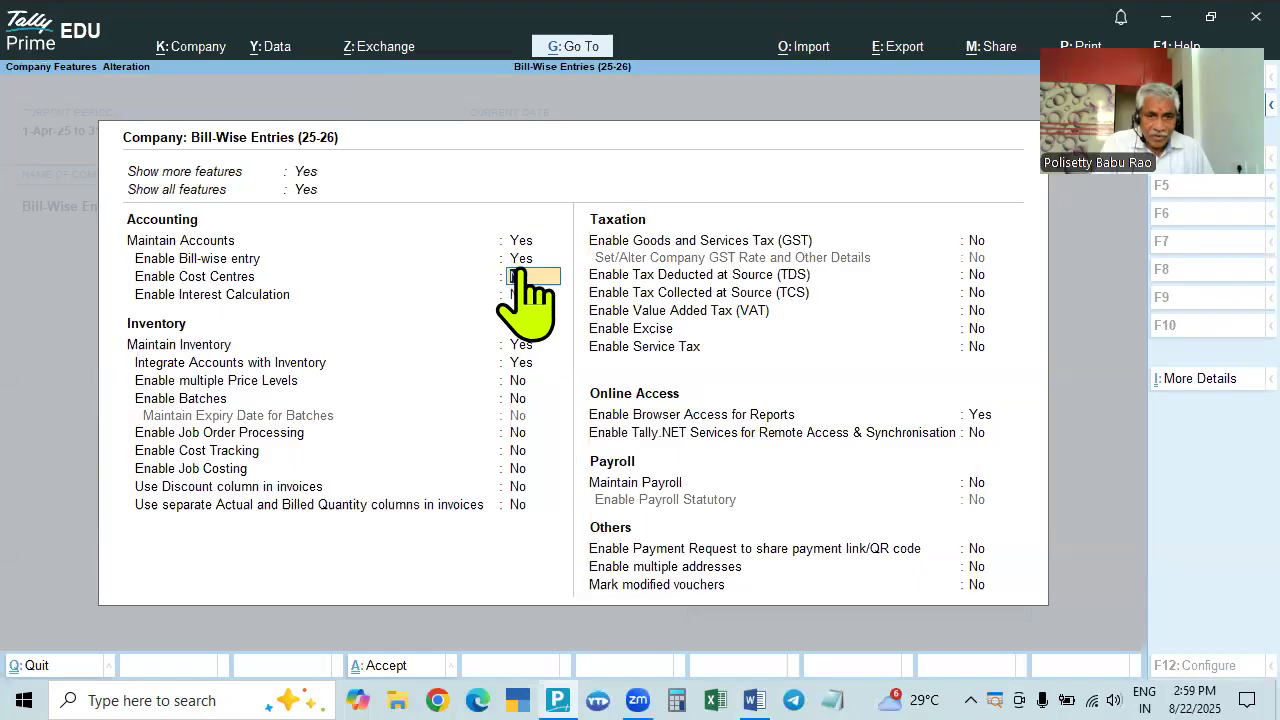
pyautogui.click(520, 265)
pyautogui.press('Return')
pyautogui.press('Return')
pyautogui.press('Return')
pyautogui.press('Return')
pyautogui.press('Return')
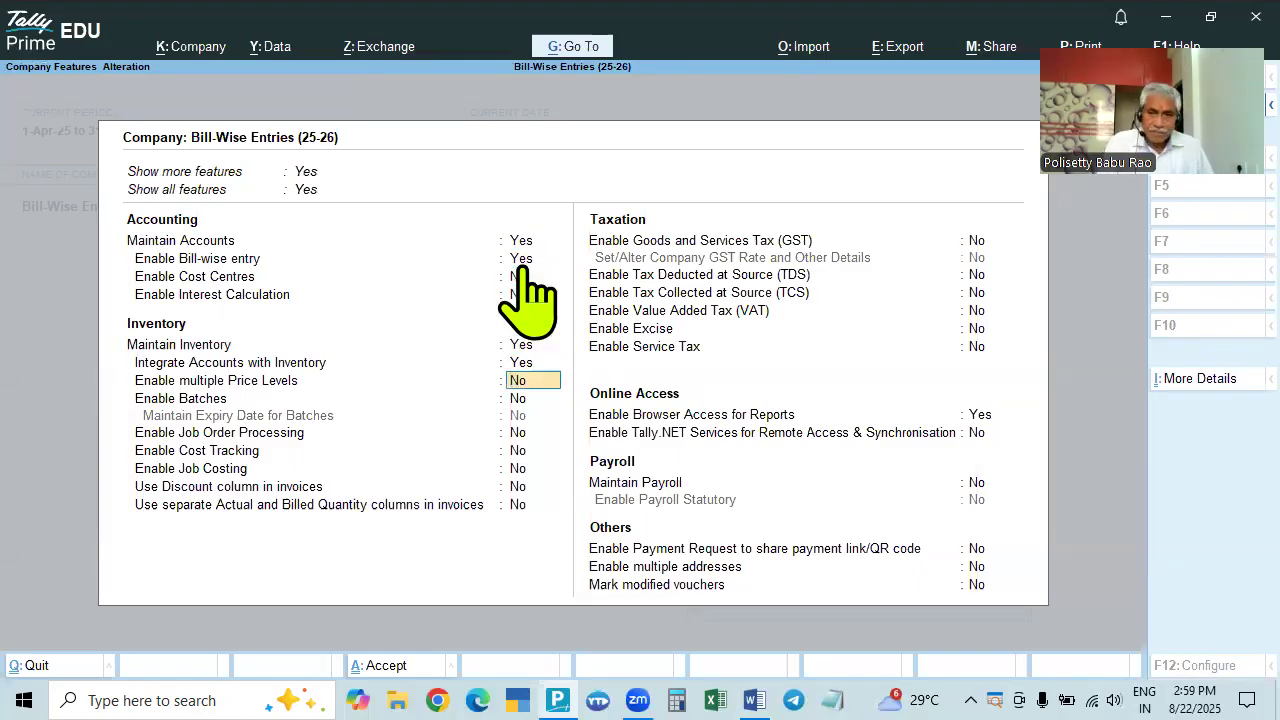
pyautogui.click(977, 243)
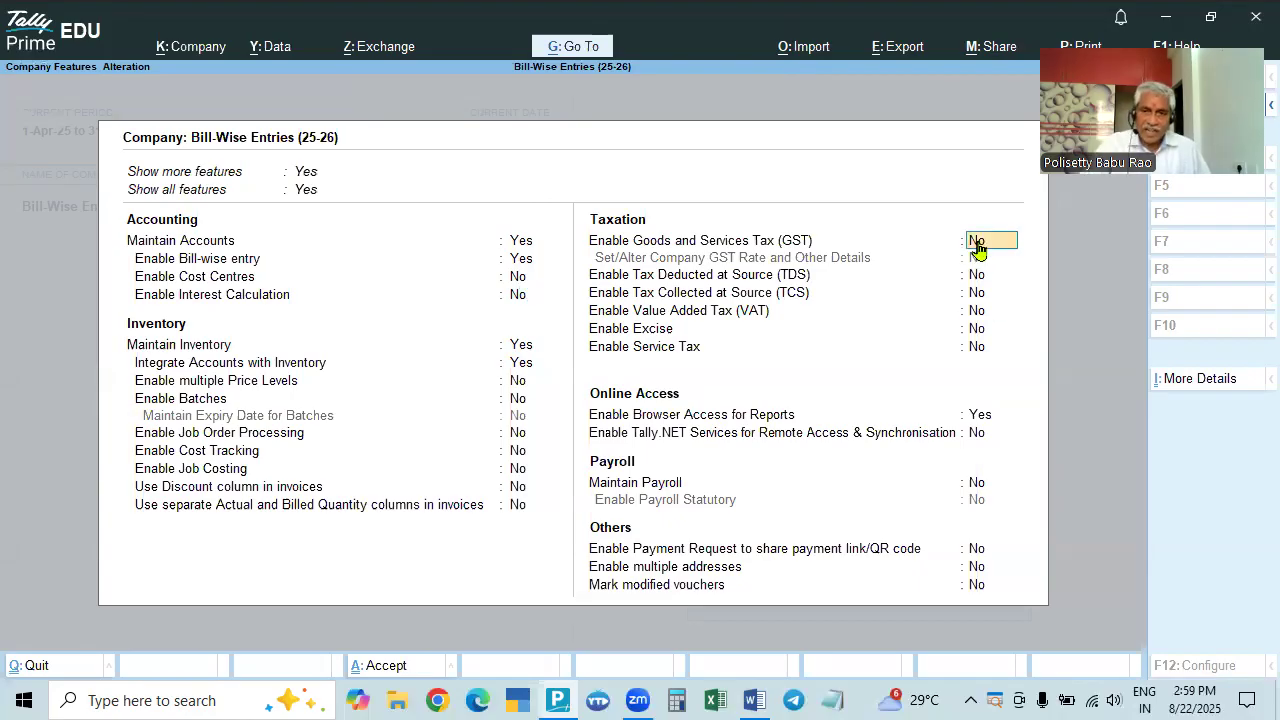
pyautogui.press('ctrl')
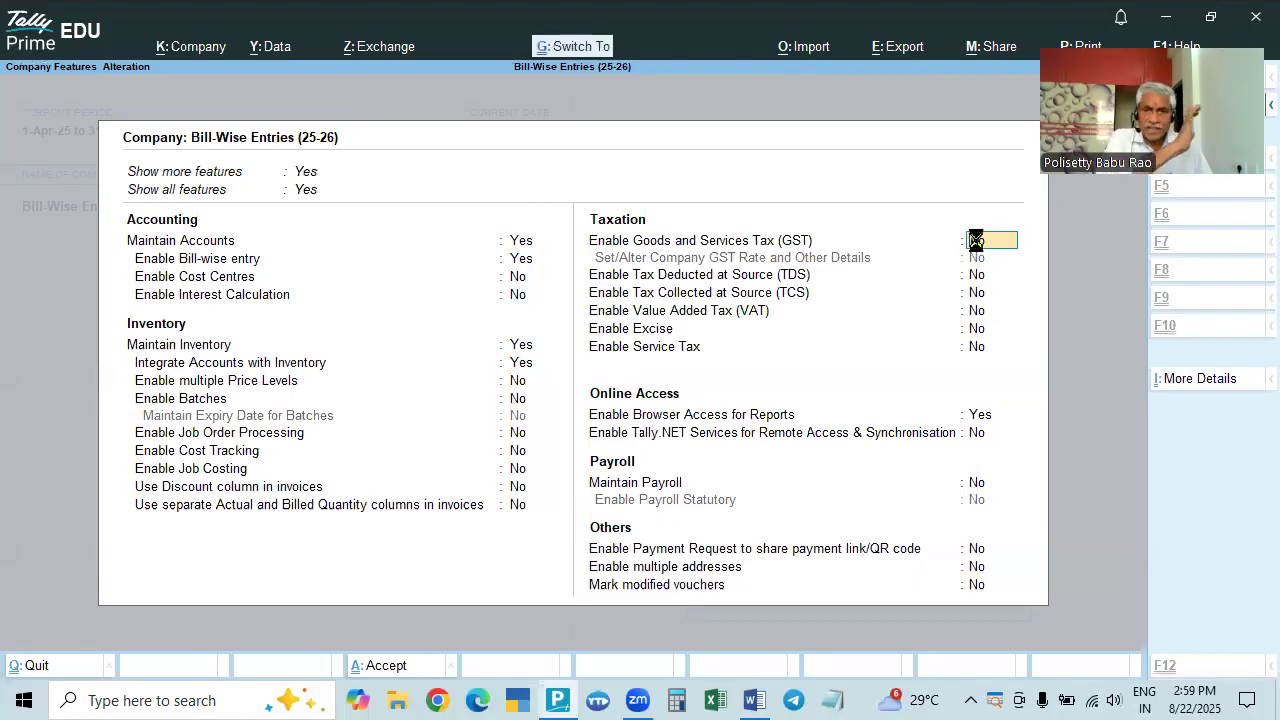
pyautogui.hotkey('ctrl', 'a')
# Check the ledger creation notes in Word, and look over the existing ledgers through Master Alteration in TallyPrime
pyautogui.hotkey('alt', 'Tab')
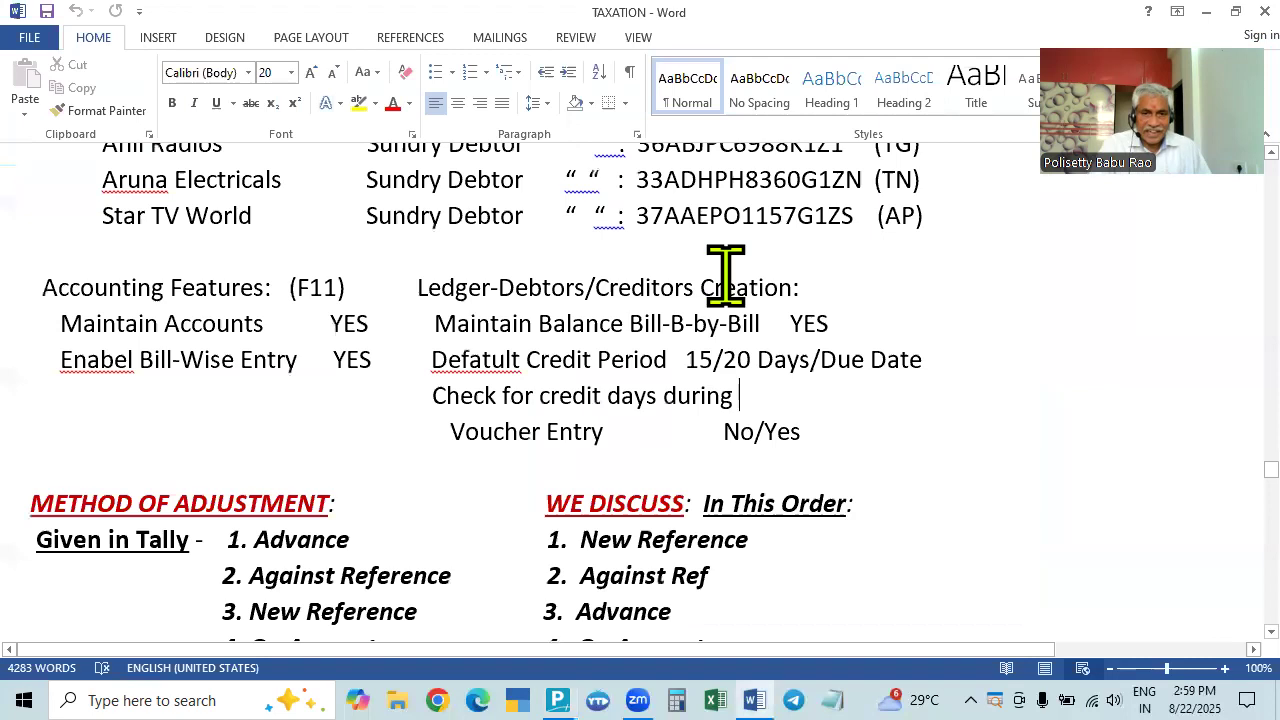
pyautogui.hotkey('alt', 'Tab')
pyautogui.press('Down')
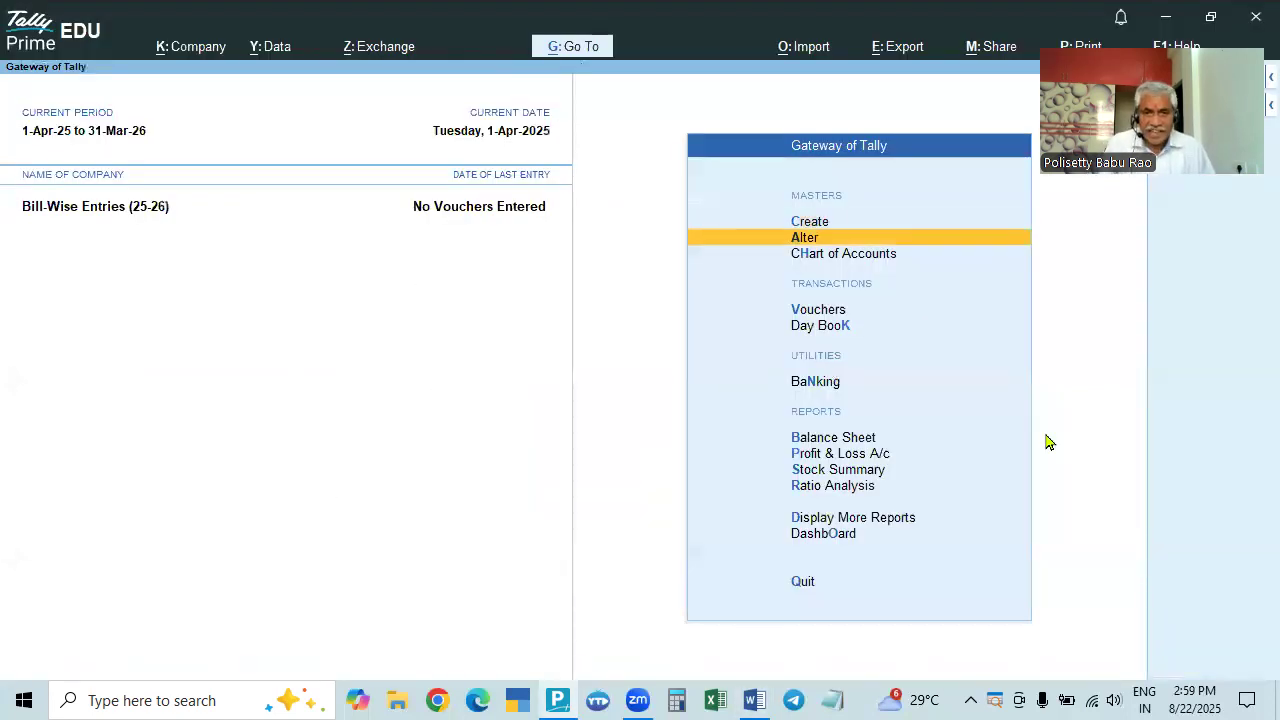
pyautogui.press('Return')
pyautogui.press('Down')
pyautogui.press('Return')
pyautogui.press('Escape')
pyautogui.press('Down')
pyautogui.press('Down')
pyautogui.press('Down')
pyautogui.press('Down')
pyautogui.press('Down')
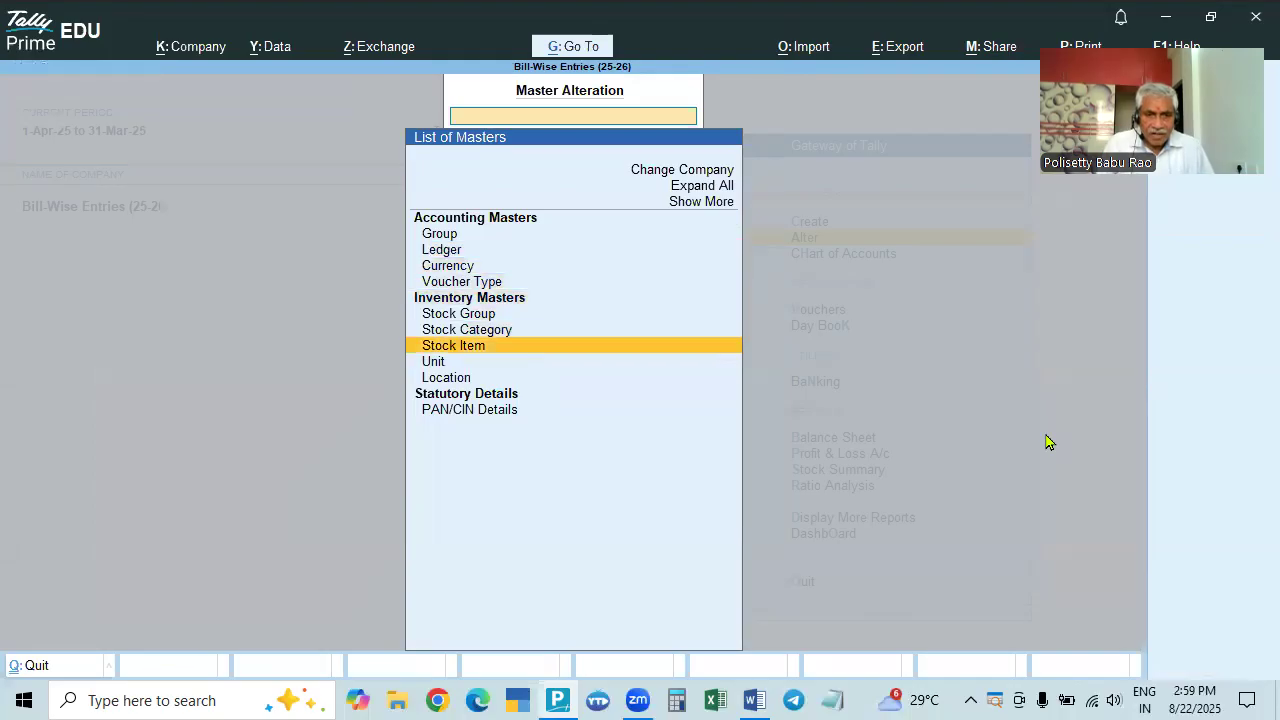
# Read further through the bill-wise notes in Word, and view the company's list of stock items for alteration in TallyPrime
pyautogui.hotkey('alt', 'Tab')
pyautogui.scroll(-7, 911, 513)
pyautogui.scroll(3, 911, 513)
pyautogui.scroll(5, 911, 513)
pyautogui.hotkey('alt', 'Tab')
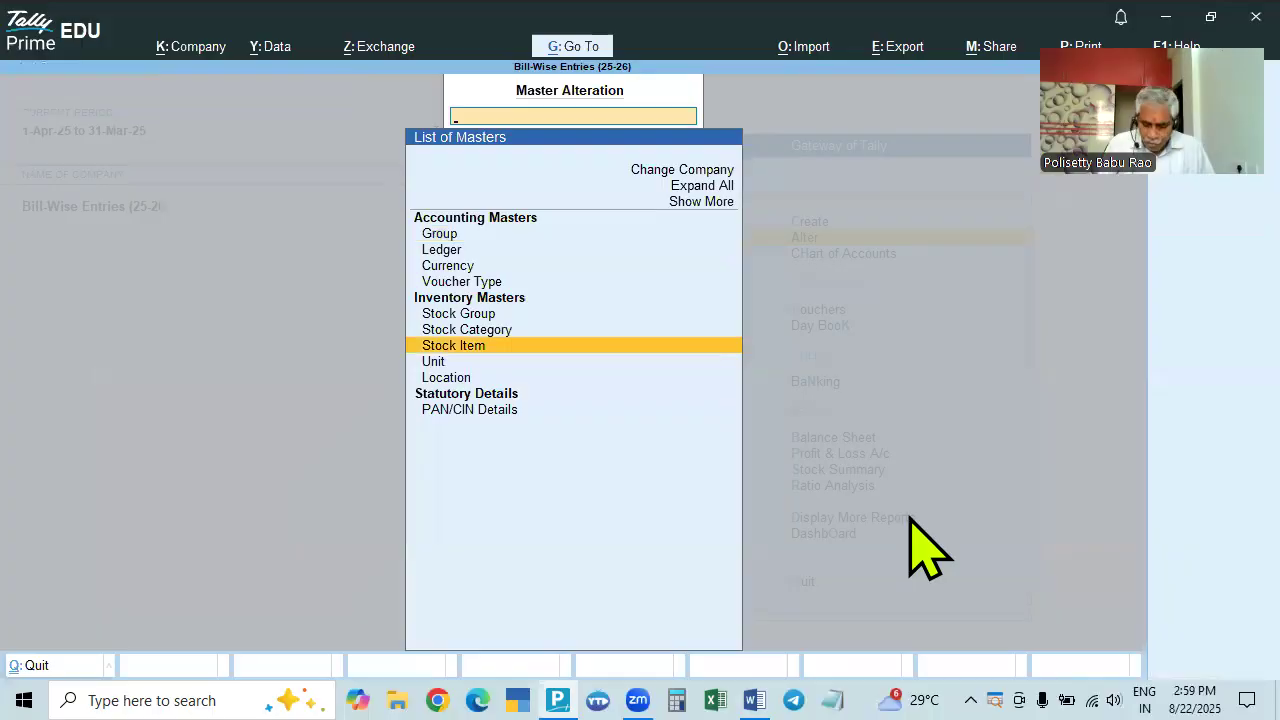
pyautogui.press('Return')
pyautogui.press('Down')
pyautogui.press('Down')
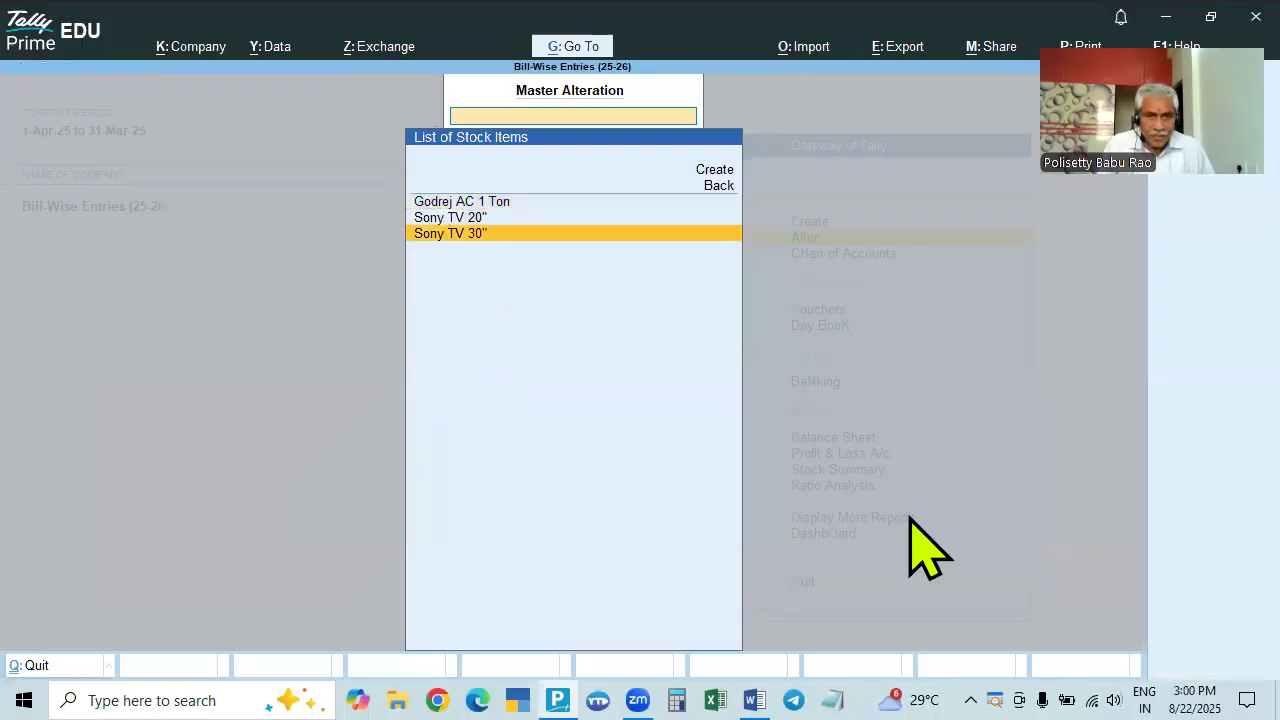
# Look at the stock group masters under Master Alteration, and return to the list of stock items at Sony TV 20"
pyautogui.press('Escape')
pyautogui.press('Up')
pyautogui.press('Up')
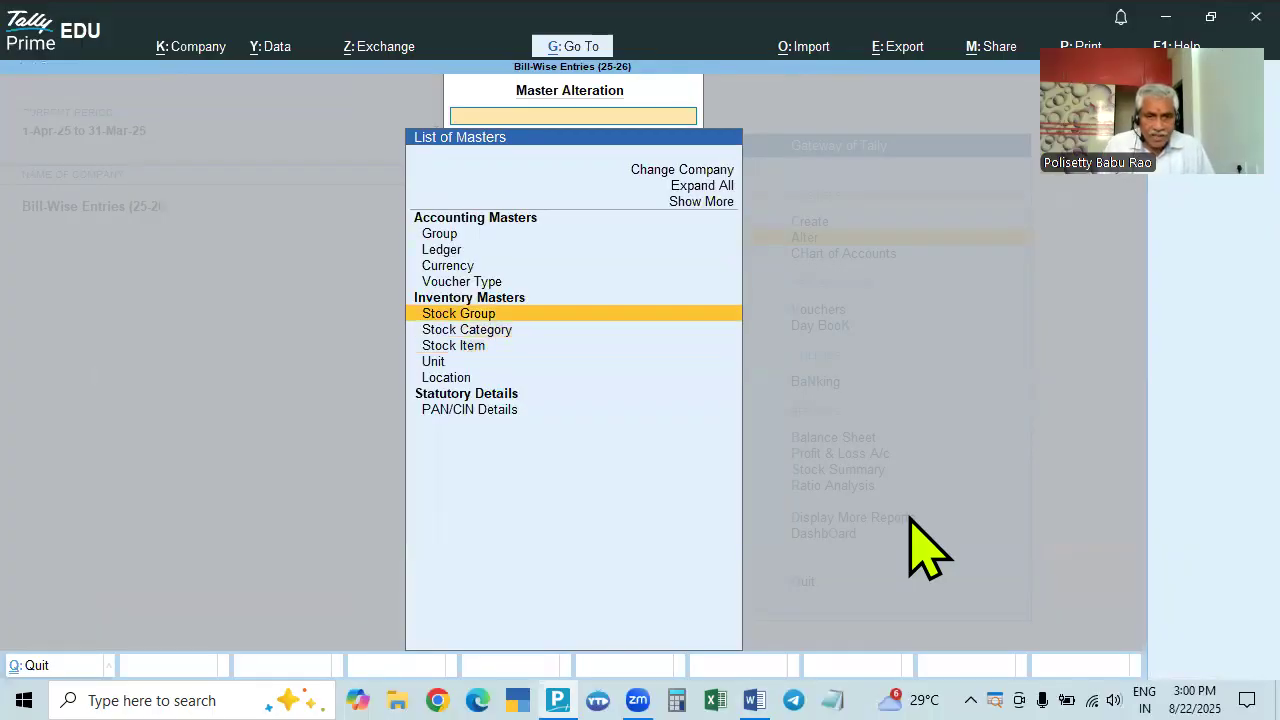
pyautogui.press('Return')
pyautogui.press('Escape')
pyautogui.press('Down')
pyautogui.press('Down')
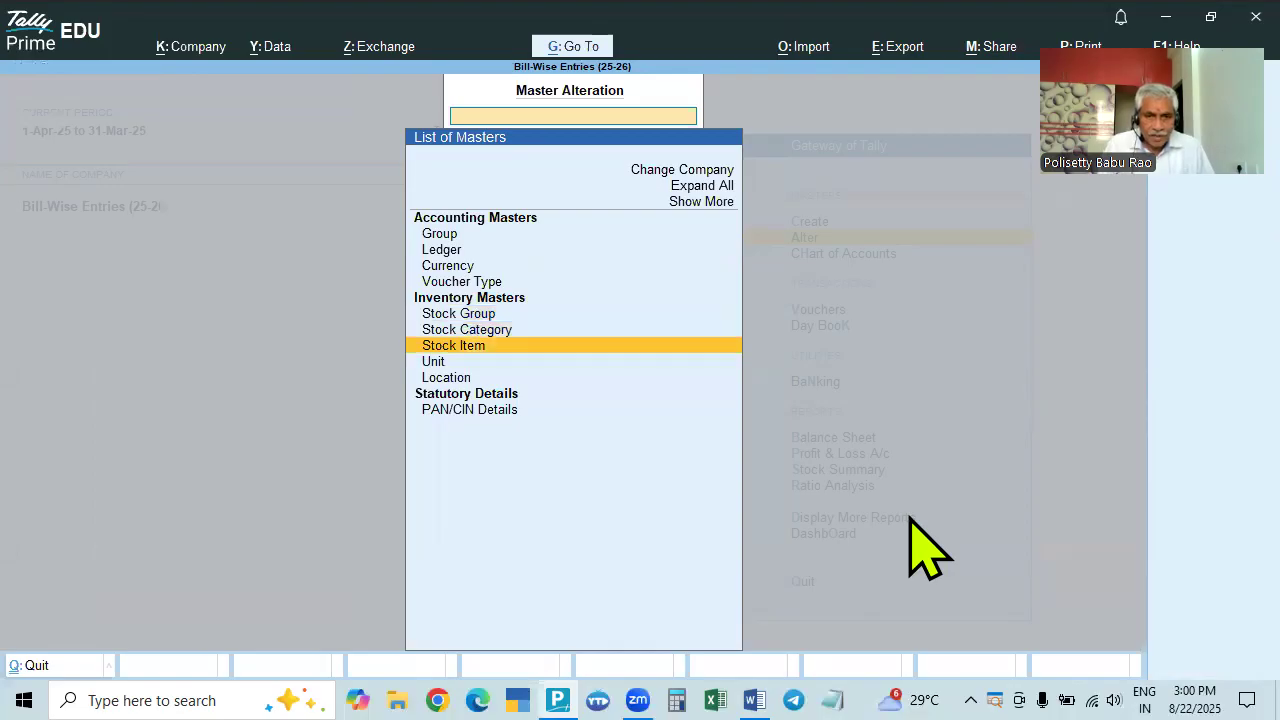
pyautogui.press('Return')
pyautogui.press('Down')
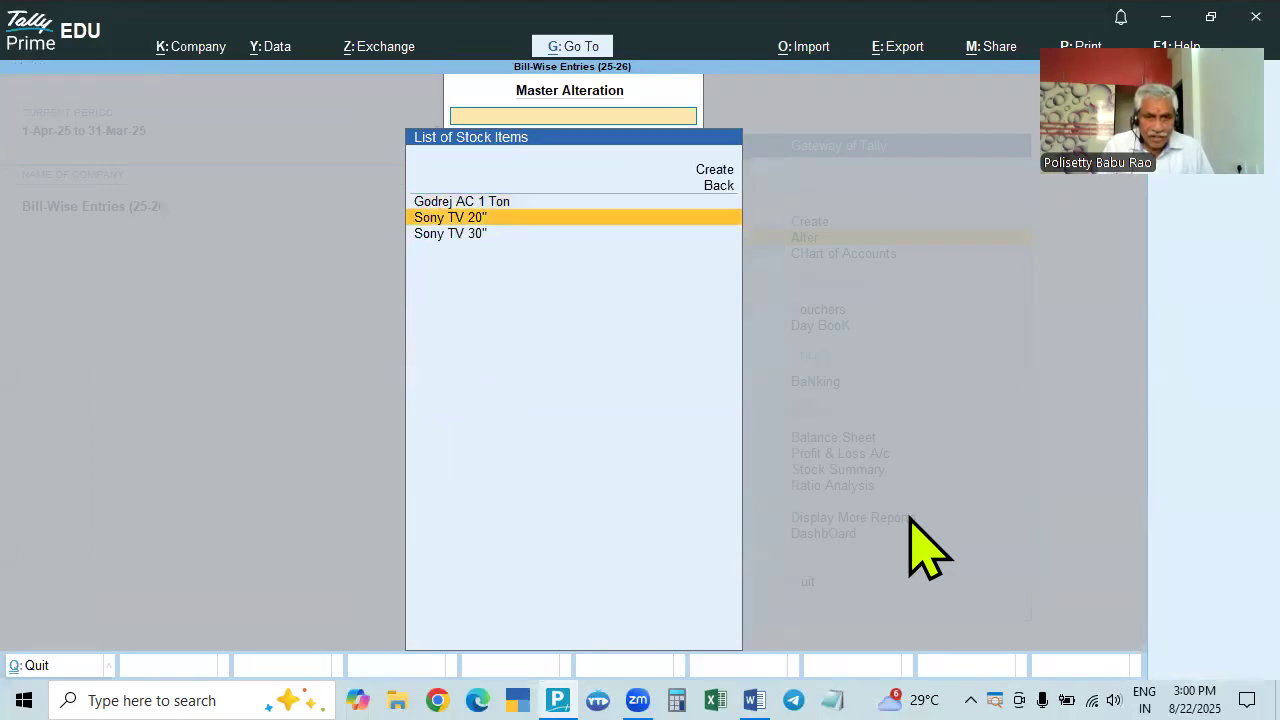
# Look over the stock items and the stock groups available under Master Alteration
pyautogui.press('Down')
pyautogui.press('Up')
pyautogui.press('Up')
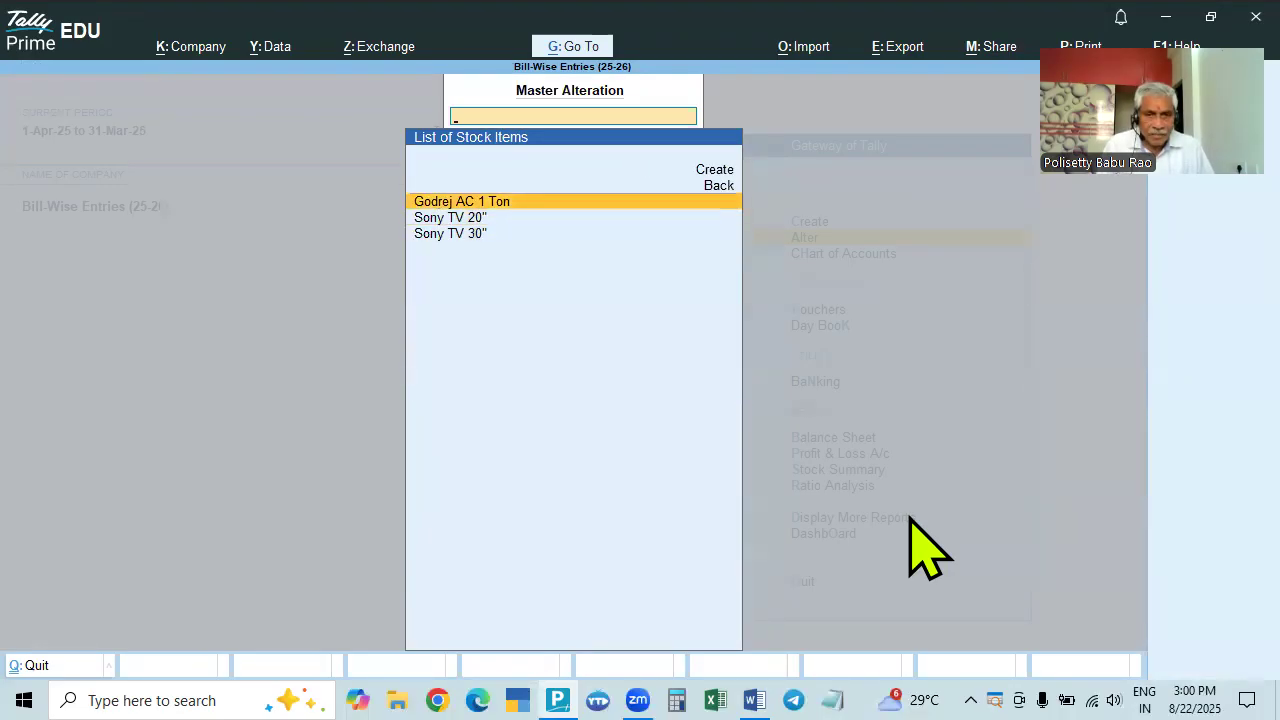
pyautogui.press('Escape')
pyautogui.press('Up')
pyautogui.press('Return')
pyautogui.press('Escape')
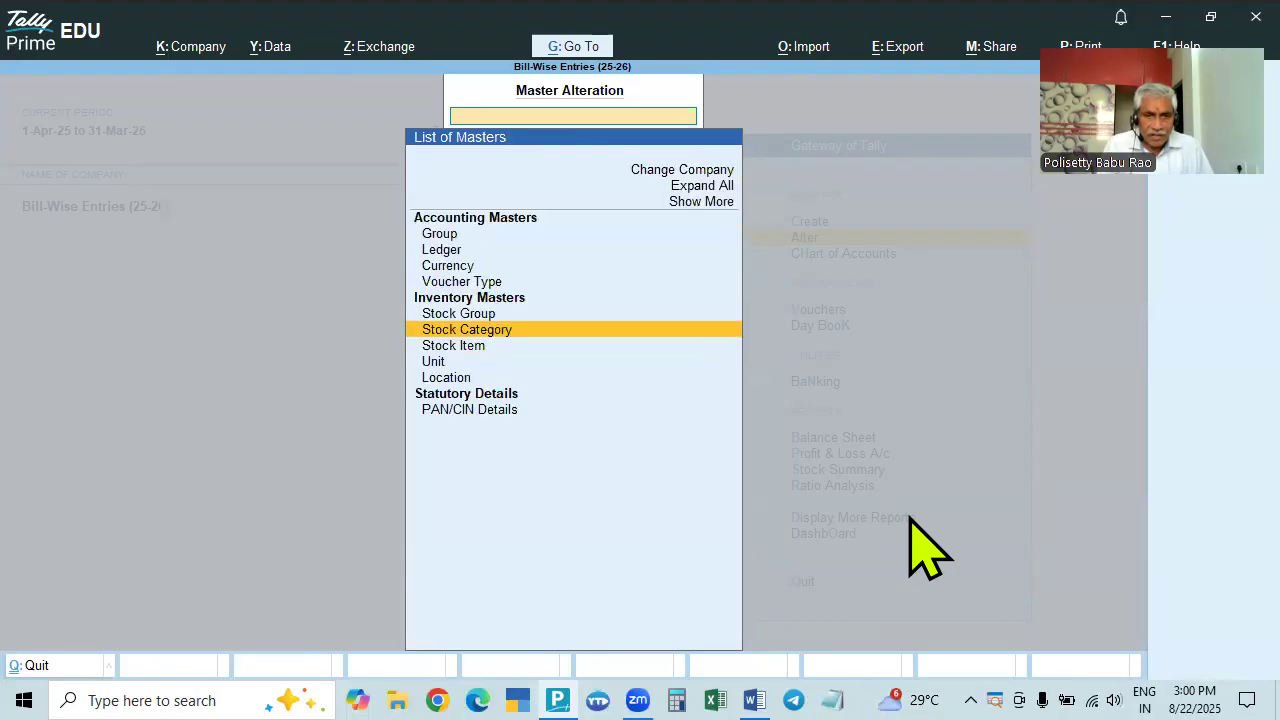
pyautogui.press('Up')
pyautogui.press('Return')
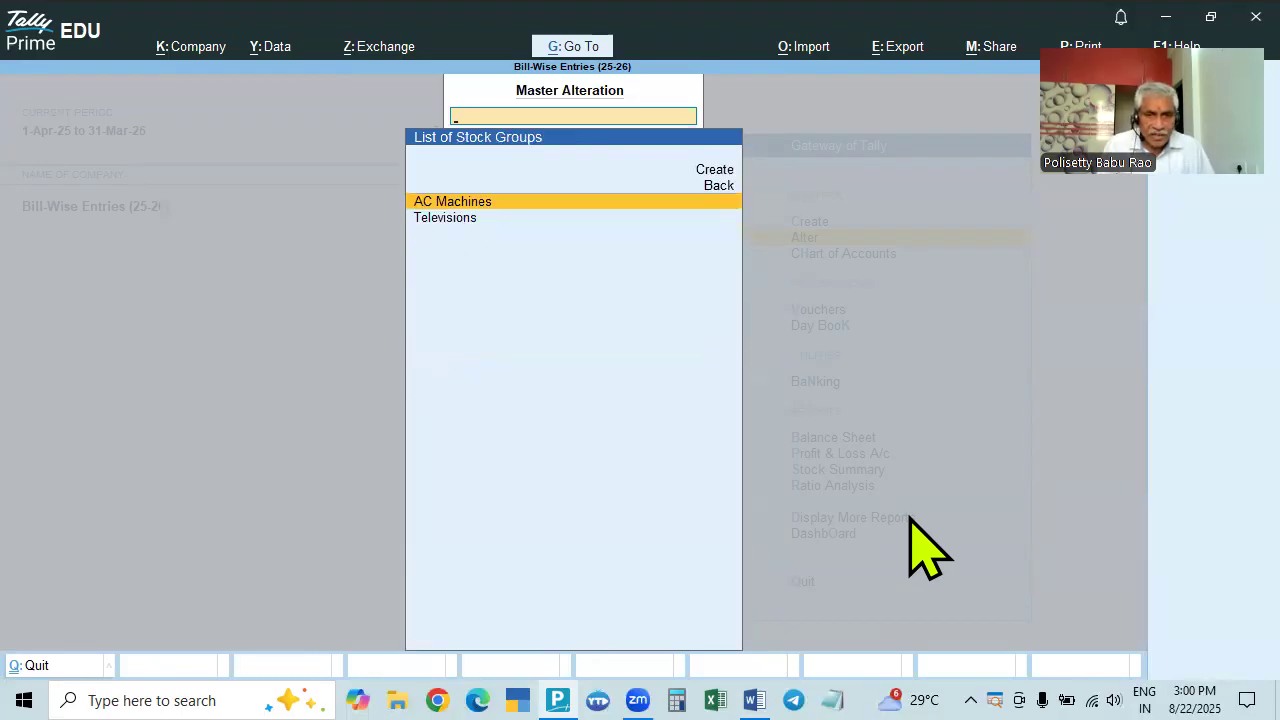
pyautogui.press('Down')
pyautogui.press('Escape')
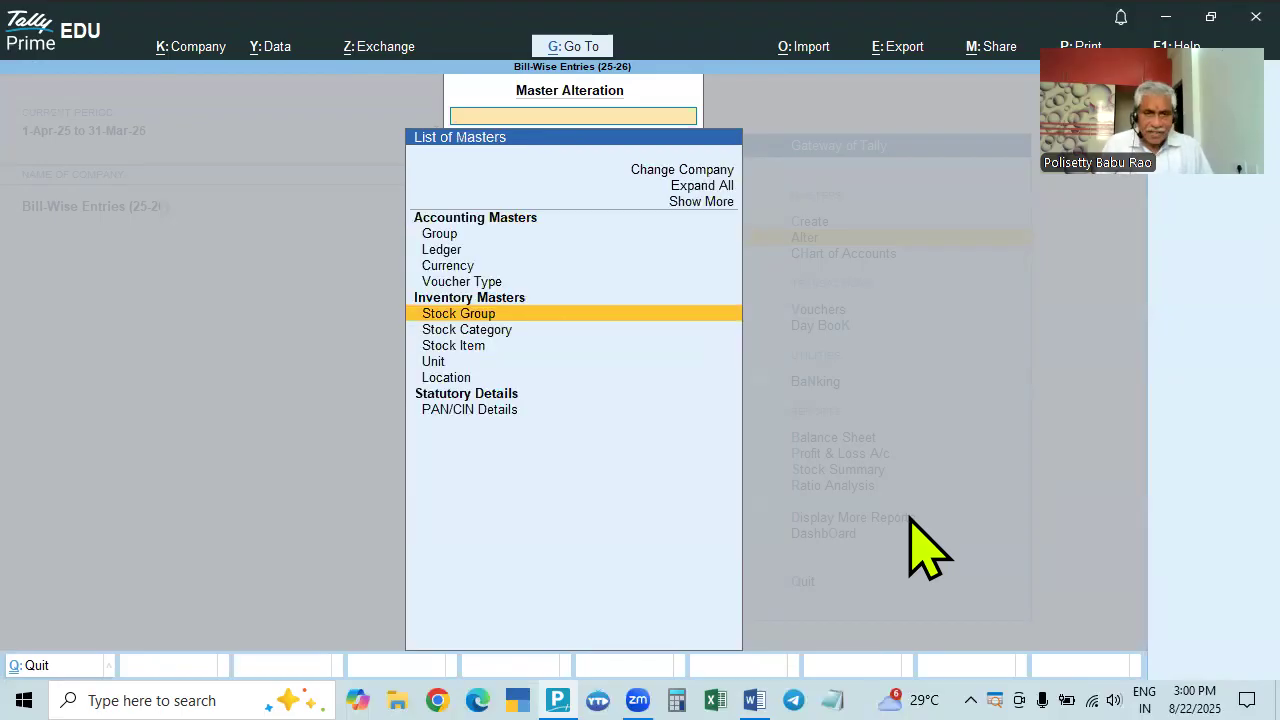
# Open the Anil Radios (D) ledger for alteration, view its bill-by-bill setting, and leave it
pyautogui.press('Up')
pyautogui.press('Up')
pyautogui.press('Up')
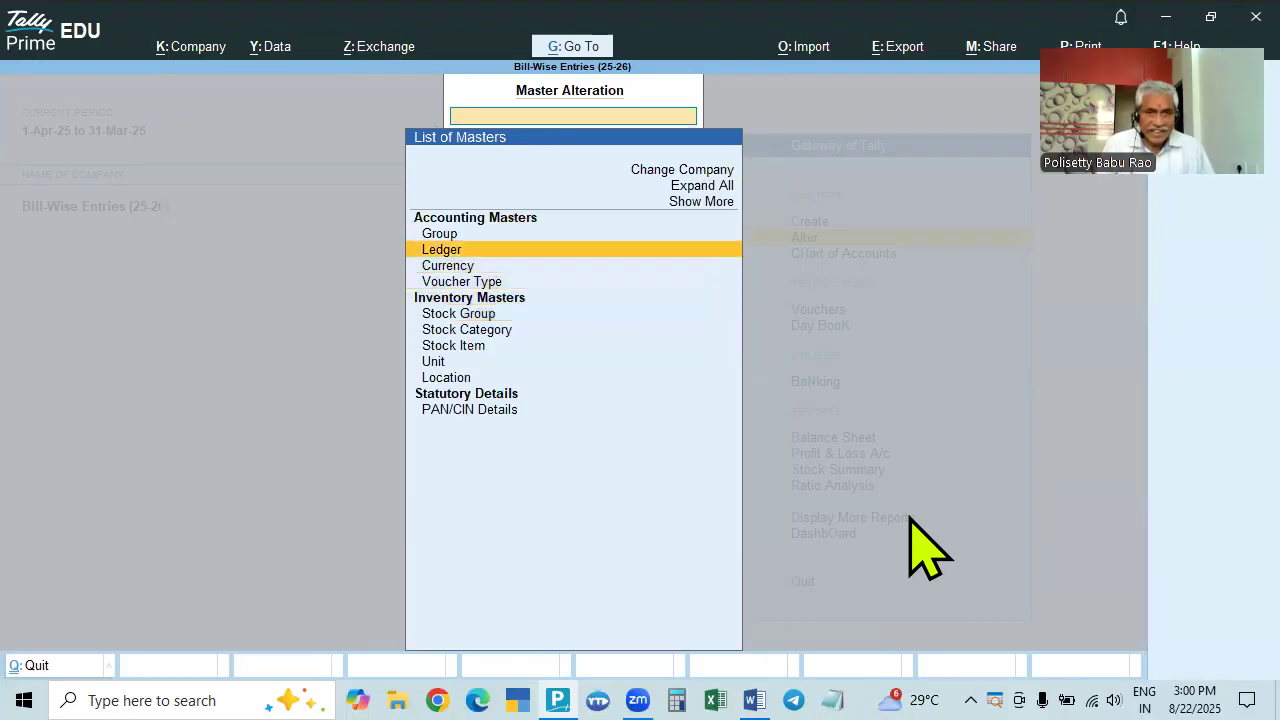
pyautogui.press('Return')
pyautogui.press('Down')
pyautogui.press('Up')
pyautogui.press('Return')
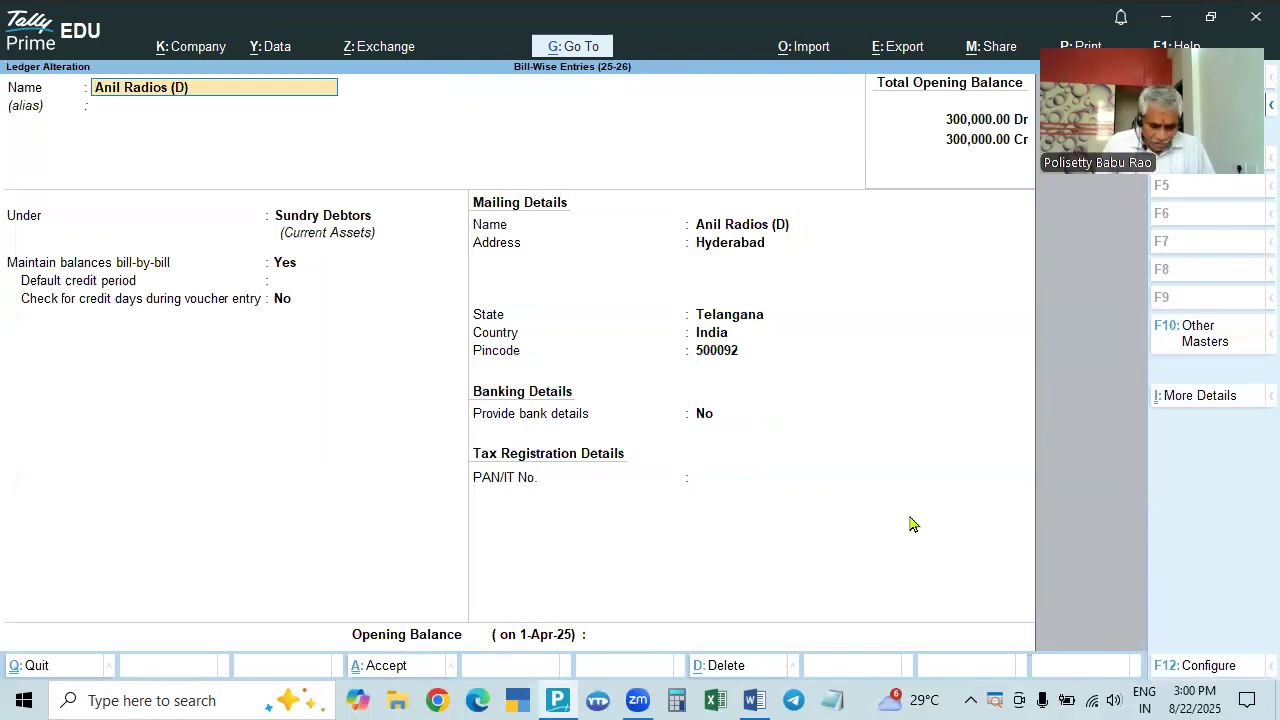
pyautogui.press('Escape')
# Check the Aruna TV Shoppee (C) ledger's Maintain balances bill-by-bill setting and its ledger configuration, and leave the ledger
pyautogui.press('Down')
pyautogui.press('Down')
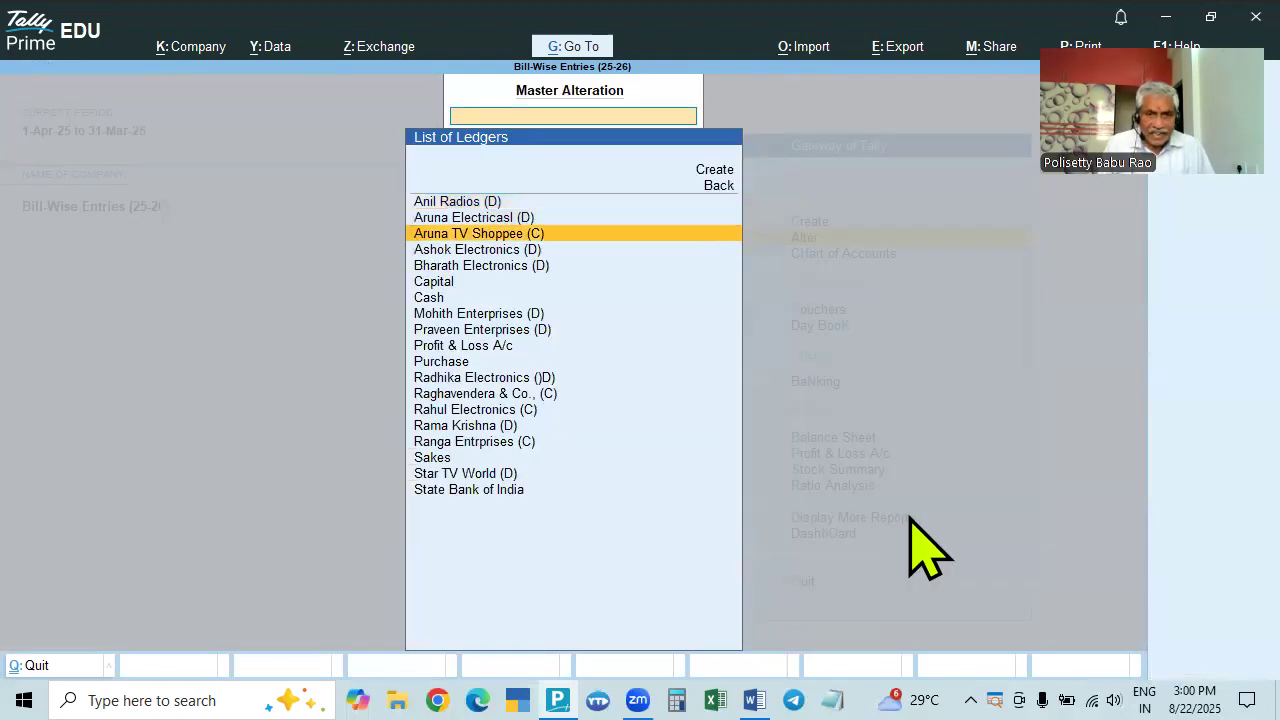
pyautogui.press('Return')
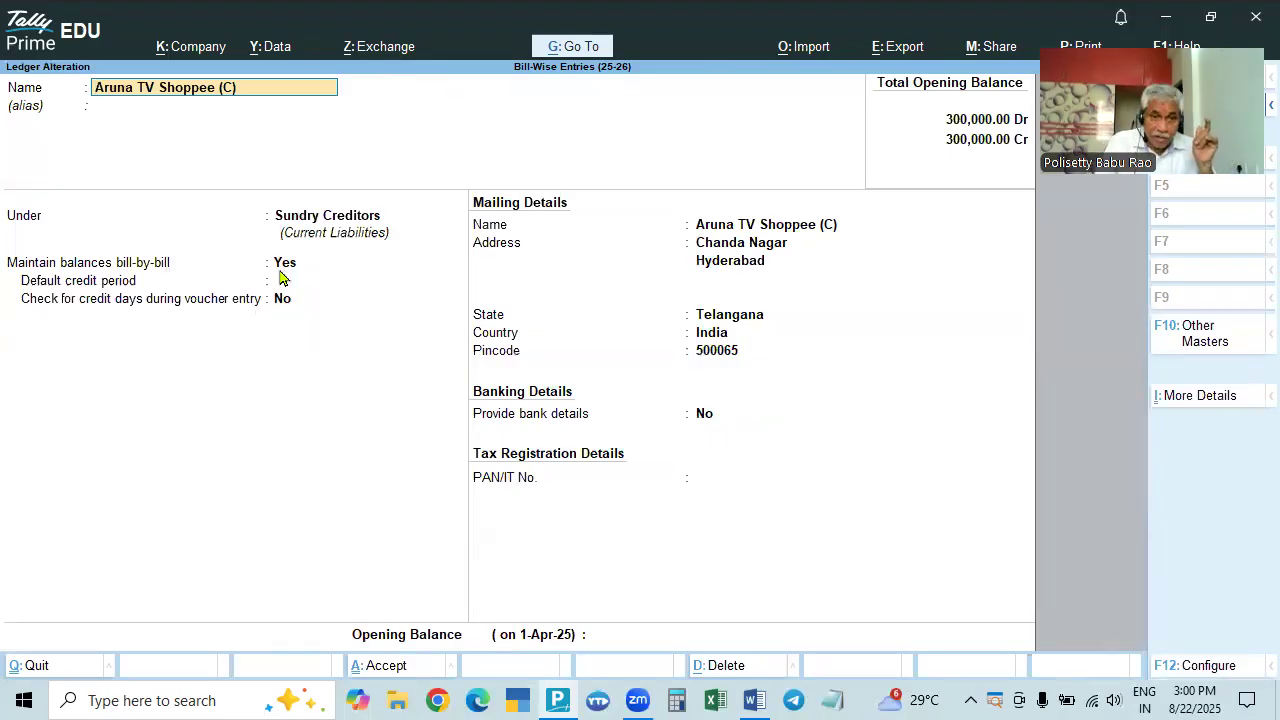
pyautogui.press('F12')
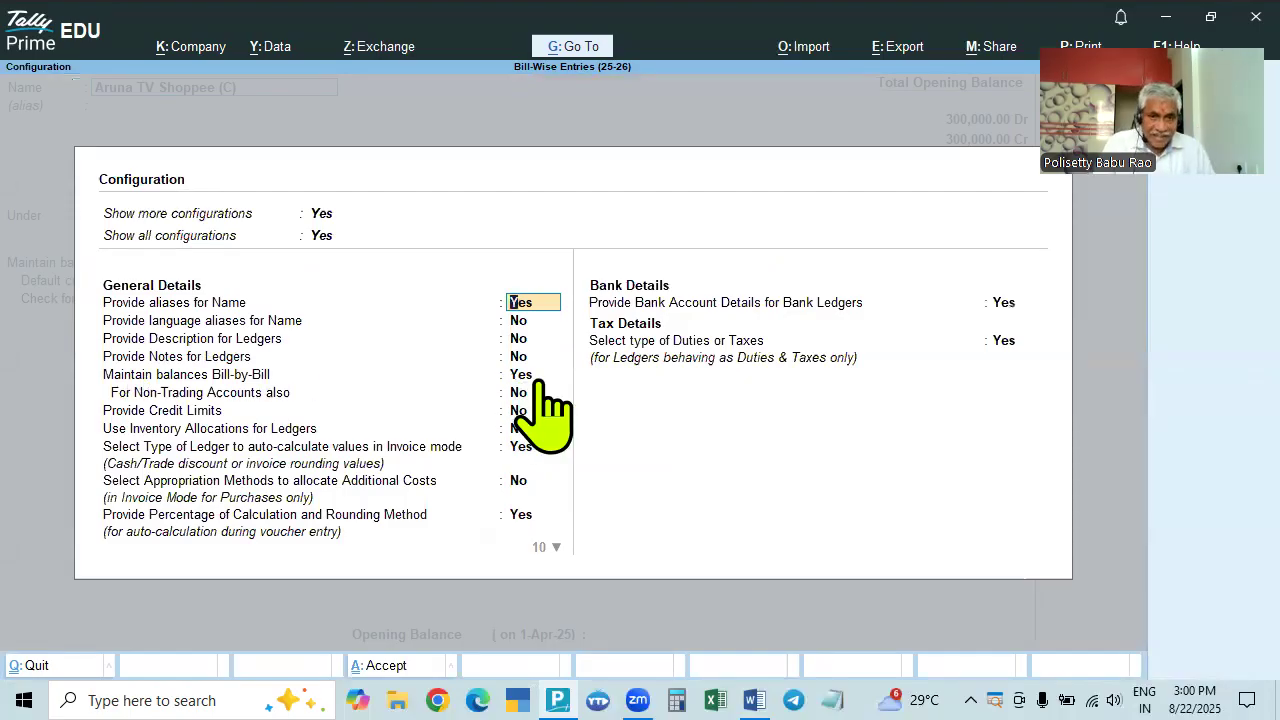
pyautogui.press('Escape')
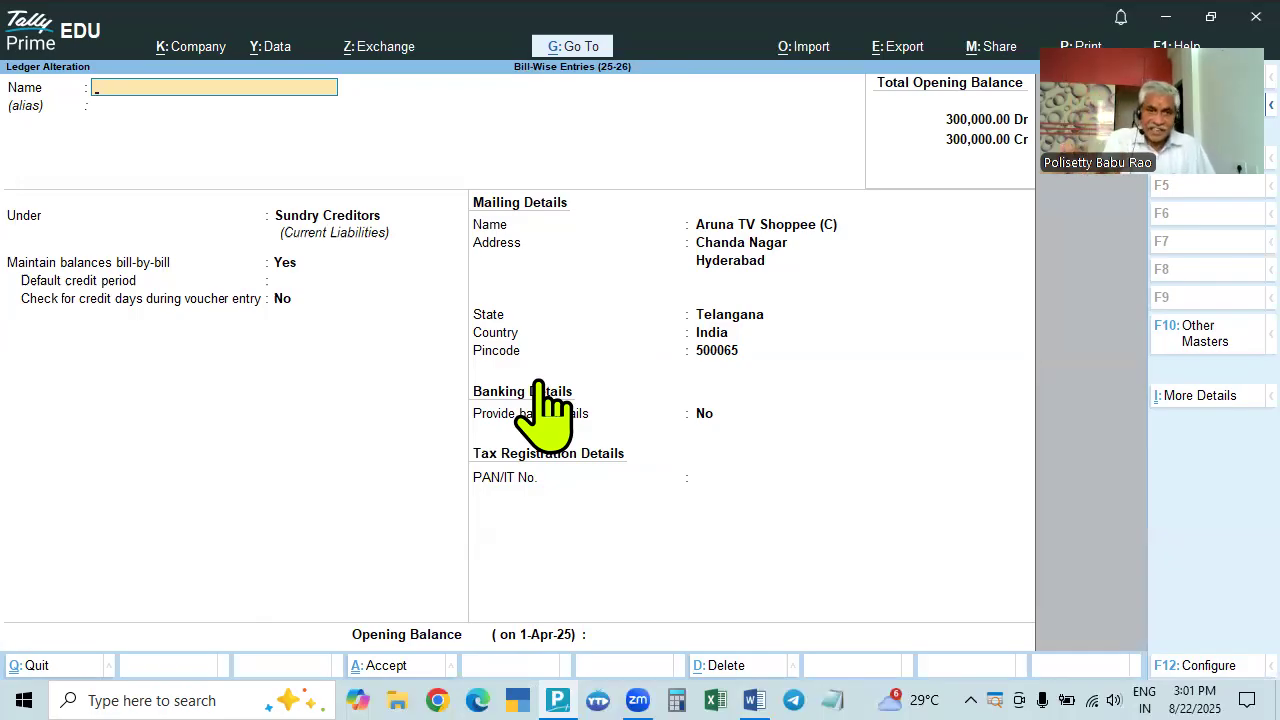
pyautogui.press('Escape')
pyautogui.press('y')
pyautogui.press('Return')
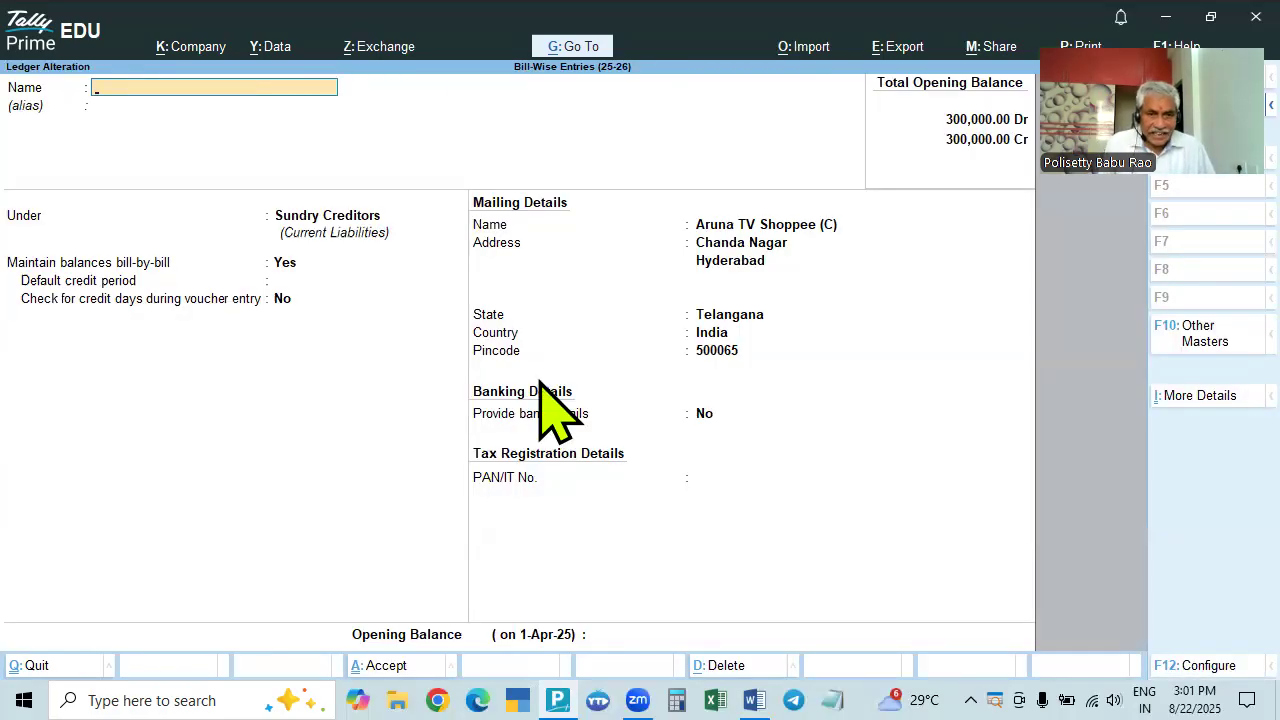
pyautogui.press('Escape')
# View the Raghavendera & Co., (C) ledger's bill-by-bill details, and return to the list of masters
pyautogui.press('Down')
pyautogui.press('Down')
pyautogui.press('Down')
pyautogui.press('Down')
pyautogui.press('Down')
pyautogui.press('Down')
pyautogui.press('Down')
pyautogui.press('Down')
pyautogui.press('Down')
pyautogui.press('Down')
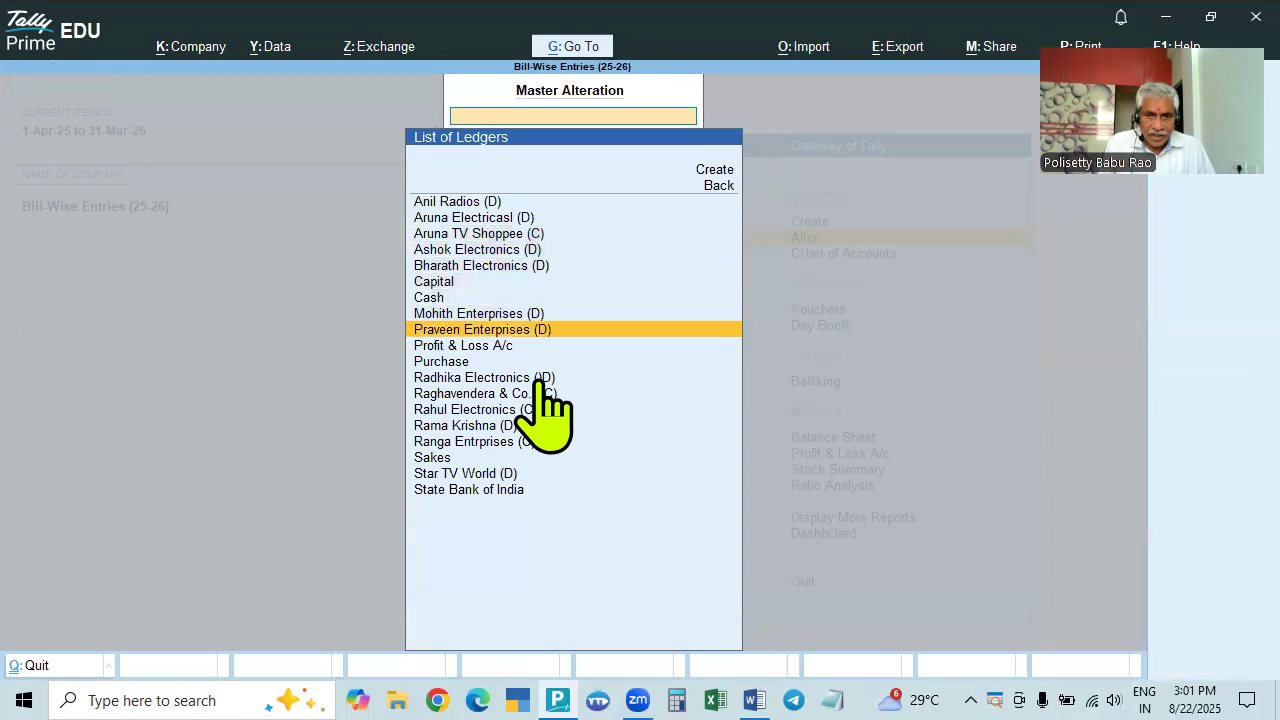
pyautogui.press('Return')
pyautogui.press('BackSpace')
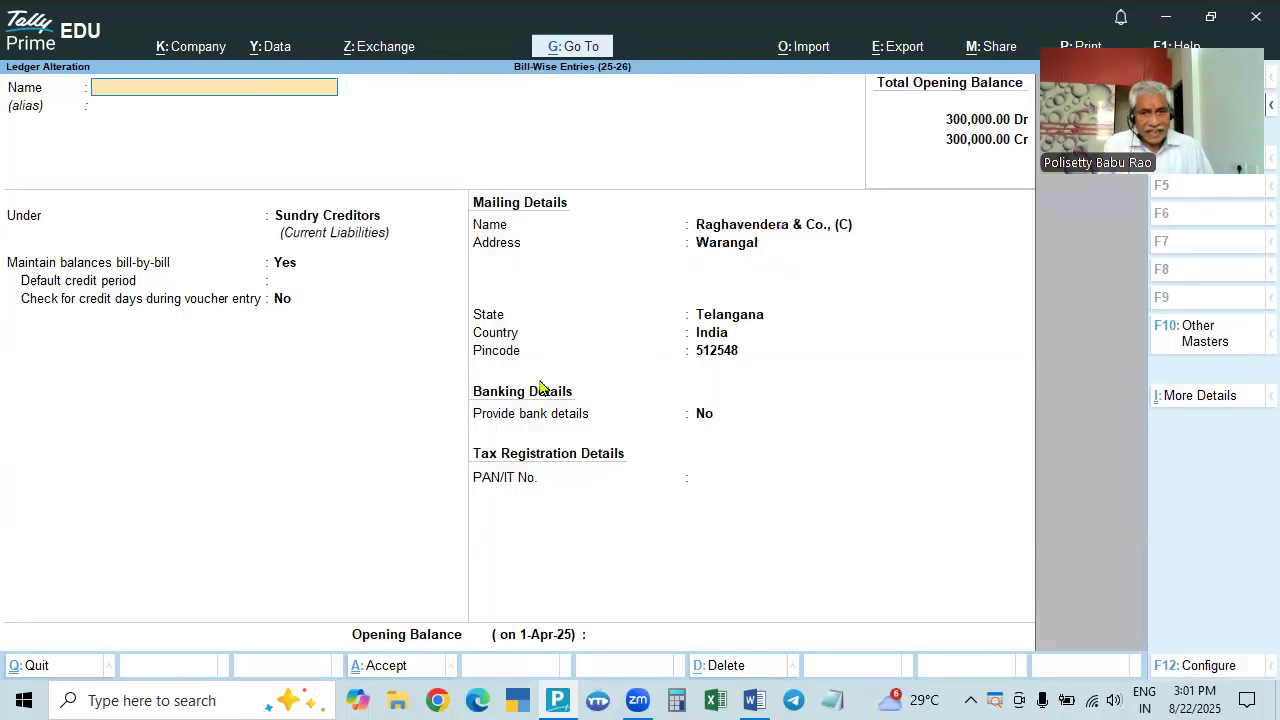
pyautogui.press('Escape')
pyautogui.press('Escape')
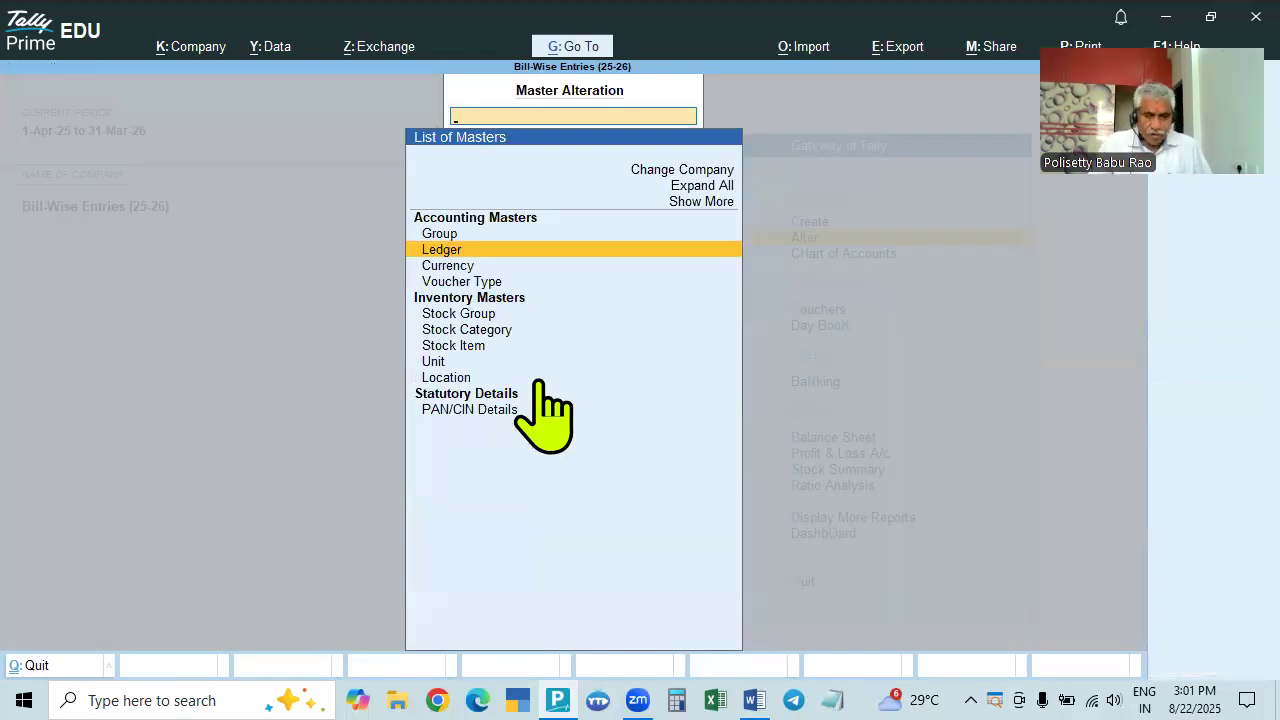
# Switch to the Word notes and read the New Reference purchases and sales transactions
pyautogui.hotkey('alt', 'Tab')
pyautogui.scroll(-5, 818, 415)
pyautogui.scroll(-6, 818, 415)
pyautogui.scroll(-6, 434, 465)
pyautogui.scroll(6, 436, 465)
pyautogui.scroll(-6, 437, 500)
pyautogui.scroll(4, 437, 500)
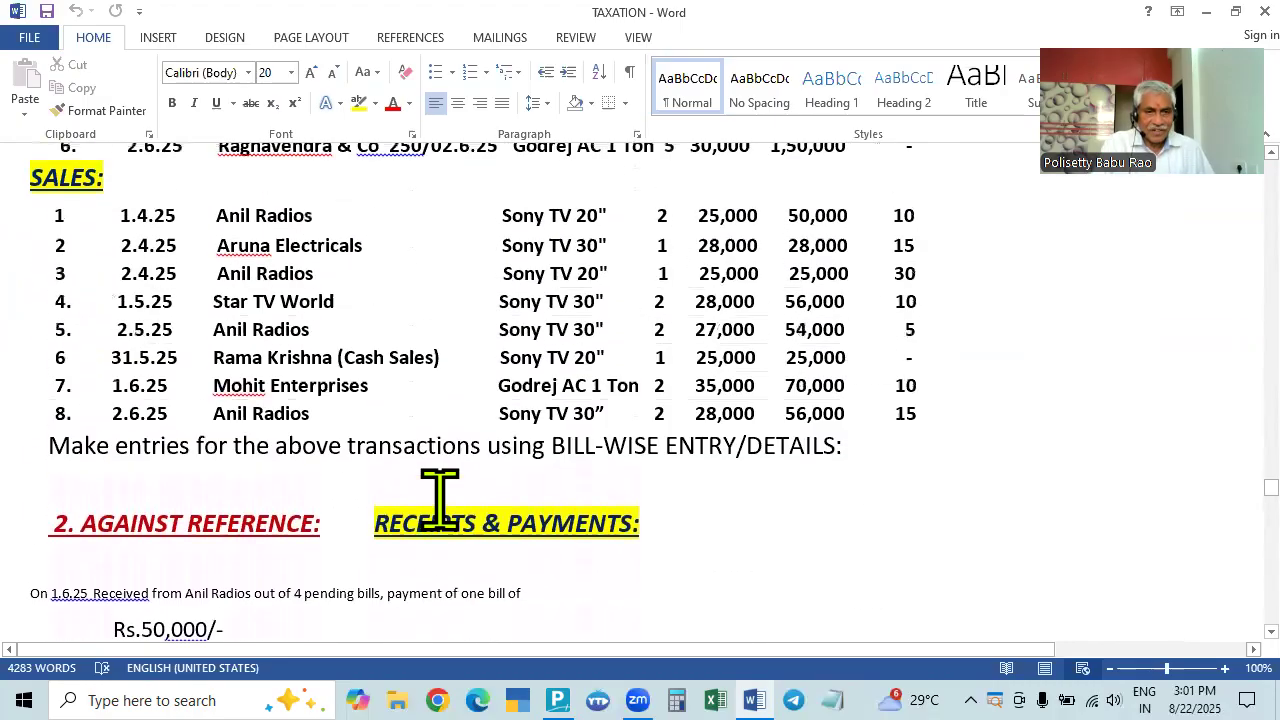
pyautogui.scroll(-2, 383, 534)
pyautogui.scroll(5, 389, 546)
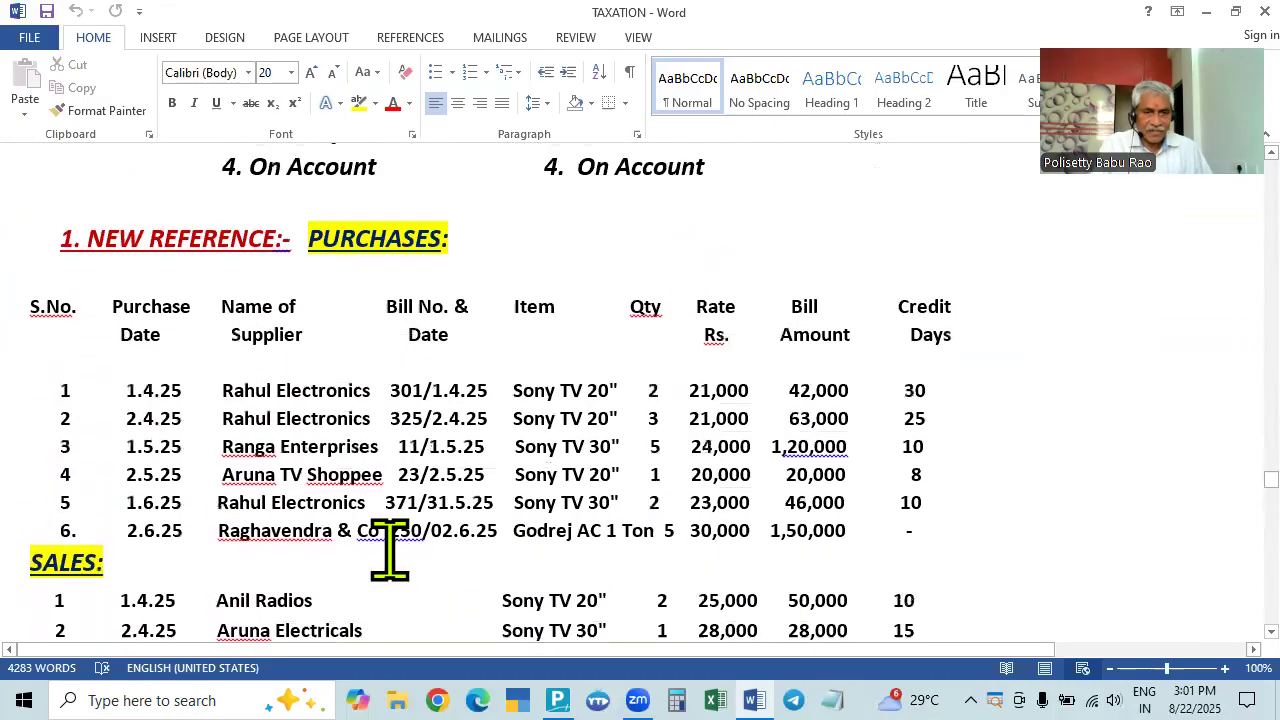
# Return to TallyPrime, leave Master Alteration, and open voucher creation from the Gateway of Tally
pyautogui.hotkey('alt', 'Tab')
pyautogui.press('Escape')
pyautogui.press('Escape')
pyautogui.press('Escape')
pyautogui.press('Down')
pyautogui.press('Down')
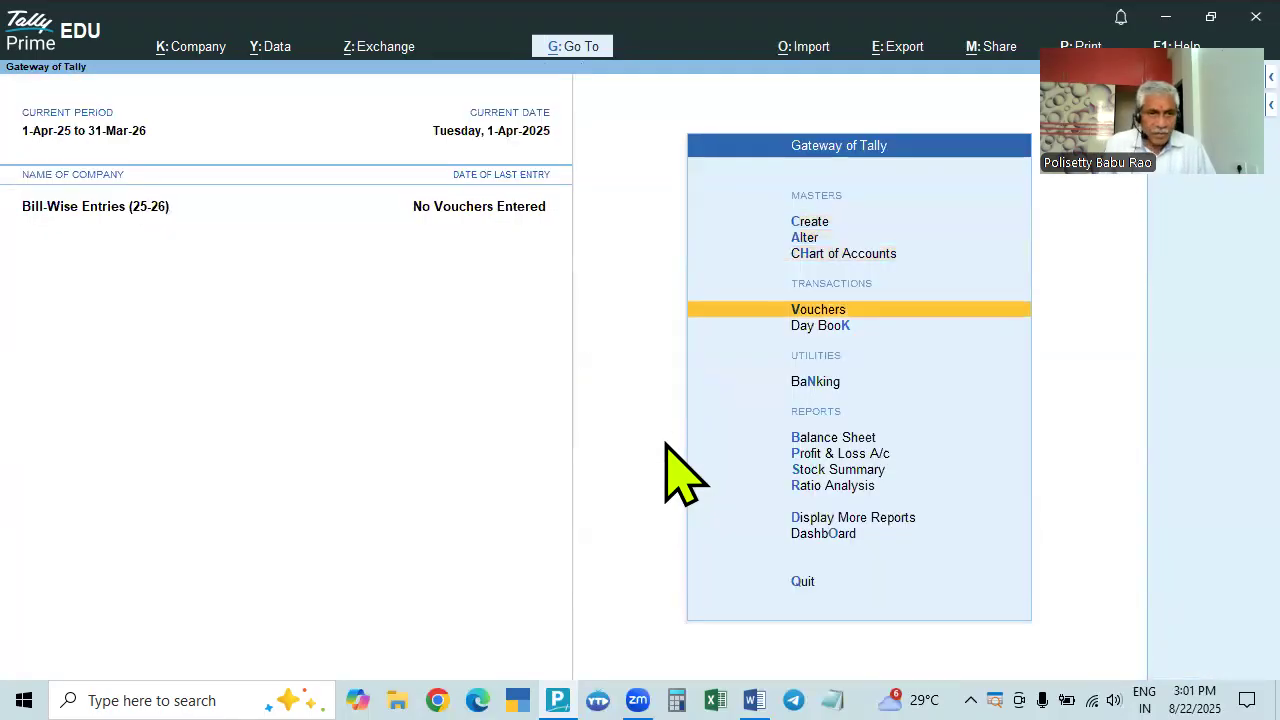
pyautogui.press('Return')
# Examine the purchases table in the Word notes, especially the Credit Days column and the first Rahul Electronics purchase
pyautogui.hotkey('alt', 'Tab')
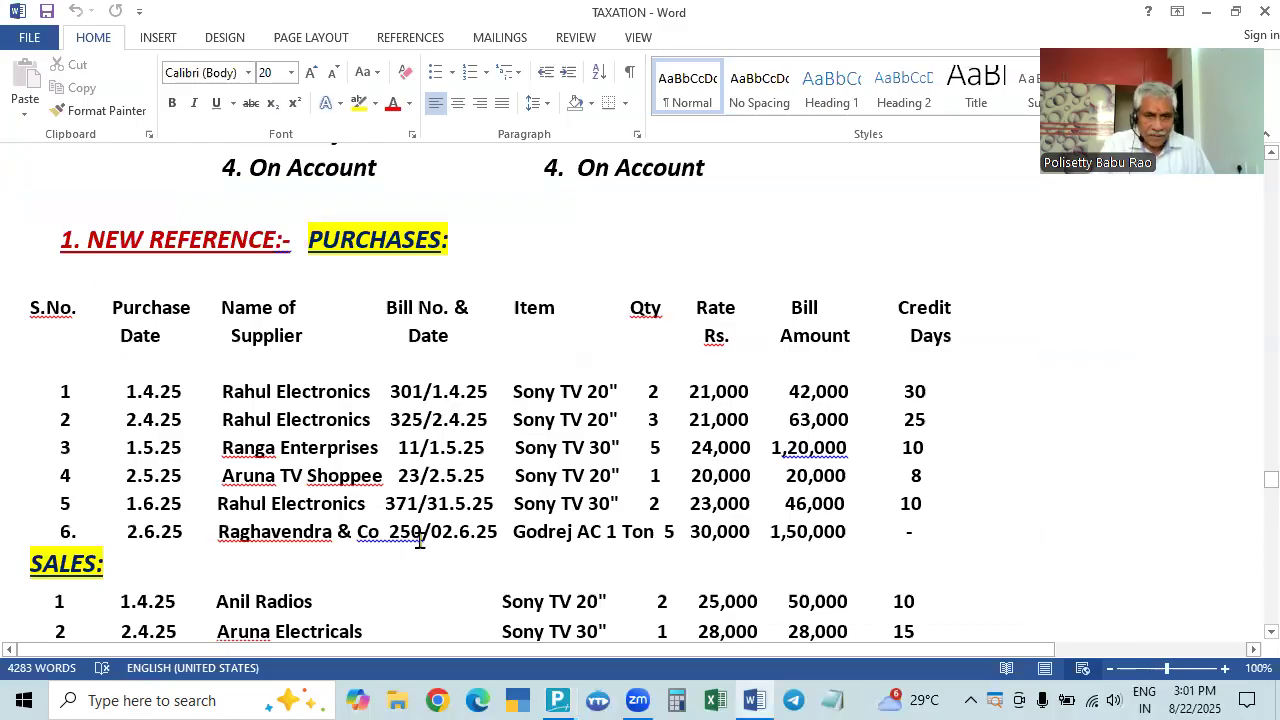
pyautogui.scroll(-3, 423, 545)
pyautogui.scroll(3, 423, 549)
pyautogui.moveTo(887, 378); pyautogui.dragTo(1012, 570)
pyautogui.click(930, 425)
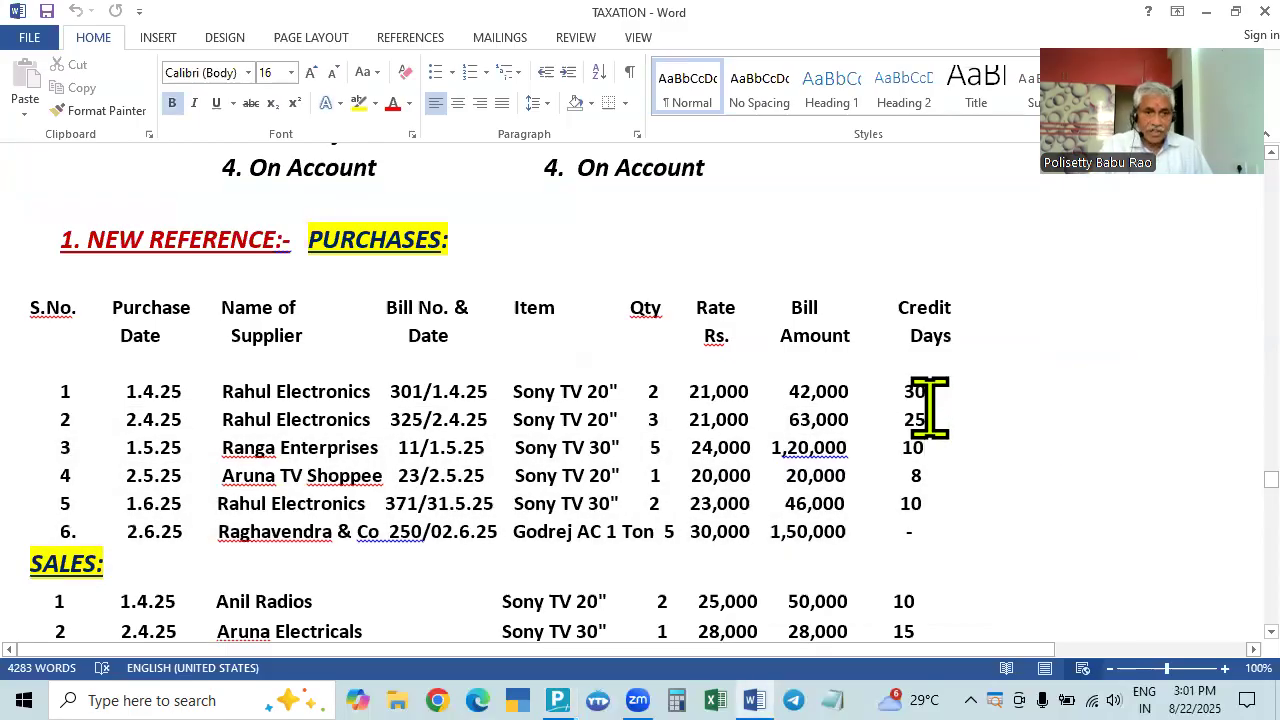
pyautogui.hotkey('alt', 'Tab')
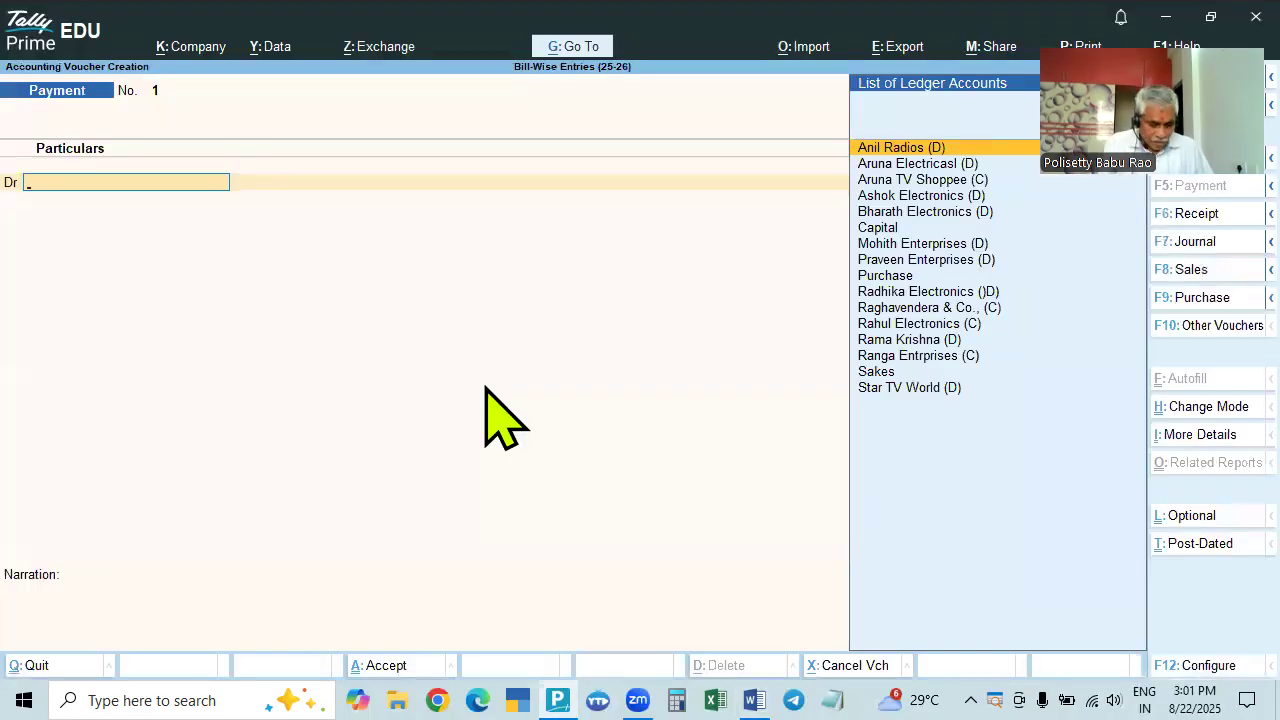
pyautogui.hotkey('alt', 'Tab')
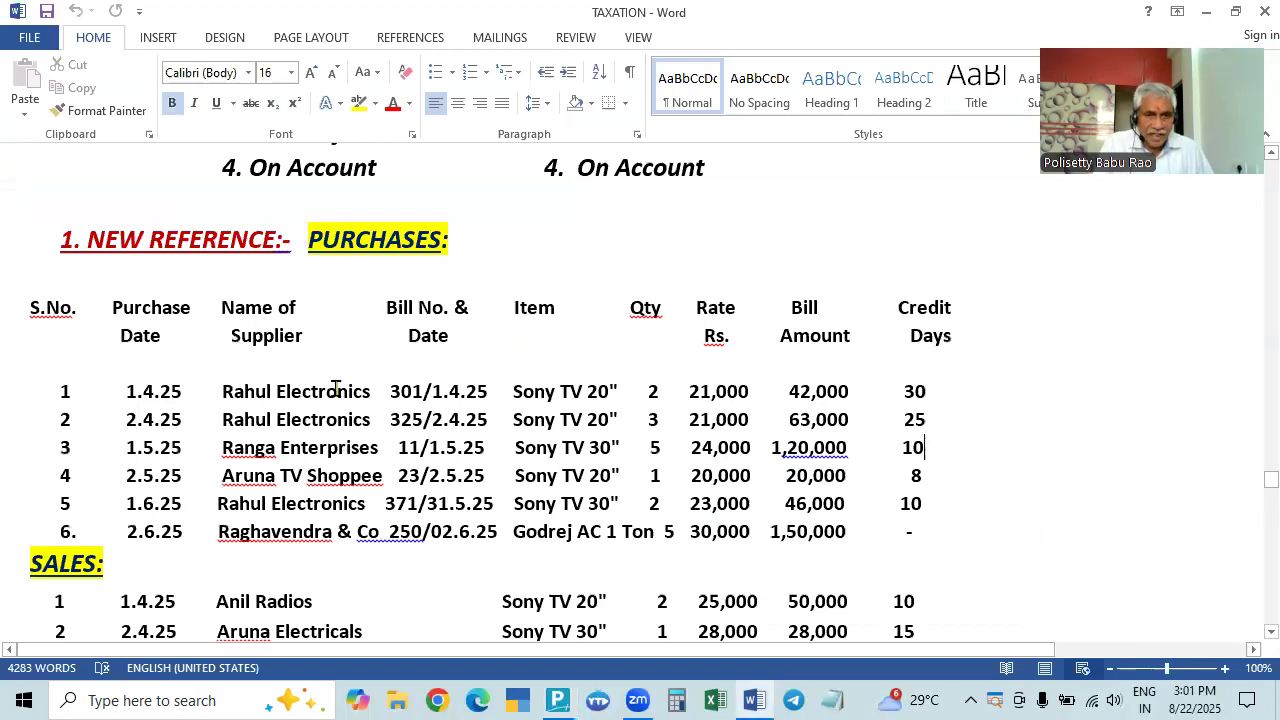
# Change the TallyPrime voucher type to Purchase and choose Item Invoice as its voucher mode
pyautogui.hotkey('alt', 'Tab')
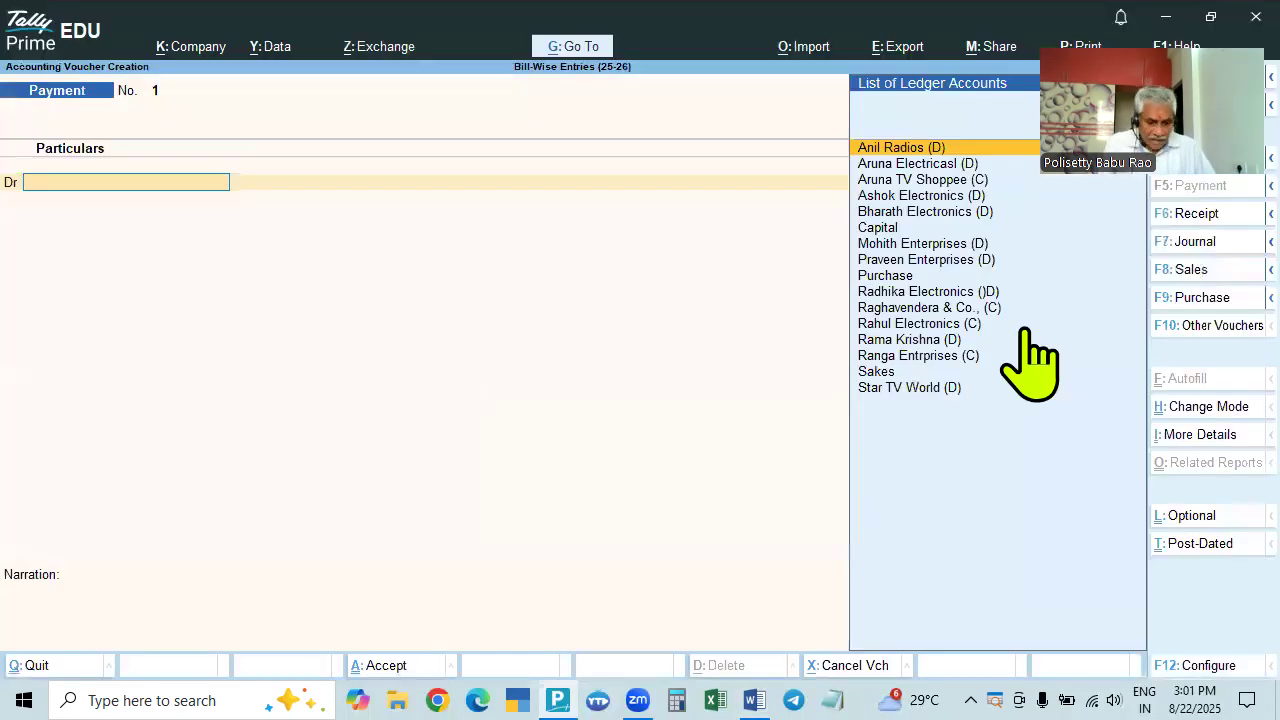
pyautogui.press('F9')
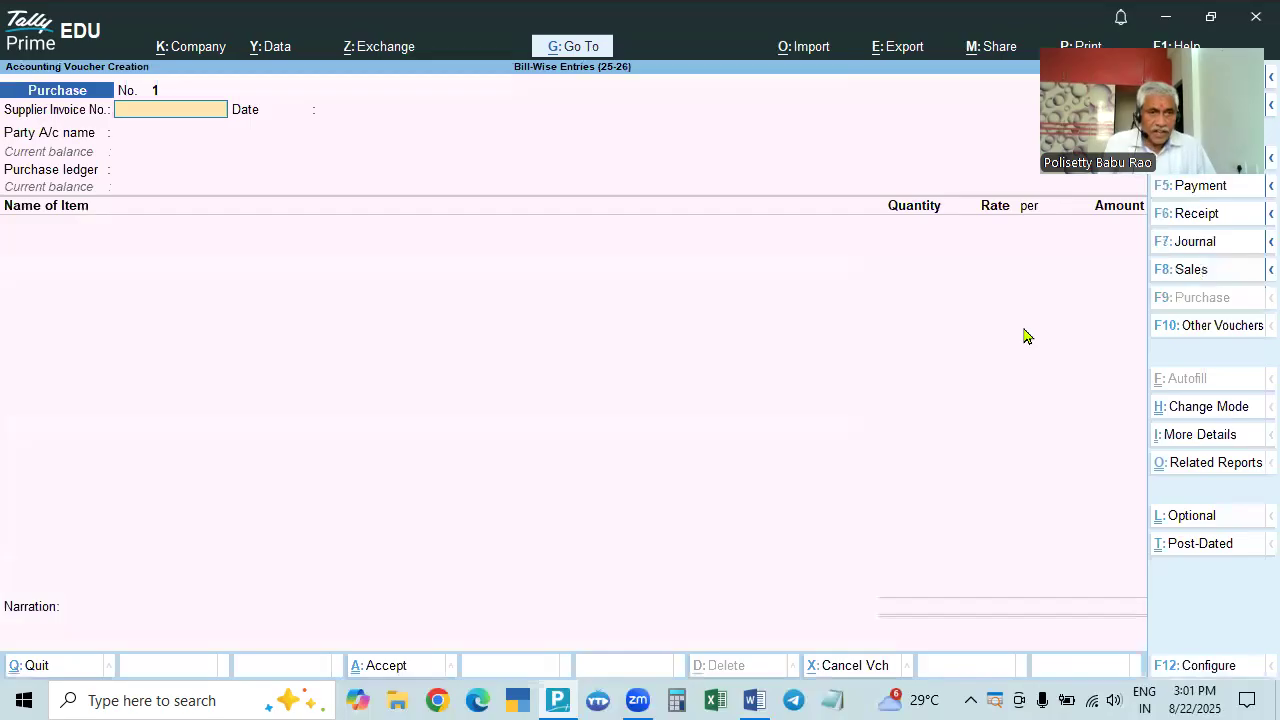
pyautogui.click(1205, 408)
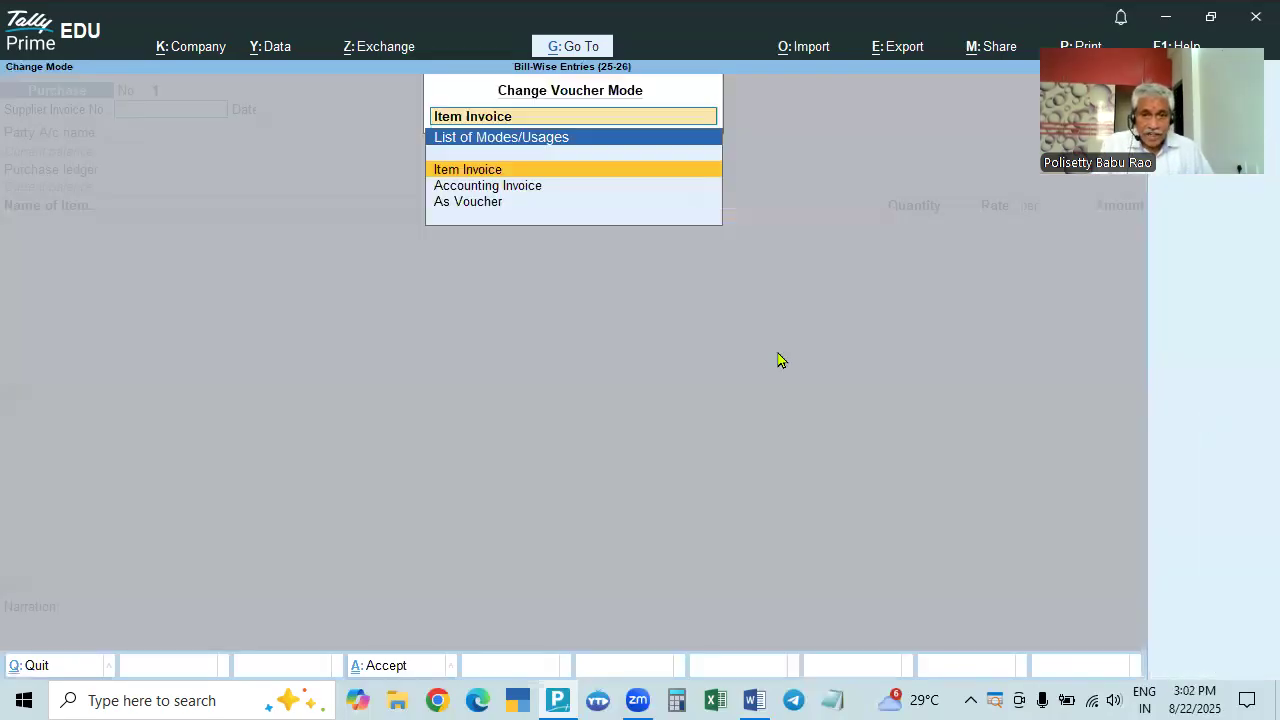
pyautogui.click(467, 170)
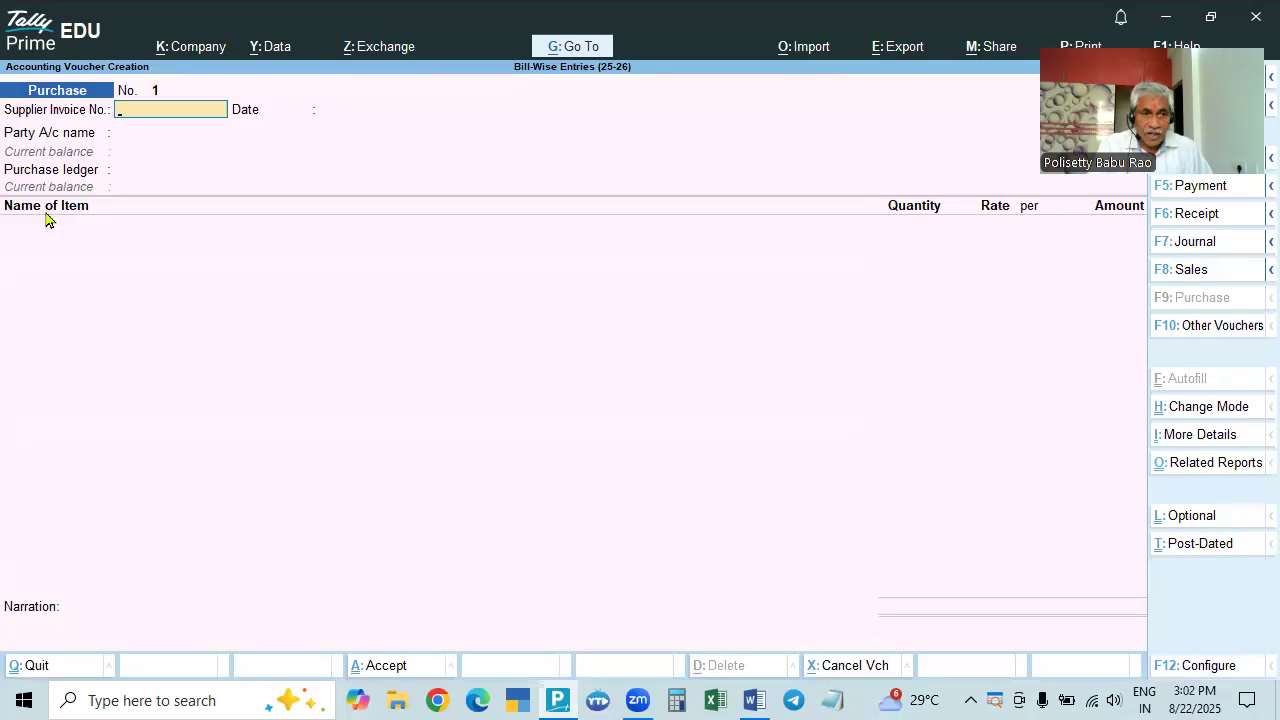
# Check the first purchase in the Word notes and enter supplier invoice number 301 dated 1-Apr-25 in the purchase voucher
pyautogui.press('ctrl')
pyautogui.hotkey('alt', 'Tab')
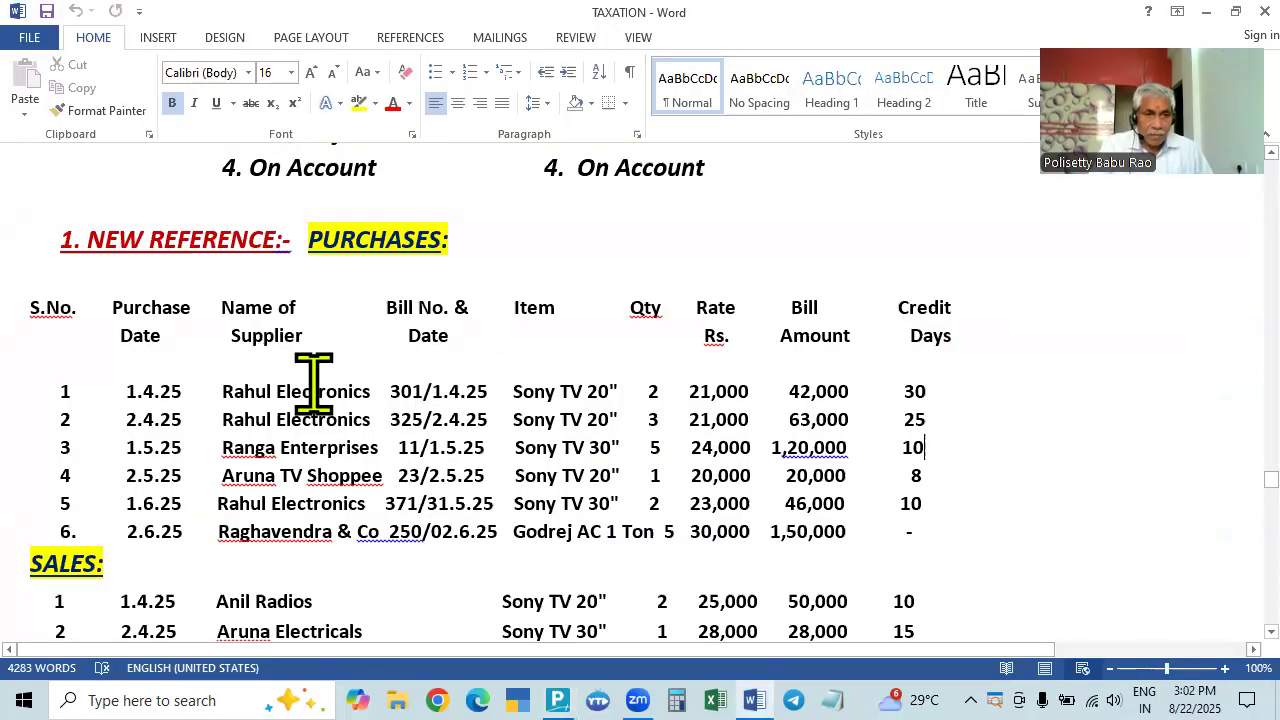
pyautogui.hotkey('alt', 'Tab')
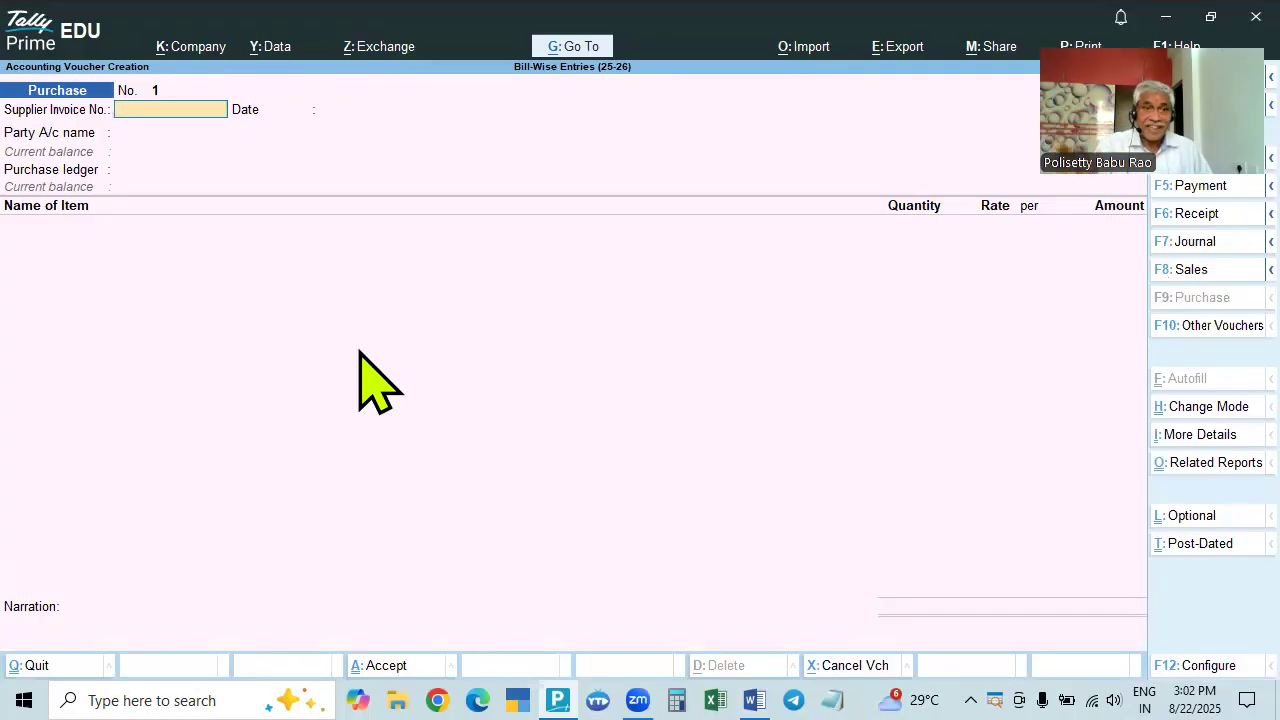
pyautogui.press('ctrl')
pyautogui.hotkey('alt', 'Tab')
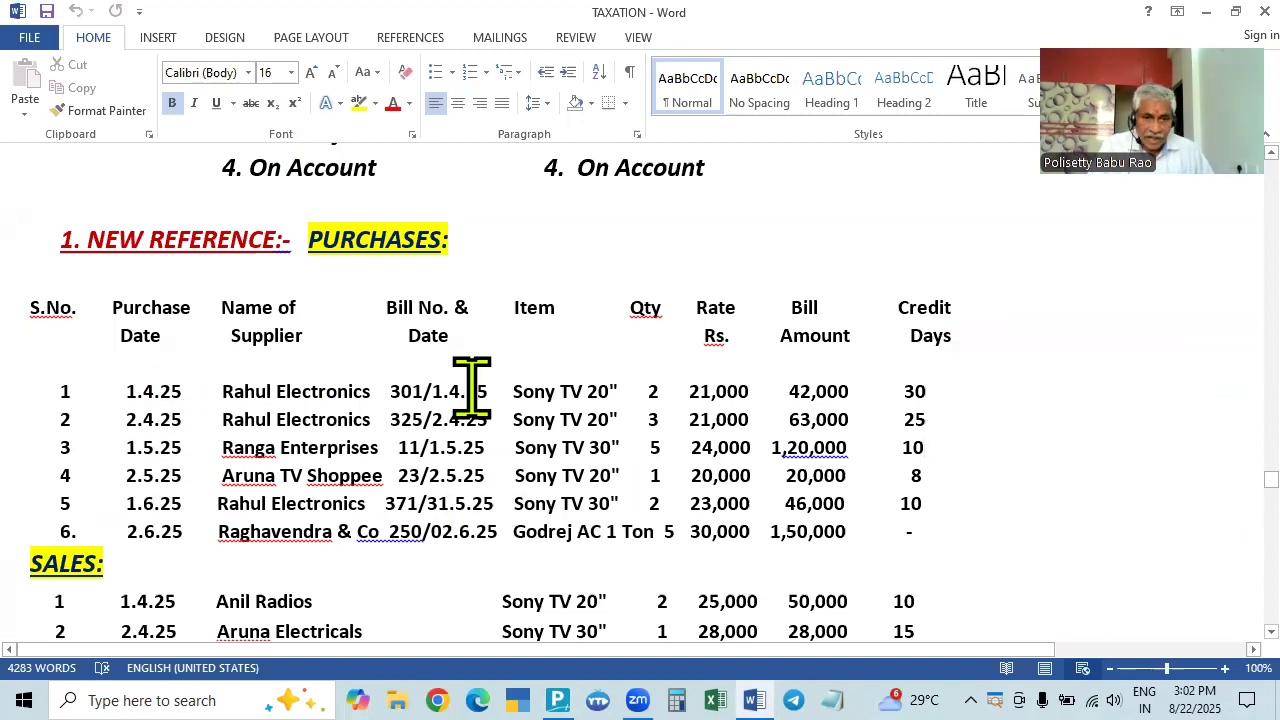
pyautogui.hotkey('alt', 'Tab')
pyautogui.write('301')
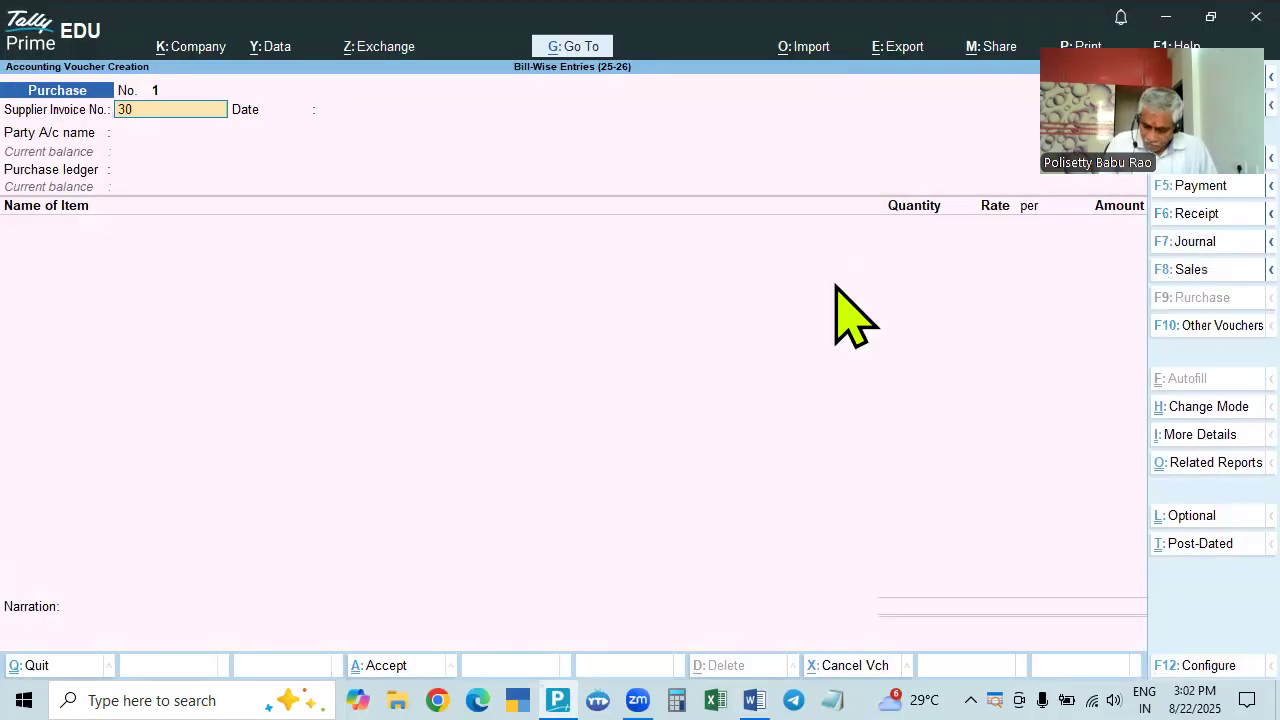
pyautogui.press('Return')
pyautogui.press('Return')
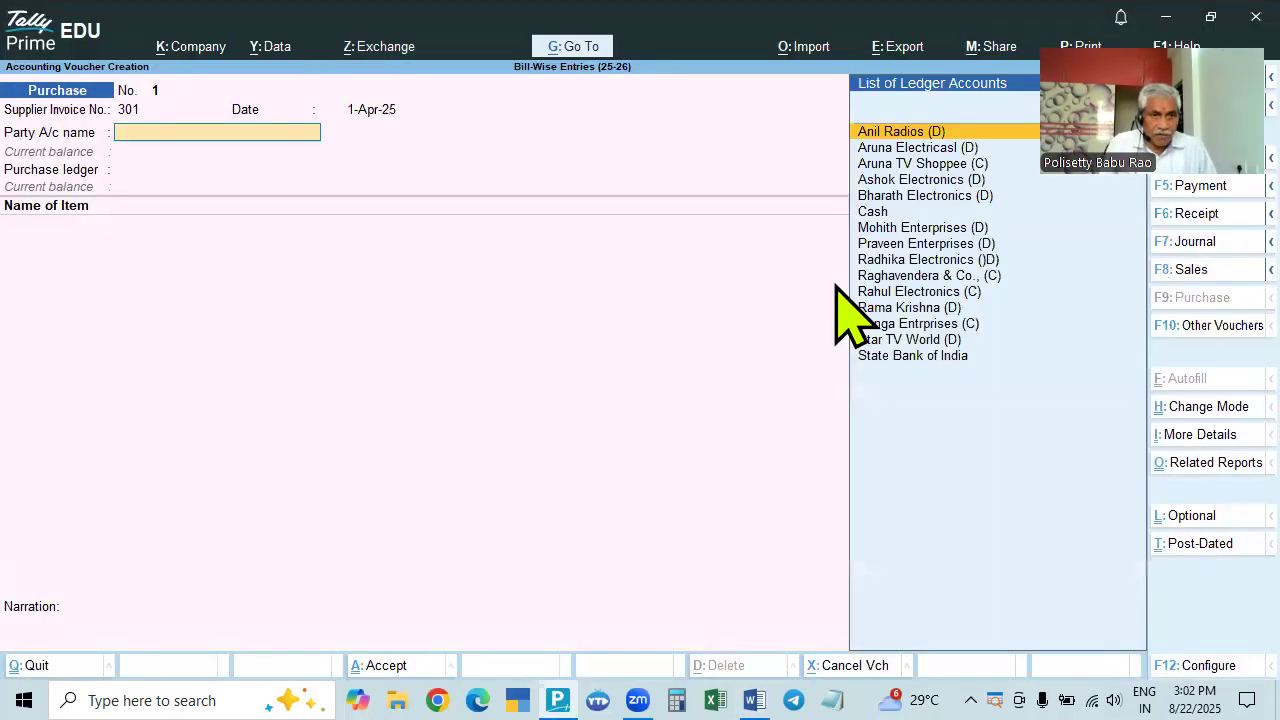
# Select Rahul Electronics (C) as the party account, and open its ledger to check and accept the bill-by-bill settings
pyautogui.hotkey('alt', 'Tab')
pyautogui.hotkey('alt', 'Tab')
pyautogui.write('Rah')
pyautogui.press('Return')
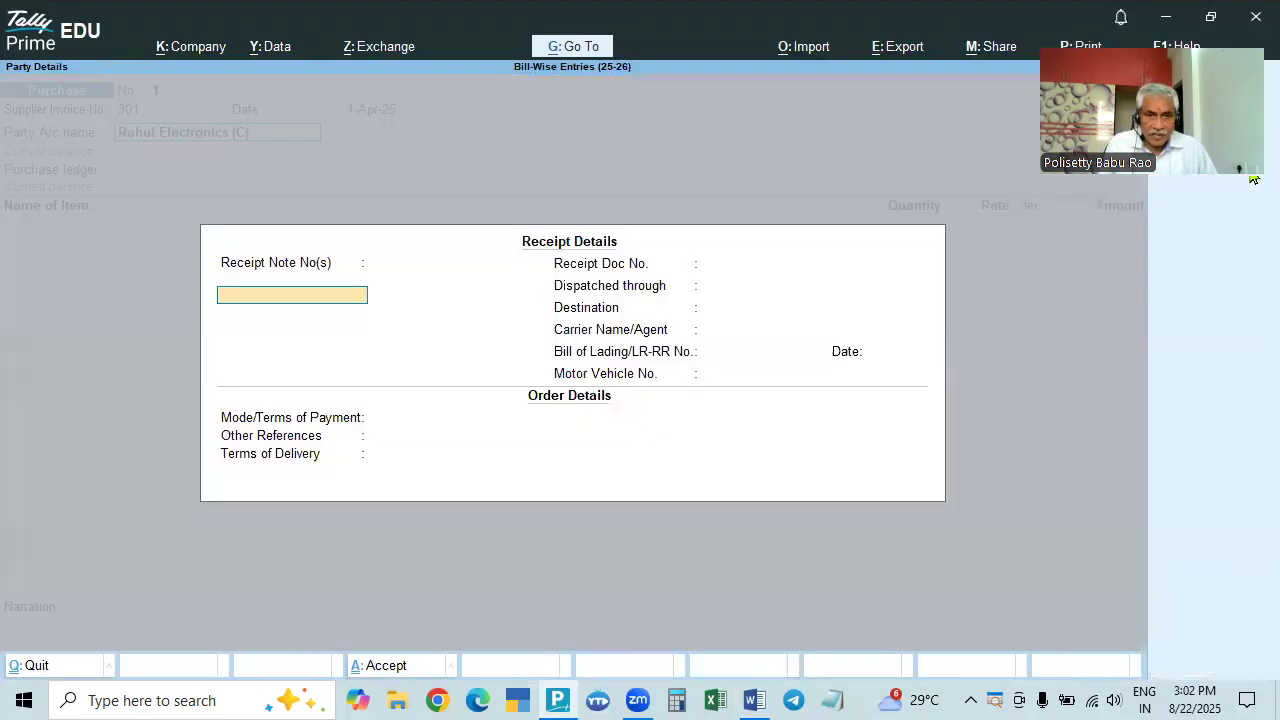
pyautogui.press('Escape')
pyautogui.hotkey('ctrl', 'Return')
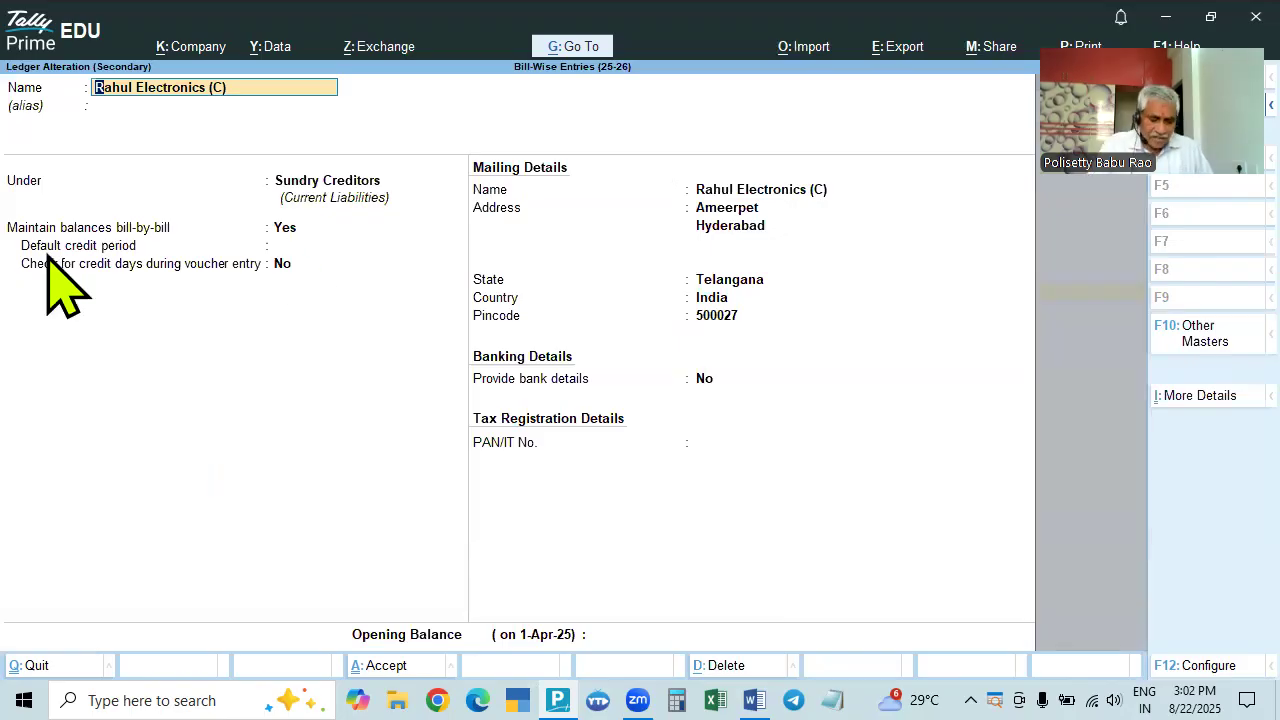
pyautogui.hotkey('ctrl', 'a')
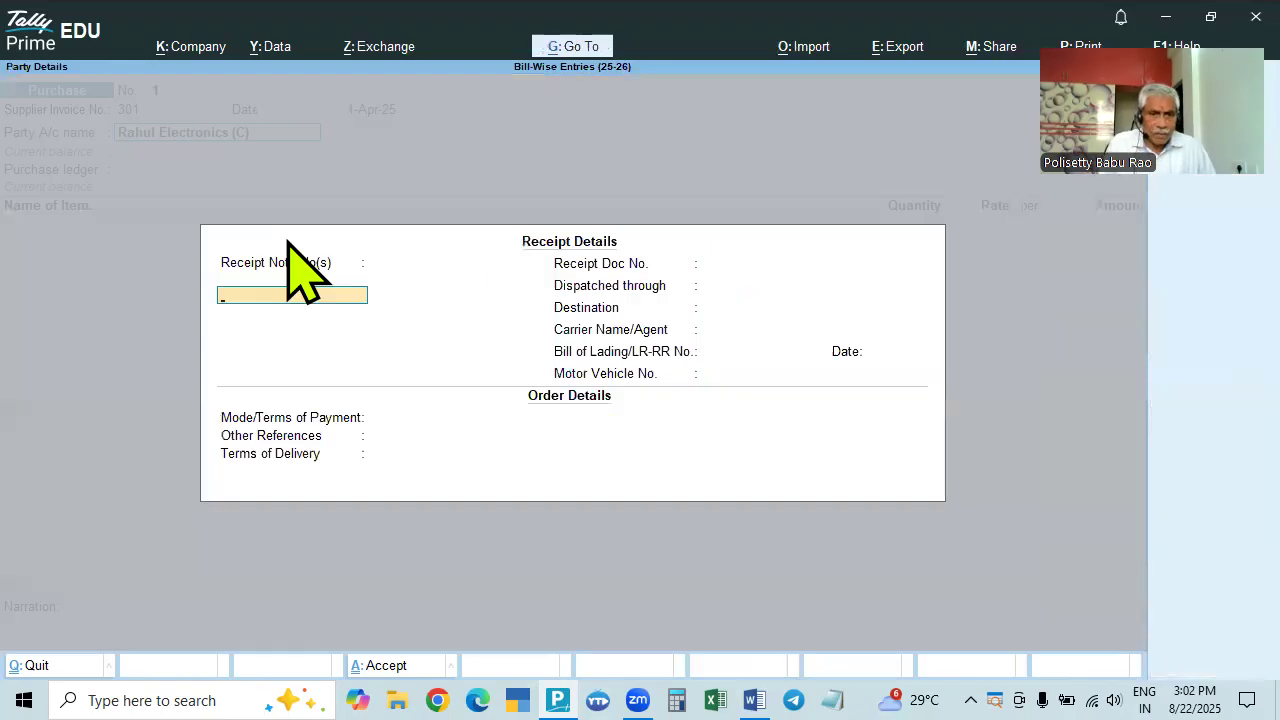
# Accept the Rahul Electronics (C) receipt, order and party details, leaving the receipt and order fields blank
pyautogui.press('Return')
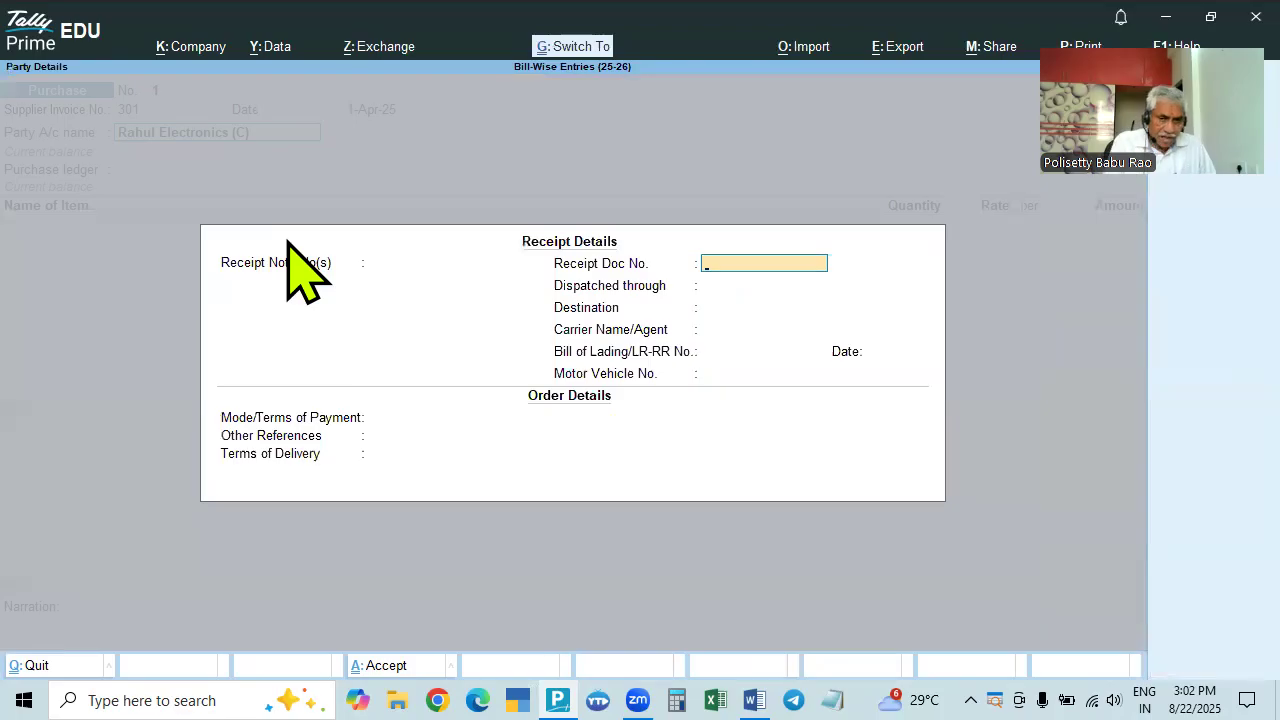
pyautogui.hotkey('ctrl', 'a')
pyautogui.hotkey('ctrl', 'a')
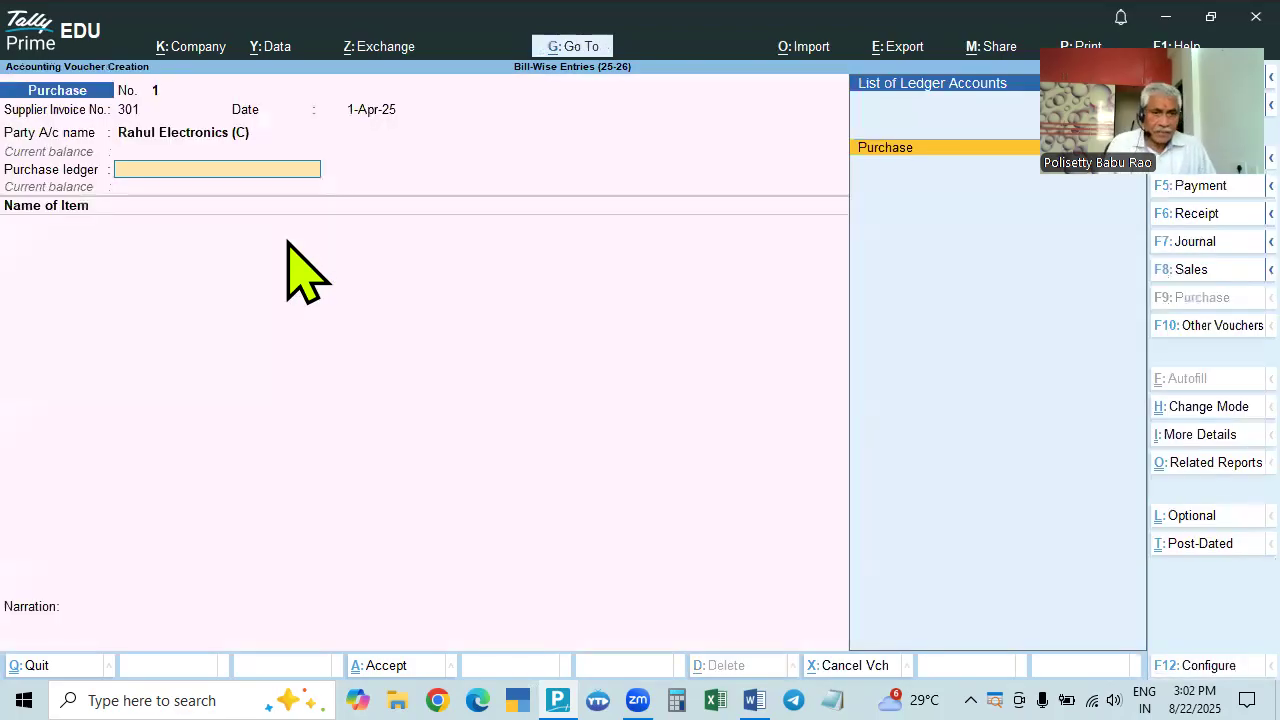
# Reopen the receipt and party details of Rahul Electronics (C), review the supplier and consignee information, and accept them again
pyautogui.press('BackSpace')
pyautogui.press('Return')
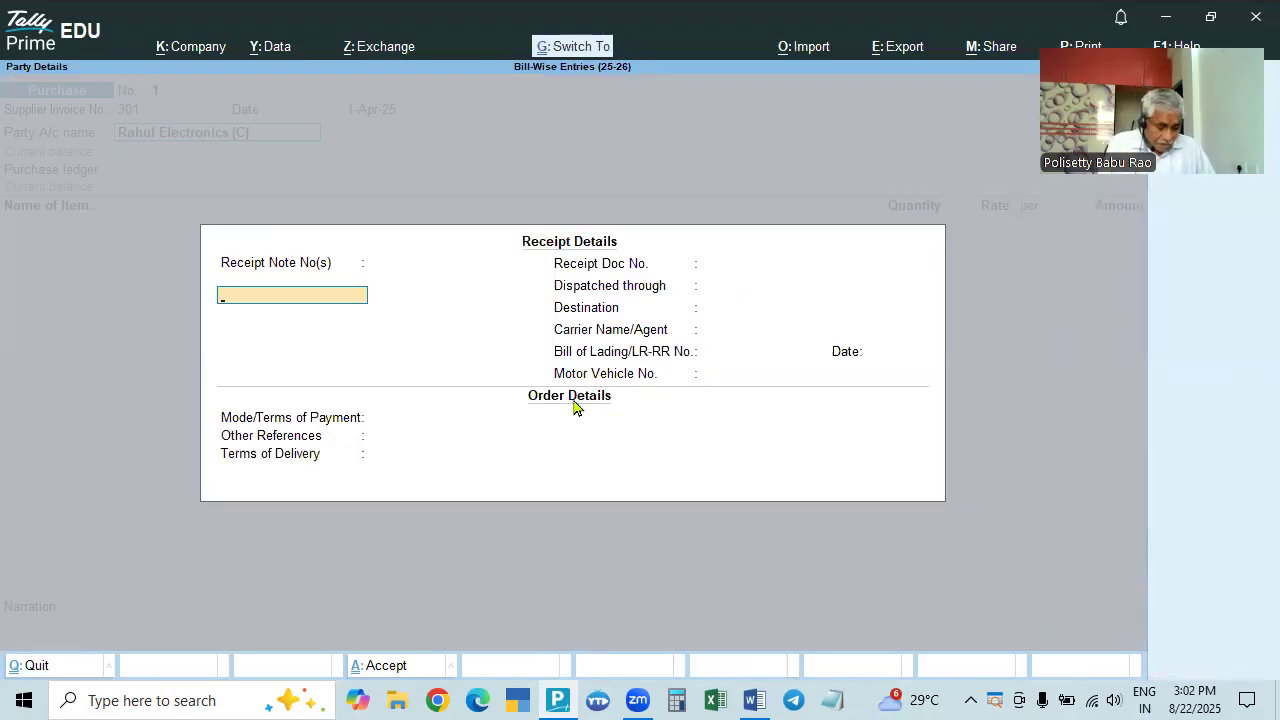
pyautogui.press('BackSpace')
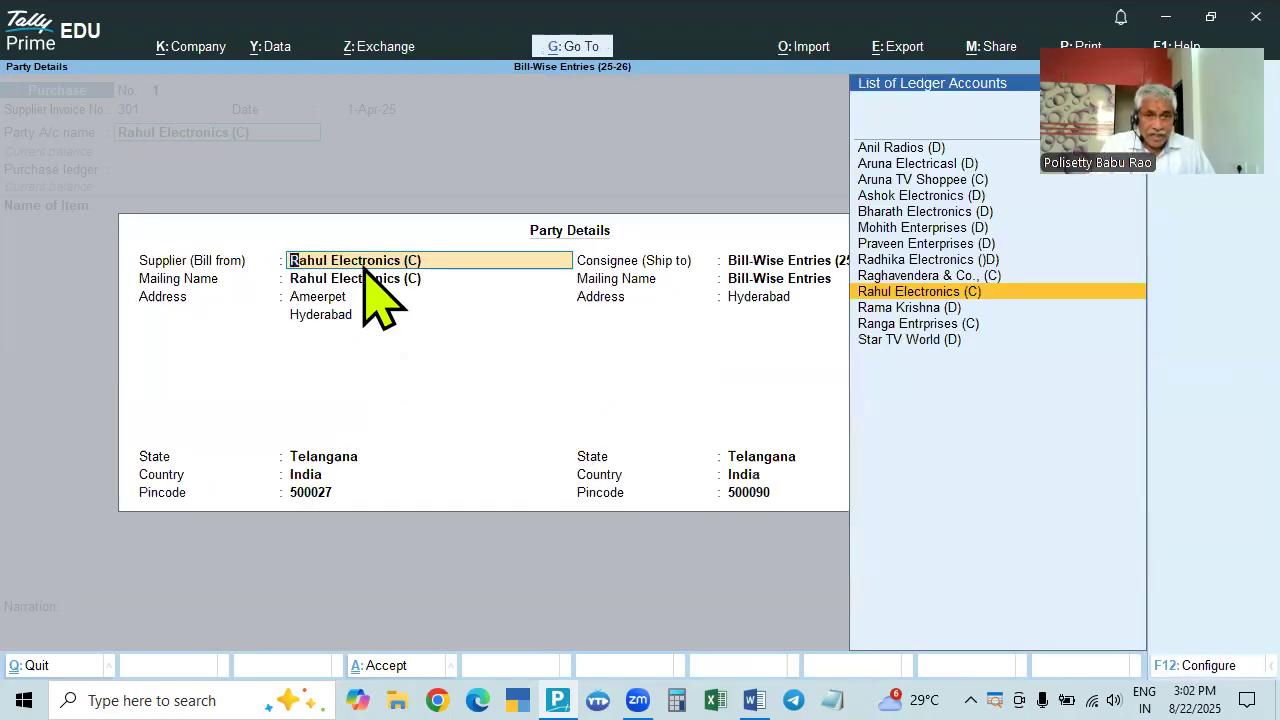
pyautogui.hotkey('ctrl', 'a')
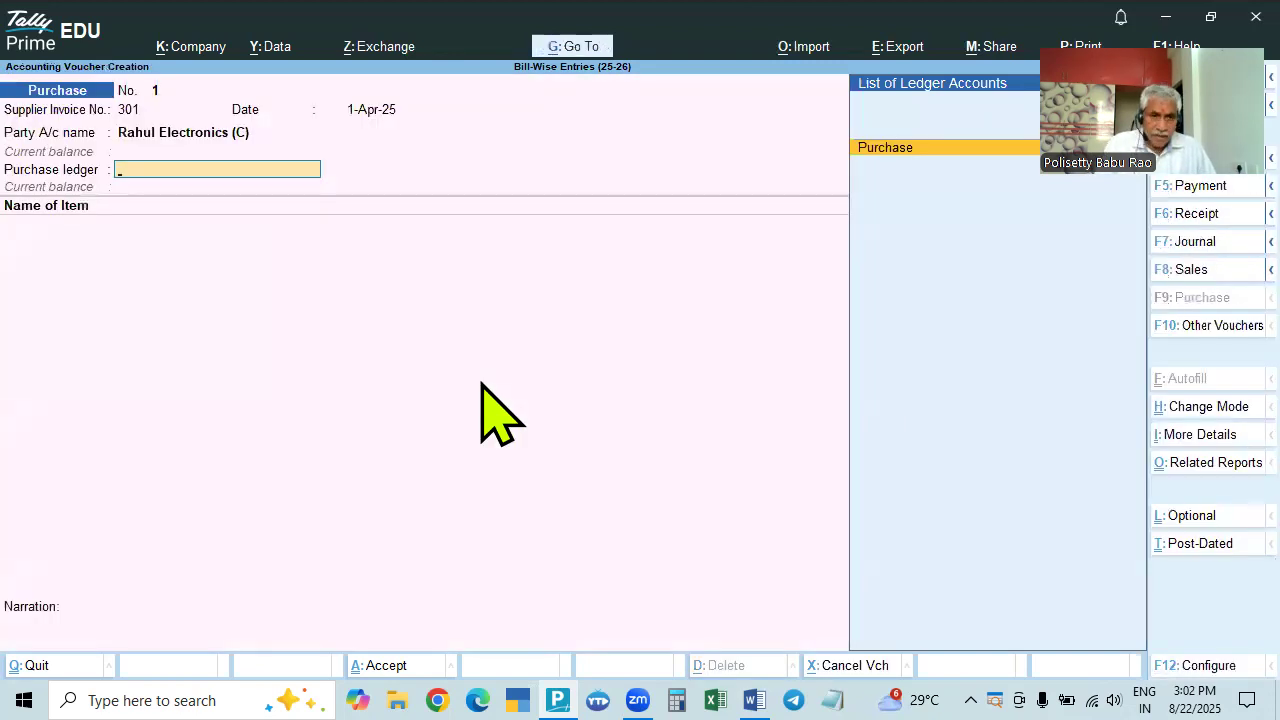
# Configure the party details with Provide separate Buyer and Consignee details set to No, and accept the supplier details
pyautogui.press('BackSpace')
pyautogui.press('Return')
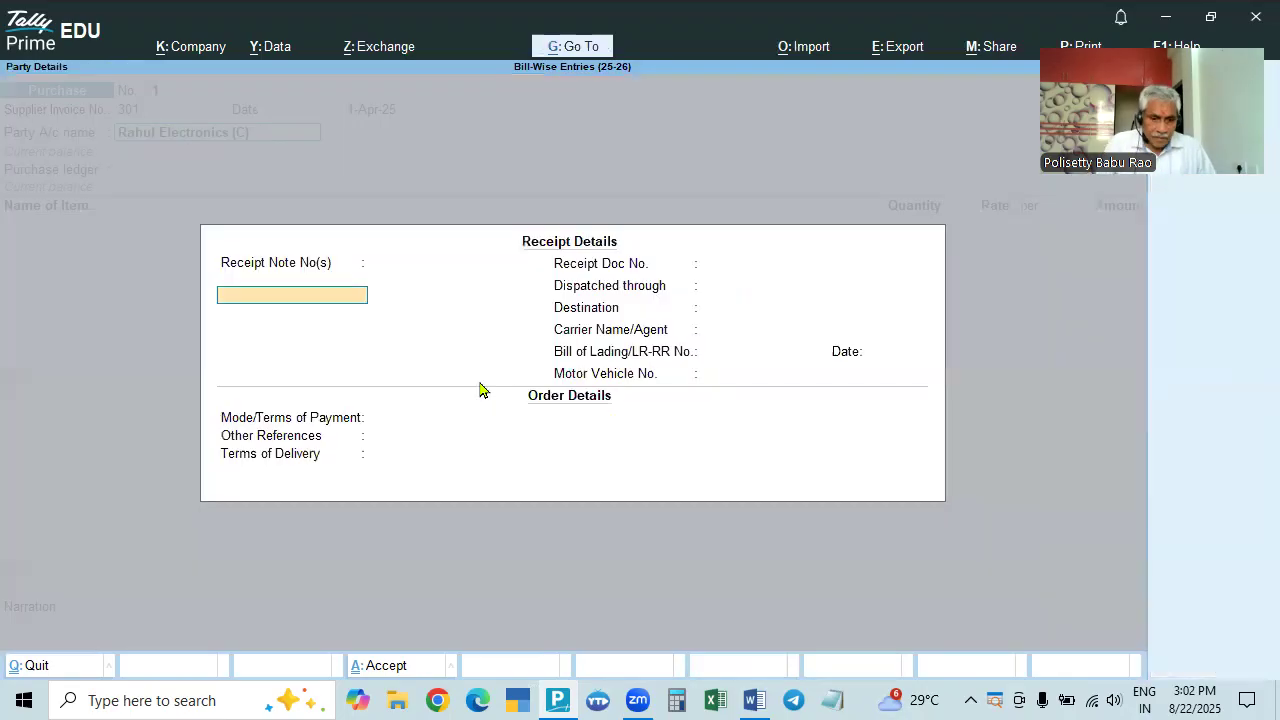
pyautogui.press('Escape')
pyautogui.press('F12')
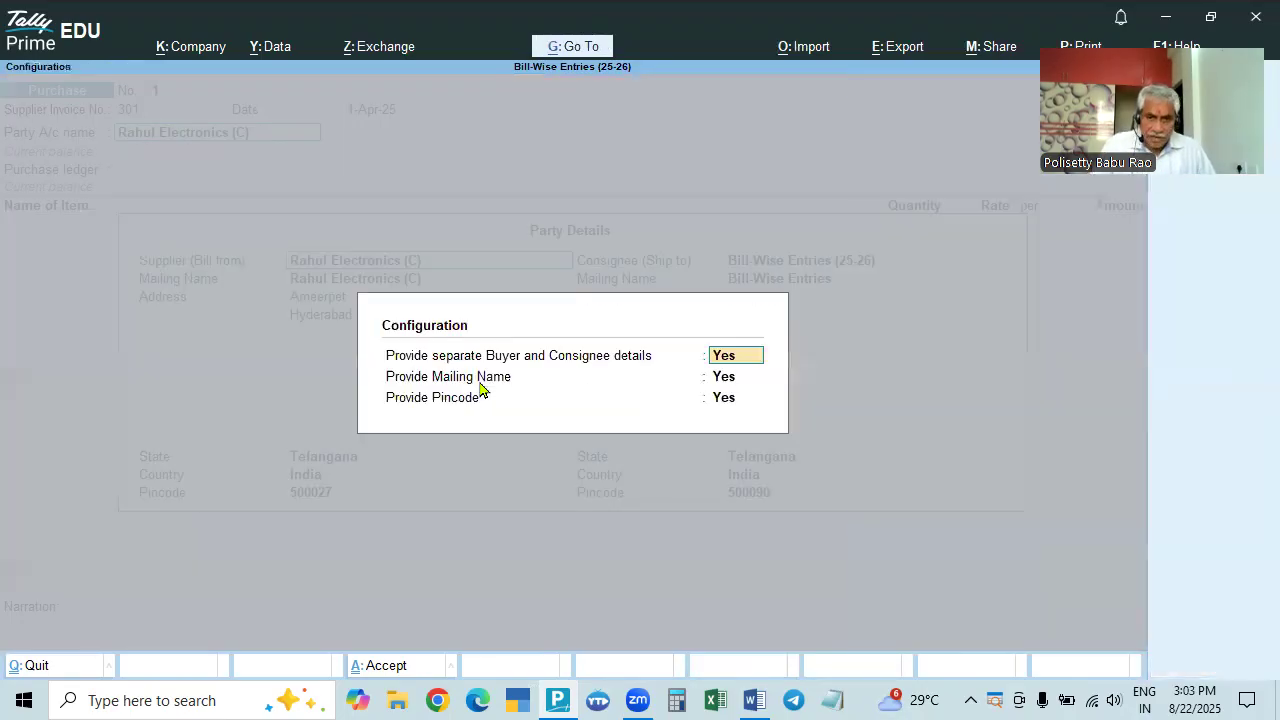
pyautogui.write('n')
pyautogui.press('Return')
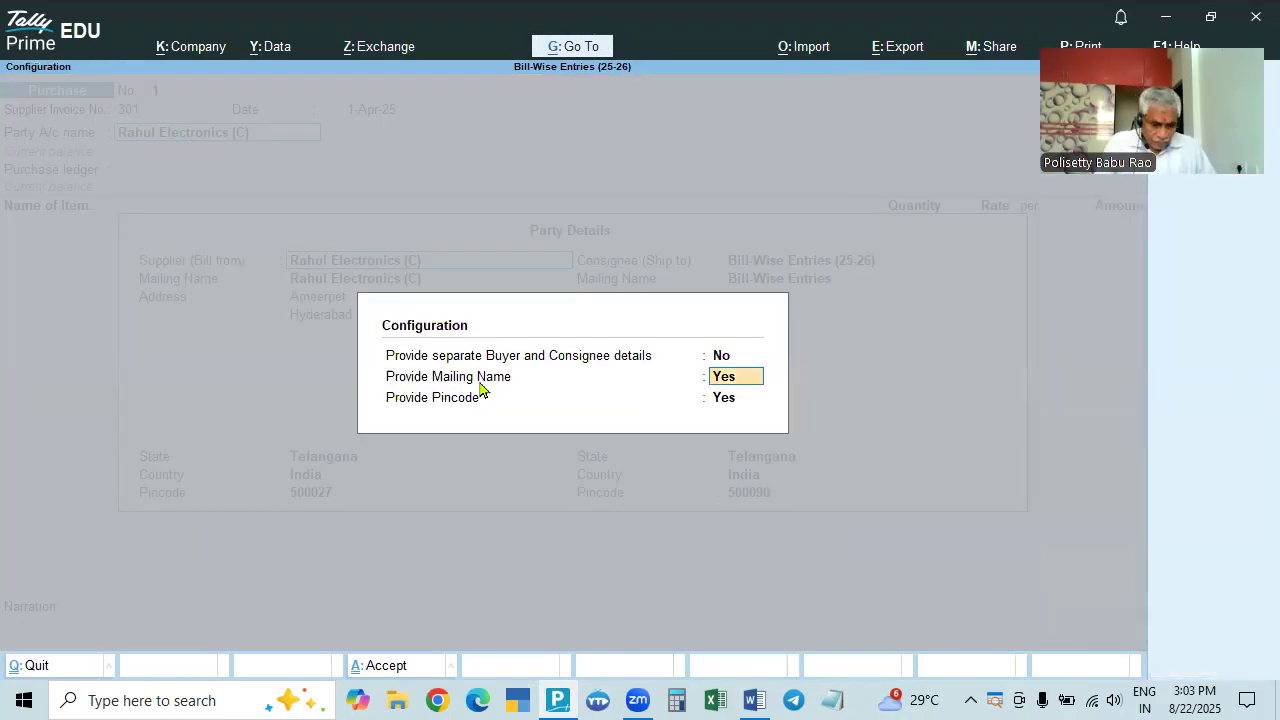
pyautogui.press('Return')
pyautogui.press('Return')
pyautogui.press('Return')
pyautogui.press('Return')
pyautogui.press('Return')
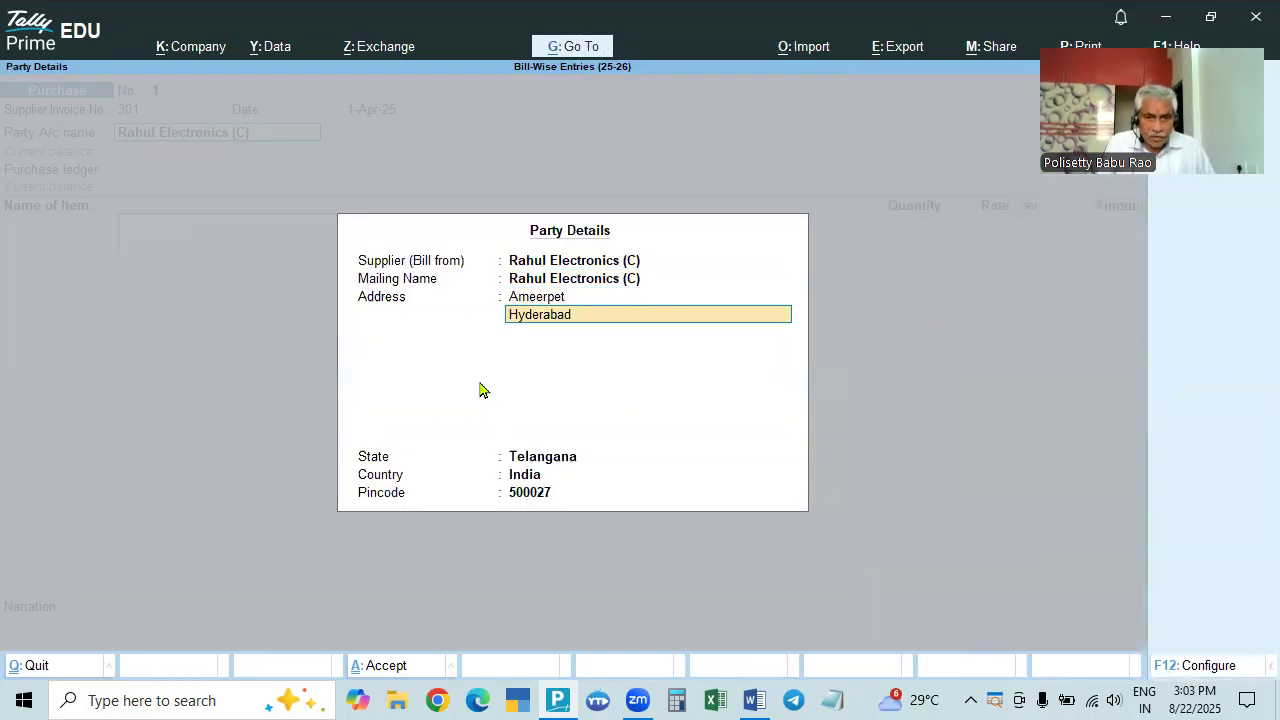
pyautogui.hotkey('ctrl', 'a')
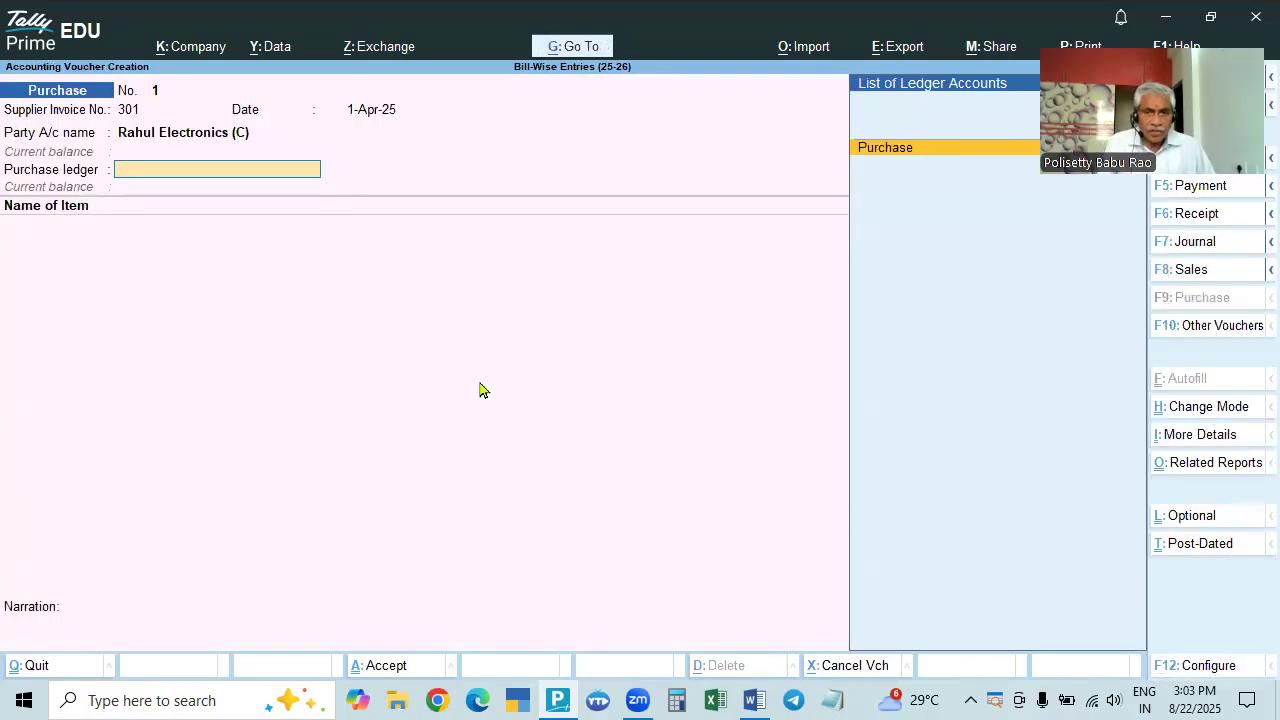
# Choose the Purchase ledger, check the item in the Word notes, and enter 2 Nos of Sony TV 20"
pyautogui.press('Return')
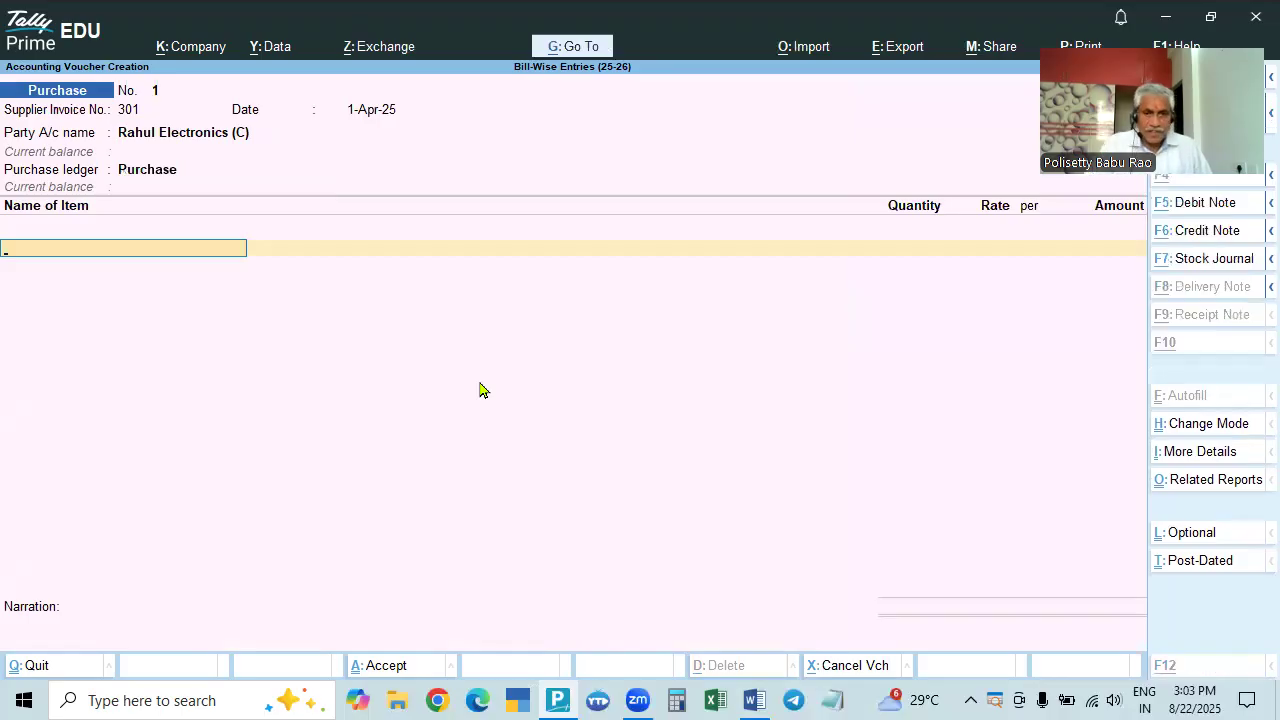
pyautogui.hotkey('alt', 'Tab')
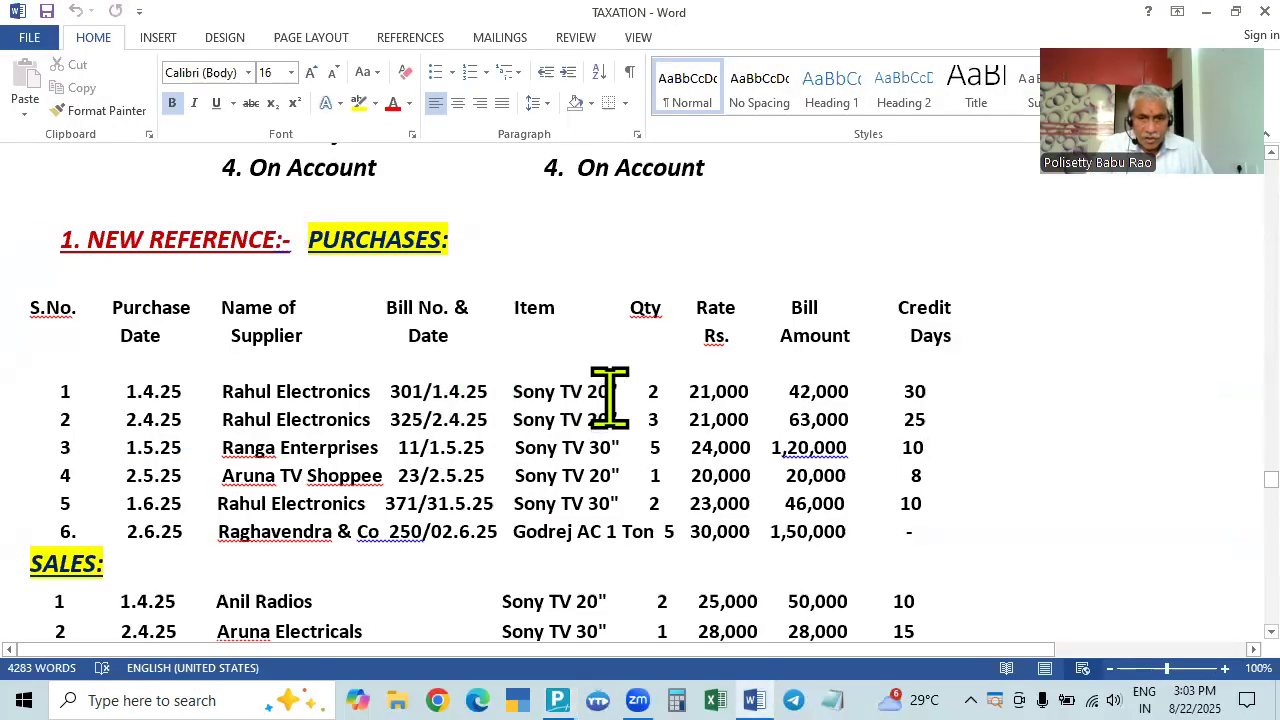
pyautogui.hotkey('alt', 'Tab')
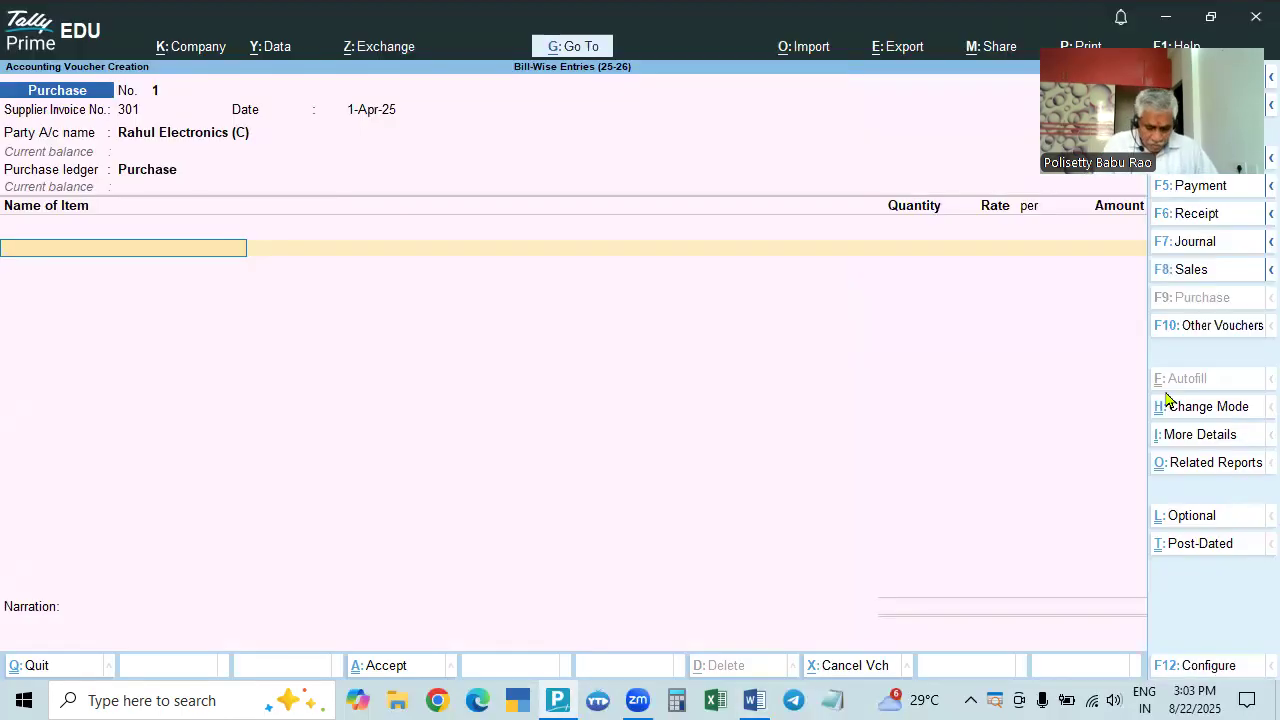
pyautogui.write('Son')
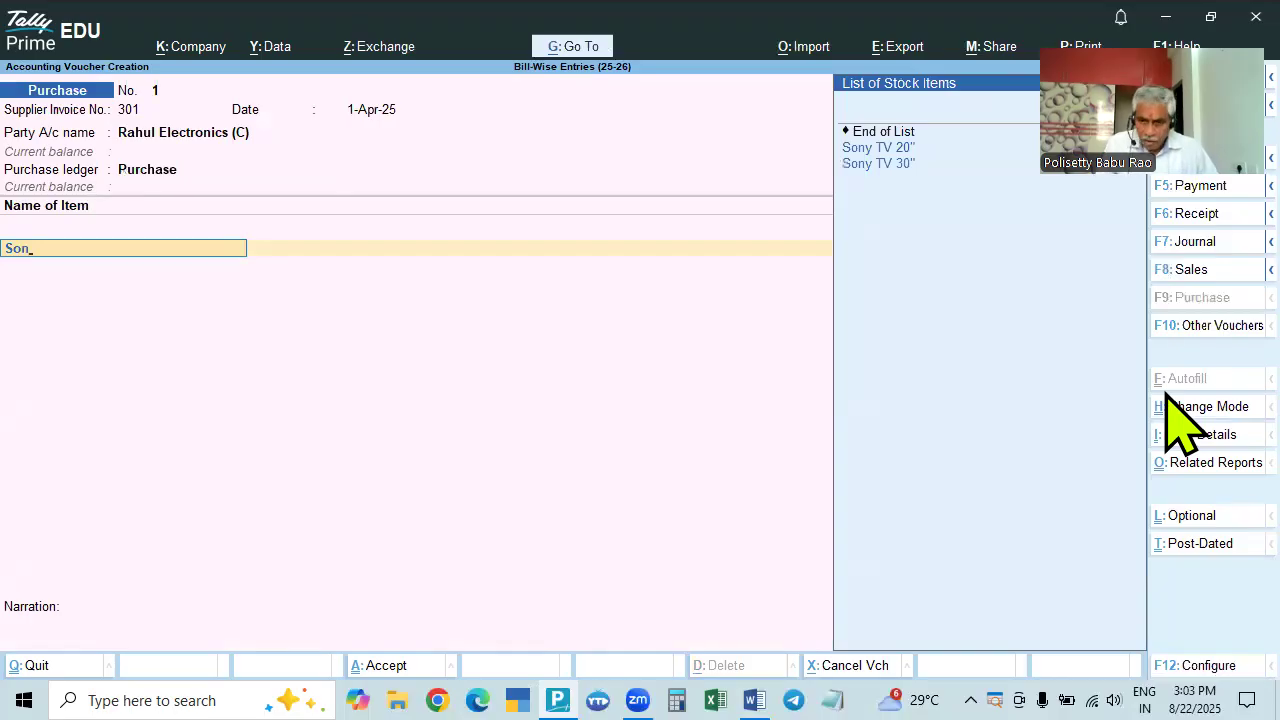
pyautogui.press('Return')
pyautogui.write('2')
pyautogui.press('Return')
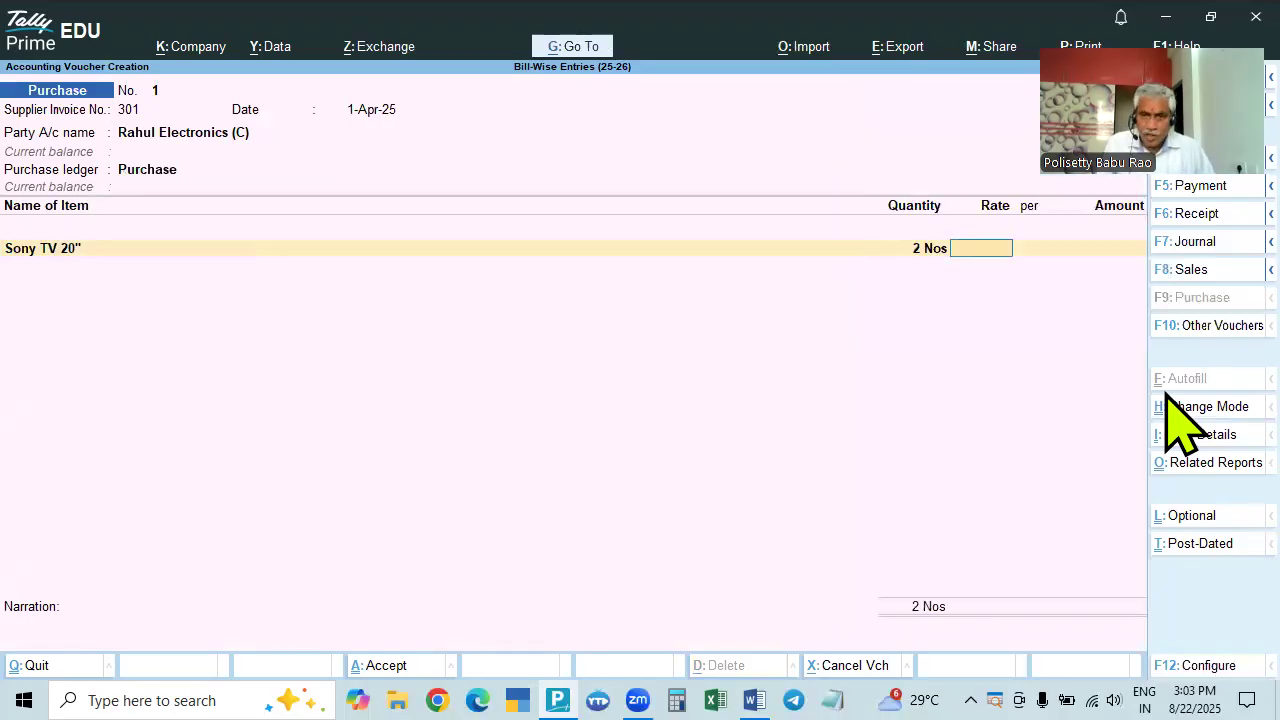
# Check the rate in the Word notes, set the Sony TV 20" rate to 21,000 per Nos, and end the item list
pyautogui.hotkey('alt', 'Tab')
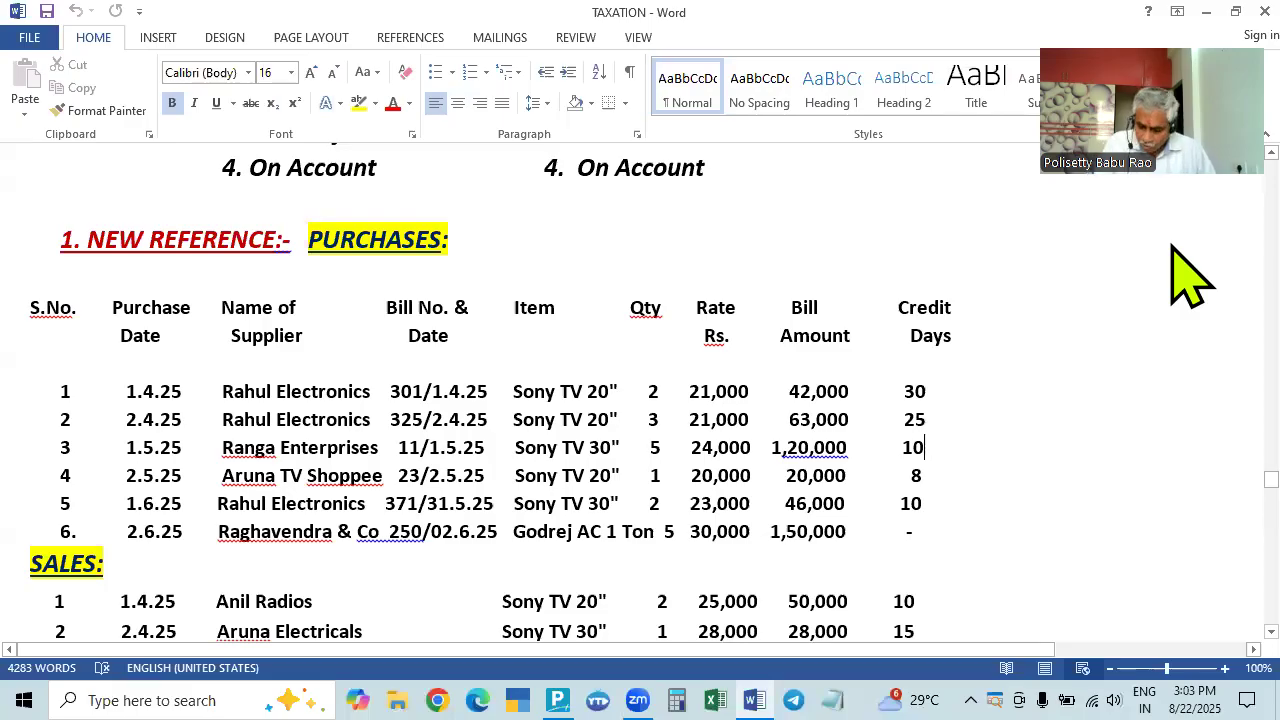
pyautogui.hotkey('alt', 'Tab')
pyautogui.write('21000')
pyautogui.press('Return')
pyautogui.press('Return')
pyautogui.press('Return')
pyautogui.press('Return')
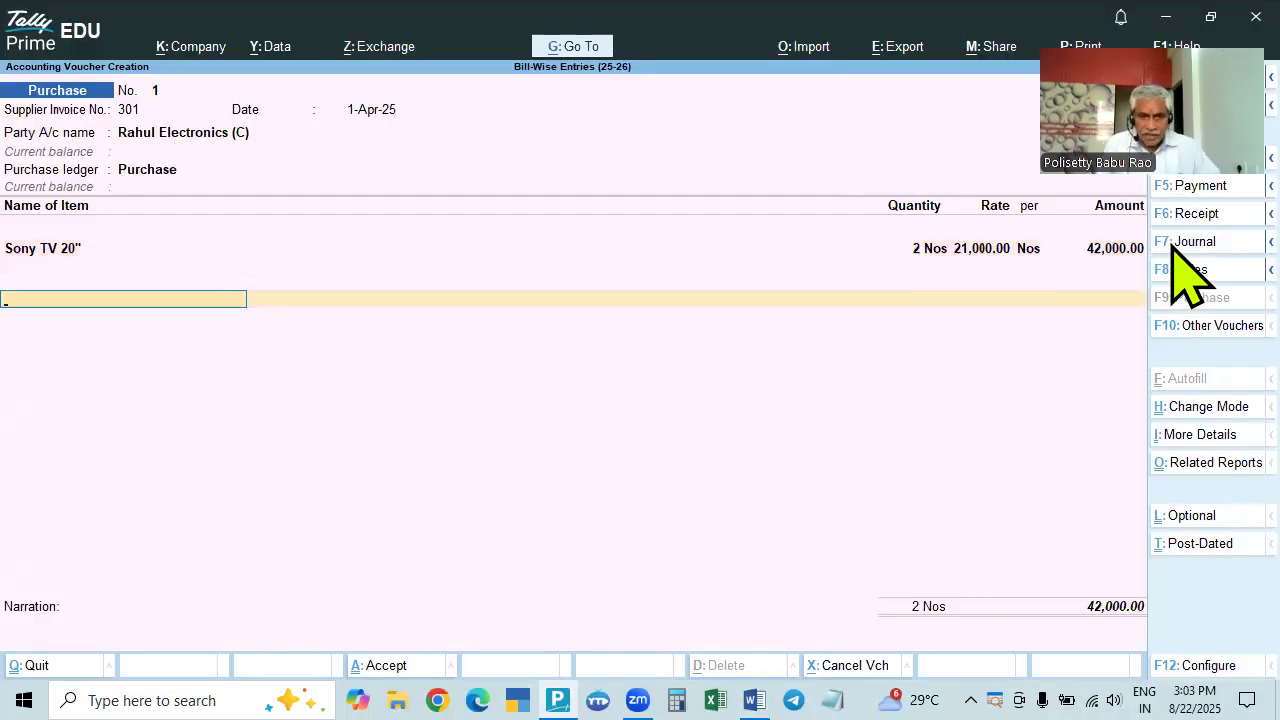
pyautogui.press('Return')
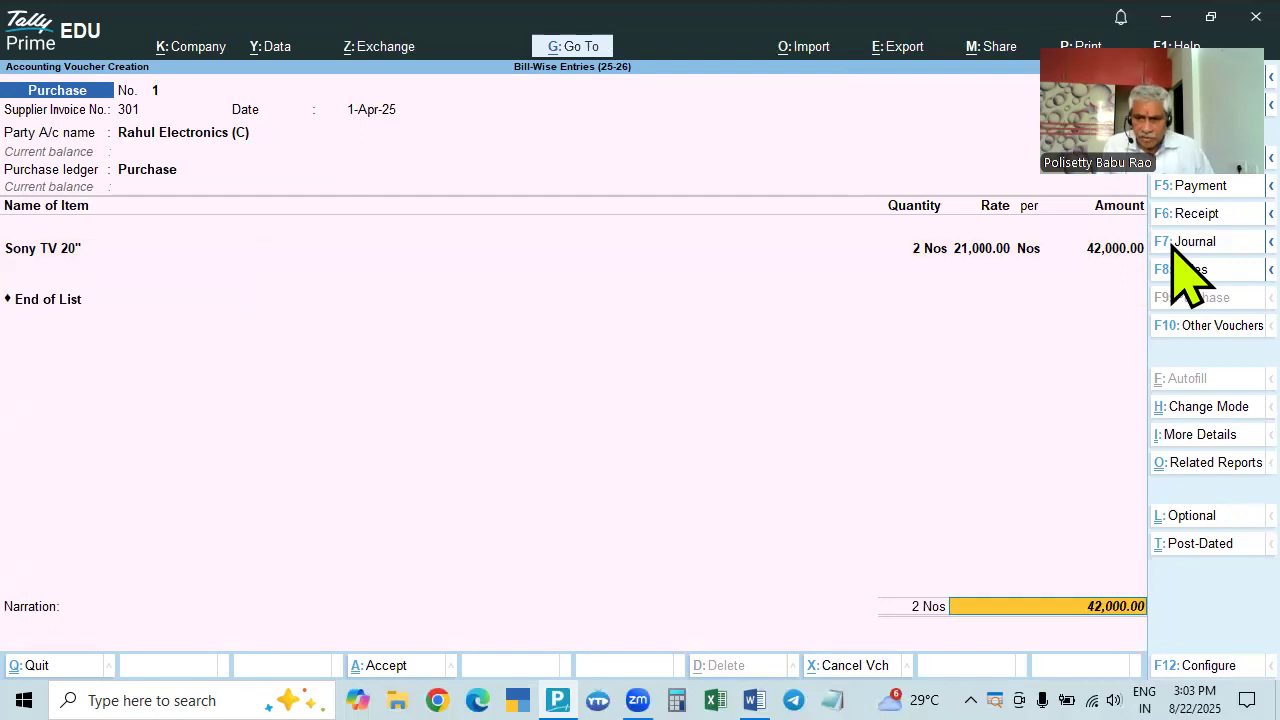
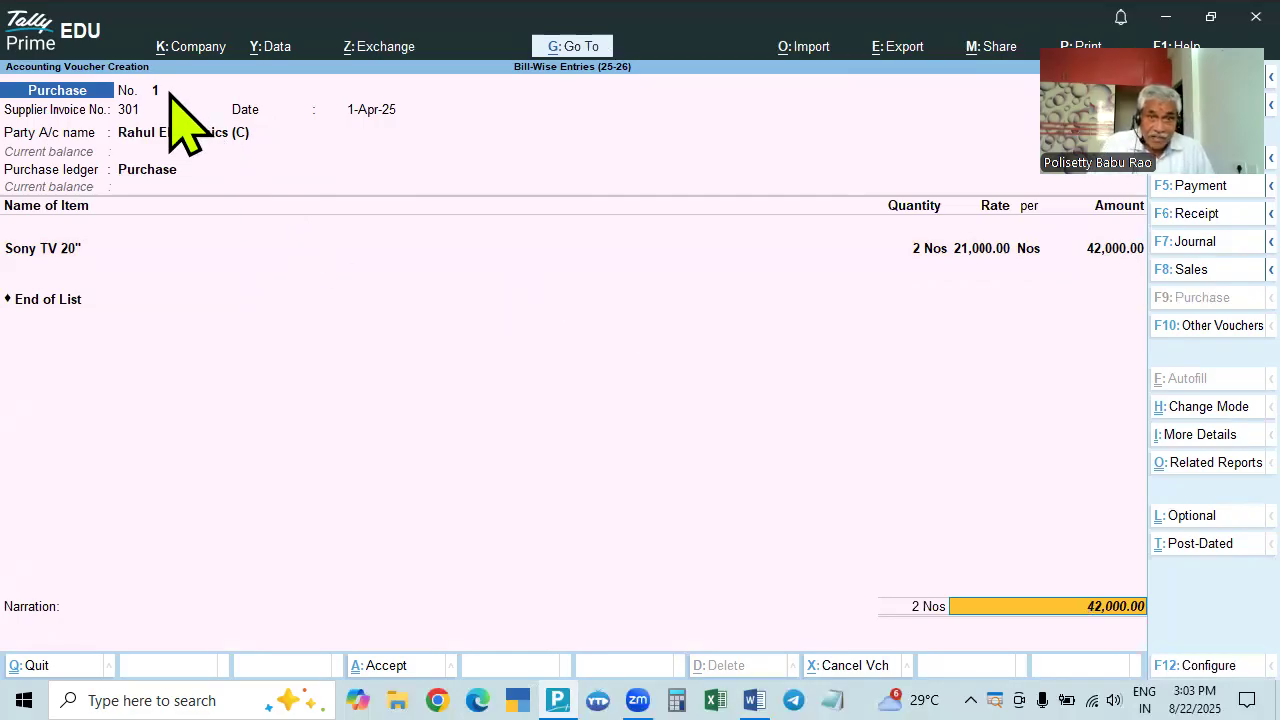
# Allocate 42,000 Cr for Rahul Electronics (C) to New Ref 301 with the credit days left blank, and save the purchase voucher
pyautogui.press('Return')
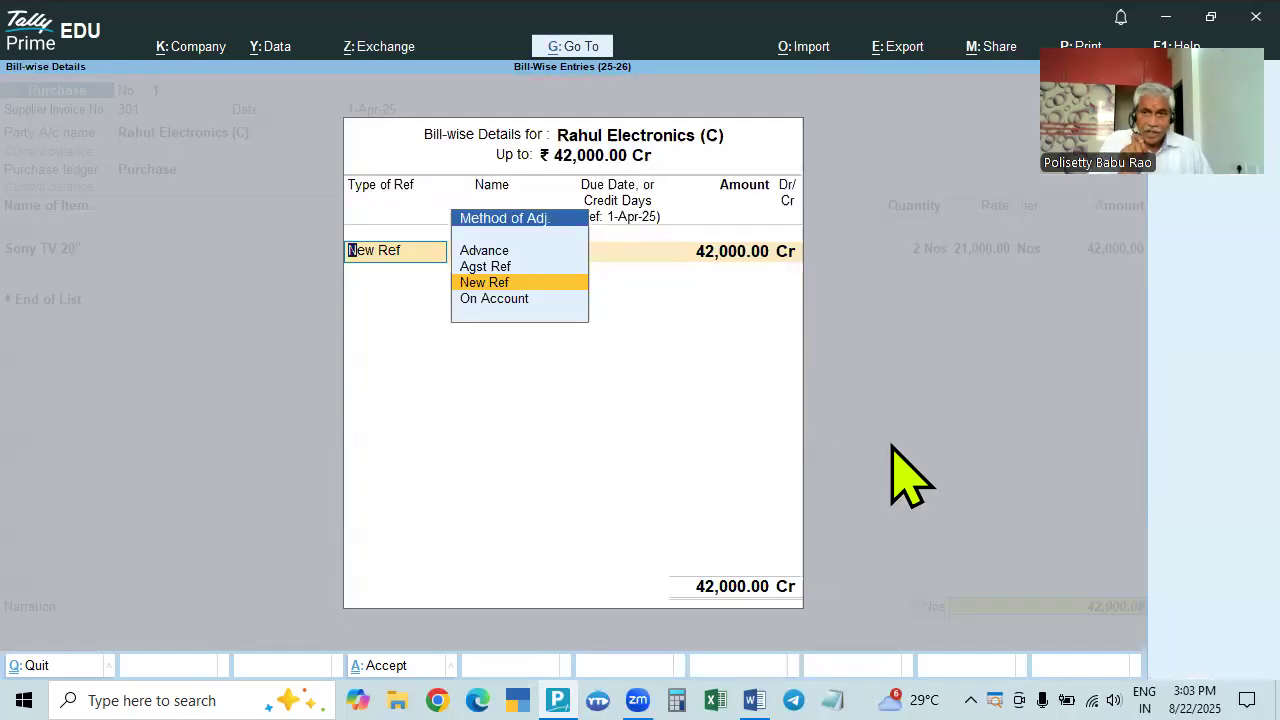
pyautogui.hotkey('alt', 'Tab')
pyautogui.scroll(-3, 578, 435)
pyautogui.scroll(4, 578, 435)
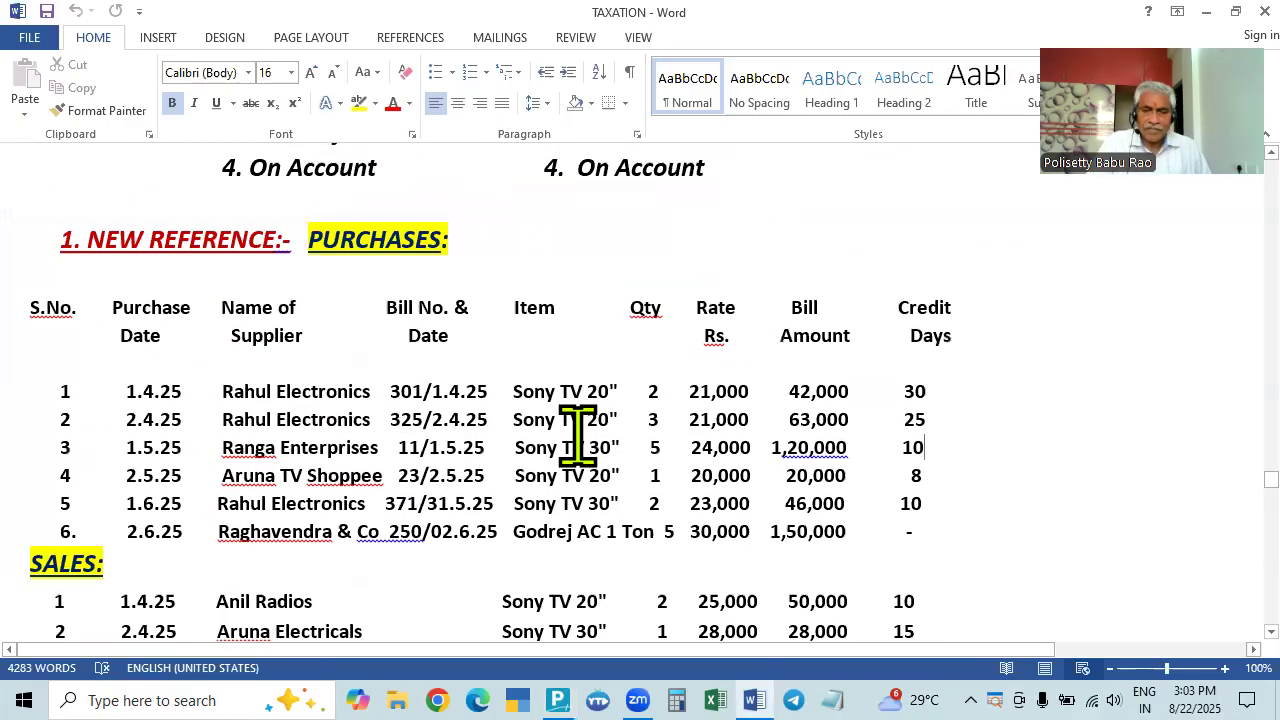
pyautogui.hotkey('alt', 'Tab')
pyautogui.press('Return')
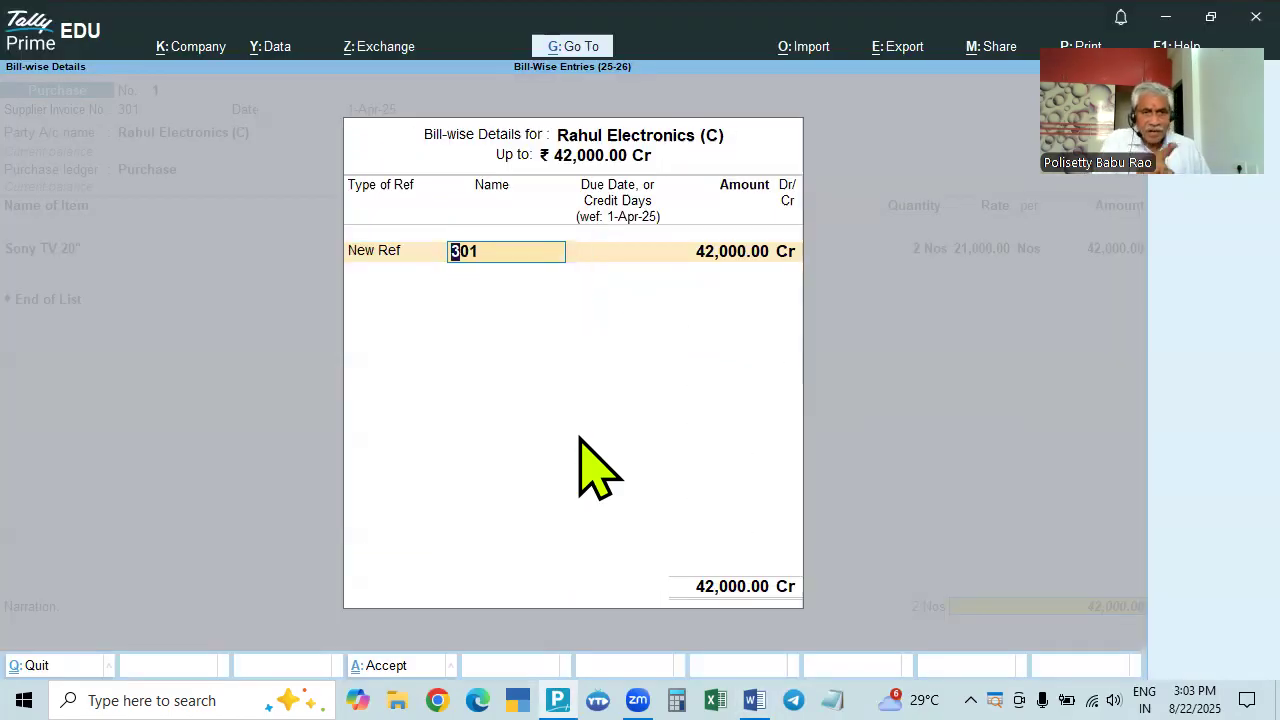
pyautogui.press('Return')
pyautogui.press('Return')
pyautogui.press('Return')
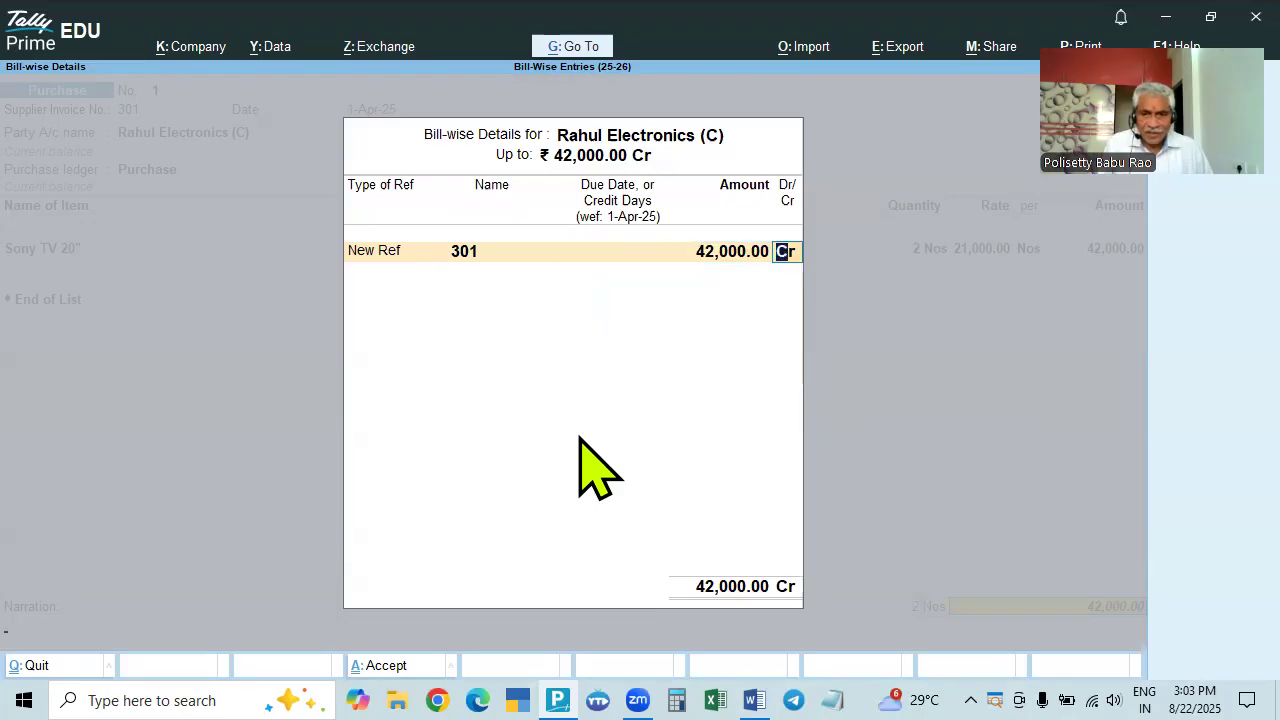
pyautogui.press('Return')
pyautogui.press('Return')
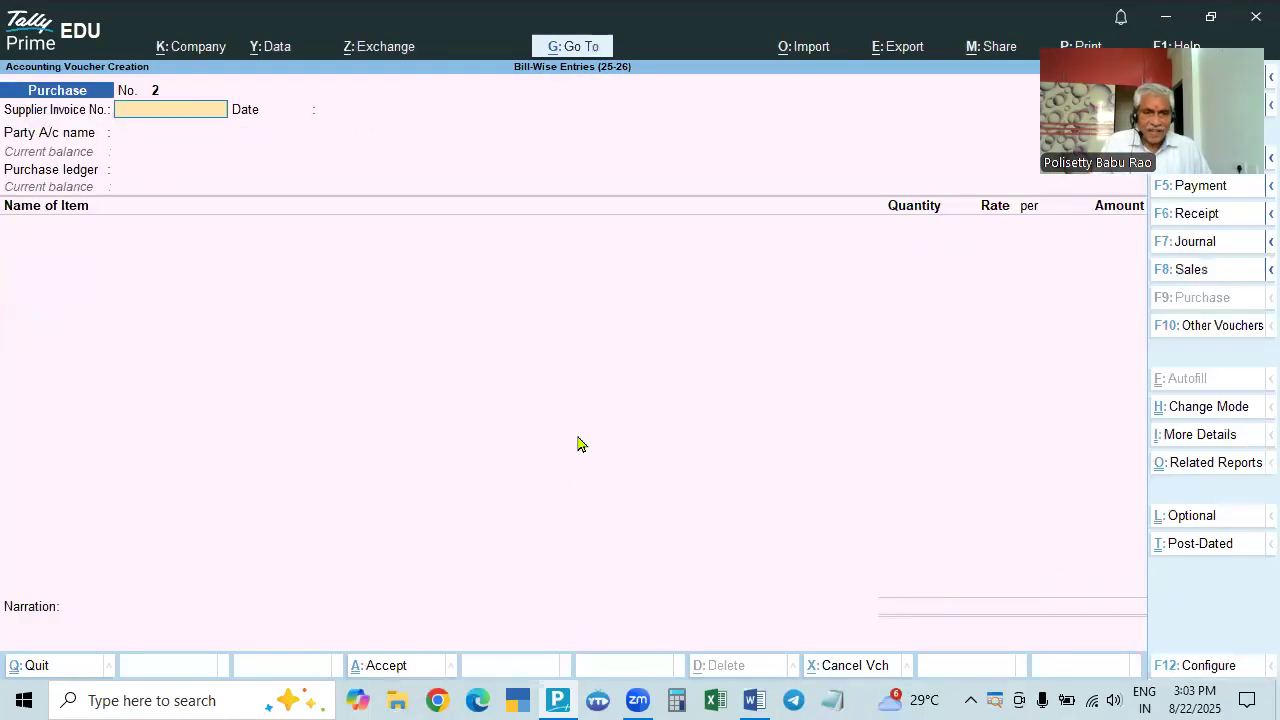
# Check the second purchase in the Word notes and change the voucher date to 2-4-2025
pyautogui.hotkey('alt', 'Tab')
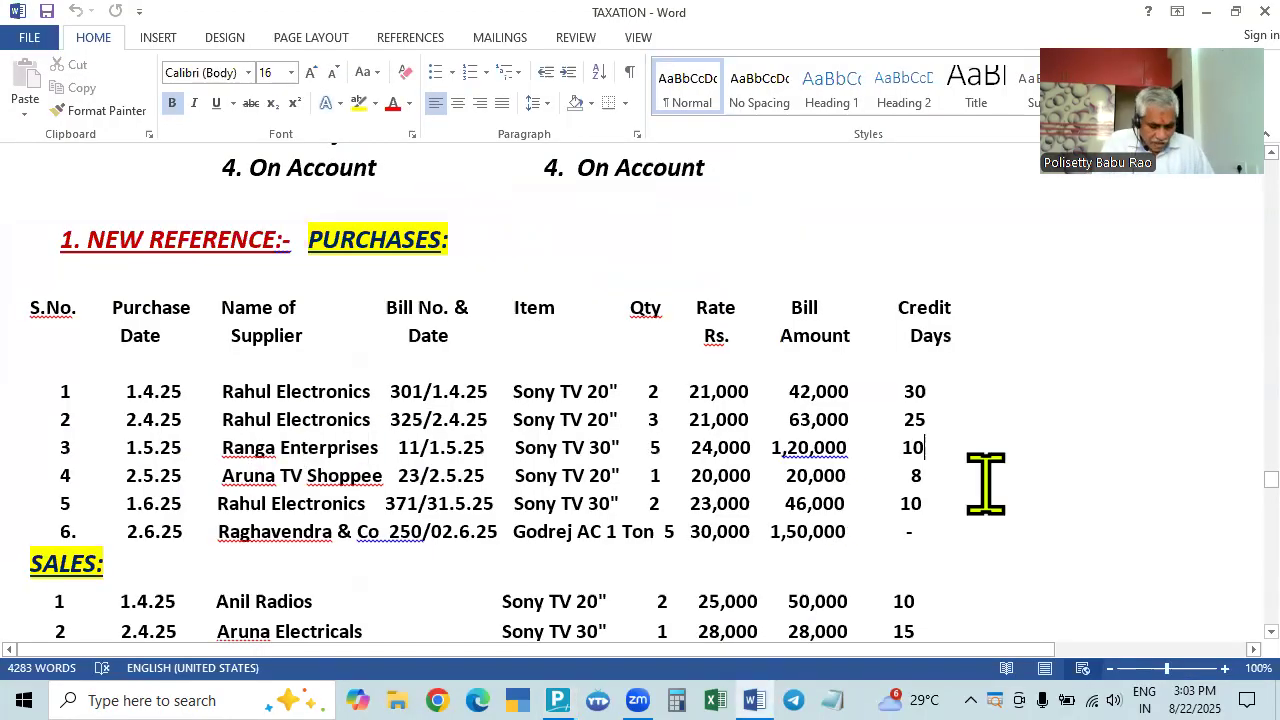
pyautogui.hotkey('alt', 'Tab')
pyautogui.press('F2')
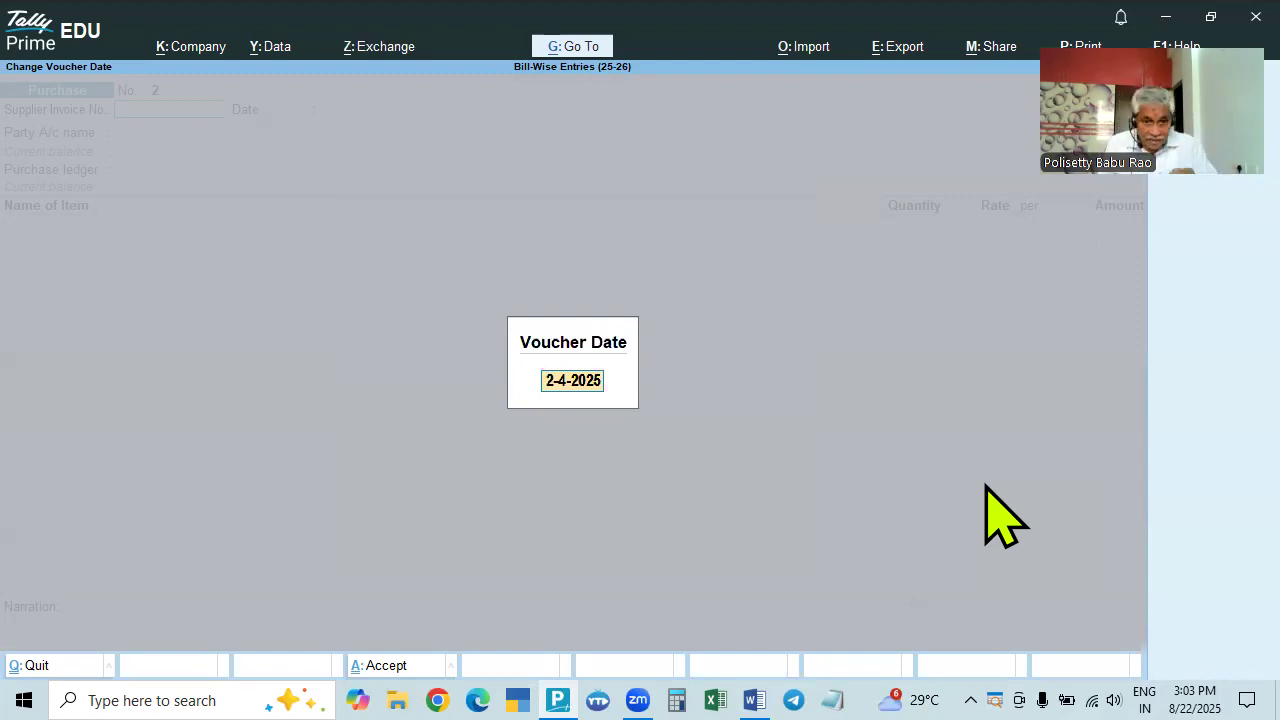
pyautogui.press('Return')
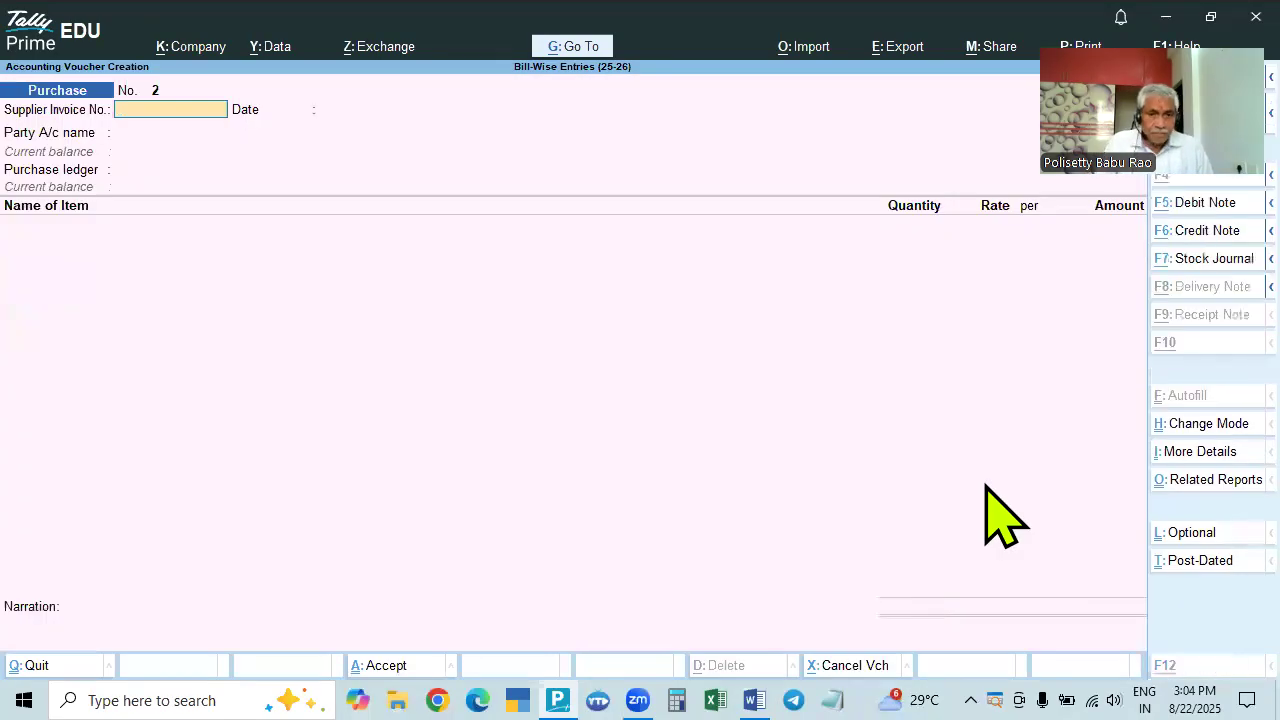
# Enter supplier invoice number 325 dated 2-Apr-25 in the second purchase voucher, checking it against the Word notes
pyautogui.hotkey('alt', 'Tab')
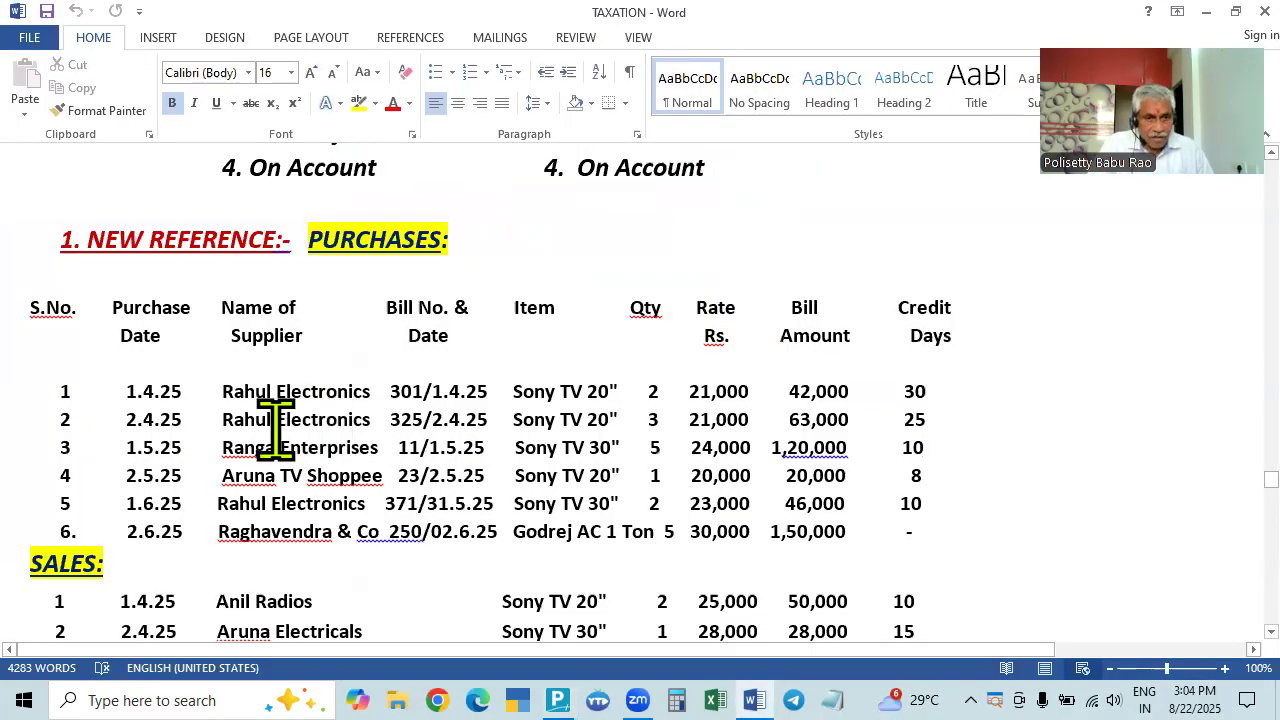
pyautogui.hotkey('alt', 'Tab')
pyautogui.write('3')
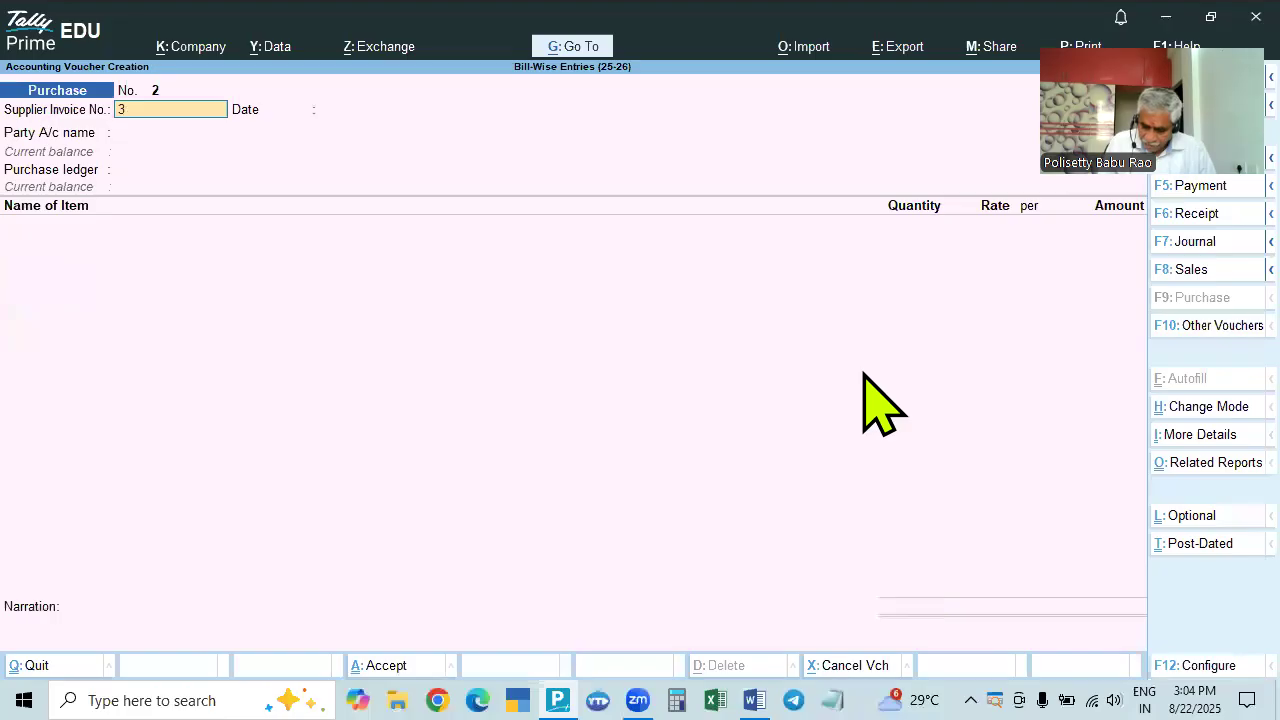
pyautogui.write('25')
pyautogui.press('Return')
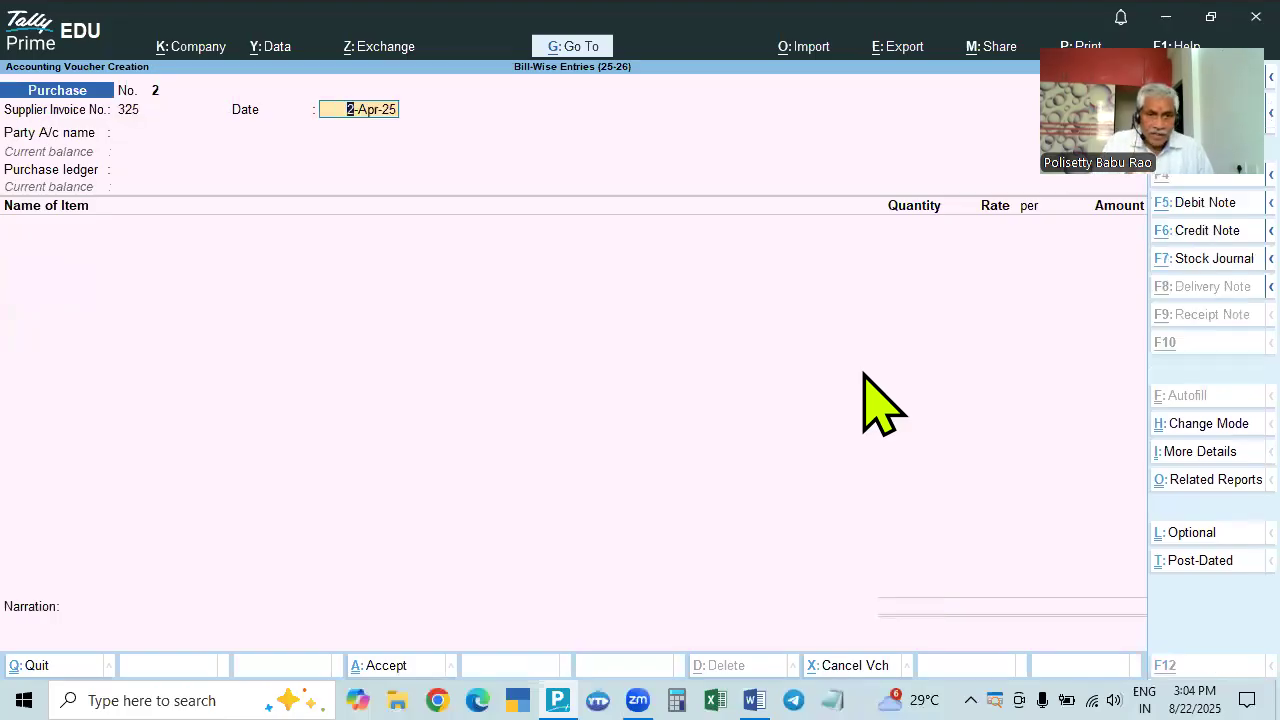
pyautogui.hotkey('alt', 'Tab')
pyautogui.hotkey('alt', 'Tab')
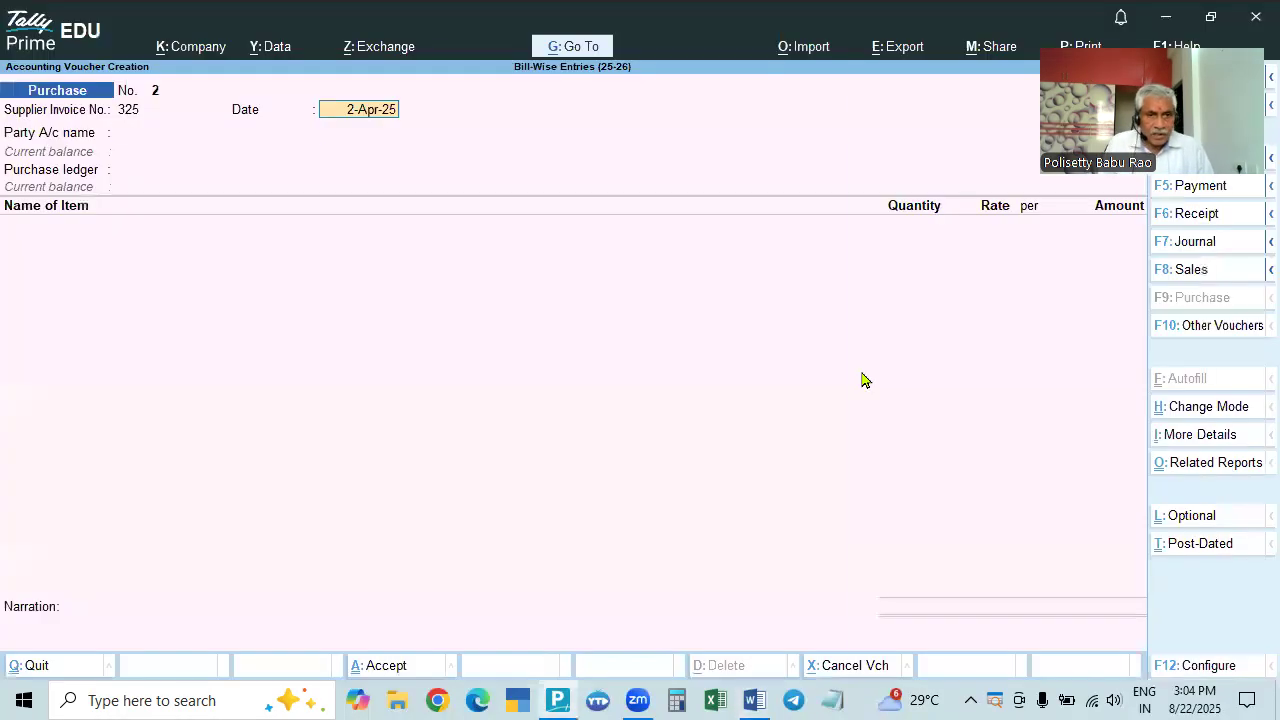
# Select Rahul Electronics (C) as the party account and accept its receipt and party details
pyautogui.press('Return')
pyautogui.write('Rahul Electronics (C')
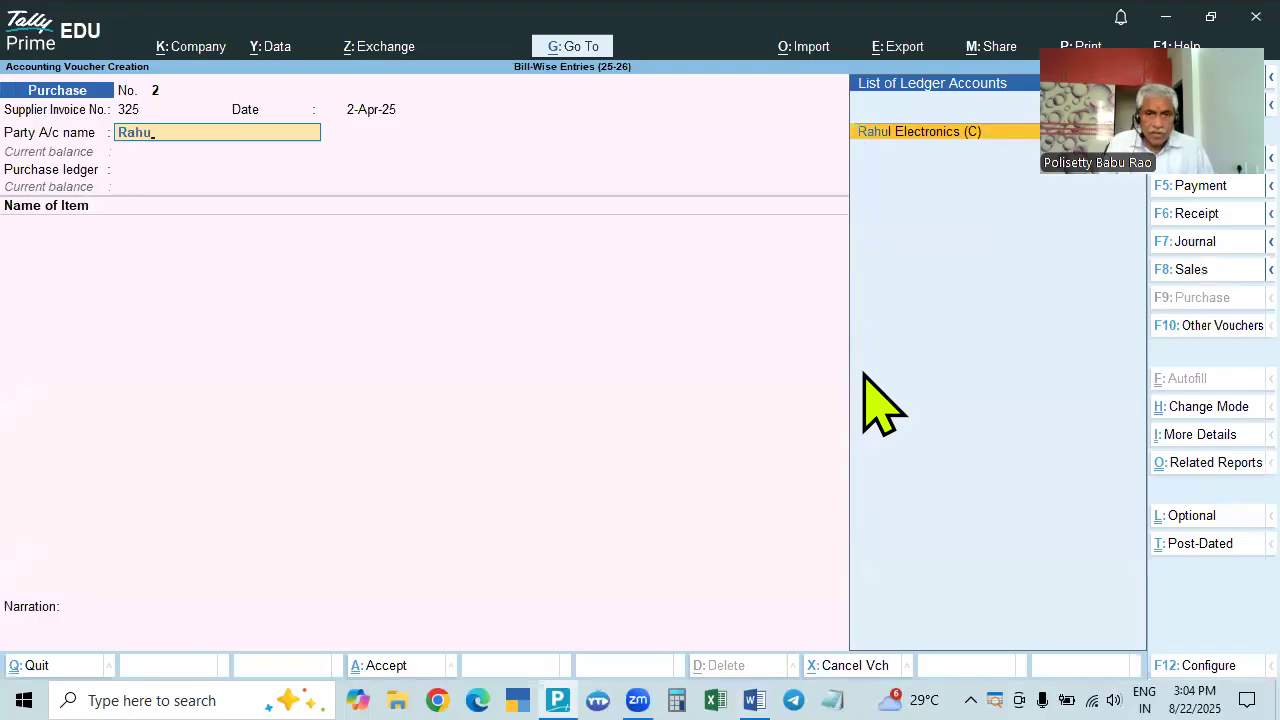
pyautogui.press('Return')
pyautogui.hotkey('ctrl', 'a')
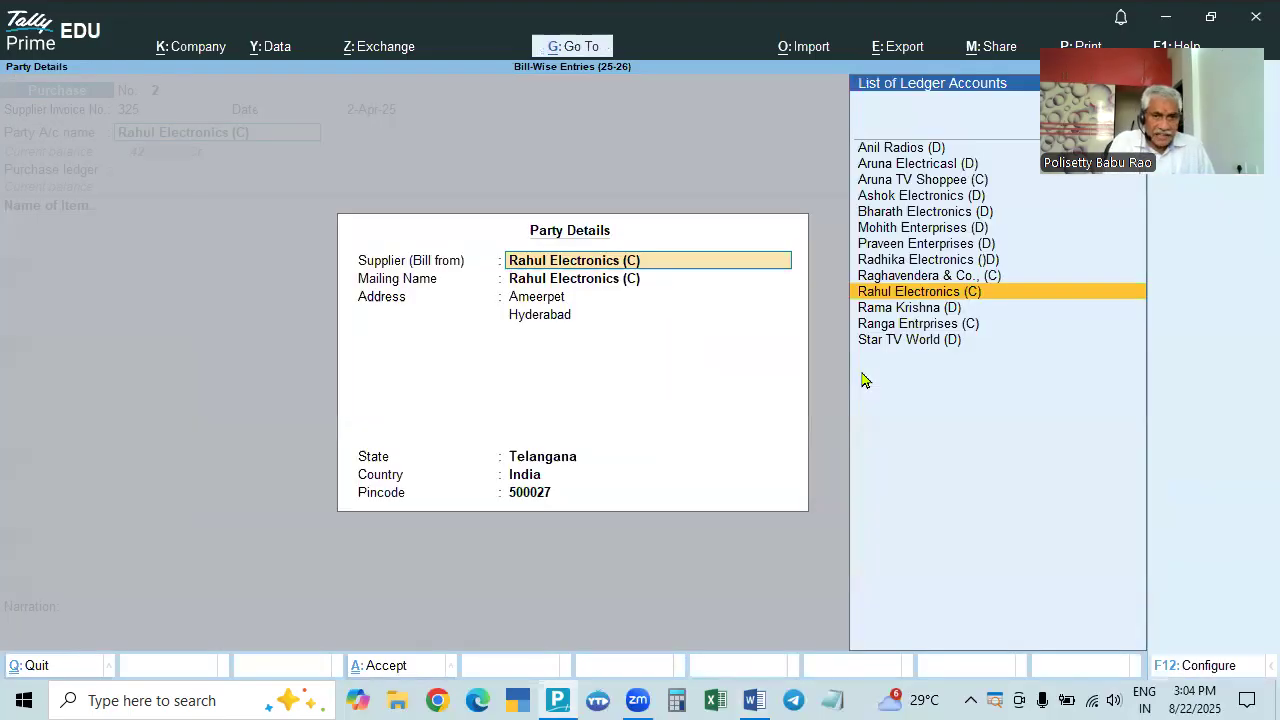
pyautogui.hotkey('ctrl', 'a')
# Choose the Purchase ledger and, following the Word notes, select Sony TV 20" as the item for invoice 325
pyautogui.hotkey('alt', 'Tab')
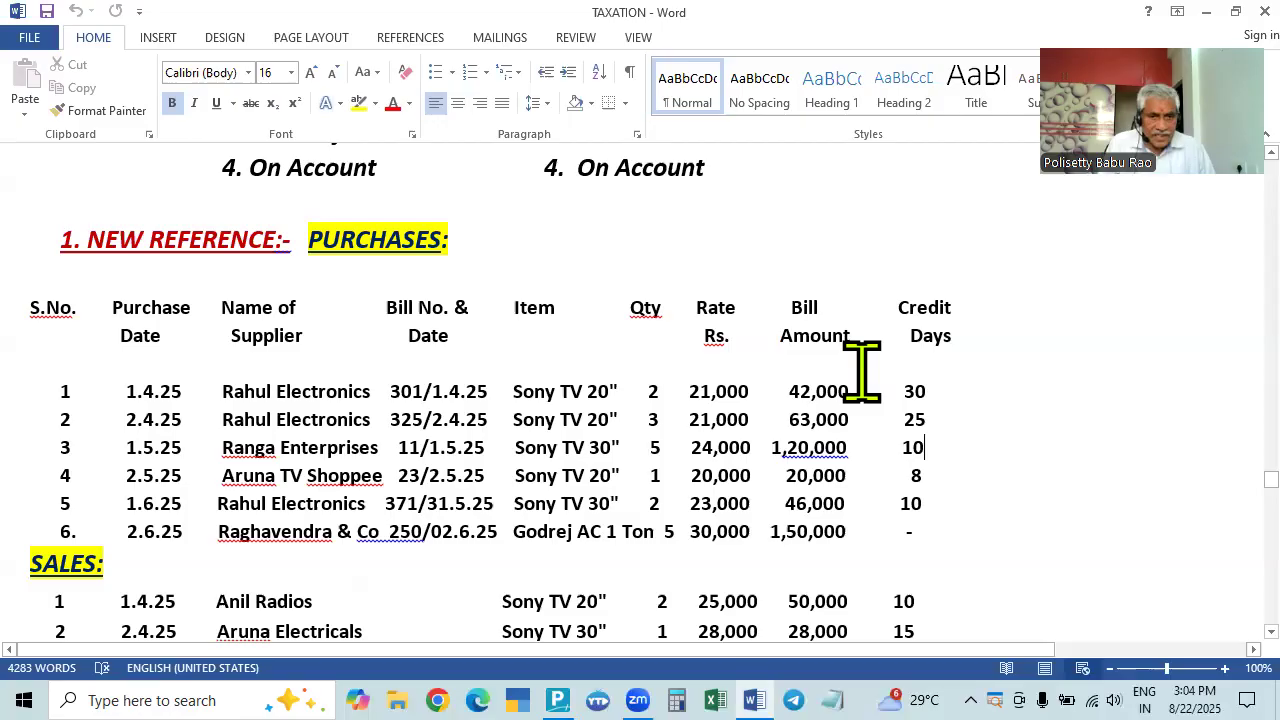
pyautogui.hotkey('alt', 'Tab')
pyautogui.press('Return')
pyautogui.hotkey('alt', 'Tab')
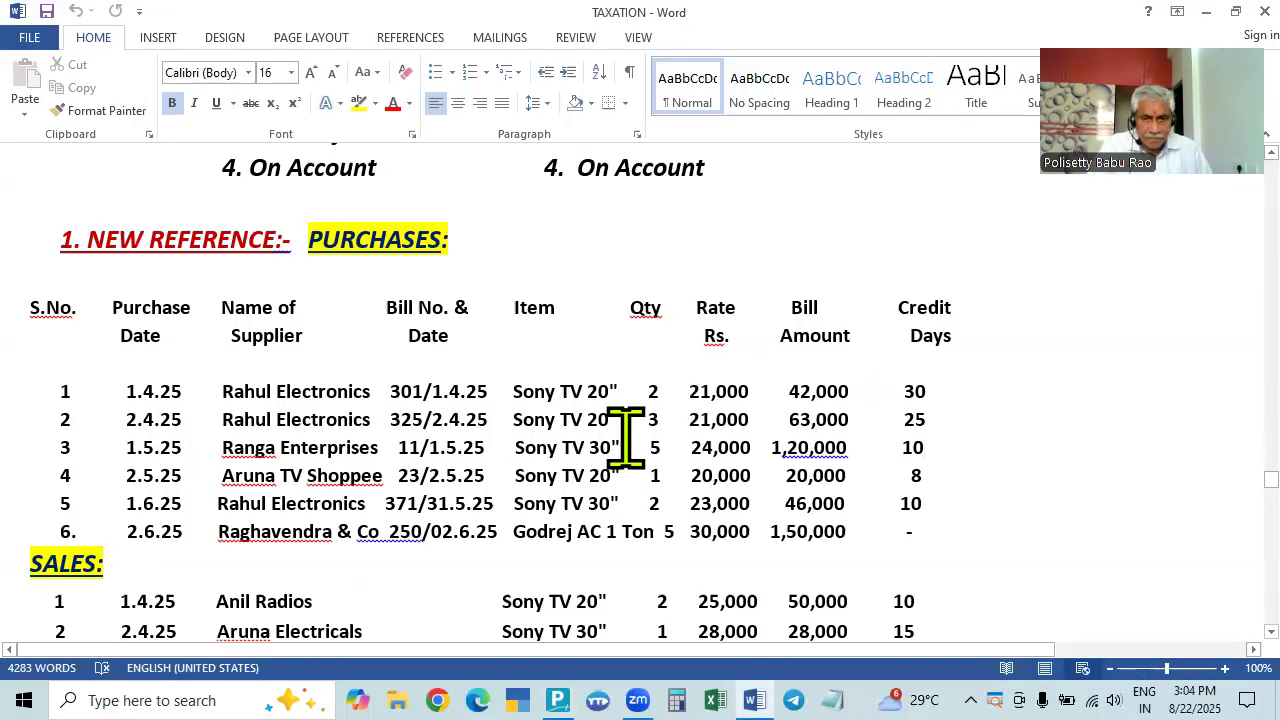
pyautogui.hotkey('alt', 'Tab')
pyautogui.write('So')
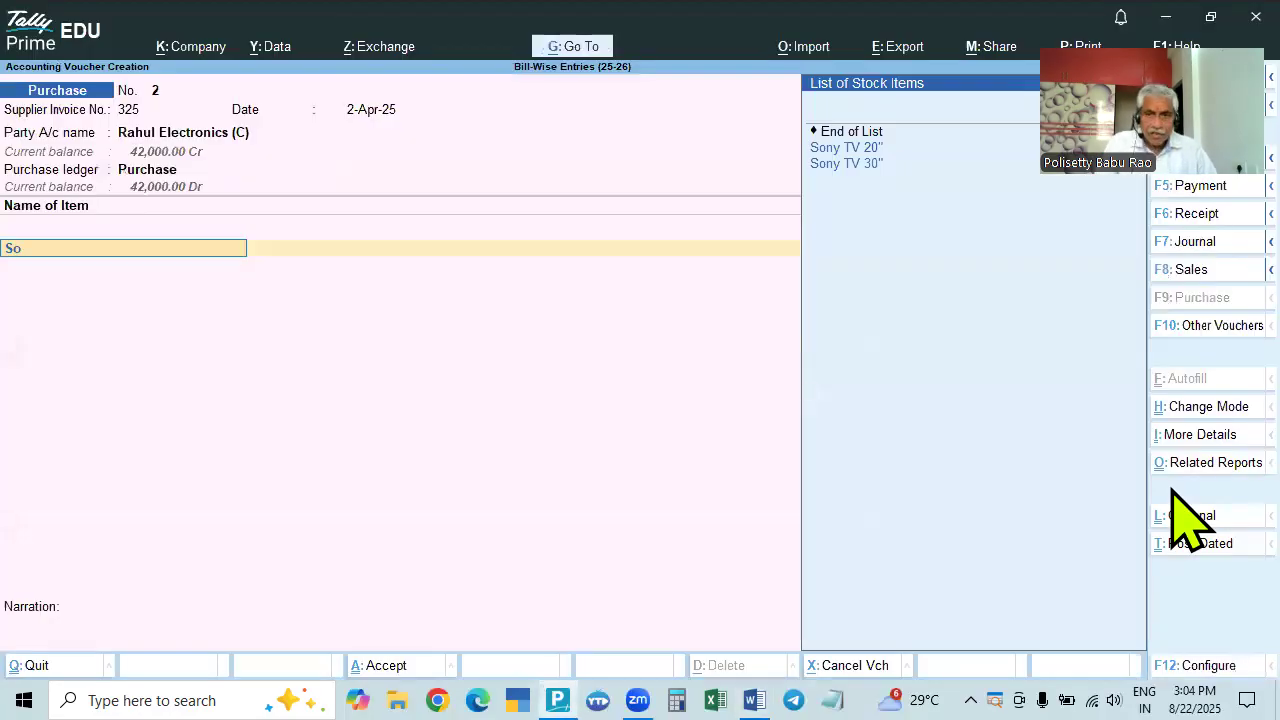
pyautogui.press('Return')
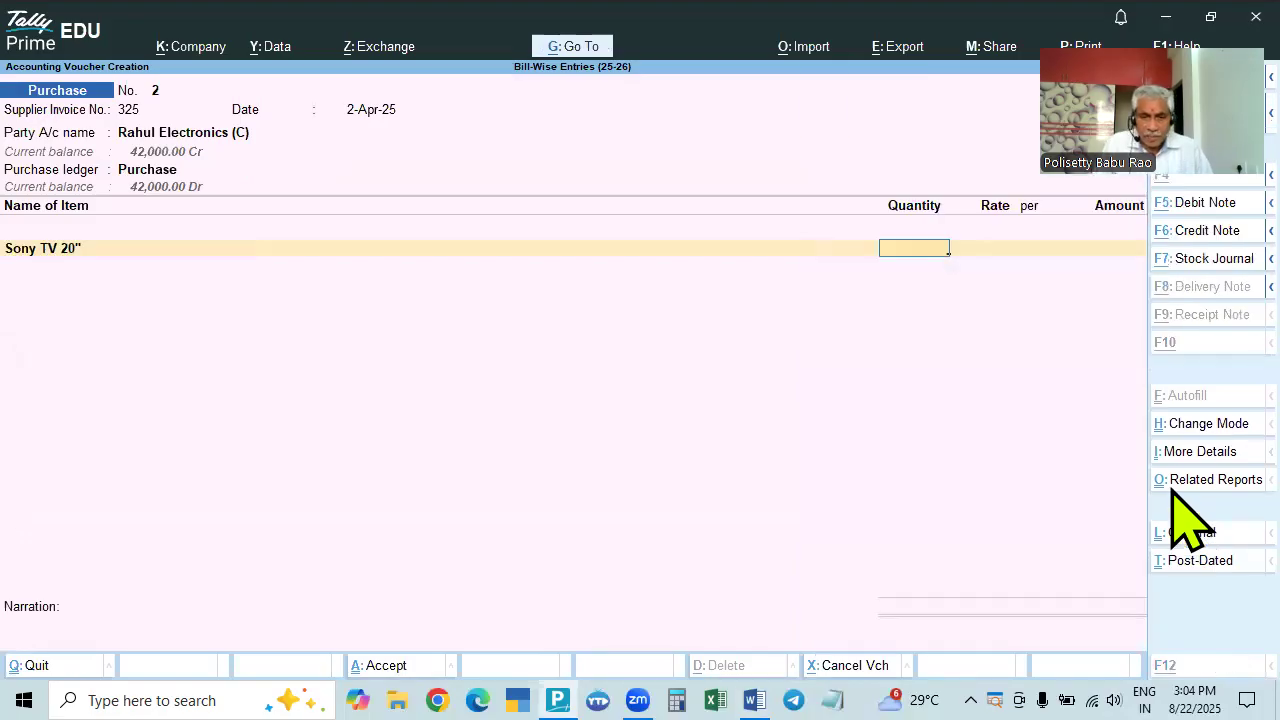
# Following the Word notes, enter a quantity of 3 Nos at a rate of 21,000.00 for Sony TV 20"
pyautogui.hotkey('alt', 'Tab')
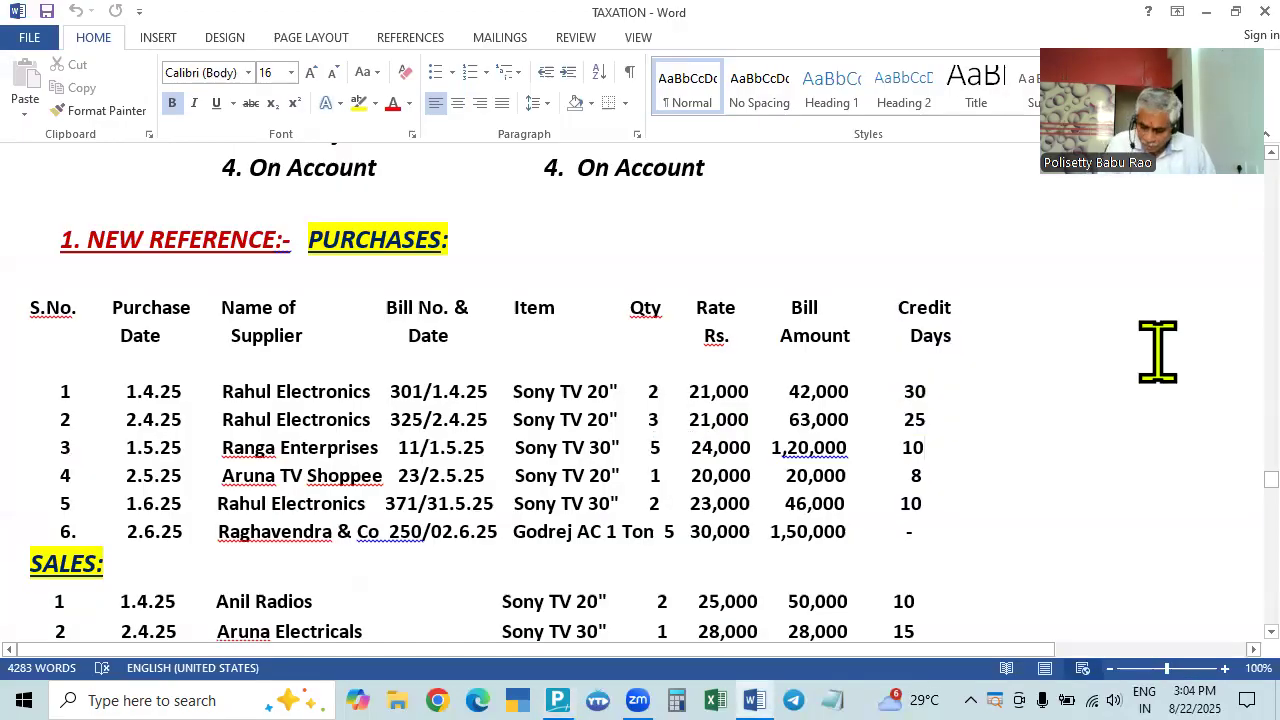
pyautogui.hotkey('alt', 'Tab')
pyautogui.write('3')
pyautogui.press('Return')
pyautogui.write('21')
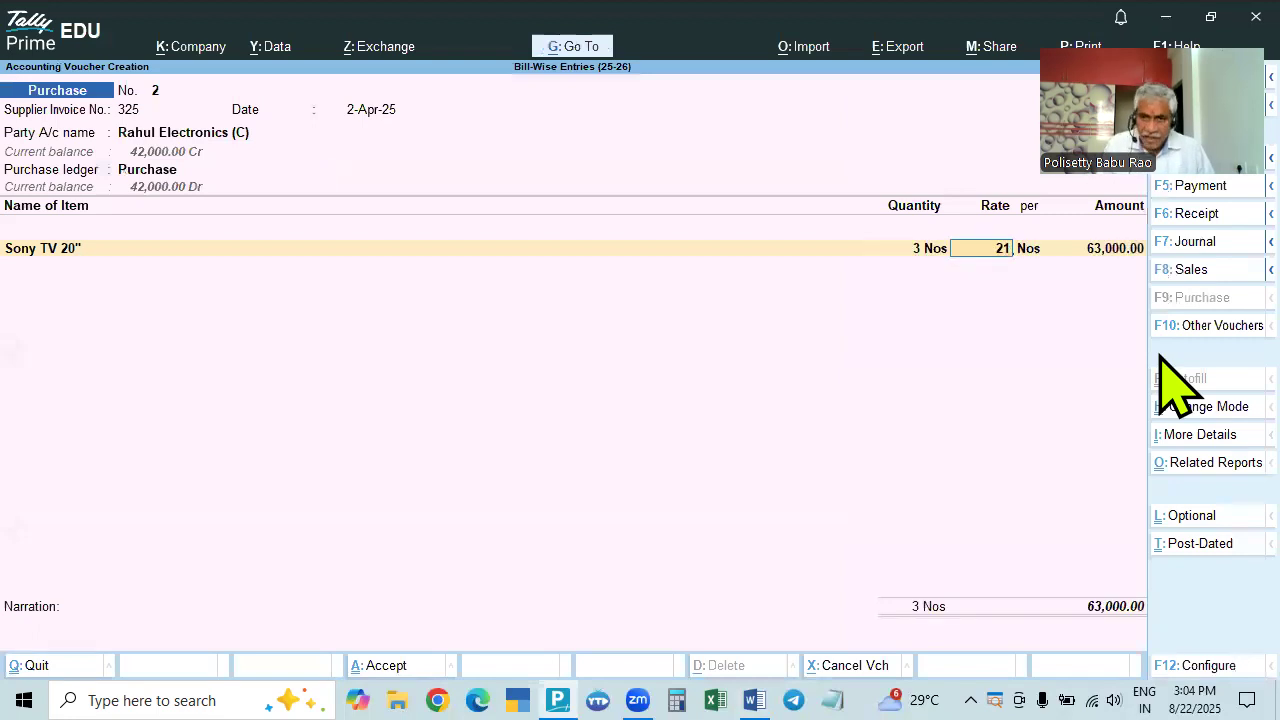
pyautogui.press('BackSpace')
pyautogui.press('BackSpace')
pyautogui.press('BackSpace')
pyautogui.press('BackSpace')
pyautogui.press('Return')
pyautogui.press('Return')
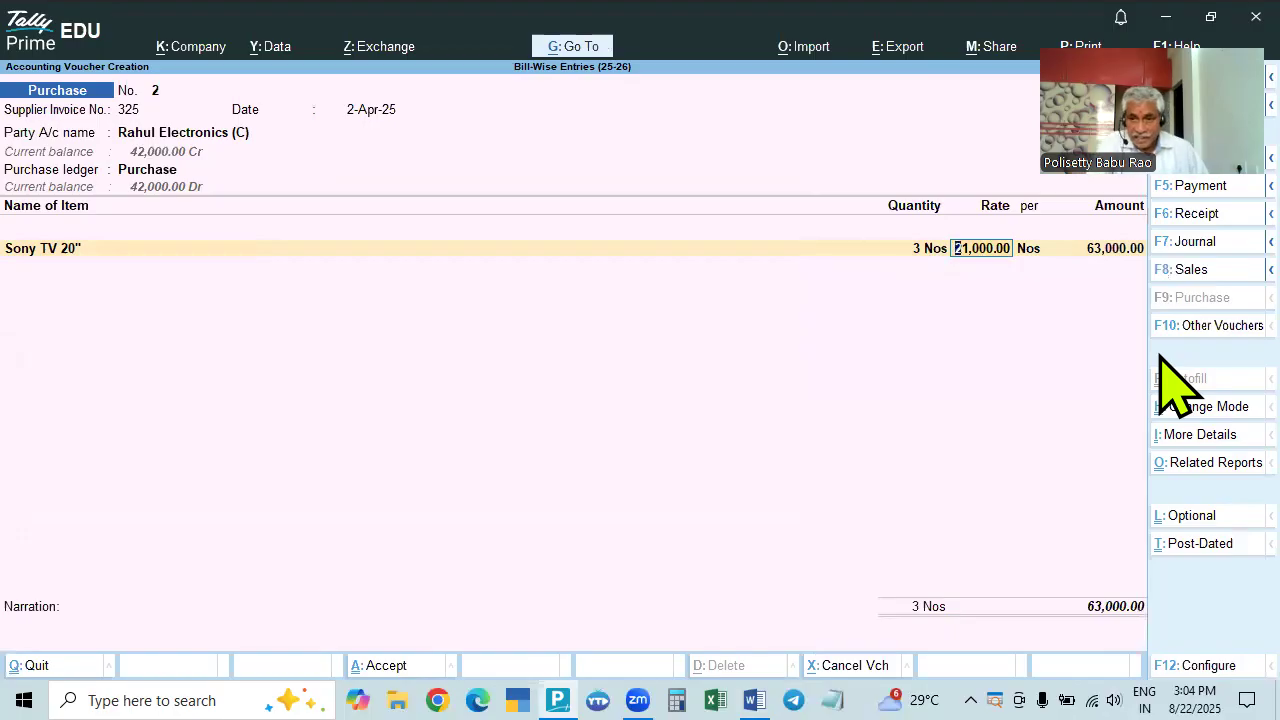
# Check the rate and bill amount in the Word notes, accept the Sony TV 20" line per Nos and end the item list
pyautogui.hotkey('alt', 'Tab')
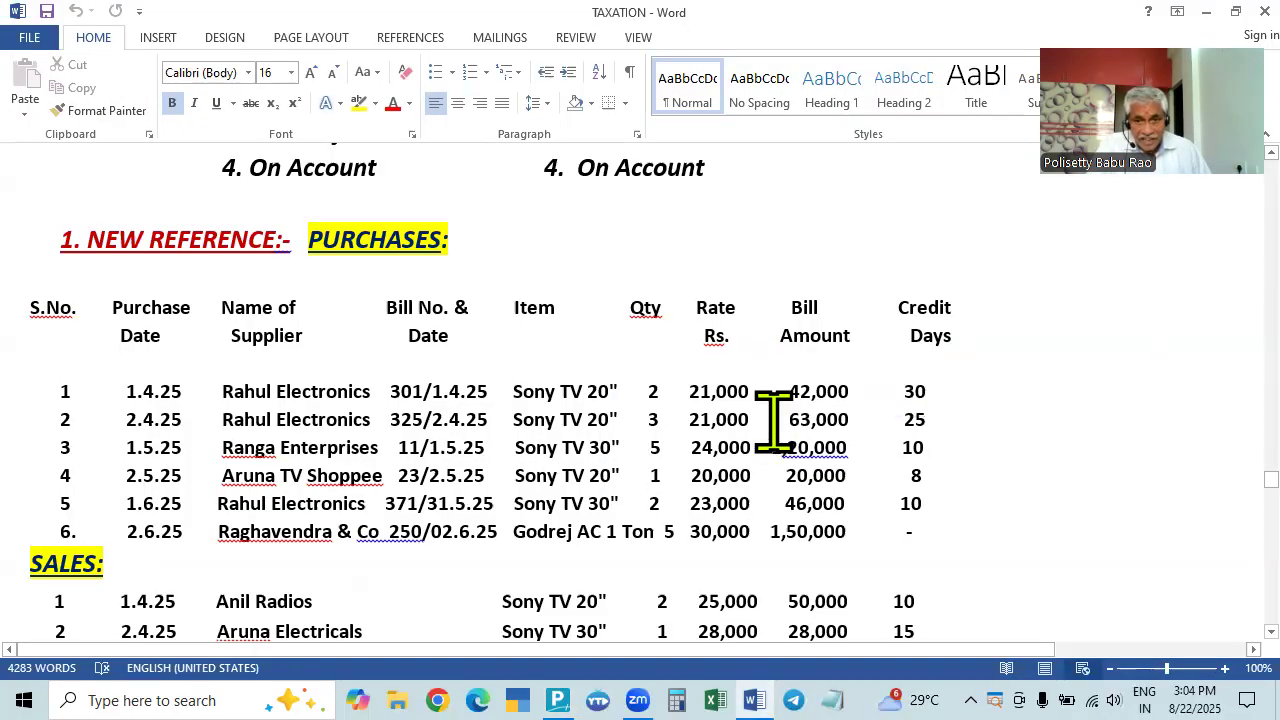
pyautogui.hotkey('alt', 'Tab')
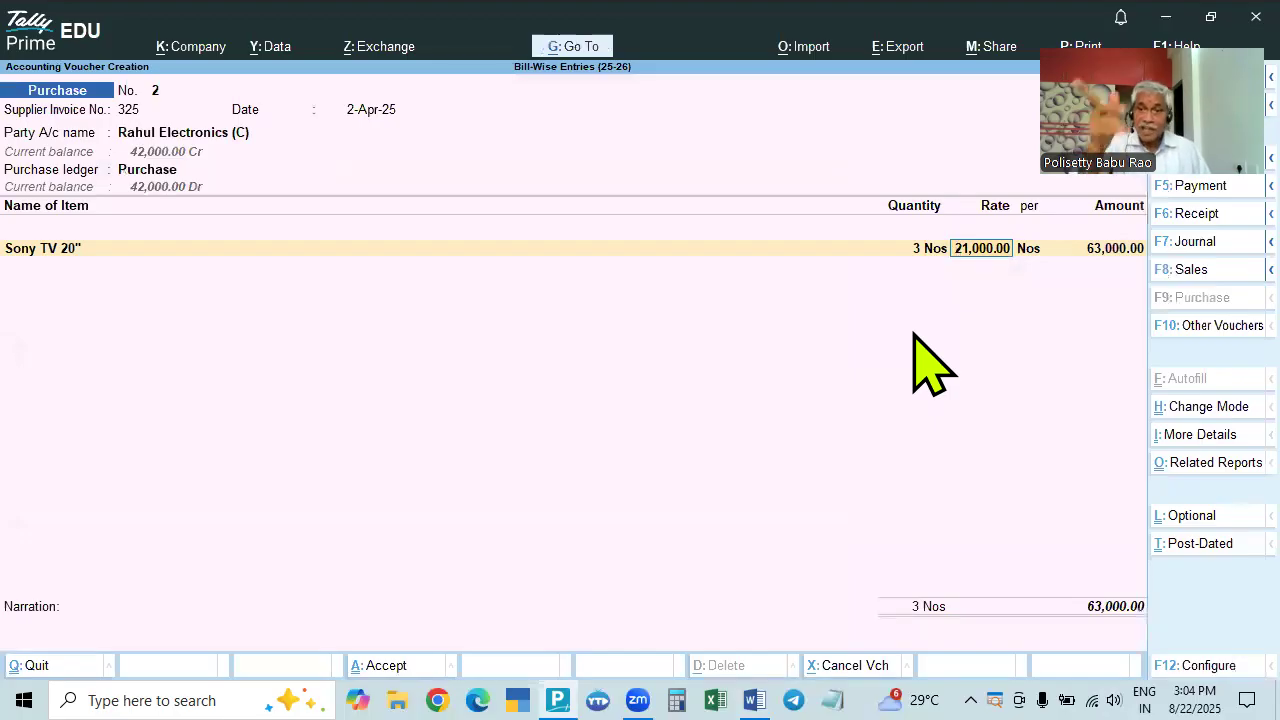
pyautogui.press('Return')
pyautogui.press('Return')
pyautogui.press('Return')
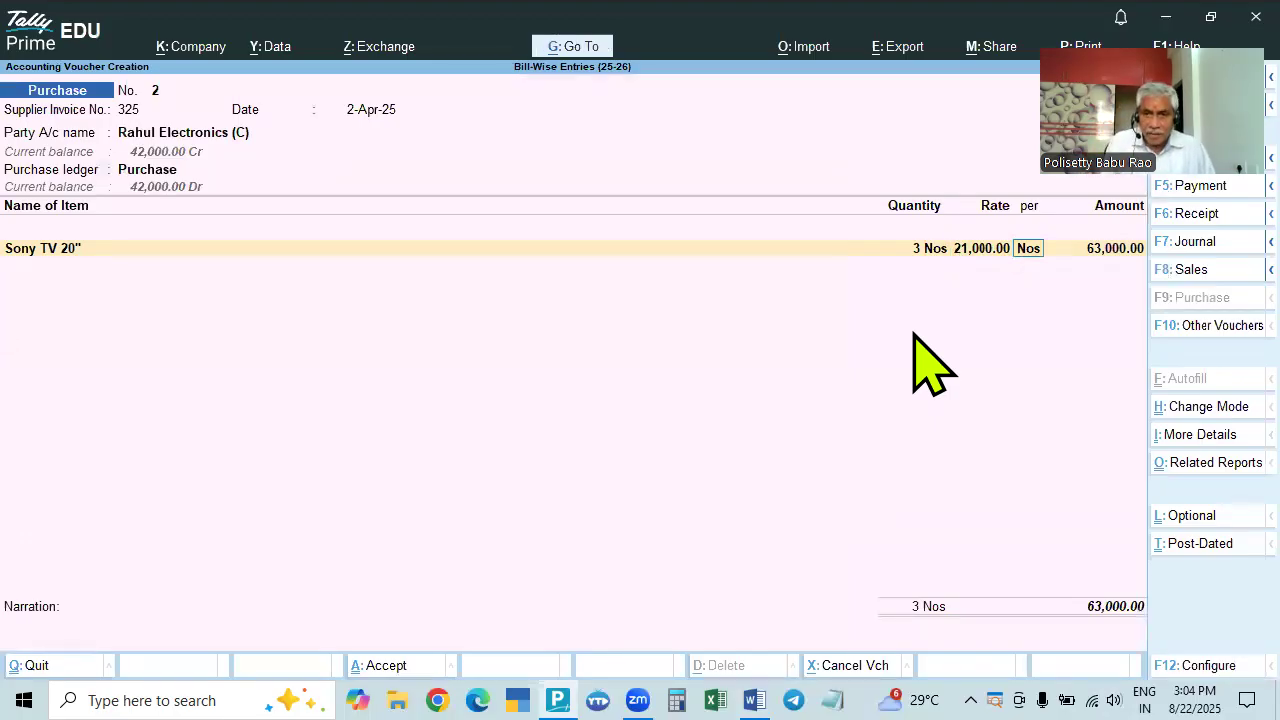
pyautogui.hotkey('alt', 'Tab')
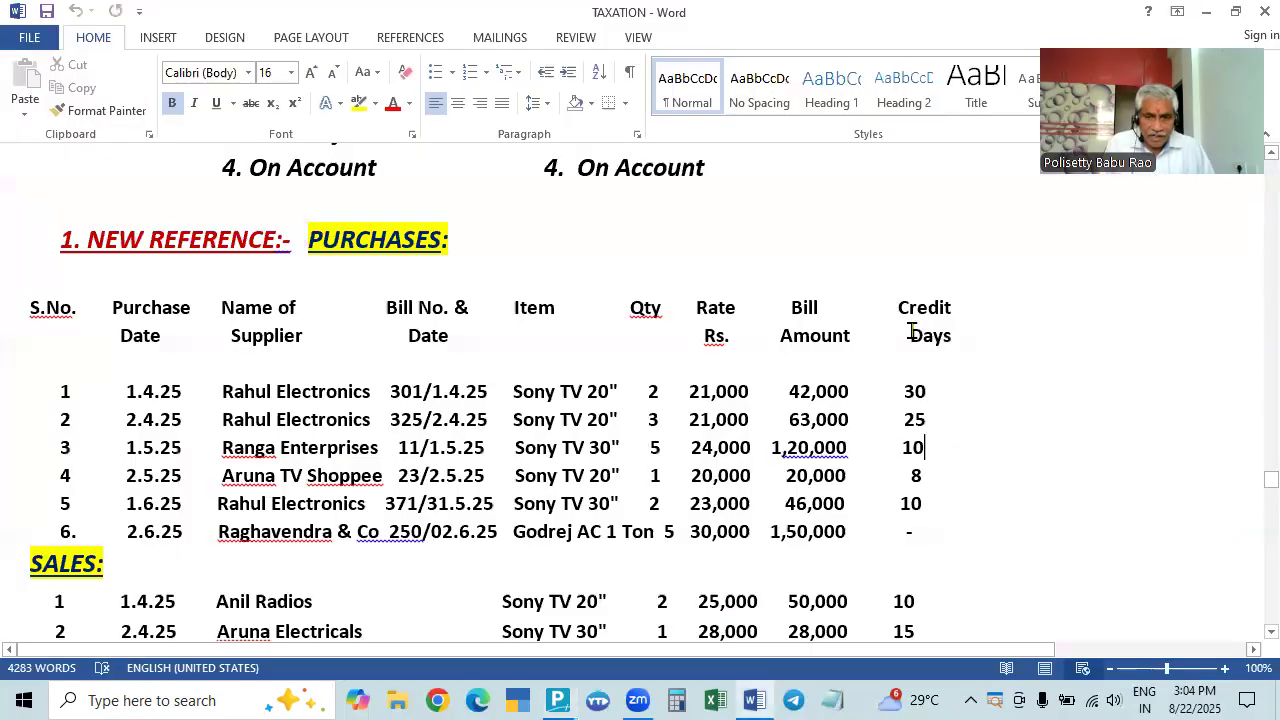
pyautogui.hotkey('alt', 'Tab')
pyautogui.press('Return')
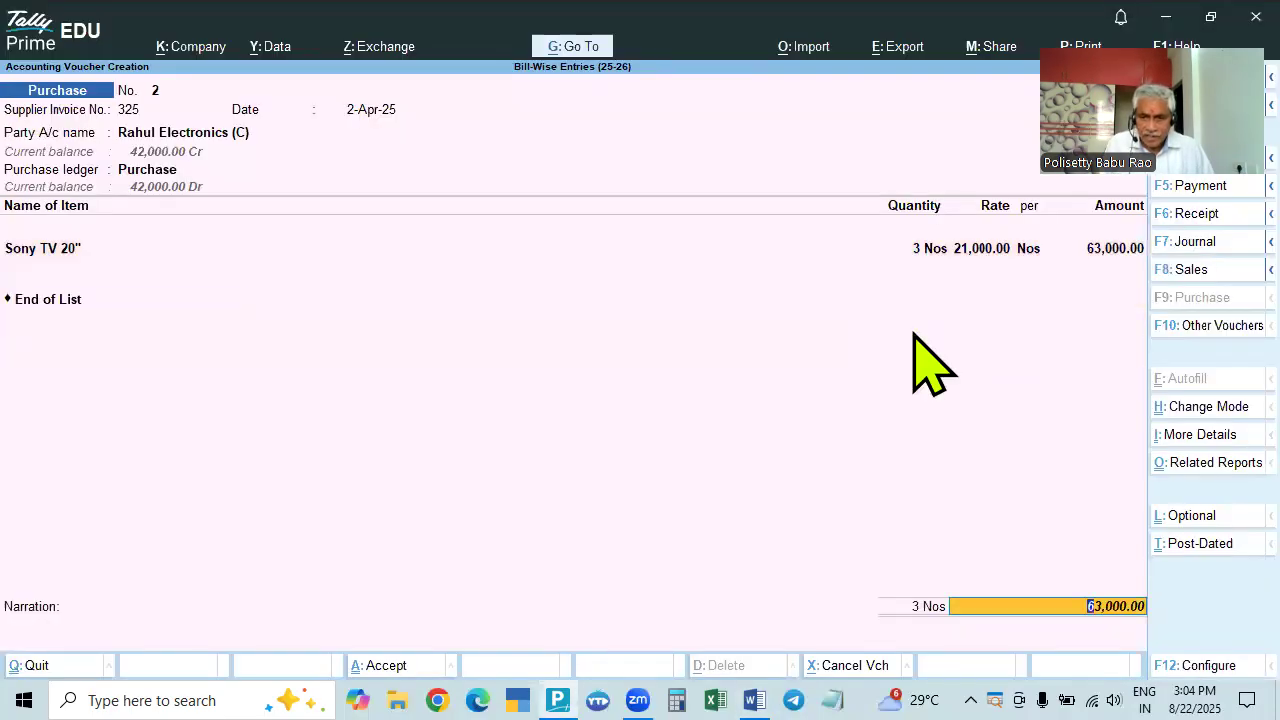
# Allocate the Rahul Electronics (C) bill as New Ref 325 without credit days, and save the purchase voucher
pyautogui.press('Return')
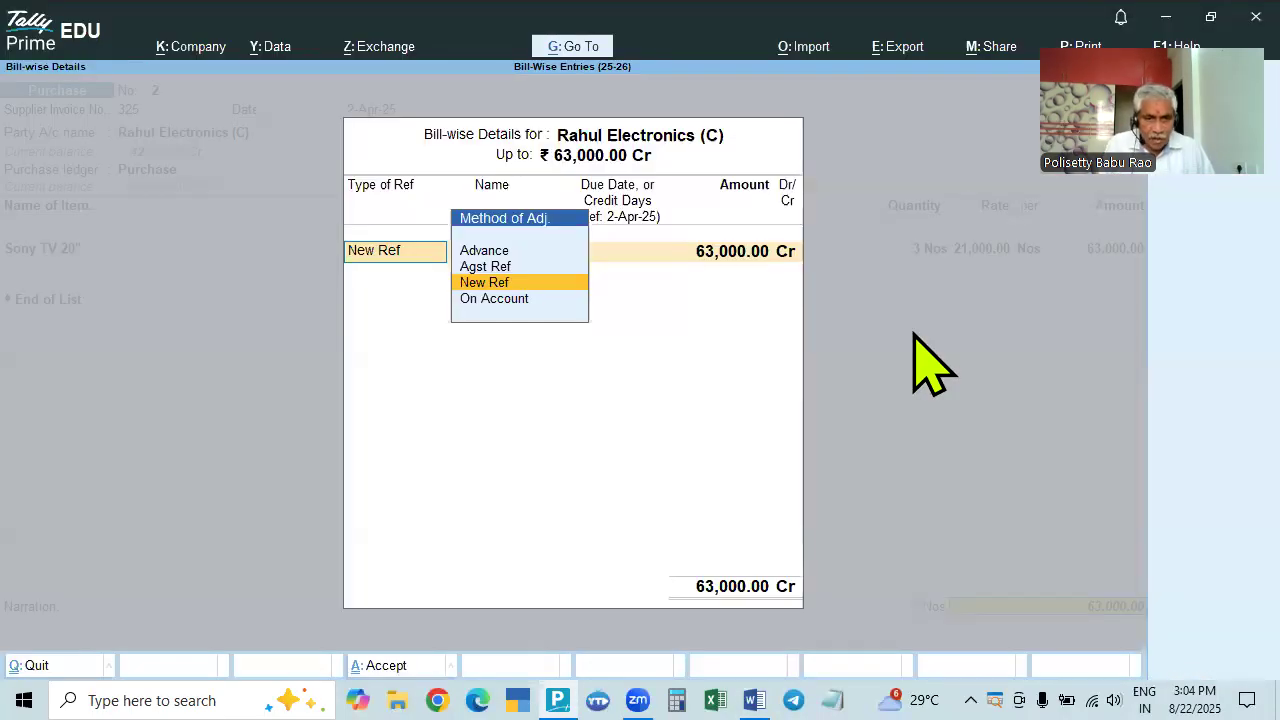
pyautogui.press('Return')
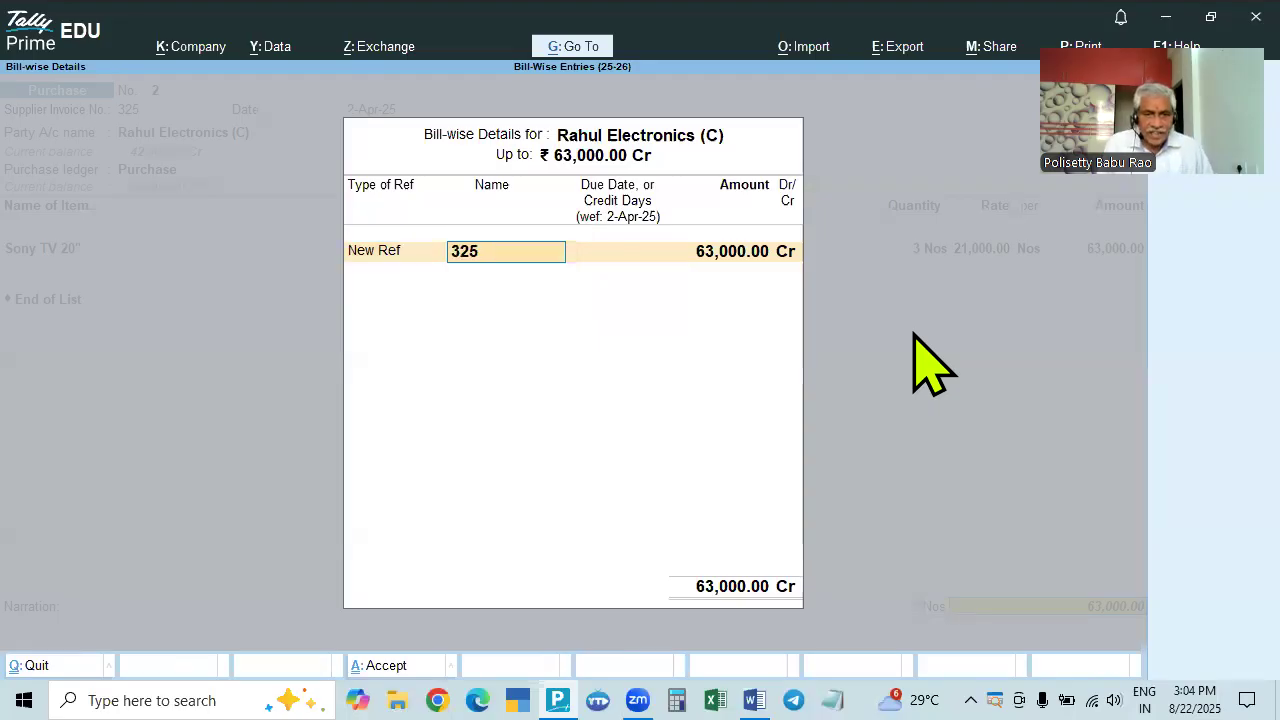
pyautogui.hotkey('alt', 'Tab')
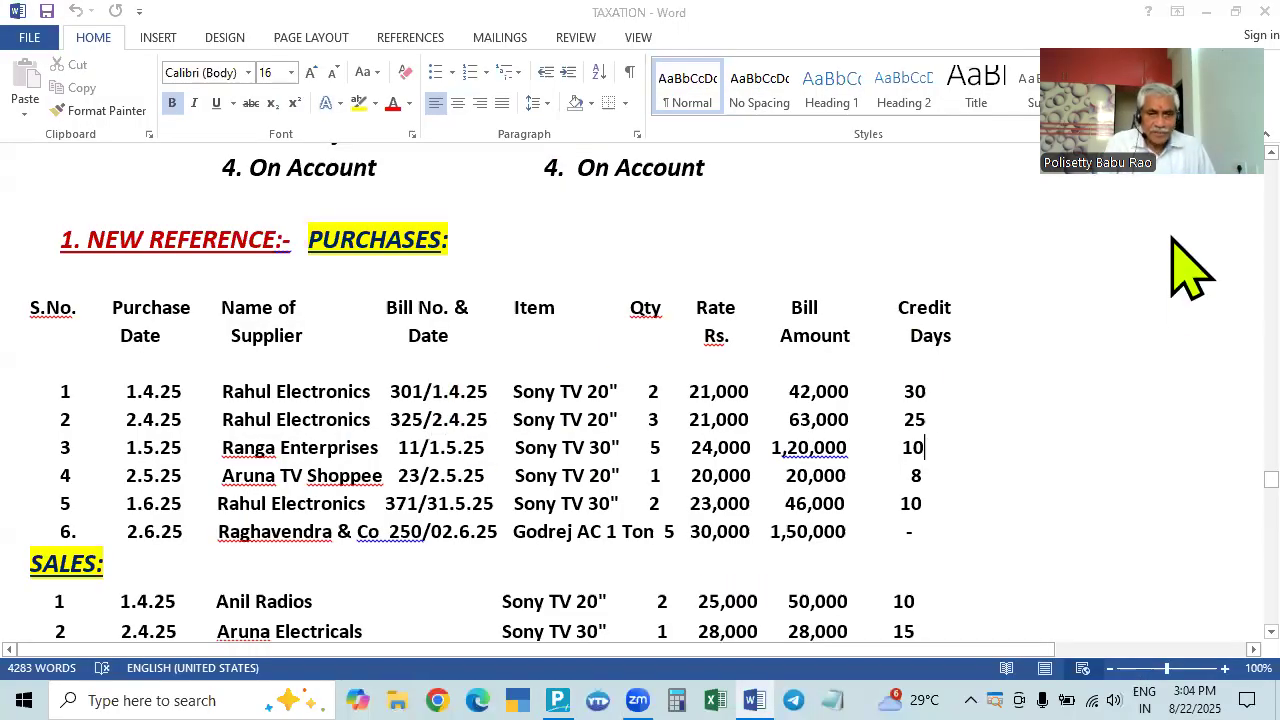
pyautogui.hotkey('alt', 'Tab')
pyautogui.press('Return')
pyautogui.press('Return')
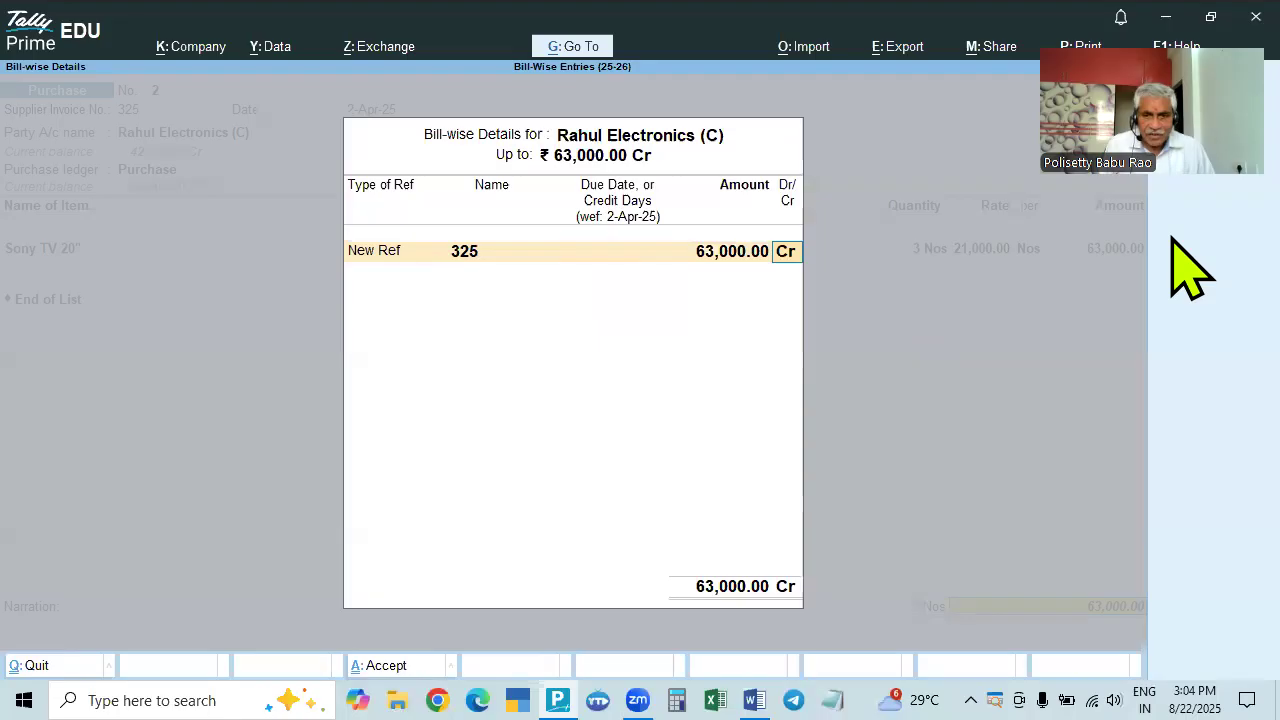
pyautogui.press('Return')
pyautogui.press('Return')
pyautogui.press('Return')
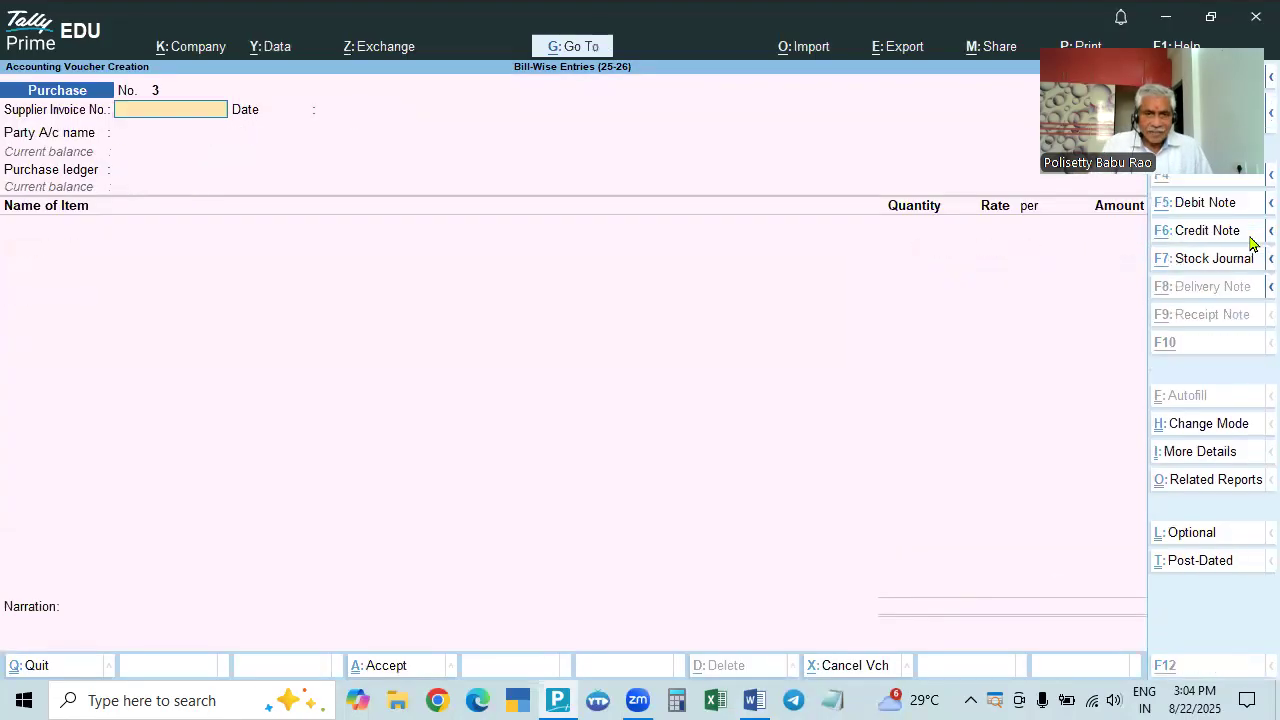
# Check the third purchase in the Word notes and change the voucher date to 1-5-2025
pyautogui.hotkey('alt', 'Tab')
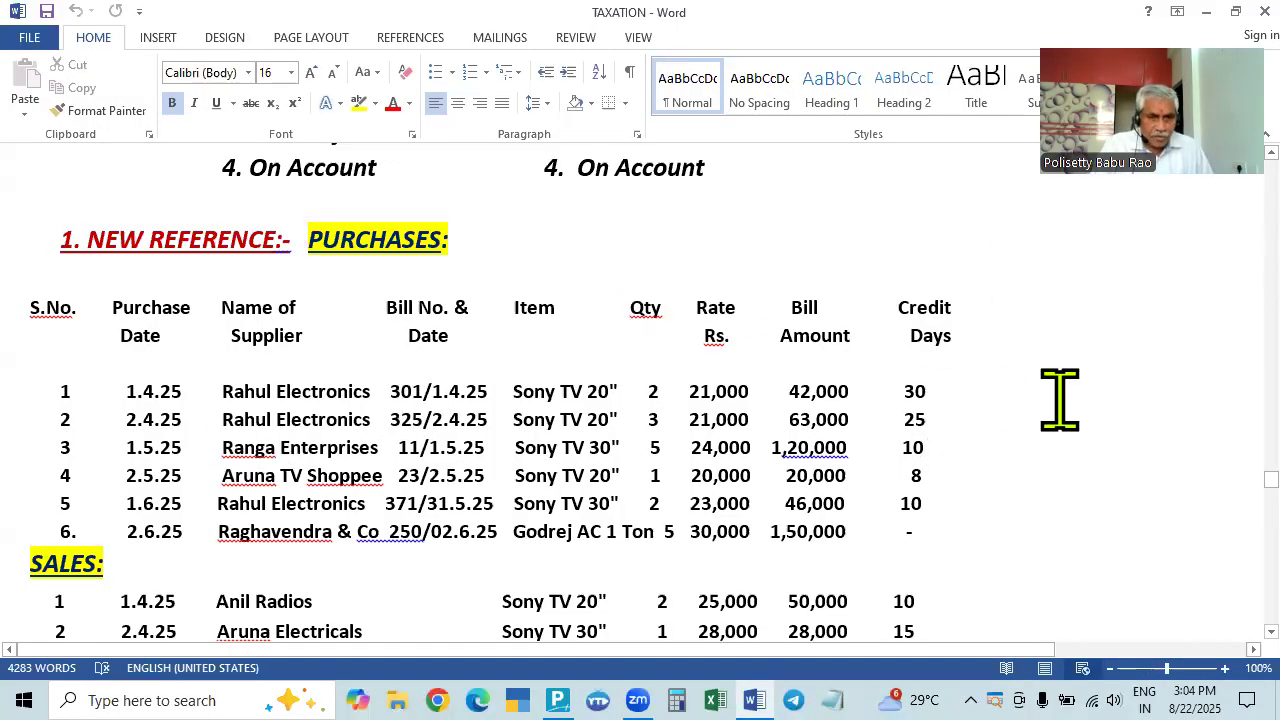
pyautogui.hotkey('alt', 'Tab')
pyautogui.press('F2')
pyautogui.write('1.5')
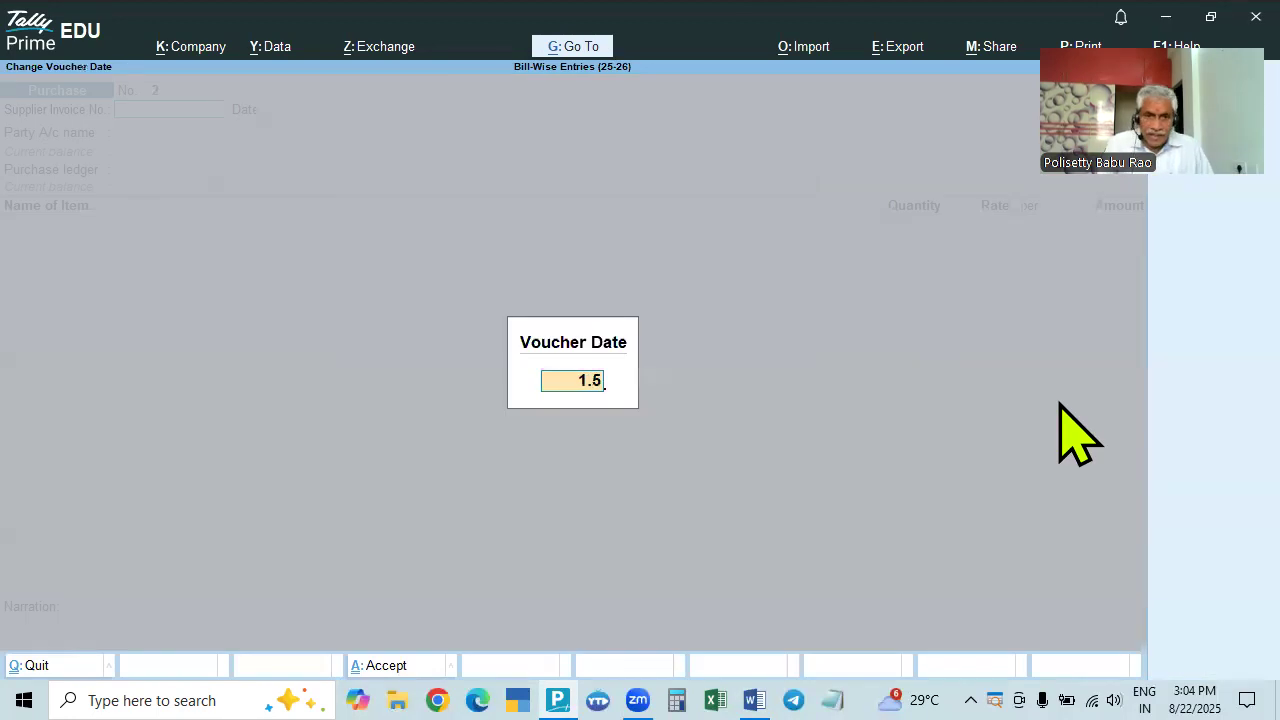
pyautogui.press('Return')
# Enter supplier invoice number 11 dated 1-May-25 in the third purchase voucher, checking it against the Word notes
pyautogui.hotkey('alt', 'Tab')
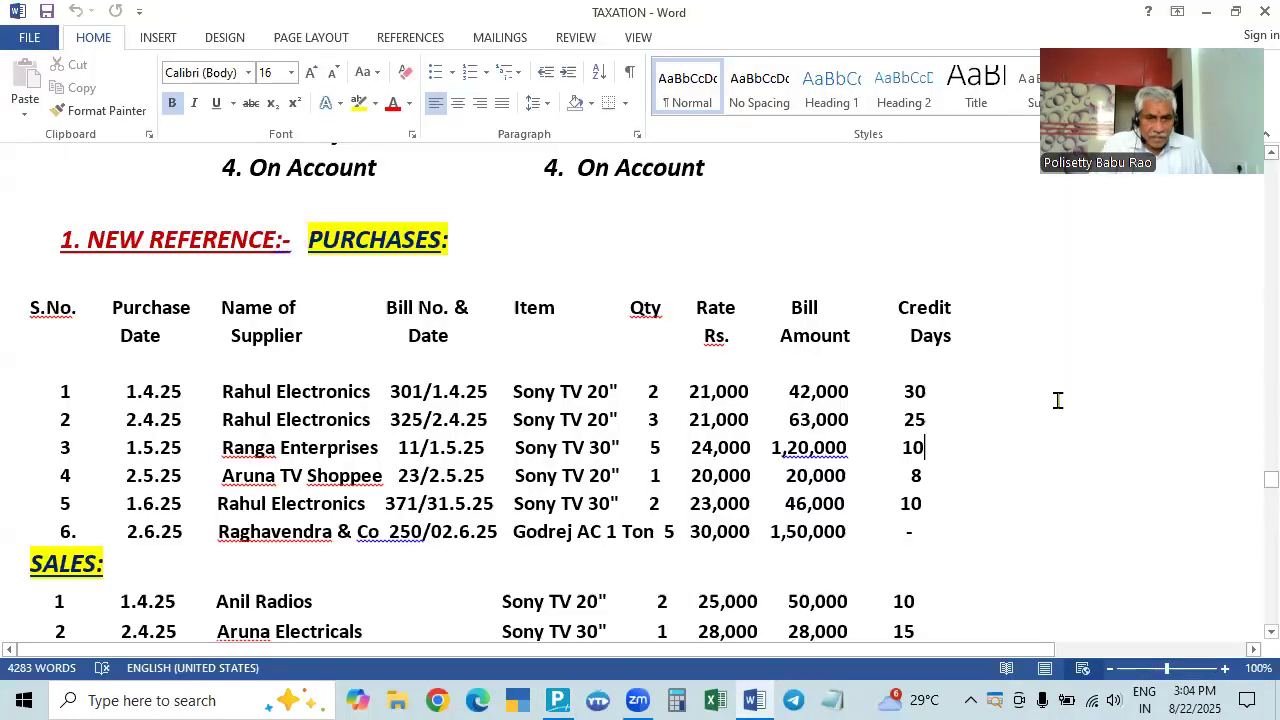
pyautogui.hotkey('alt', 'Tab')
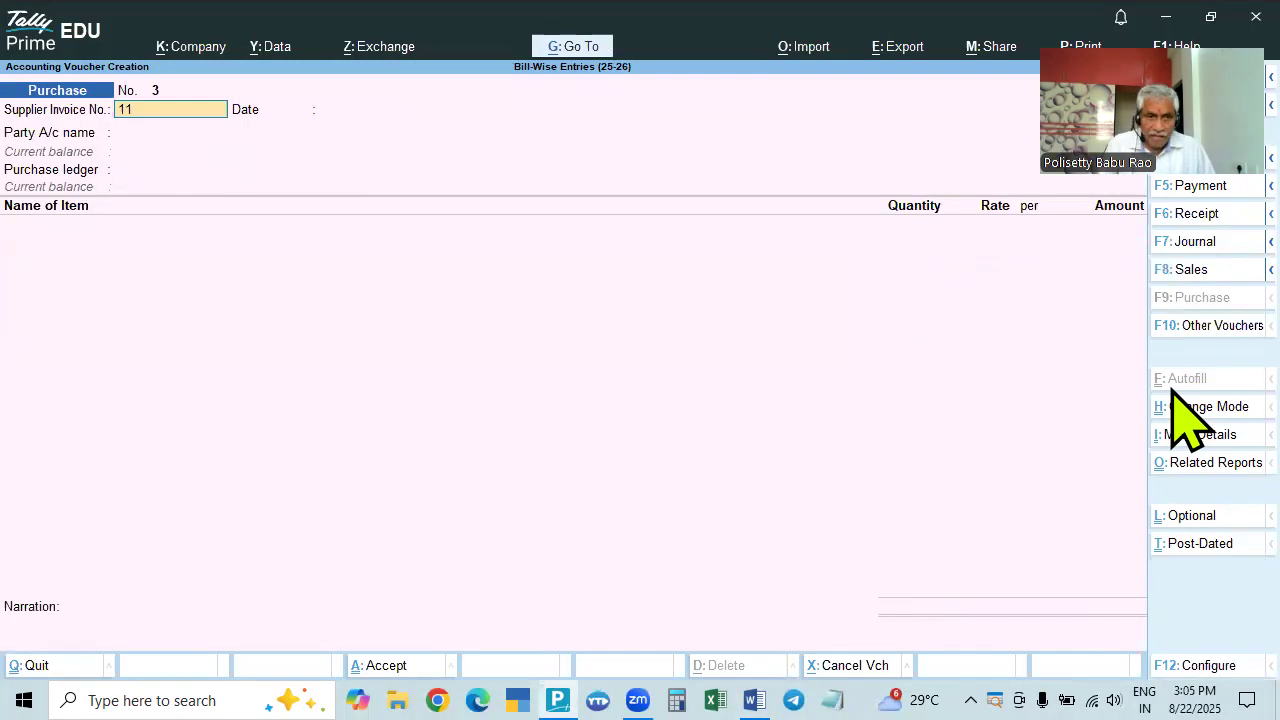
pyautogui.write('11')
pyautogui.press('Return')
pyautogui.hotkey('alt', 'Tab')
pyautogui.hotkey('alt', 'Tab')
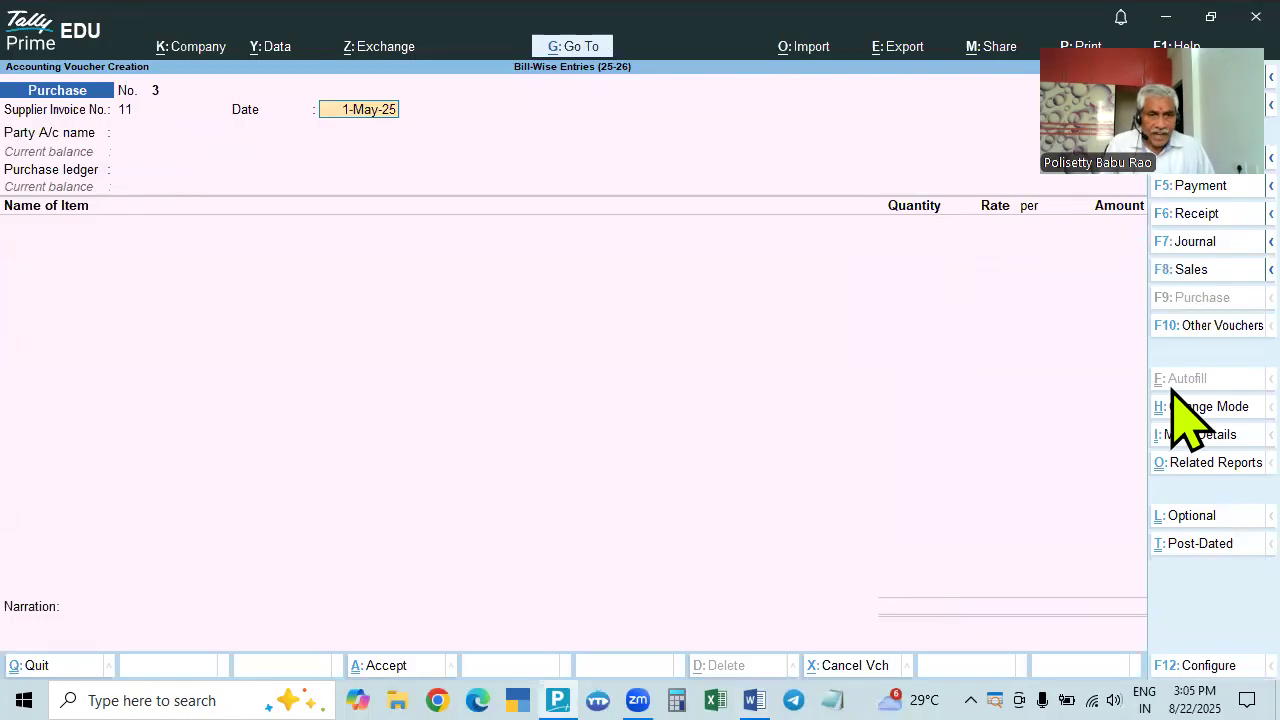
pyautogui.press('Return')
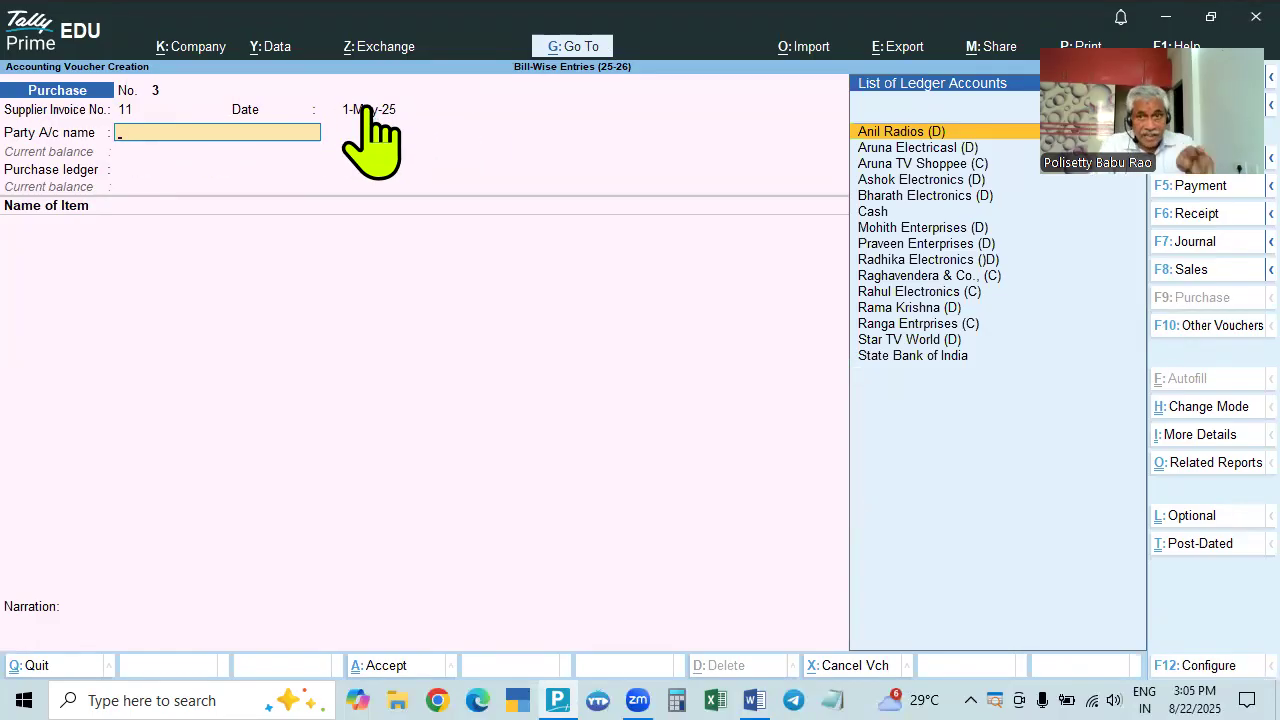
# Select Ranga Entrprises (C) as the party account, accept its receipt and party details, and choose the Purchase ledger
pyautogui.hotkey('alt', 'Tab')
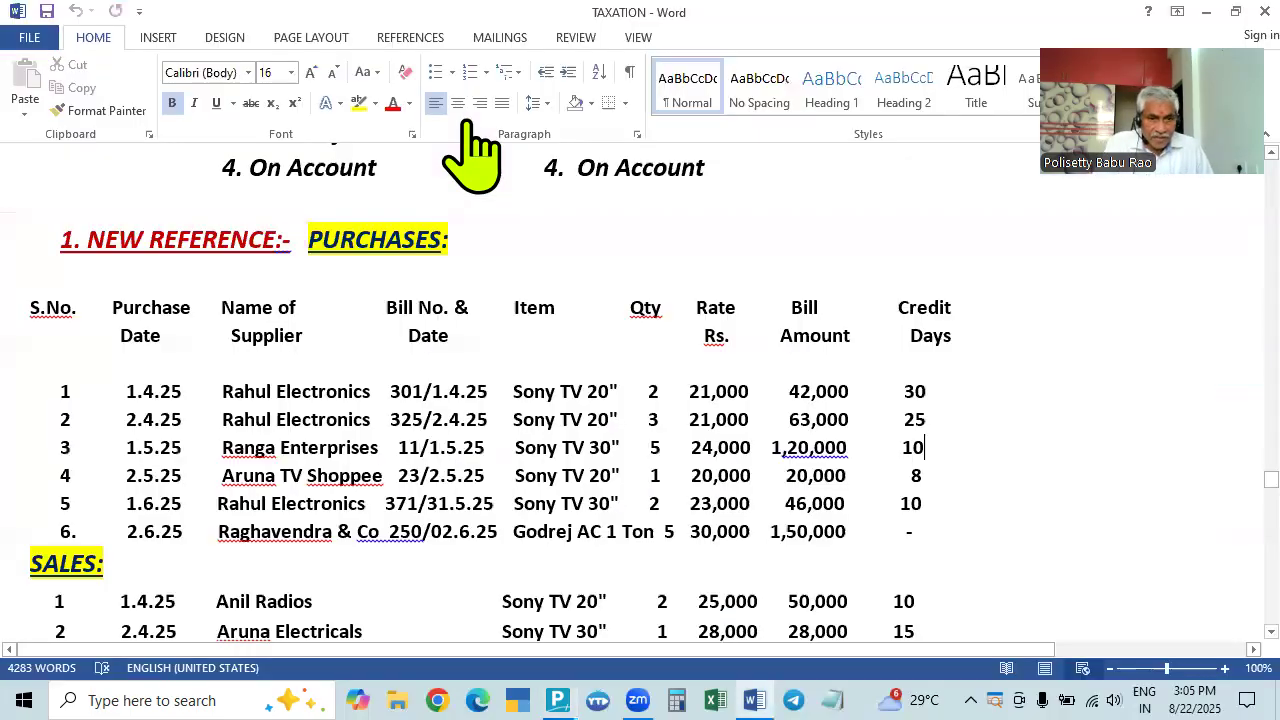
pyautogui.hotkey('alt', 'Tab')
pyautogui.write('Rang')
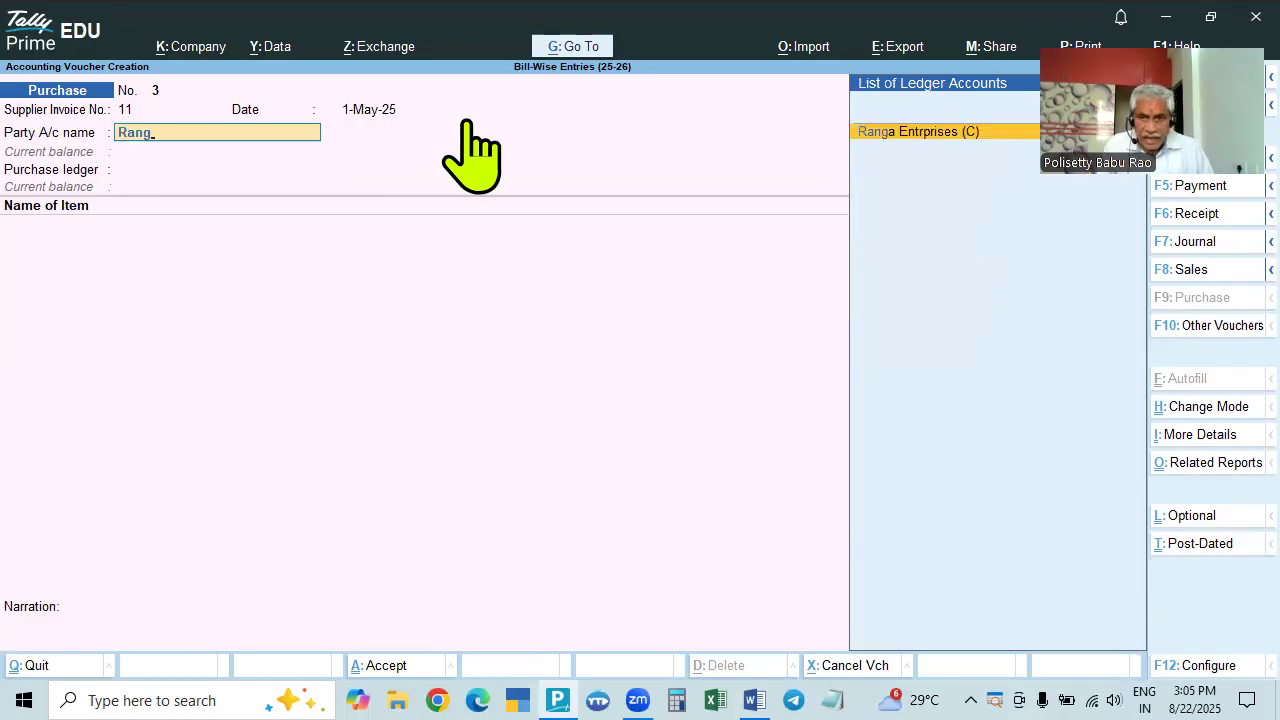
pyautogui.press('Return')
pyautogui.hotkey('ctrl', 'a')
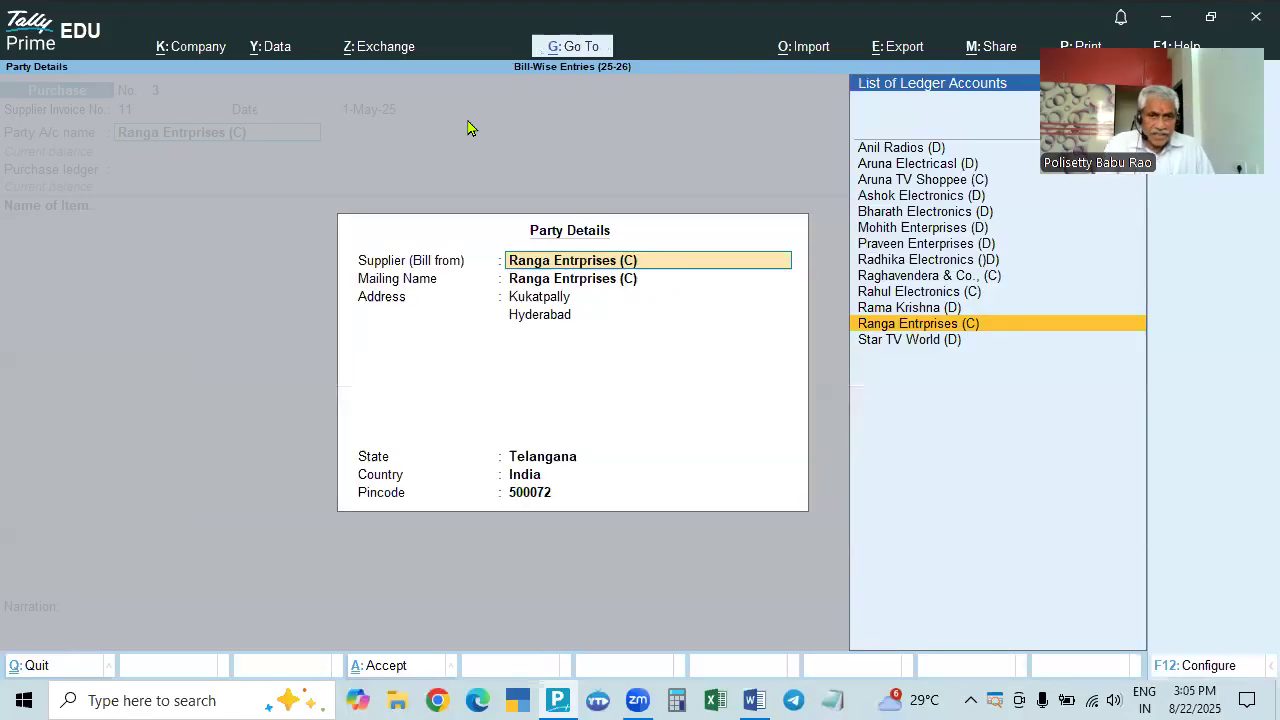
pyautogui.hotkey('ctrl', 'a')
pyautogui.press('Return')
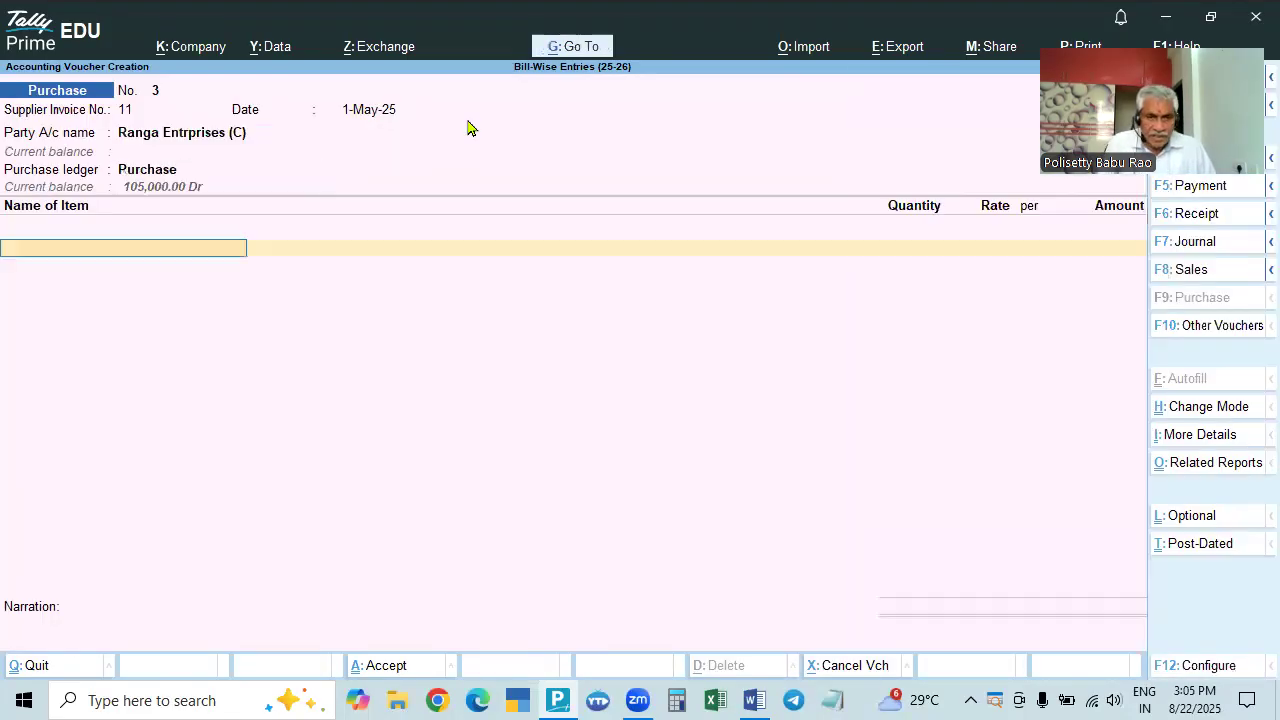
# Following the Word notes, select Sony TV 30" as the item for invoice 11
pyautogui.hotkey('alt', 'Tab')
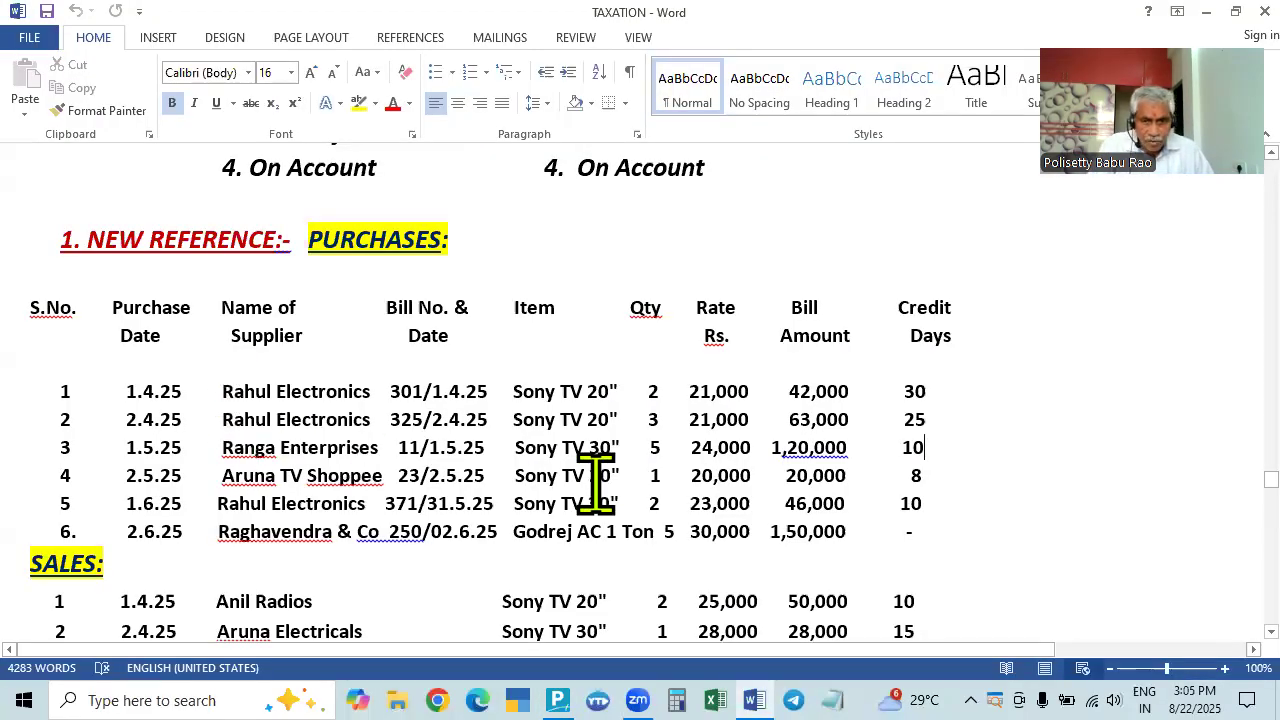
pyautogui.hotkey('alt', 'Tab')
pyautogui.write('Son')
pyautogui.press('Down')
pyautogui.press('Down')
pyautogui.press('Return')
# Enter a quantity of 5 Nos at a rate of 24,000.00 for Sony TV 30" from the Word notes, and accept the item line
pyautogui.hotkey('alt', 'Tab')
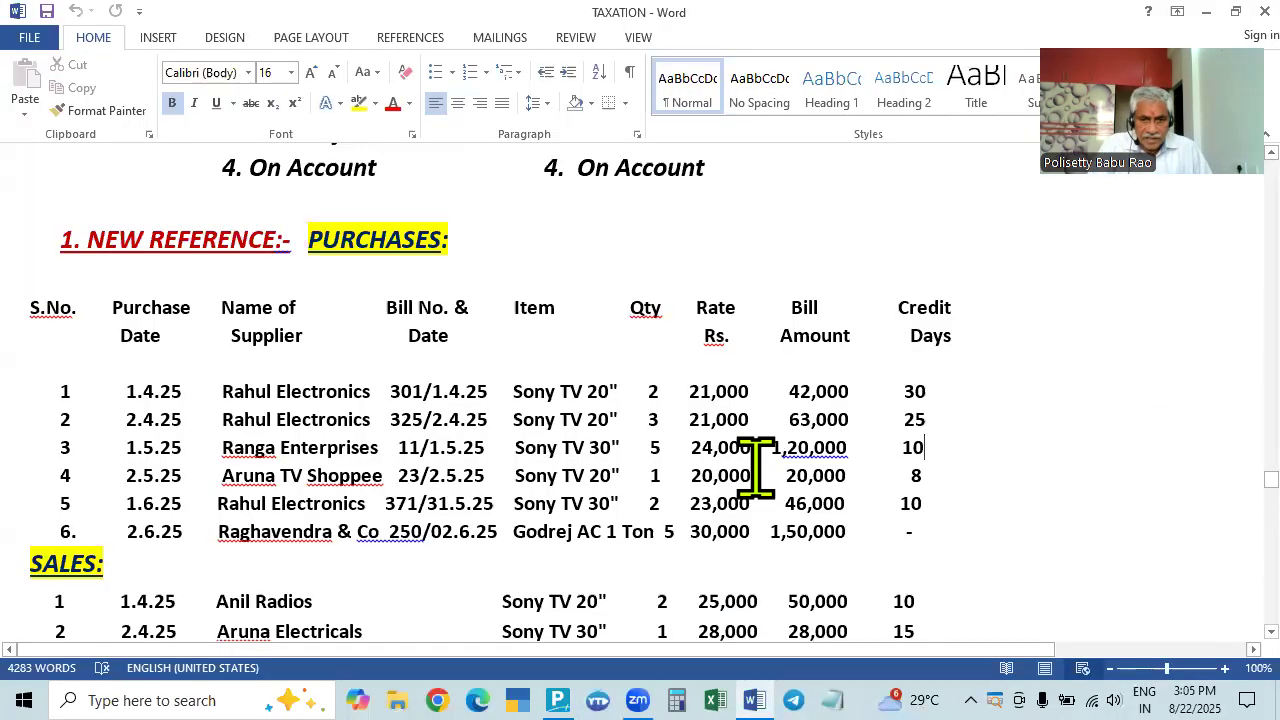
pyautogui.hotkey('alt', 'Tab')
pyautogui.write('5')
pyautogui.press('Return')
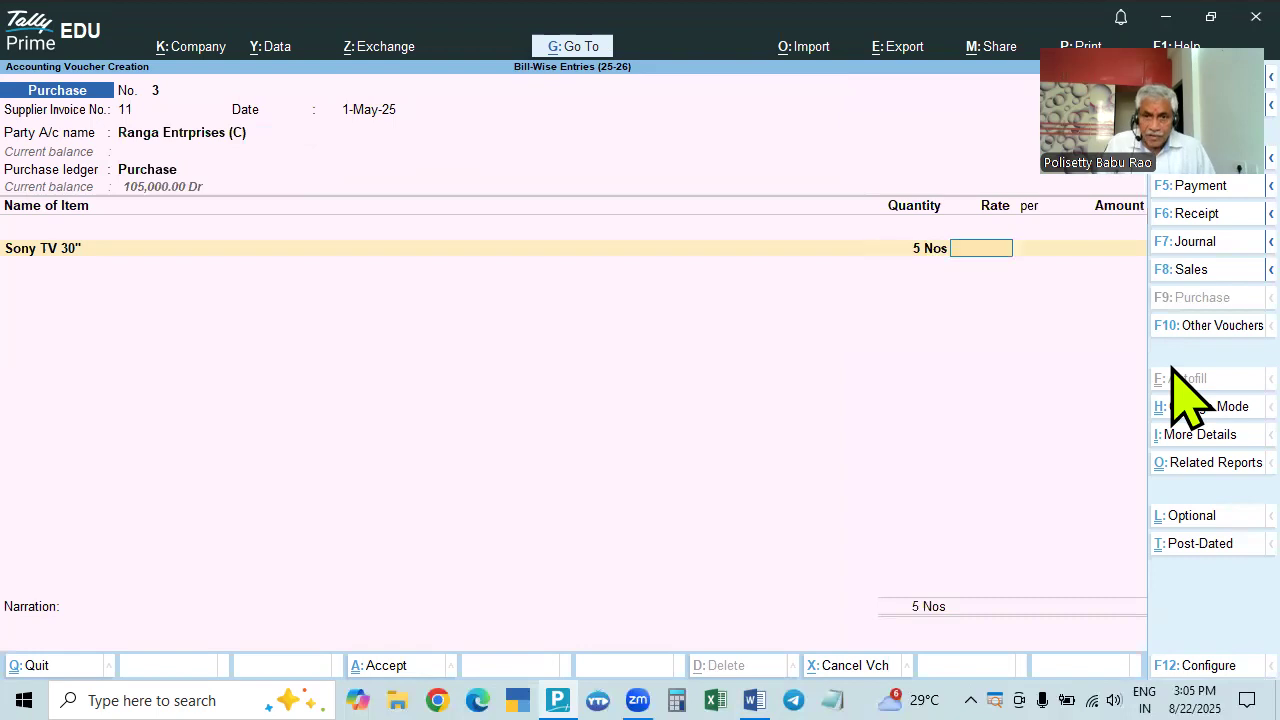
pyautogui.hotkey('alt', 'Tab')
pyautogui.hotkey('alt', 'Tab')
pyautogui.write('24000')
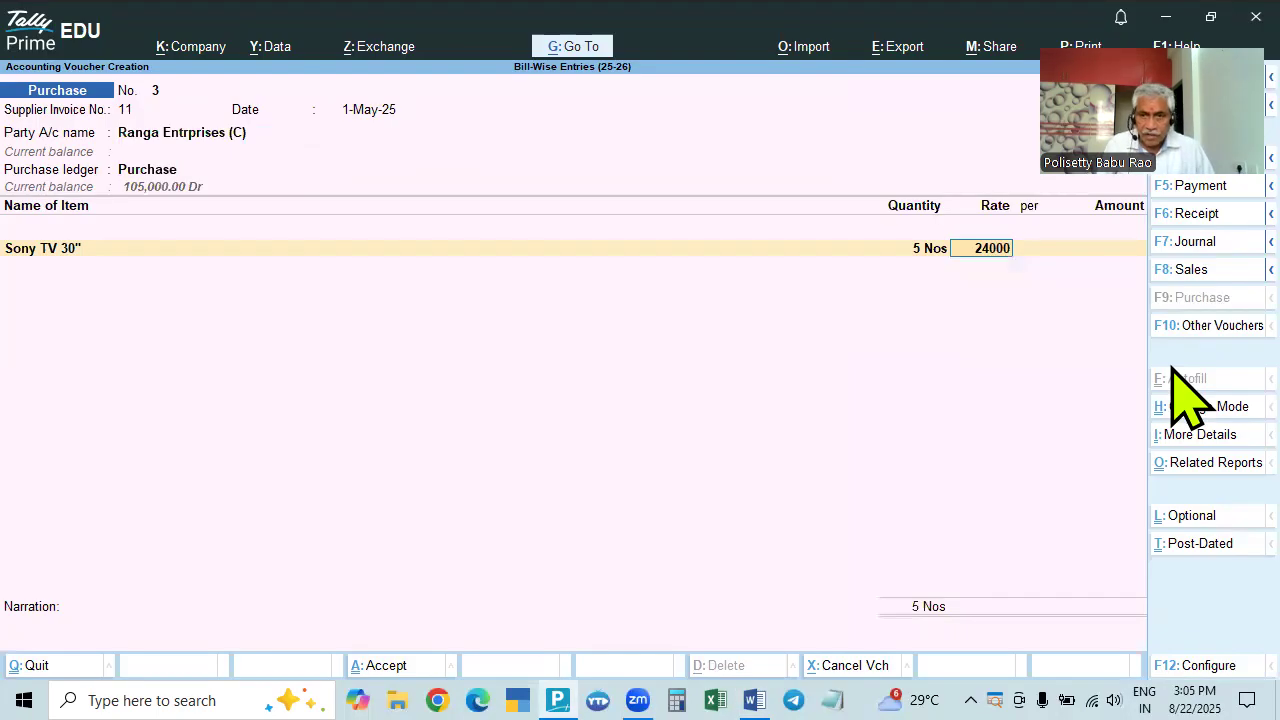
pyautogui.press('Return')
pyautogui.press('Return')
pyautogui.press('Return')
pyautogui.press('Return')
# Allocate the Ranga Entrprises (C) bill as New Ref 11 without credit days, checking the Word notes, and save the purchase voucher
pyautogui.hotkey('alt', 'Tab')
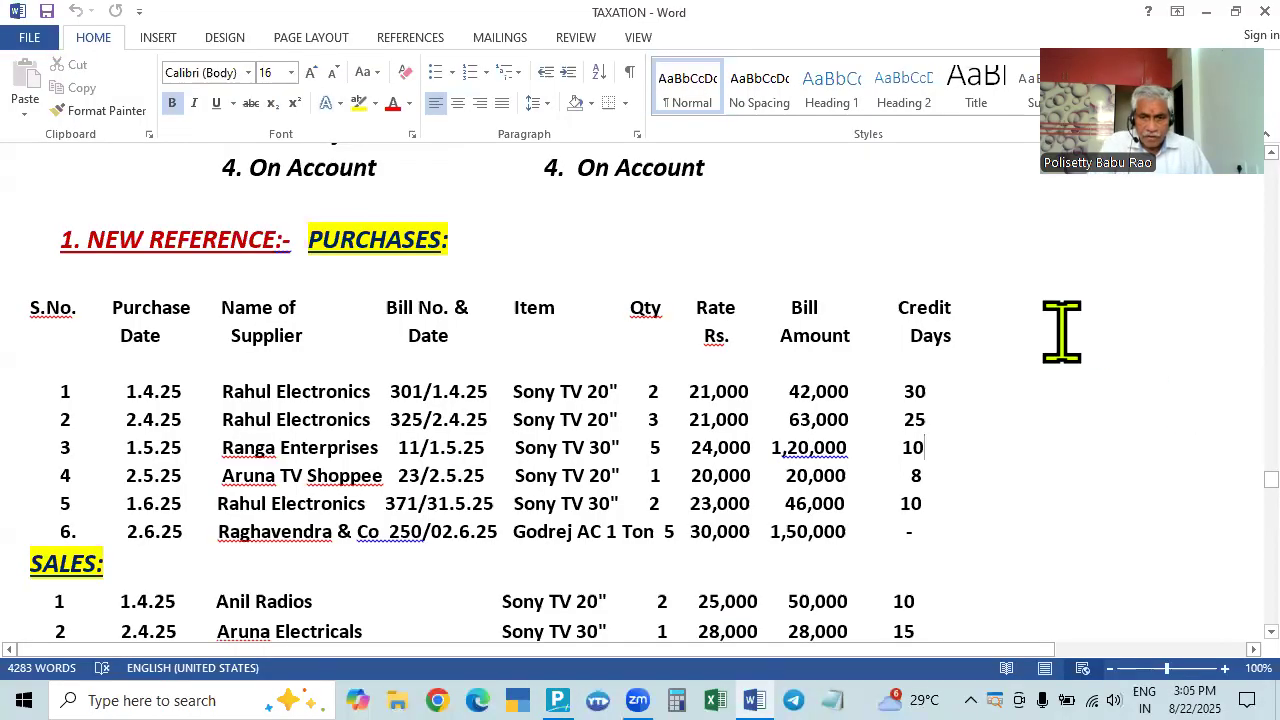
pyautogui.hotkey('alt', 'Tab')
pyautogui.press('Return')
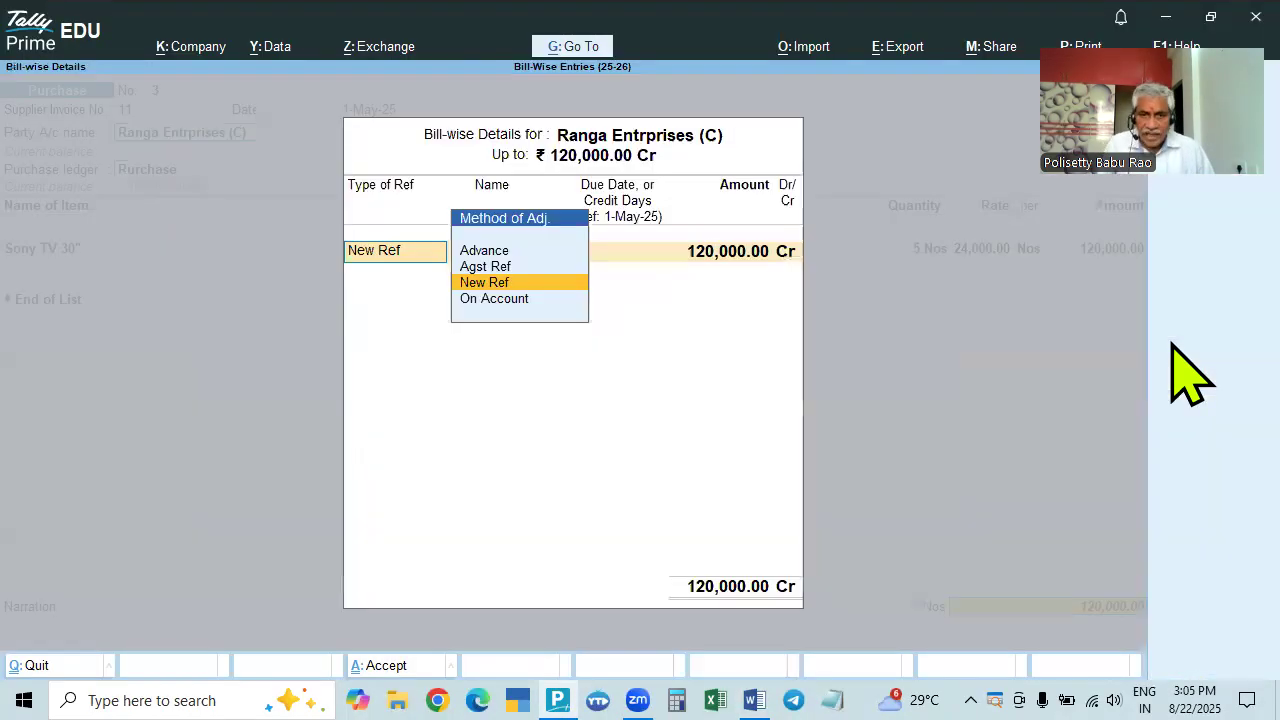
pyautogui.press('Return')
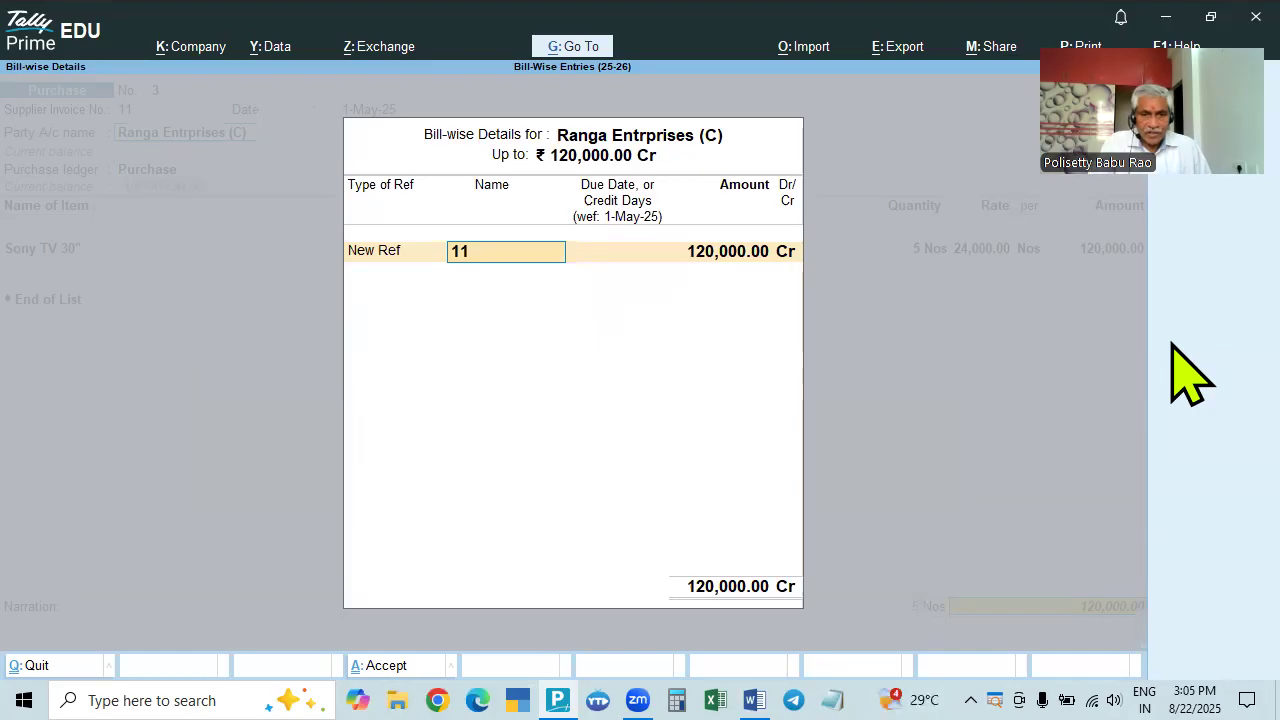
pyautogui.hotkey('alt', 'Tab')
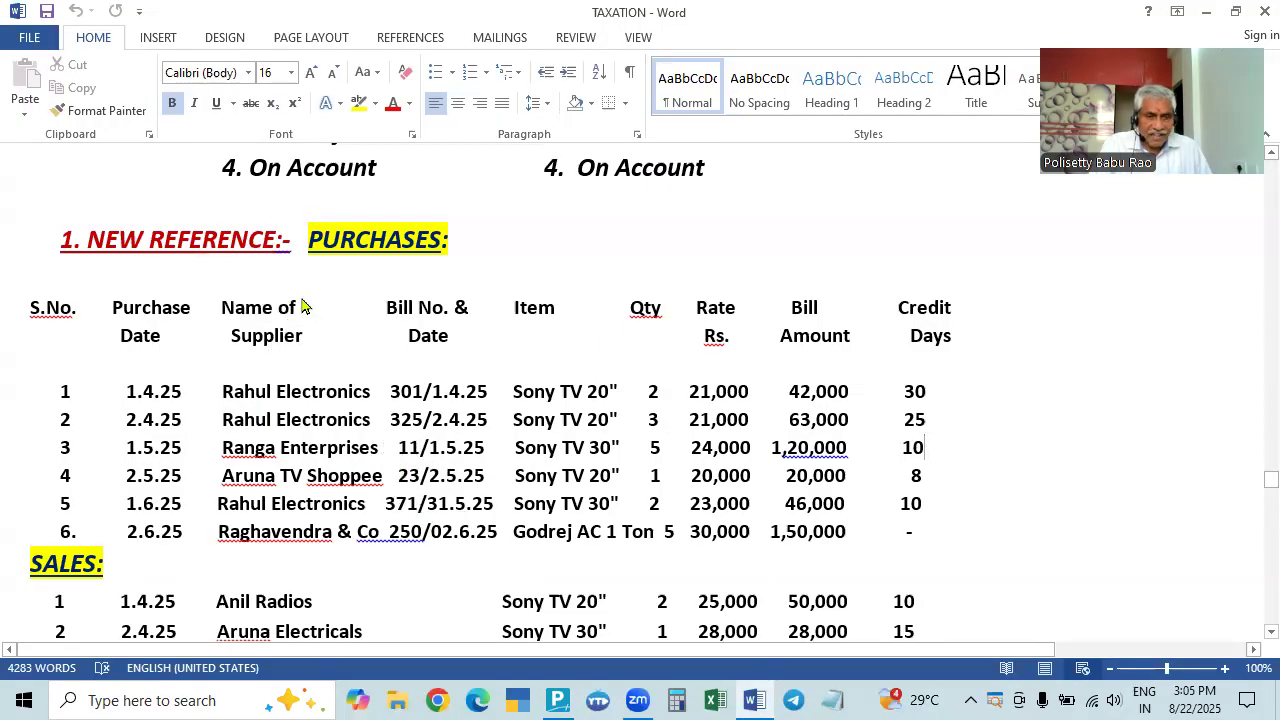
pyautogui.hotkey('alt', 'Tab')
pyautogui.press('Return')
pyautogui.press('Return')
pyautogui.press('Return')
pyautogui.press('Return')
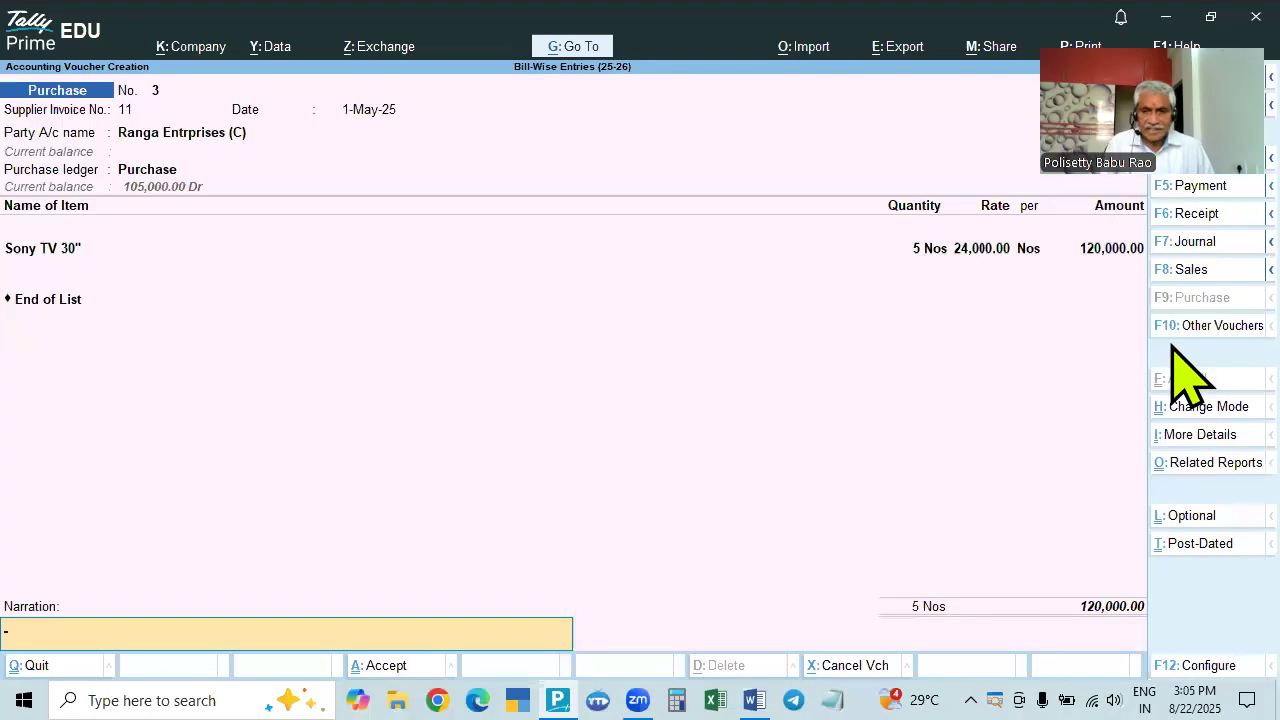
pyautogui.press('Return')
pyautogui.press('Return')
# Check the fourth purchase in the Word notes and set the voucher date to 2-5-2025
pyautogui.hotkey('alt', 'Tab')
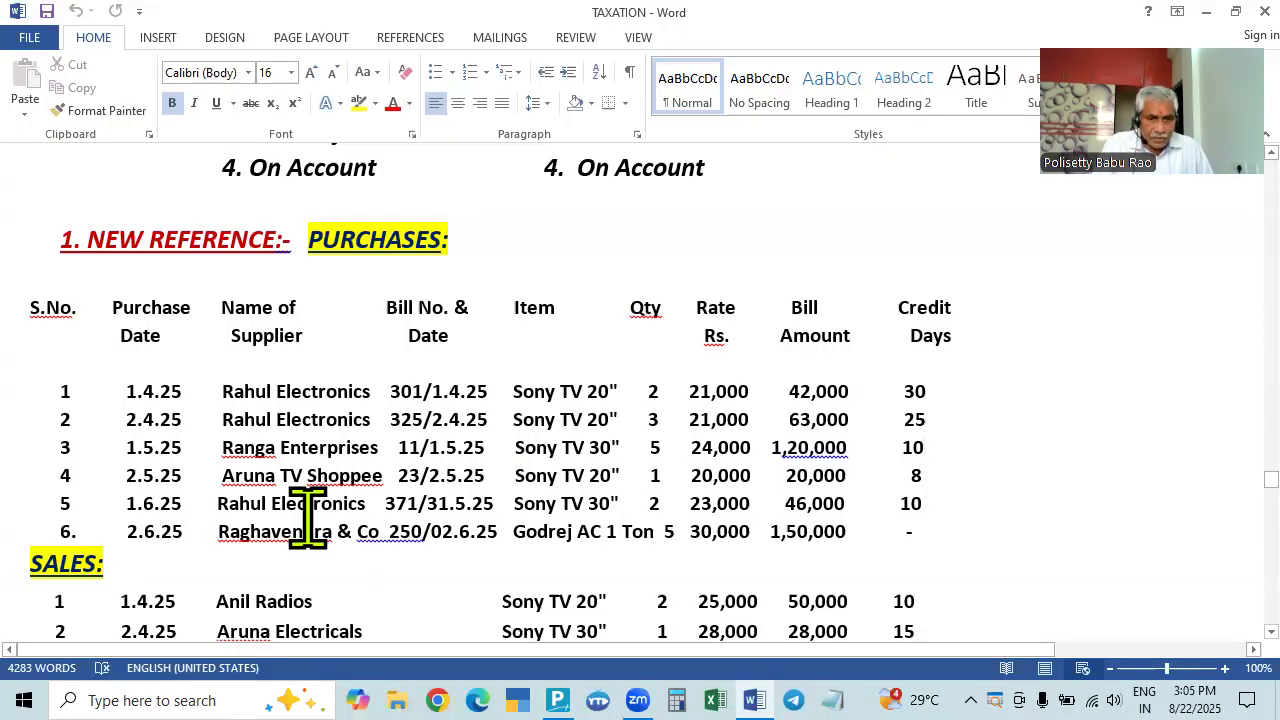
pyautogui.hotkey('alt', 'Tab')
pyautogui.press('F2')
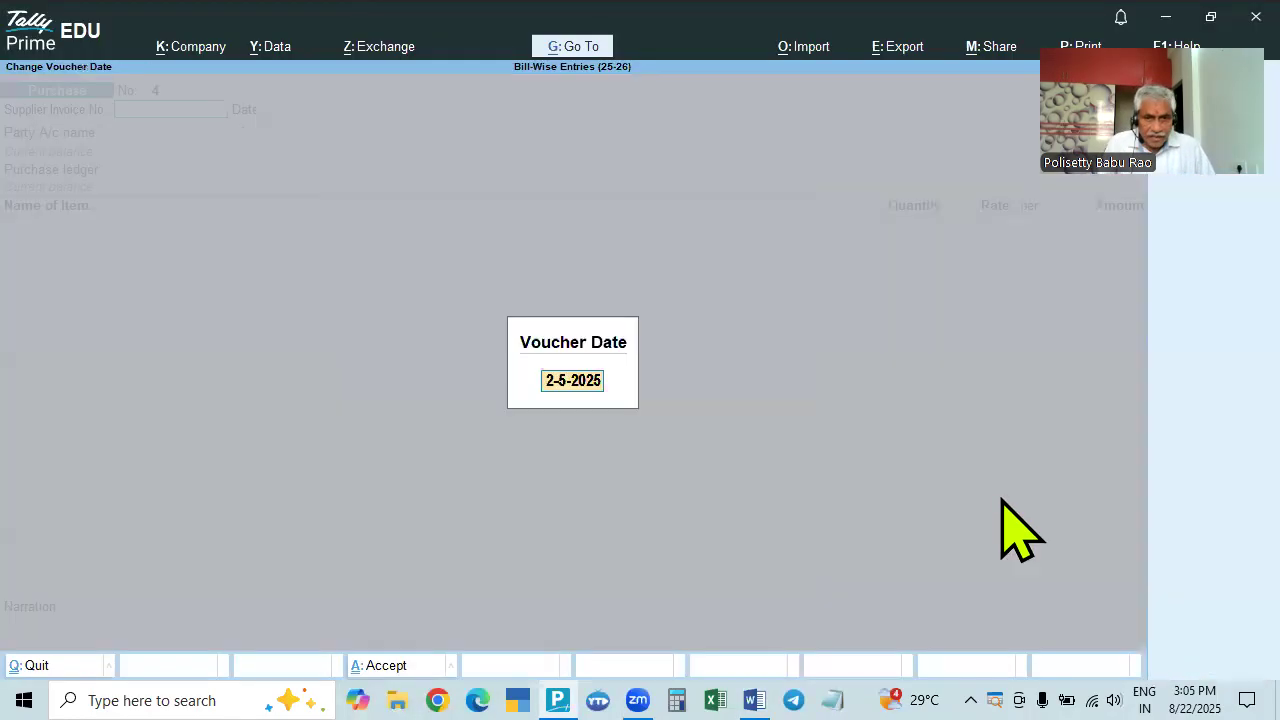
pyautogui.press('Return')
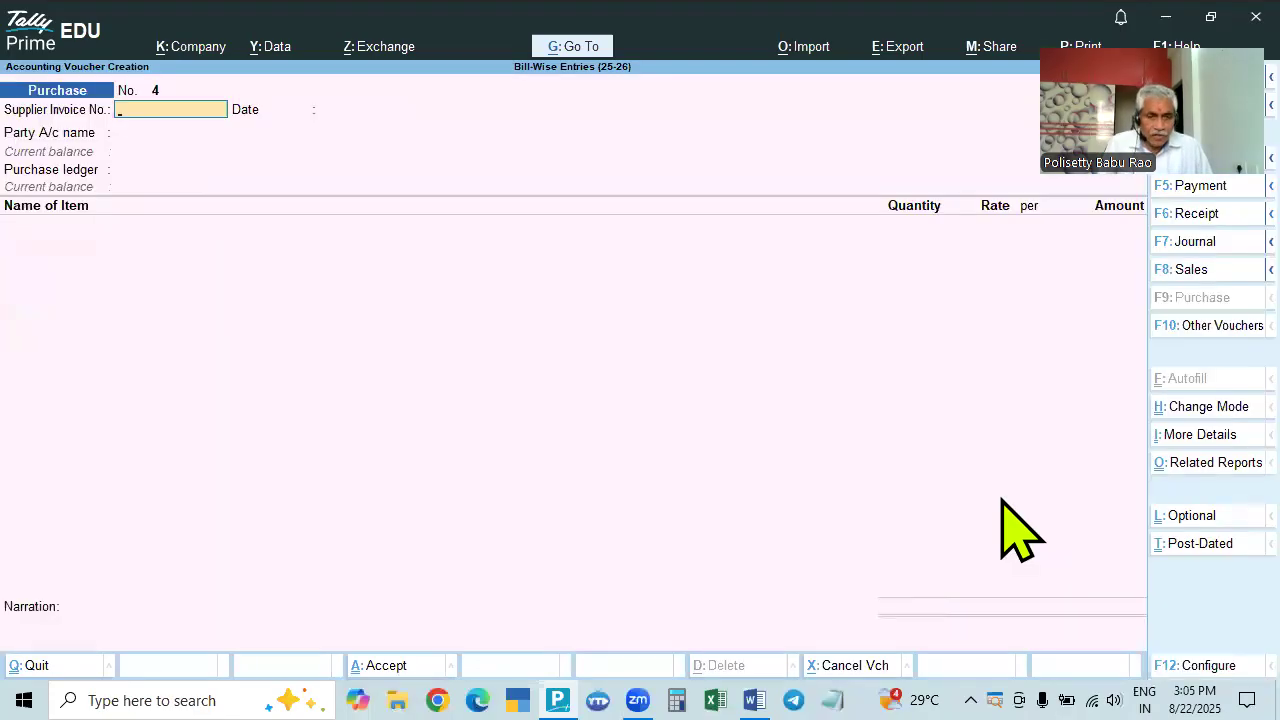
# Check the fourth purchase in the Word notes and enter supplier invoice number 23 dated 2-May-25 in the purchase voucher
pyautogui.hotkey('alt', 'Tab')
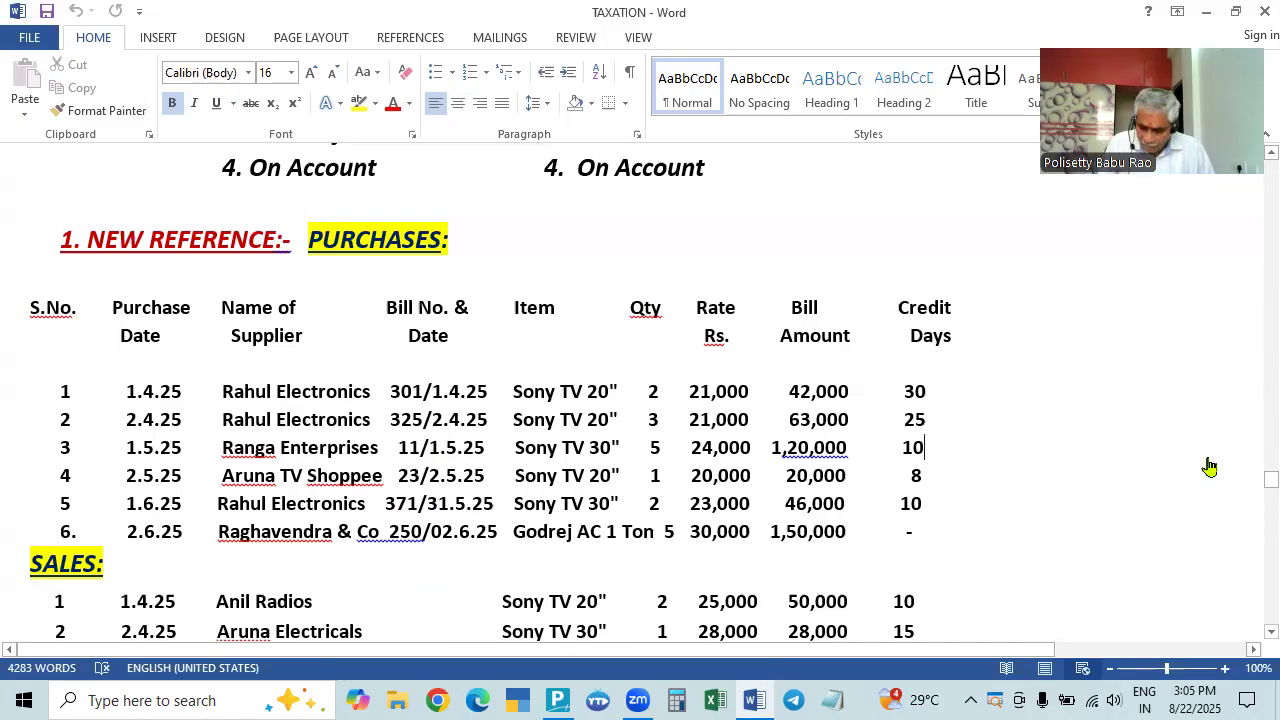
pyautogui.hotkey('alt', 'Tab')
pyautogui.write('23')
pyautogui.press('Return')
pyautogui.press('Return')
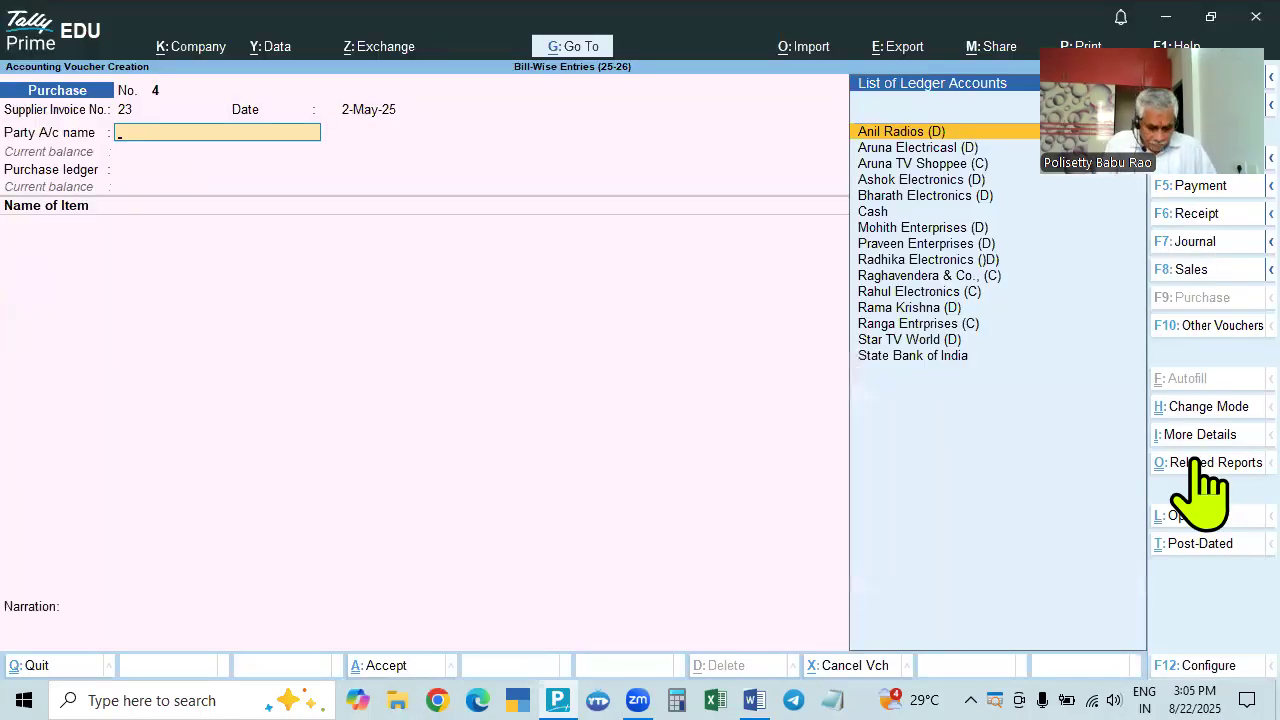
# Select Aruna TV Shoppee (C) as the party account for invoice 23 and accept its supplementary details
pyautogui.write('Aru')
pyautogui.press('Down')
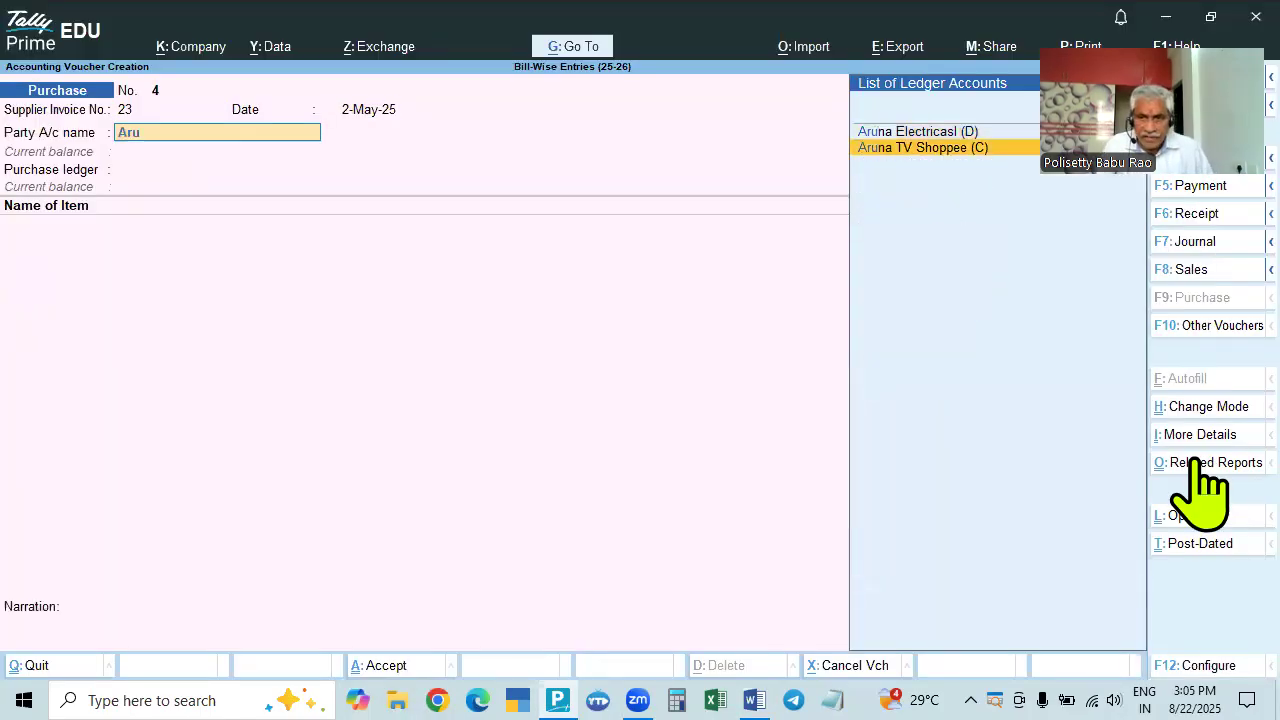
pyautogui.press('Return')
pyautogui.hotkey('ctrl', 'a')
pyautogui.hotkey('ctrl', 'a')
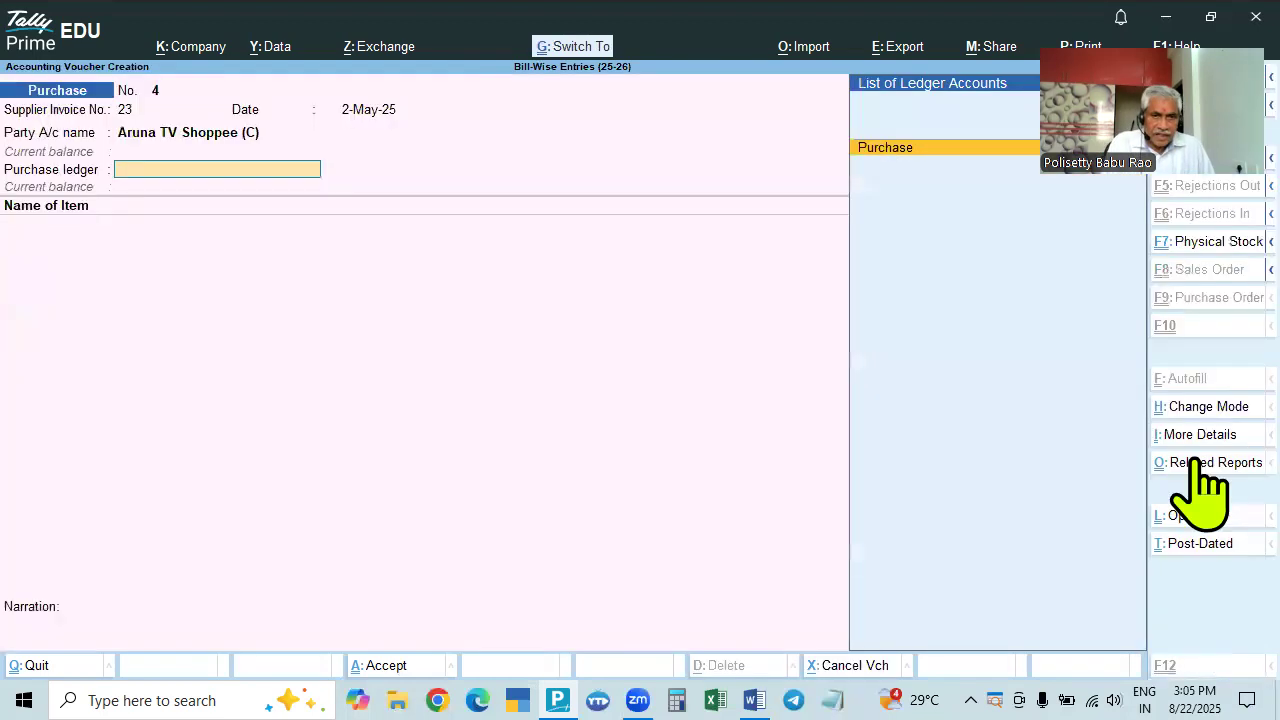
# Set the purchase ledger to Purchase and, following the Word notes, select Sony TV 20" as the item
pyautogui.hotkey('alt', 'Tab')
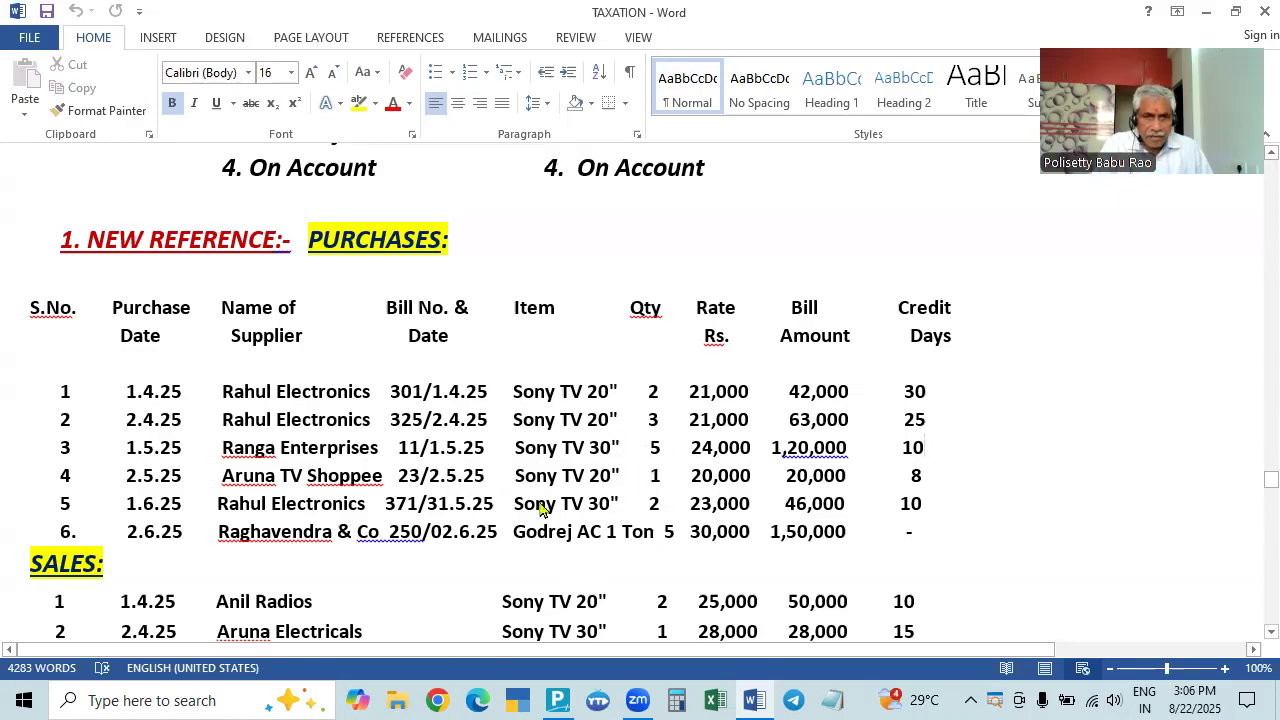
pyautogui.hotkey('alt', 'Tab')
pyautogui.press('Return')
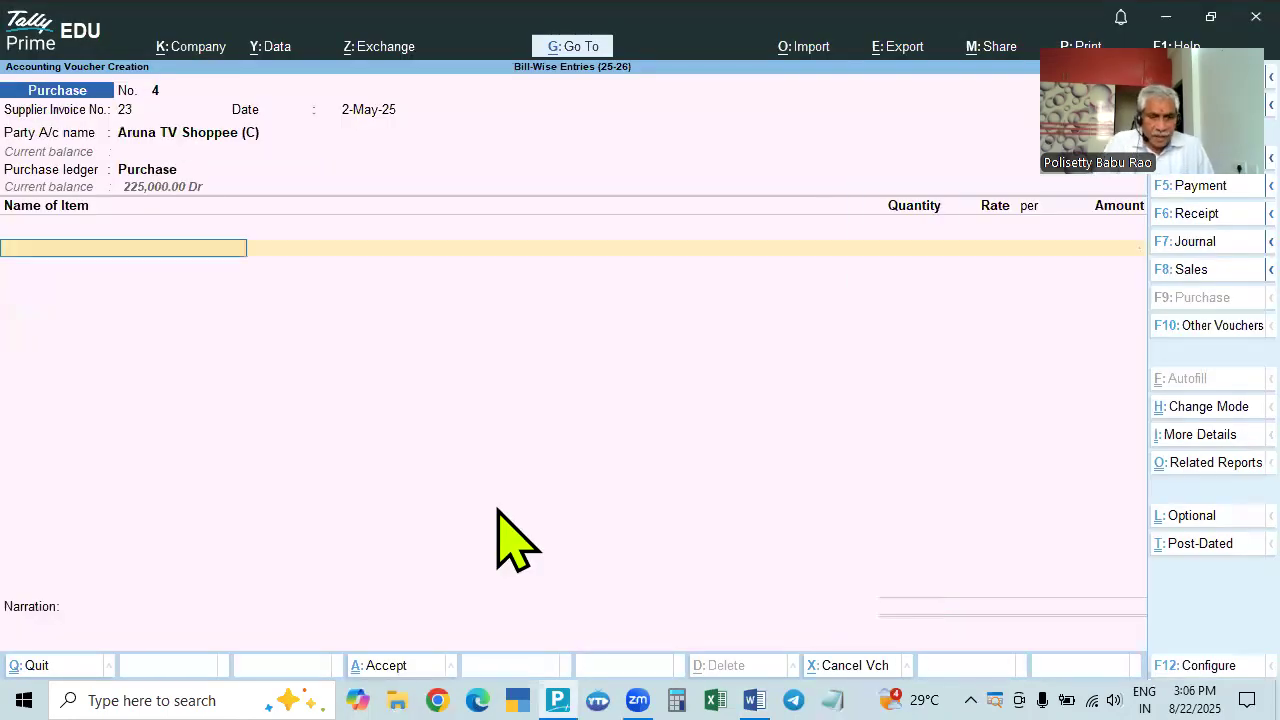
pyautogui.hotkey('alt', 'Tab')
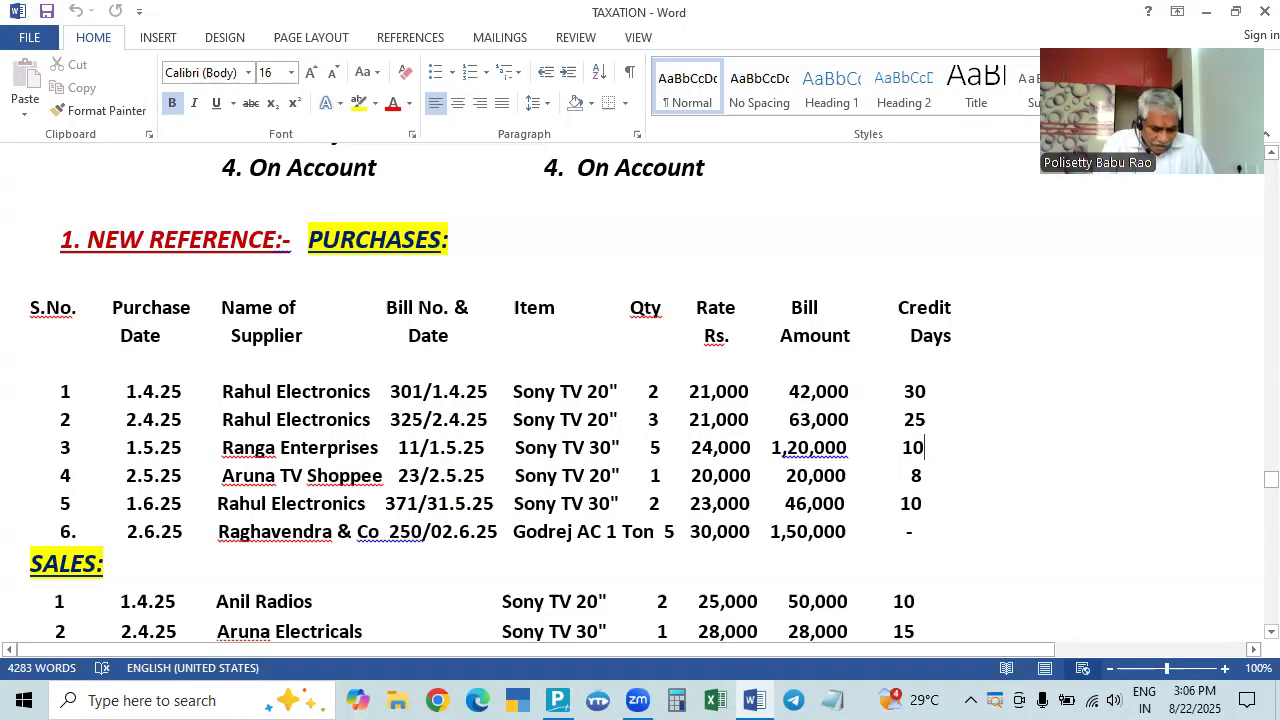
pyautogui.hotkey('alt', 'Tab')
pyautogui.write('Son')
pyautogui.press('Down')
pyautogui.press('Return')
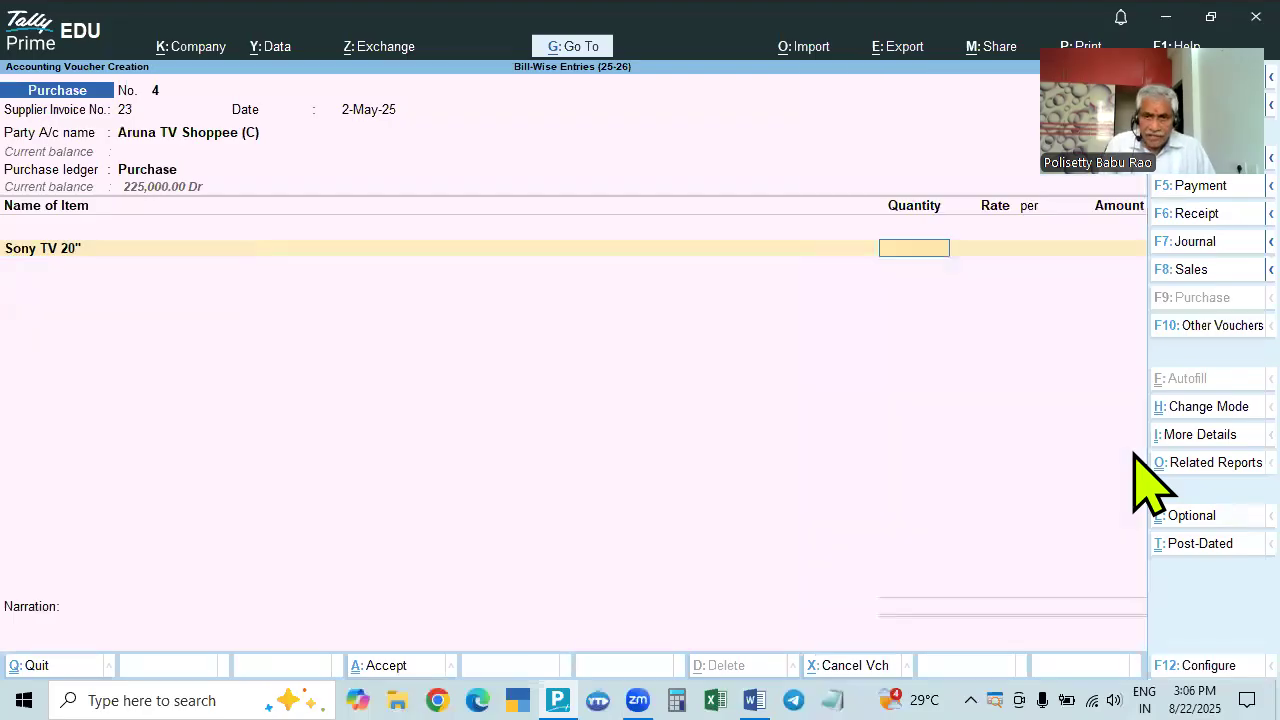
# Enter a quantity of 1 Nos at a rate of 20,000.00 for Sony TV 20" from the Word notes, and end the item list
pyautogui.hotkey('alt', 'Tab')
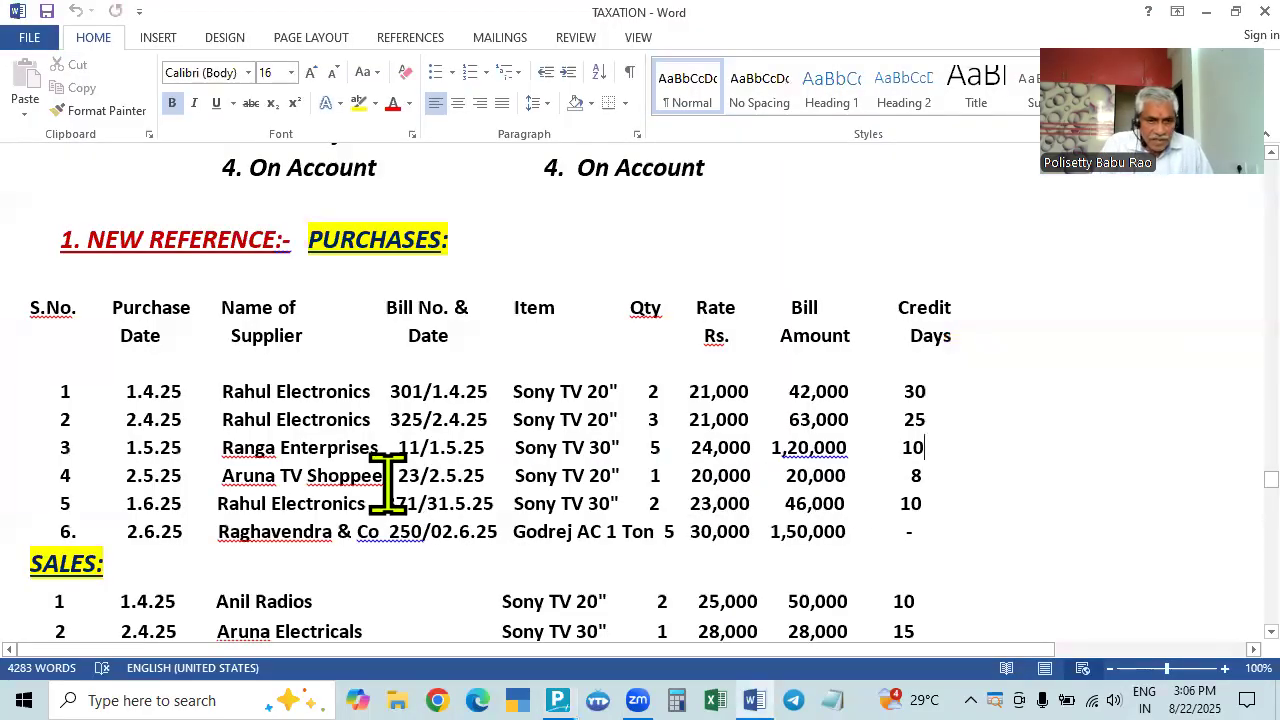
pyautogui.hotkey('alt', 'Tab')
pyautogui.write('1')
pyautogui.press('Return')
pyautogui.hotkey('alt', 'Tab')
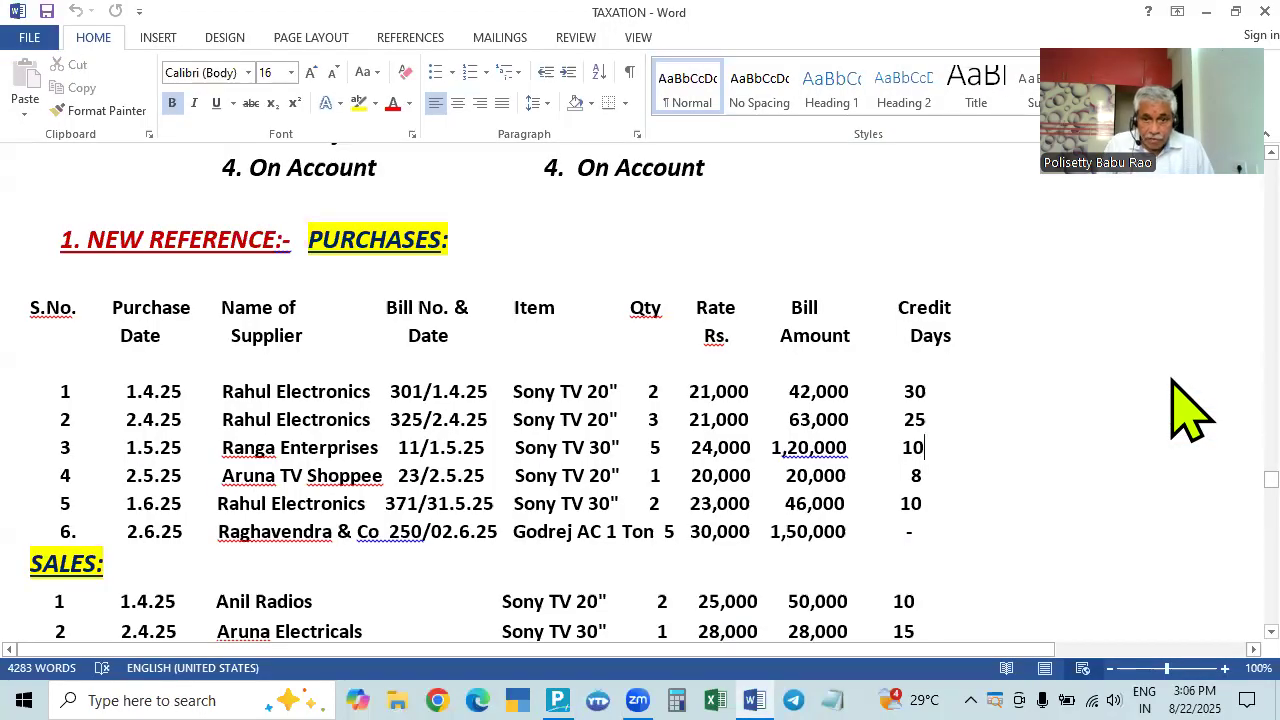
pyautogui.hotkey('alt', 'Tab')
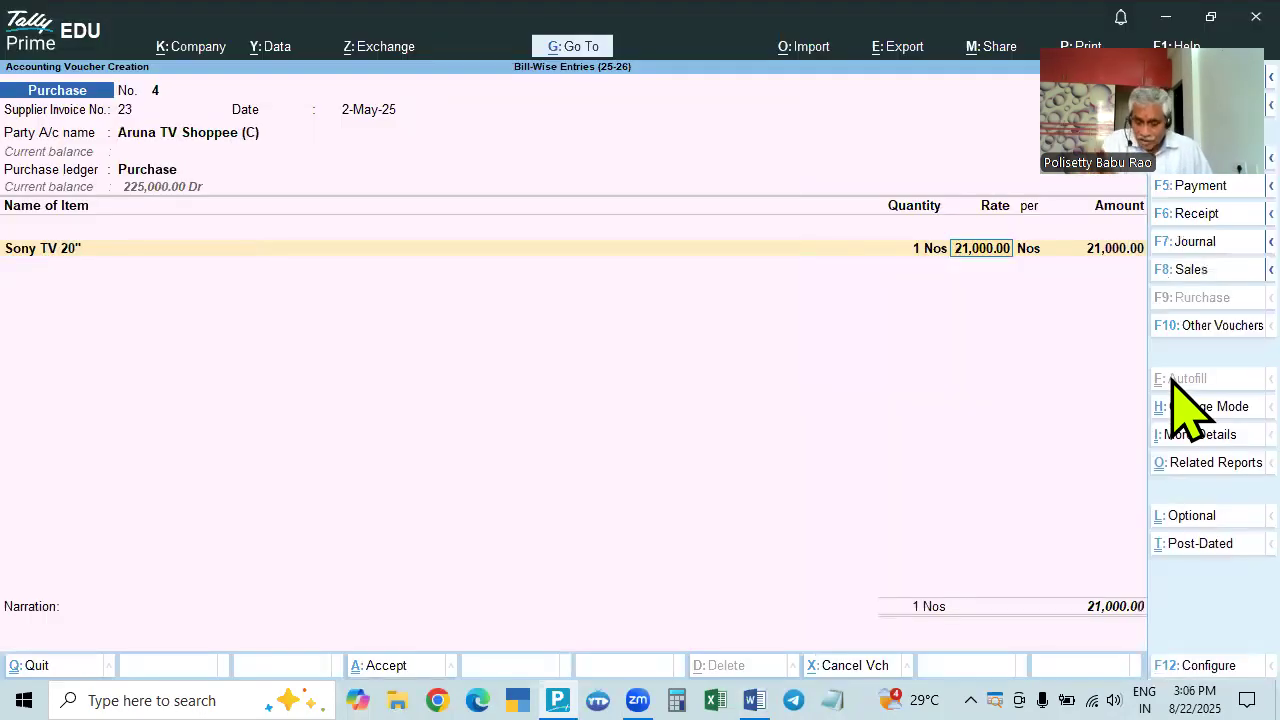
pyautogui.write('20,000')
pyautogui.press('Return')
pyautogui.press('Return')
pyautogui.press('Return')
pyautogui.press('Return')
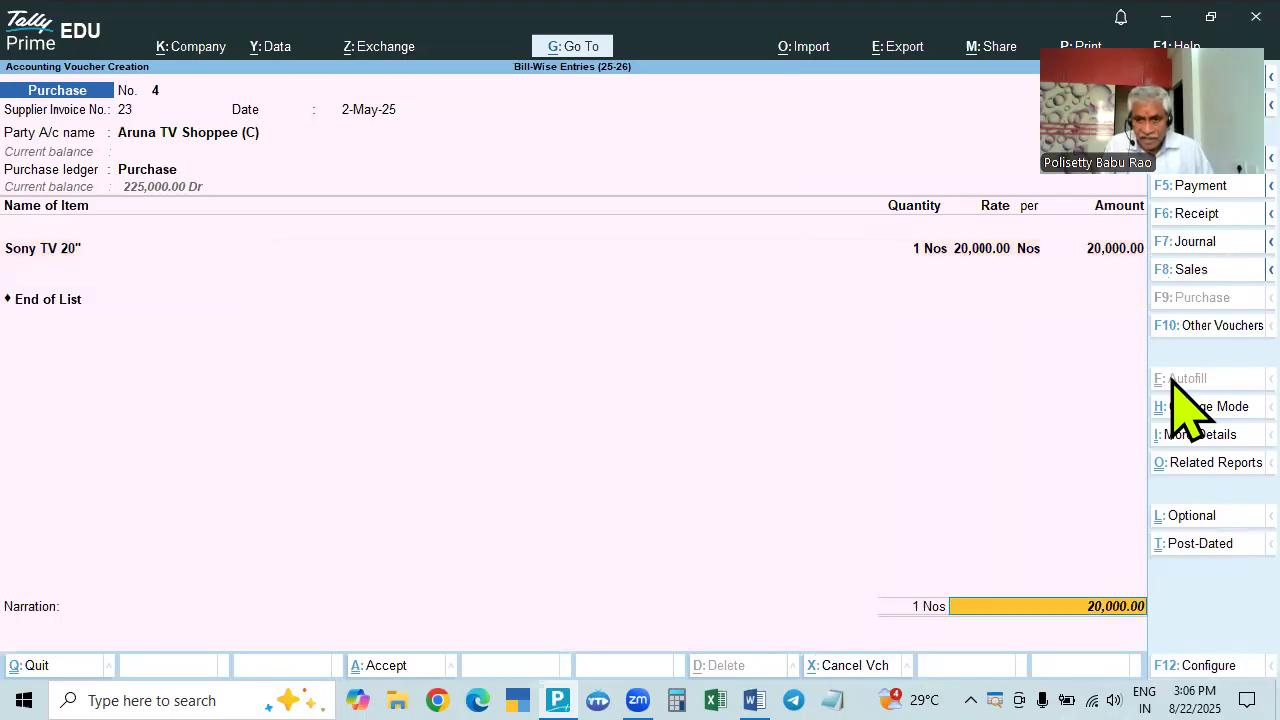
# Allocate the Aruna TV Shoppee (C) bill as New Ref 23 without entering credit days, checking the Word notes, and accept the purchase voucher
pyautogui.press('Return')
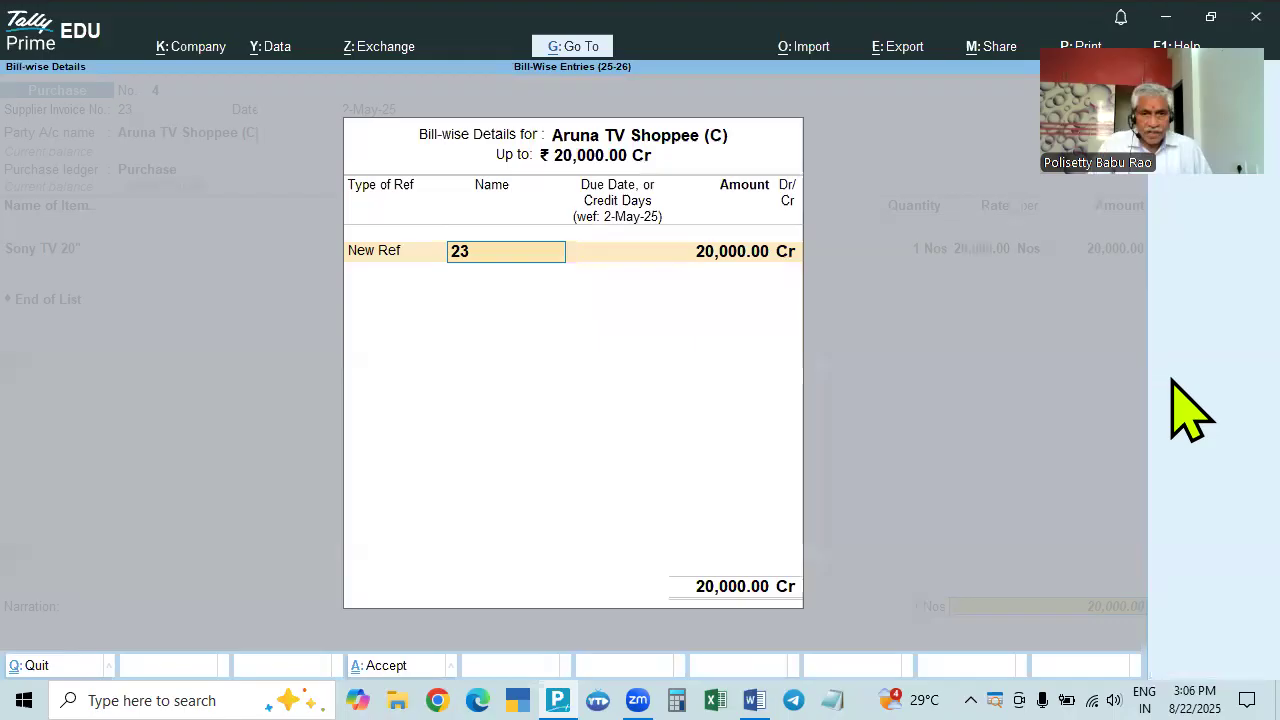
pyautogui.hotkey('alt', 'Tab')
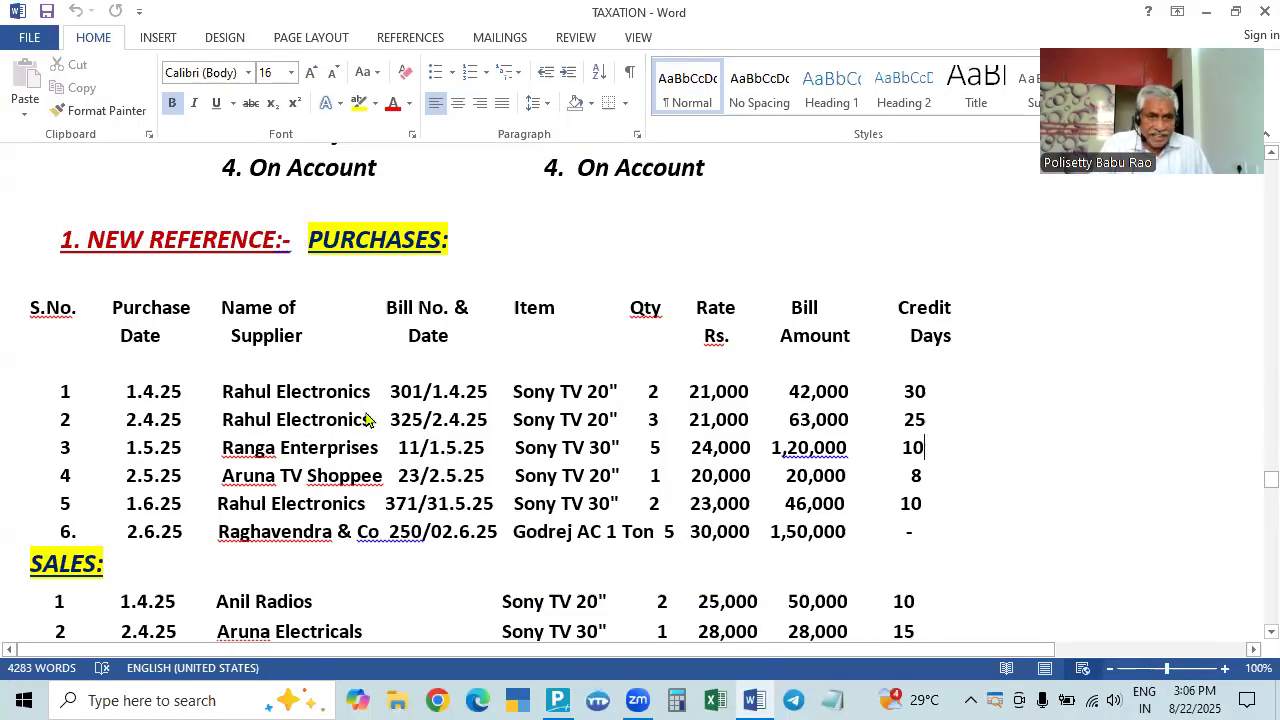
pyautogui.hotkey('alt', 'Tab')
pyautogui.hotkey('alt', 'Tab')
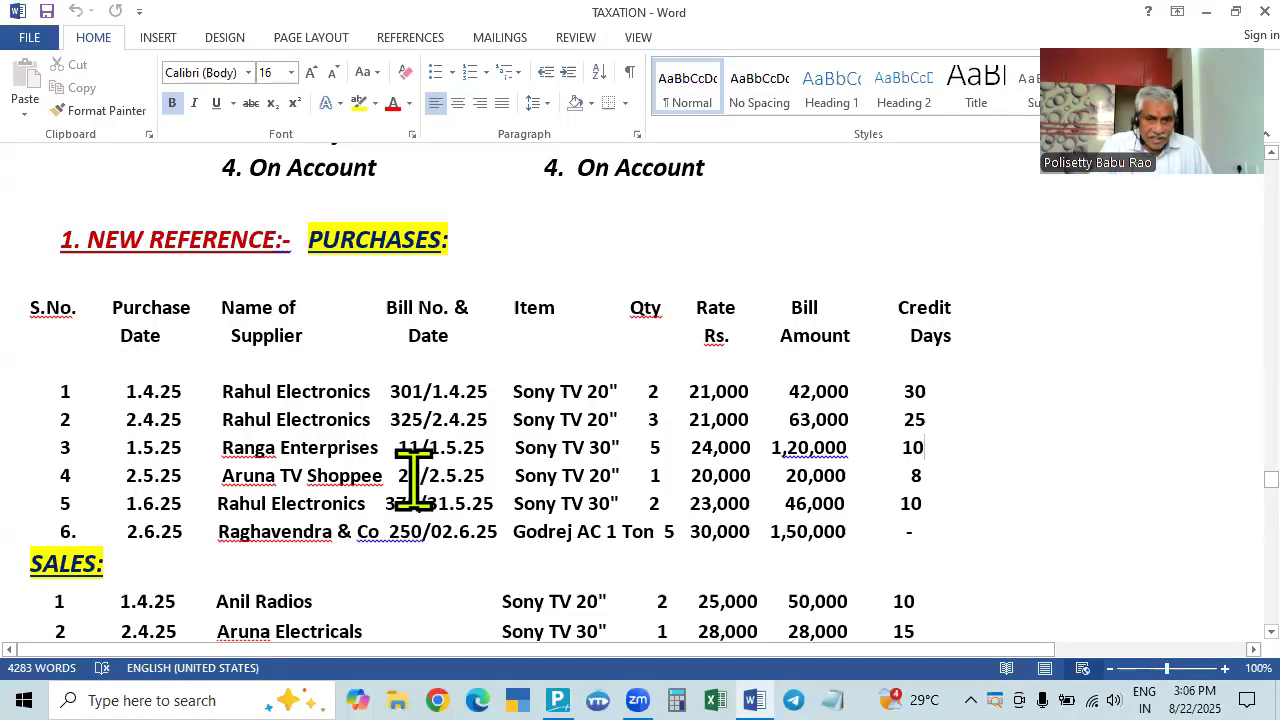
pyautogui.hotkey('alt', 'Tab')
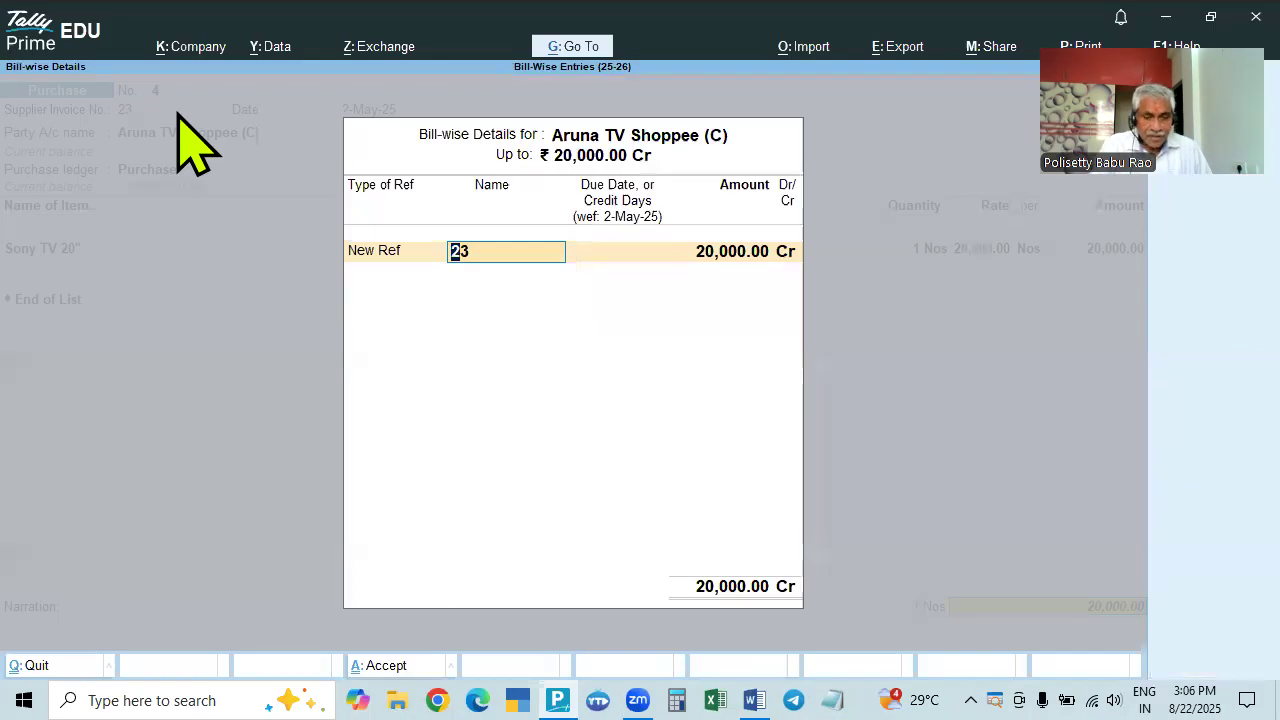
pyautogui.press('Return')
pyautogui.press('Return')
pyautogui.press('Return')
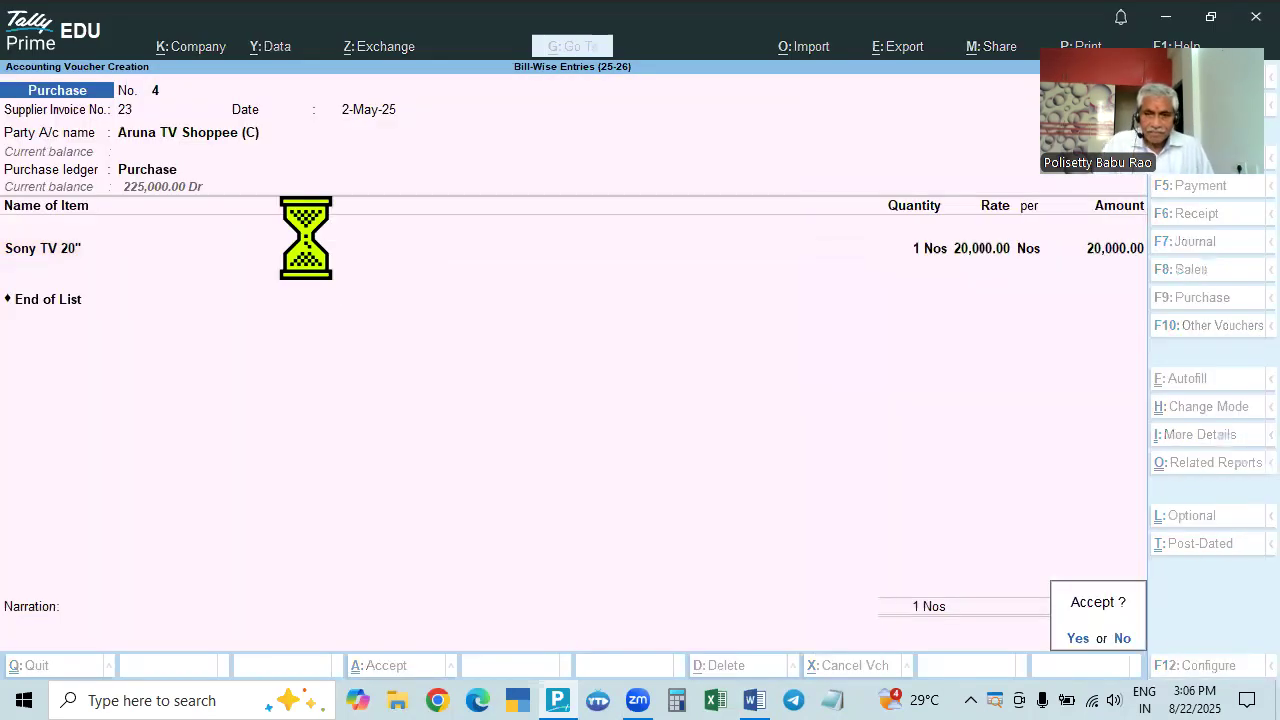
# Look up the fifth purchase in the Word list and set the new TallyPrime purchase voucher's date to 1-Jun-25
pyautogui.hotkey('alt', 'Tab')
pyautogui.scroll(-2, 183, 517)
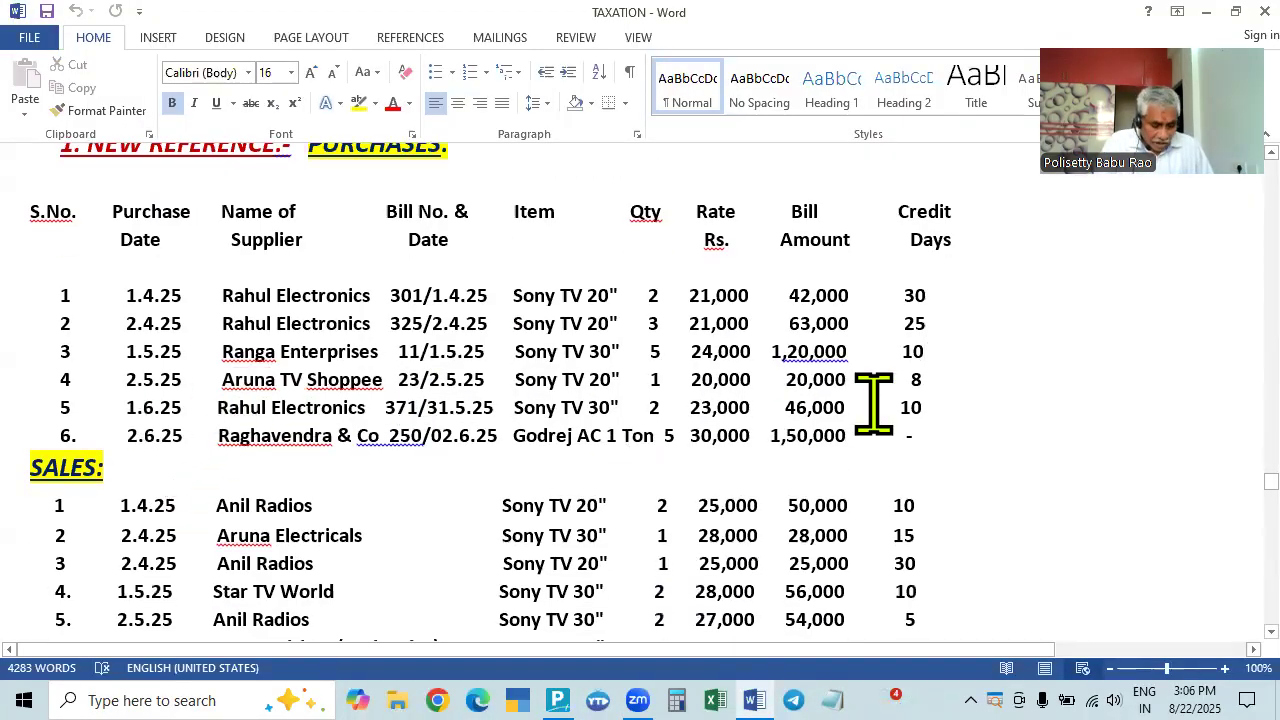
pyautogui.hotkey('alt', 'Tab')
pyautogui.write('1-8')
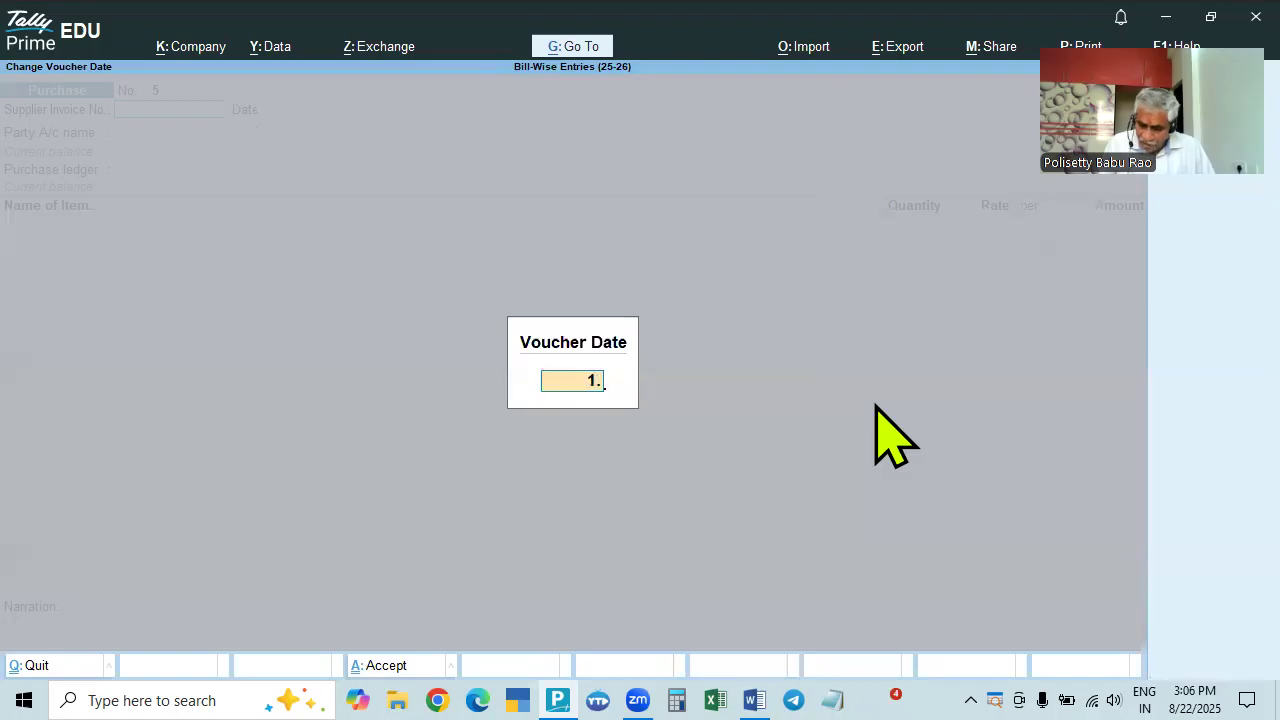
pyautogui.press('Return')
# Check the bill number in the Word list and enter 371 as the supplier invoice number in TallyPrime
pyautogui.hotkey('alt', 'Tab')
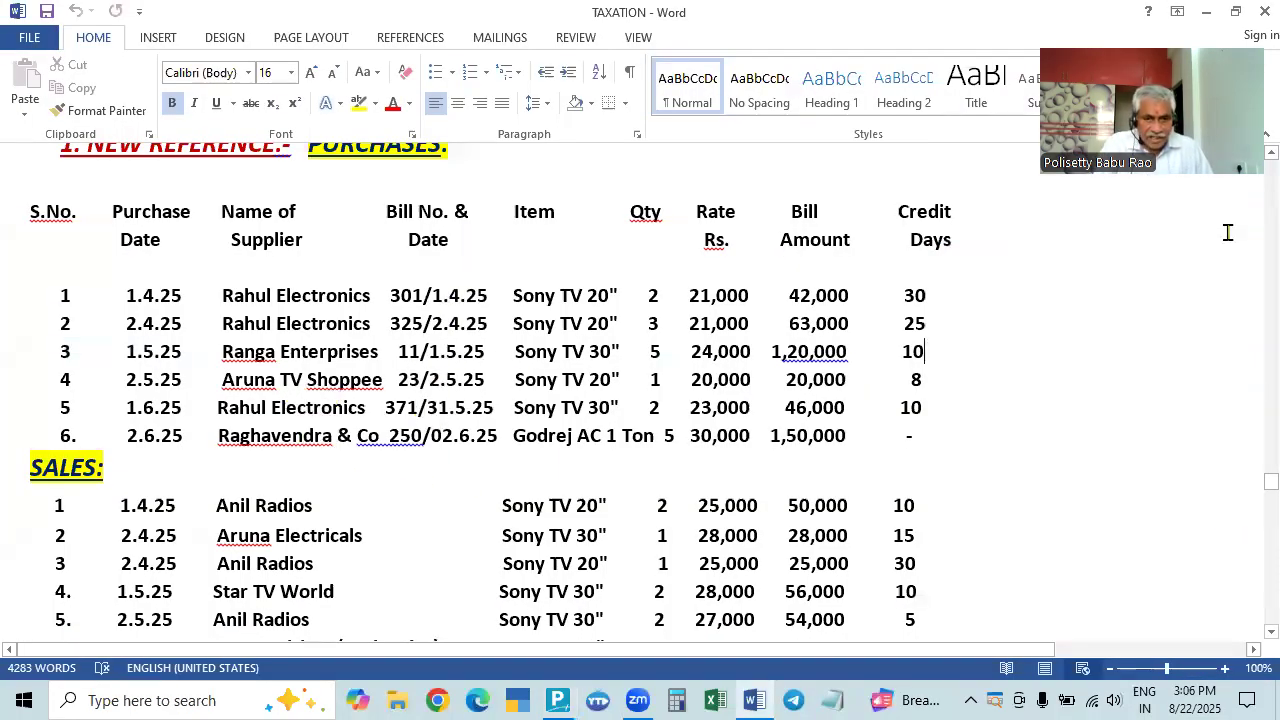
pyautogui.hotkey('alt', 'Tab')
pyautogui.write('37')
pyautogui.press('Return')
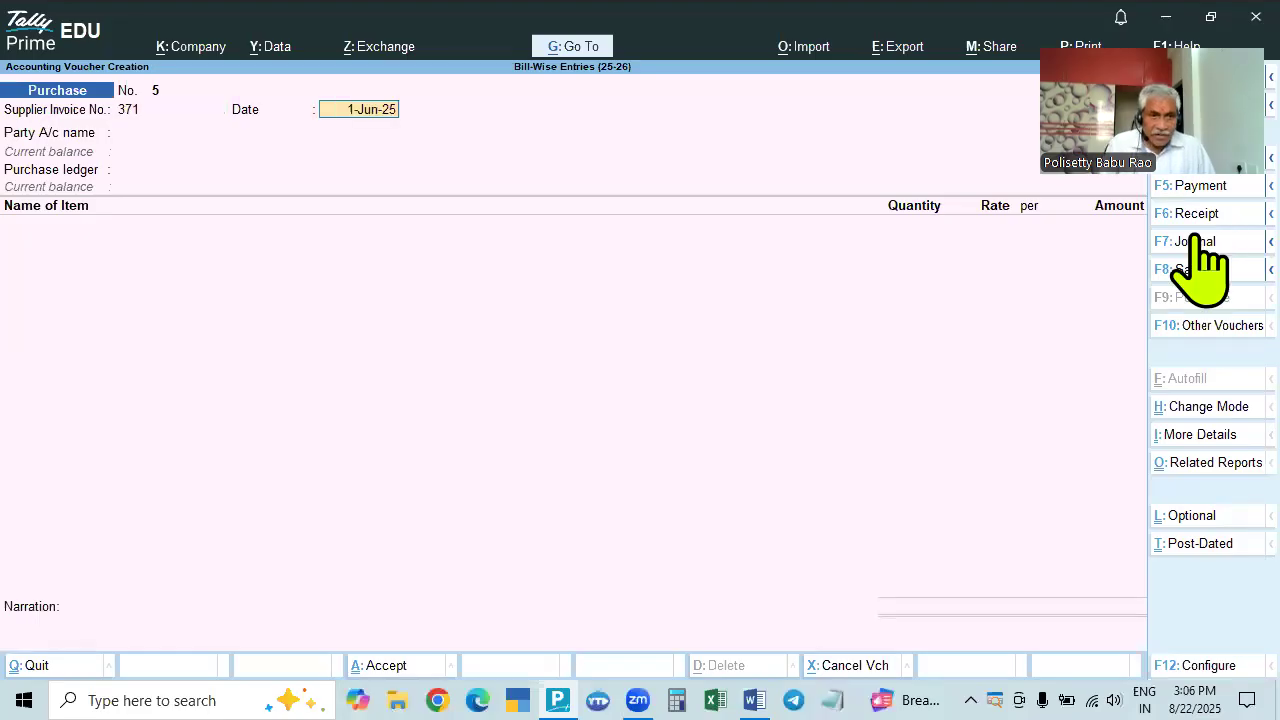
# Check the bill date in the Word list and set the supplier invoice date to 31-May-25 in TallyPrime
pyautogui.hotkey('alt', 'Tab')
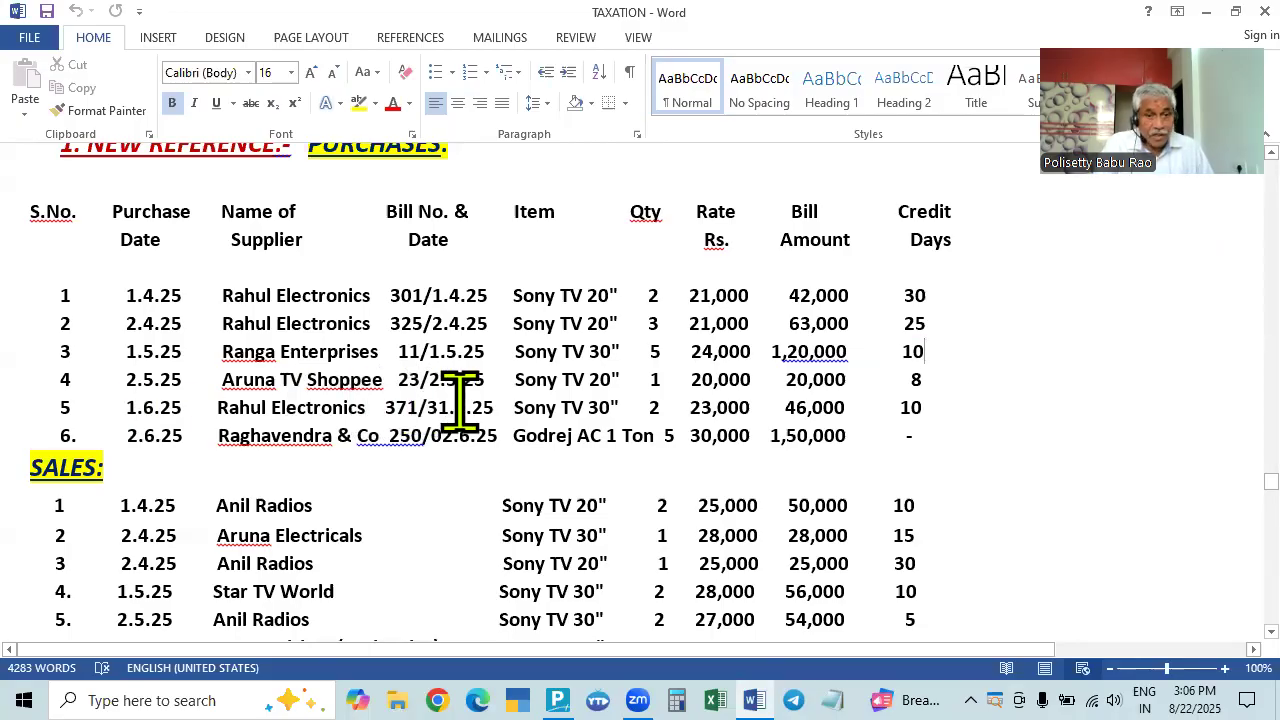
pyautogui.hotkey('alt', 'Tab')
pyautogui.write('31.5')
pyautogui.press('Return')
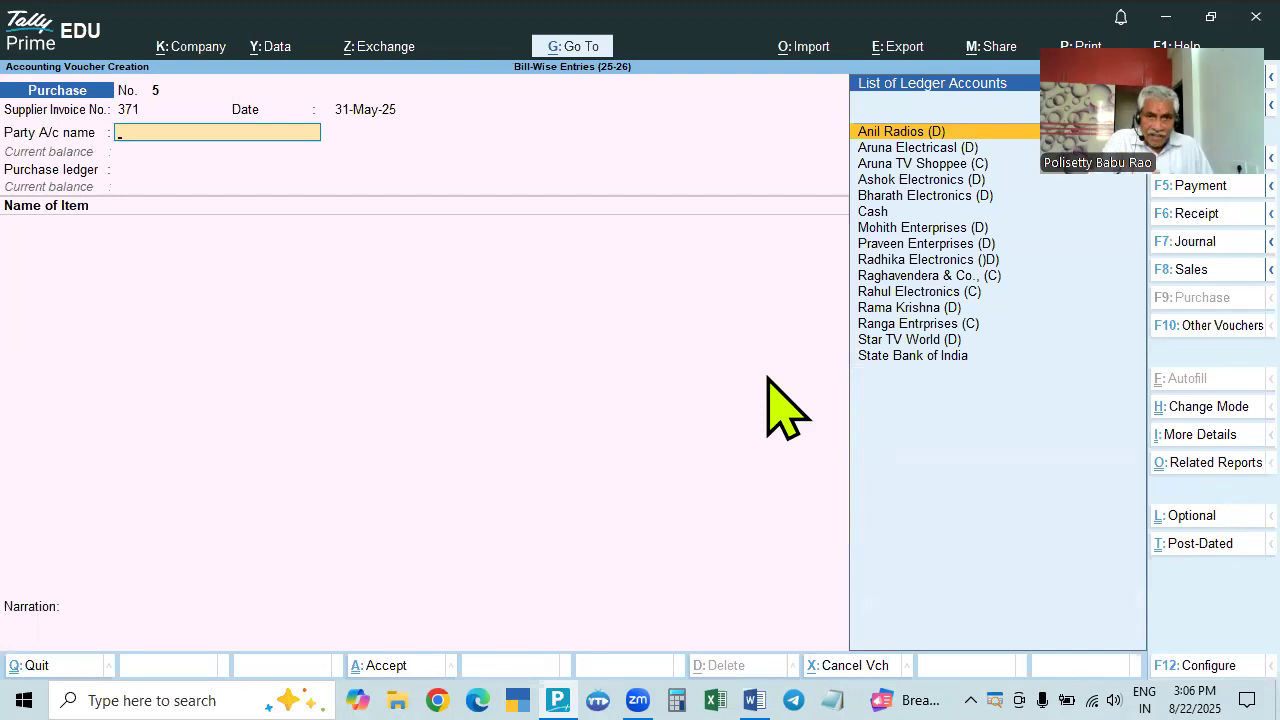
# Choose Rahul Electronics (C) as the party, accept the receipt and party details unchanged, and select Purchase as the purchase ledger
pyautogui.hotkey('alt', 'Tab')
pyautogui.hotkey('alt', 'Tab')
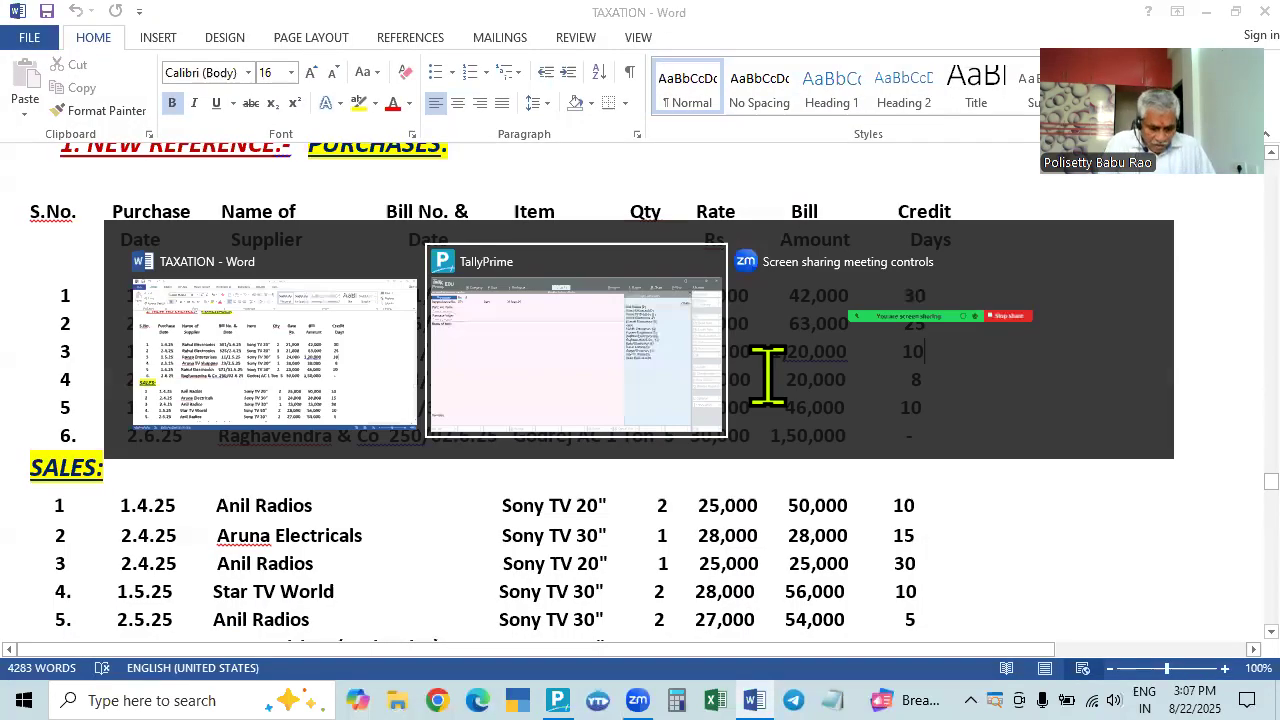
pyautogui.write('Rah')
pyautogui.press('Return')
pyautogui.press('Return')
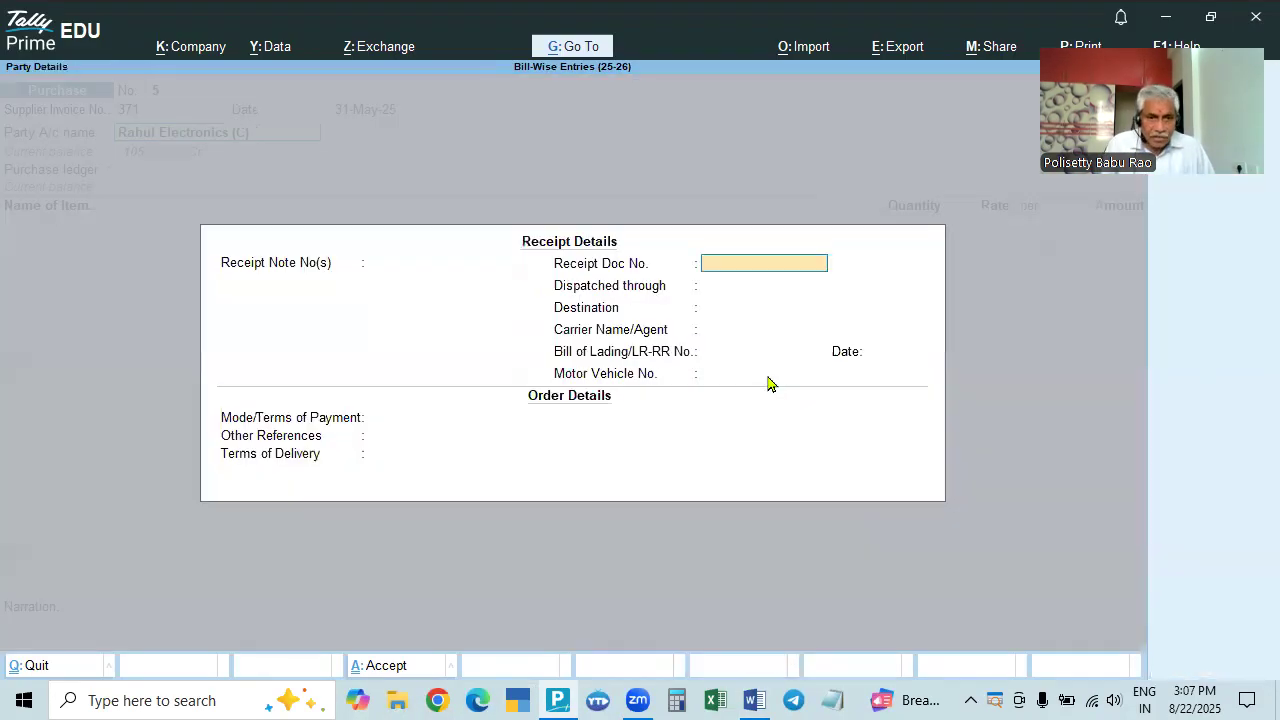
pyautogui.hotkey('ctrl', 'a')
pyautogui.press('Return')
pyautogui.hotkey('ctrl', 'a')
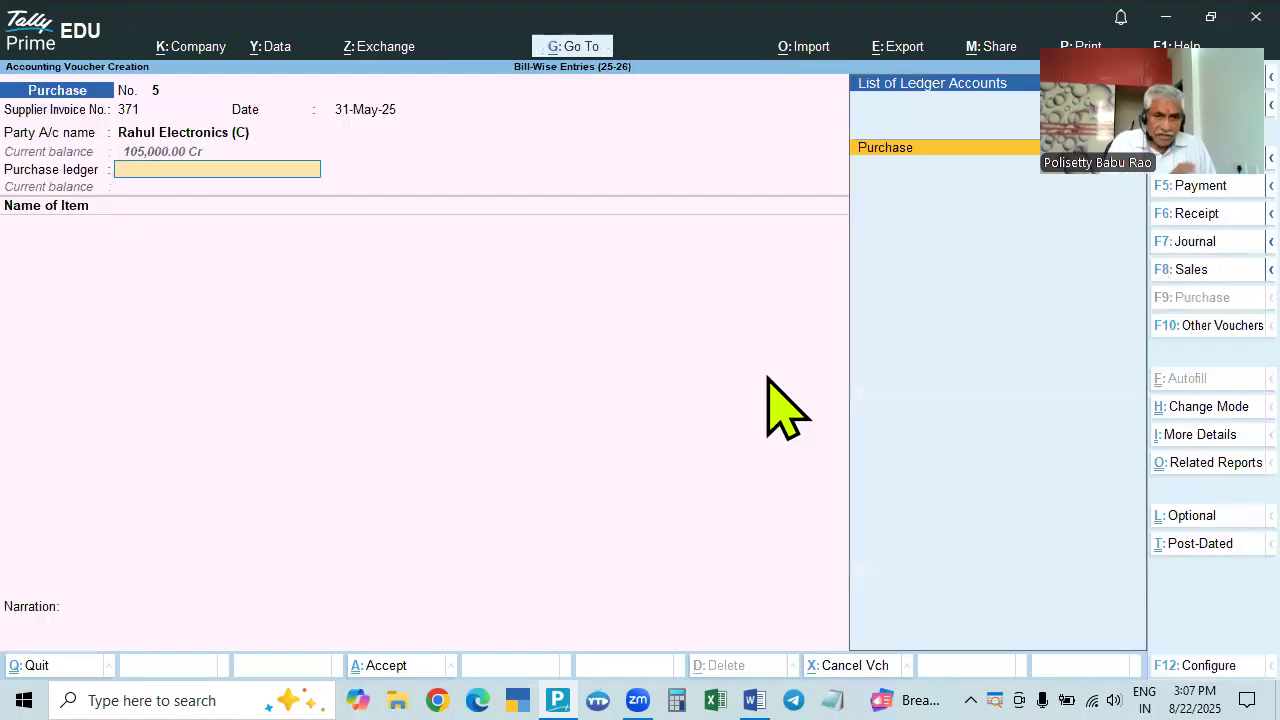
pyautogui.press('Return')
# Add Sony TV 30" to the voucher with a quantity of 2, following the fifth purchase in the Word list
pyautogui.hotkey('alt', 'Tab')
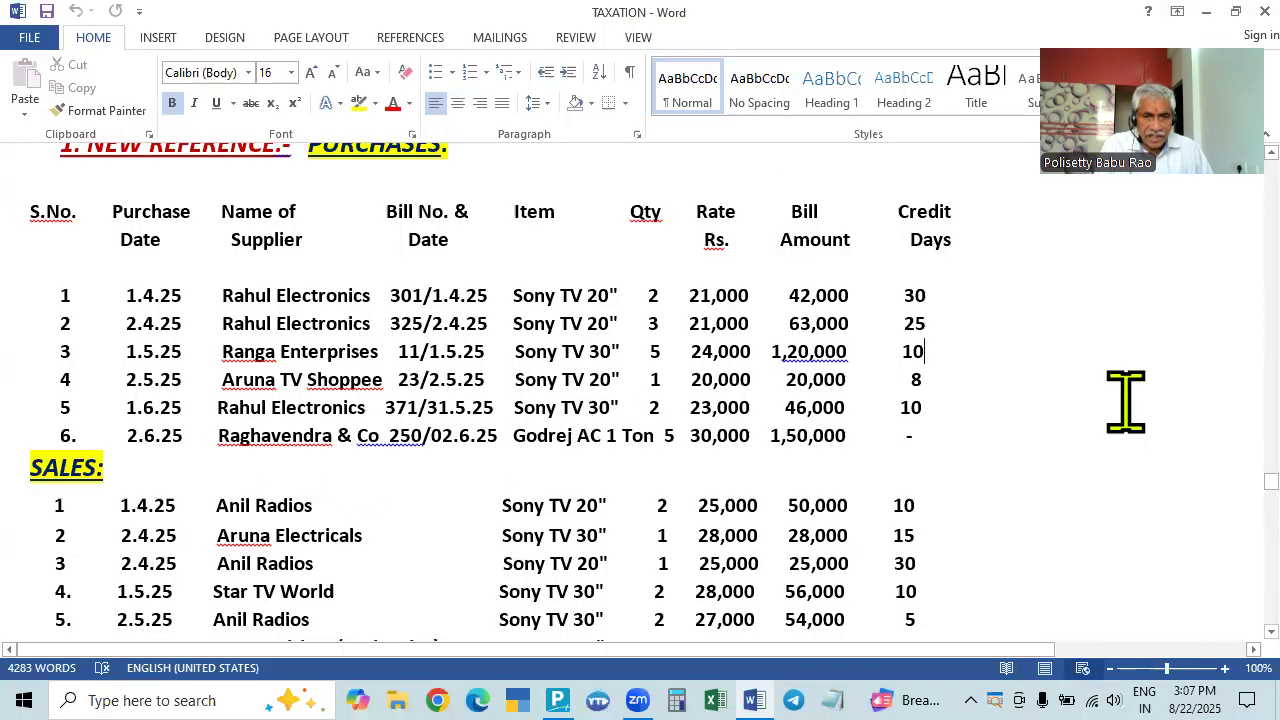
pyautogui.hotkey('alt', 'Tab')
pyautogui.write('Son')
pyautogui.press('Down')
pyautogui.press('Return')
pyautogui.hotkey('alt', 'Tab')
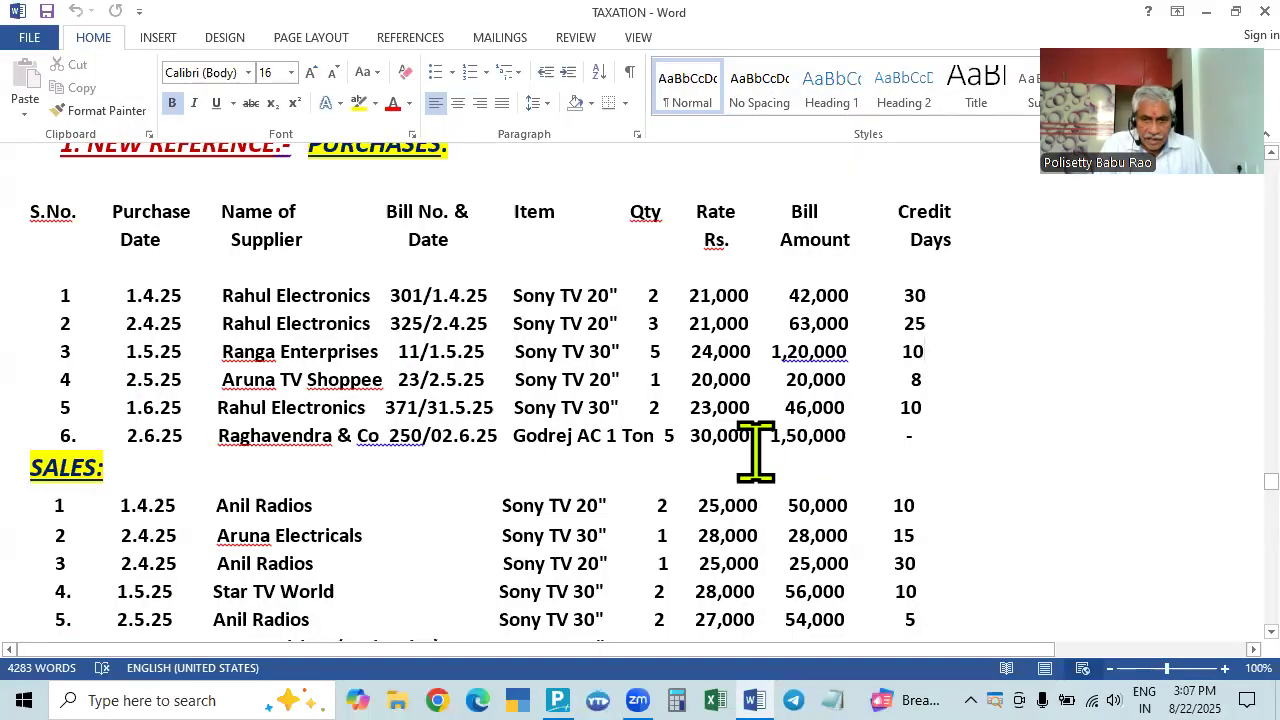
pyautogui.hotkey('alt', 'Tab')
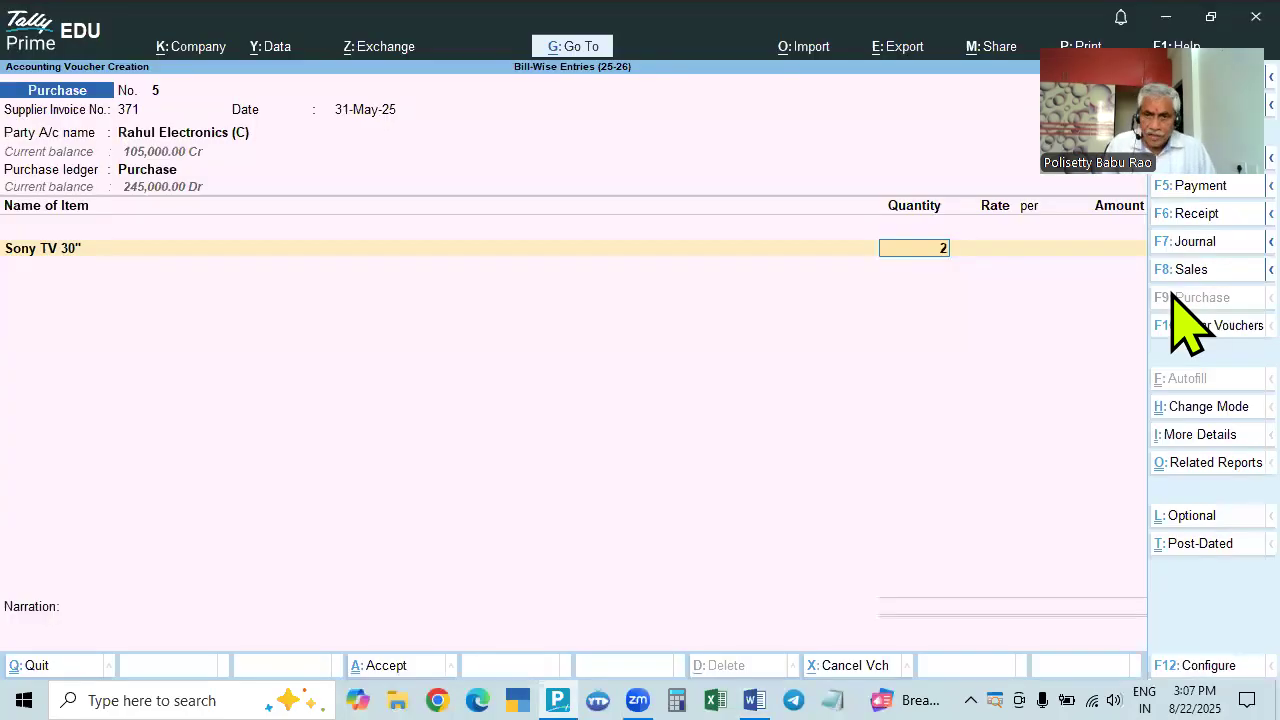
pyautogui.press('Return')
# Enter the Sony TV 30" rate of 23,000 per Nos from the Word list and end the item list
pyautogui.hotkey('alt', 'Tab')
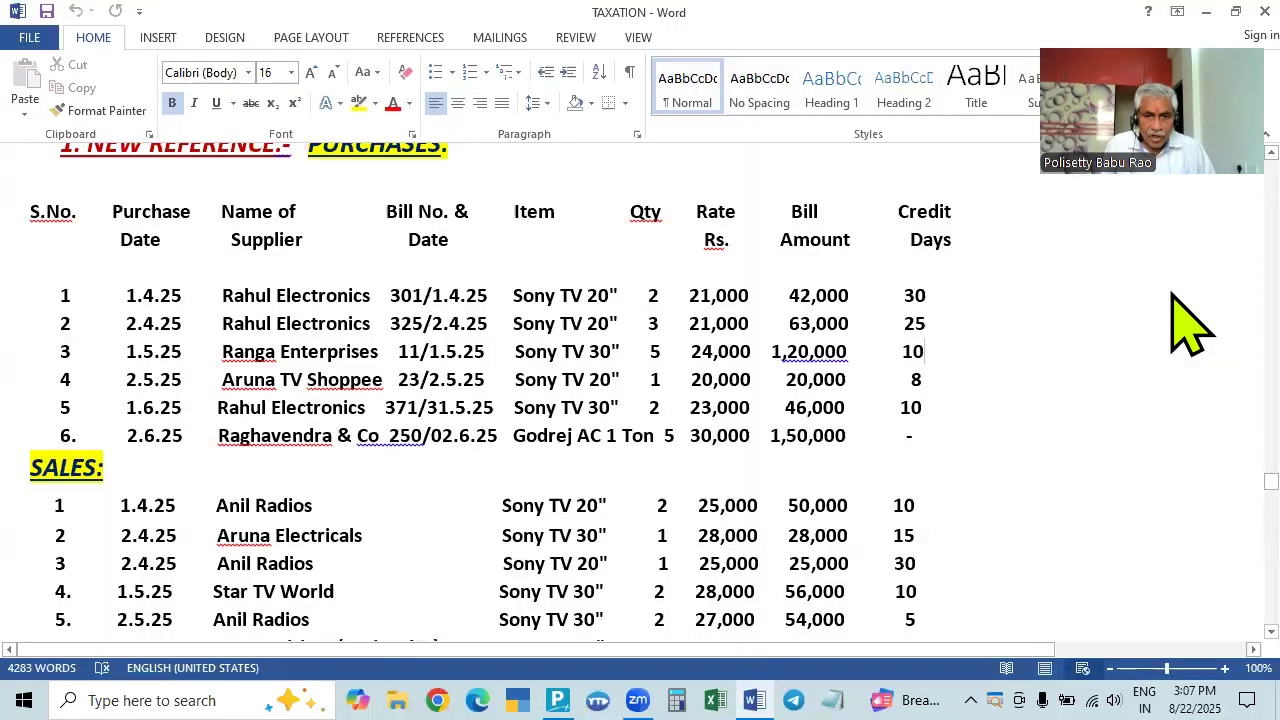
pyautogui.hotkey('alt', 'Tab')
pyautogui.hotkey('alt', 'Tab')
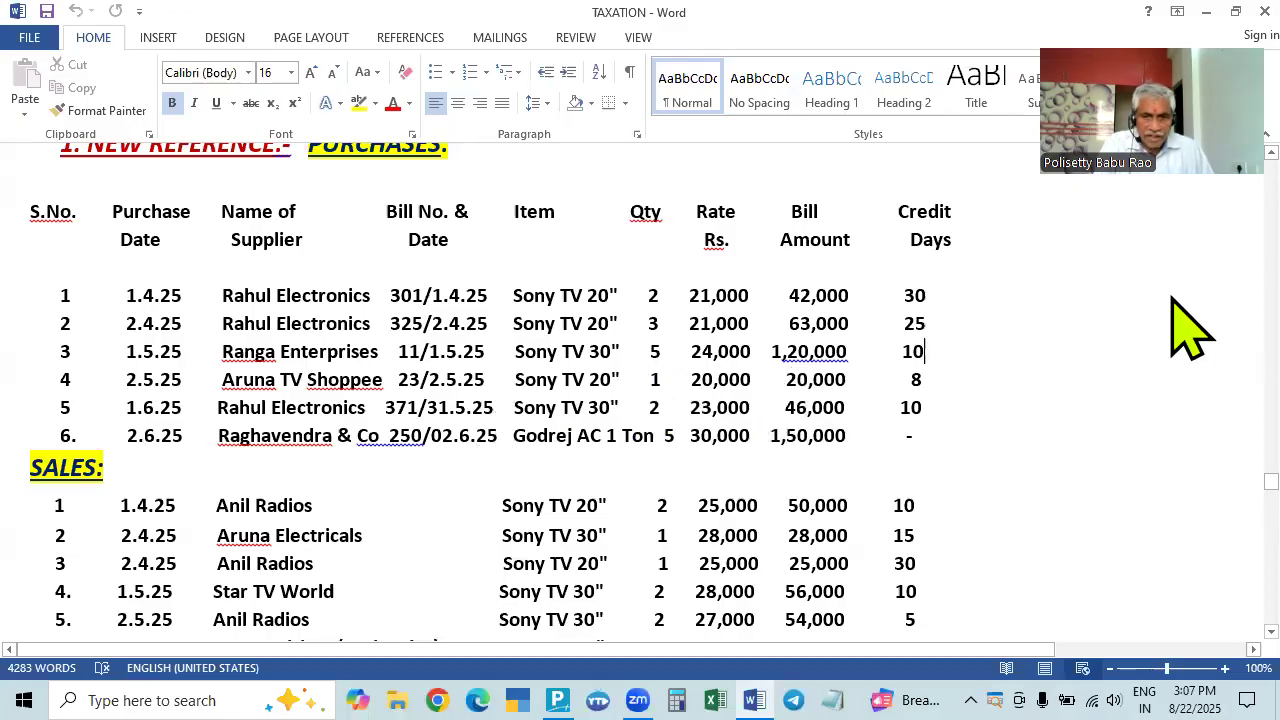
pyautogui.hotkey('alt', 'Tab')
pyautogui.hotkey('alt', 'Tab')
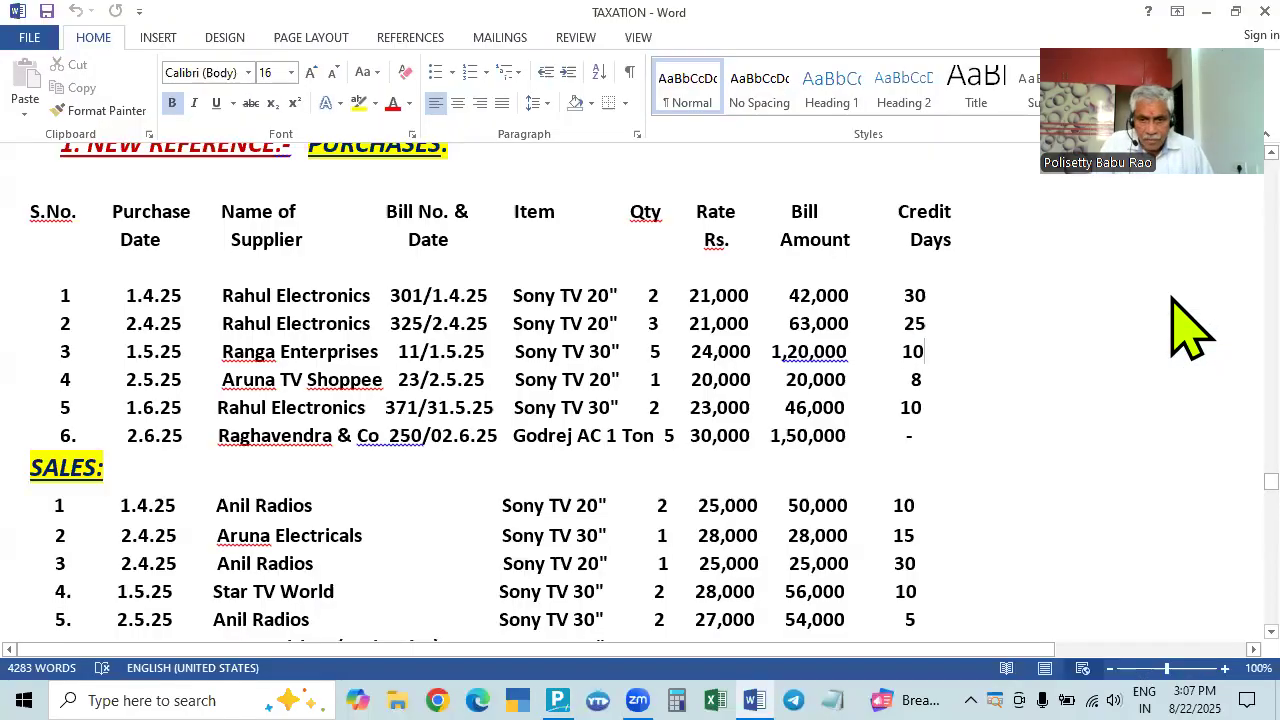
pyautogui.hotkey('alt', 'Tab')
pyautogui.press('Return')
pyautogui.press('Return')
pyautogui.press('Return')
pyautogui.press('Return')
pyautogui.press('Return')
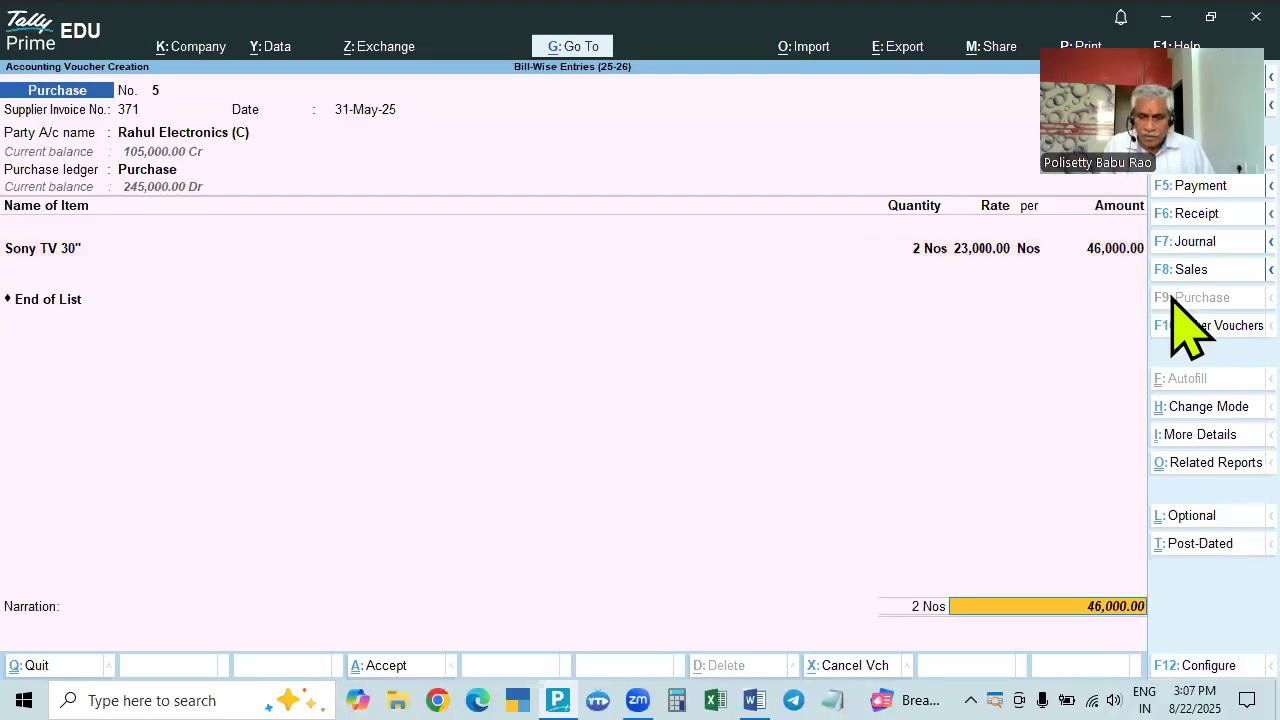
# Record the 46,000 Rahul Electronics bill as a New Ref with the Word list's 10 credit days, and save the voucher
pyautogui.hotkey('alt', 'Tab')
pyautogui.hotkey('alt', 'Tab')
pyautogui.press('Return')
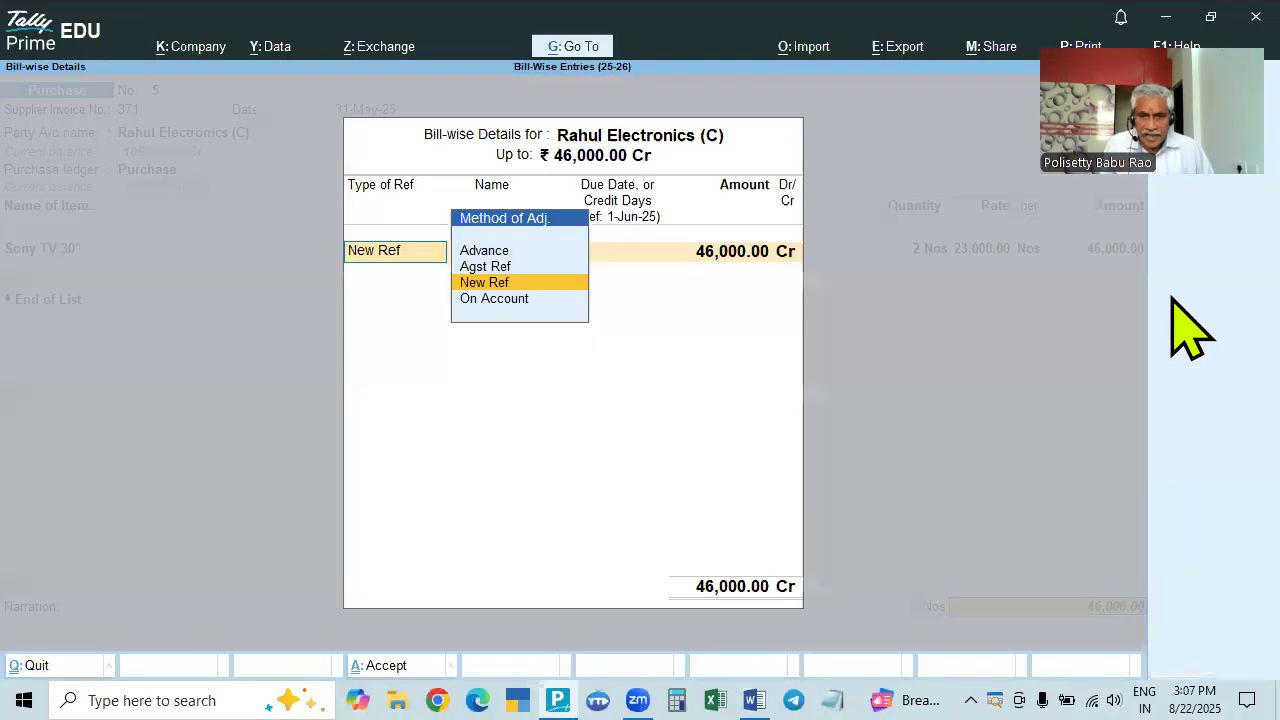
pyautogui.press('Return')
pyautogui.hotkey('alt', 'Tab')
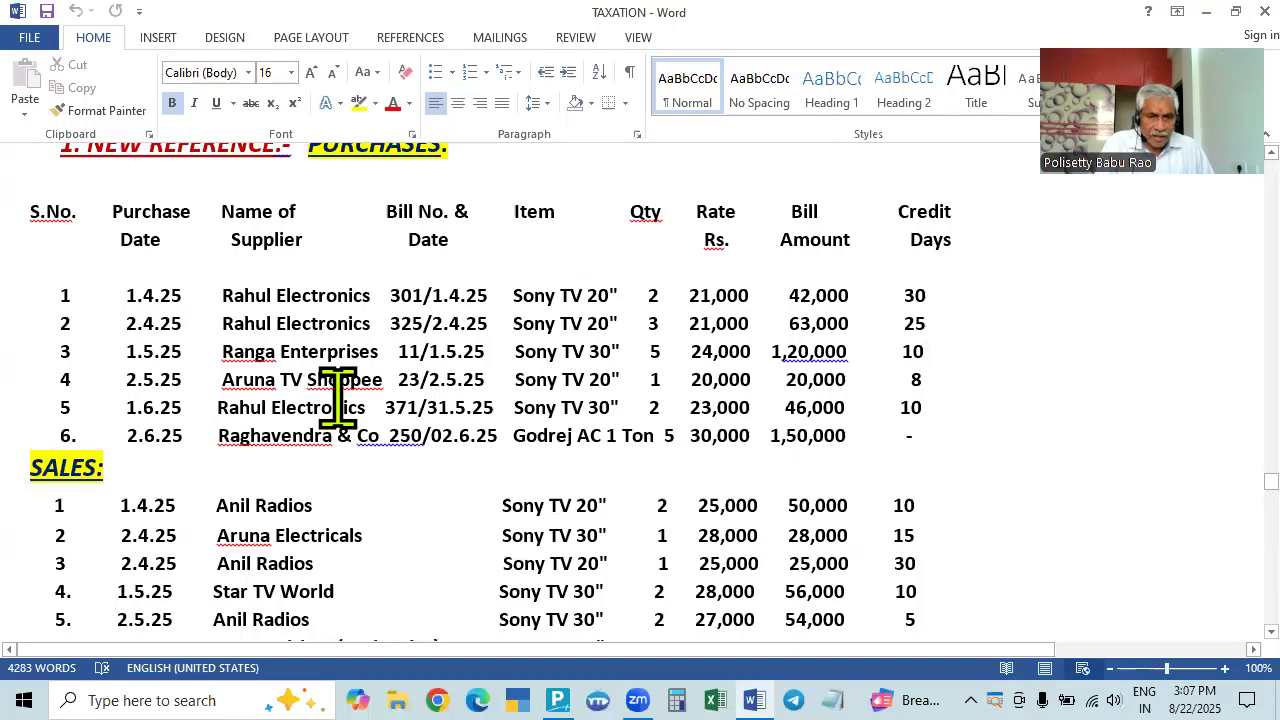
pyautogui.hotkey('alt', 'Tab')
pyautogui.press('Return')
pyautogui.press('Return')
pyautogui.press('Return')
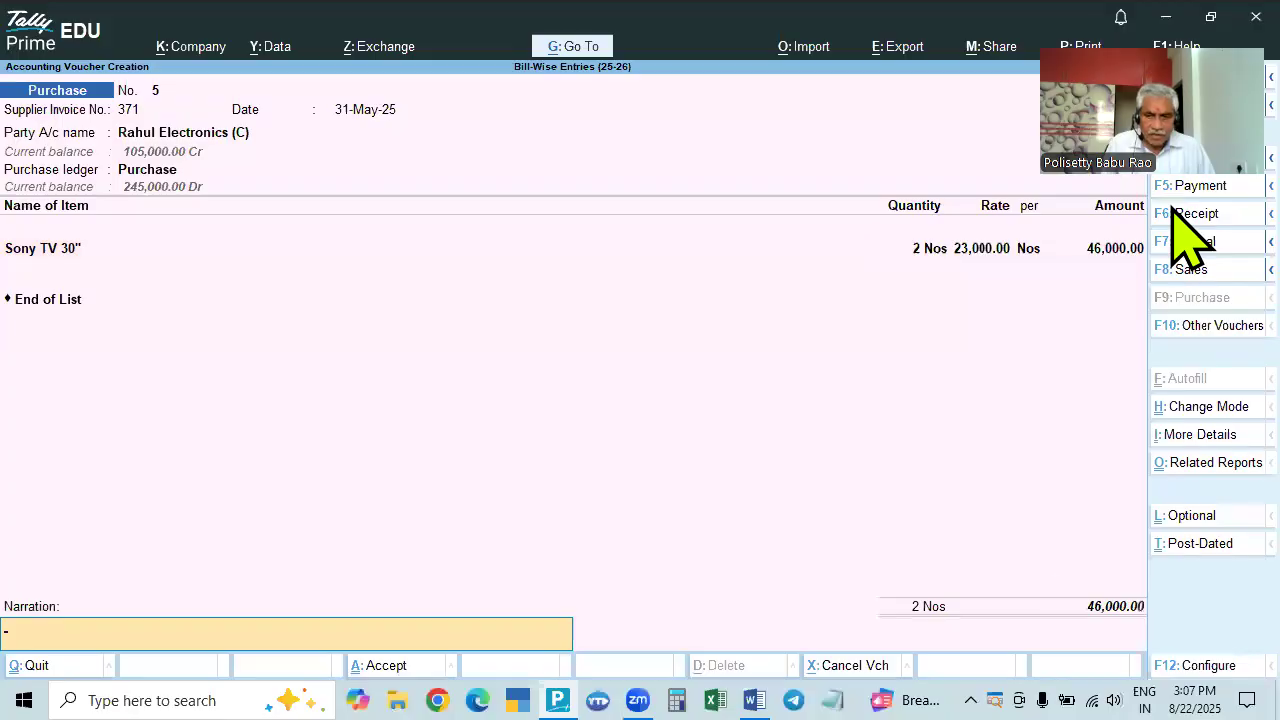
pyautogui.press('Return')
pyautogui.press('Return')
# Look up the sixth purchase in the Word list and set the next purchase voucher's date to 2-6-2025
pyautogui.hotkey('alt', 'Tab')
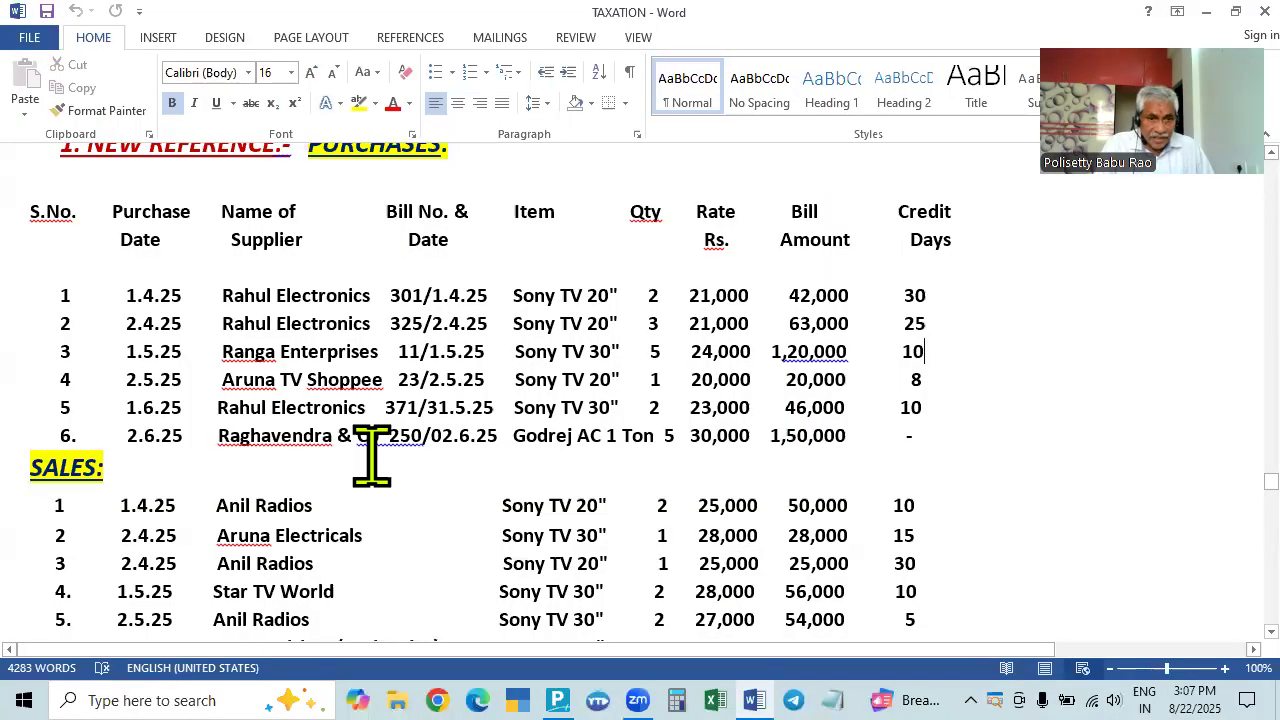
pyautogui.hotkey('alt', 'Tab')
pyautogui.press('F2')
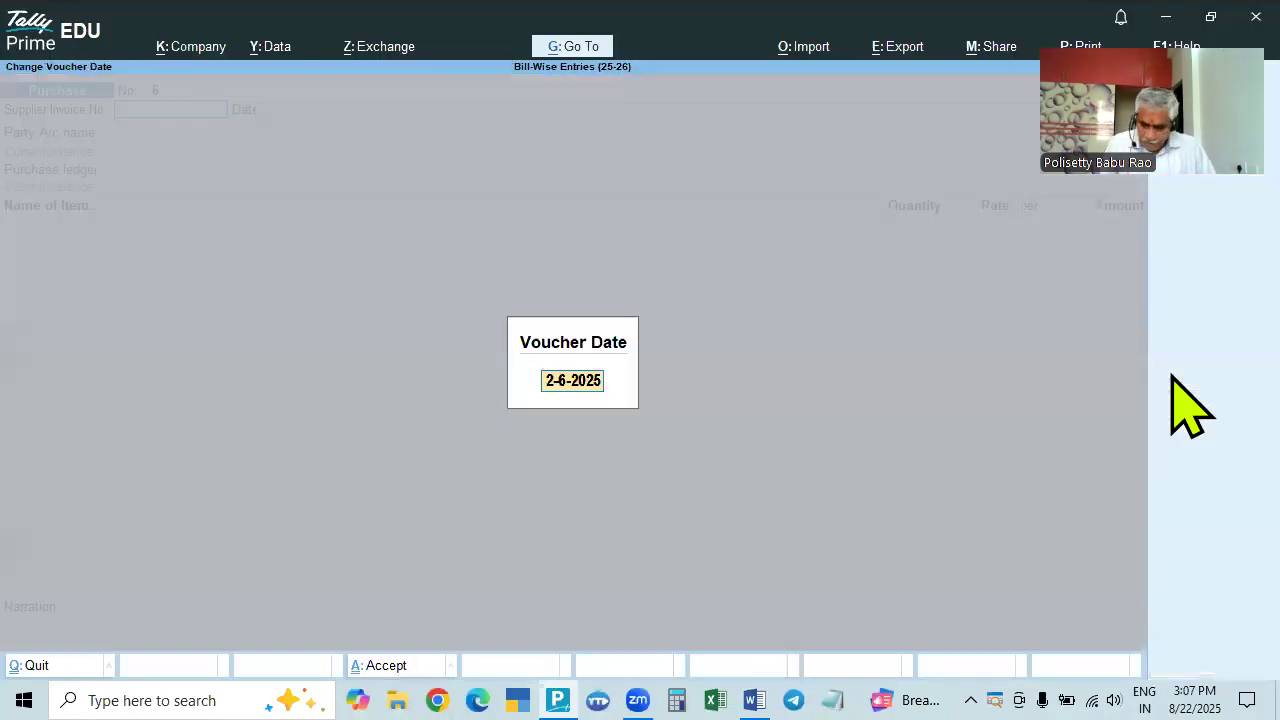
pyautogui.press('Return')
# Enter supplier invoice number 250 with date 2-Jun-25 in TallyPrime, checking both against the Word list
pyautogui.hotkey('alt', 'Tab')
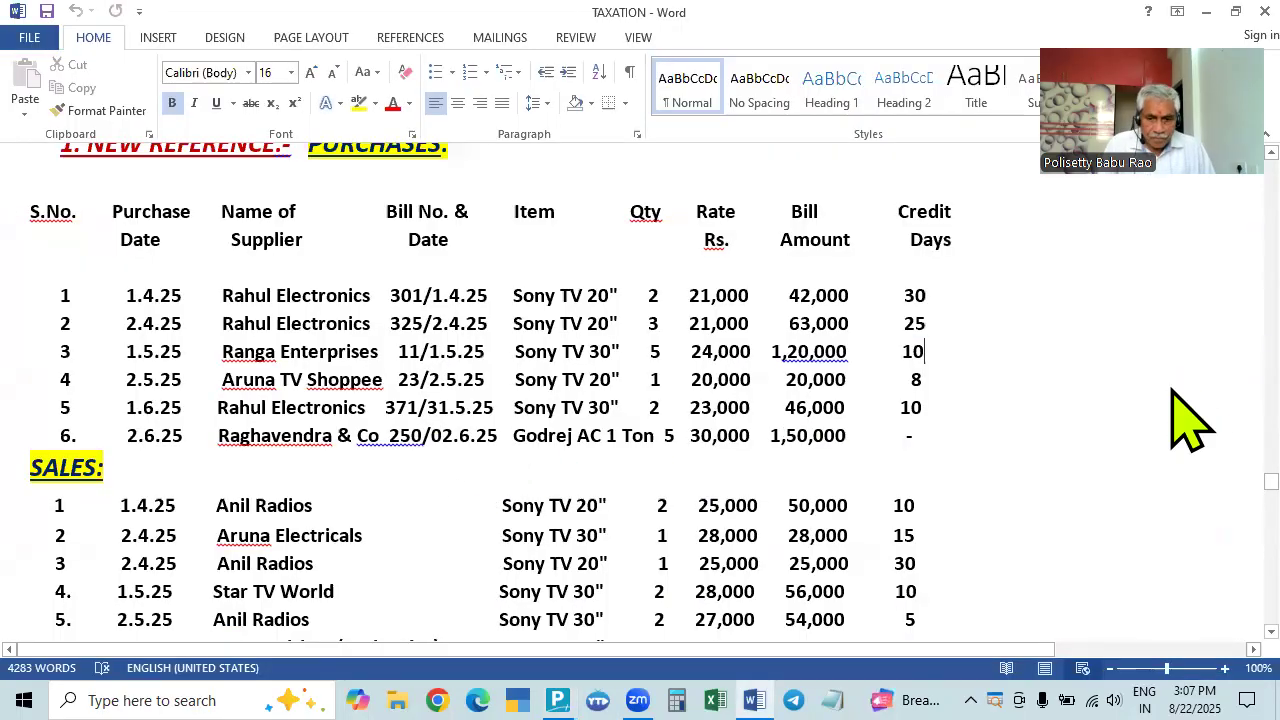
pyautogui.hotkey('alt', 'Tab')
pyautogui.write('0')
pyautogui.press('Return')
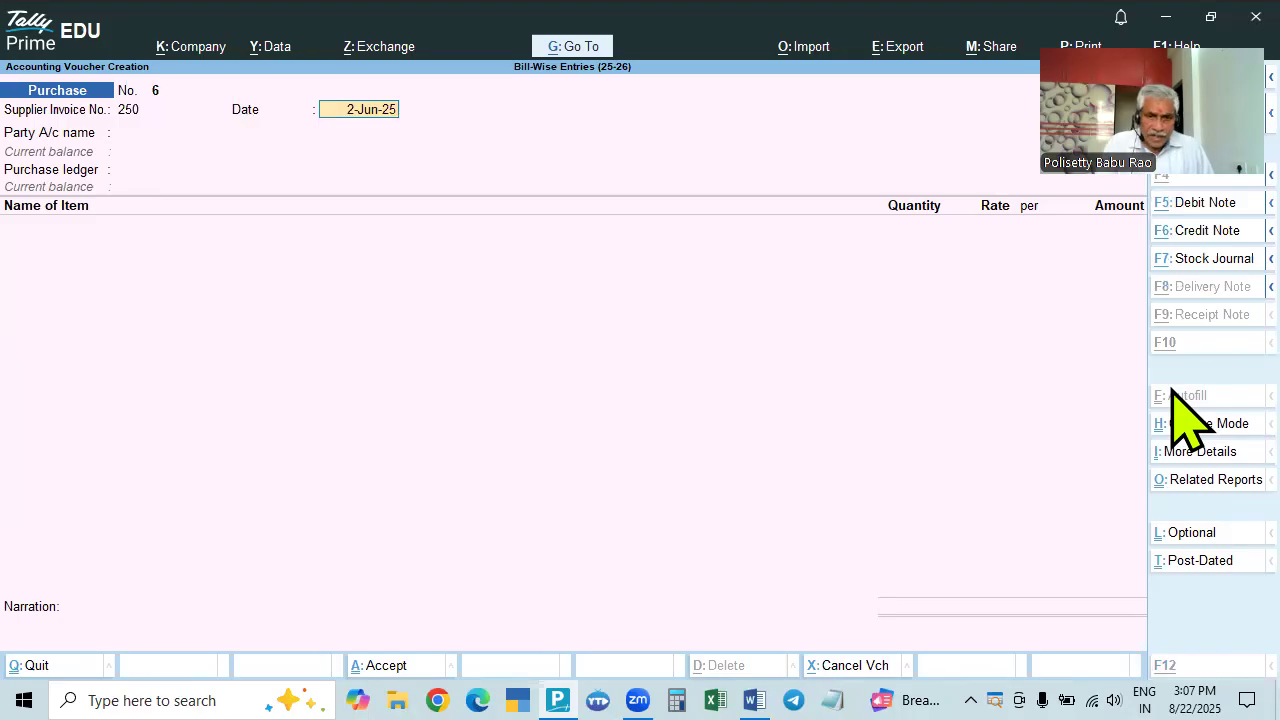
pyautogui.hotkey('alt', 'Tab')
pyautogui.hotkey('alt', 'Tab')
pyautogui.press('Return')
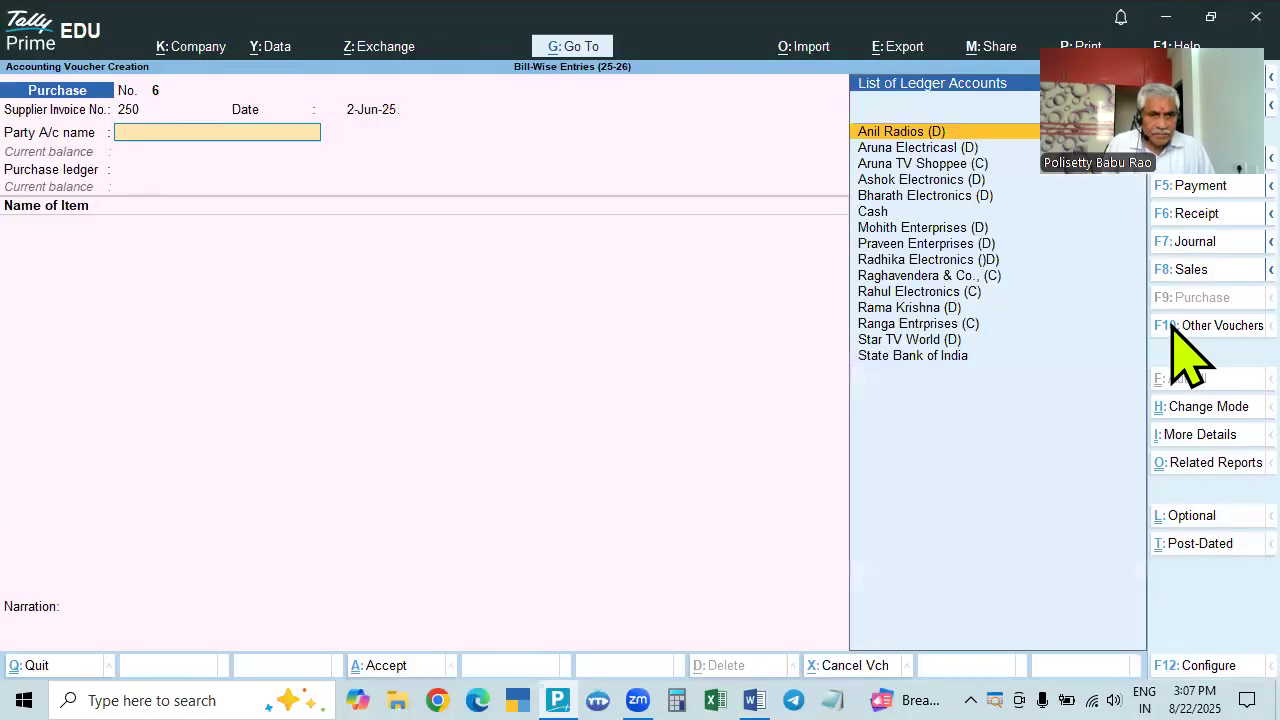
# Choose Raghavendera & Co., (C) as the party, accept its details unchanged, and select Purchase as the purchase ledger
pyautogui.hotkey('alt', 'Tab')
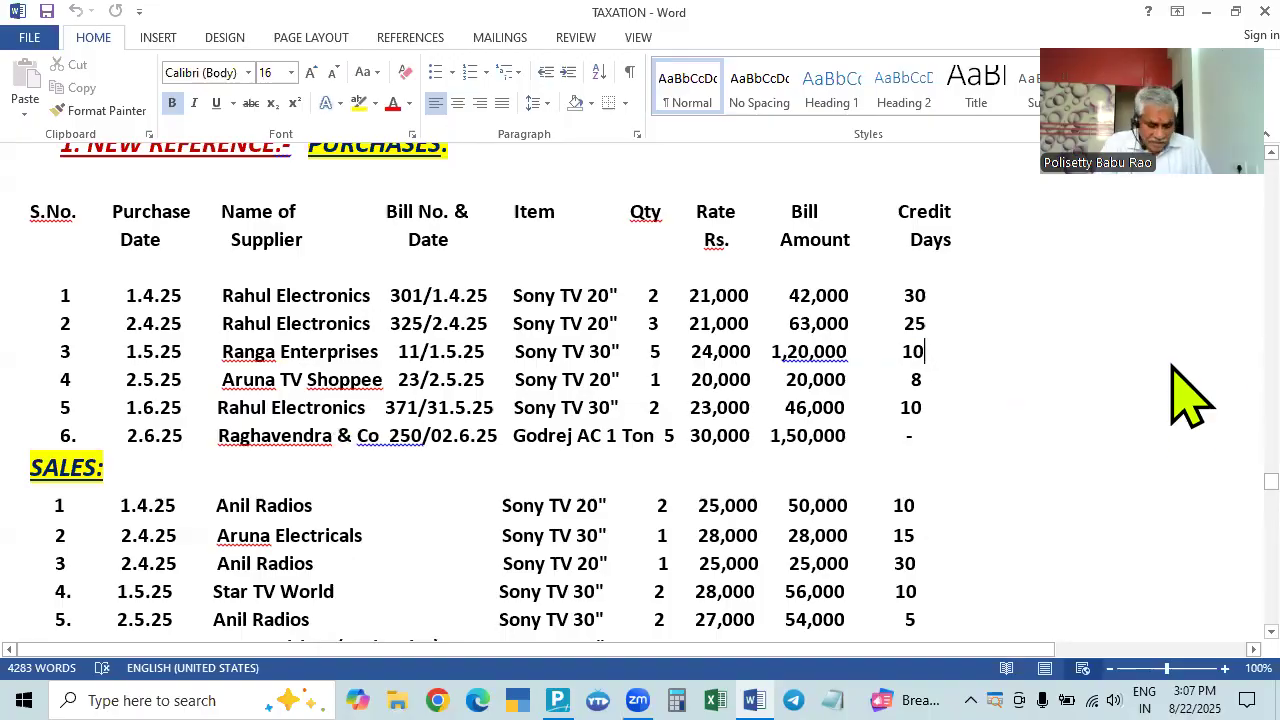
pyautogui.hotkey('alt', 'Tab')
pyautogui.write('Rag')
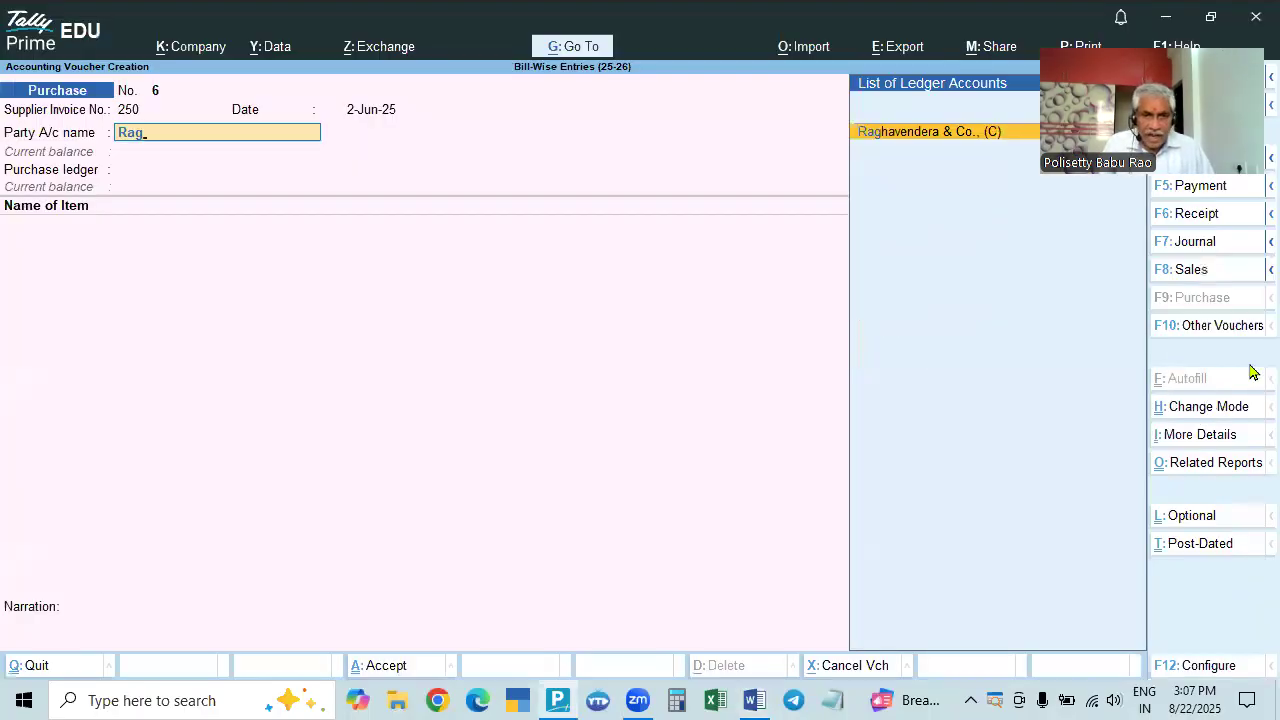
pyautogui.press('Return')
pyautogui.hotkey('ctrl', 'a')
pyautogui.hotkey('ctrl', 'a')
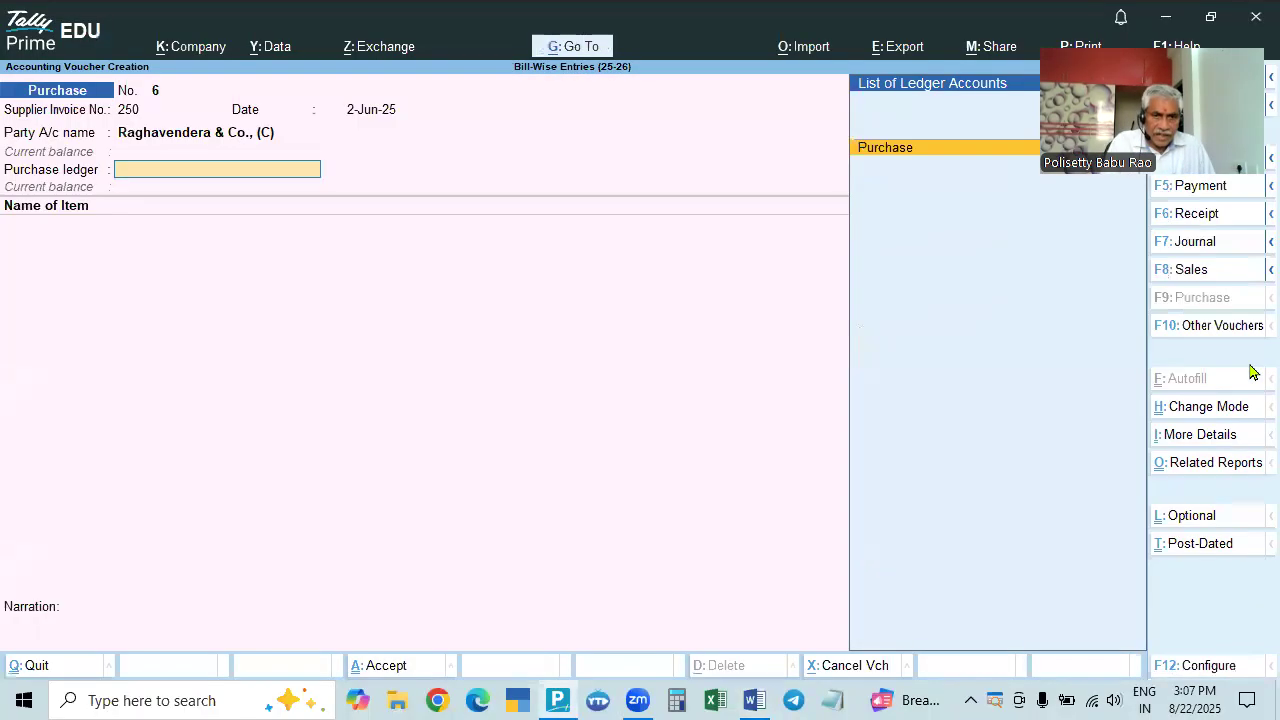
pyautogui.press('Return')
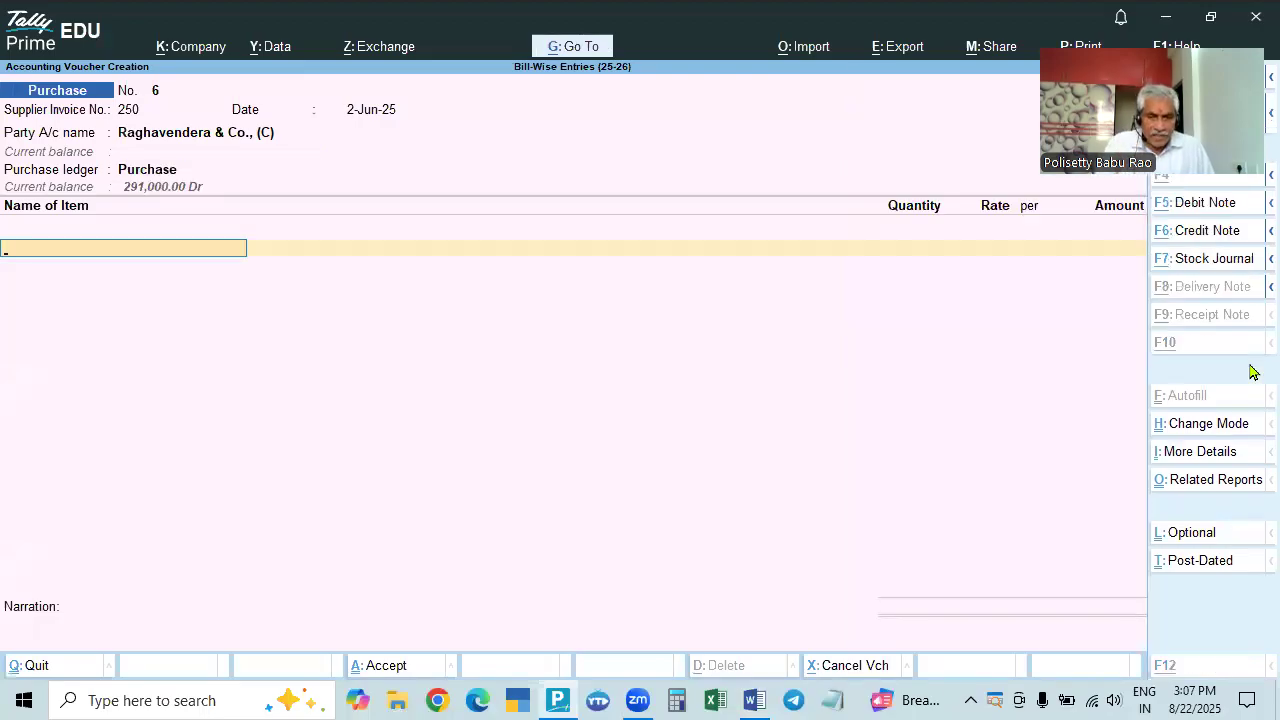
# Add Godrej AC 1 Ton to the voucher with a quantity of 5, following the sixth purchase in the Word list
pyautogui.hotkey('alt', 'Tab')
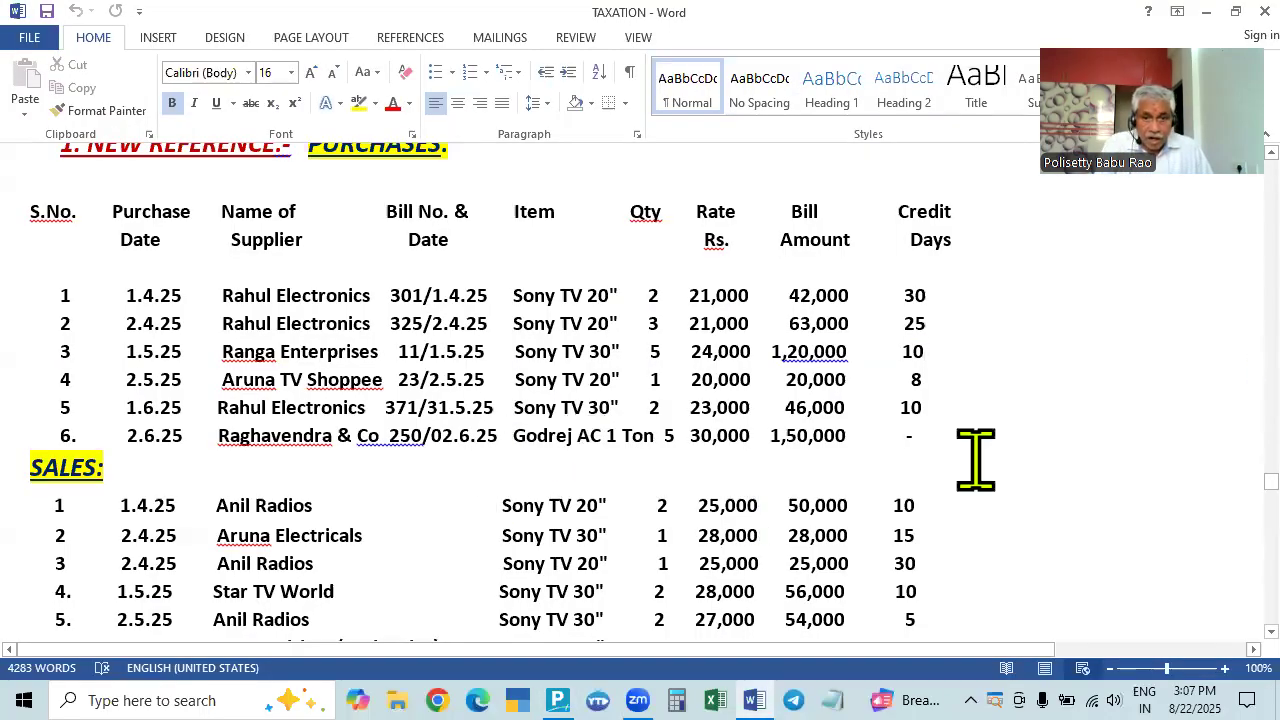
pyautogui.hotkey('alt', 'Tab')
pyautogui.write('God')
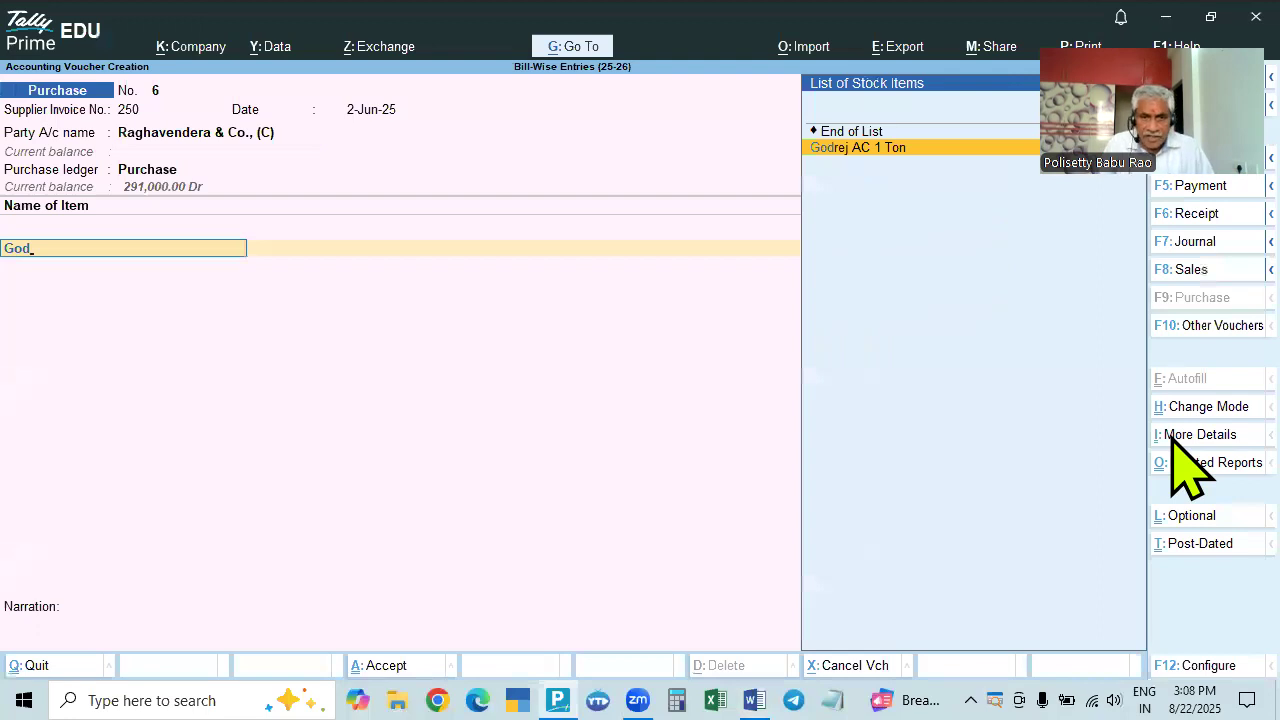
pyautogui.press('Return')
pyautogui.hotkey('alt', 'Tab')
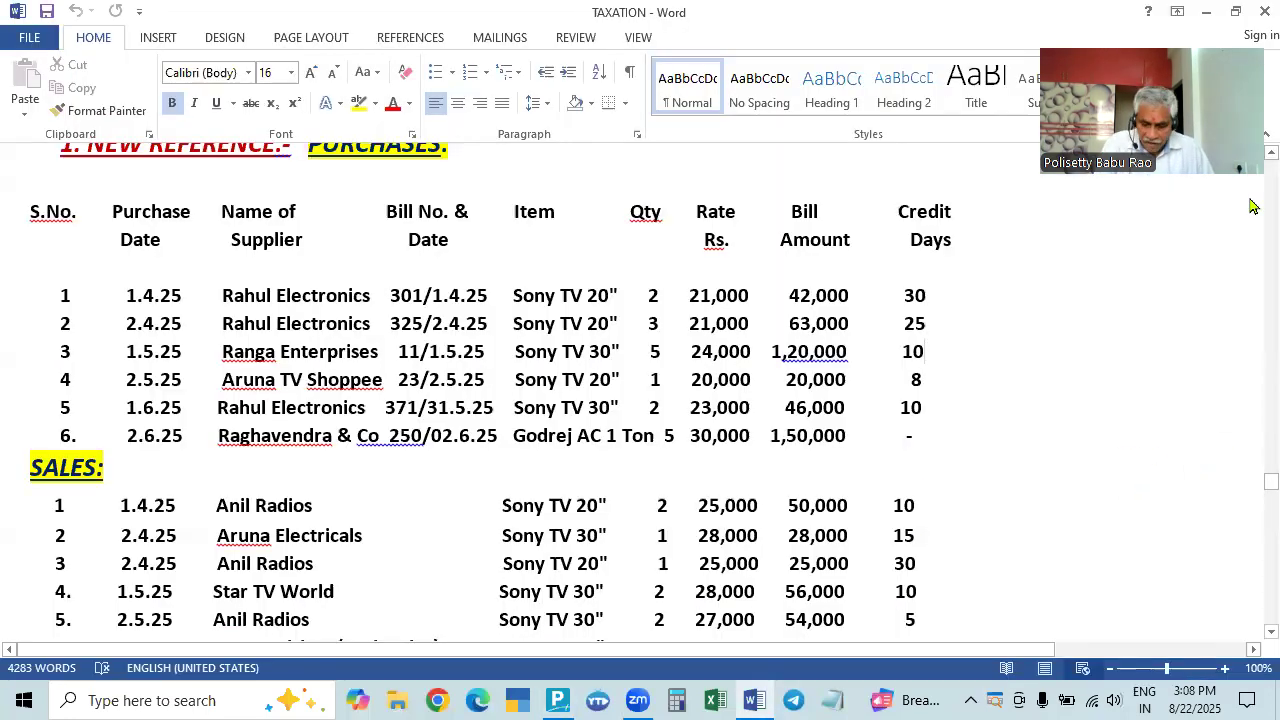
pyautogui.hotkey('alt', 'Tab')
pyautogui.write('5')
pyautogui.press('Return')
# Enter the Godrej AC 1 Ton rate of 30,000 per Nos from the Word list and accept the item line
pyautogui.hotkey('alt', 'Tab')
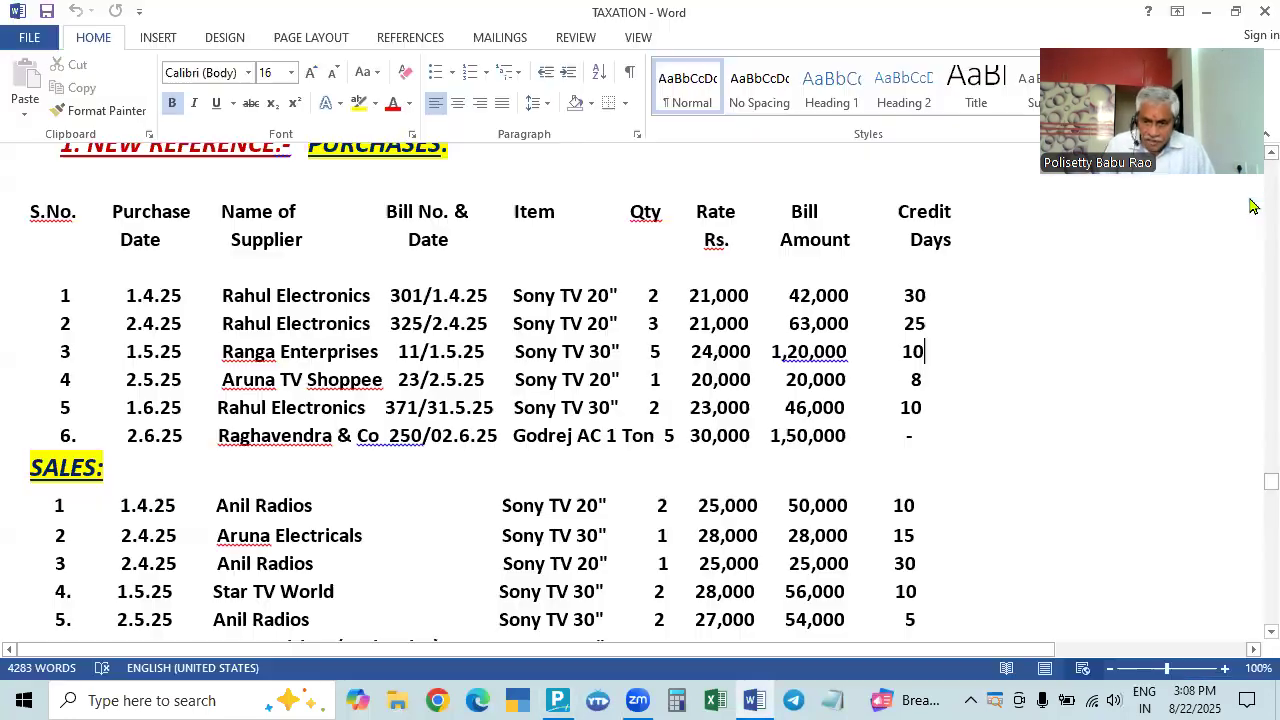
pyautogui.hotkey('alt', 'Tab')
pyautogui.write('3')
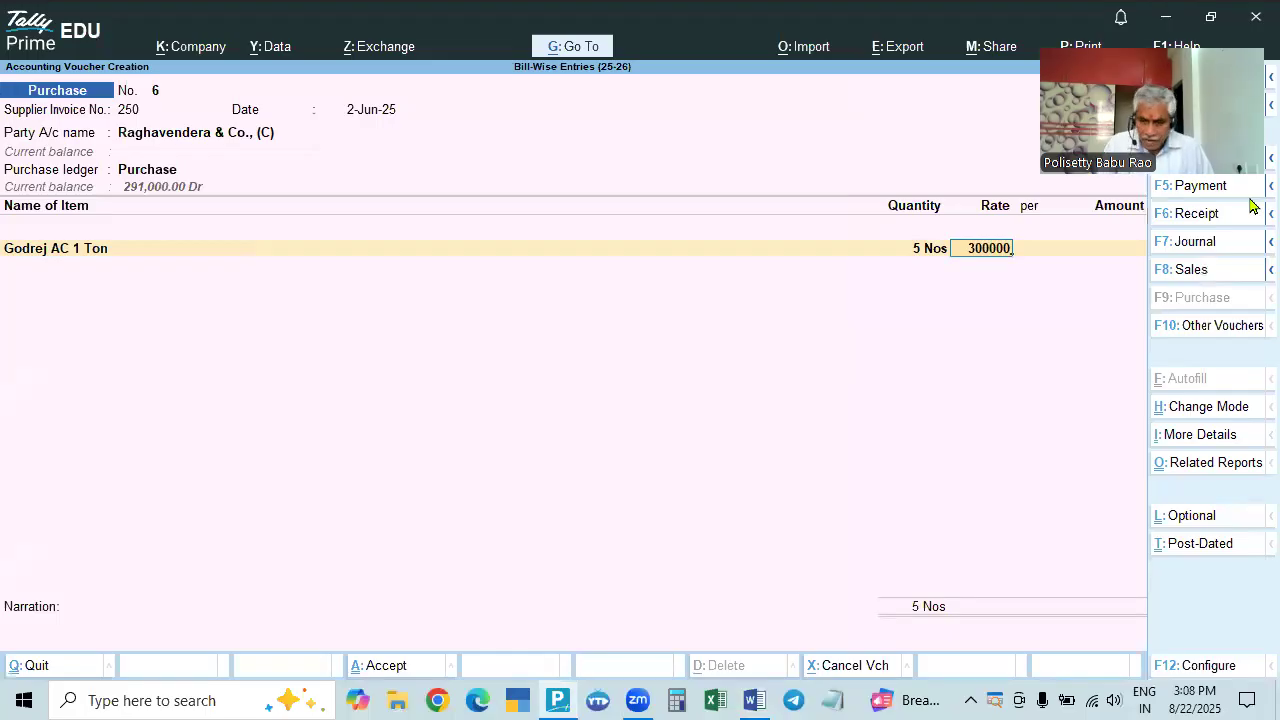
pyautogui.write('0,000')
pyautogui.press('Return')
pyautogui.press('Return')
pyautogui.press('Return')
# Allocate the Raghavendera & Co., (C) purchase as New Ref 250 without credit days, following the Word list, and save the purchase voucher
pyautogui.press('Return')
pyautogui.press('Return')
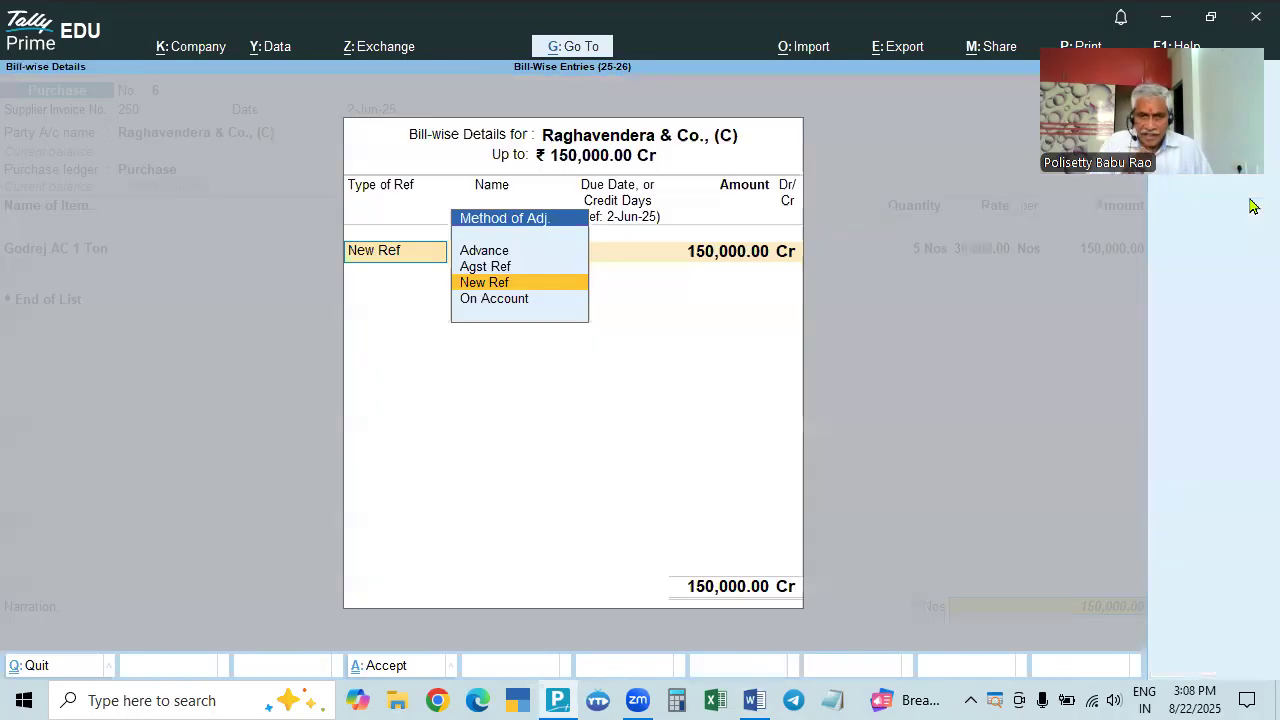
pyautogui.hotkey('alt', 'Tab')
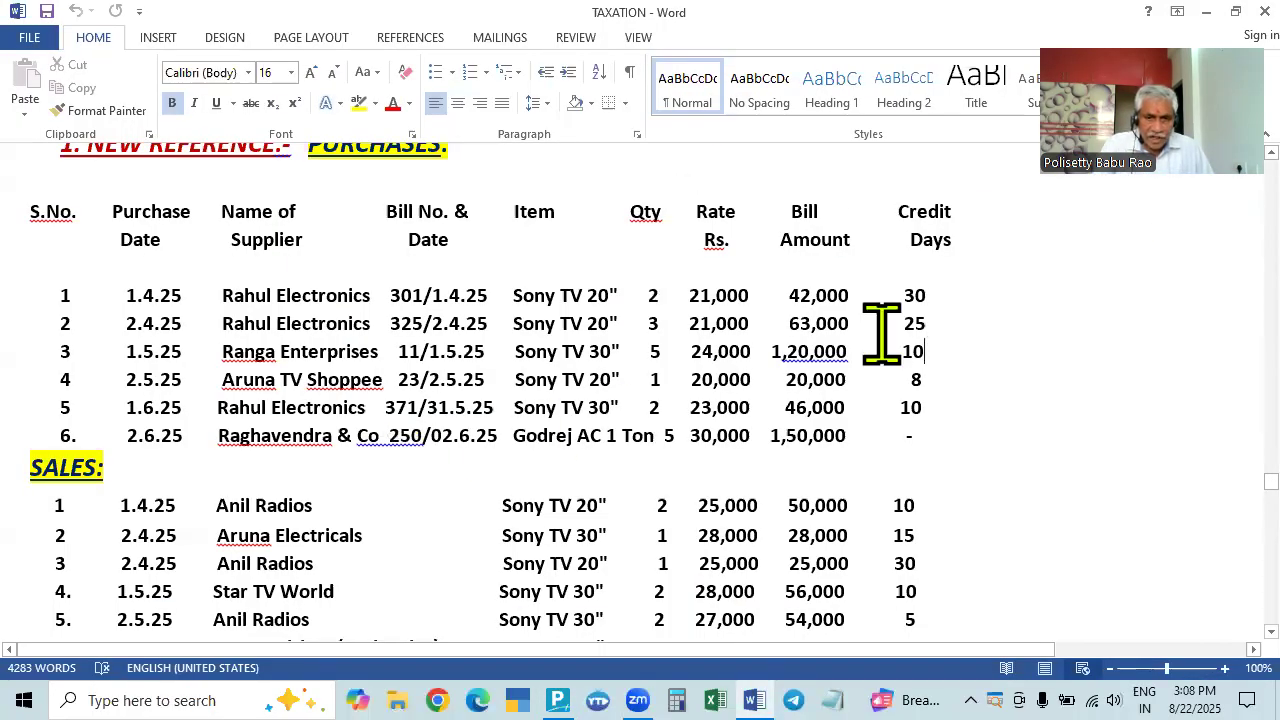
pyautogui.hotkey('alt', 'Tab')
pyautogui.press('Return')
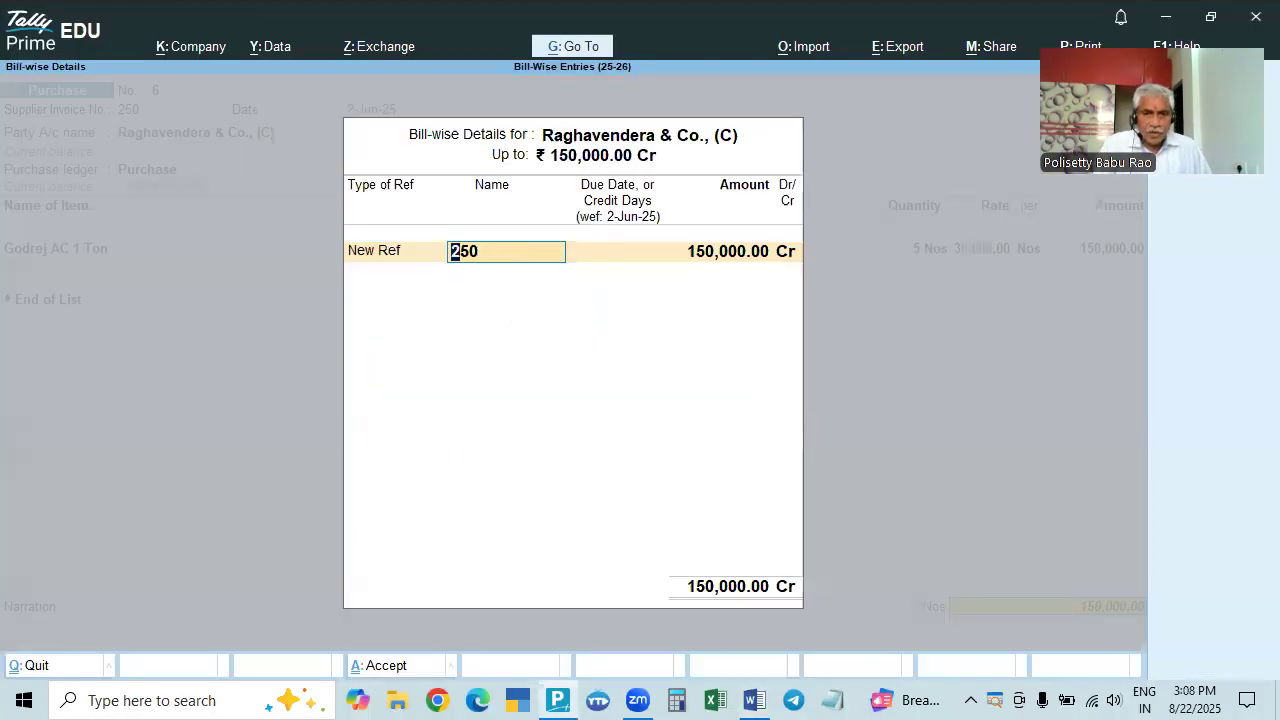
pyautogui.press('Return')
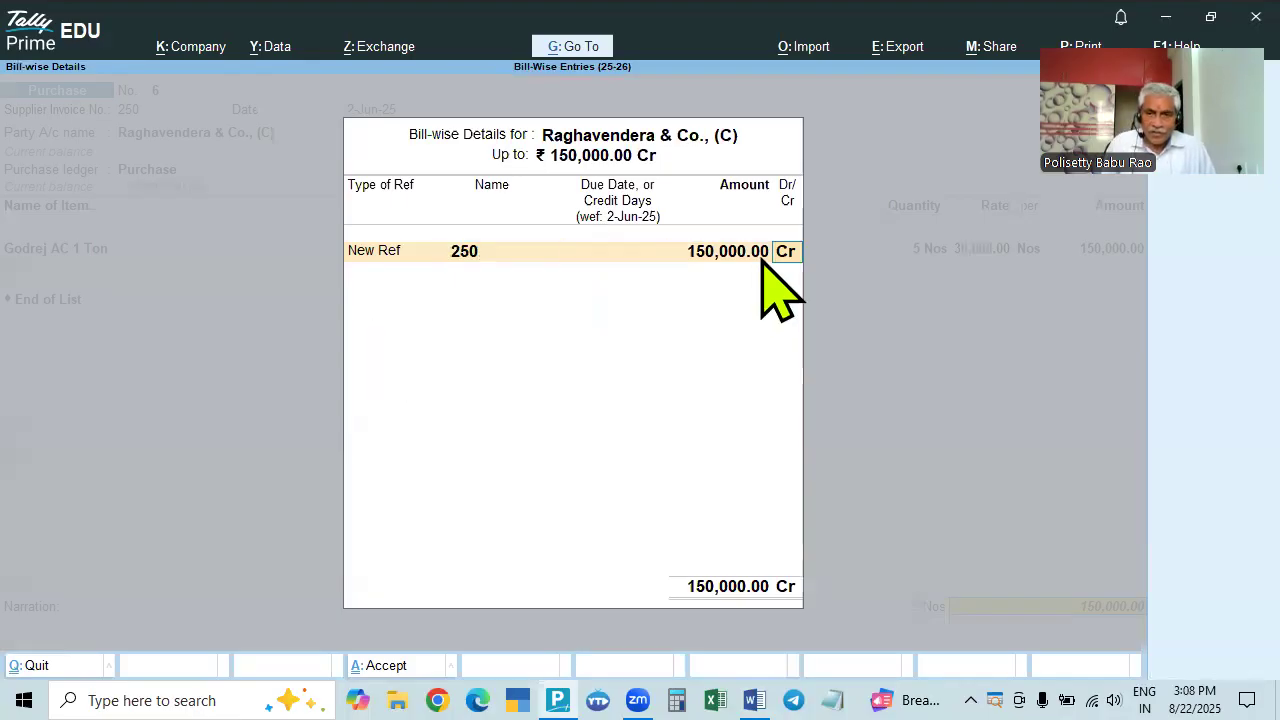
pyautogui.press('Return')
pyautogui.press('Return')
pyautogui.press('Return')
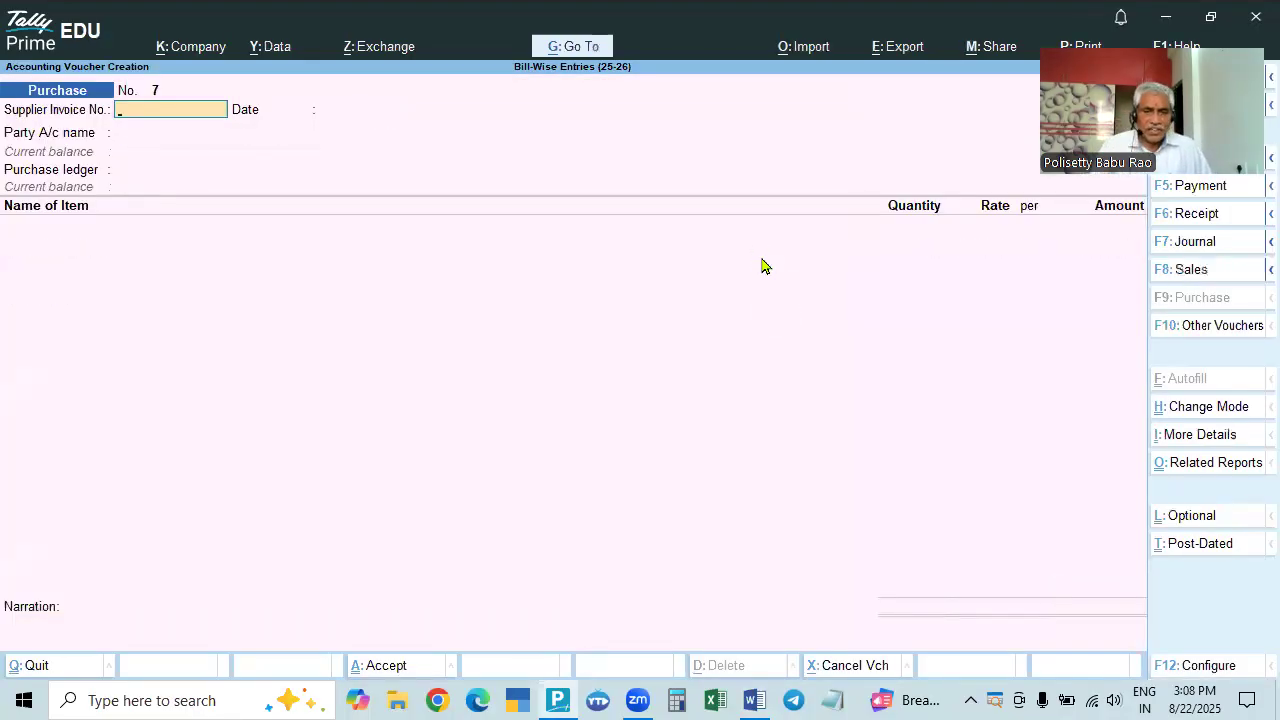
# Review the sales list in the Word document and start a sales voucher in TallyPrime
pyautogui.hotkey('alt', 'Tab')
pyautogui.scroll(-4, 757, 258)
pyautogui.scroll(4, 750, 263)
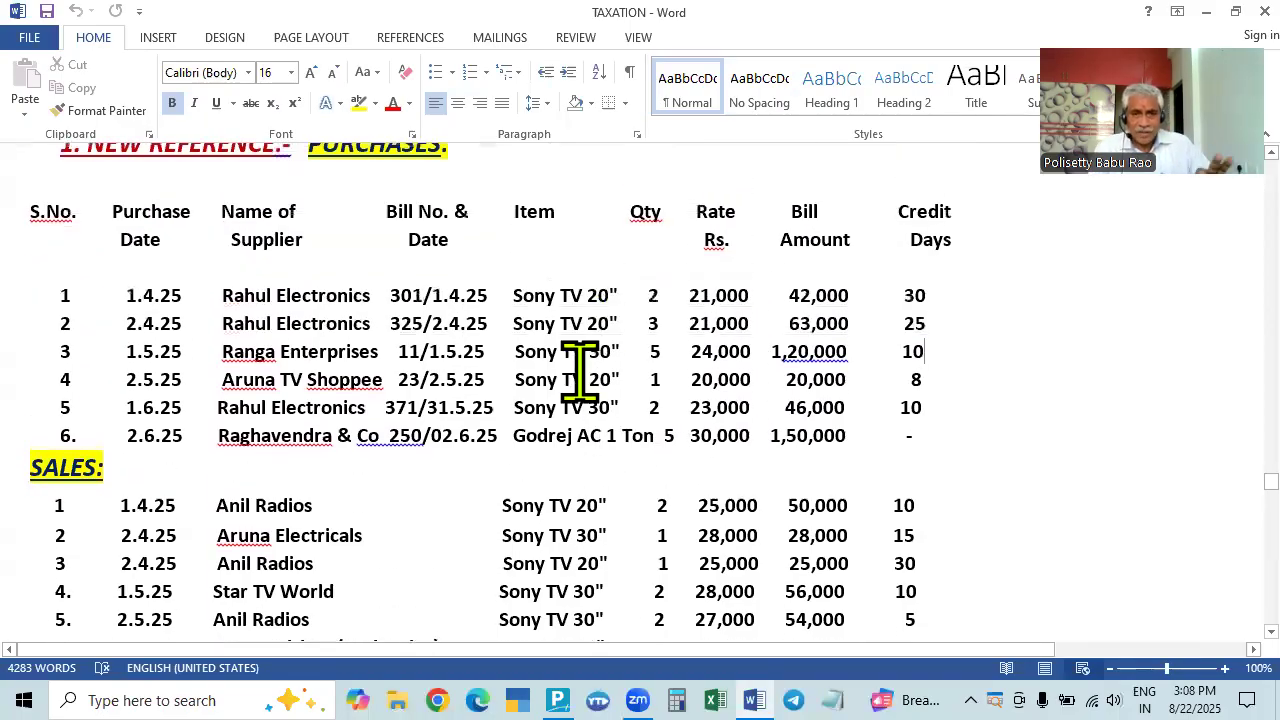
pyautogui.scroll(-2, 580, 370)
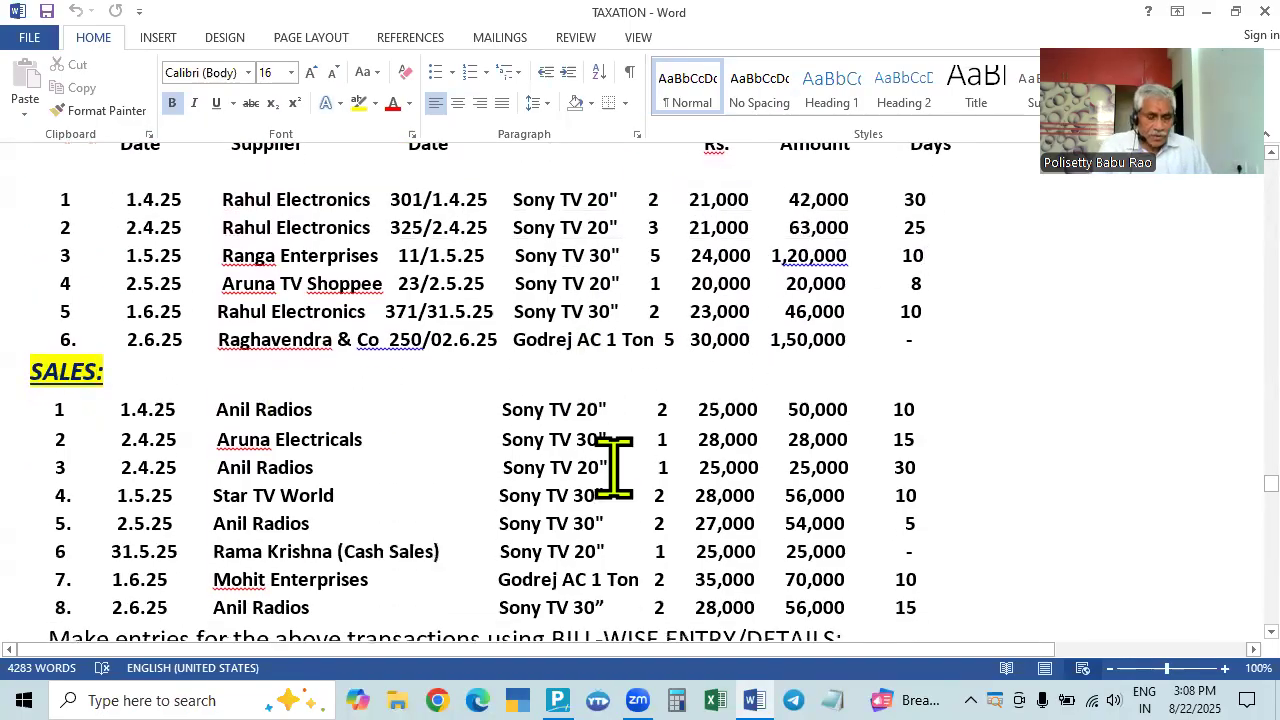
pyautogui.hotkey('alt', 'Tab')
pyautogui.hotkey('alt', 'Tab')
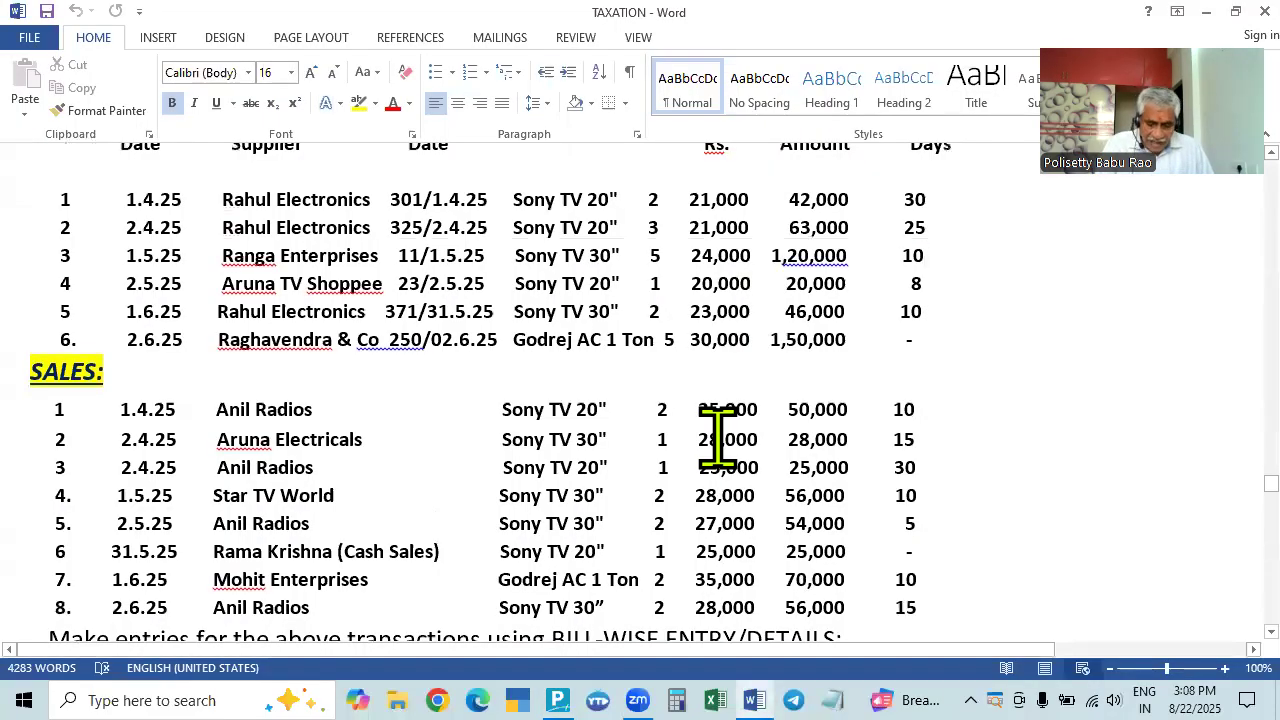
pyautogui.hotkey('alt', 'Tab')
pyautogui.press('F8')
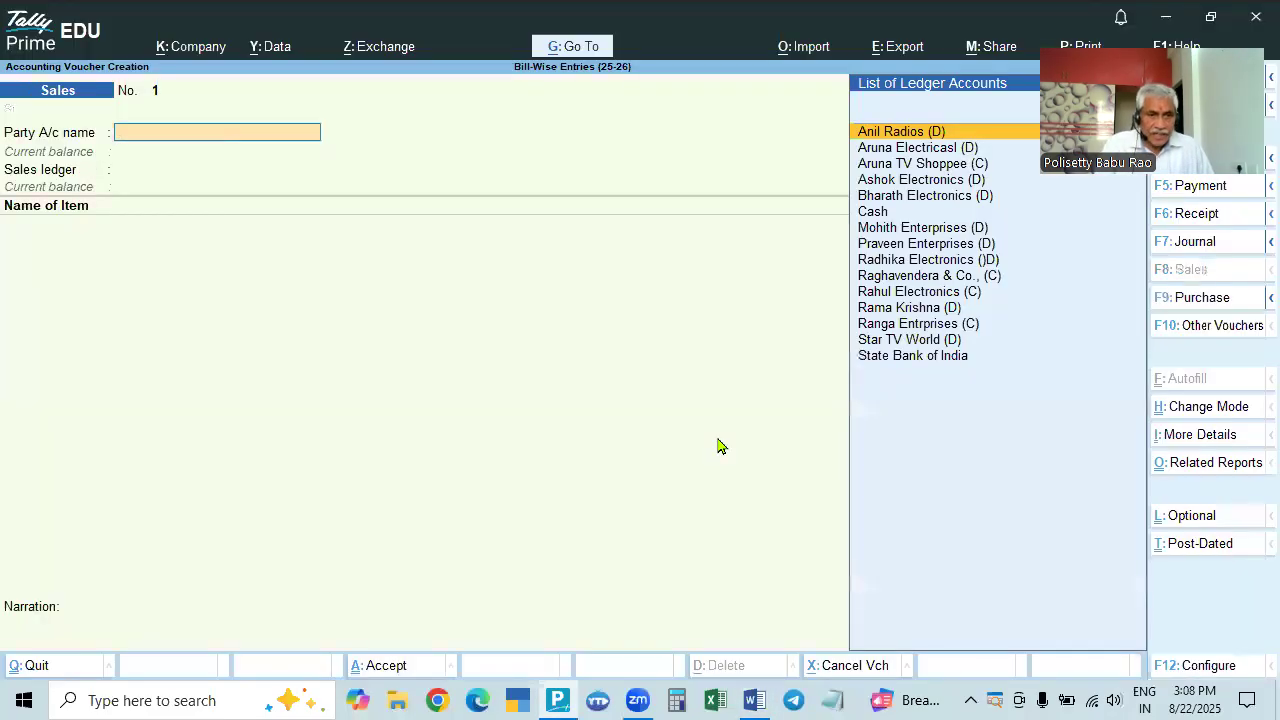
# Set the sales voucher date to 1.4, following the first sale in the Word list
pyautogui.hotkey('alt', 'Tab')
pyautogui.hotkey('alt', 'Tab')
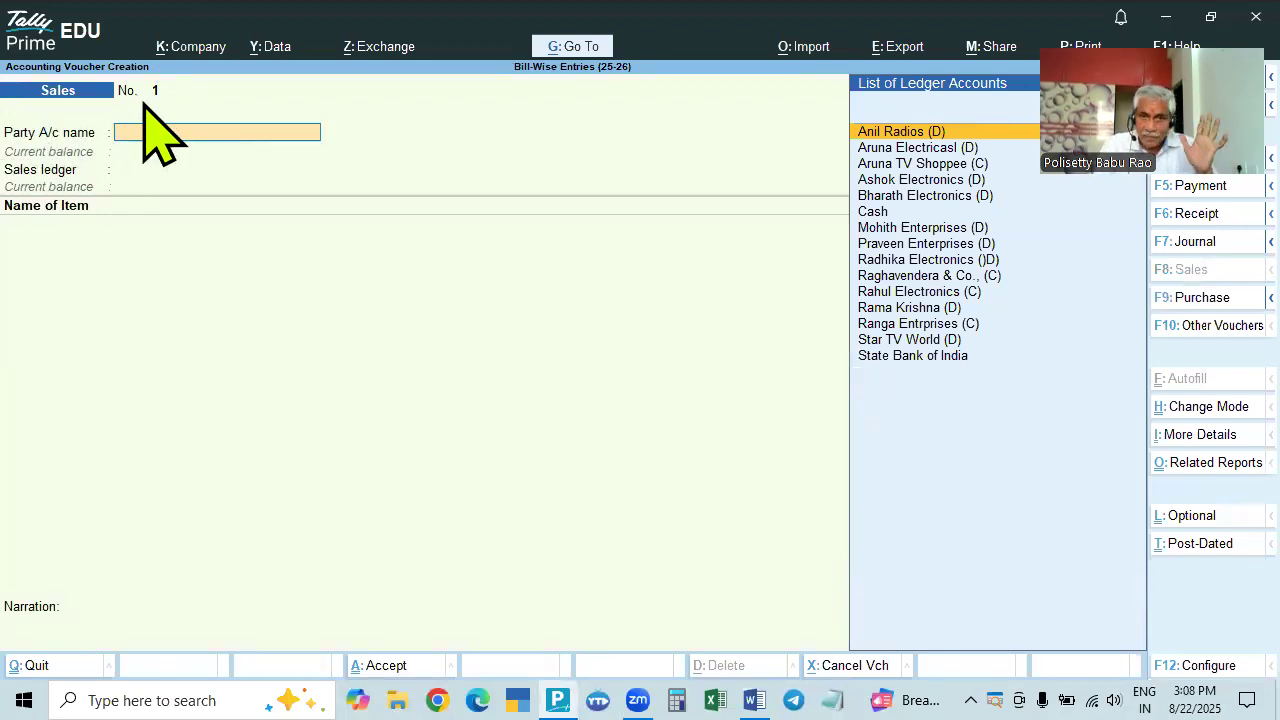
pyautogui.hotkey('alt', 'Tab')
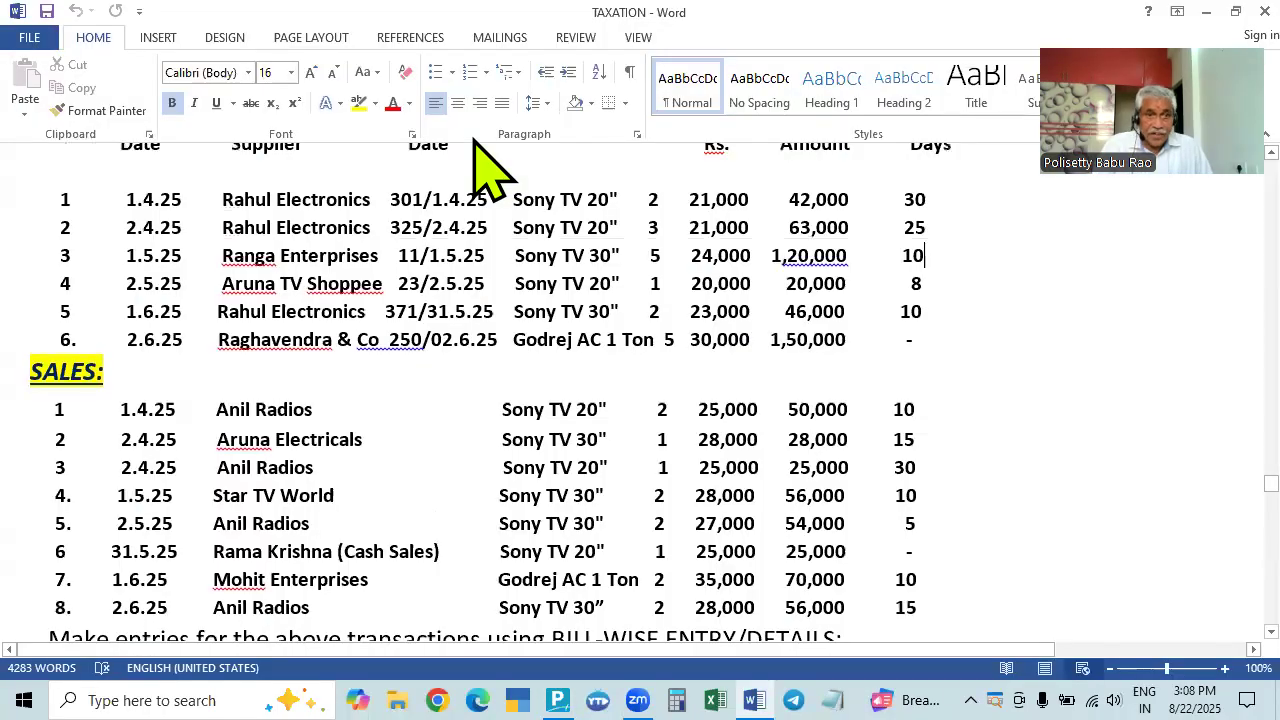
pyautogui.hotkey('alt', 'Tab')
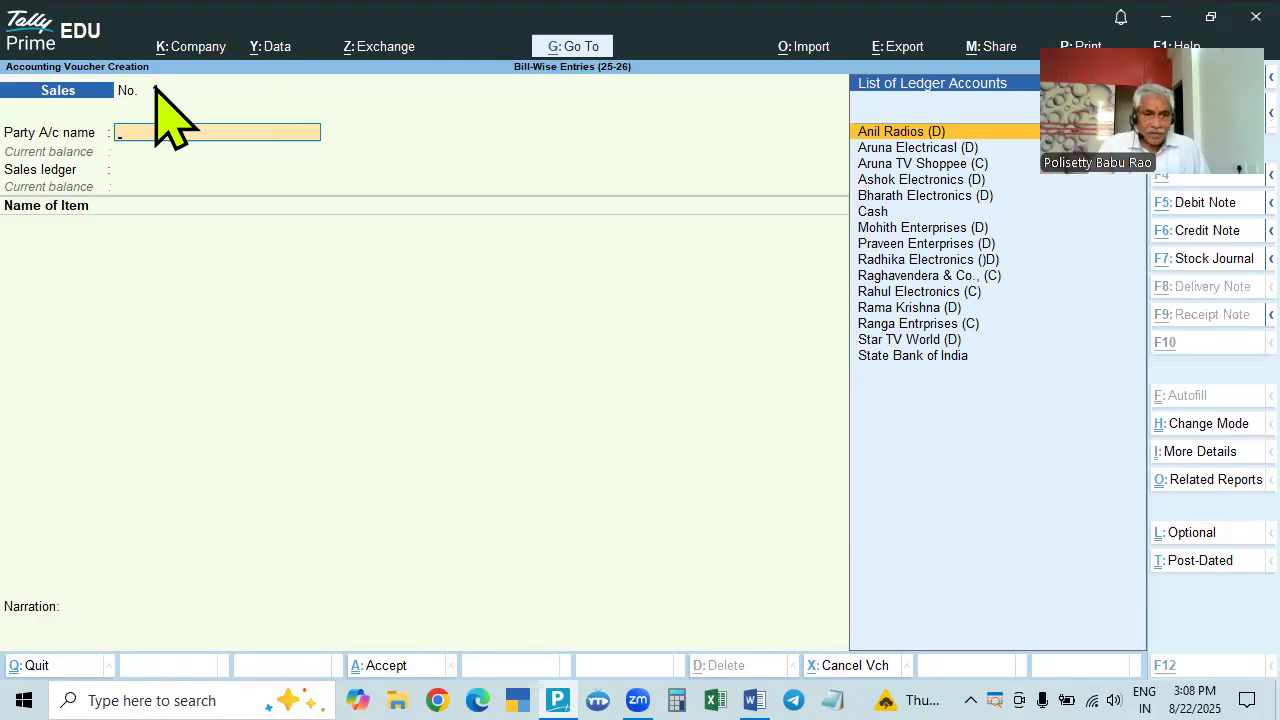
pyautogui.hotkey('alt', 'Tab')
pyautogui.scroll(-1, 470, 340)
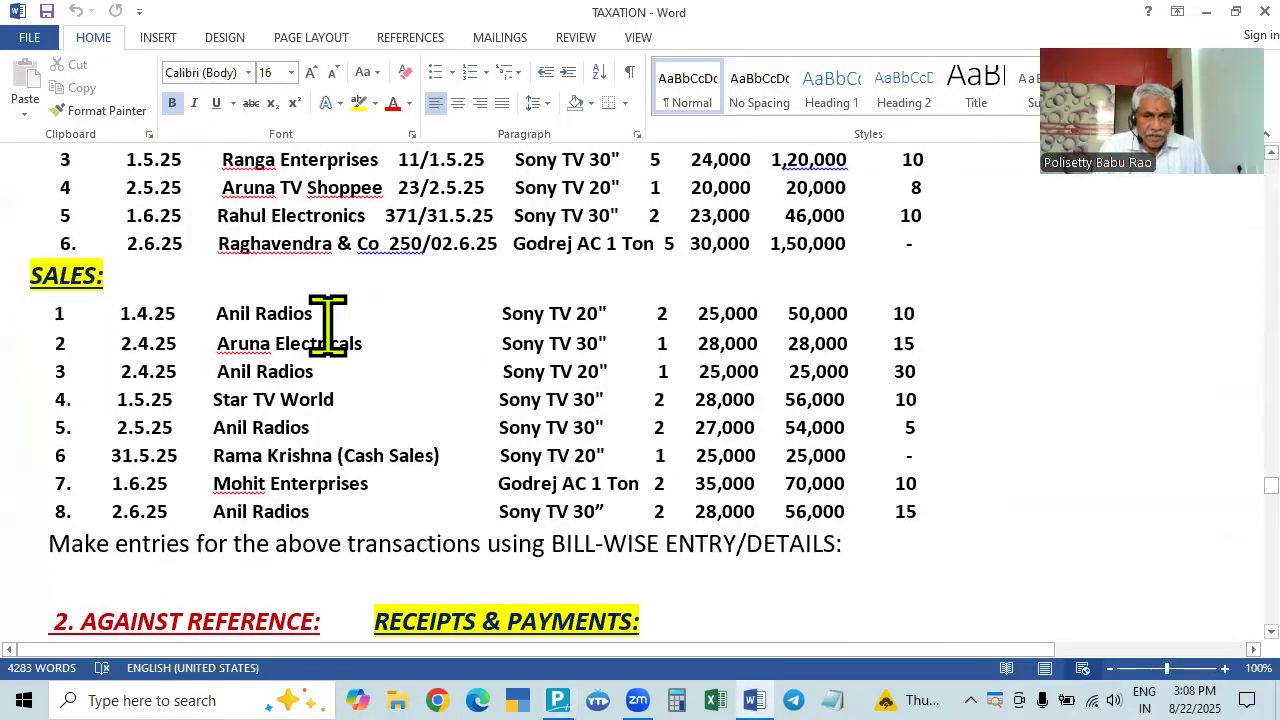
pyautogui.hotkey('alt', 'Tab')
pyautogui.press('F2')
pyautogui.write('1')
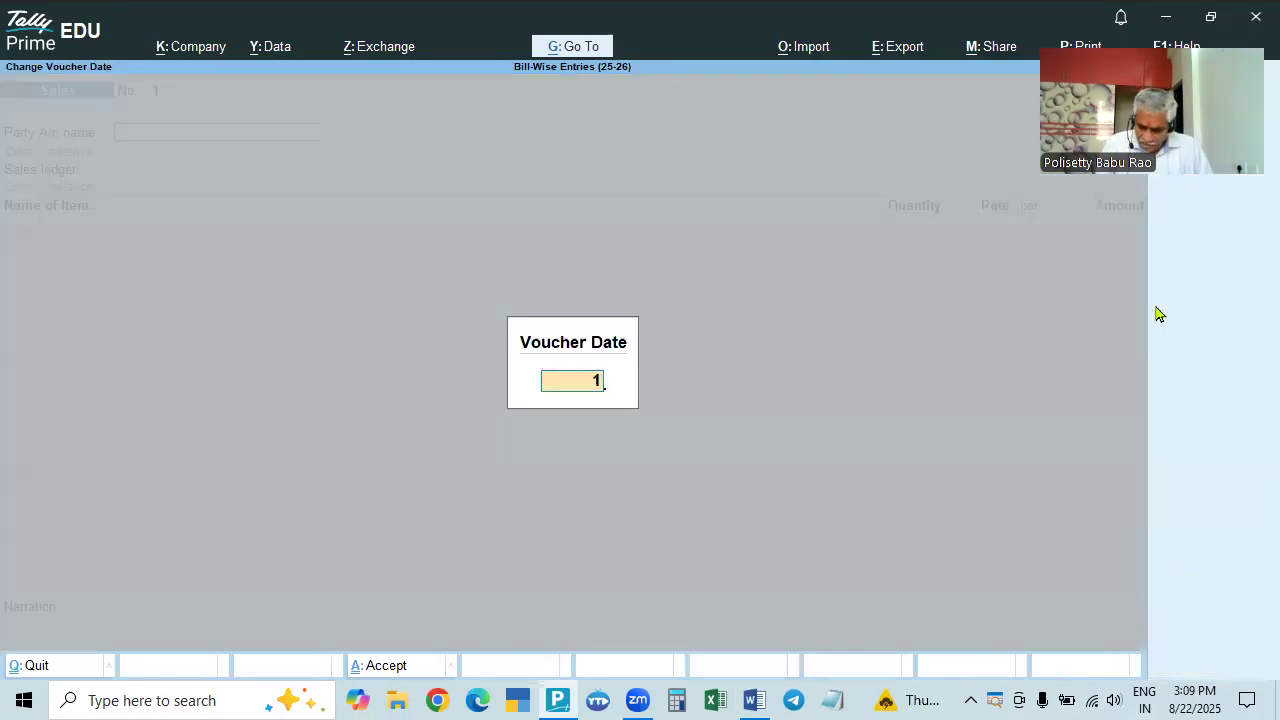
pyautogui.write('.4')
pyautogui.press('Return')
# Choose Anil Radios (D) as the party, accept its dispatch and party details unchanged, and select Sakes as the sales ledger
pyautogui.write('Anil')
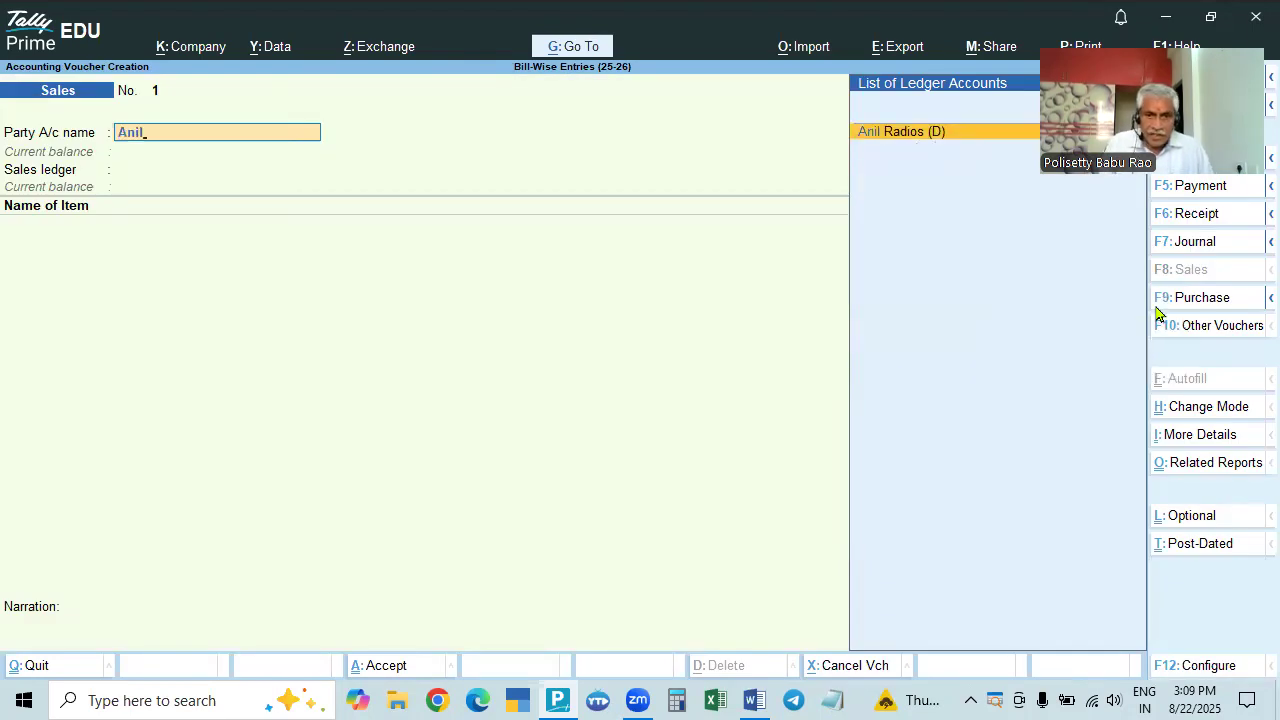
pyautogui.press('Return')
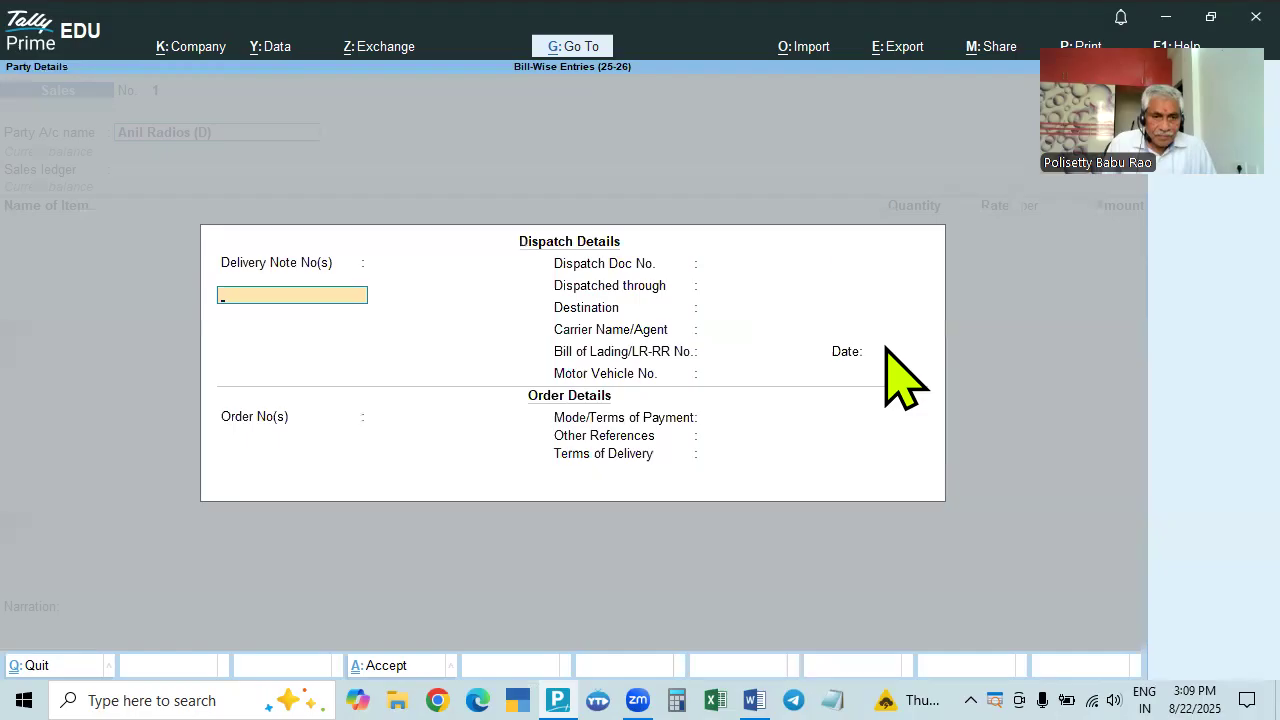
pyautogui.press('Return')
pyautogui.hotkey('ctrl', 'a')
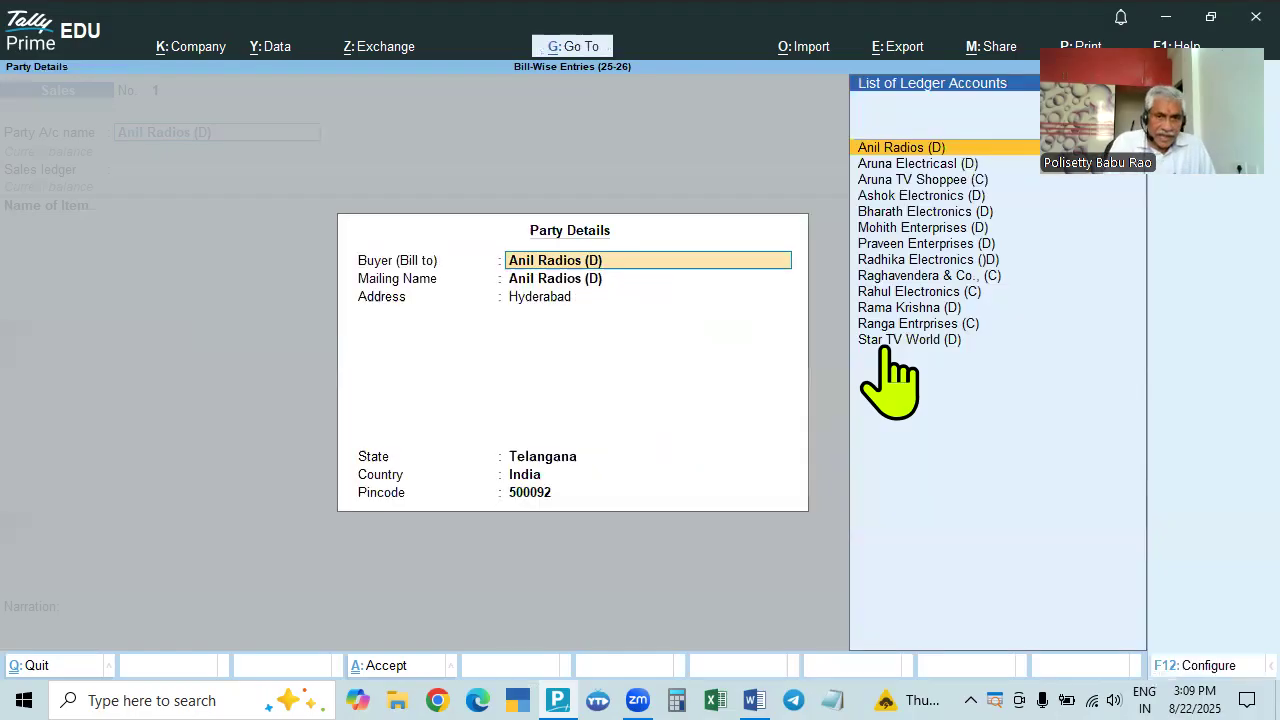
pyautogui.hotkey('ctrl', 'a')
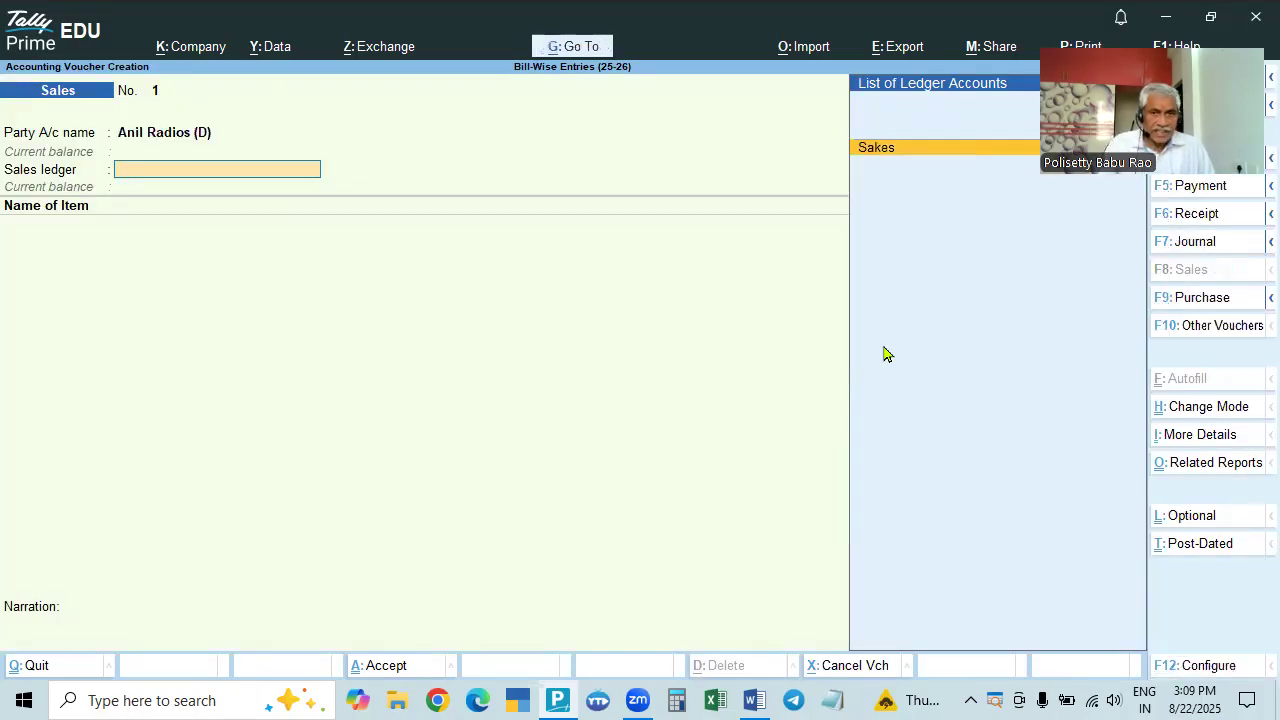
pyautogui.press('Return')
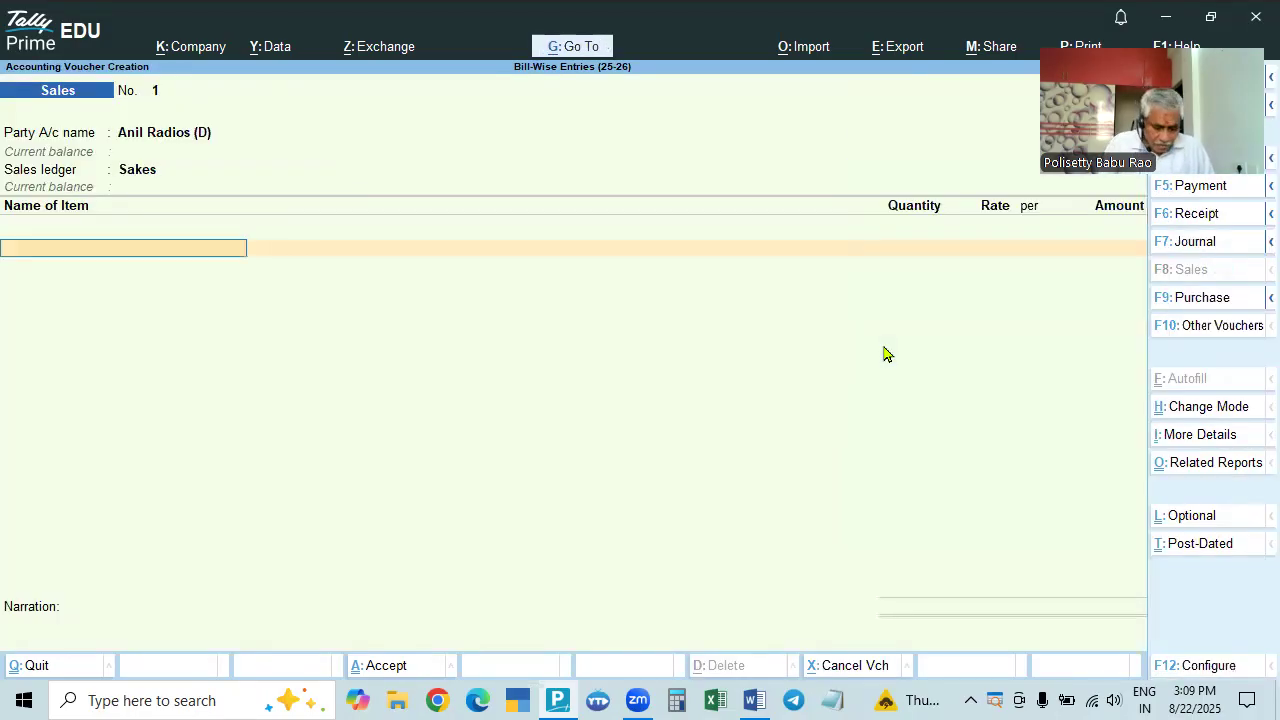
# Check the stock item balances and add Sony TV 20" to the sales voucher, following the first sale in the Word list
pyautogui.hotkey('alt', 'Tab')
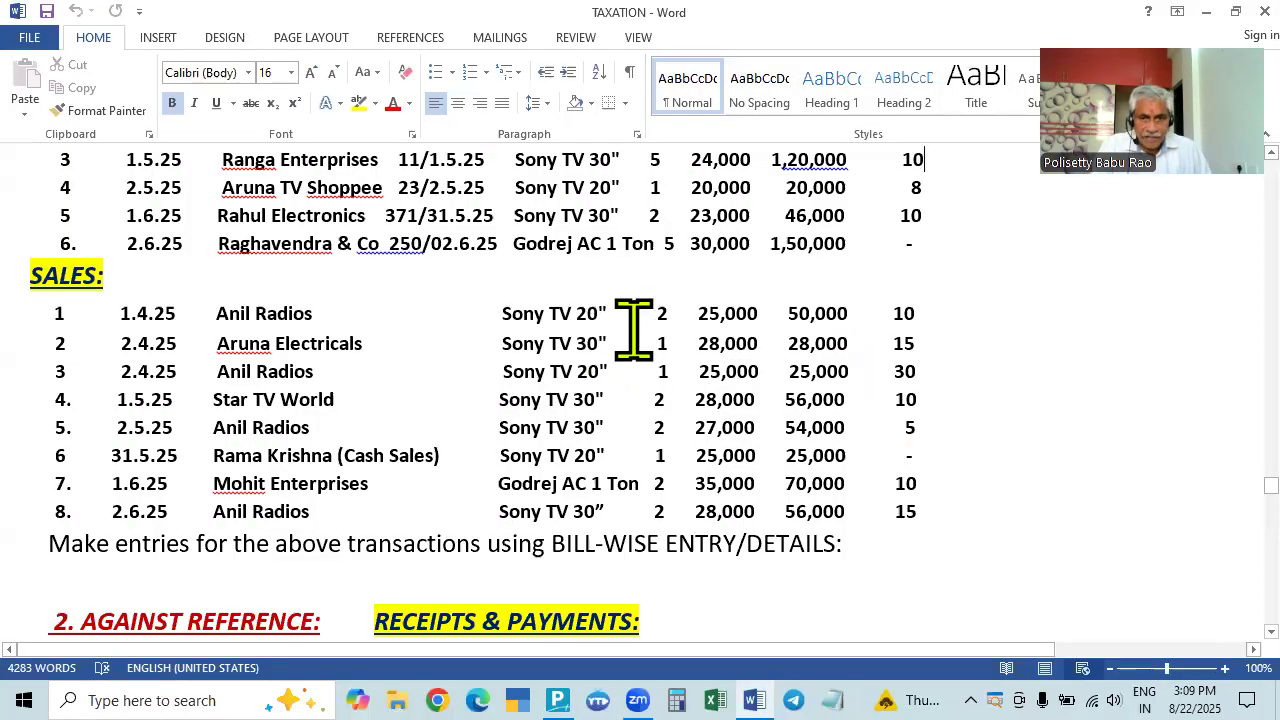
pyautogui.hotkey('alt', 'Tab')
pyautogui.write('Son')
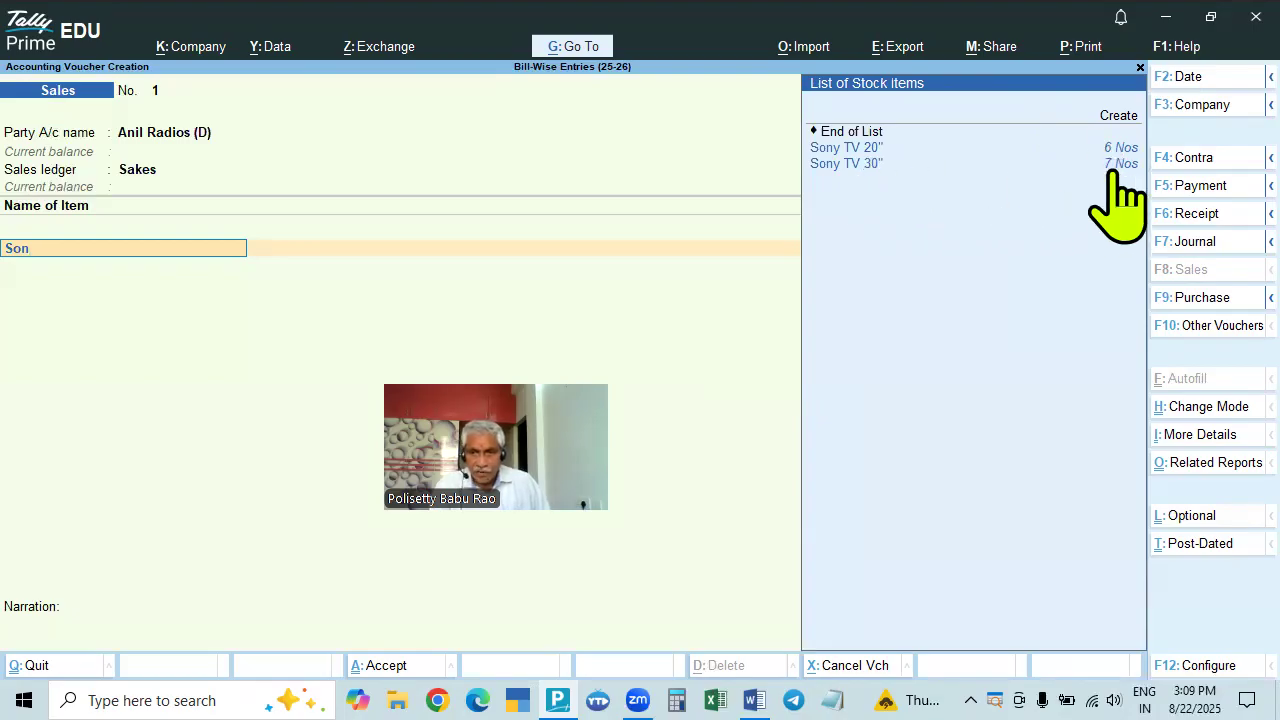
pyautogui.press('BackSpace')
pyautogui.press('BackSpace')
pyautogui.press('BackSpace')
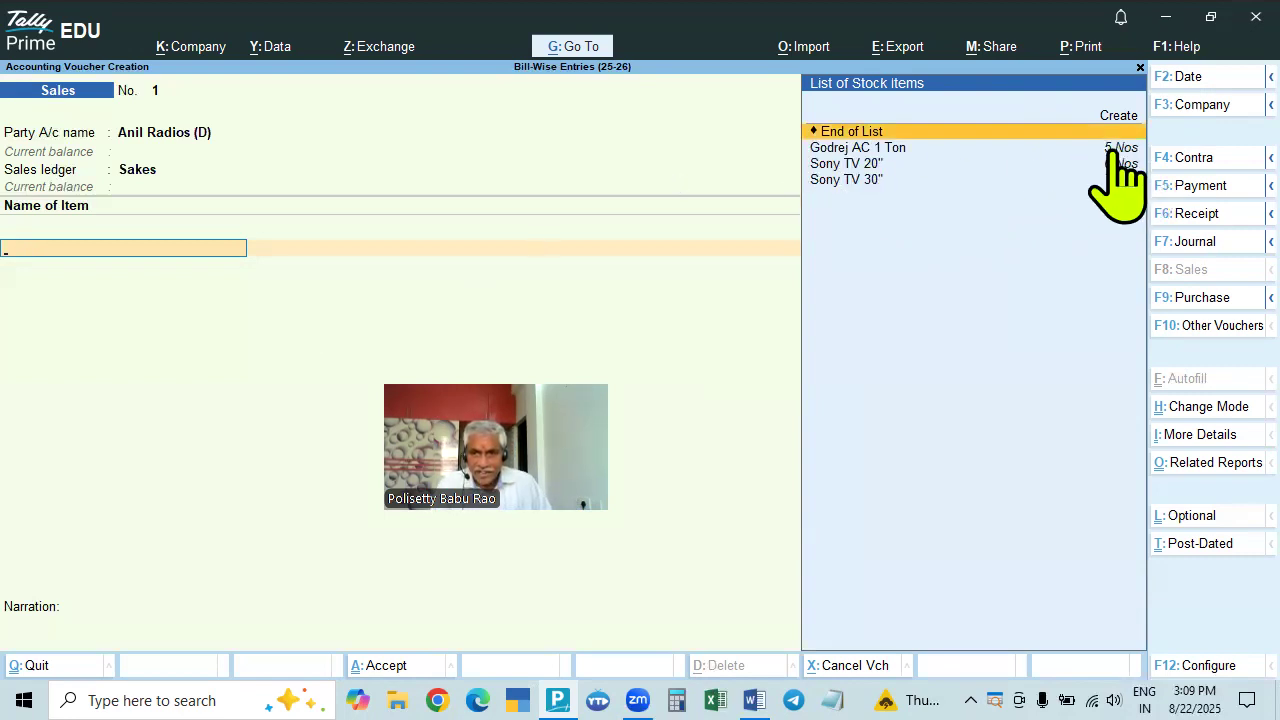
pyautogui.write('So')
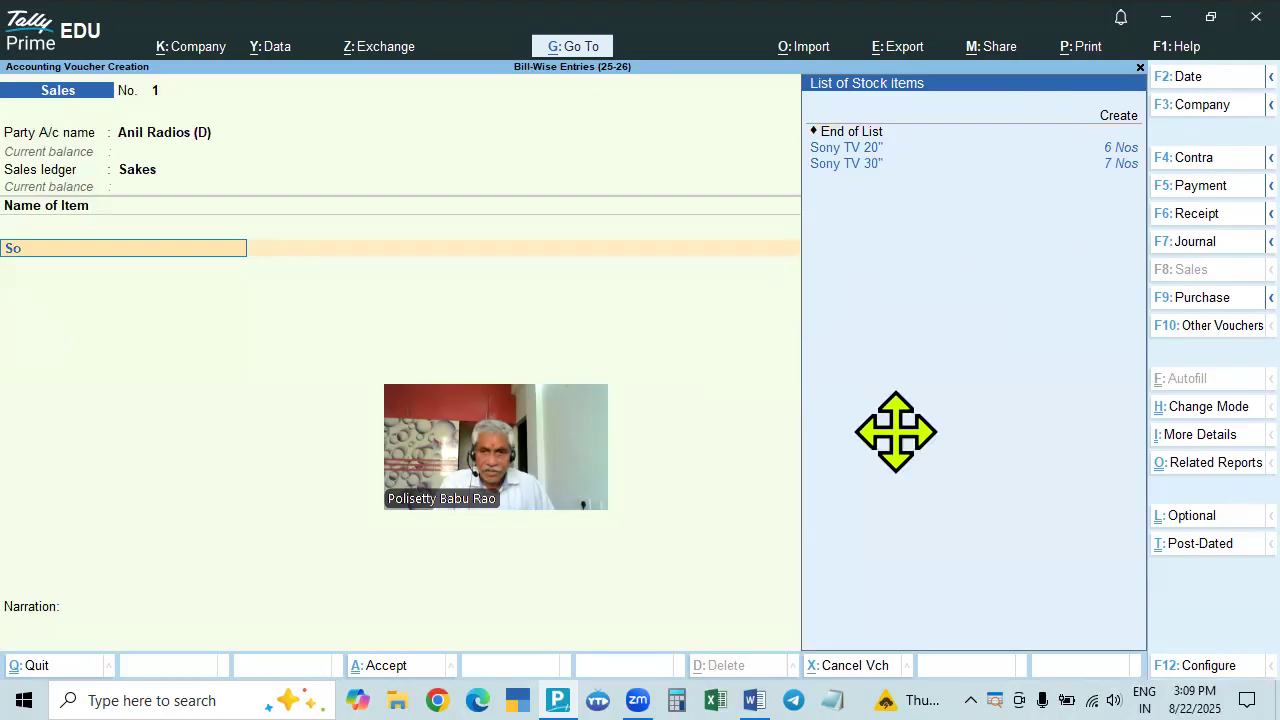
pyautogui.moveTo(896, 432); pyautogui.dragTo(122, 504)
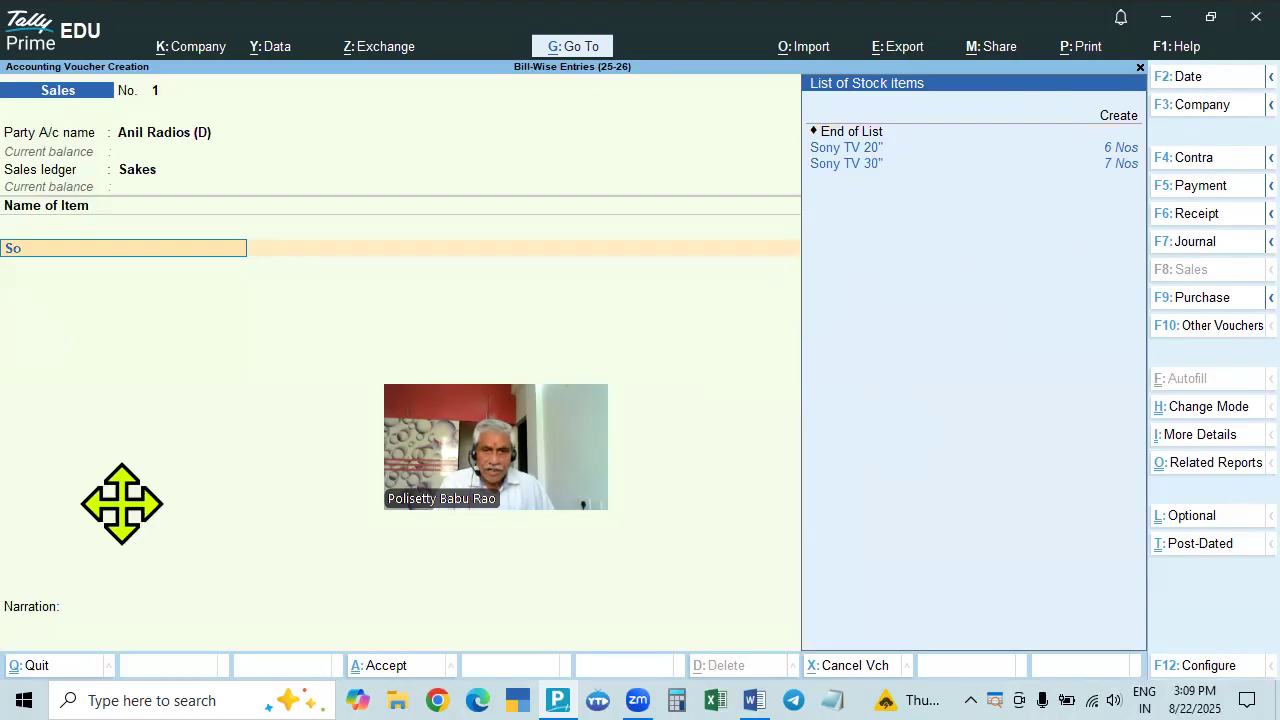
pyautogui.click(863, 160)
# Enter a quantity of 2 and a rate of 25,000 for Sony TV 20", check them against Word, and end the item list
pyautogui.hotkey('alt', 'Tab')
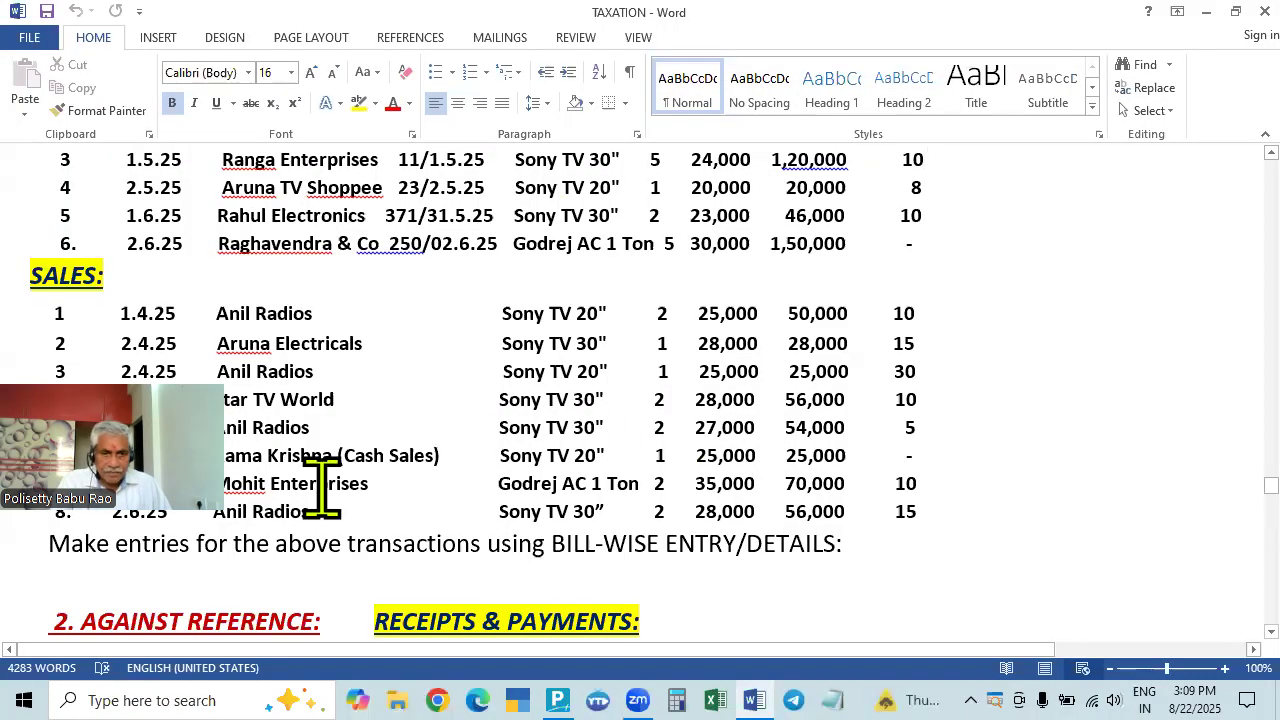
pyautogui.moveTo(1050, 308); pyautogui.dragTo(1200, 166)
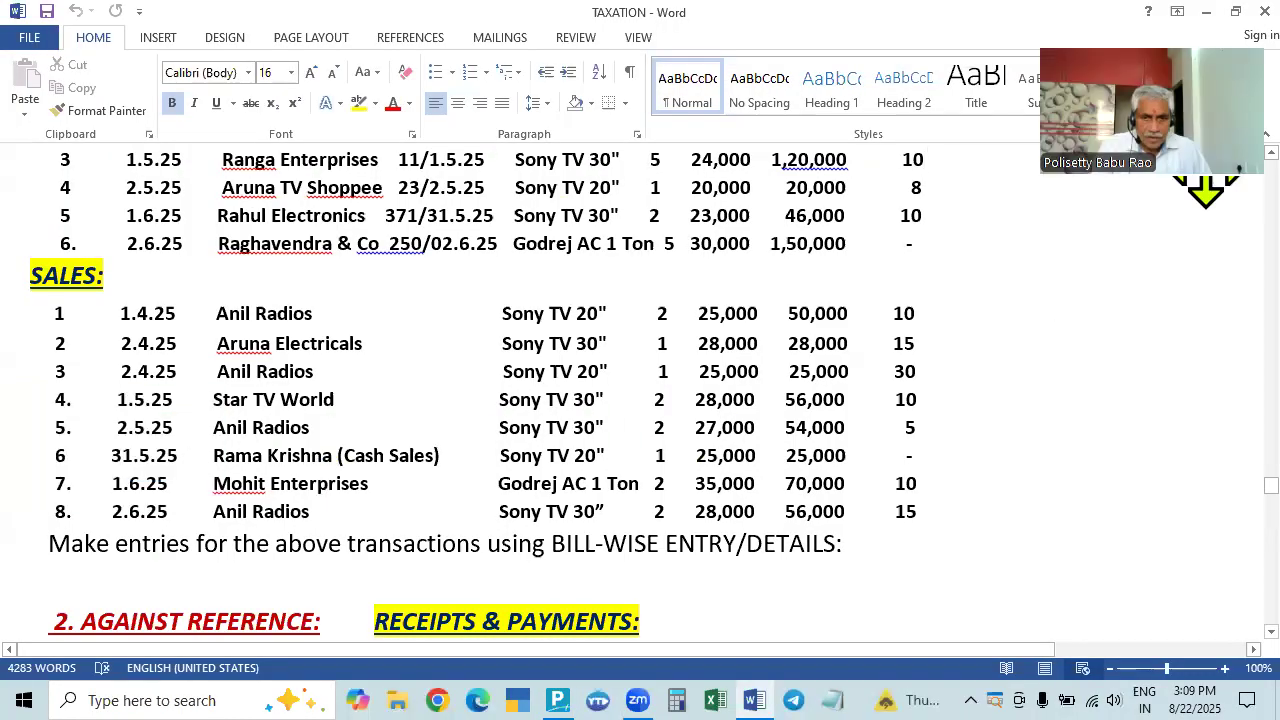
pyautogui.hotkey('shift', 'Down')
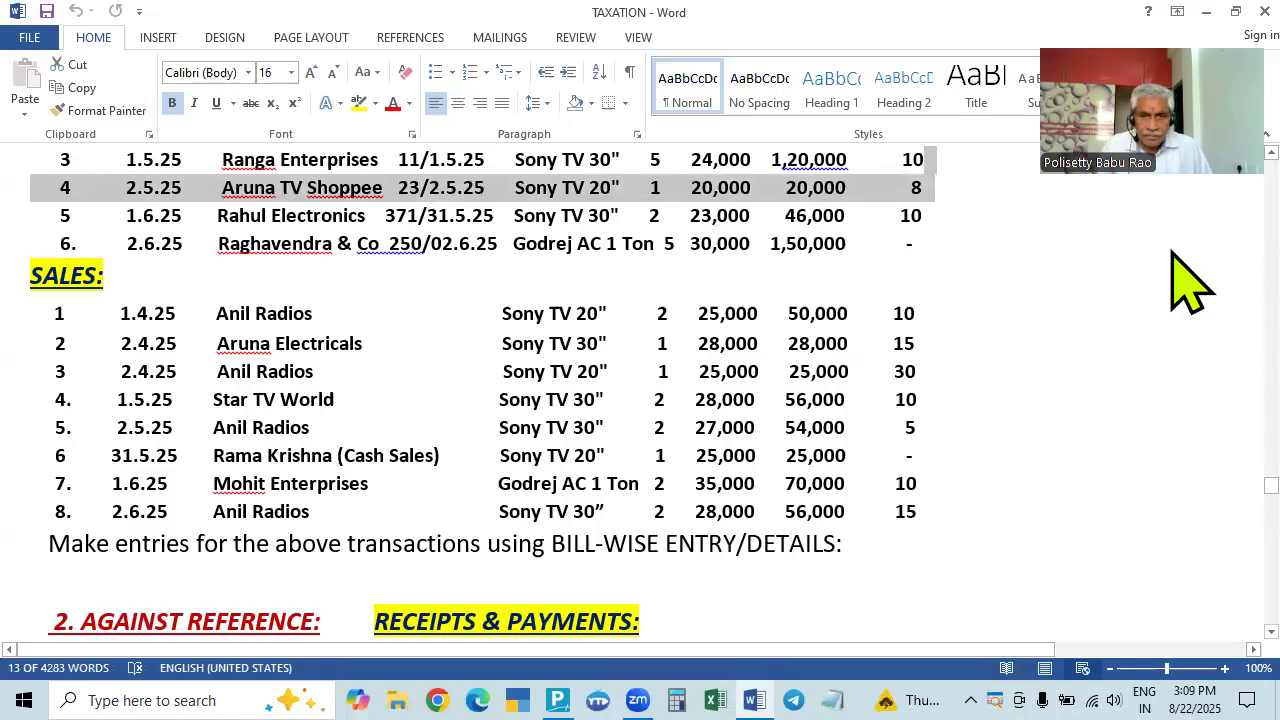
pyautogui.hotkey('alt', 'Tab')
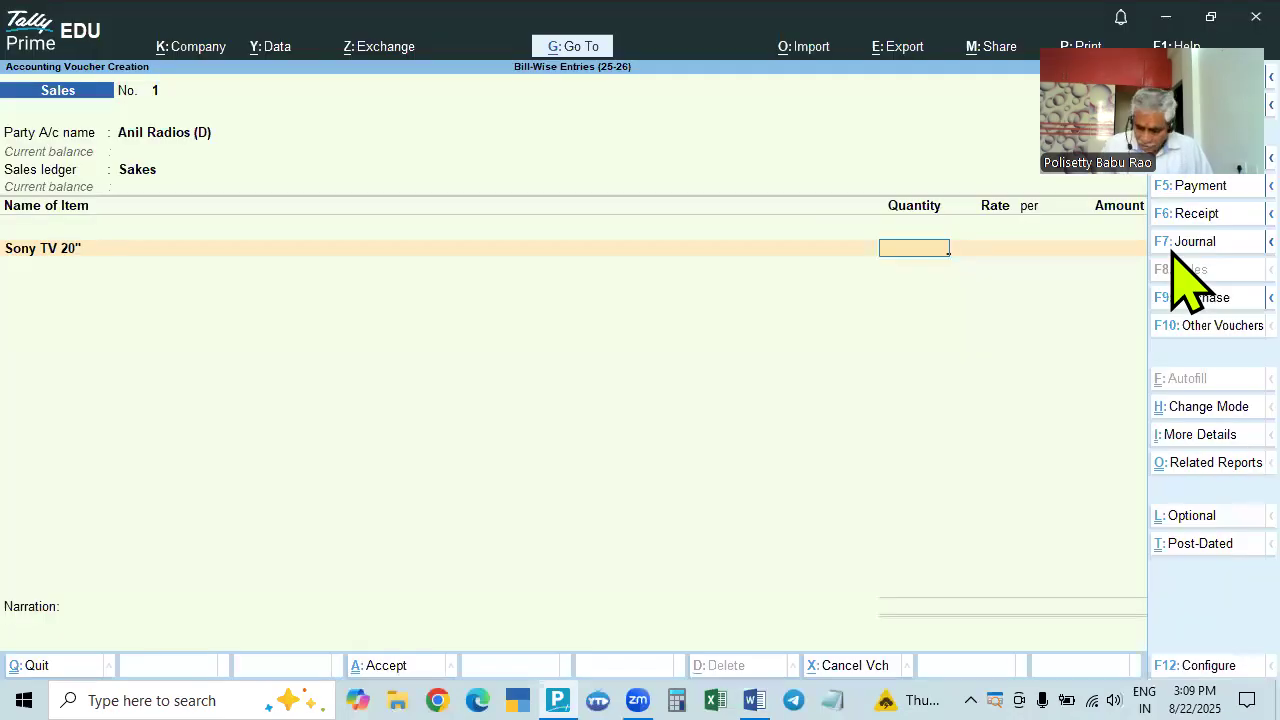
pyautogui.write('2')
pyautogui.press('Return')
pyautogui.write('25,000')
pyautogui.press('Return')
pyautogui.press('Return')
pyautogui.hotkey('alt', 'Tab')
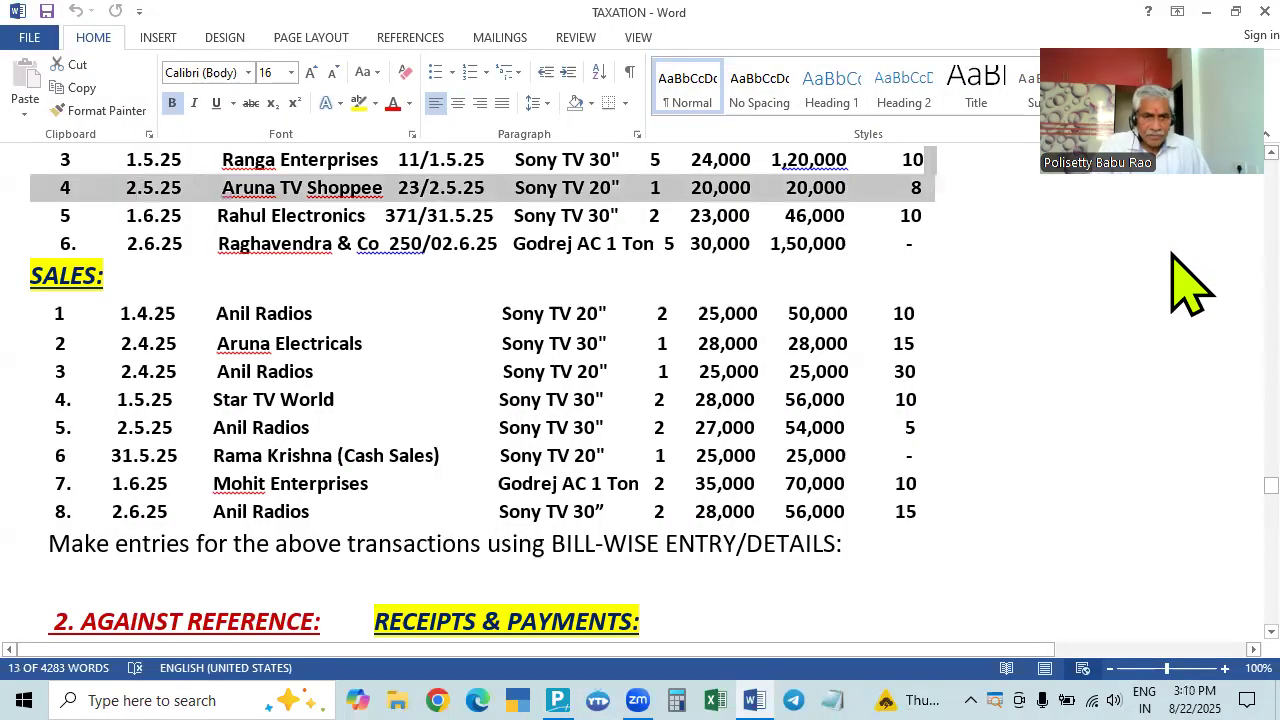
pyautogui.hotkey('alt', 'Tab')
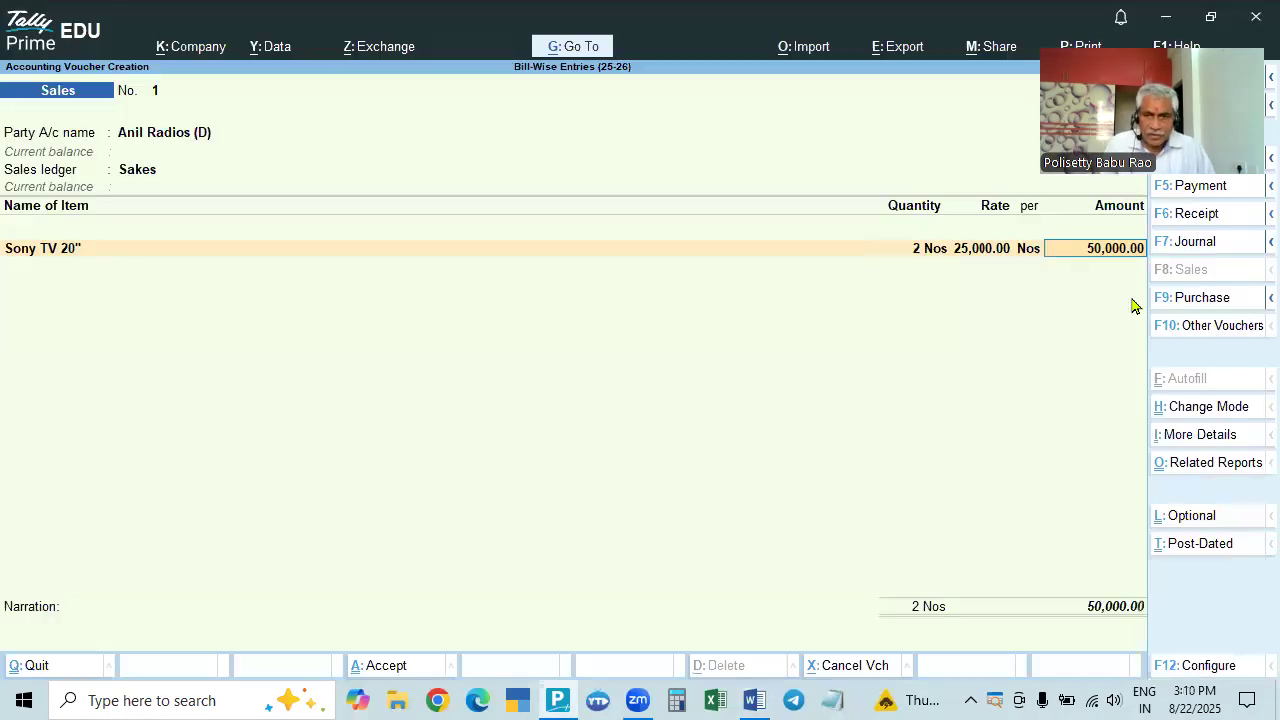
pyautogui.press('Return')
pyautogui.press('Return')
pyautogui.press('Return')
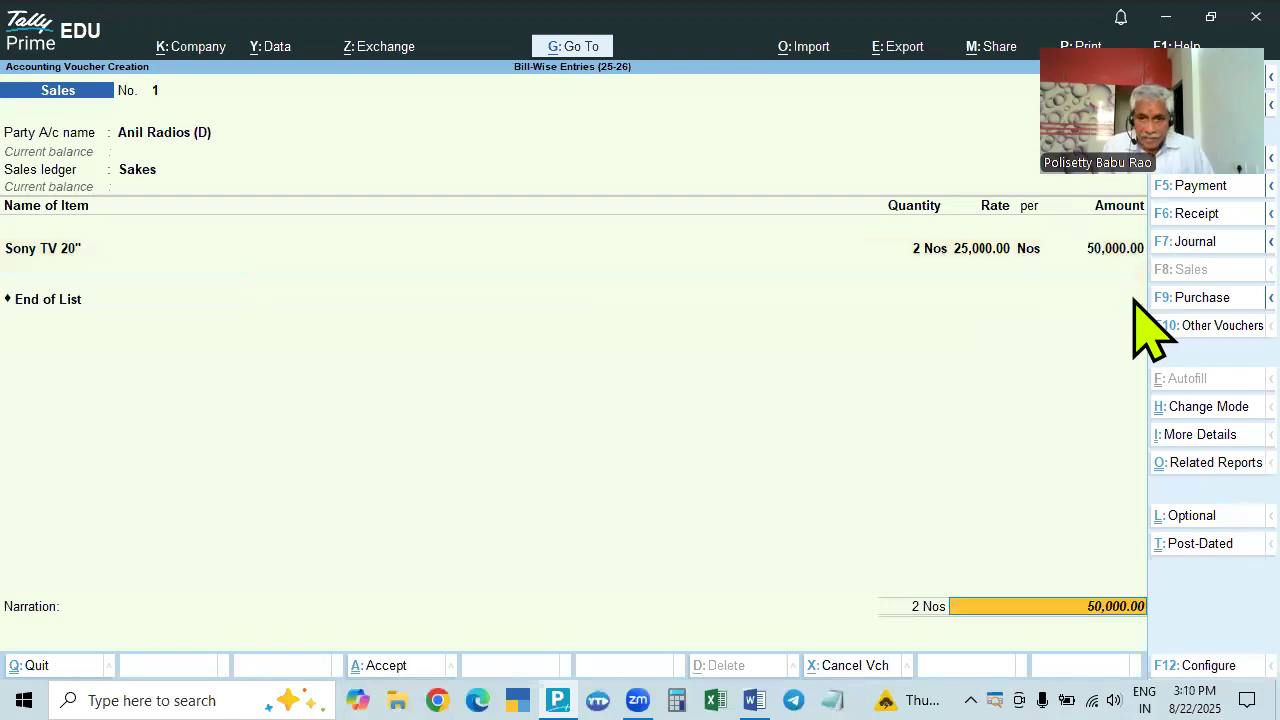
# Allocate the Anil Radios (D) sale as a New Ref in the bill-wise details, checking the Word list, and submit the sales voucher
pyautogui.press('Return')
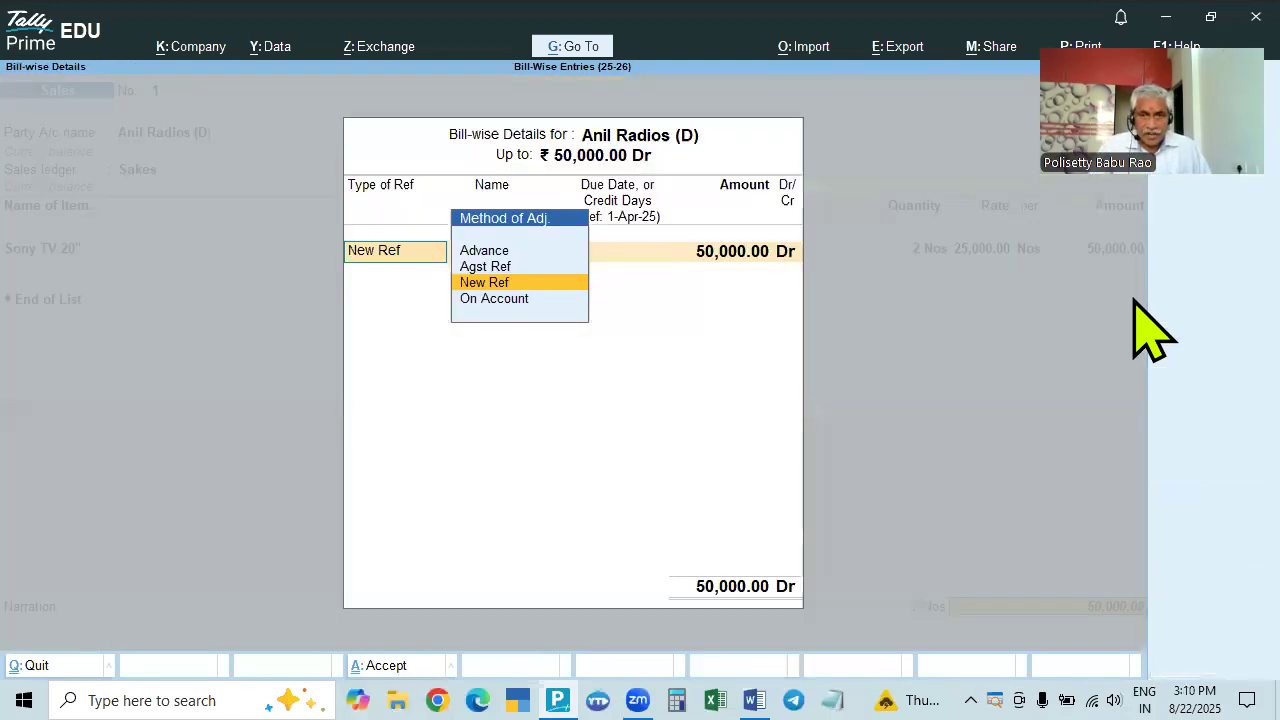
pyautogui.hotkey('alt', 'Tab')
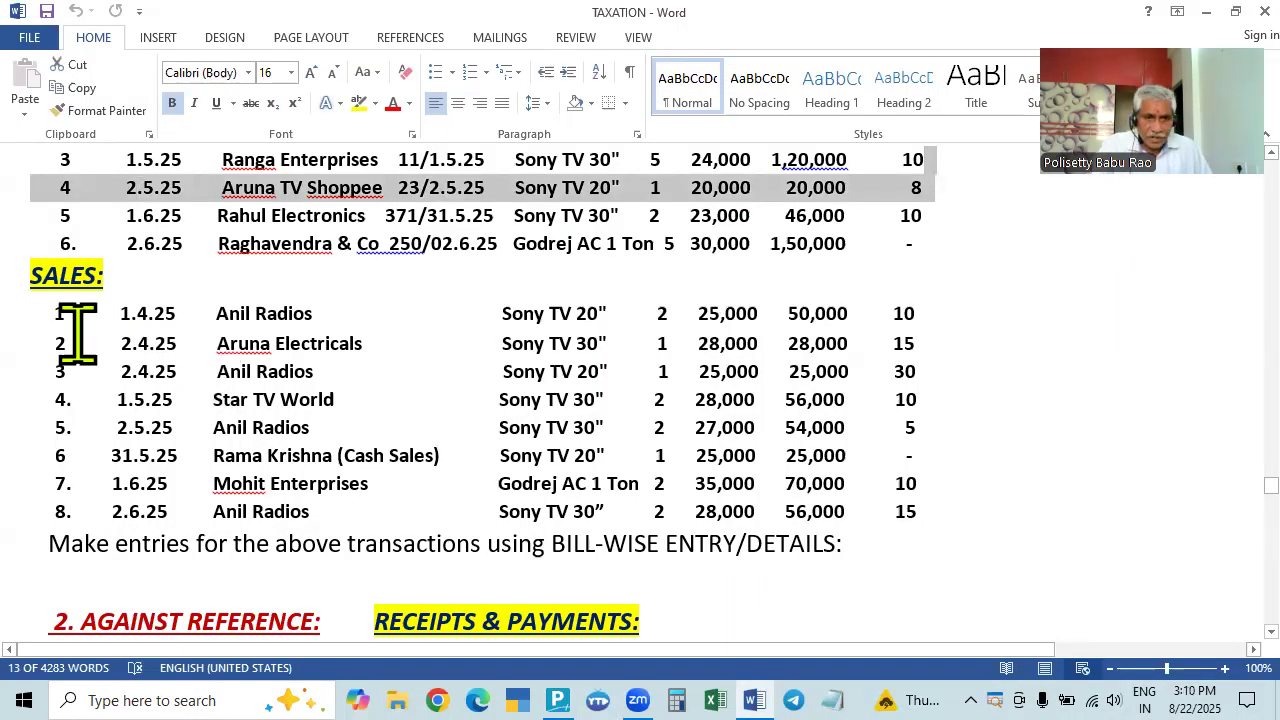
pyautogui.hotkey('alt', 'Tab')
pyautogui.hotkey('alt', 'Tab')
pyautogui.hotkey('alt', 'Tab')
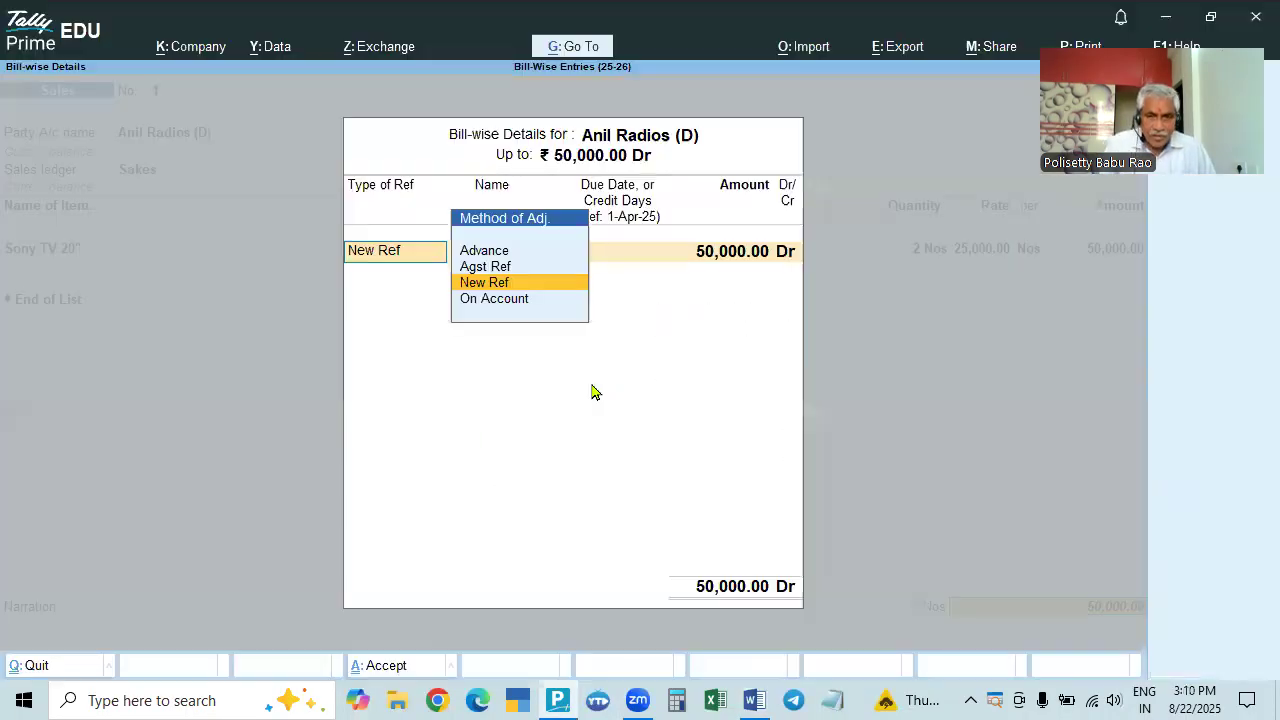
pyautogui.press('Return')
pyautogui.press('Return')
pyautogui.press('Return')
pyautogui.press('Return')
pyautogui.press('Return')
pyautogui.press('Return')
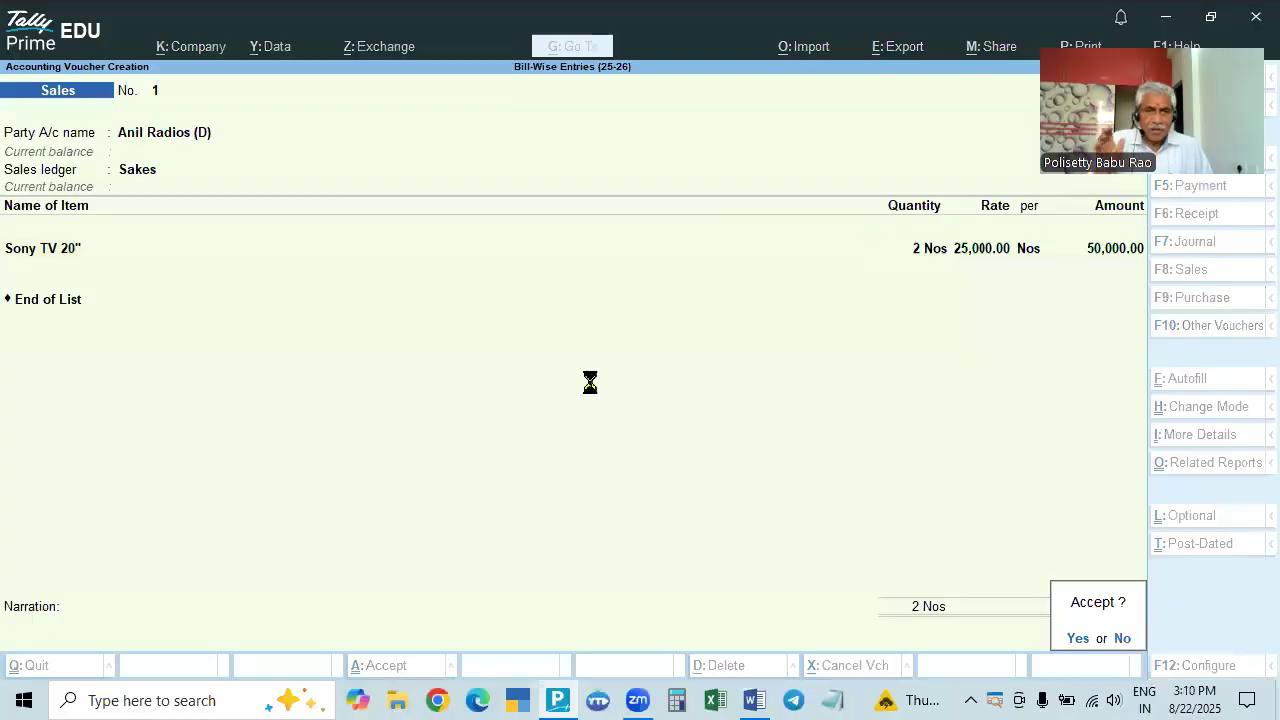
# Check the second sale in the Word list and set the new sales voucher's date to 2-4-2025
pyautogui.hotkey('alt', 'Tab')
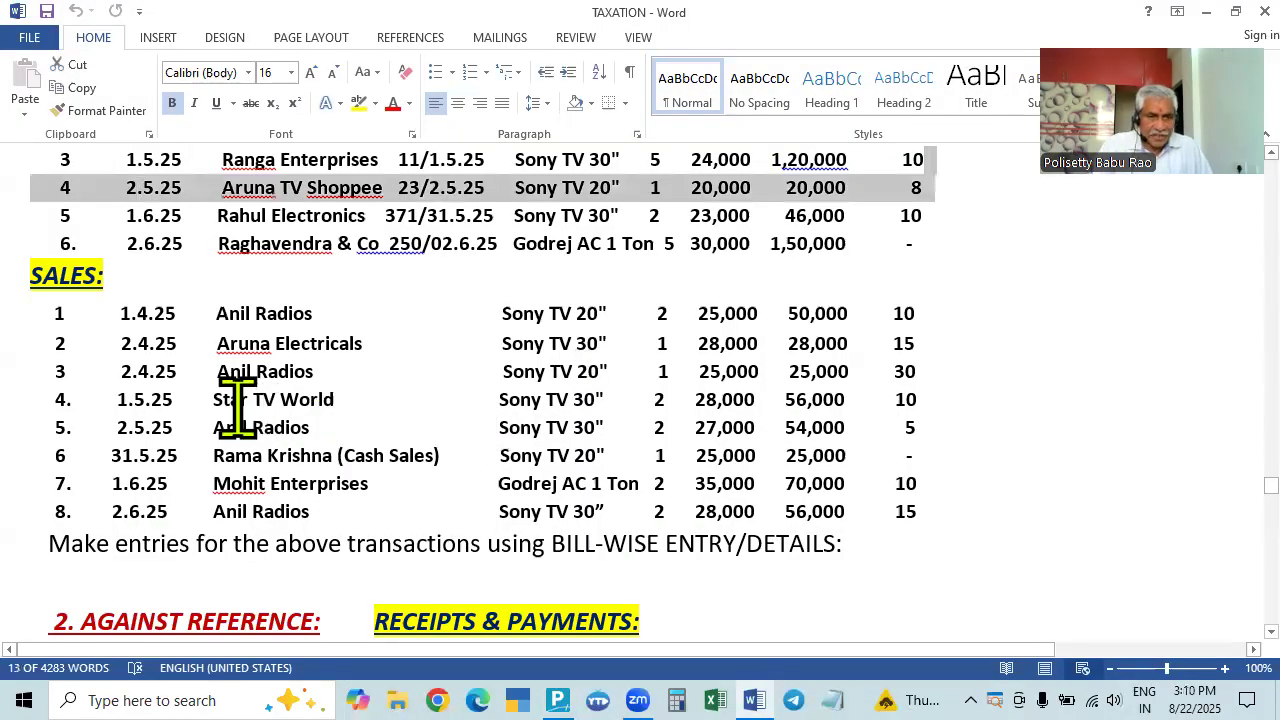
pyautogui.hotkey('alt', 'Tab')
pyautogui.press('F2')
pyautogui.press('Return')
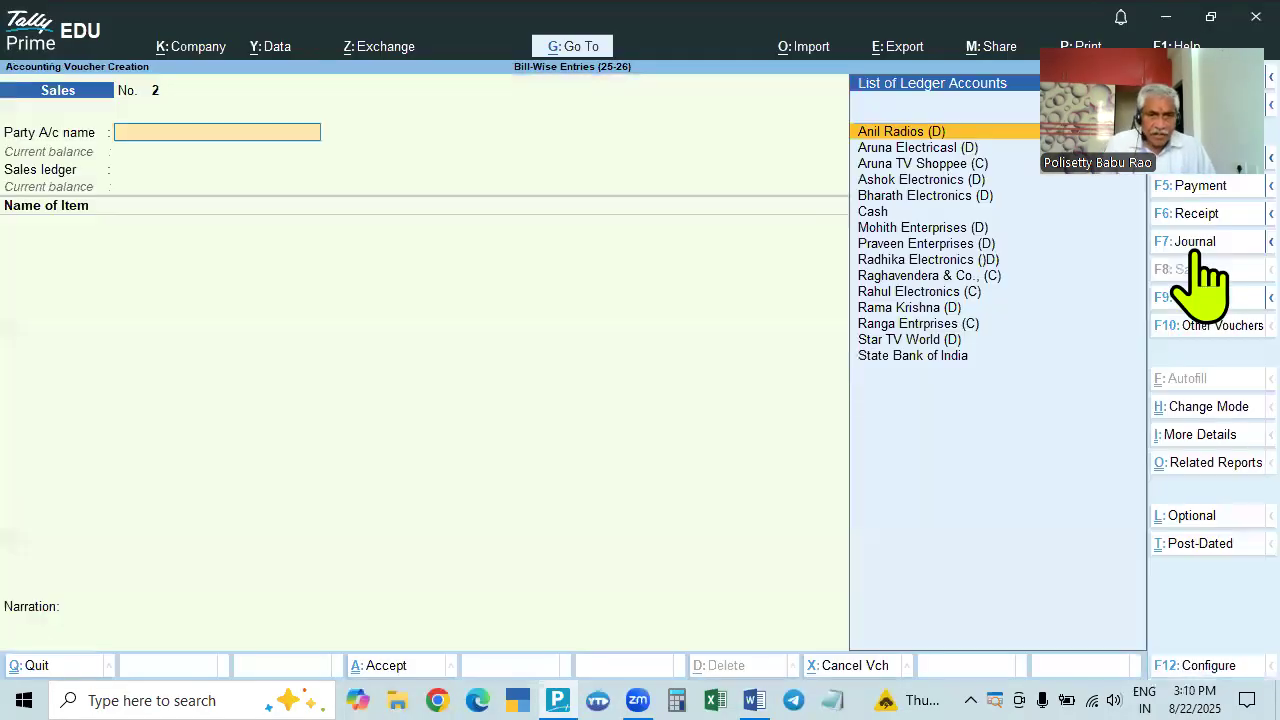
pyautogui.hotkey('alt', 'Tab')
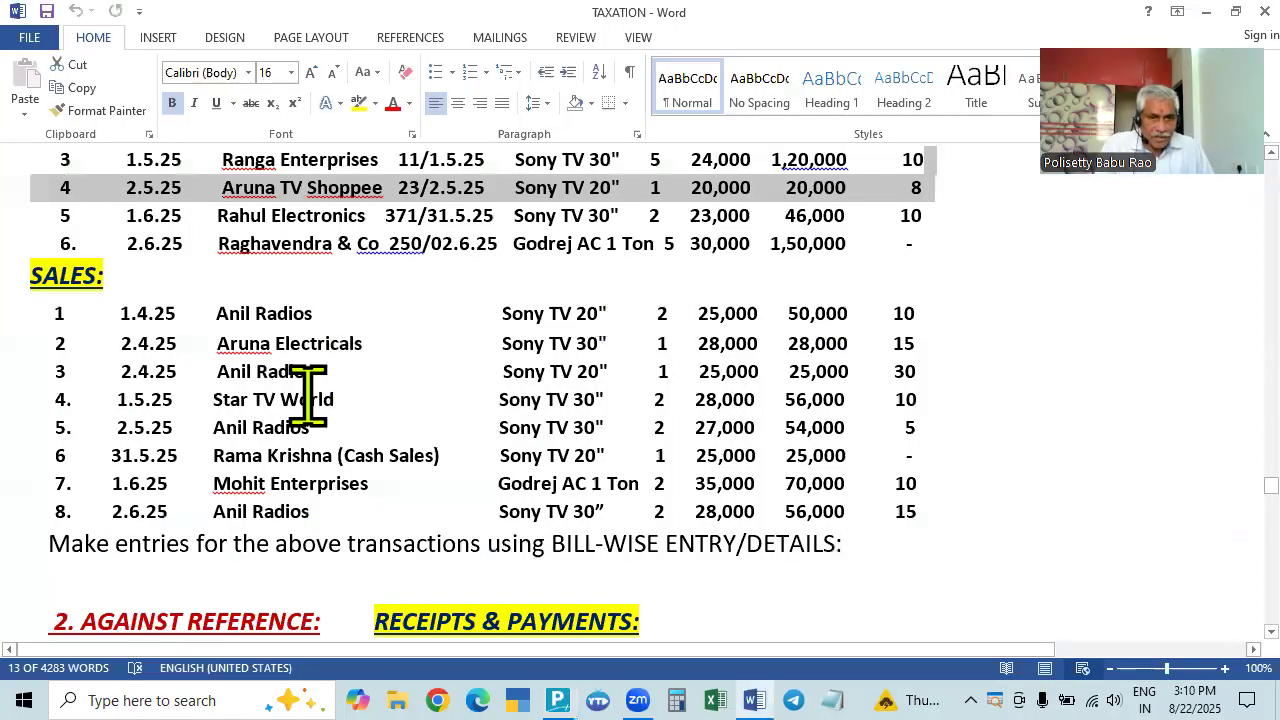
pyautogui.hotkey('alt', 'Tab')
pyautogui.press('Return')
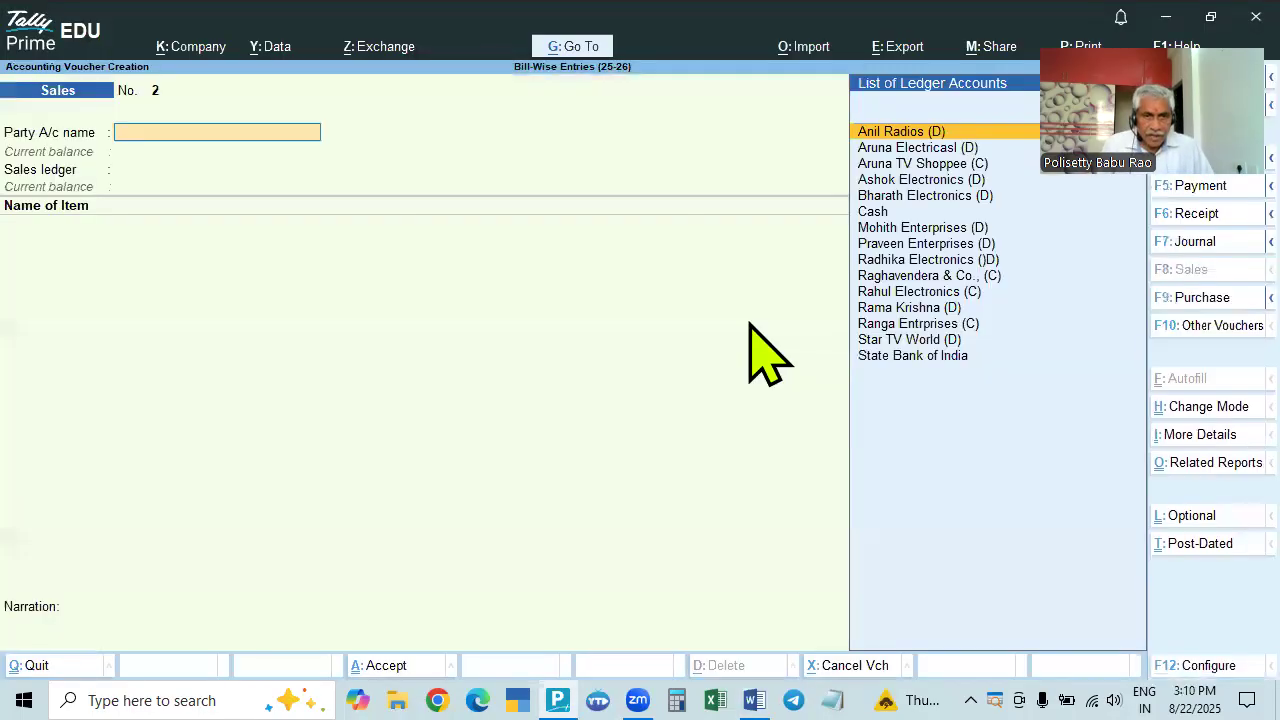
# Choose Aruna Electricasl (D) as the party, accept its dispatch and party details unchanged, and select Sakes as the sales ledger
pyautogui.hotkey('alt', 'Tab')
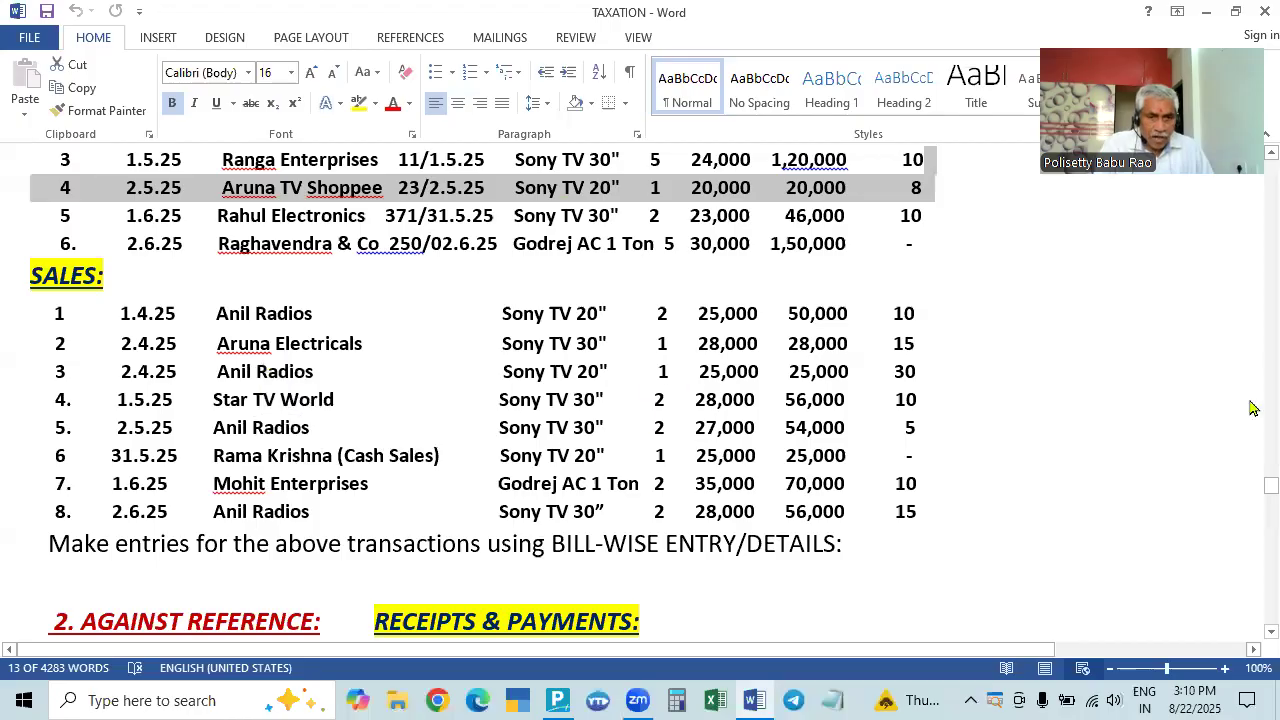
pyautogui.hotkey('alt', 'Tab')
pyautogui.write('Arun')
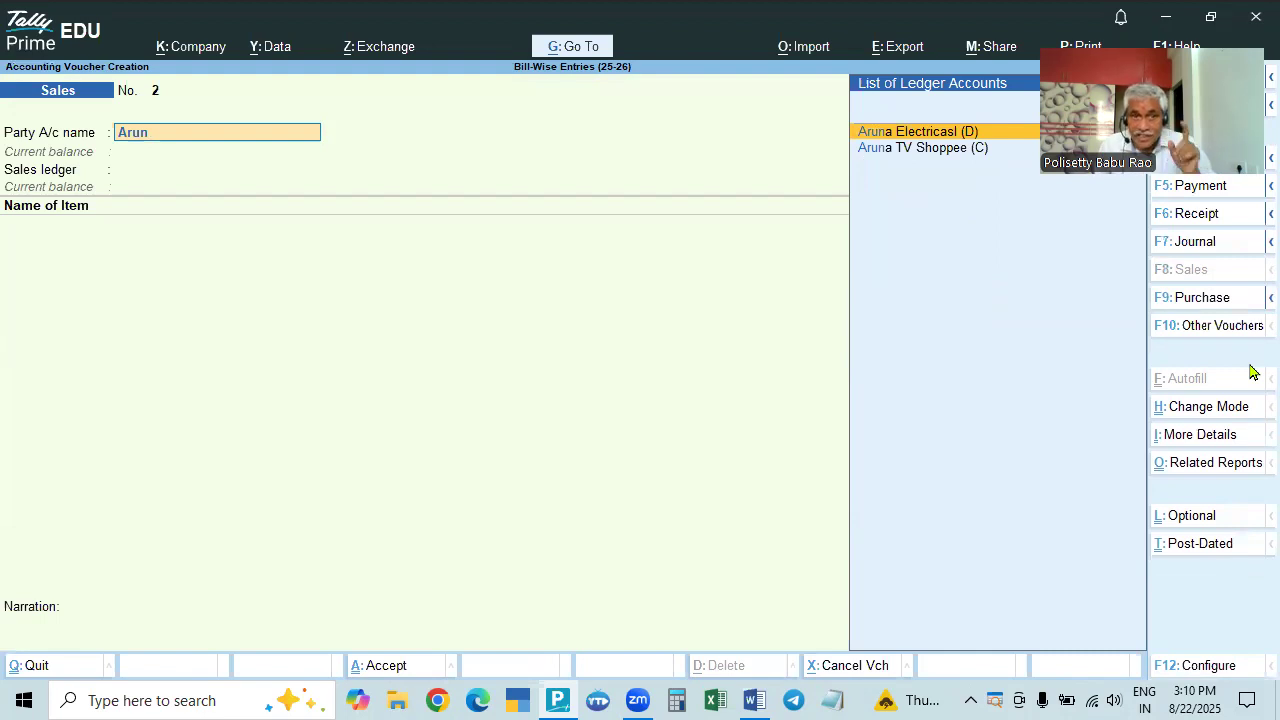
pyautogui.press('Return')
pyautogui.press('Return')
pyautogui.press('Return')
pyautogui.press('Return')
pyautogui.press('Return')
pyautogui.press('Return')
pyautogui.press('Return')
pyautogui.press('Return')
pyautogui.press('Return')
pyautogui.press('Return')
pyautogui.press('Return')
pyautogui.press('Return')
pyautogui.press('Return')
pyautogui.press('Return')
pyautogui.press('Return')
pyautogui.press('Return')
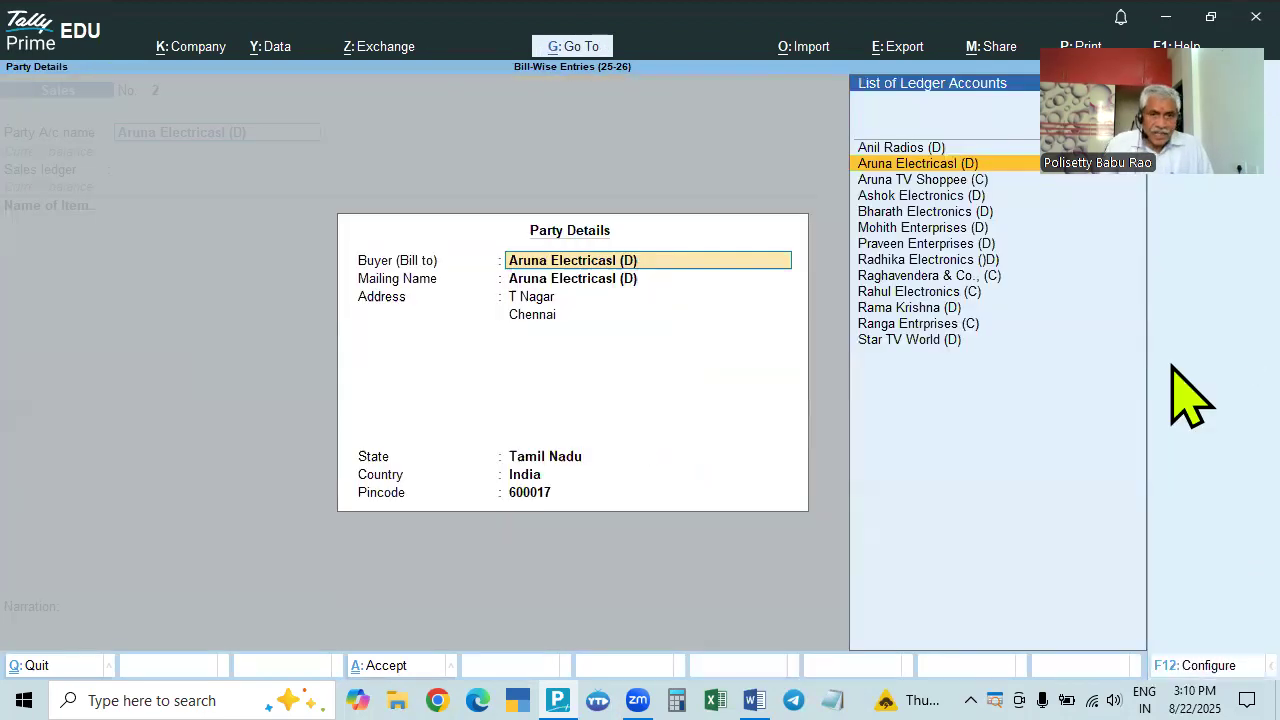
pyautogui.press('Return')
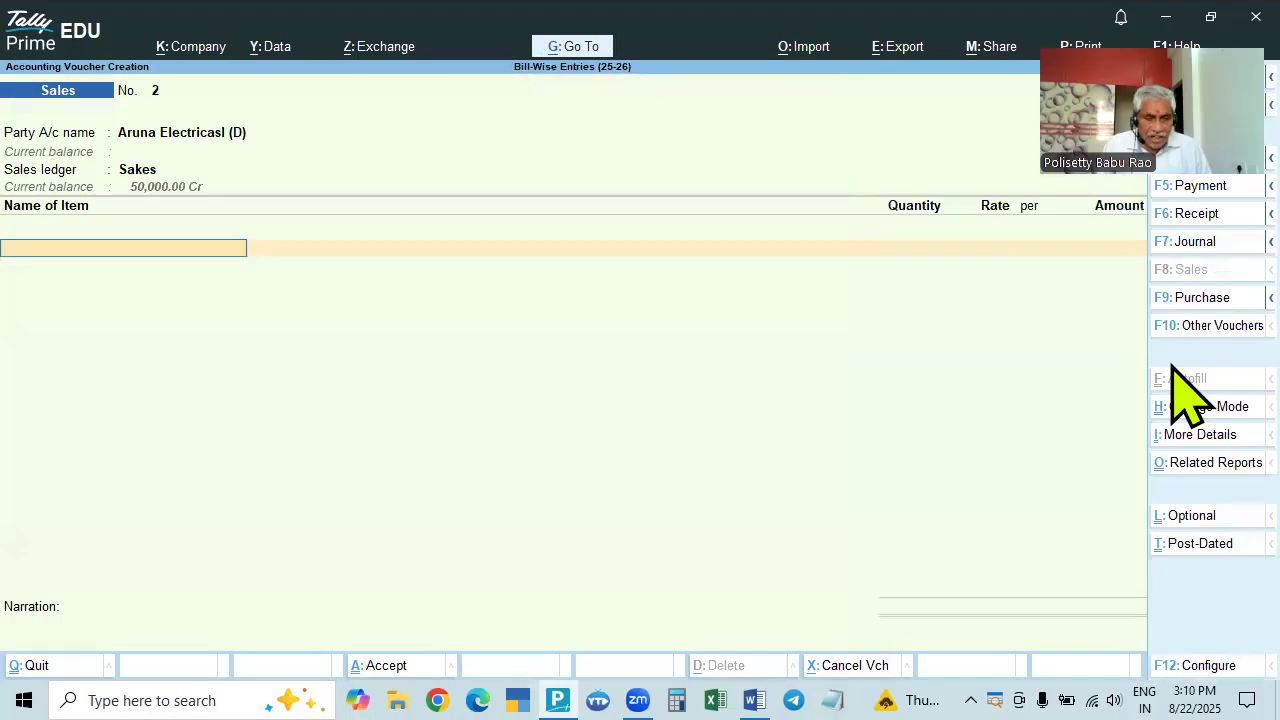
# Add Sony TV 30" with a quantity of 1 to the sales voucher, following the second sale in the Word list
pyautogui.hotkey('alt', 'Tab')
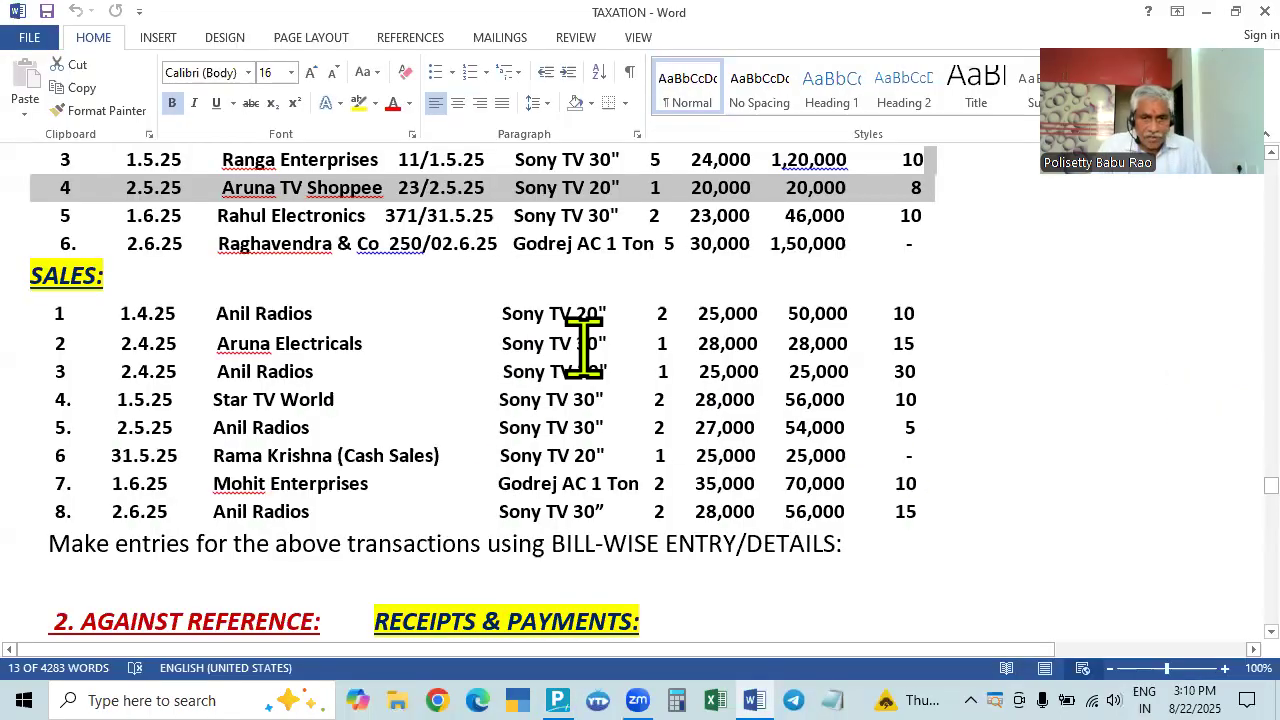
pyautogui.hotkey('alt', 'Tab')
pyautogui.write('Son')
pyautogui.press('Down')
pyautogui.press('Down')
pyautogui.press('Return')
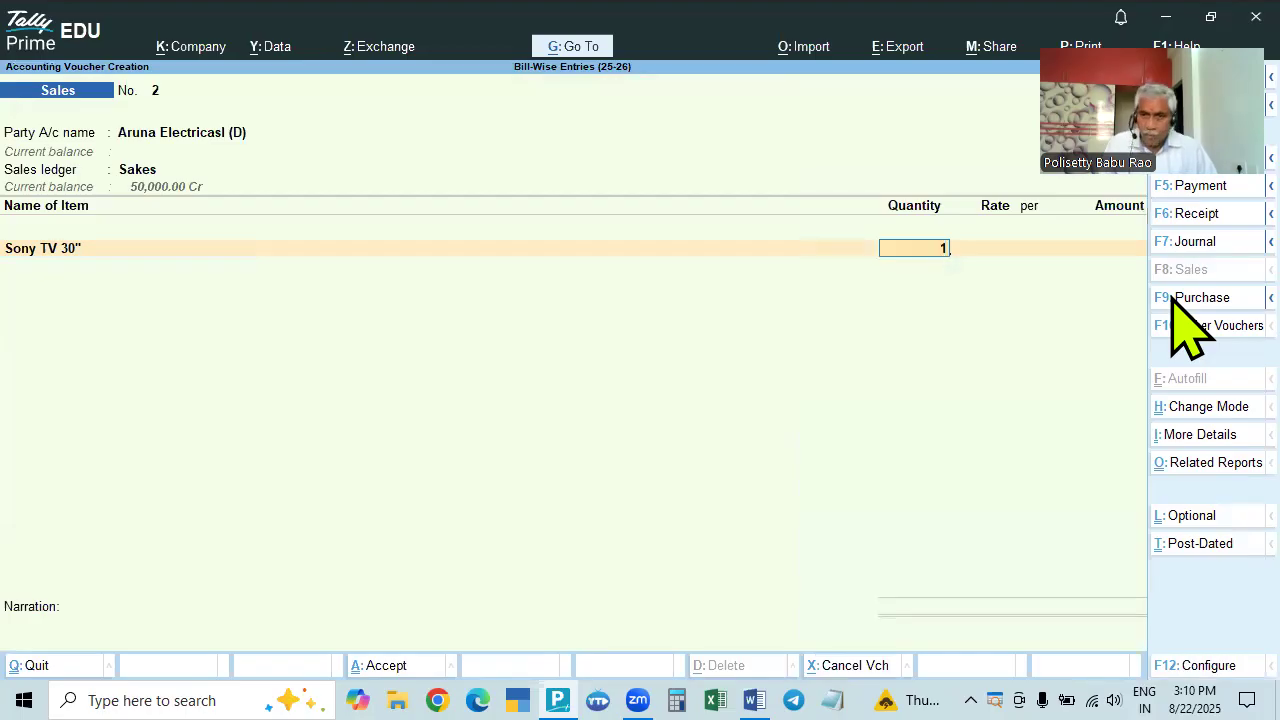
pyautogui.press('Return')
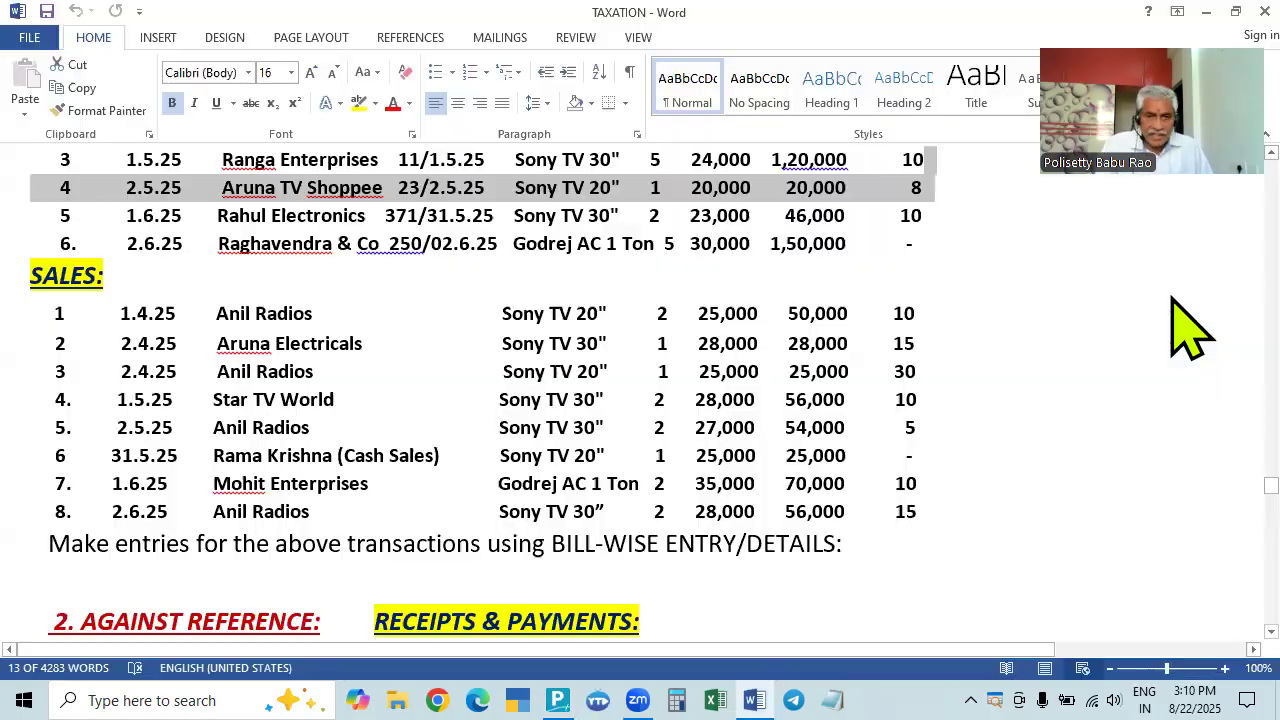
# Check the Sony TV 30" price in Word, enter a rate of 28,000, and end the item list
pyautogui.hotkey('alt', 'Tab')
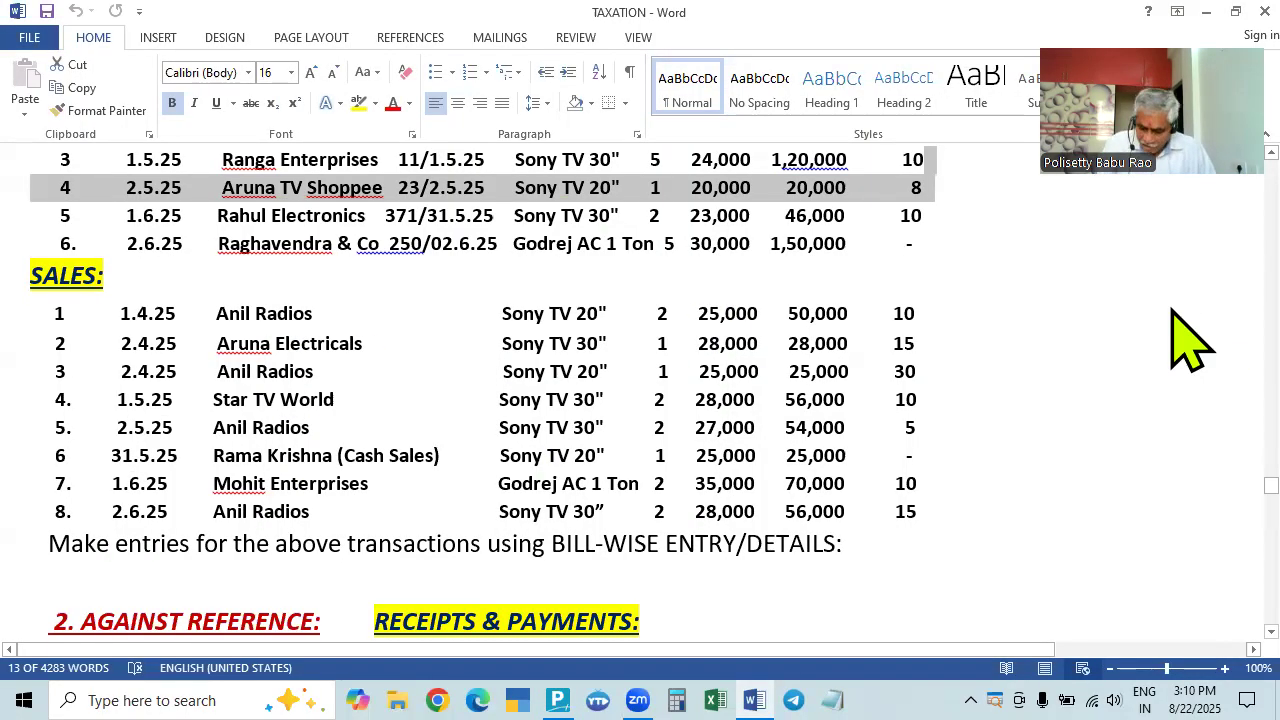
pyautogui.hotkey('alt', 'Tab')
pyautogui.write('28')
pyautogui.press('Return')
pyautogui.press('Return')
pyautogui.press('Return')
pyautogui.press('Return')
pyautogui.press('Return')
pyautogui.press('Return')
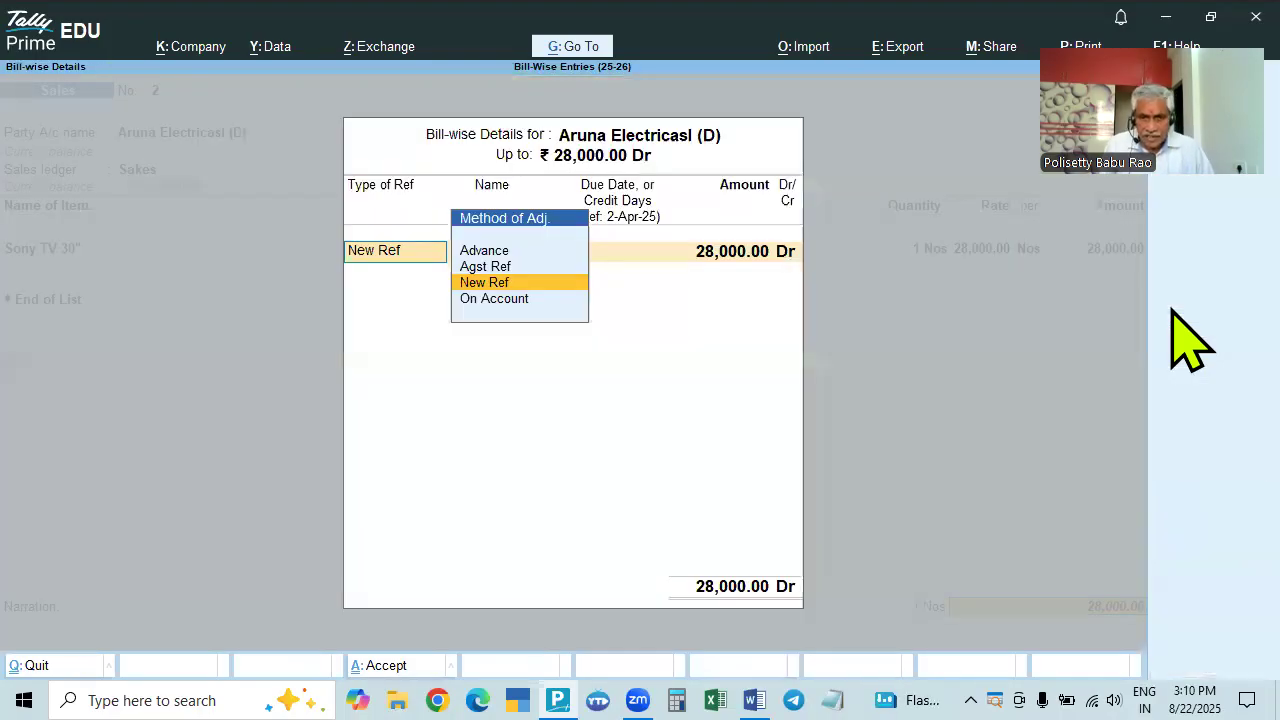
# Allocate the Aruna Electricasl (D) sale as a New Ref named 2 in the bill-wise details and accept the voucher
pyautogui.press('Return')
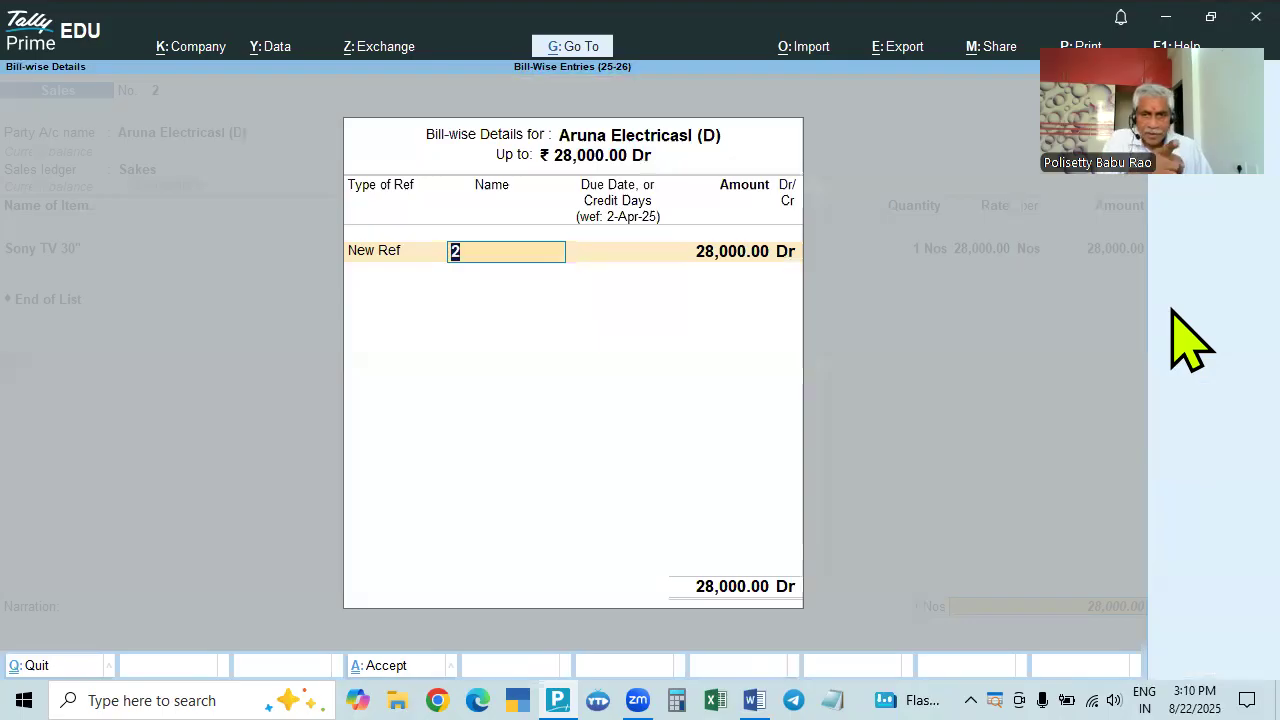
pyautogui.press('Return')
pyautogui.press('Return')
pyautogui.press('Return')
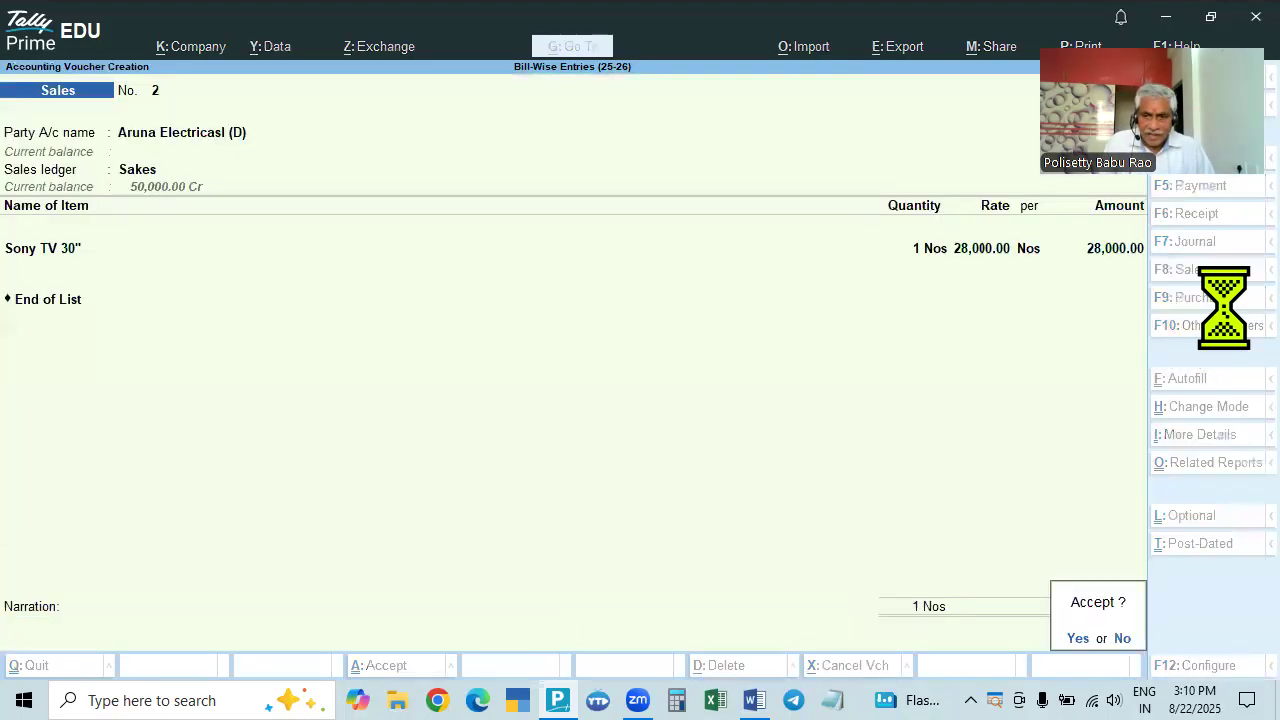
pyautogui.press('Return')
# Check the third sale in Word, choose Anil Radios (D) as the party with its details unchanged, and select Sakes as the sales ledger
pyautogui.hotkey('alt', 'Tab')
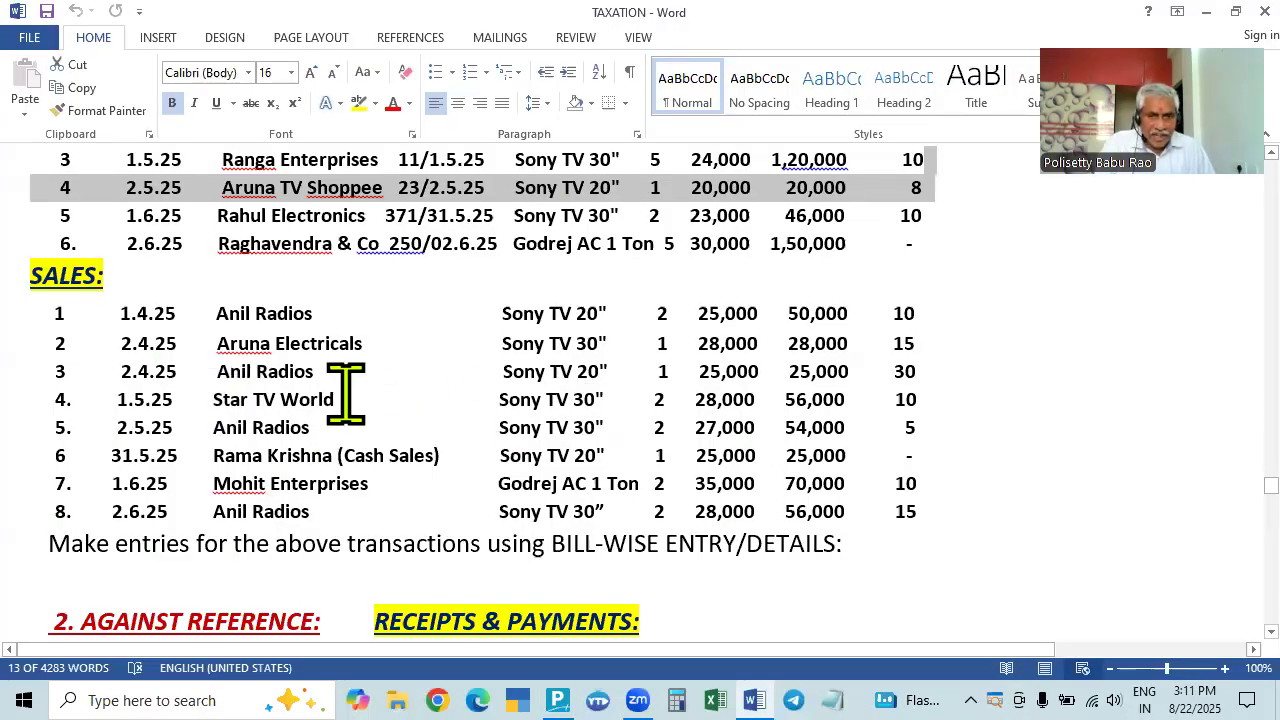
pyautogui.hotkey('alt', 'Tab')
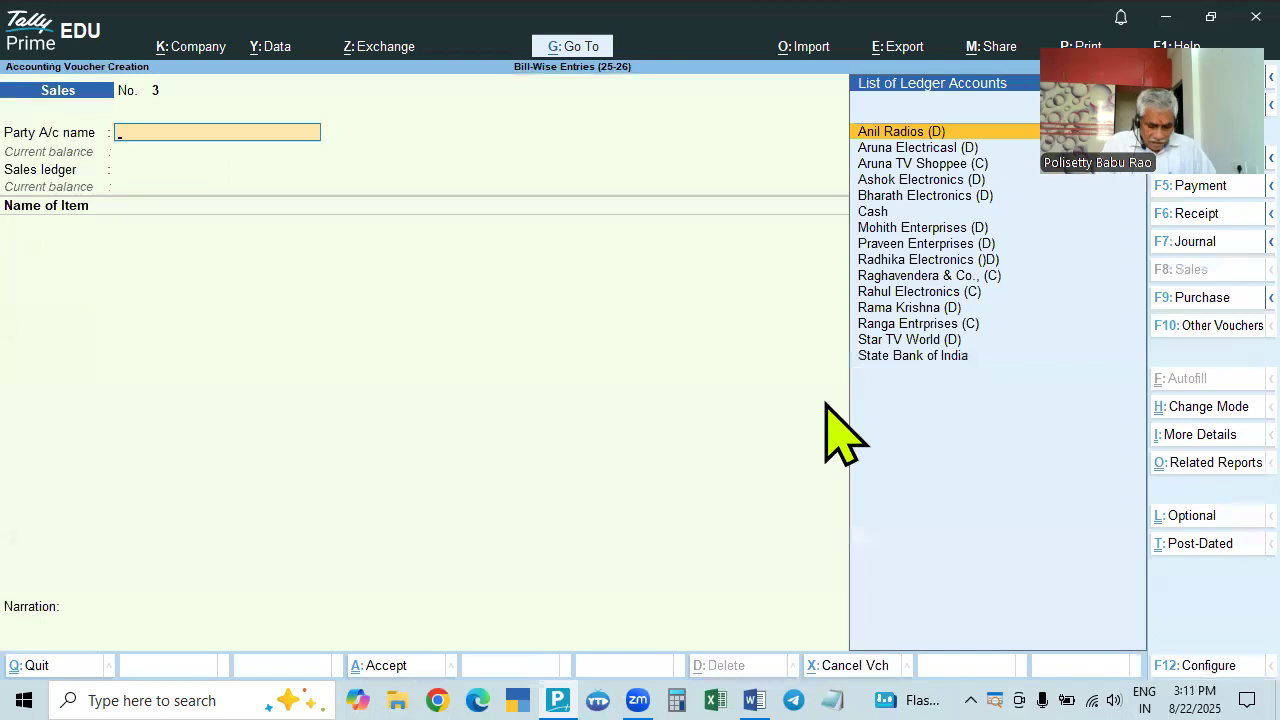
pyautogui.write('Ani')
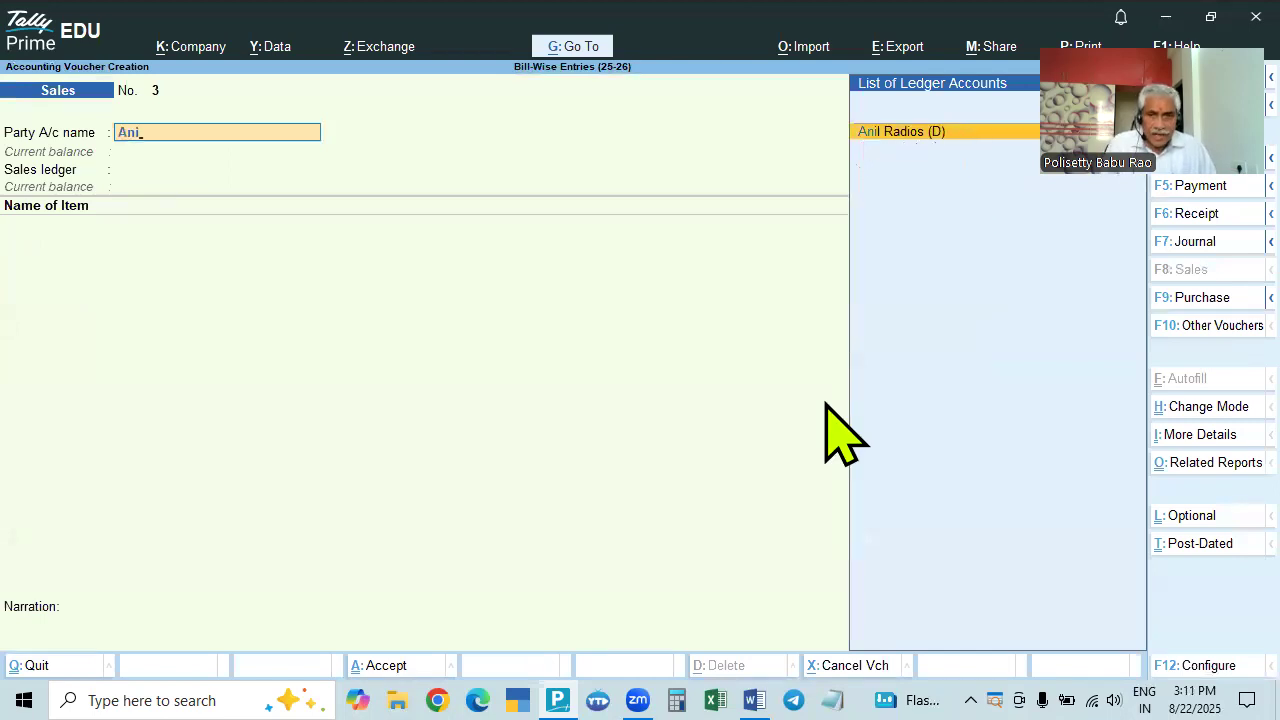
pyautogui.press('Return')
pyautogui.hotkey('ctrl', 'a')
pyautogui.hotkey('ctrl', 'a')
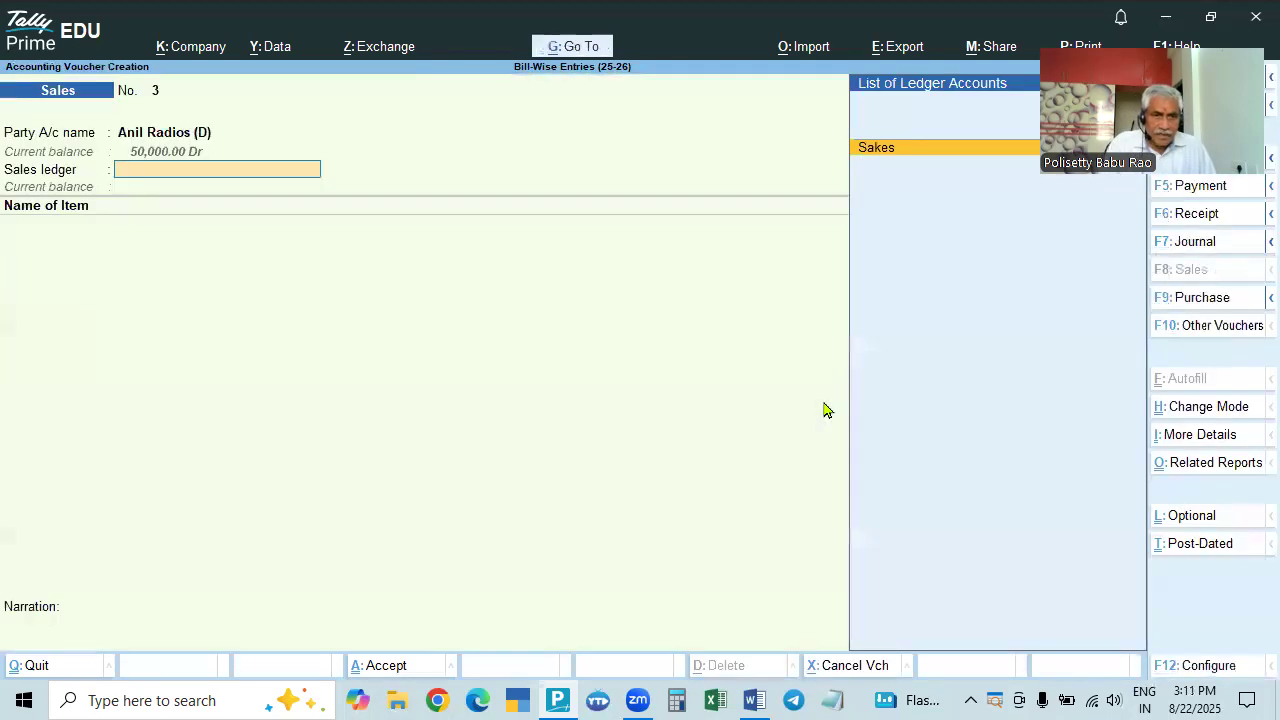
pyautogui.press('Return')
# Add Sony TV 20" with a quantity of 1 to the sales voucher, following the third sale in the Word list
pyautogui.hotkey('alt', 'Tab')
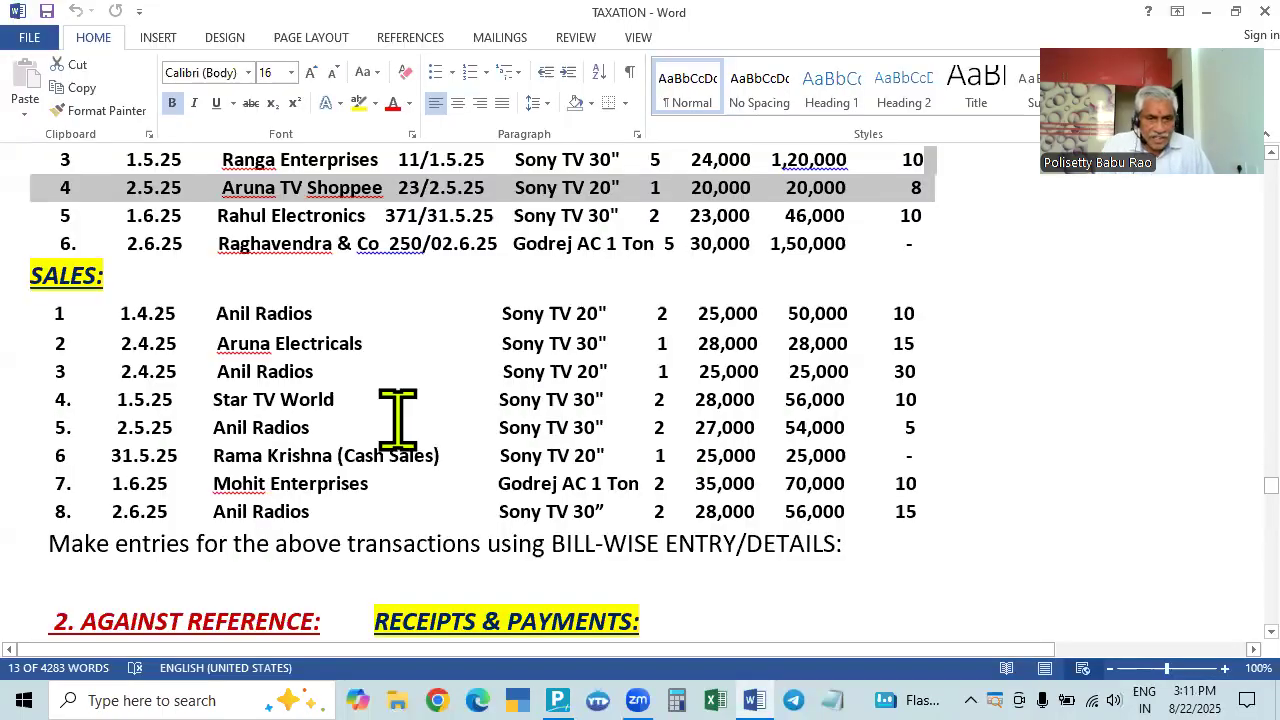
pyautogui.hotkey('alt', 'Tab')
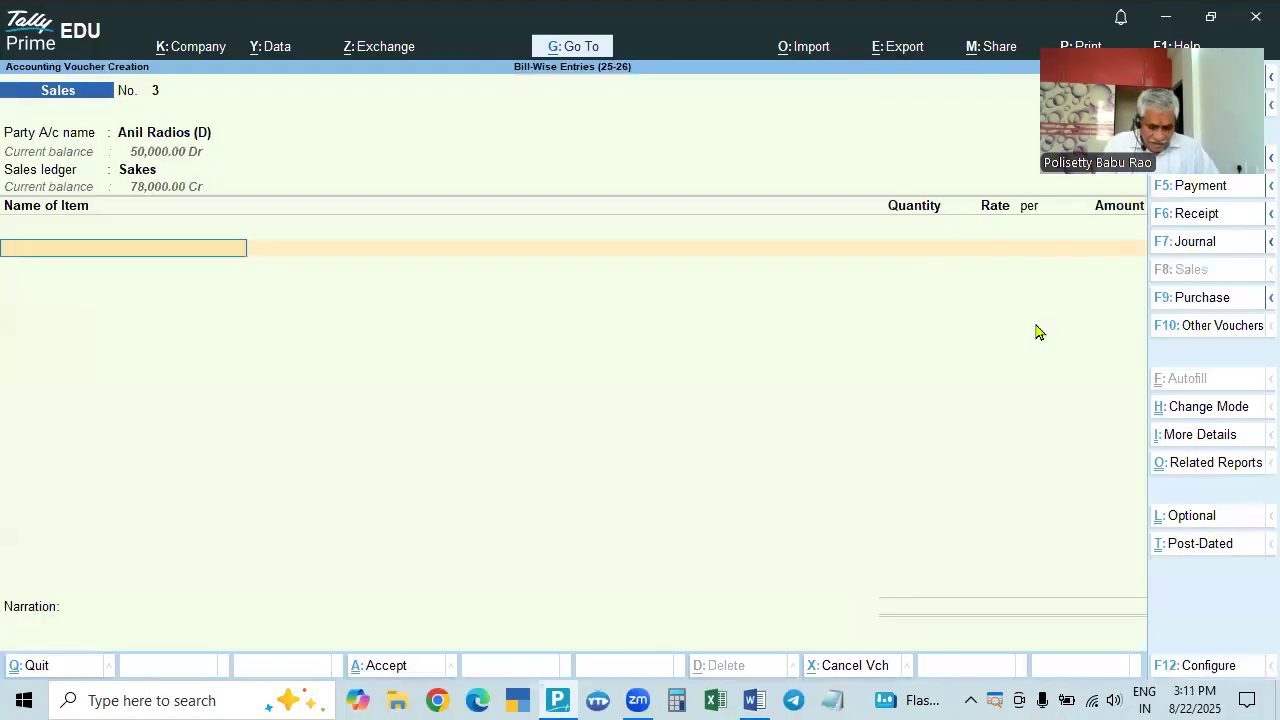
pyautogui.write('Son')
pyautogui.press('Down')
pyautogui.press('Return')
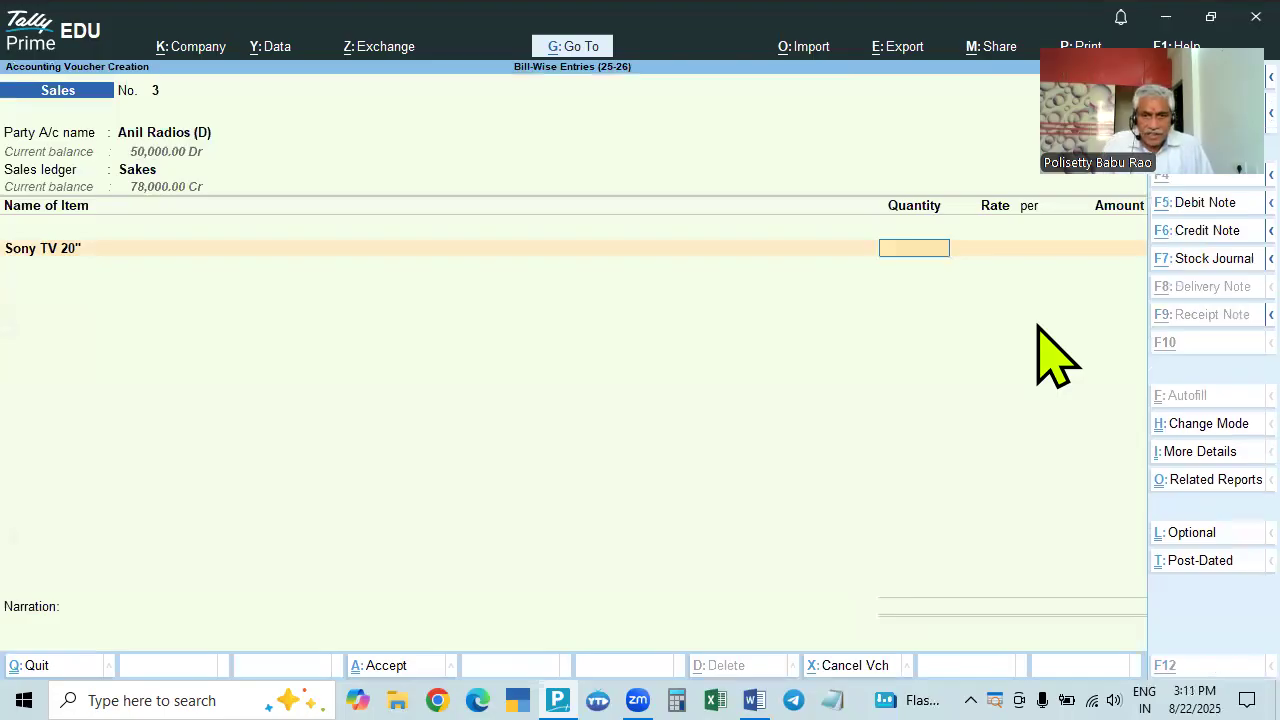
pyautogui.hotkey('alt', 'Tab')
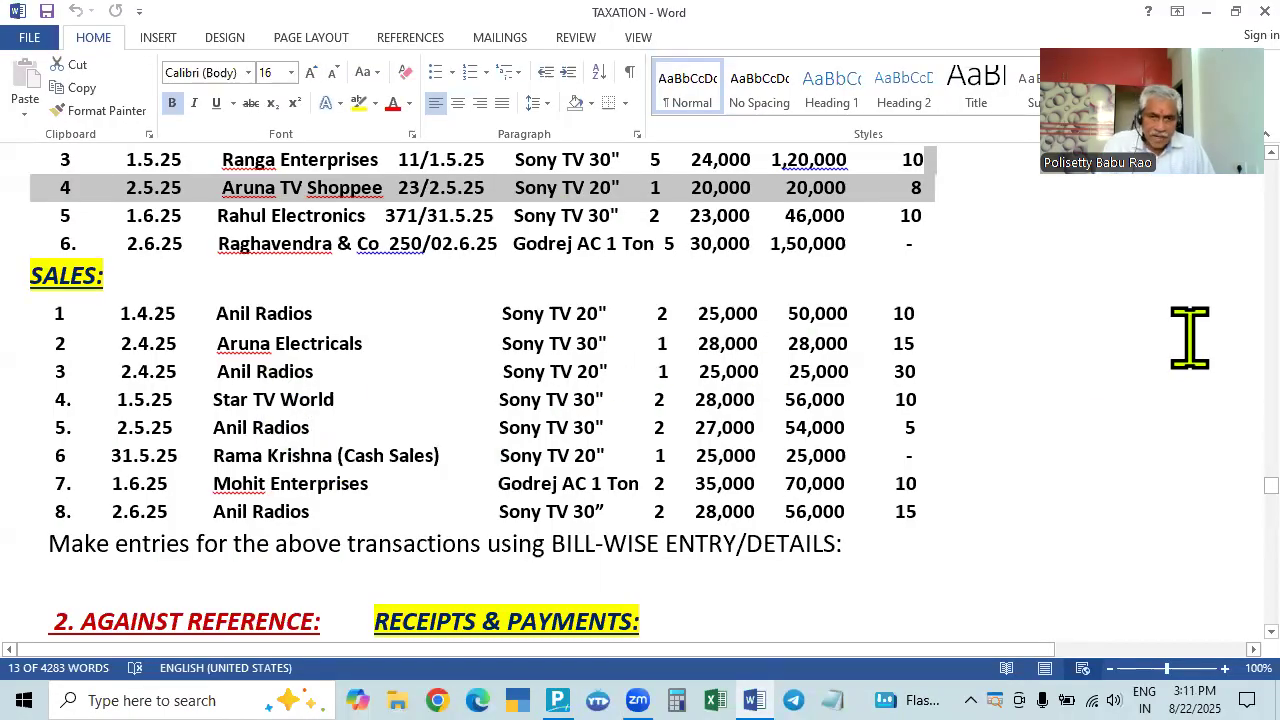
pyautogui.hotkey('alt', 'Tab')
pyautogui.hotkey('alt', 'Tab')
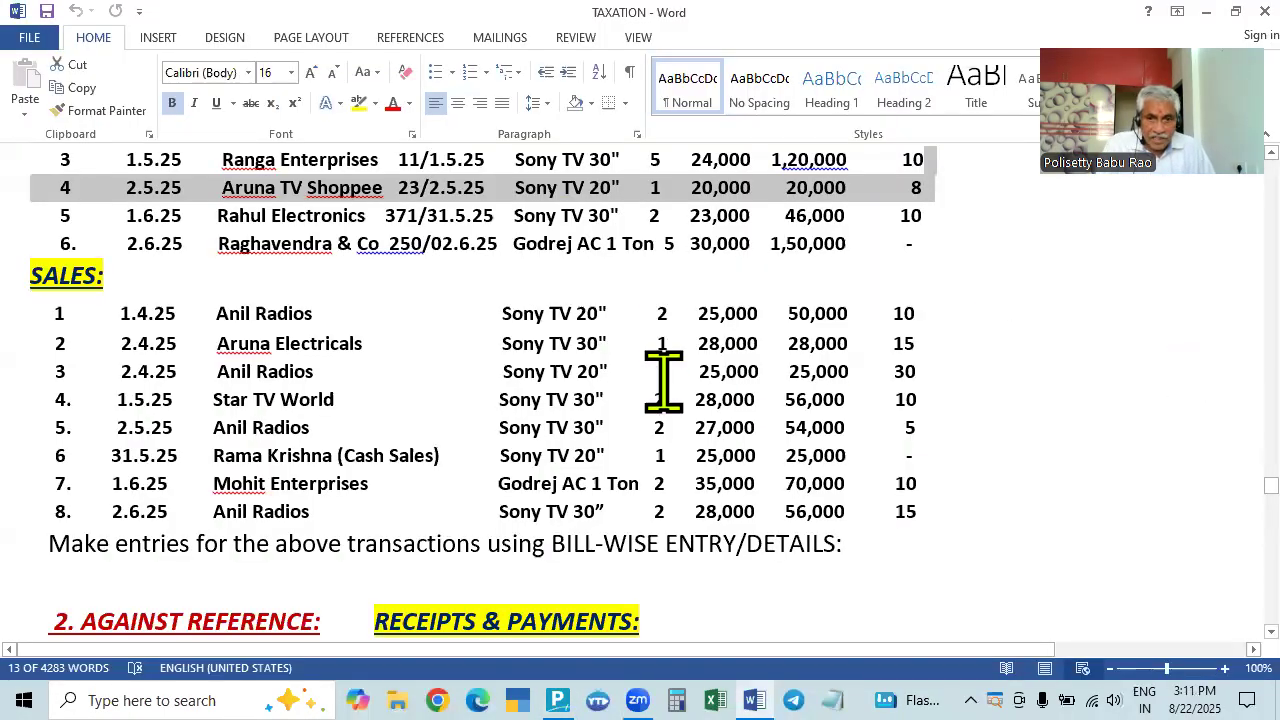
pyautogui.hotkey('alt', 'Tab')
pyautogui.press('Return')
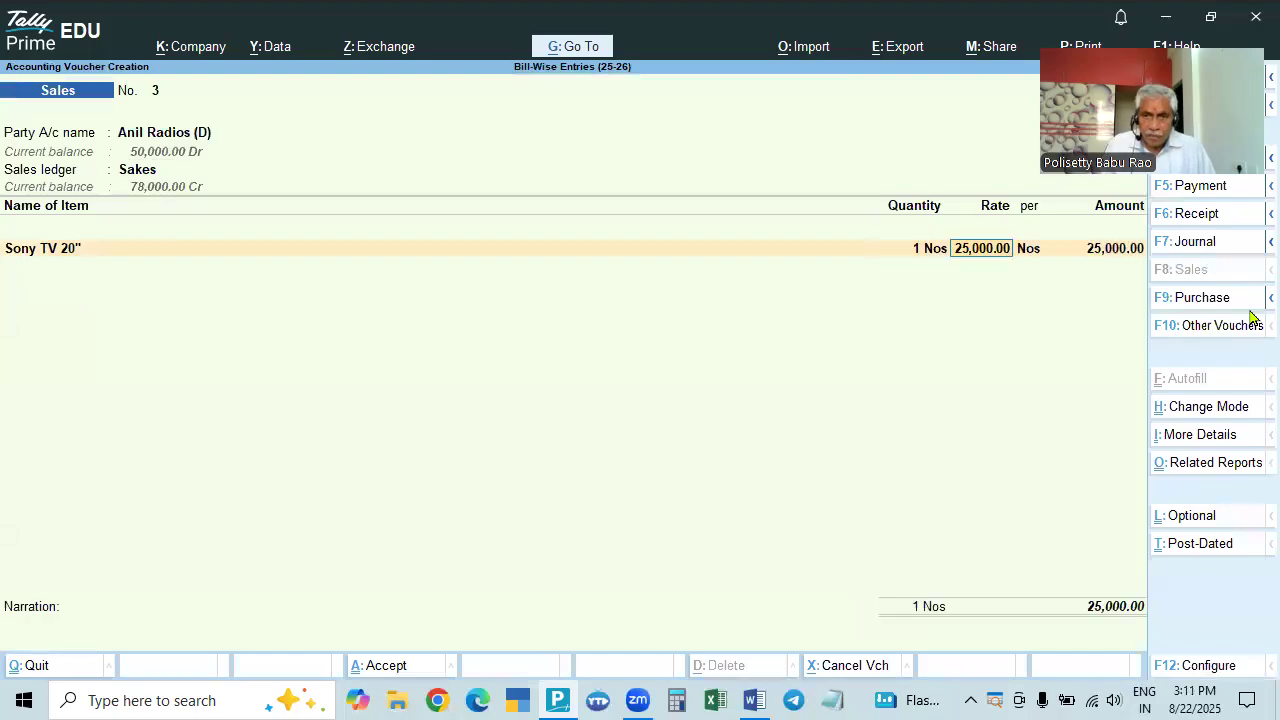
# Check the Sony TV 20" rate against Word, accept it at 25,000, and end the item list
pyautogui.hotkey('alt', 'Tab')
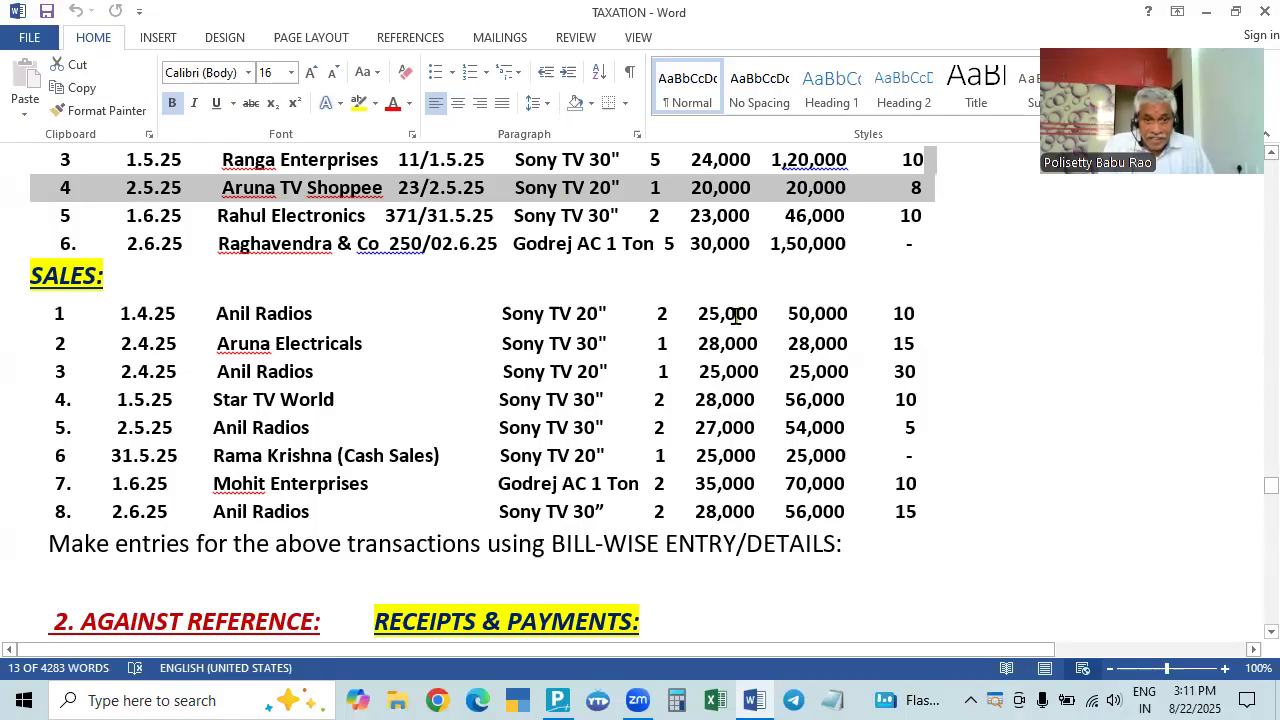
pyautogui.hotkey('alt', 'Tab')
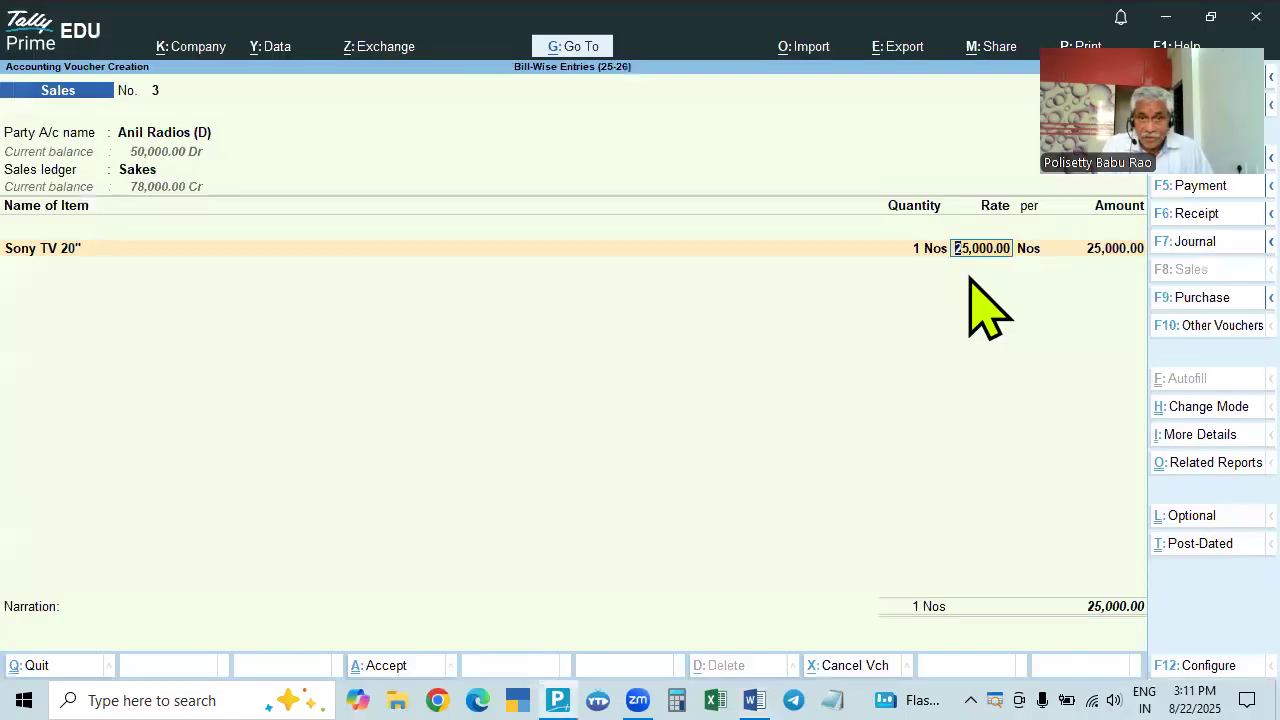
pyautogui.press('Return')
pyautogui.press('Return')
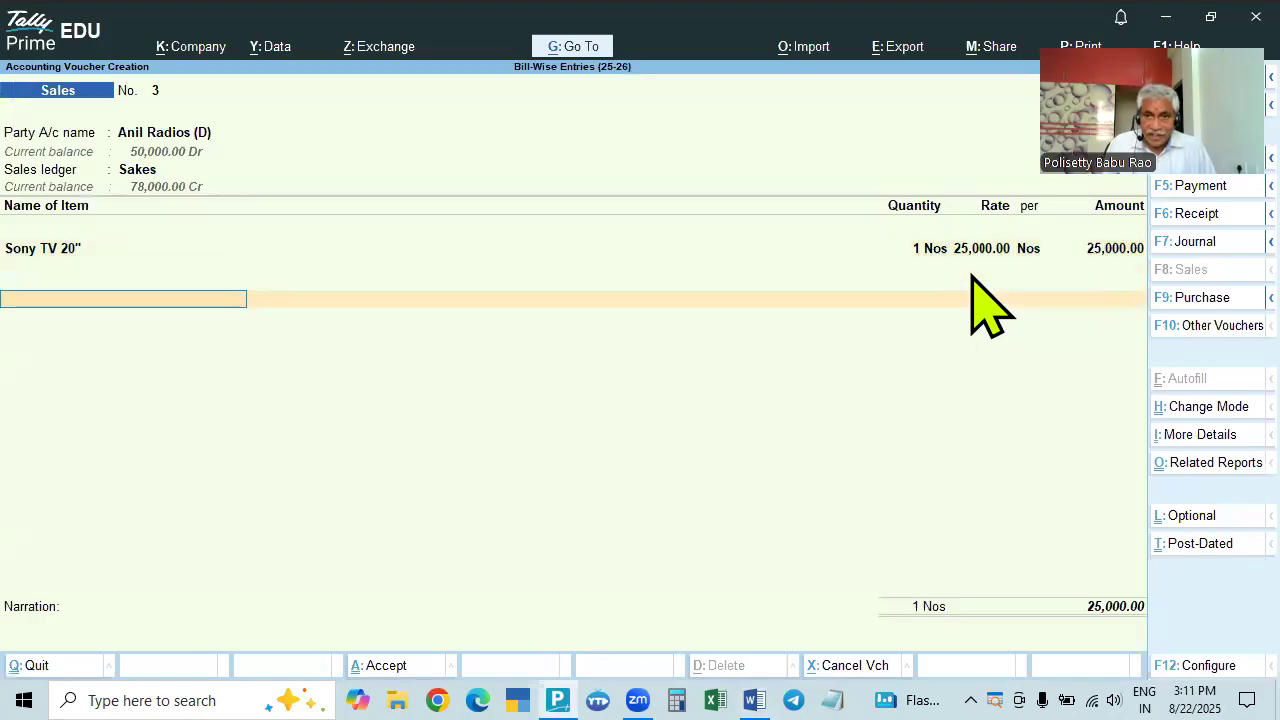
pyautogui.press('Return')
# Allocate the Anil Radios (D) sale as a New Ref named 3, checking the Word sales list, and accept the voucher
pyautogui.press('Return')
pyautogui.press('Return')
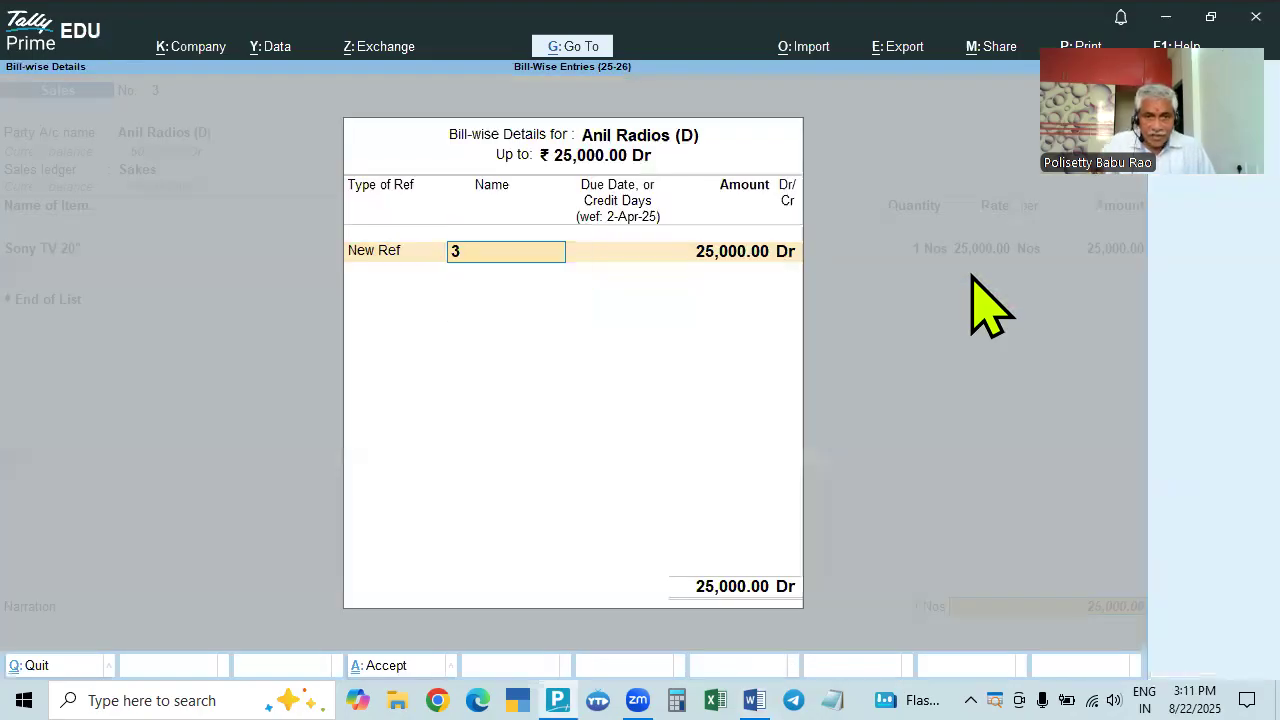
pyautogui.hotkey('alt', 'Tab')
pyautogui.moveTo(69, 356); pyautogui.dragTo(392, 370)
pyautogui.hotkey('alt', 'Tab')
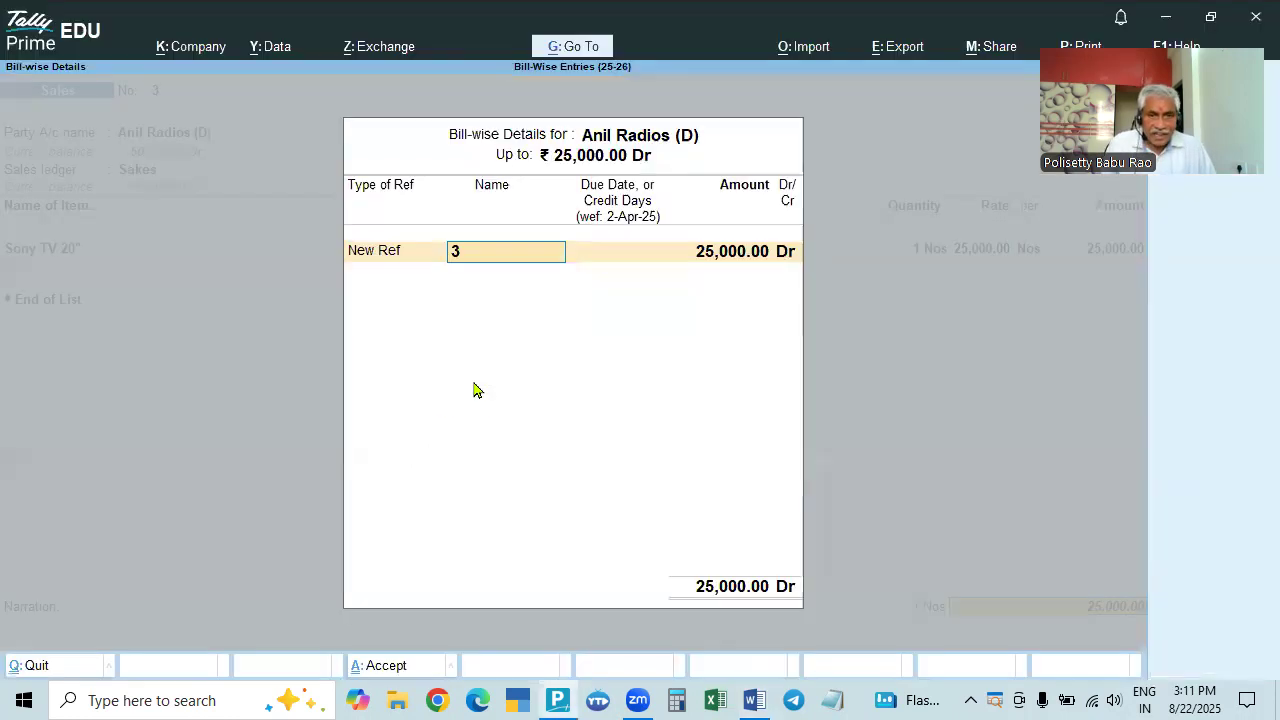
pyautogui.press('Return')
pyautogui.press('Return')
pyautogui.press('Return')
pyautogui.press('Return')
pyautogui.press('Return')
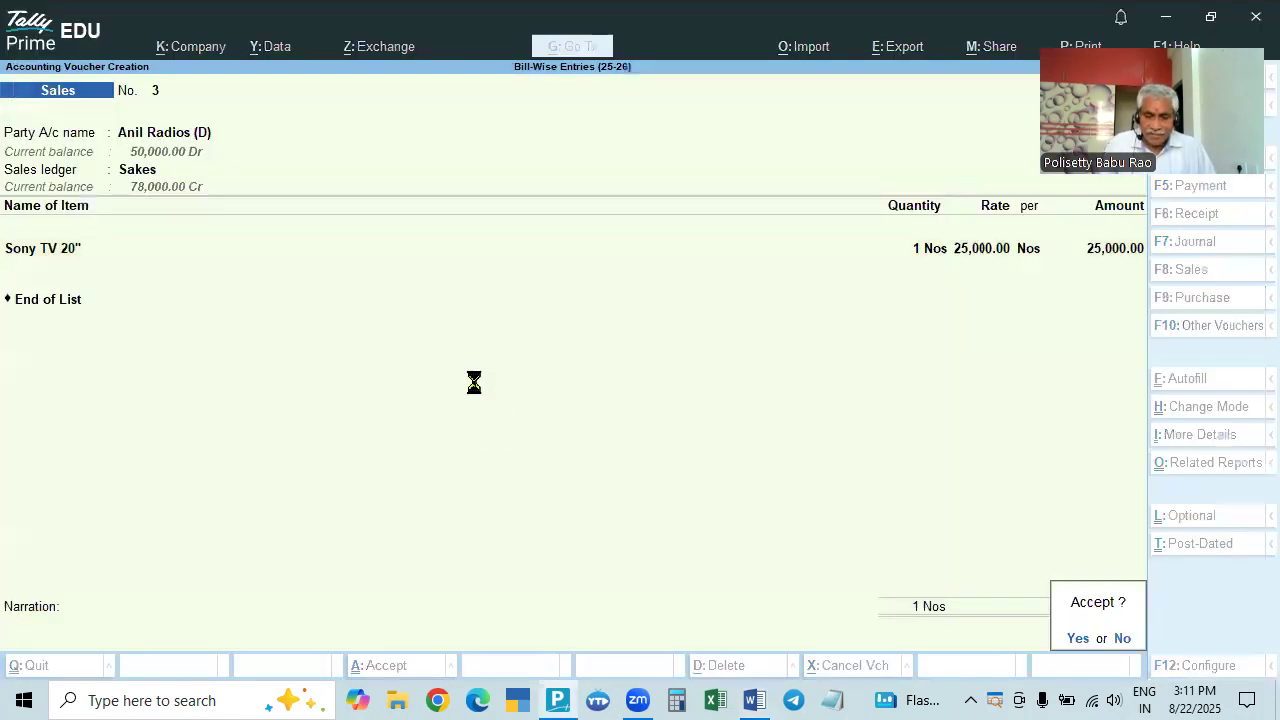
pyautogui.press('Return')
# Accept sales voucher 3, check the fourth sale's date in the Word list, and set the new voucher date to 1.5
pyautogui.hotkey('alt', 'Tab')
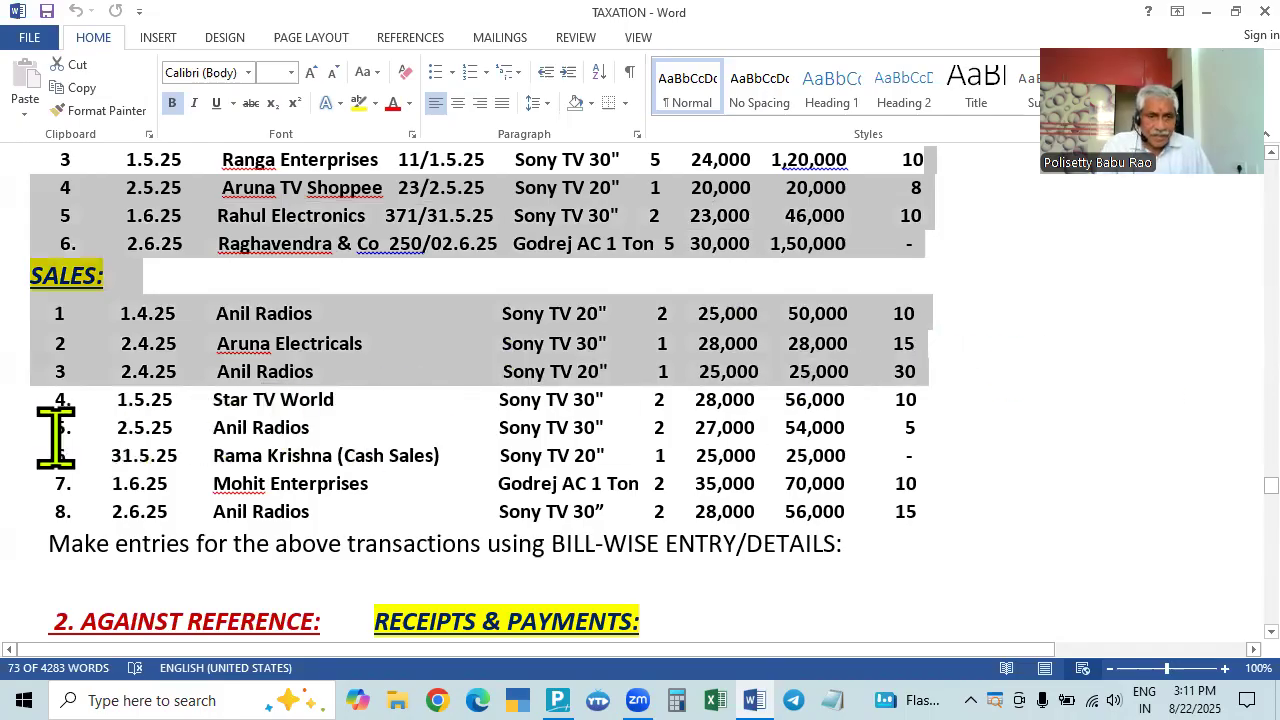
pyautogui.keyDown('shift'); pyautogui.click(118, 400); pyautogui.keyUp('shift')
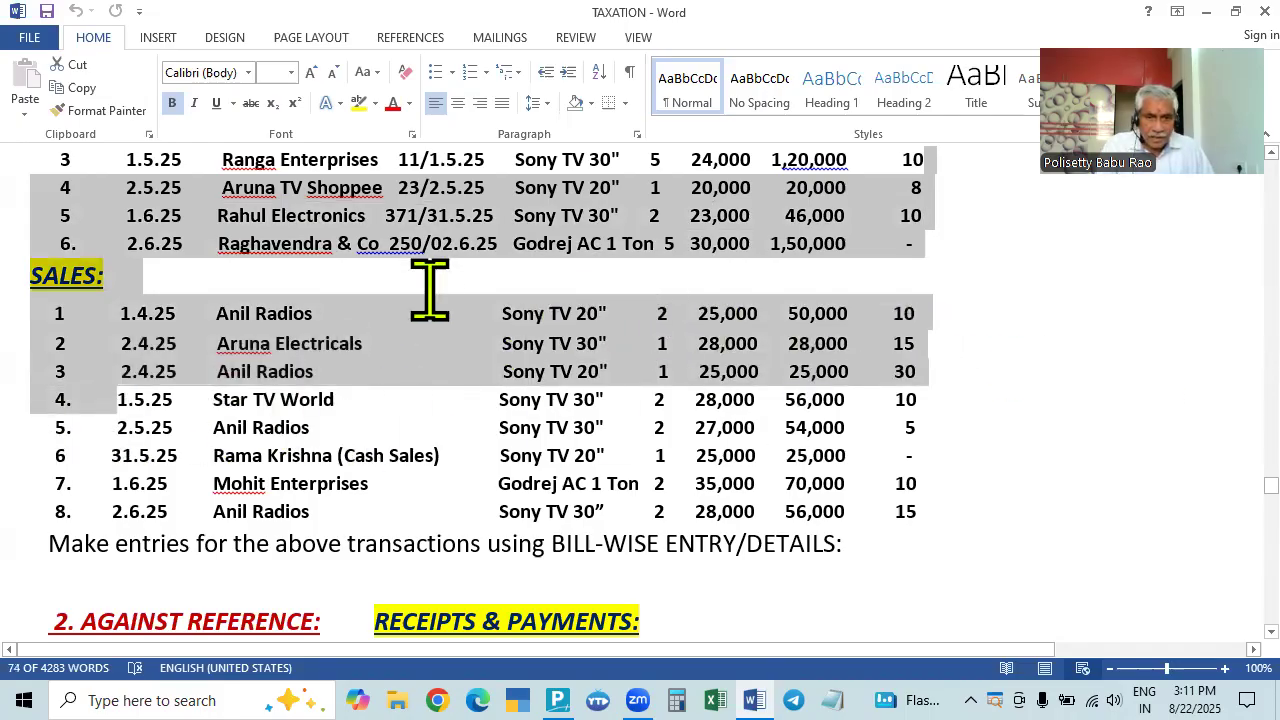
pyautogui.keyDown('shift'); pyautogui.click(429, 286); pyautogui.keyUp('shift')
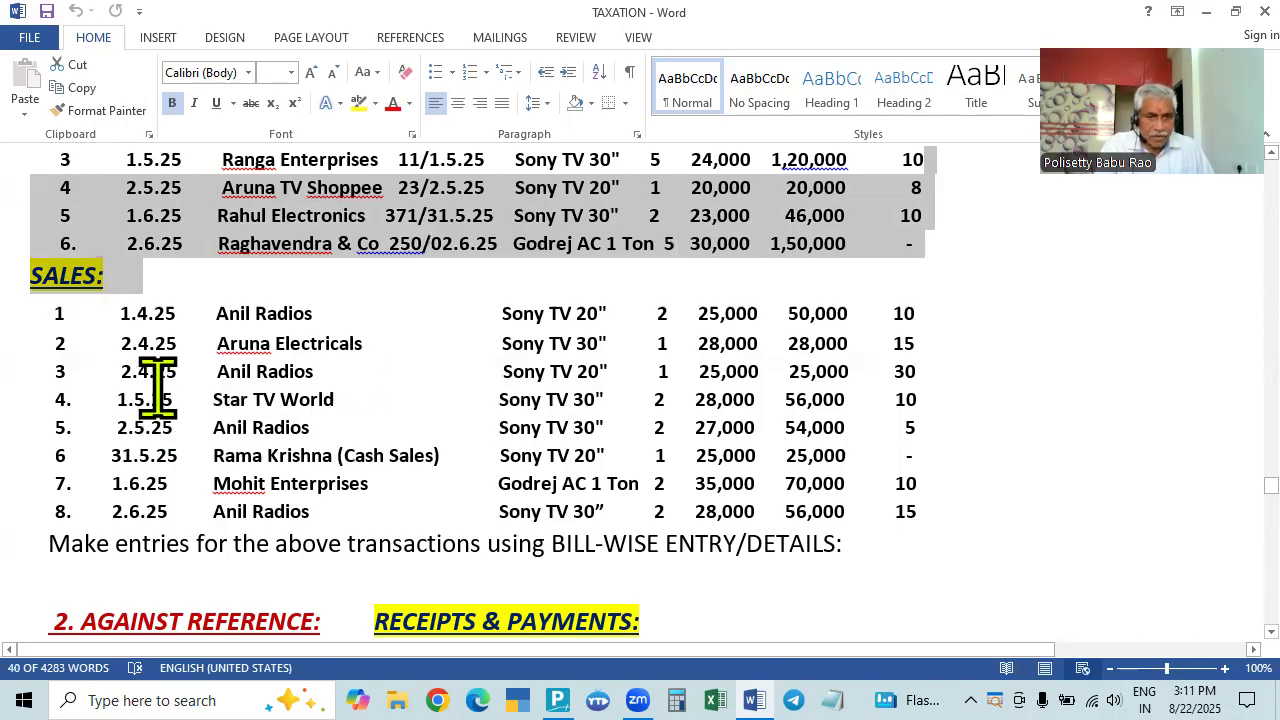
pyautogui.hotkey('alt', 'Tab')
pyautogui.press('F2')
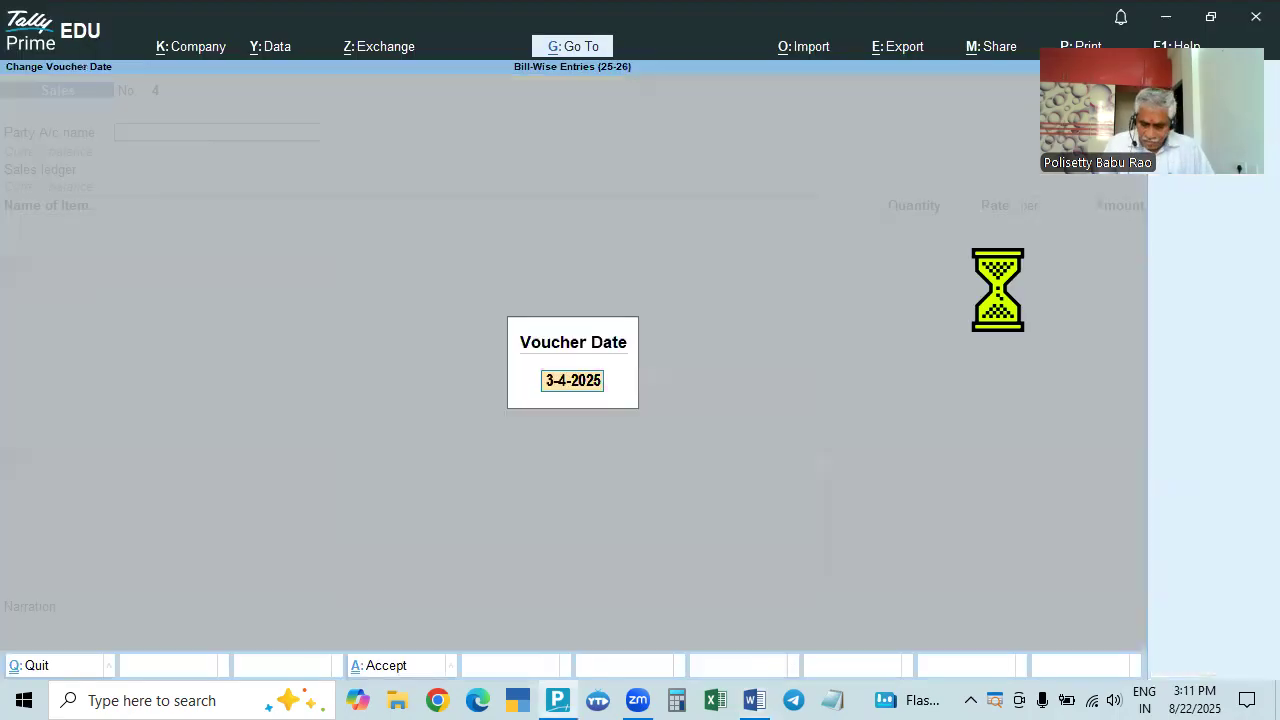
pyautogui.write('1.5')
pyautogui.press('Return')
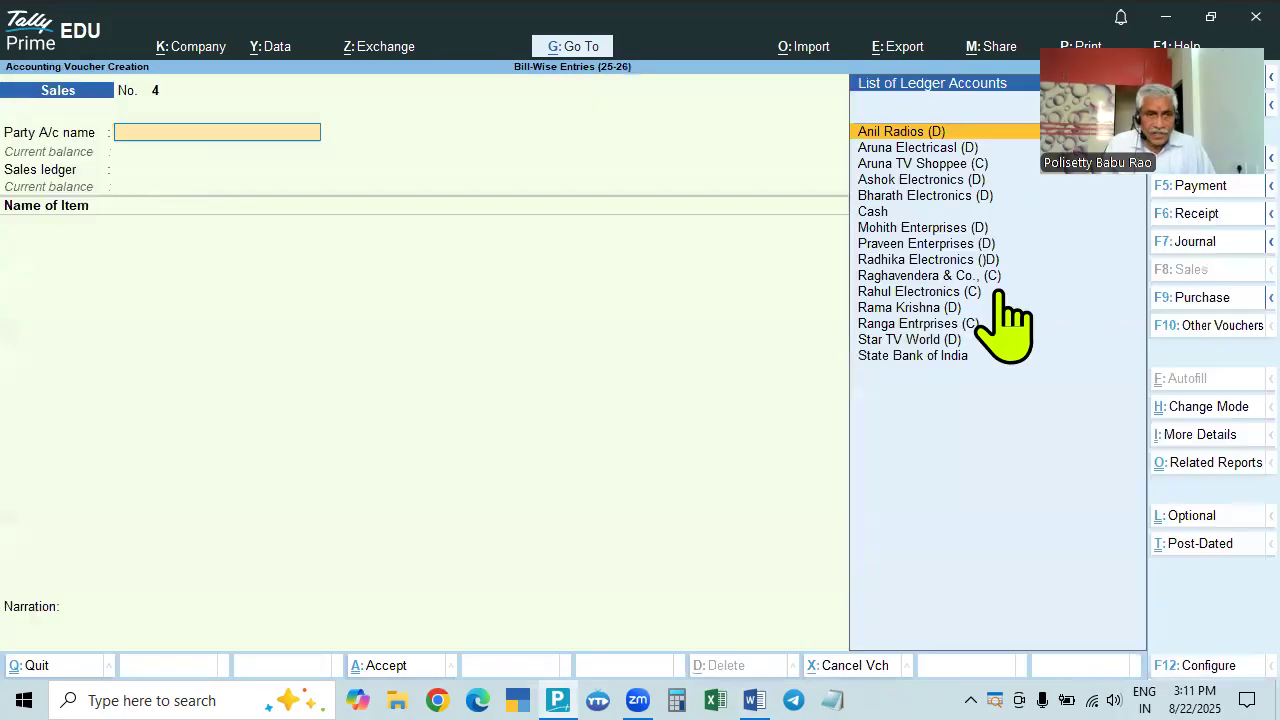
# Choose Star TV World (D) as the party following the Word list, keep its details, and select Sakes as the sales ledger
pyautogui.hotkey('alt', 'Tab')
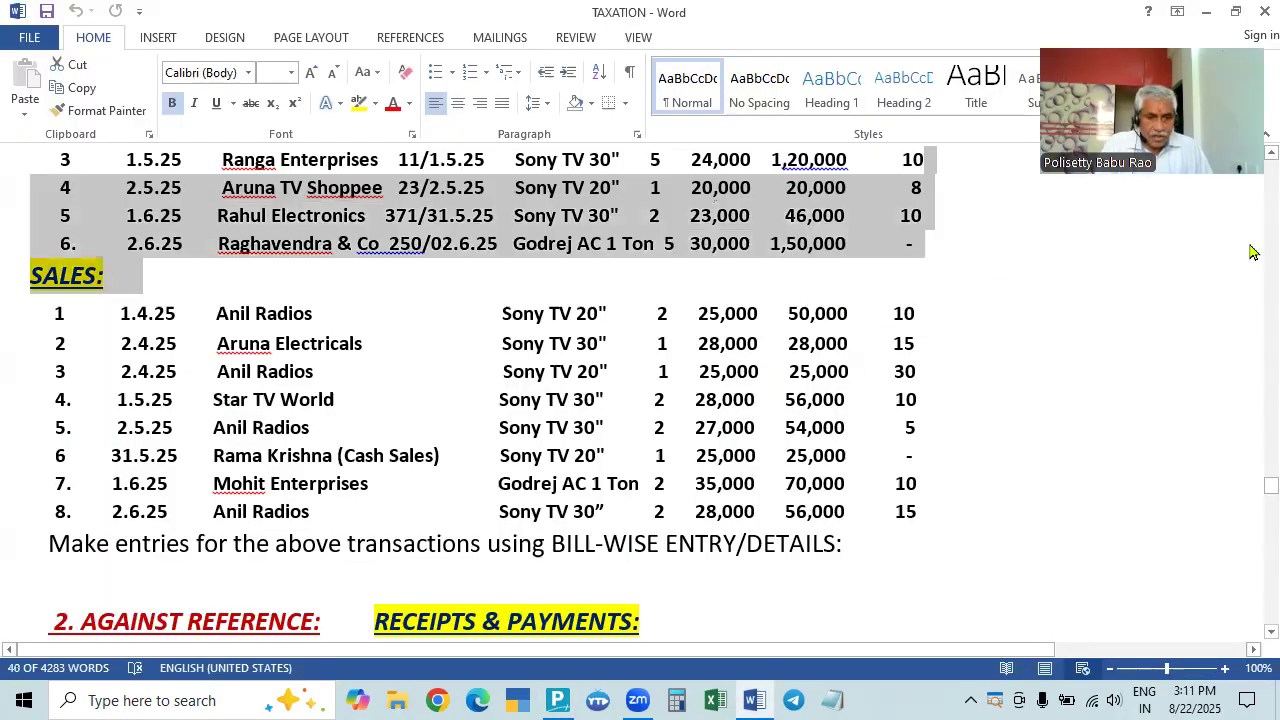
pyautogui.hotkey('alt', 'Tab')
pyautogui.write('Star')
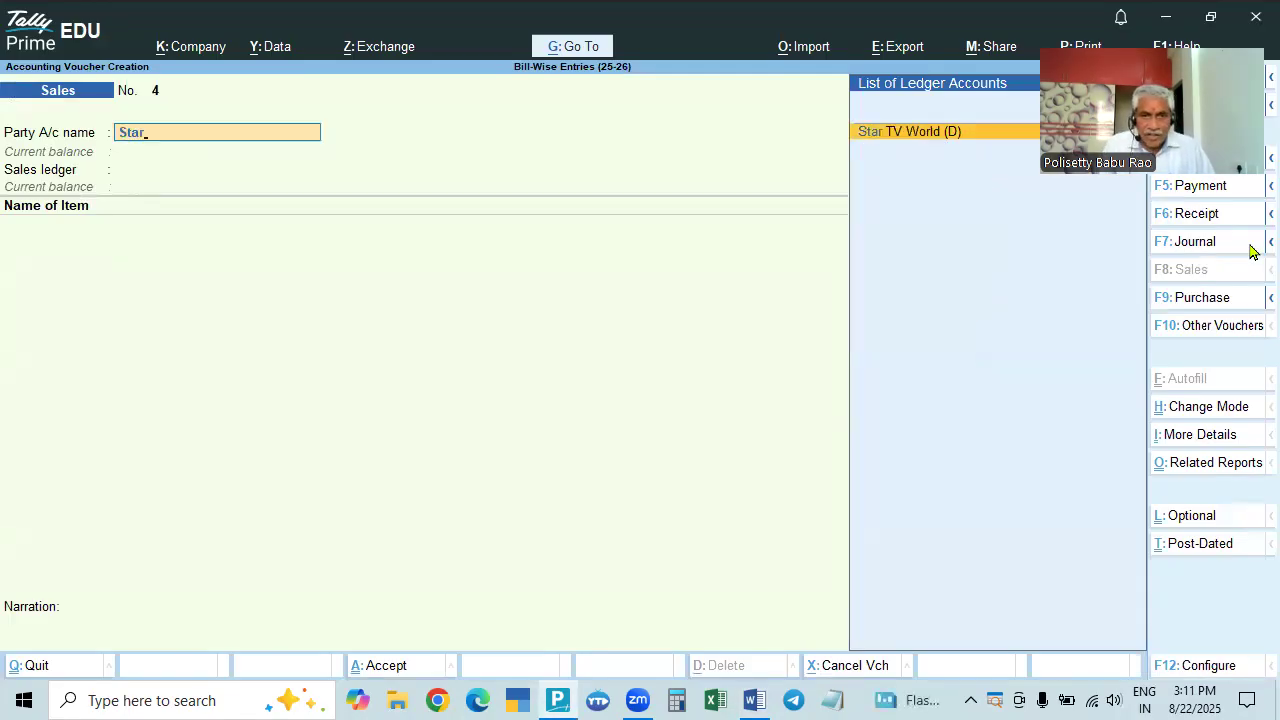
pyautogui.press('Return')
pyautogui.hotkey('ctrl', 'a')
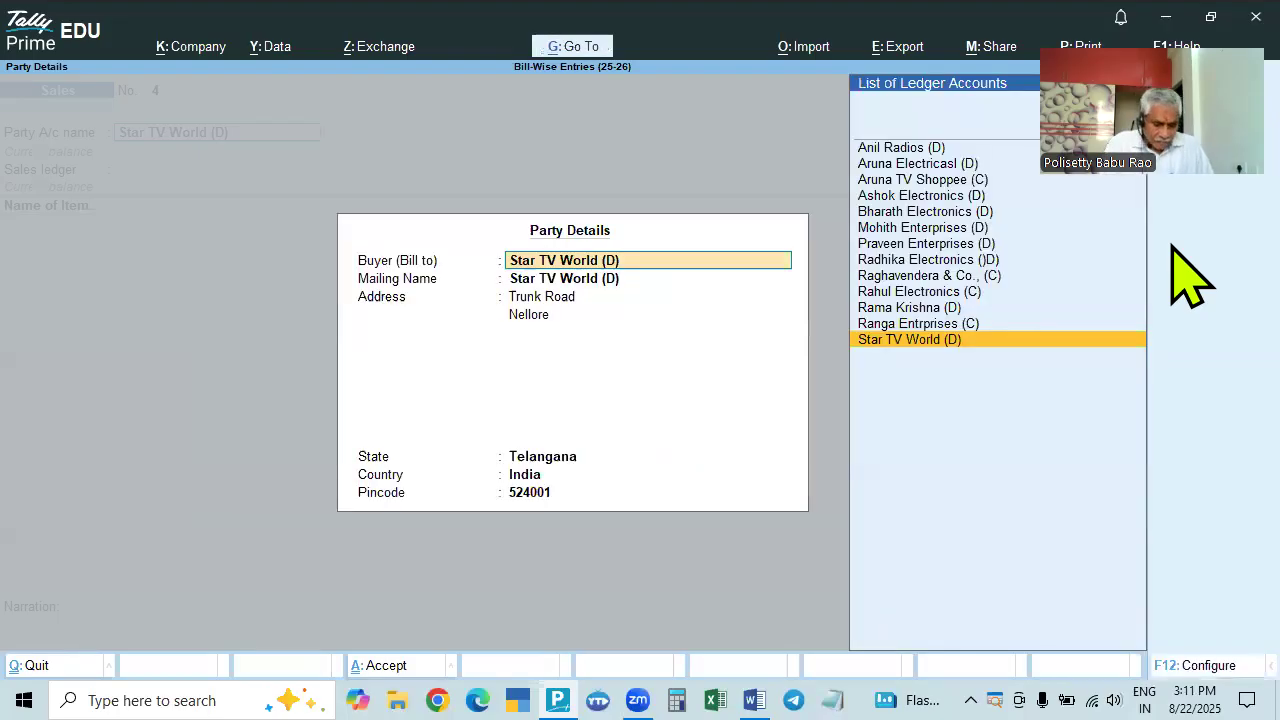
pyautogui.hotkey('alt', 'Tab')
pyautogui.hotkey('alt', 'Tab')
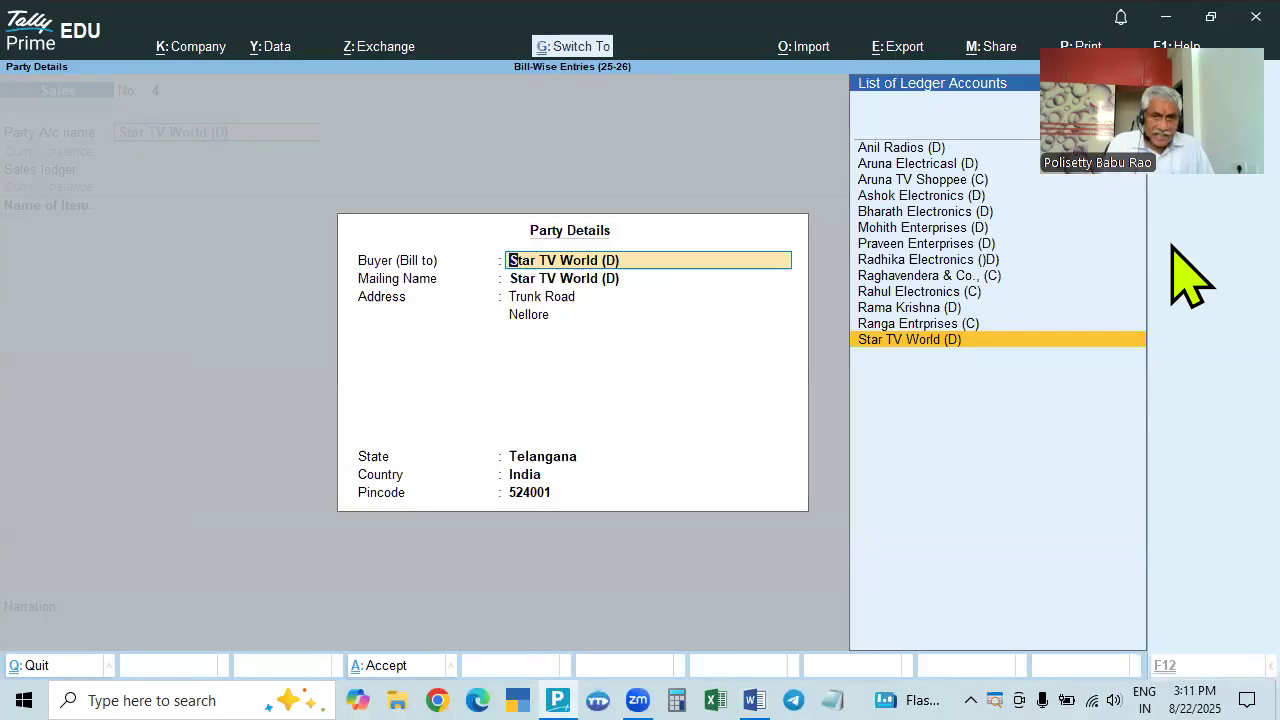
pyautogui.hotkey('ctrl', 'a')
pyautogui.press('Return')
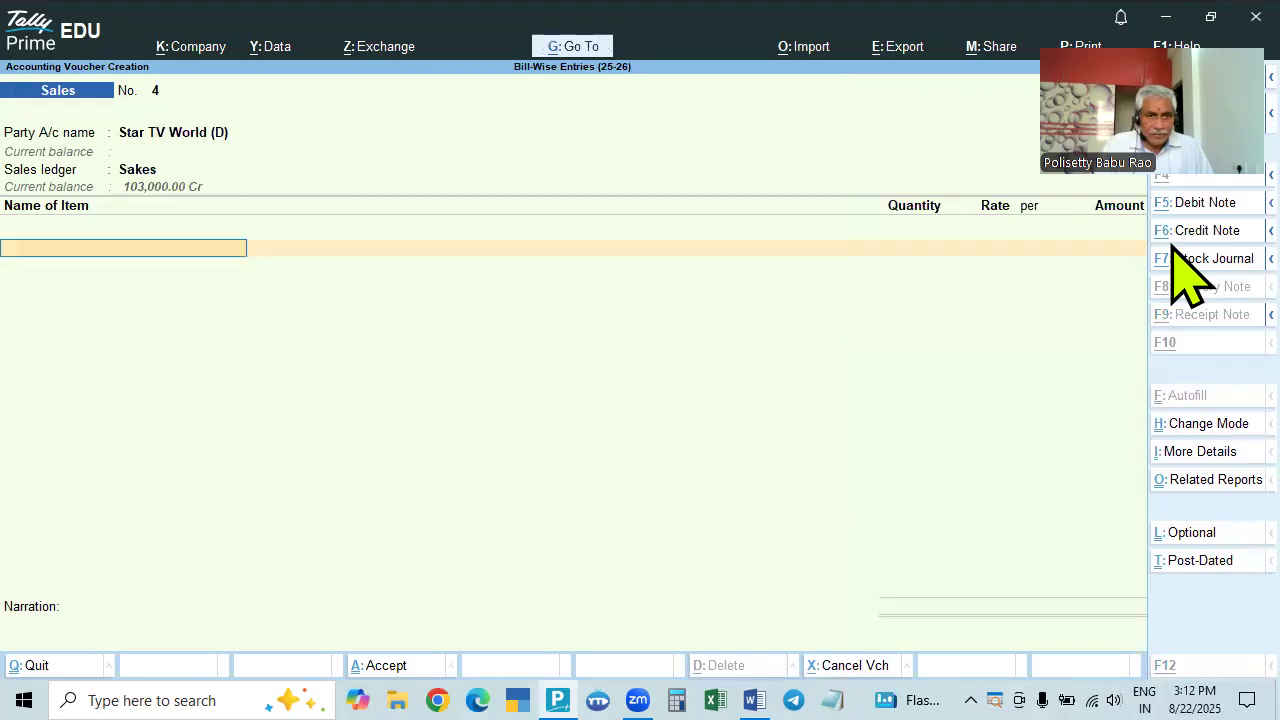
# Check the fourth sale's item in Word and add Sony TV 30" with a quantity of 2 to the voucher
pyautogui.hotkey('alt', 'Tab')
pyautogui.keyDown('shift'); pyautogui.click(322, 406); pyautogui.keyUp('shift')
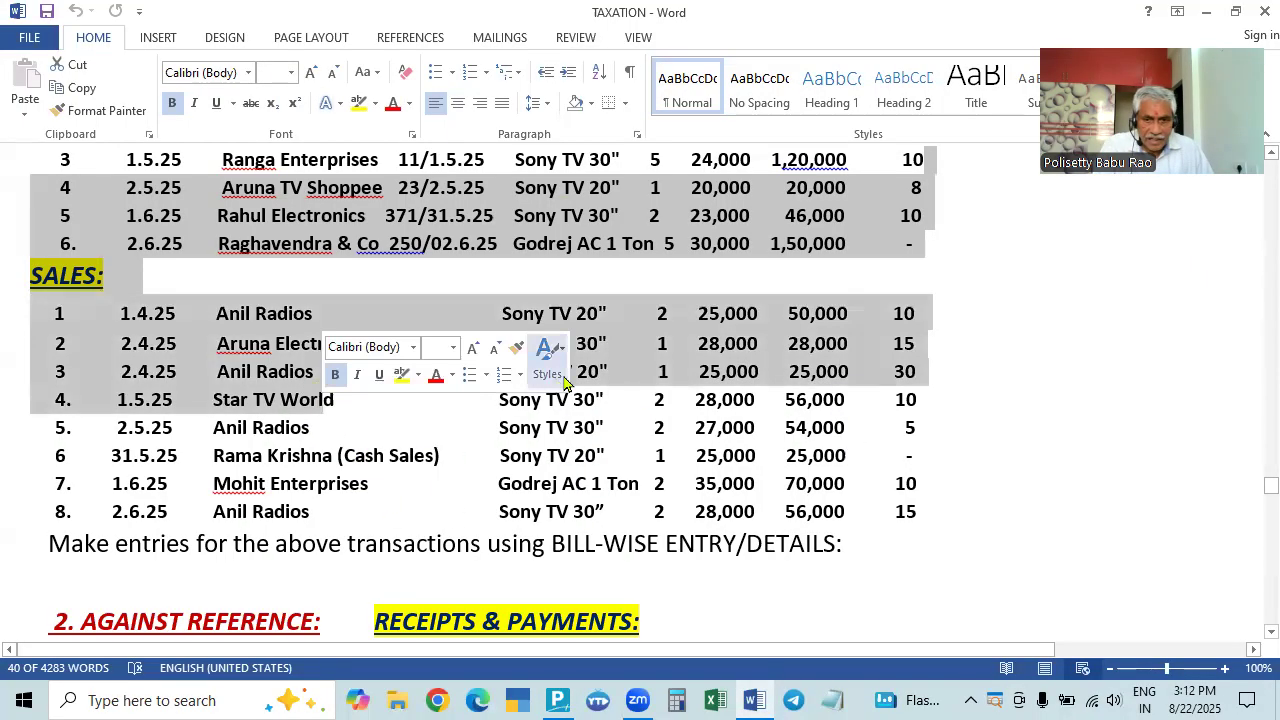
pyautogui.keyDown('shift'); pyautogui.click(1128, 369); pyautogui.keyUp('shift')
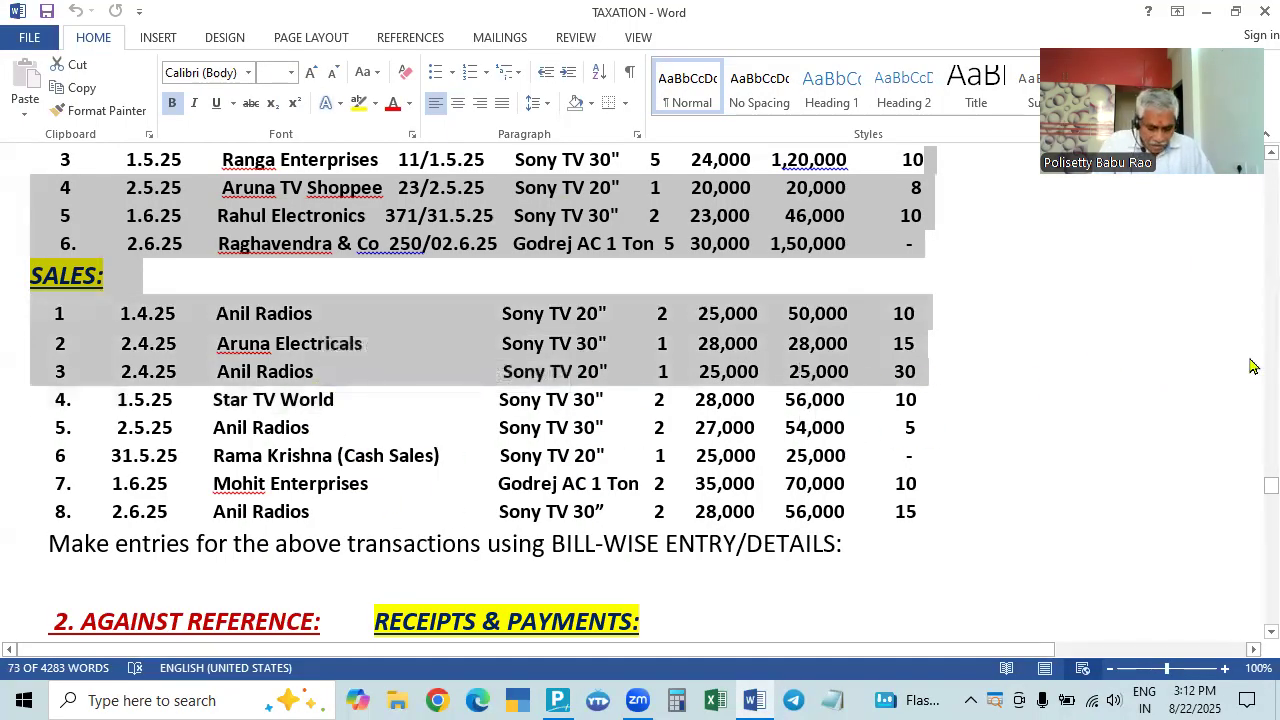
pyautogui.hotkey('alt', 'Tab')
pyautogui.write('So')
pyautogui.press('Down')
pyautogui.press('Return')
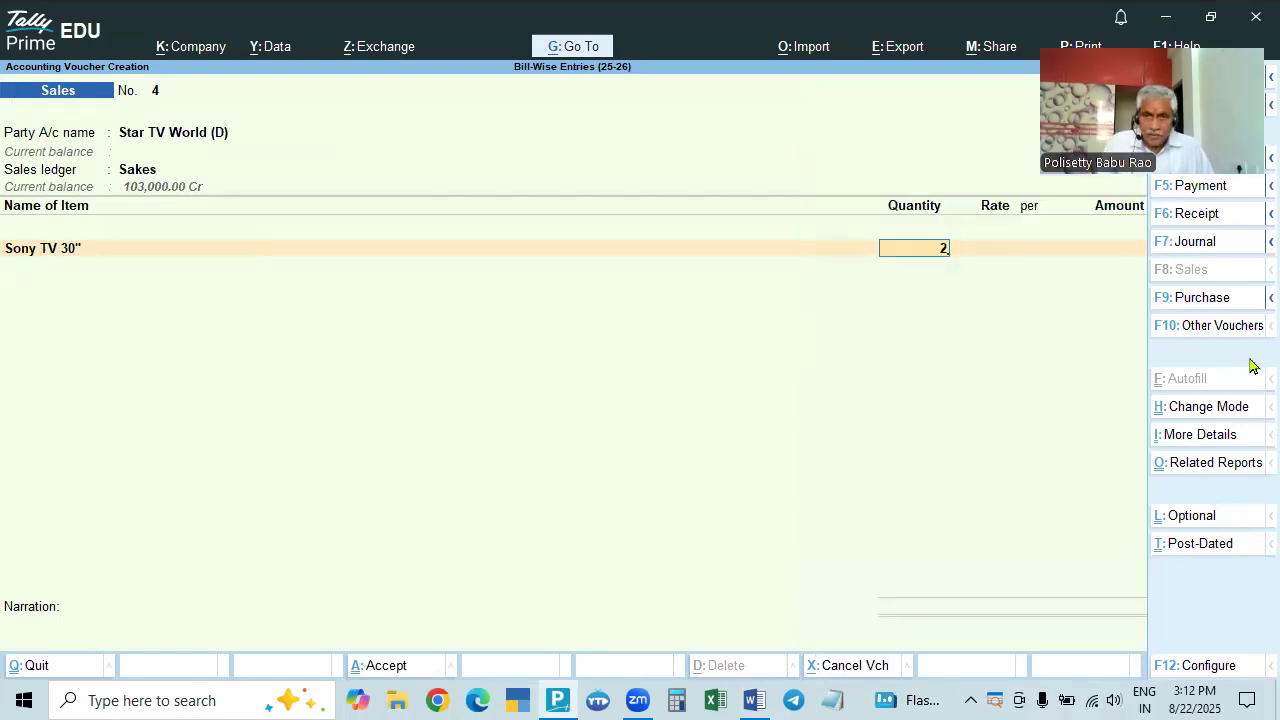
pyautogui.write('2')
pyautogui.press('Return')
# Check the fourth sale's rate in Word, enter the Sony TV 30" rate as 28,000, and end the item list
pyautogui.hotkey('alt', 'Tab')
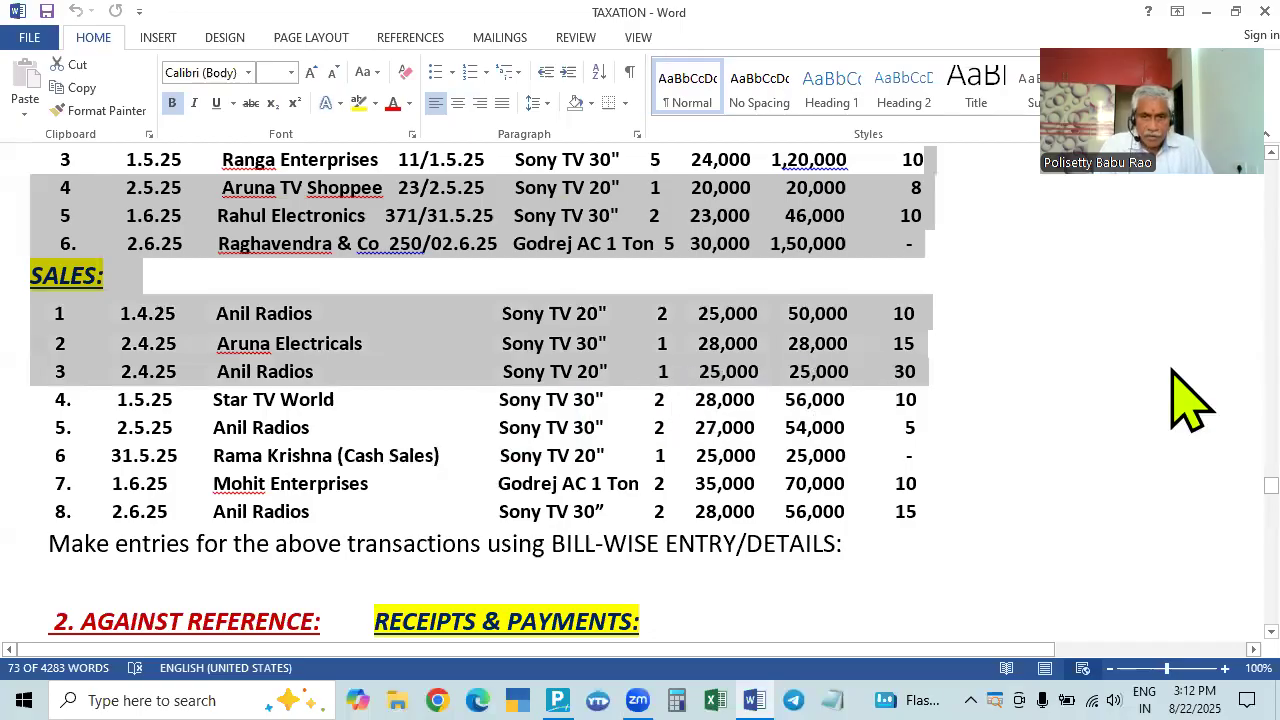
pyautogui.hotkey('alt', 'Tab')
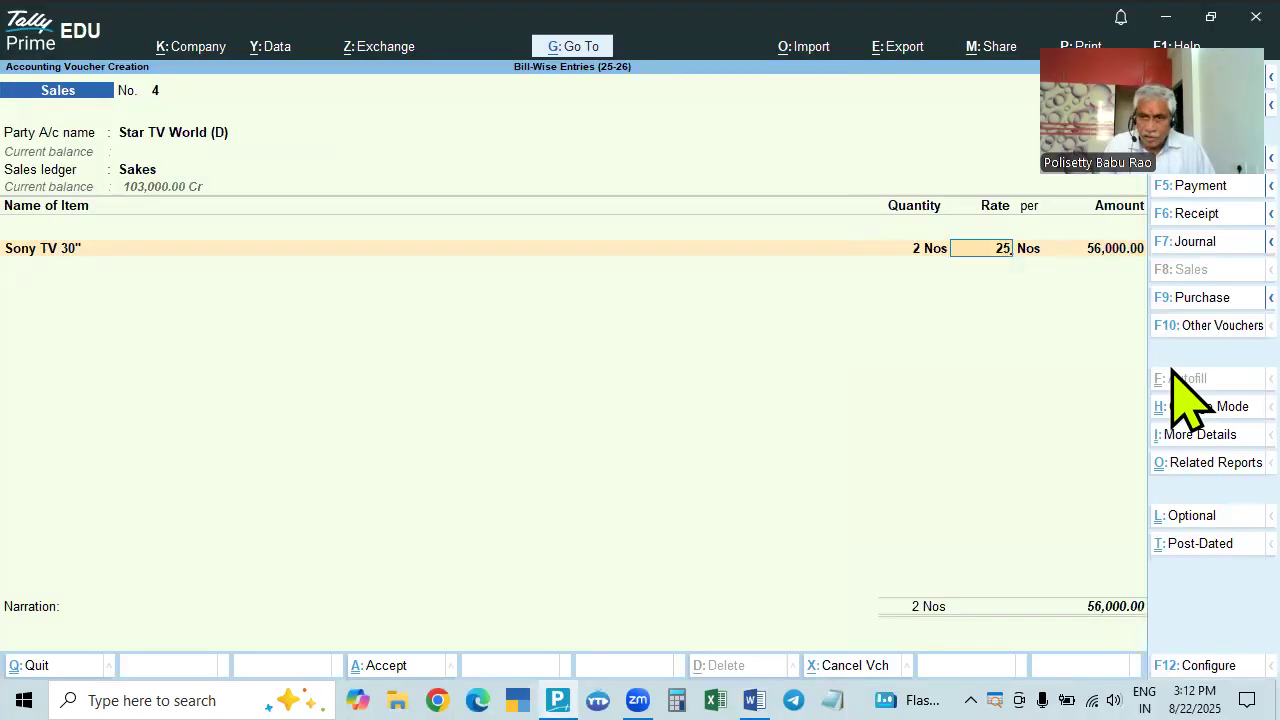
pyautogui.press('Return')
pyautogui.press('Return')
pyautogui.press('Return')
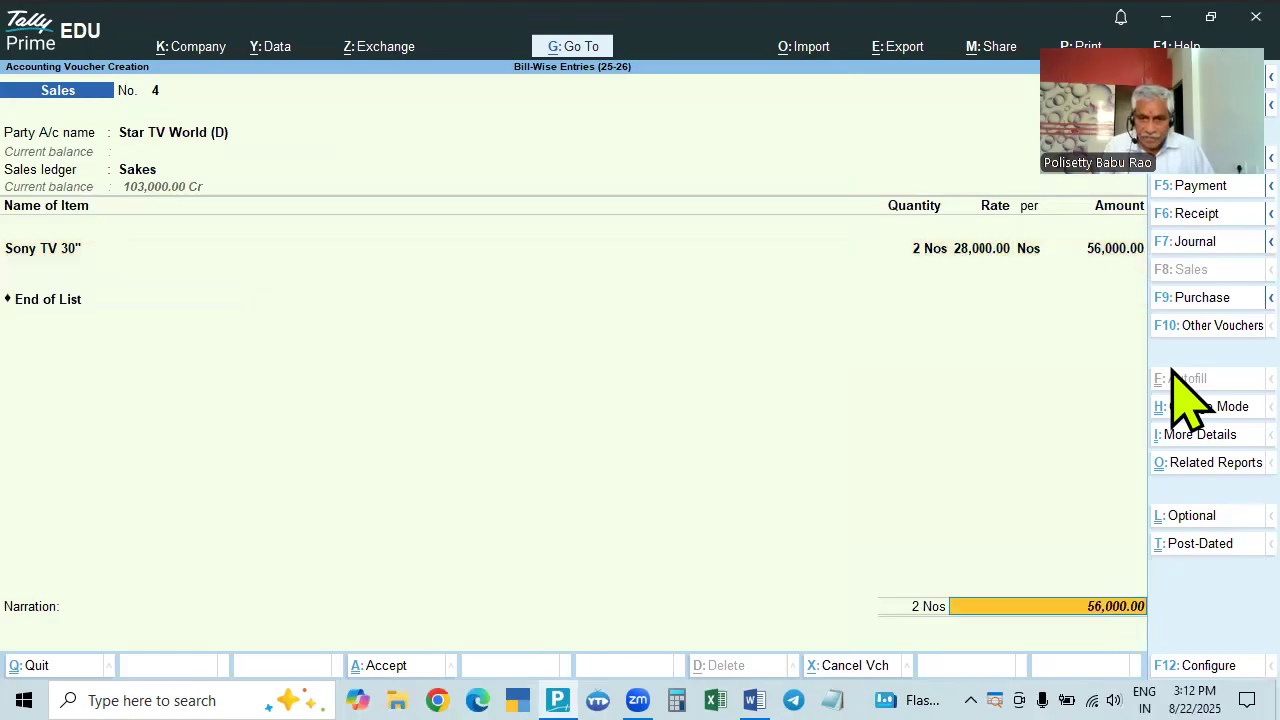
# Allocate the Star TV World (D) sale as a New Ref named 4 without credit days, and accept the voucher
pyautogui.press('Return')
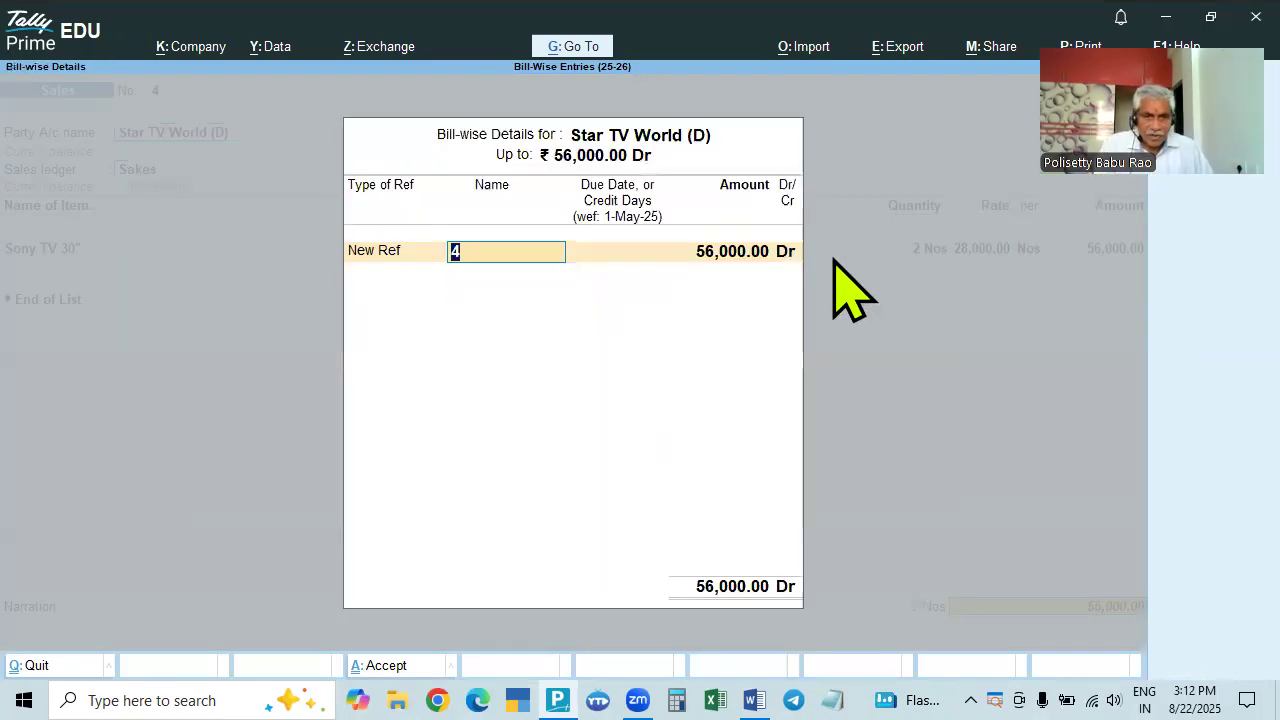
pyautogui.press('Return')
pyautogui.press('Return')
pyautogui.press('Return')
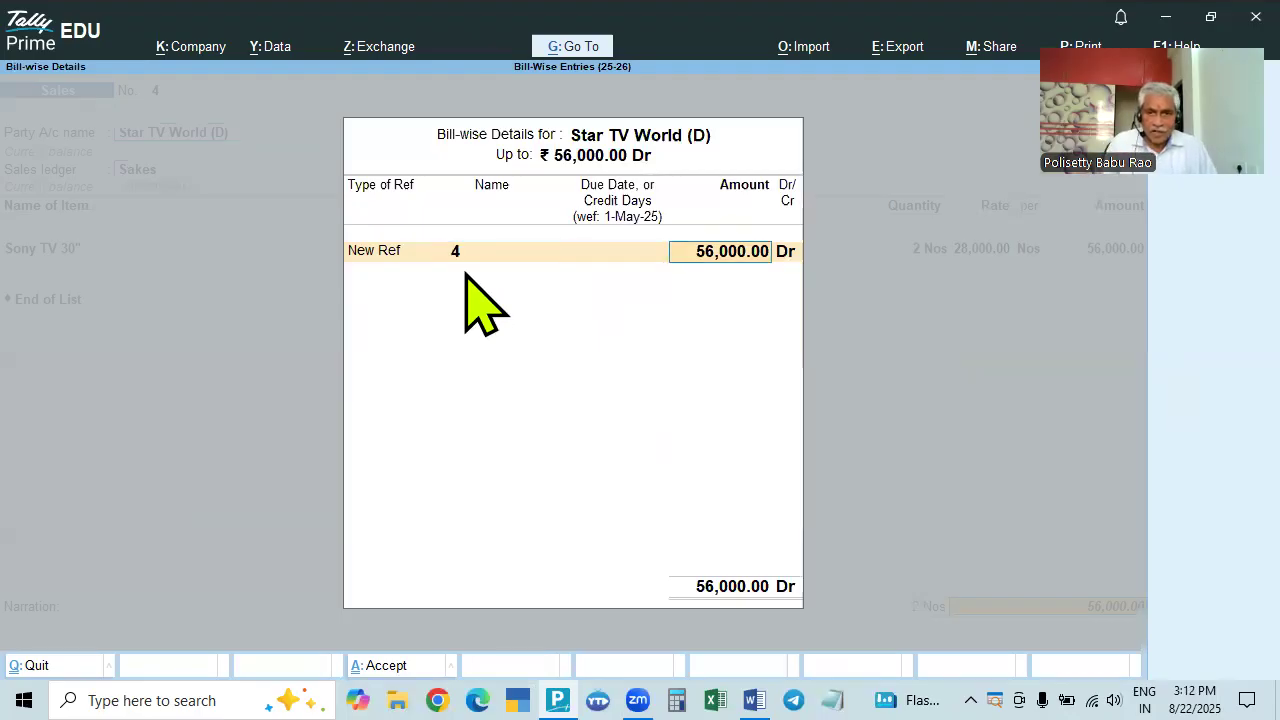
pyautogui.press('Return')
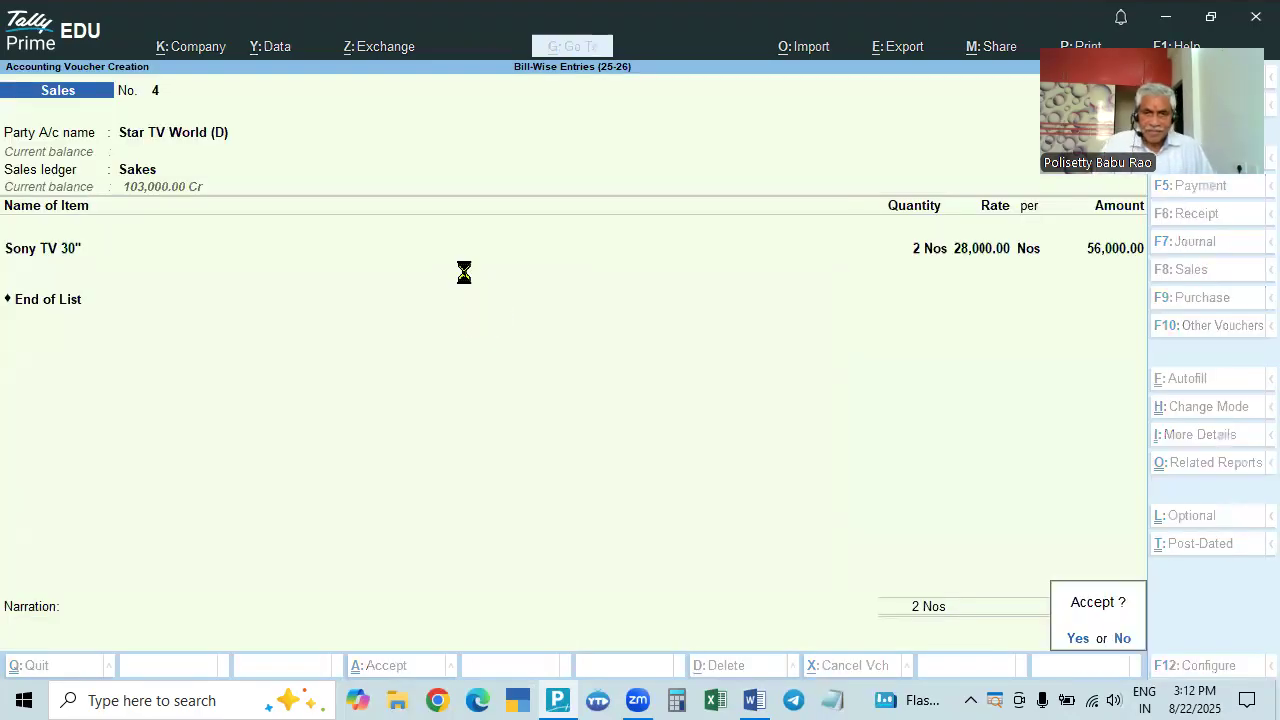
pyautogui.press('Return')
# Check the fifth sale in the Word list and set the new sales voucher's date to 2-May-25
pyautogui.hotkey('alt', 'Tab')
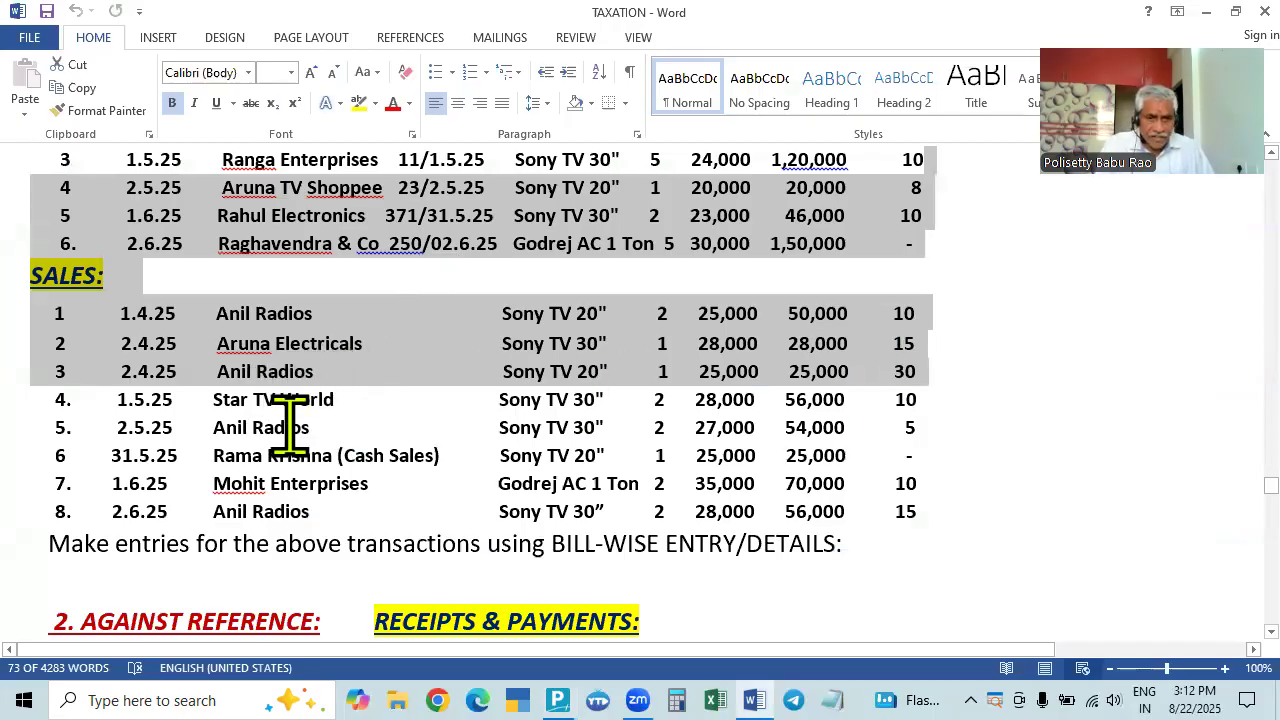
pyautogui.keyDown('shift'); pyautogui.click(357, 400); pyautogui.keyUp('shift')
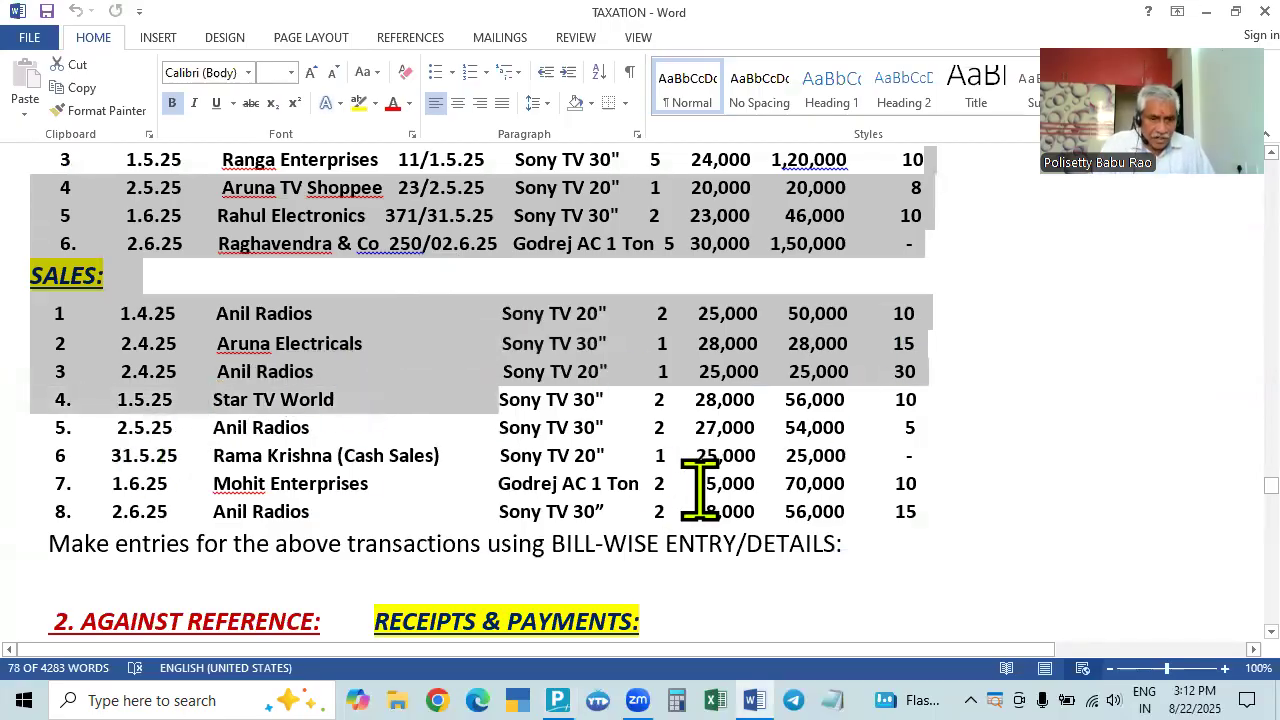
pyautogui.hotkey('alt', 'Tab')
pyautogui.press('F2')
pyautogui.press('Return')
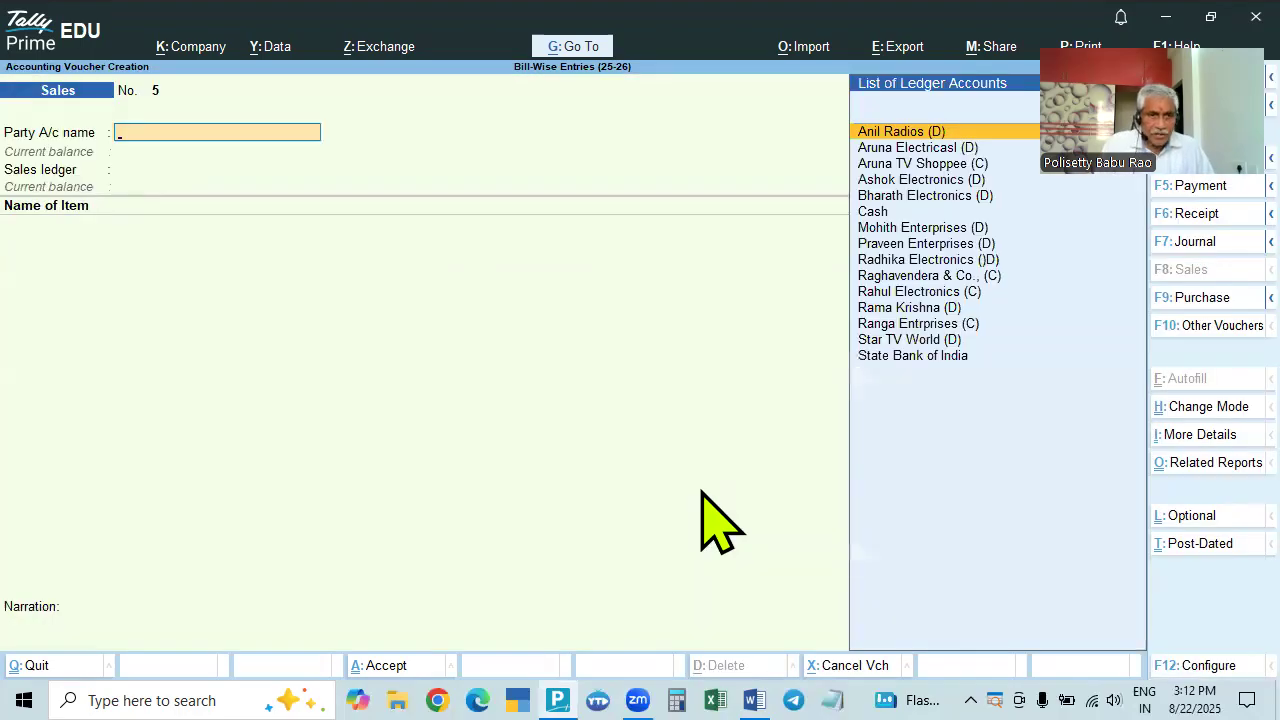
# Choose Anil Radios (D) as the party for the fifth sale, keep its details, and select Sakes as the sales ledger
pyautogui.hotkey('alt', 'Tab')
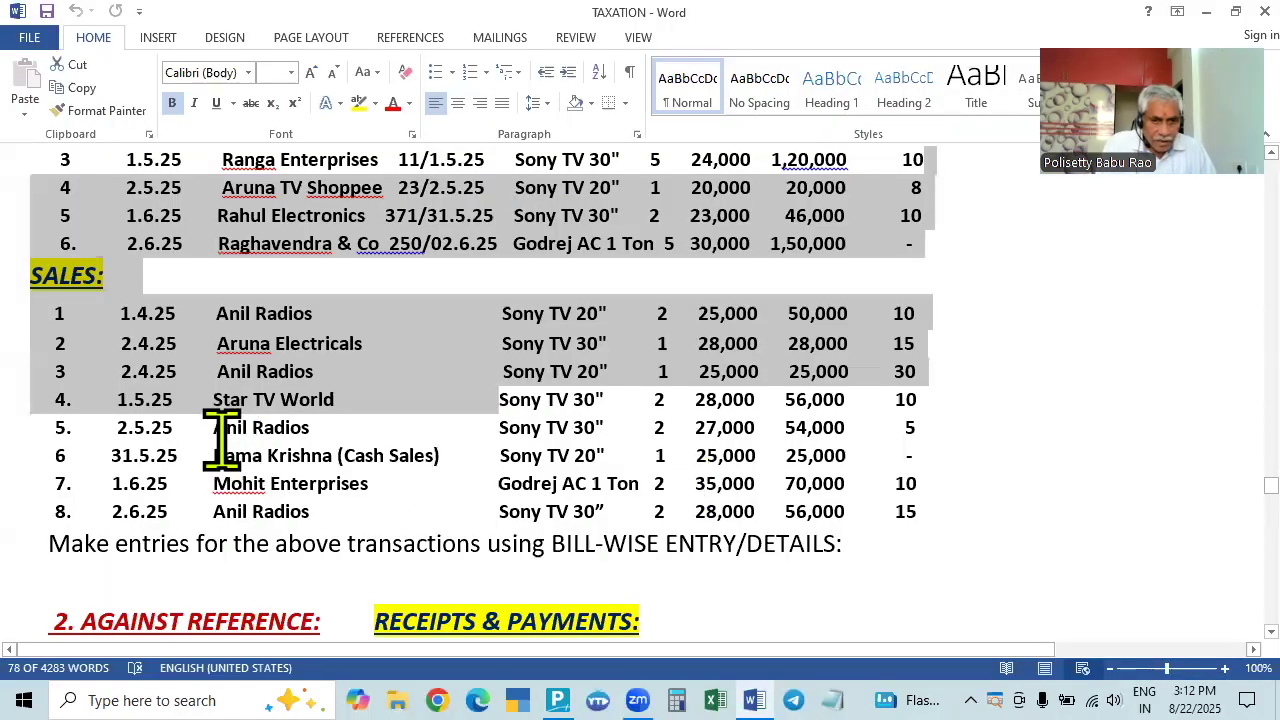
pyautogui.hotkey('alt', 'Tab')
pyautogui.write('Ani')
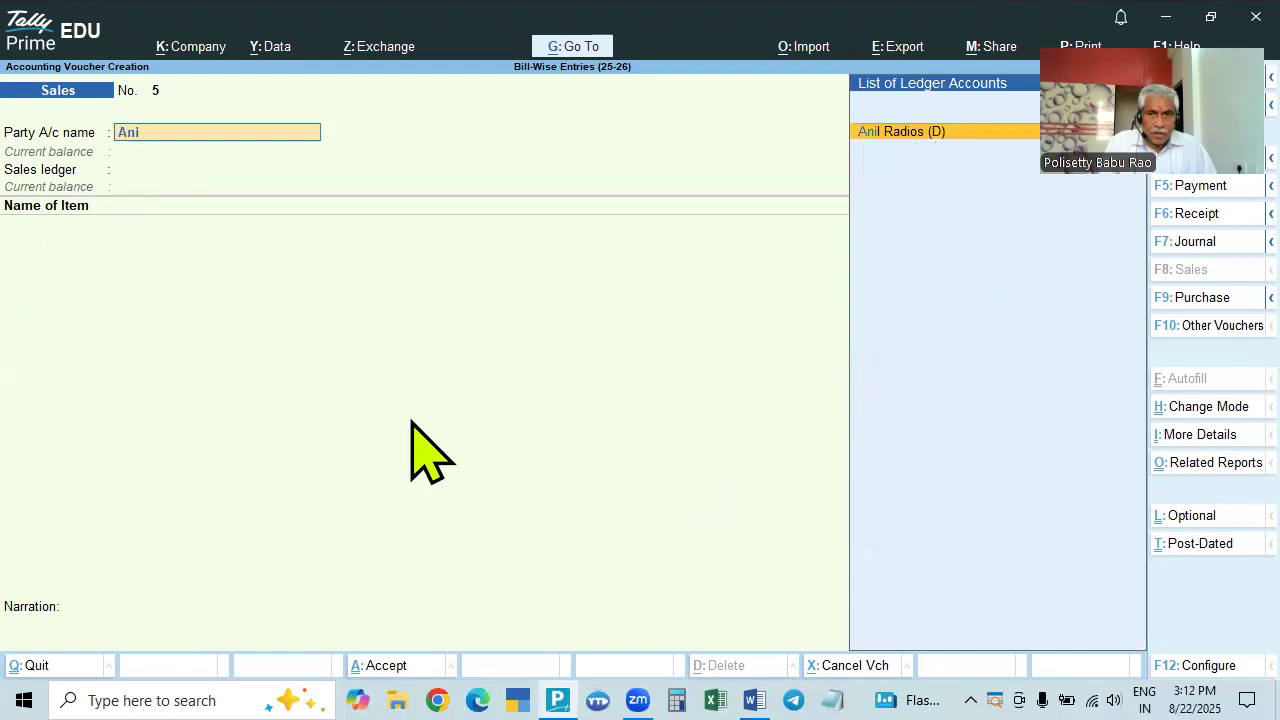
pyautogui.press('Return')
pyautogui.hotkey('ctrl', 'a')
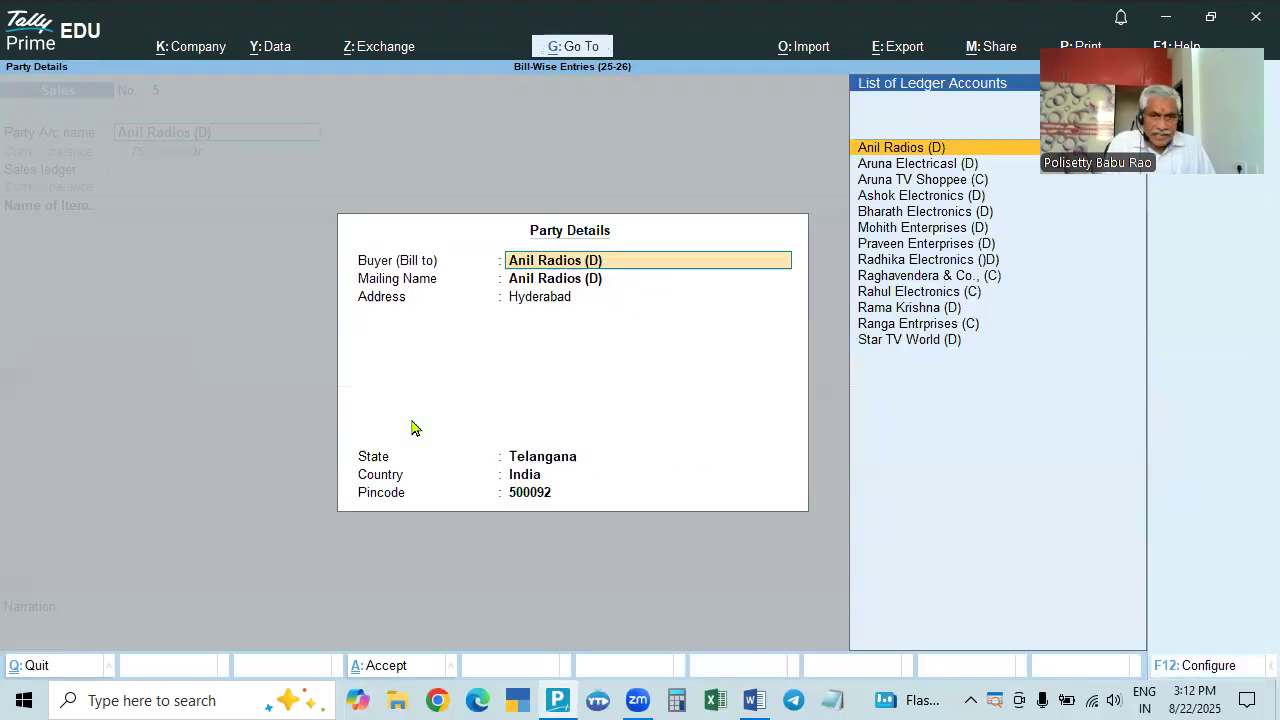
pyautogui.hotkey('ctrl', 'a')
pyautogui.press('Return')
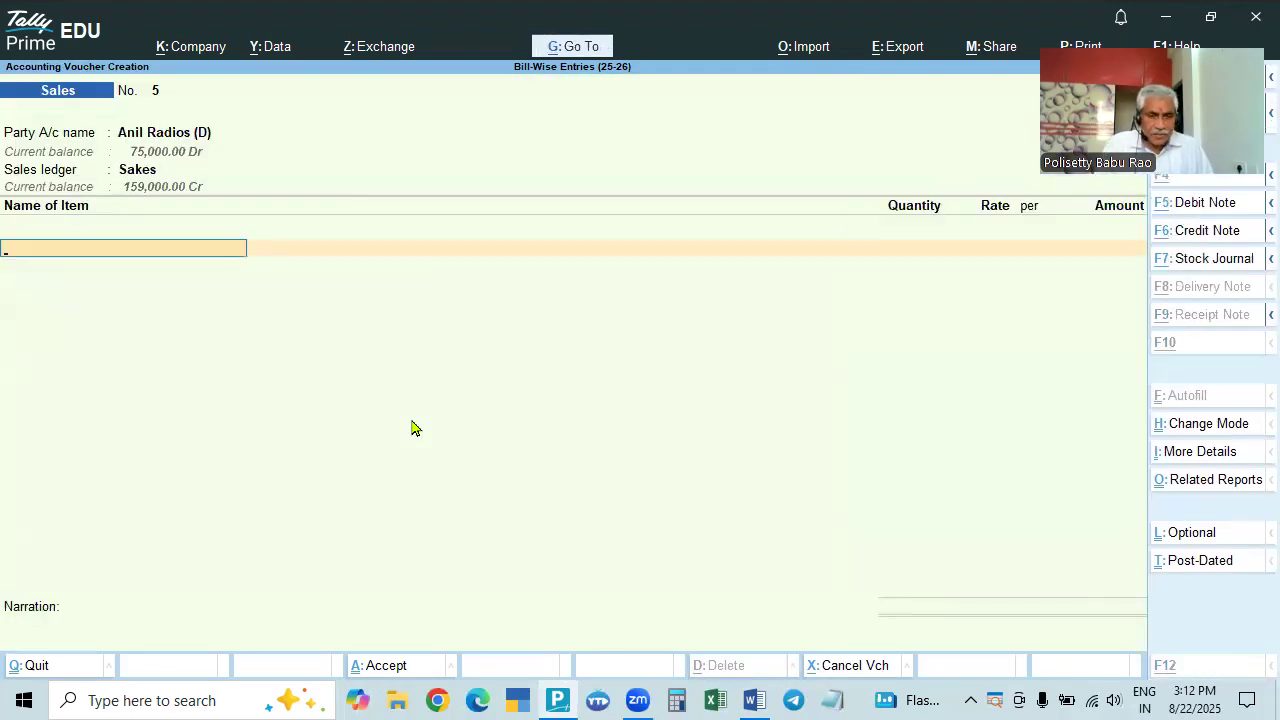
# Check the fifth sale's item in Word and add Sony TV 30" with a quantity of 2
pyautogui.hotkey('alt', 'Tab')
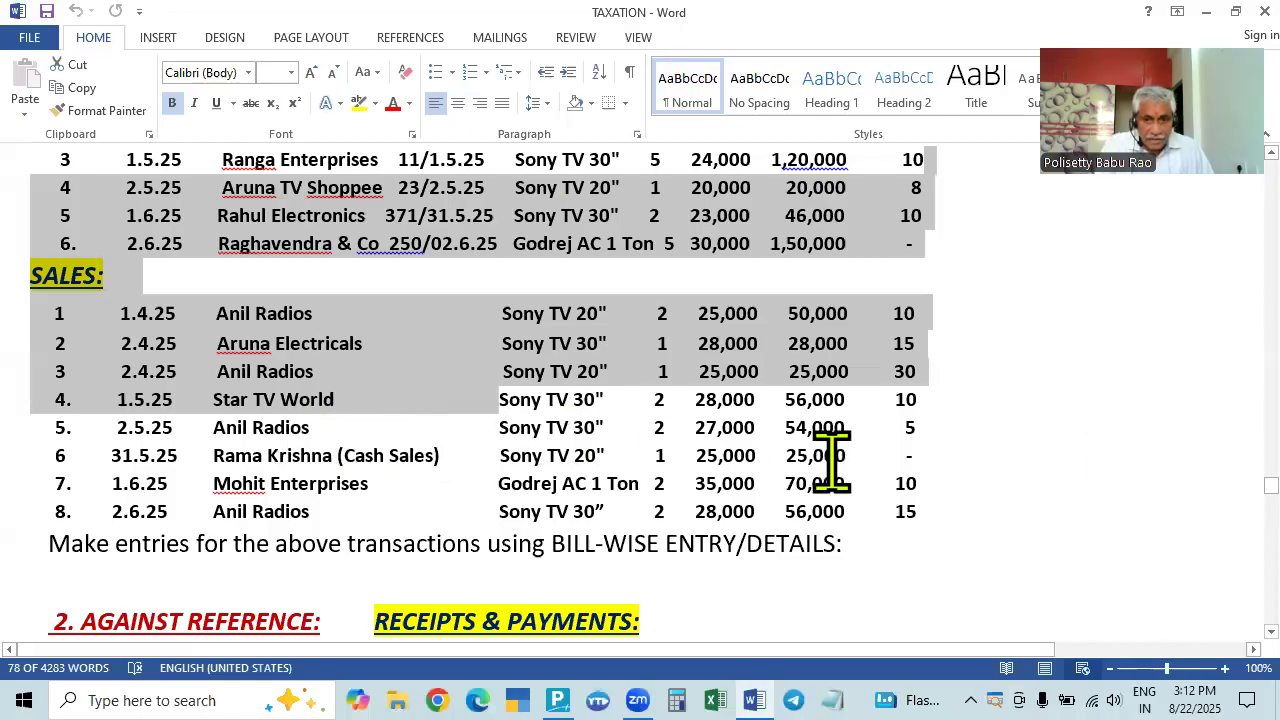
pyautogui.hotkey('alt', 'Tab')
pyautogui.write('Son')
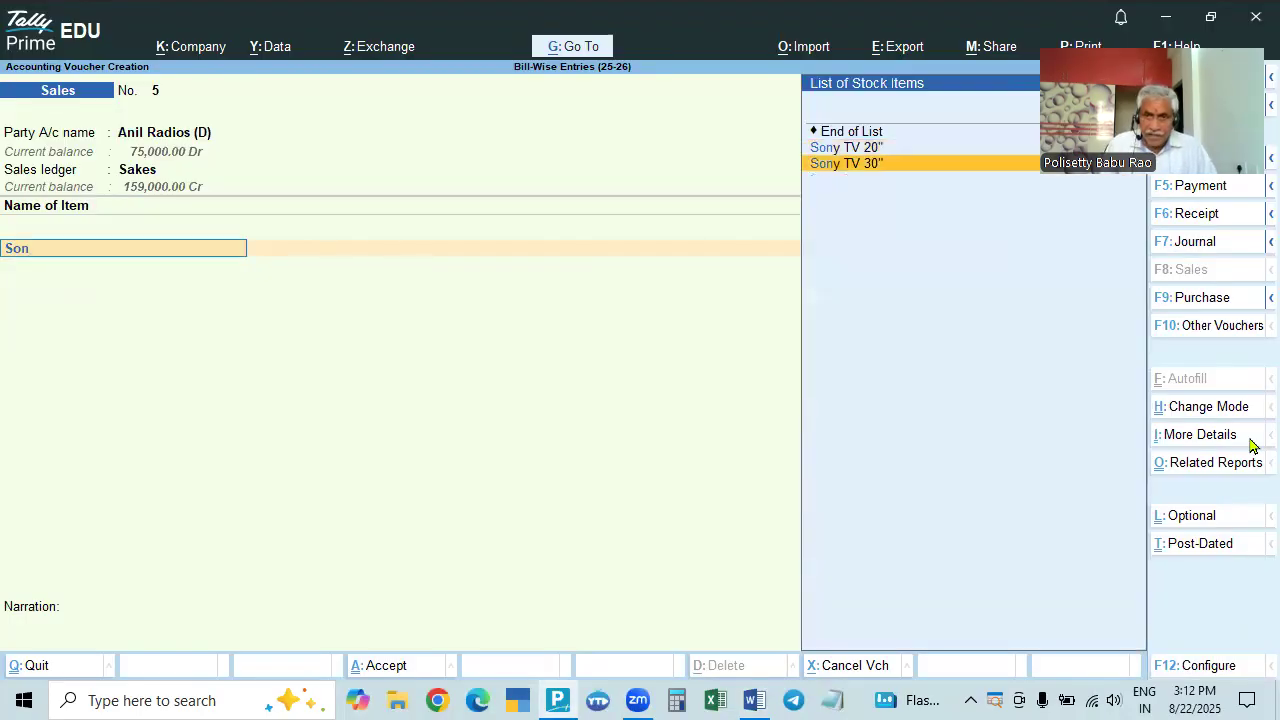
pyautogui.press('Return')
pyautogui.write('2')
pyautogui.press('Return')
# Check the fifth sale's rate in Word, set the Sony TV 30" rate to 27,000, and end the item list
pyautogui.hotkey('alt', 'Tab')
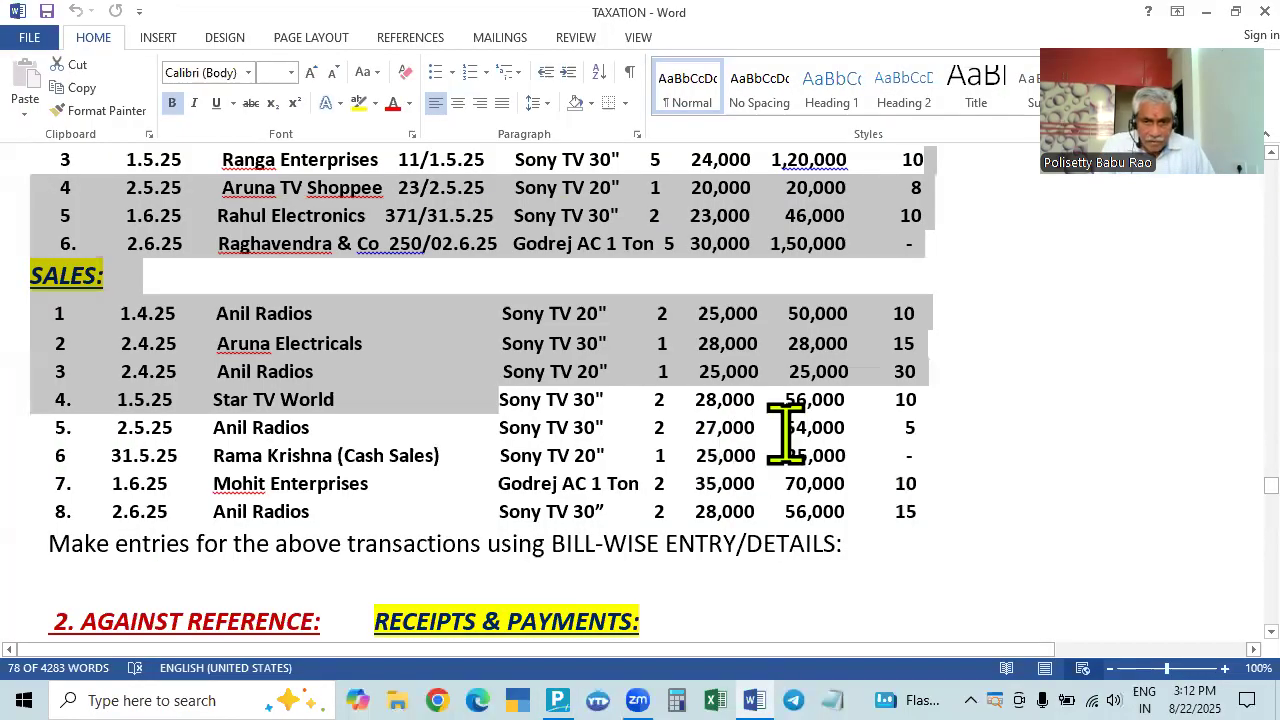
pyautogui.keyDown('shift'); pyautogui.click(694, 429); pyautogui.keyUp('shift')
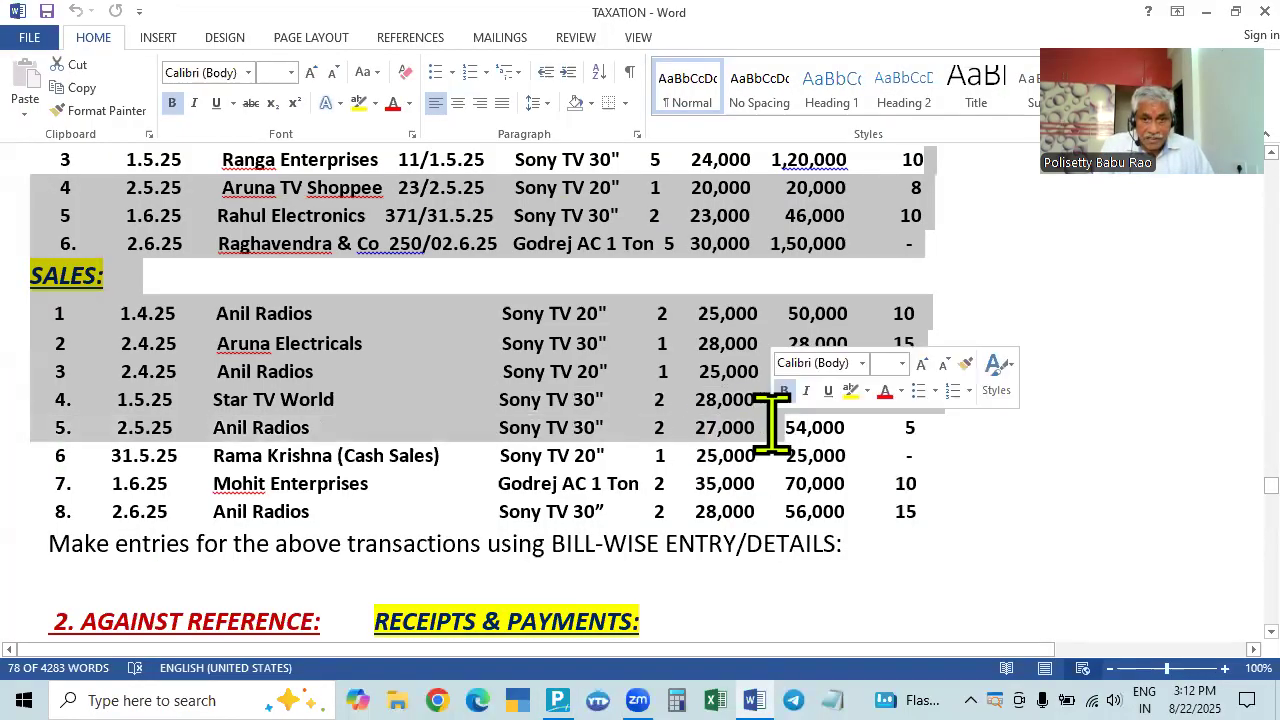
pyautogui.hotkey('alt', 'Tab')
pyautogui.write('2')
pyautogui.press('Return')
pyautogui.press('Return')
pyautogui.press('Return')
pyautogui.press('Return')
# Allocate the 54,000 Anil Radios (D) sale as a New Ref with the suggested name, and accept the voucher
pyautogui.press('Return')
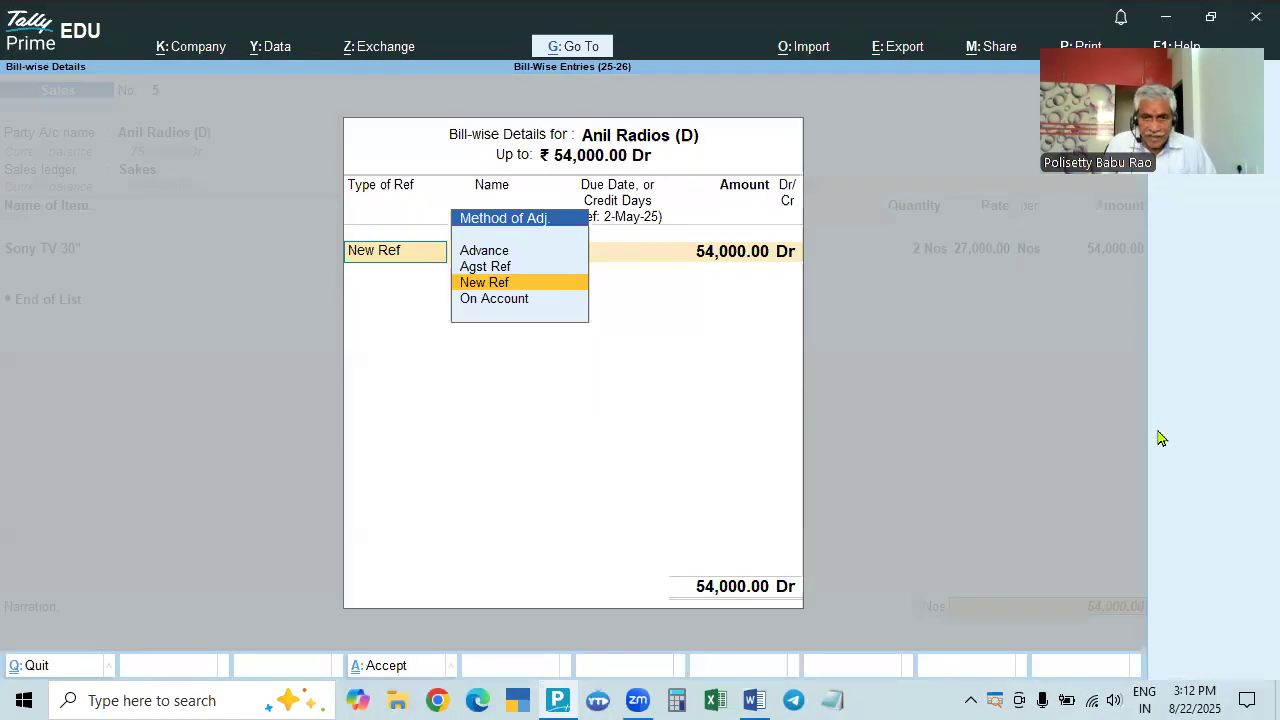
pyautogui.press('Return')
pyautogui.press('Return')
pyautogui.press('Return')
pyautogui.press('Return')
pyautogui.press('Return')
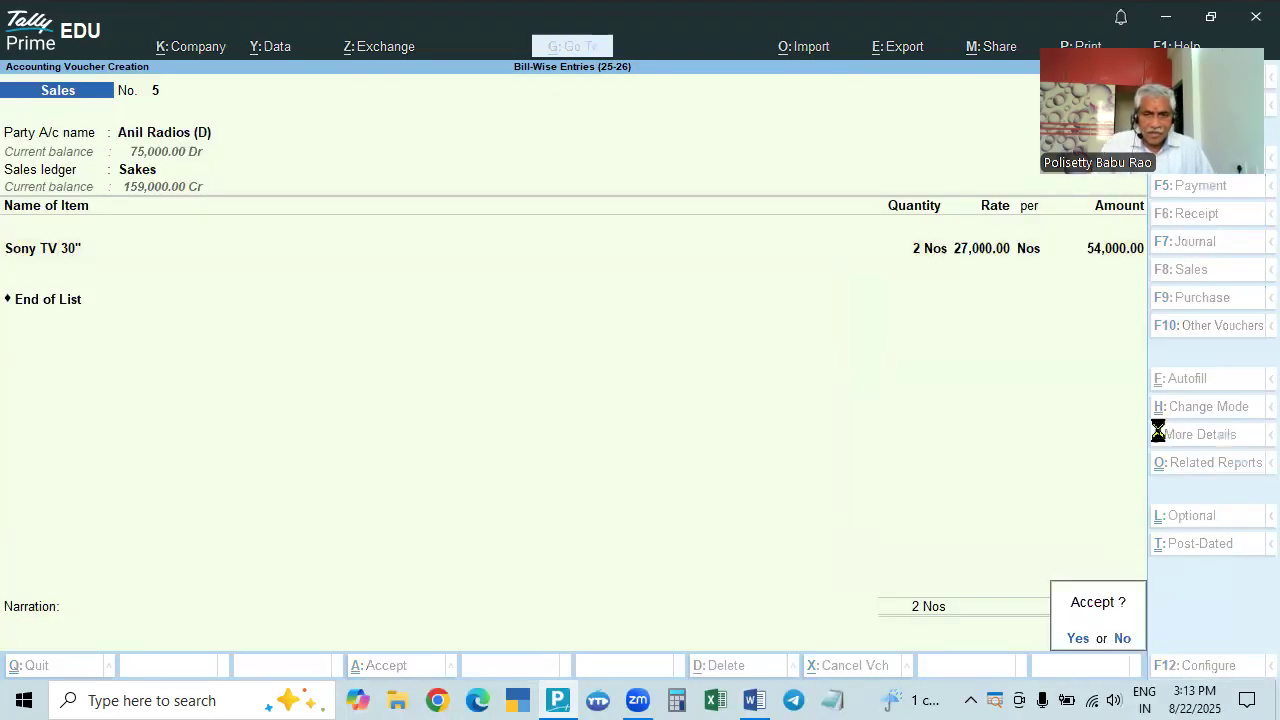
# Check the sixth sale's date in the Word document and set the sales voucher date to 31.5 in TallyPrime
pyautogui.hotkey('alt', 'Tab')
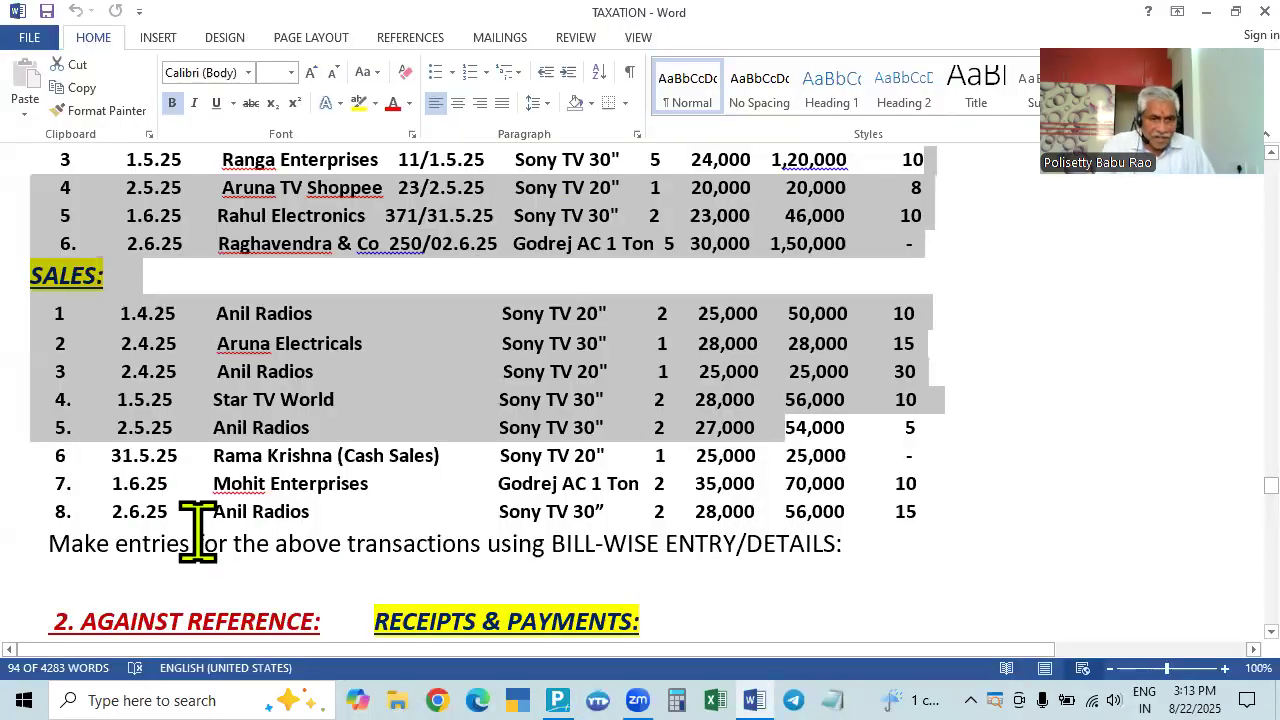
pyautogui.keyDown('shift'); pyautogui.click(98, 458); pyautogui.keyUp('shift')
pyautogui.keyDown('shift'); pyautogui.click(537, 277); pyautogui.keyUp('shift')
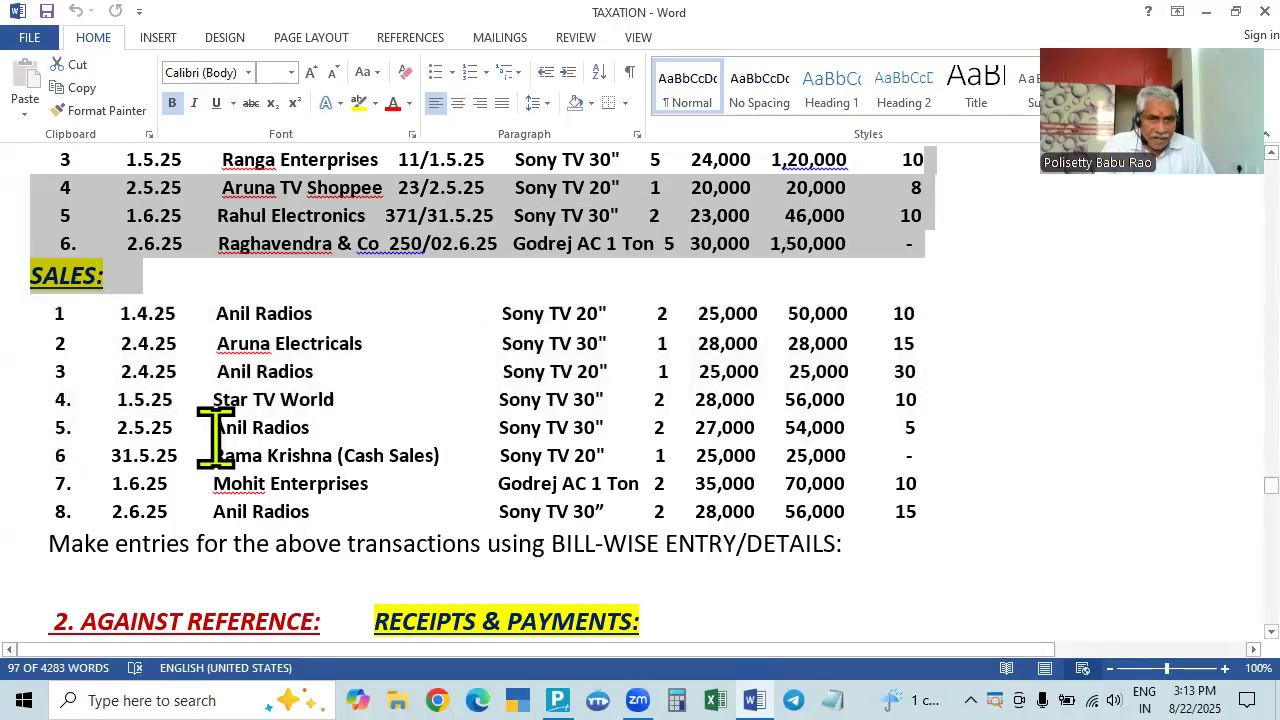
pyautogui.keyDown('shift'); pyautogui.click(96, 464); pyautogui.keyUp('shift')
pyautogui.keyDown('shift'); pyautogui.click(1156, 406); pyautogui.keyUp('shift')
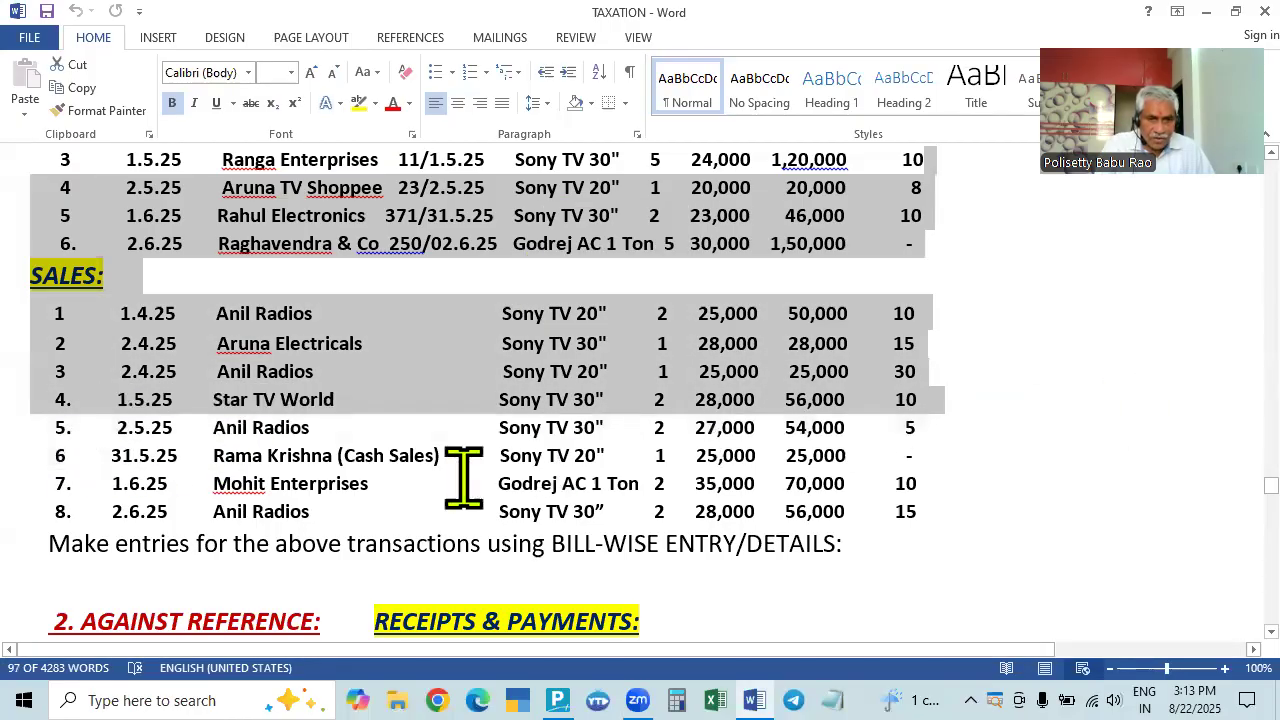
pyautogui.keyDown('shift'); pyautogui.click(380, 458); pyautogui.keyUp('shift')
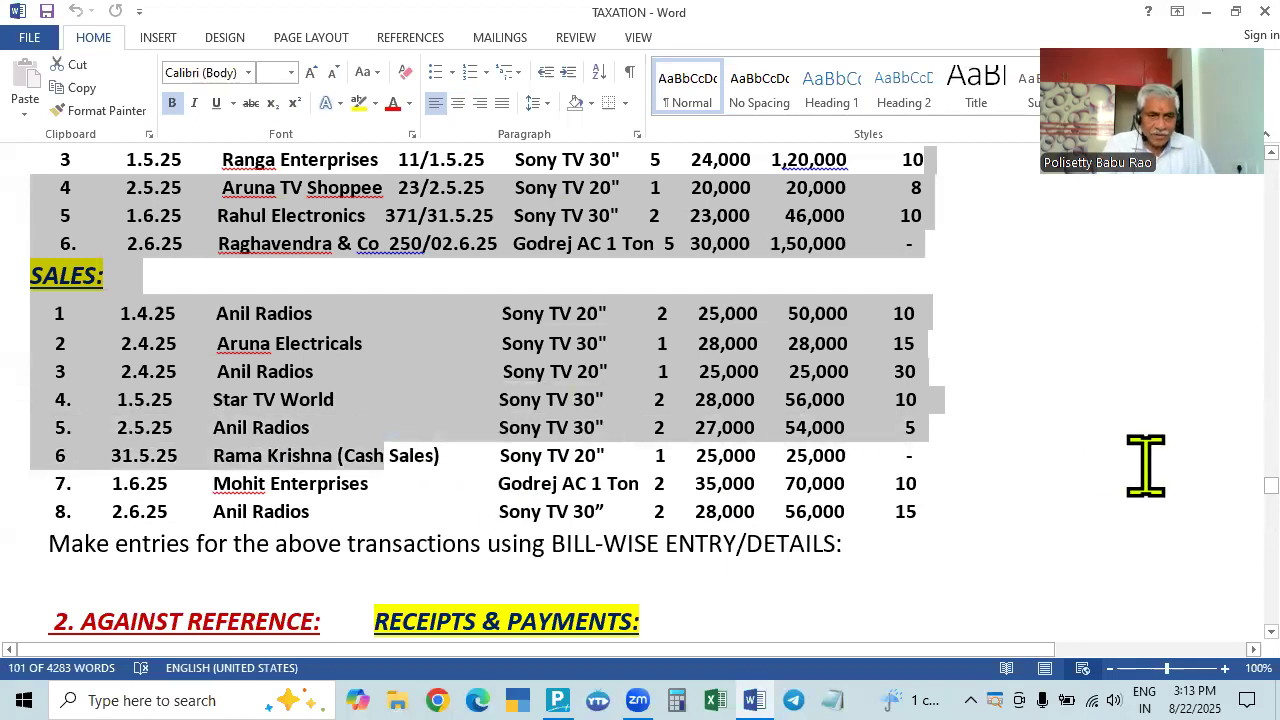
pyautogui.hotkey('alt', 'Tab')
pyautogui.press('F2')
pyautogui.write('31.')
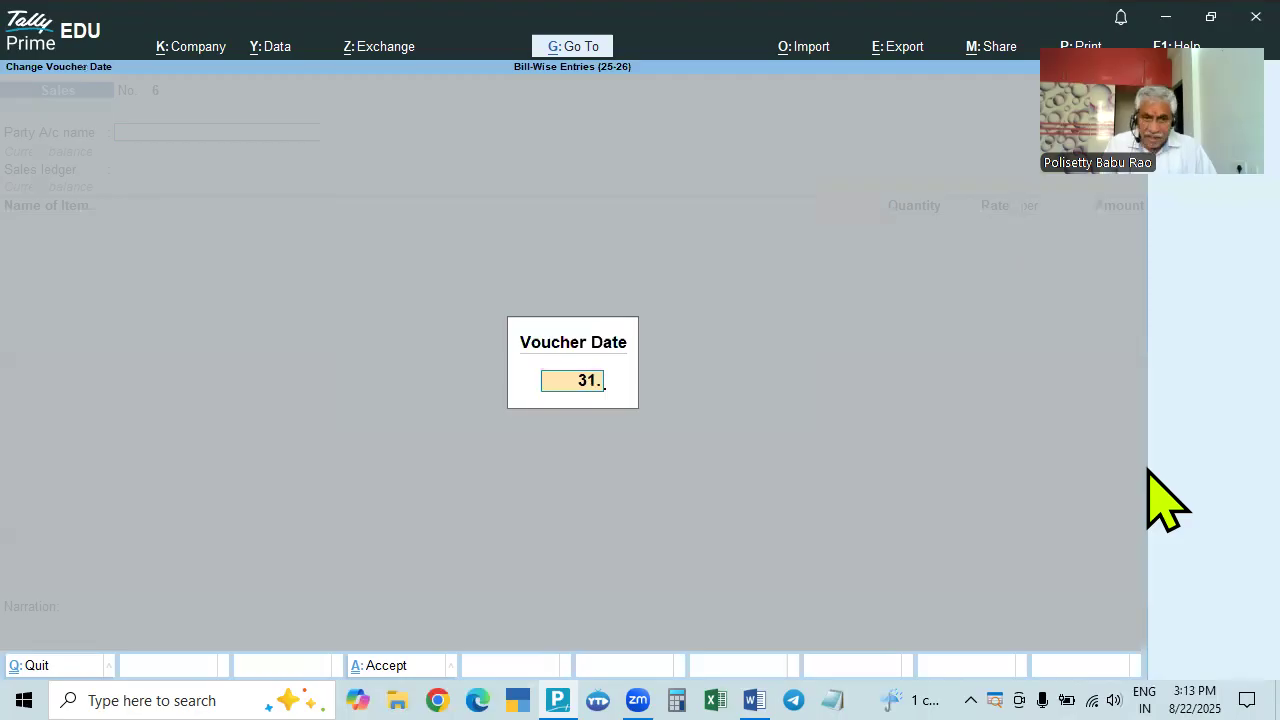
pyautogui.write('5')
pyautogui.press('Return')
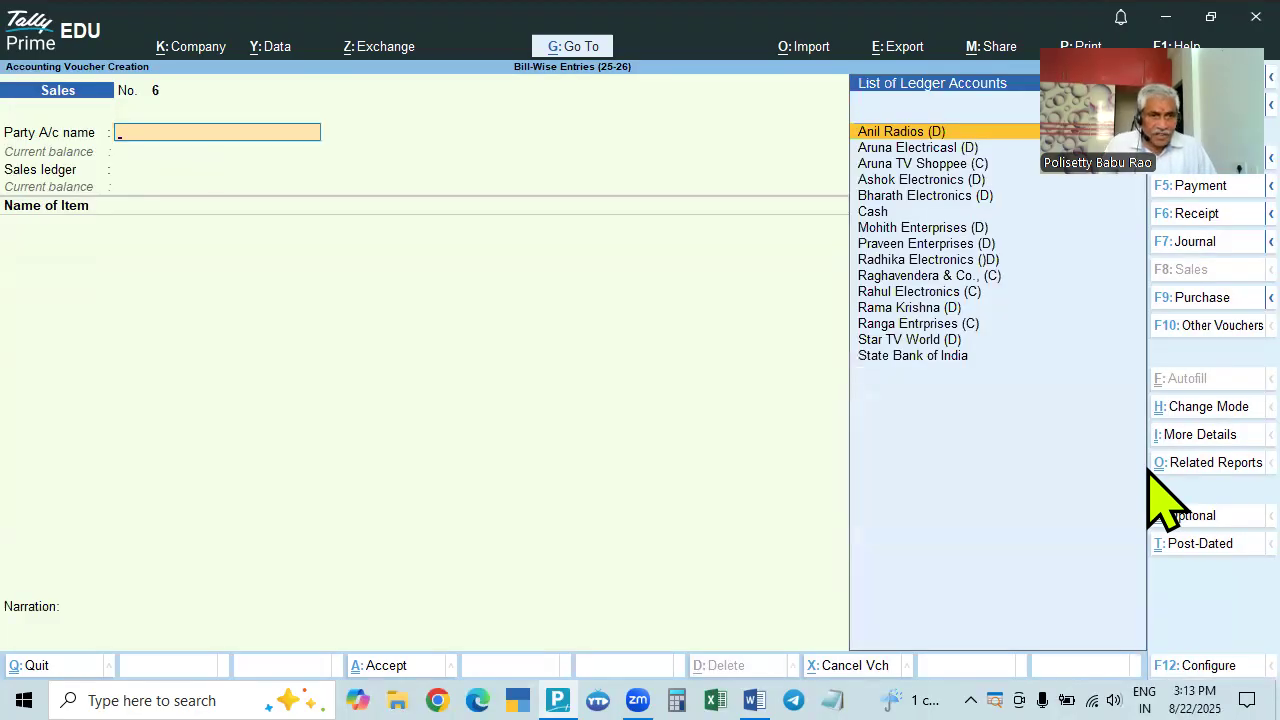
pyautogui.hotkey('alt', 'Tab')
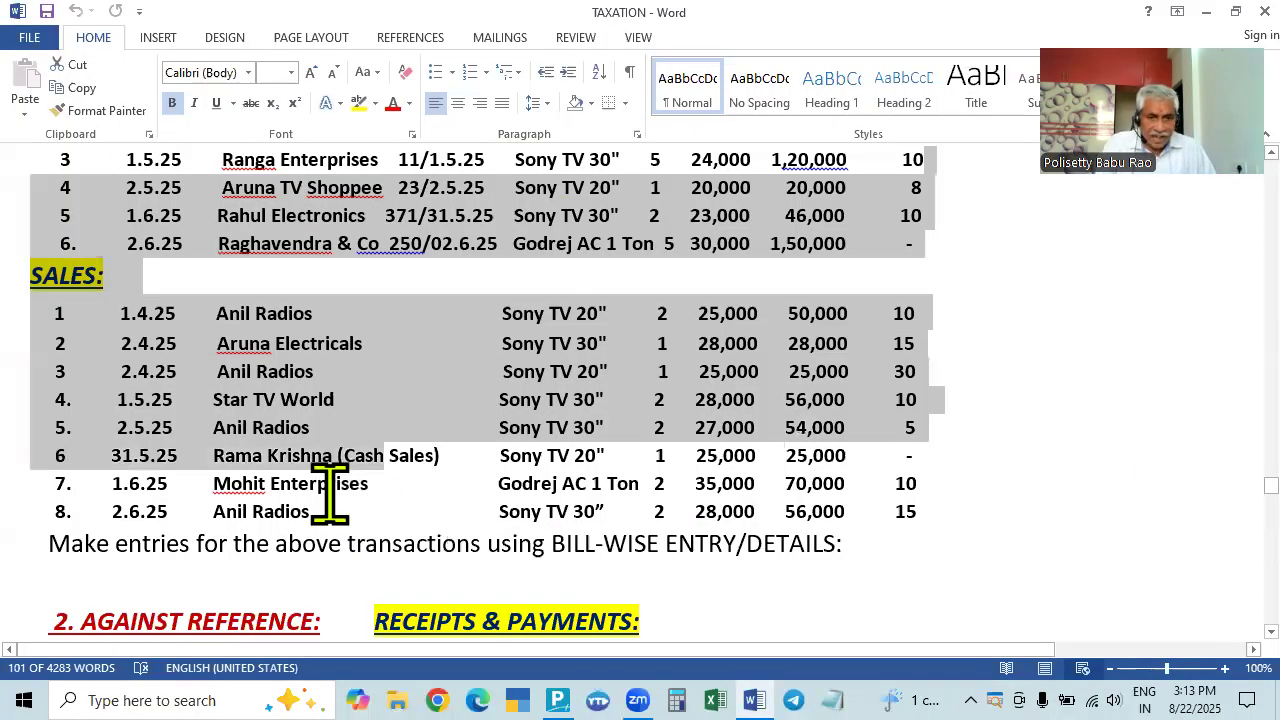
pyautogui.hotkey('alt', 'Tab')
pyautogui.write('R')
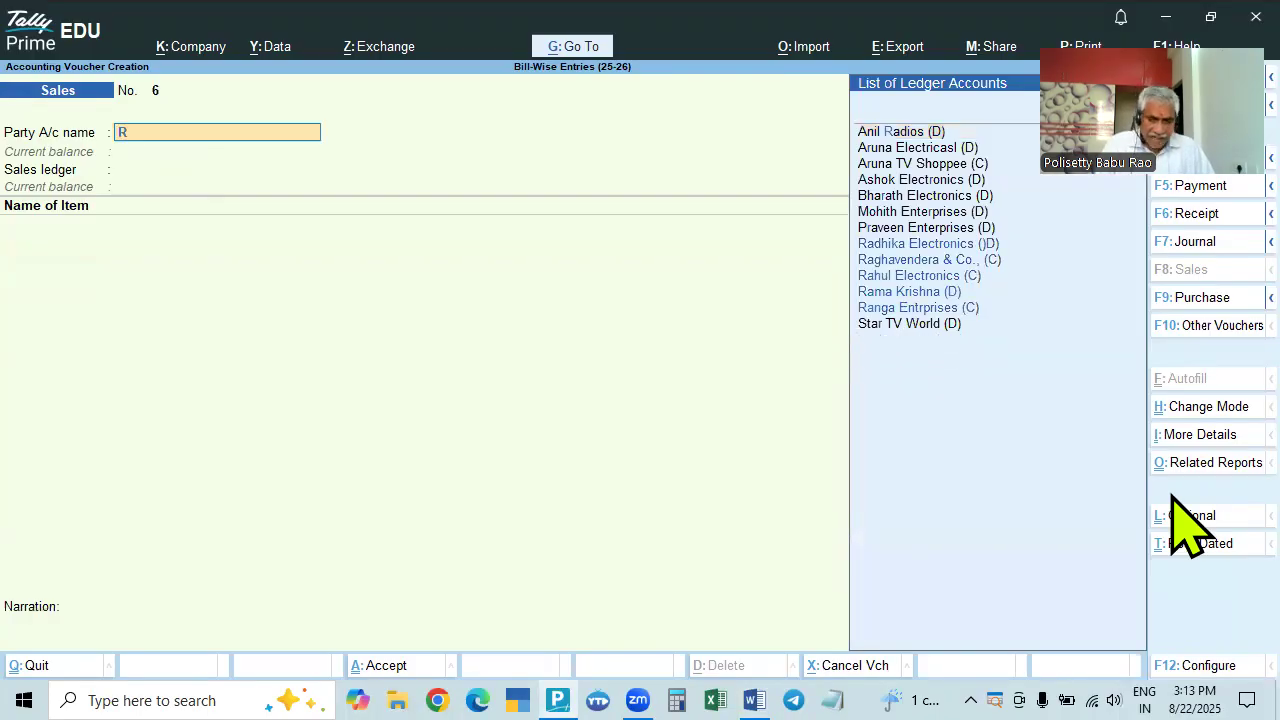
pyautogui.write('am')
pyautogui.hotkey('alt', 'Tab')
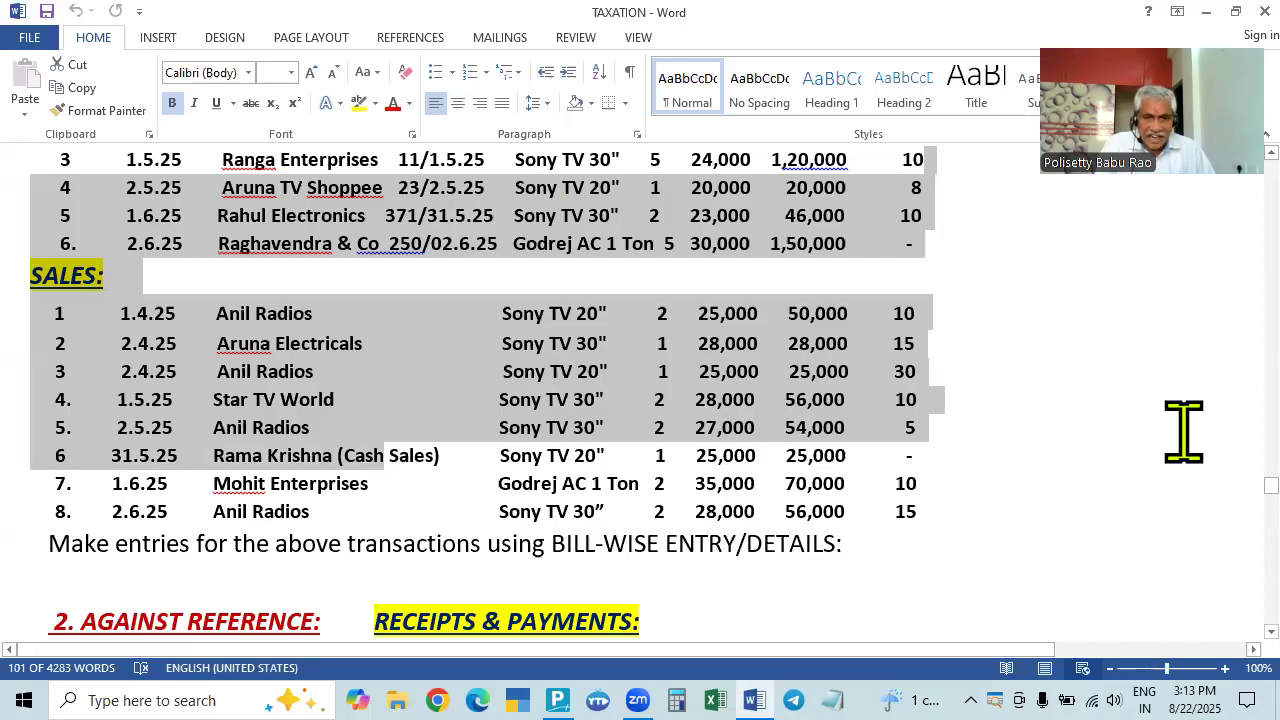
pyautogui.hotkey('alt', 'Tab')
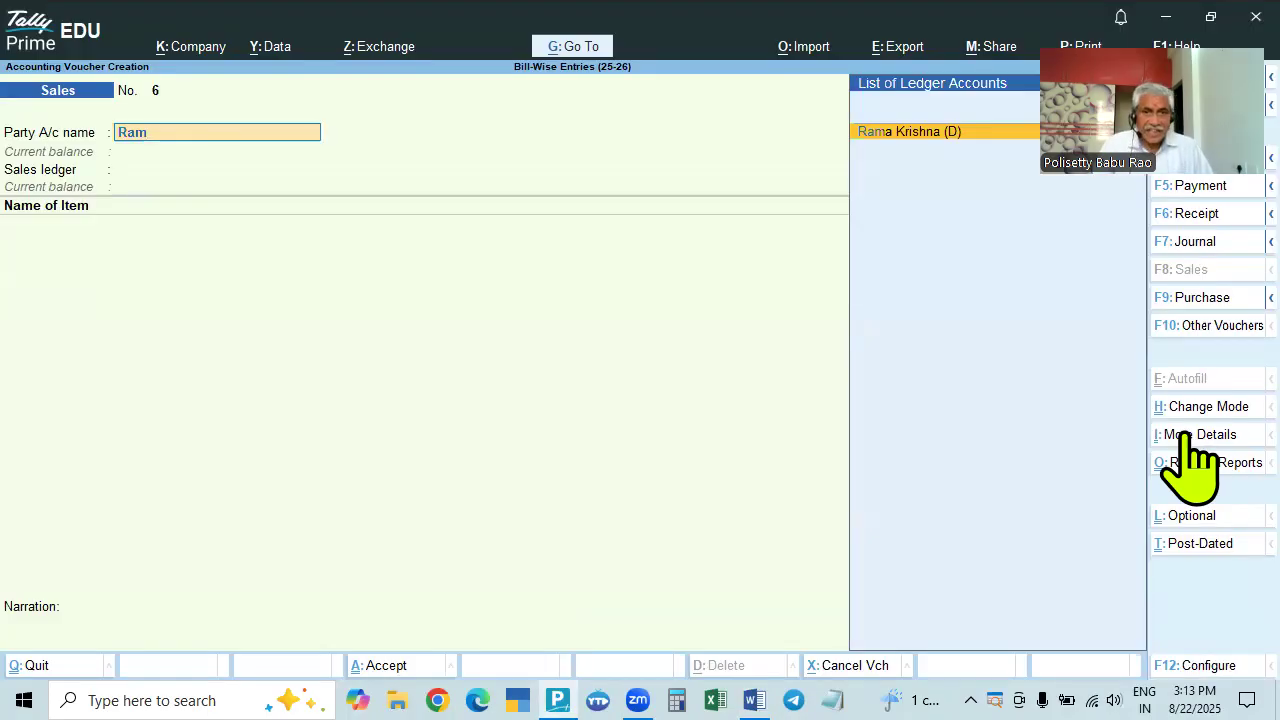
pyautogui.press('BackSpace')
pyautogui.press('BackSpace')
pyautogui.press('BackSpace')
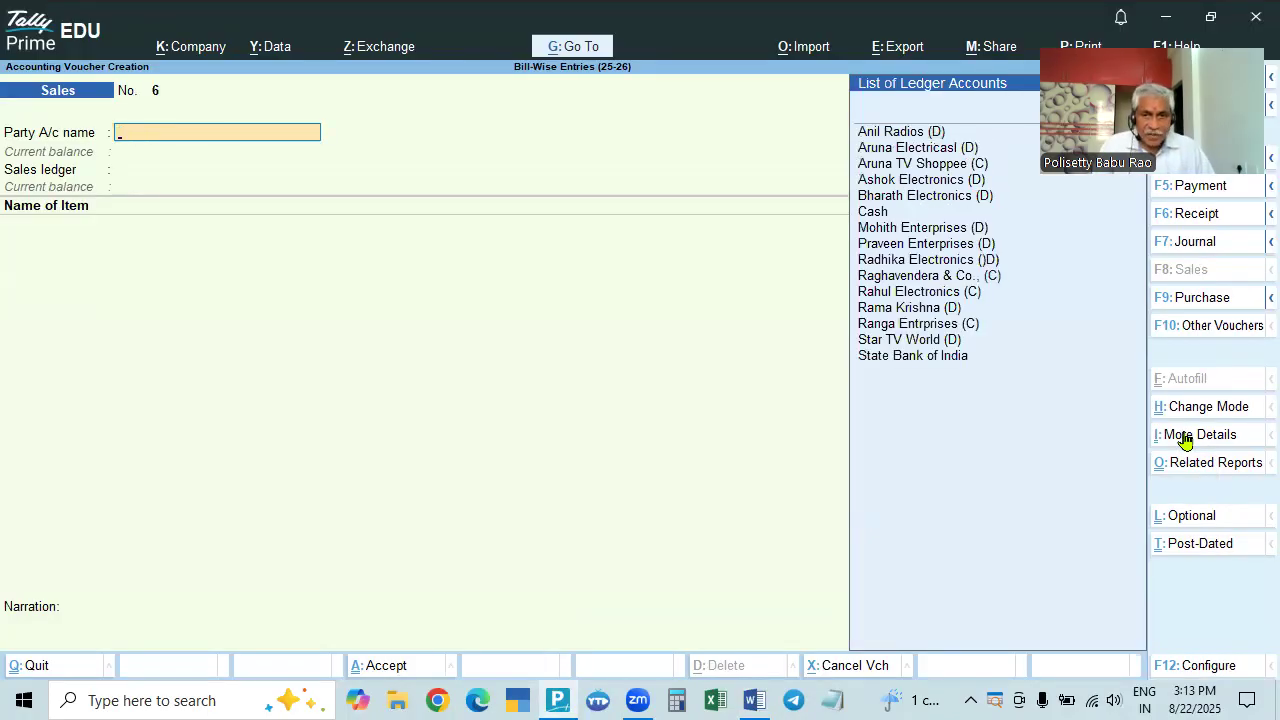
# Choose Cash as the party for the sixth sale and enter CASH as the mode/terms of payment
pyautogui.write('Cash')
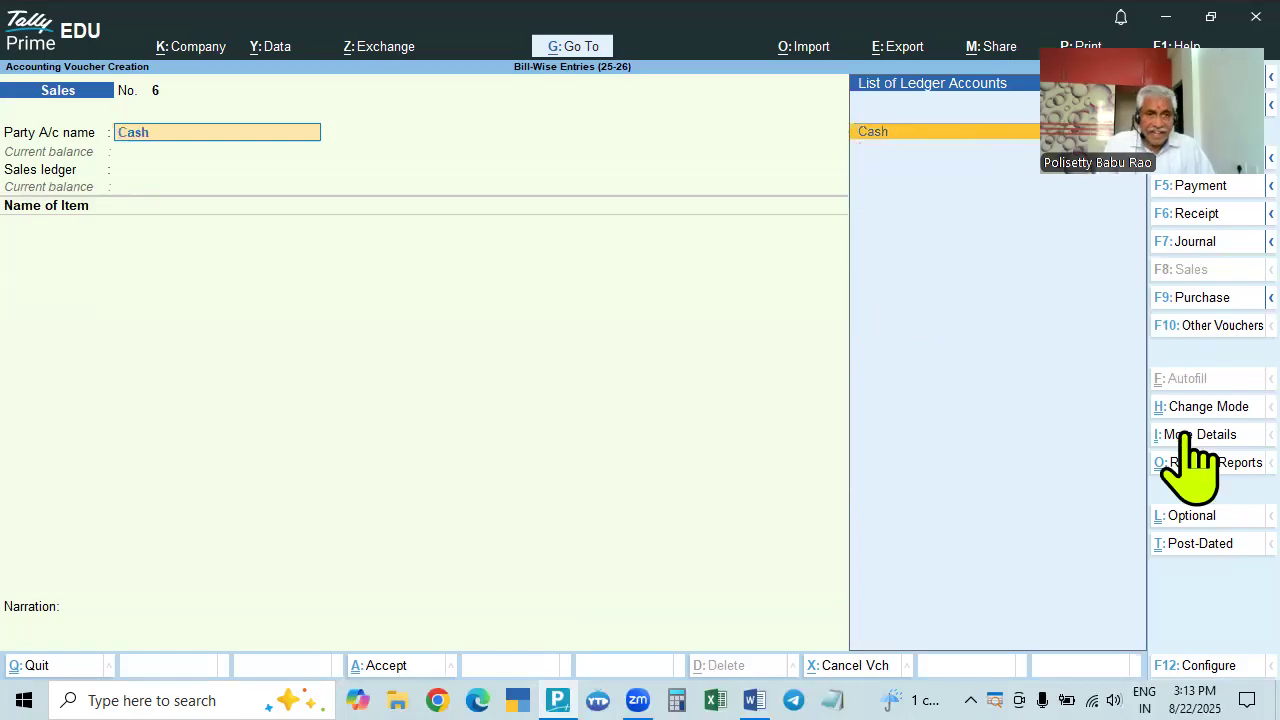
pyautogui.hotkey('alt', 'Tab')
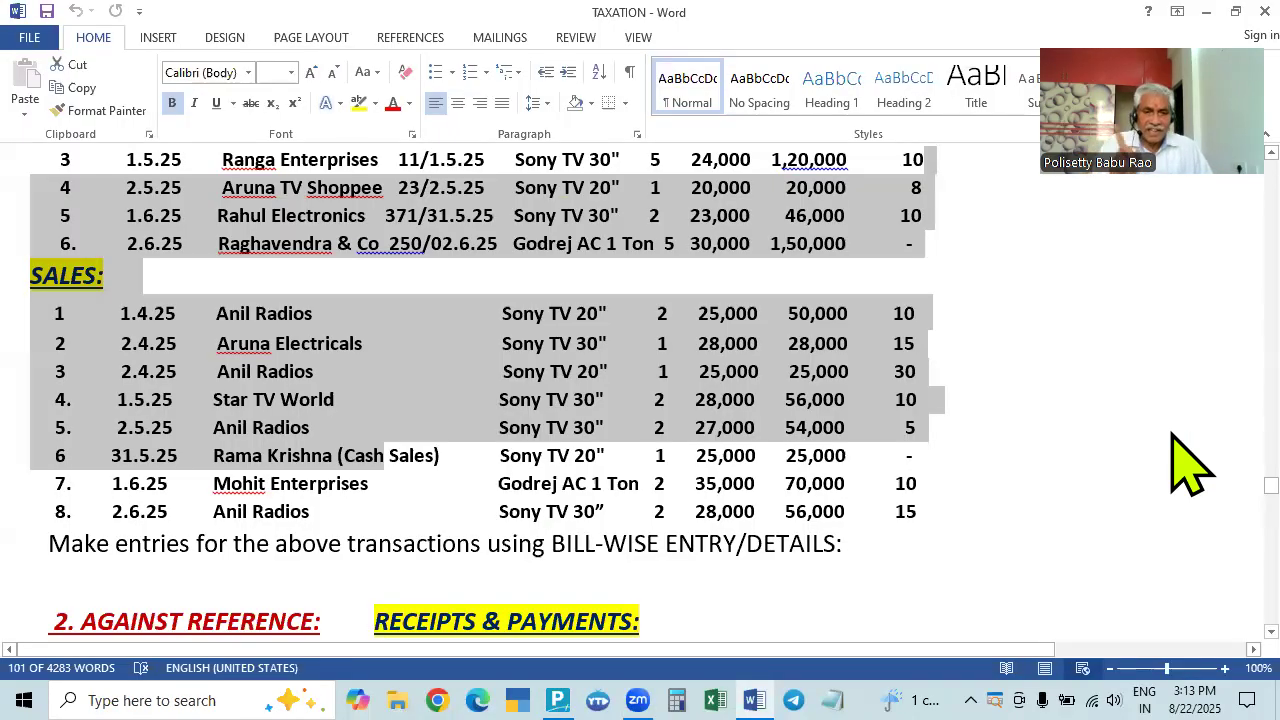
pyautogui.hotkey('alt', 'Tab')
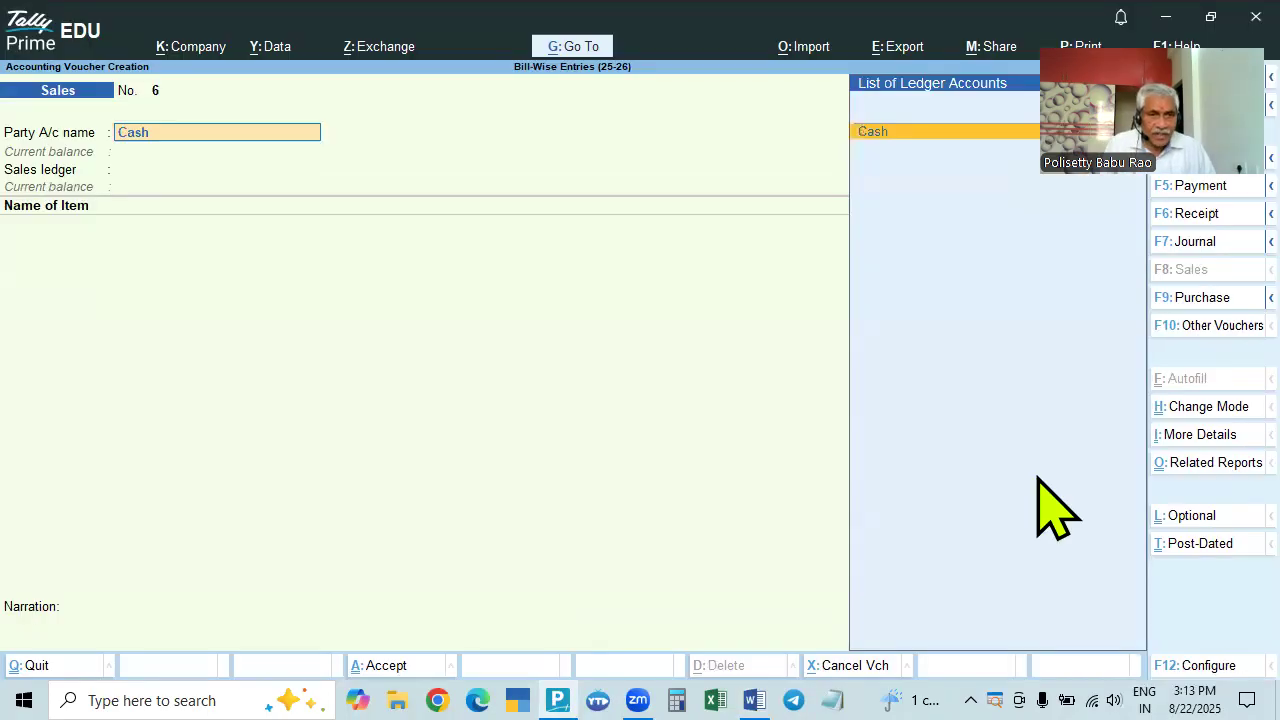
pyautogui.press('Return')
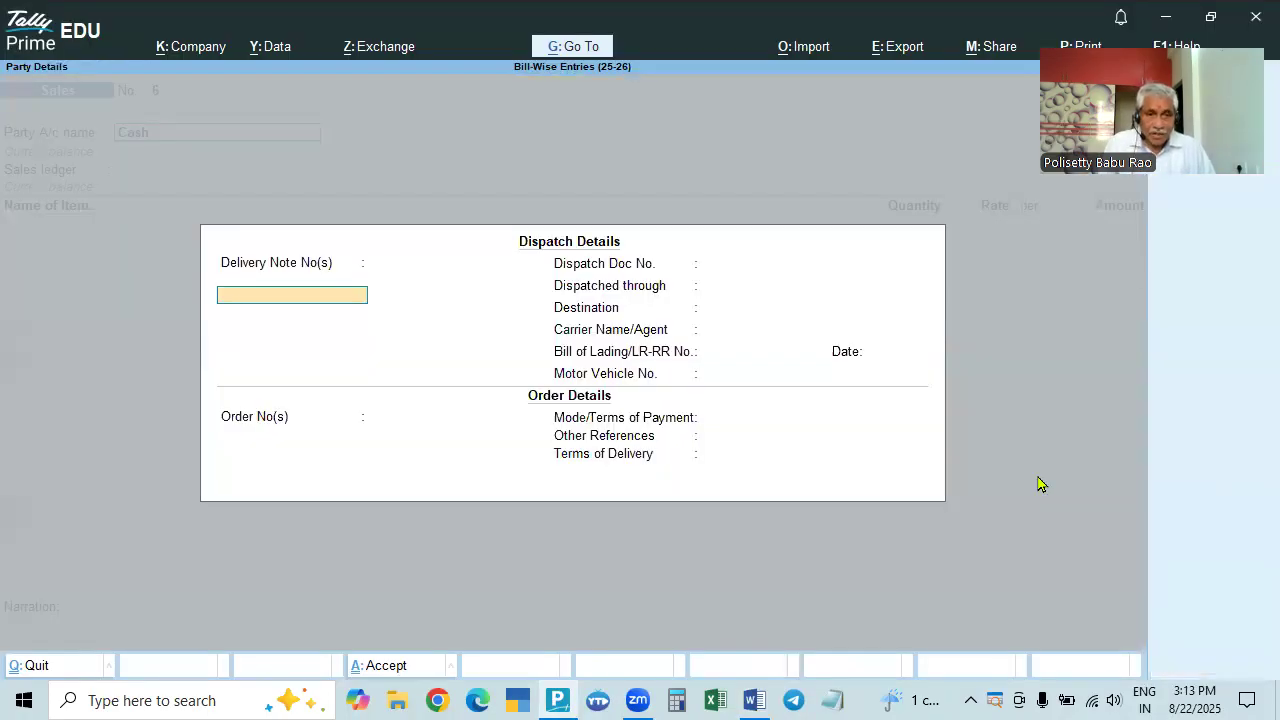
pyautogui.click(707, 423)
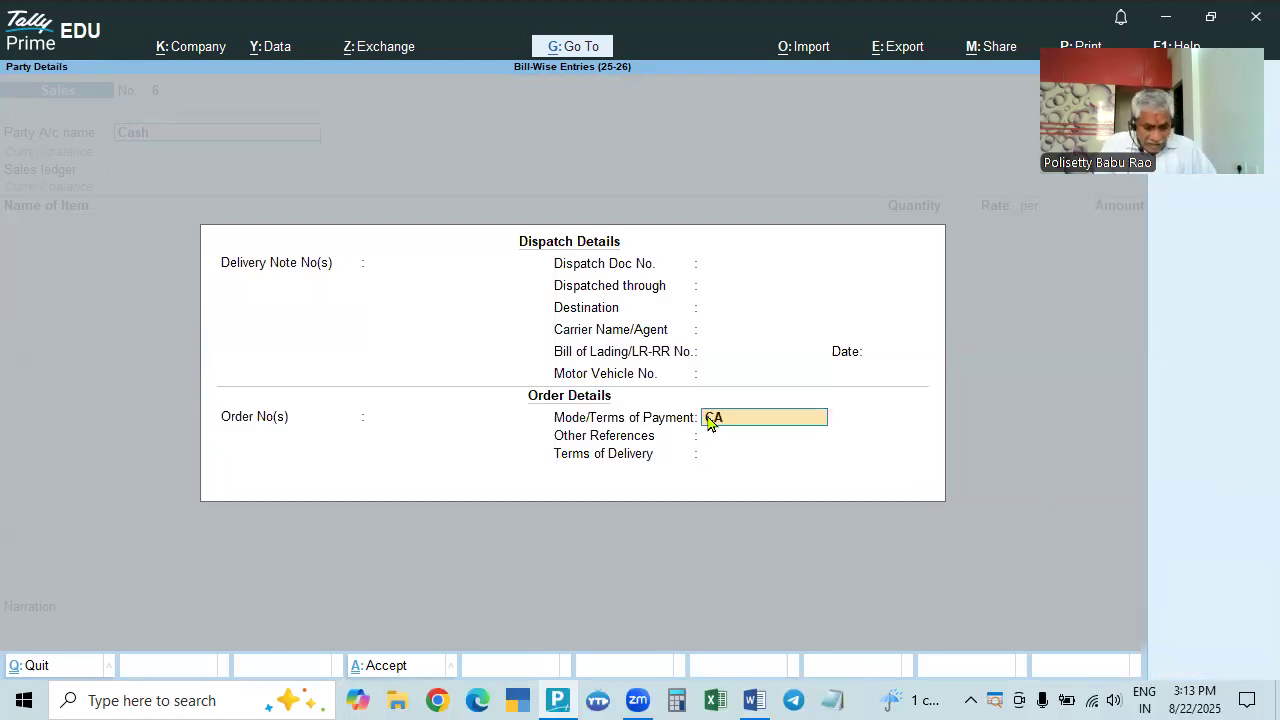
pyautogui.write('CASH')
pyautogui.press('Return')
pyautogui.press('Return')
pyautogui.press('Return')
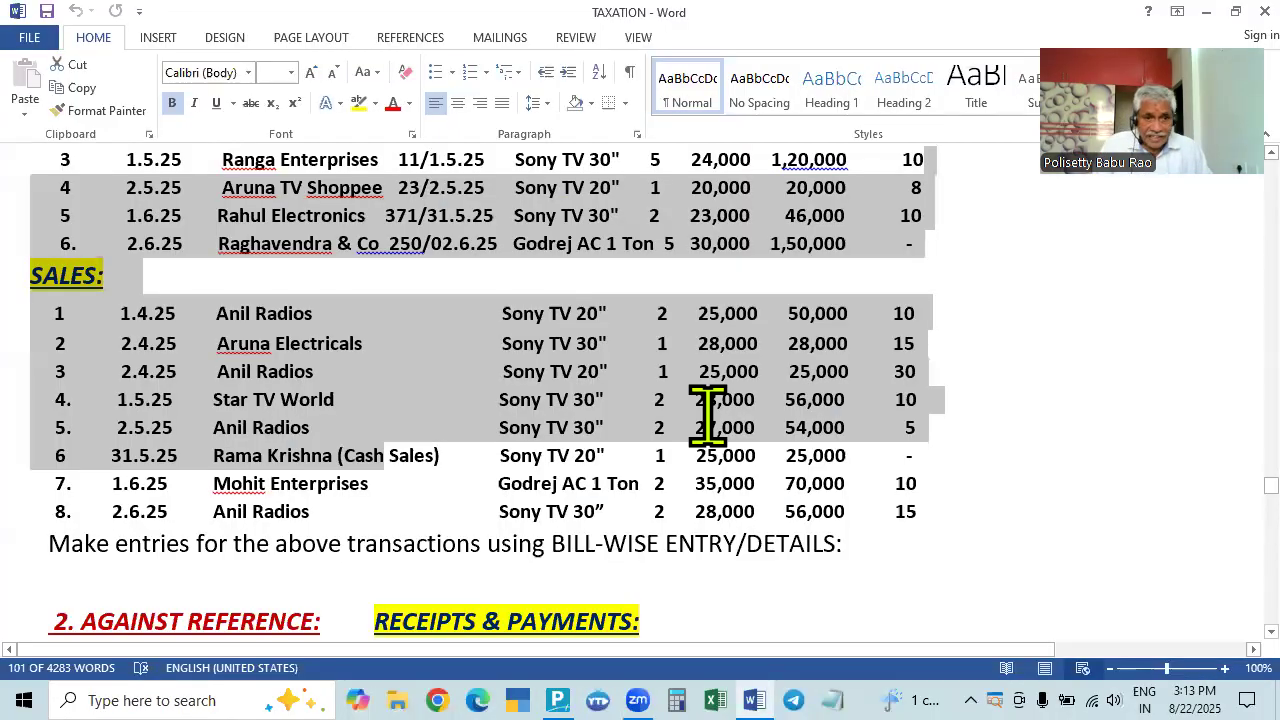
# Select the cash customer's ledger as the buyer and accept the filled-in party details
pyautogui.hotkey('alt', 'Tab')
pyautogui.write('RAMA')
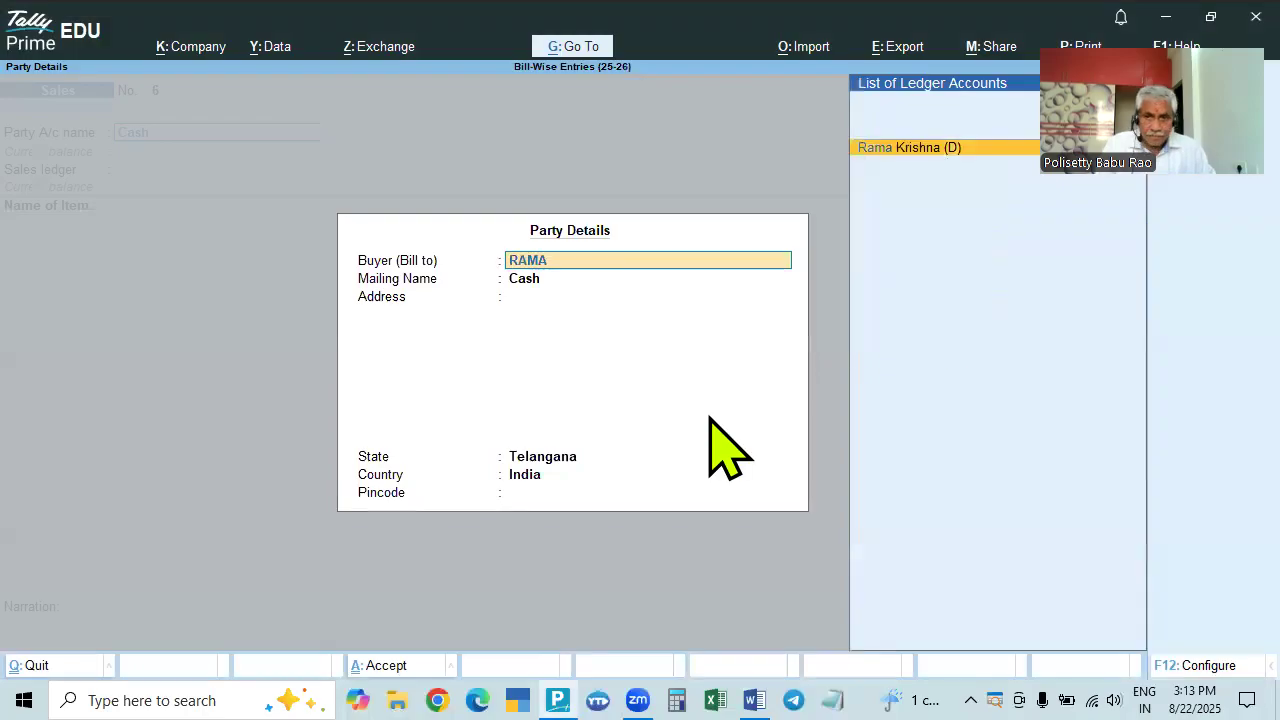
pyautogui.press('Return')
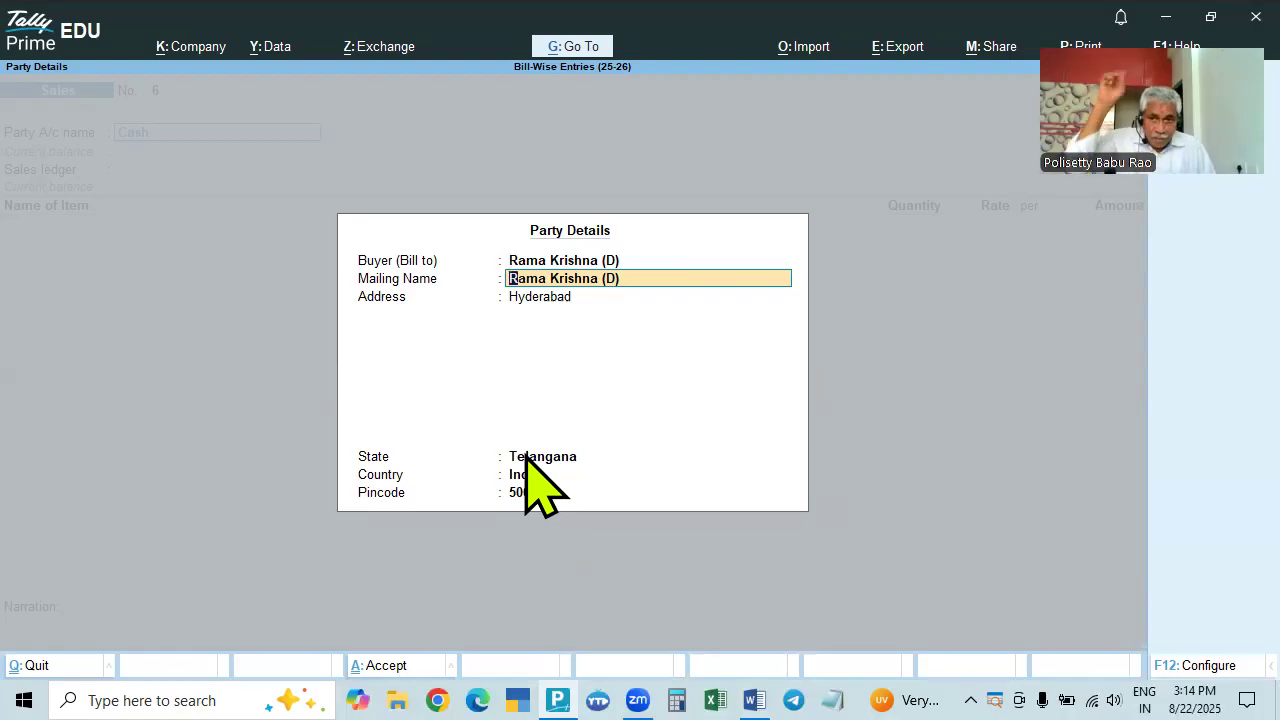
pyautogui.press('Return')
pyautogui.hotkey('ctrl', 'a')
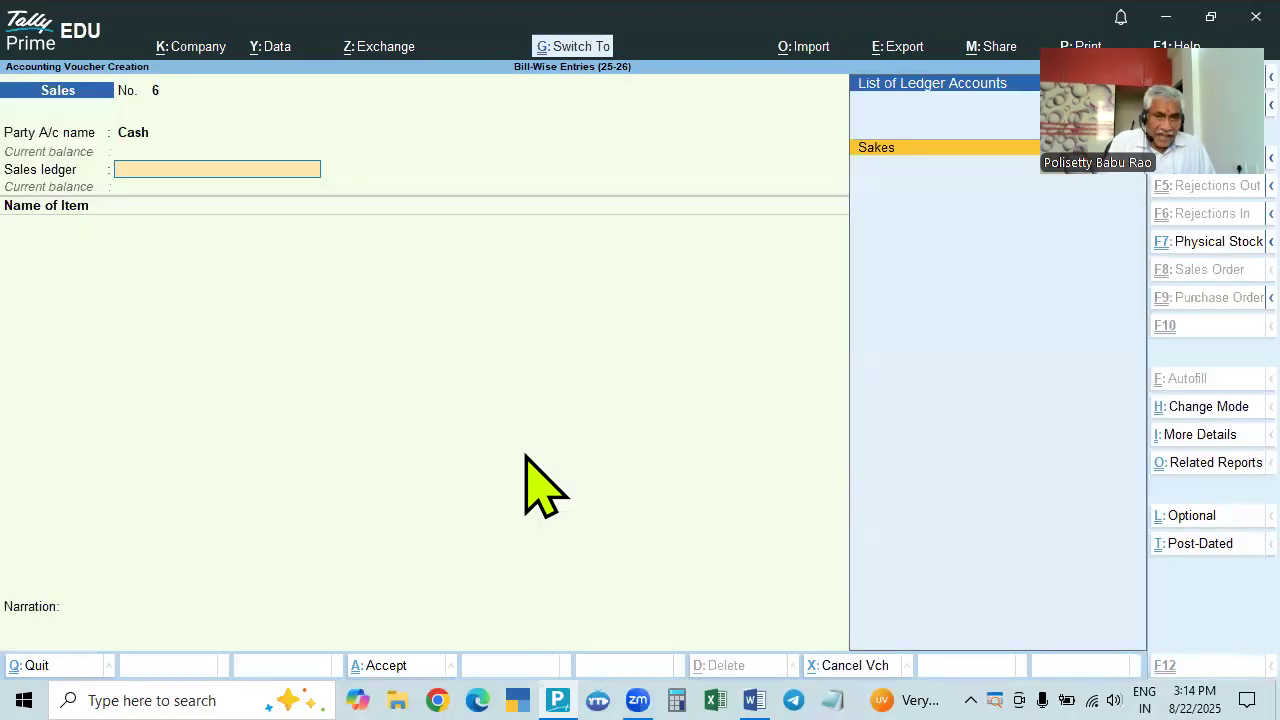
# Select Sakes as the sales ledger, check the item in Word, and add Sony TV 20" with a quantity of 1
pyautogui.press('Return')
pyautogui.hotkey('alt', 'Tab')
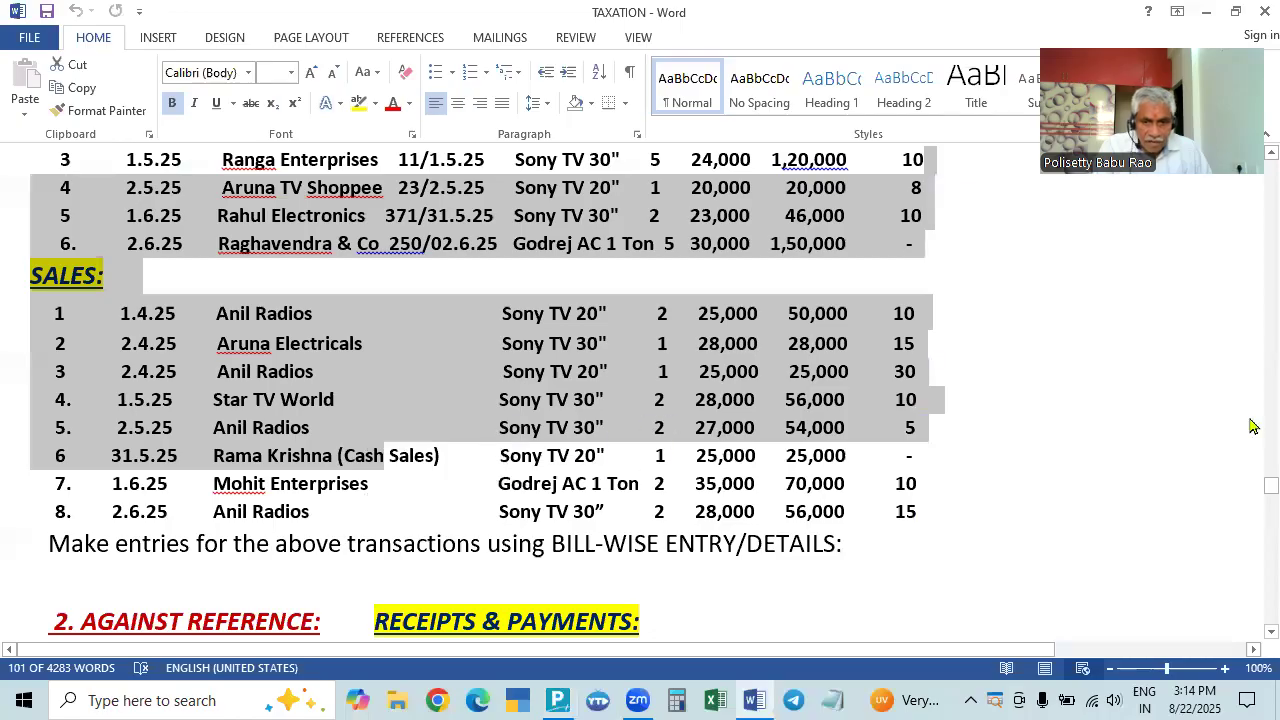
pyautogui.hotkey('alt', 'Tab')
pyautogui.write('SON')
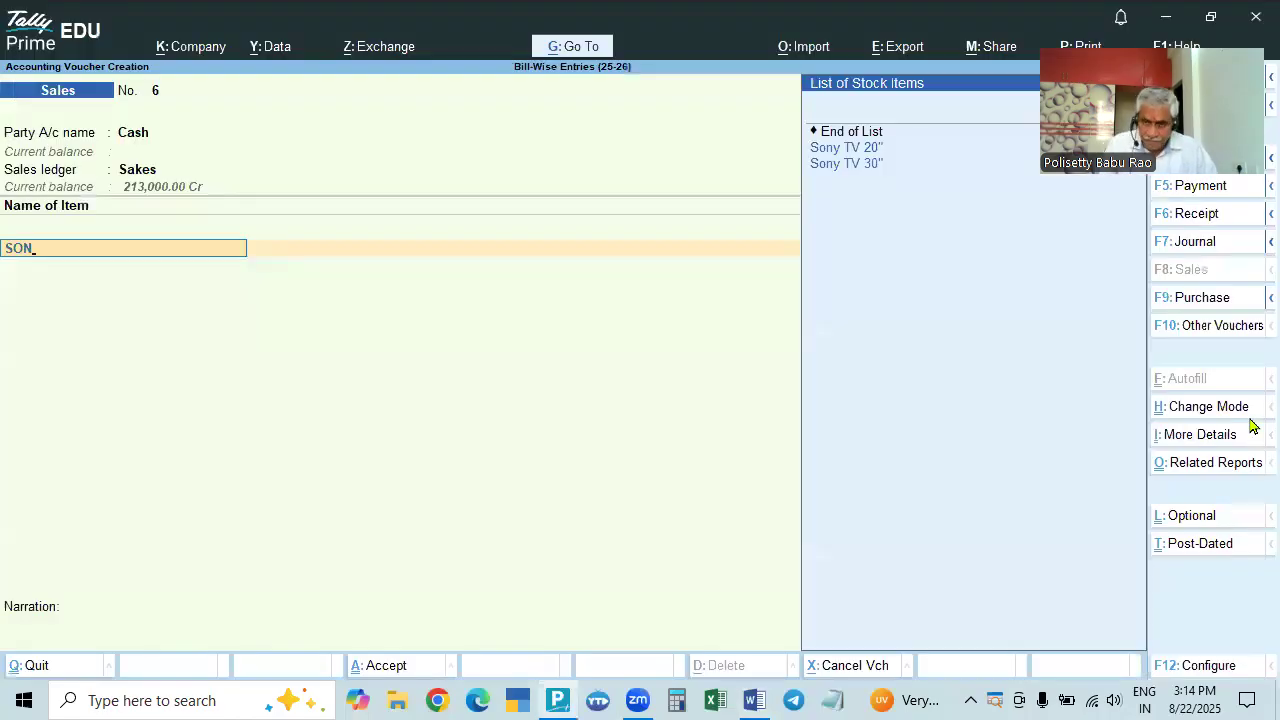
pyautogui.press('Return')
pyautogui.write('1 Nos')
pyautogui.press('Return')
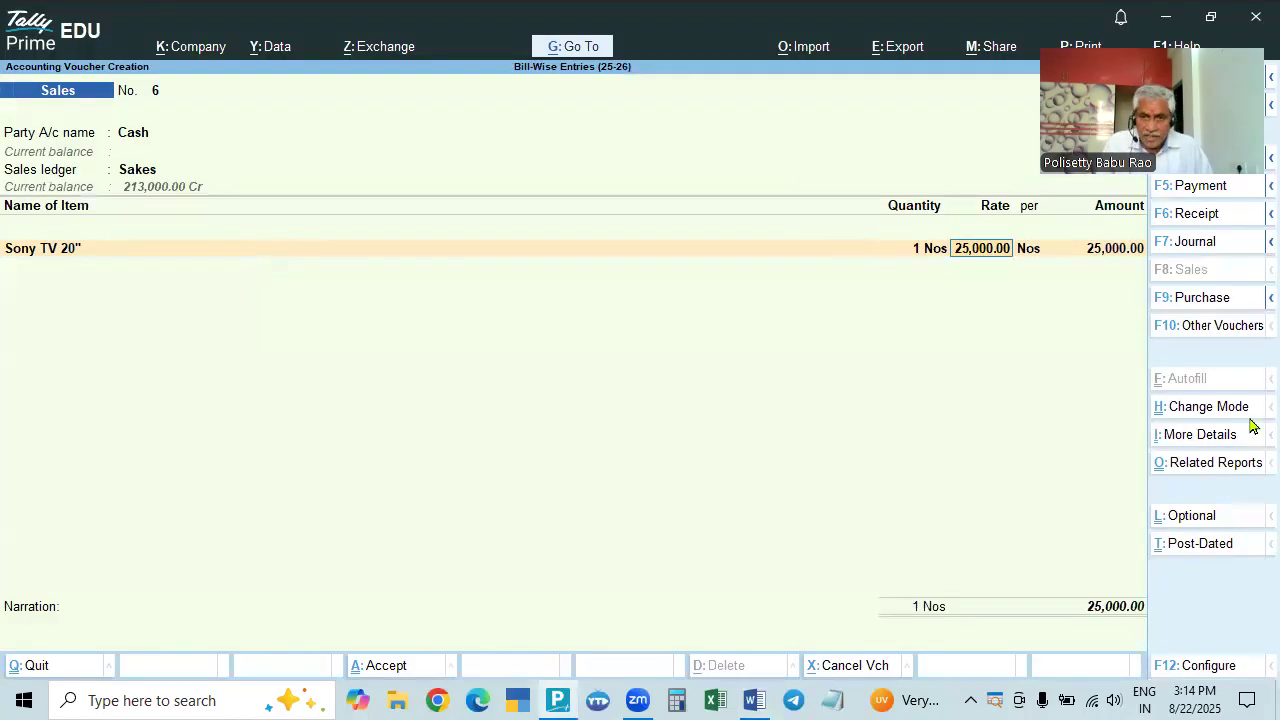
# Check the sixth sale's rate in Word, set the Sony TV 20" rate to 25,000, and end the item list
pyautogui.hotkey('alt', 'Tab')
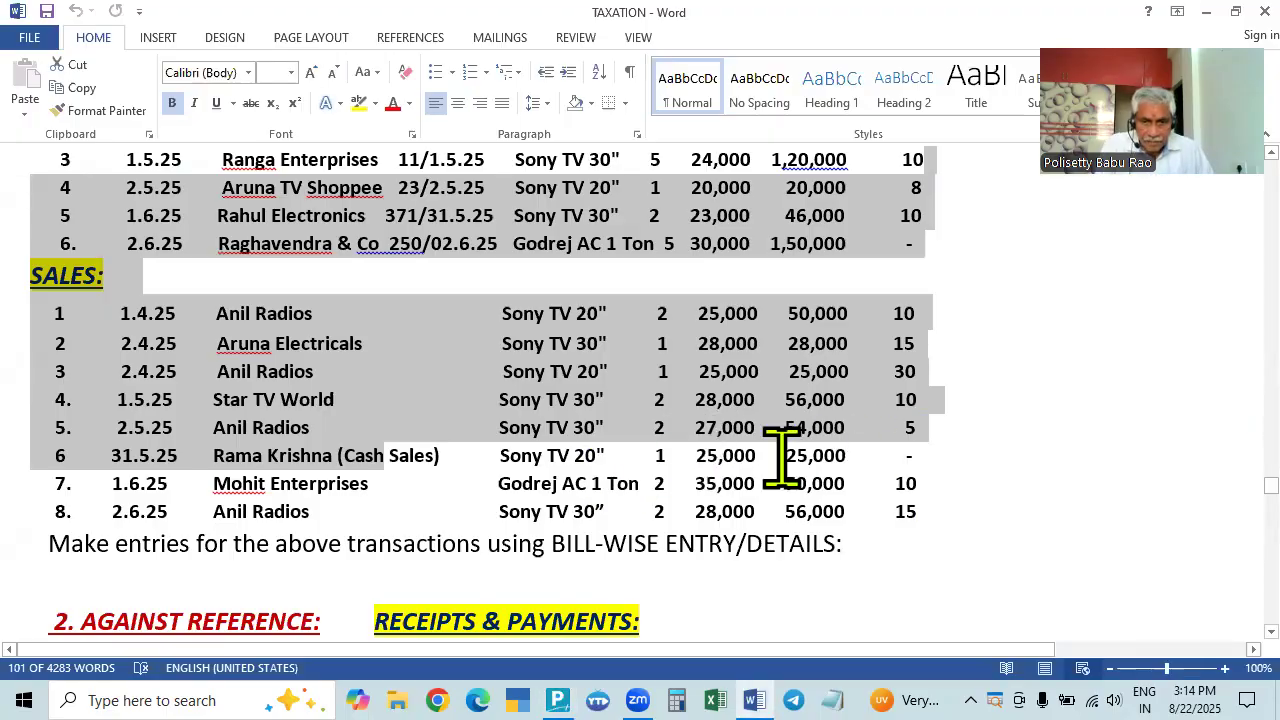
pyautogui.hotkey('alt', 'Tab')
pyautogui.write('25000')
pyautogui.press('Return')
pyautogui.press('Return')
pyautogui.press('Return')
pyautogui.press('Return')
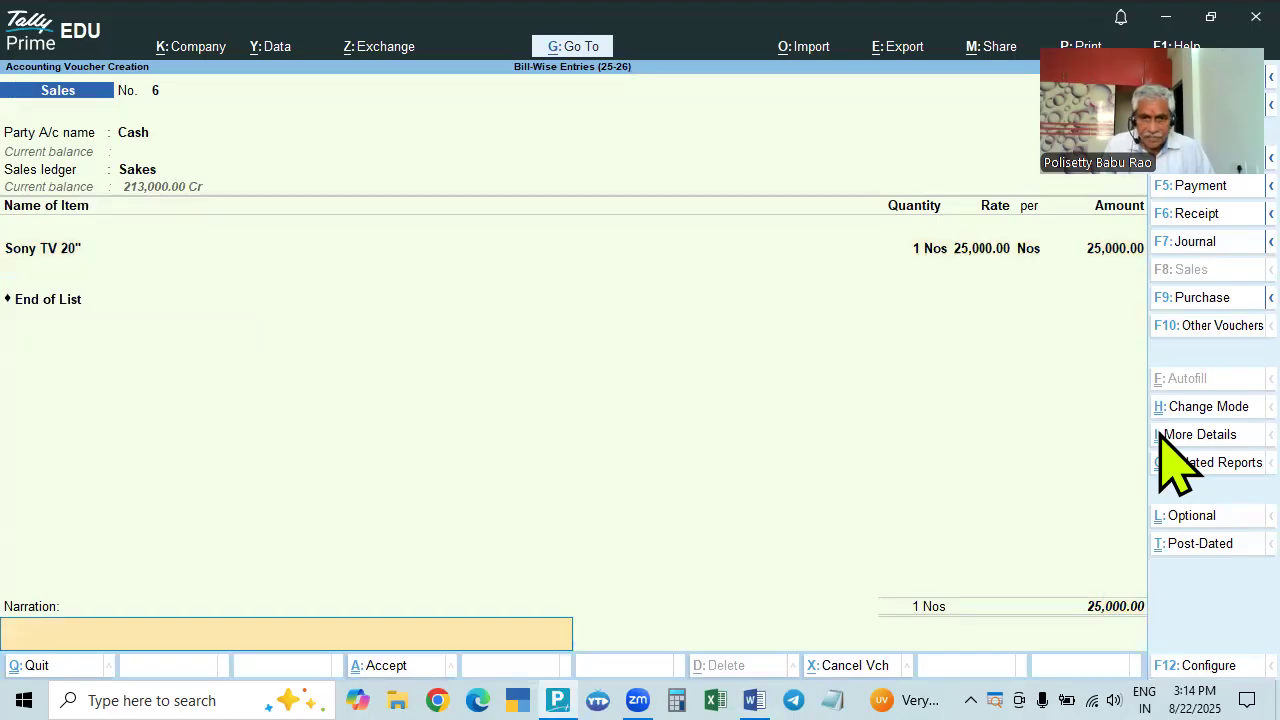
# Keep the cash sale's 25,000 total, leave the narration blank, and accept the voucher
pyautogui.click(1120, 610)
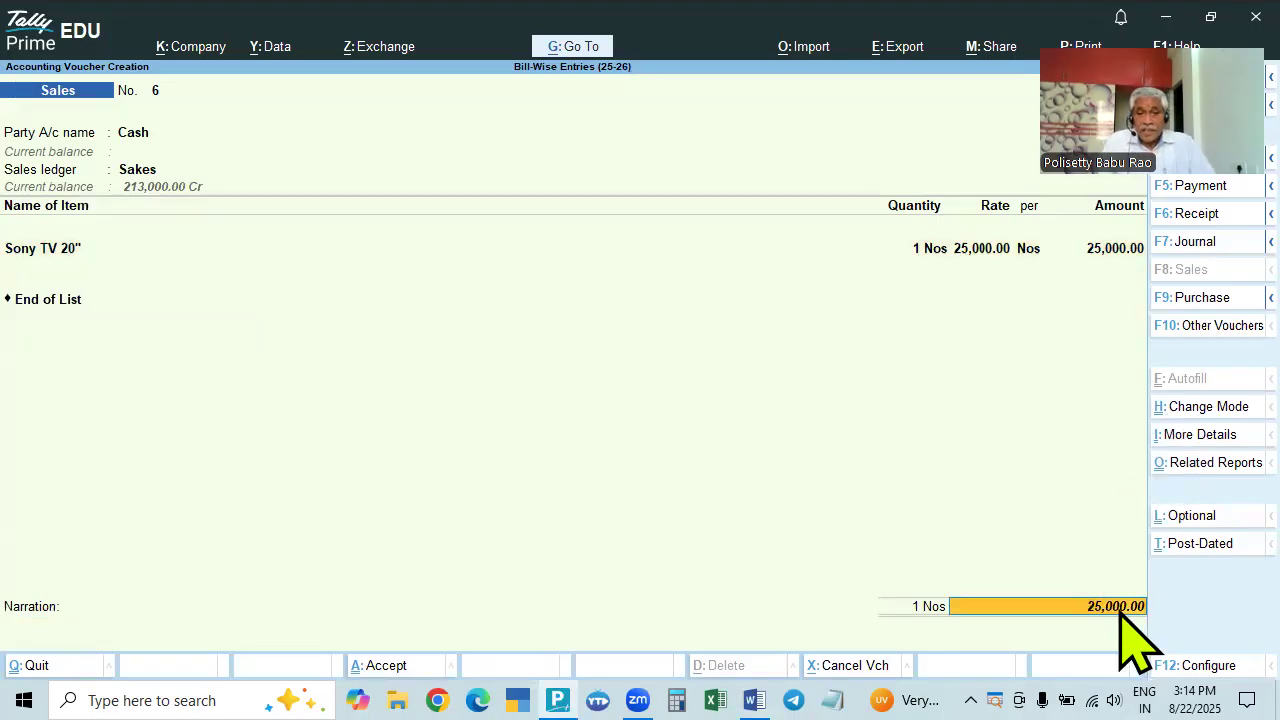
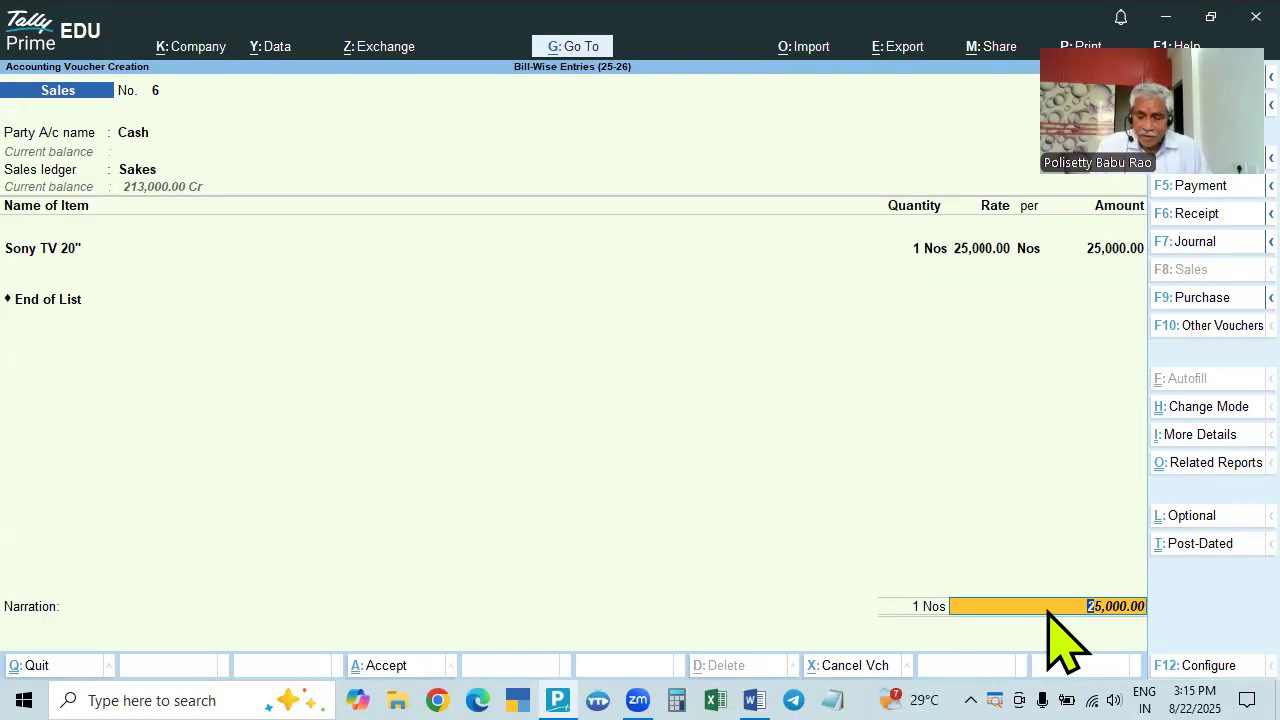
pyautogui.press('Return')
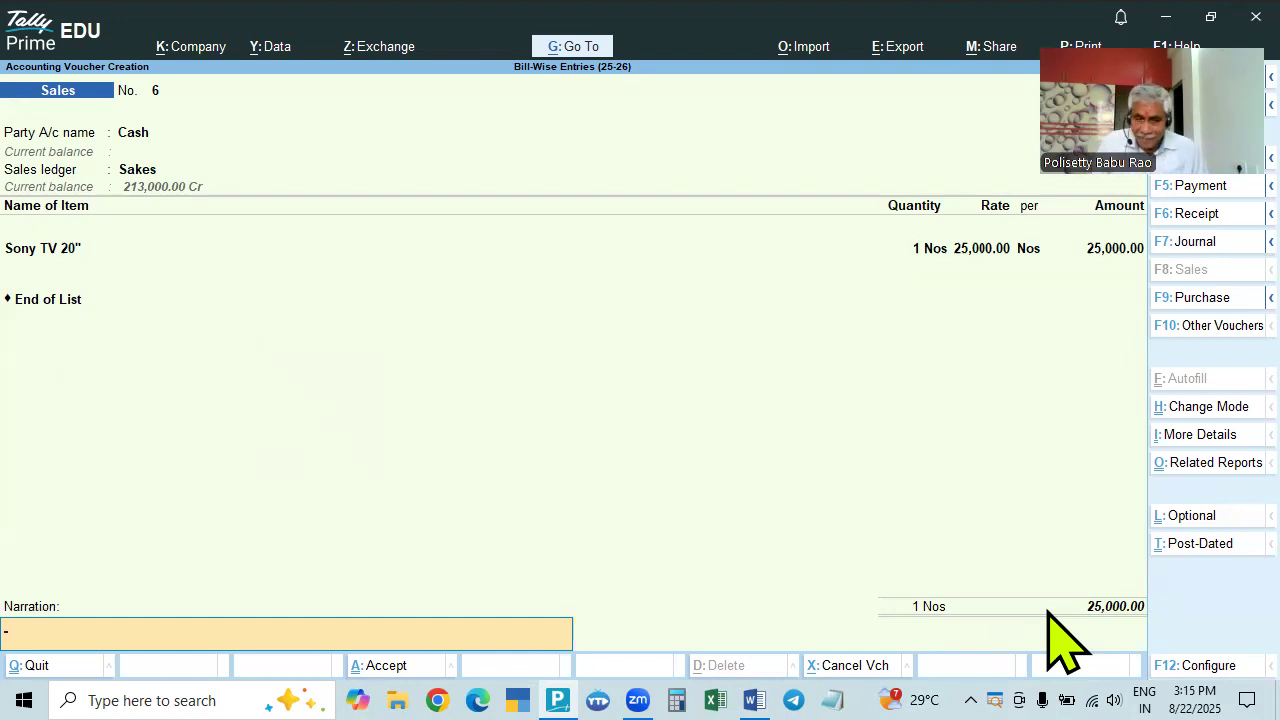
pyautogui.press('Return')
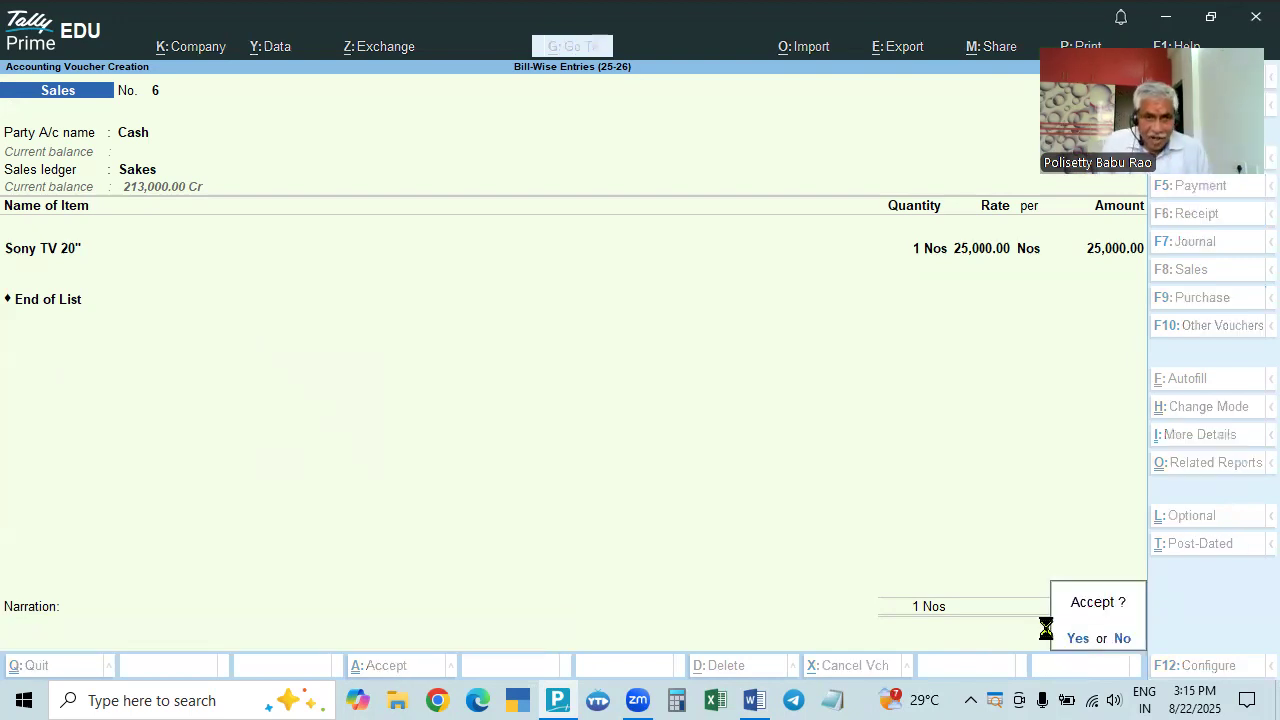
pyautogui.press('Return')
# Check the seventh sale's date in Word and set the voucher date to 1.6.25
pyautogui.hotkey('alt', 'Tab')
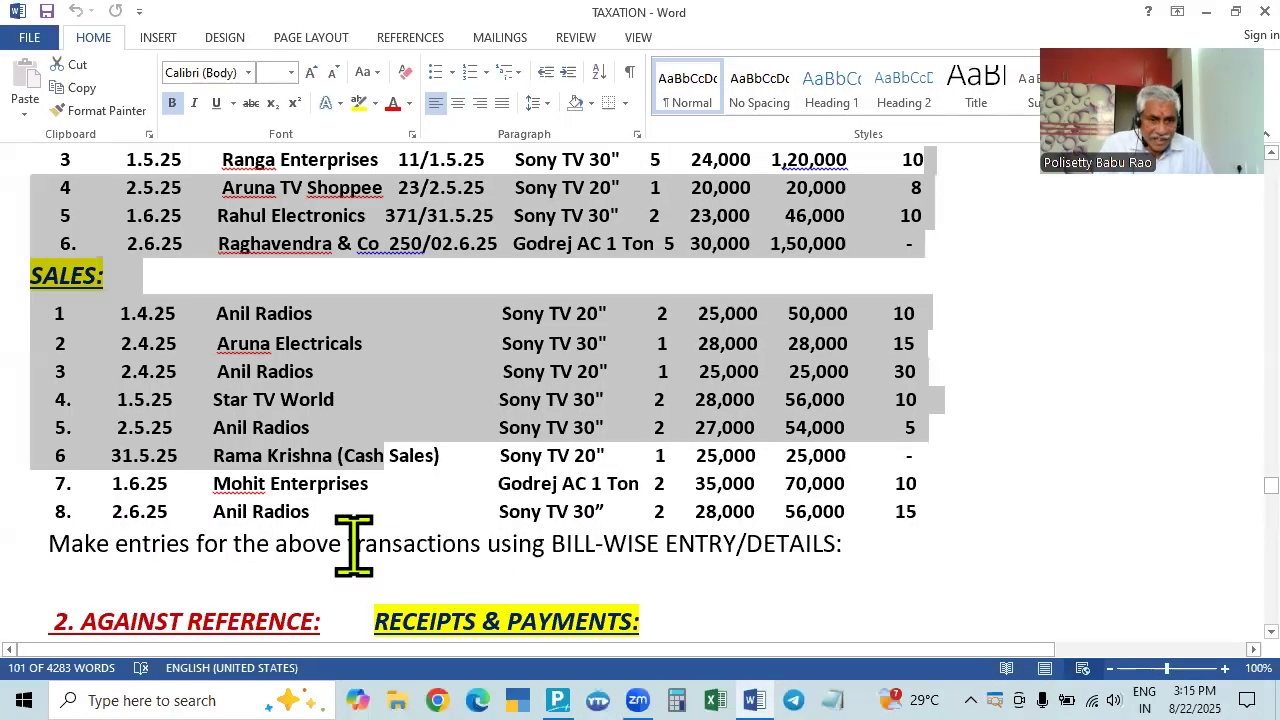
pyautogui.hotkey('alt', 'Tab')
pyautogui.press('F2')
pyautogui.write('1-8')
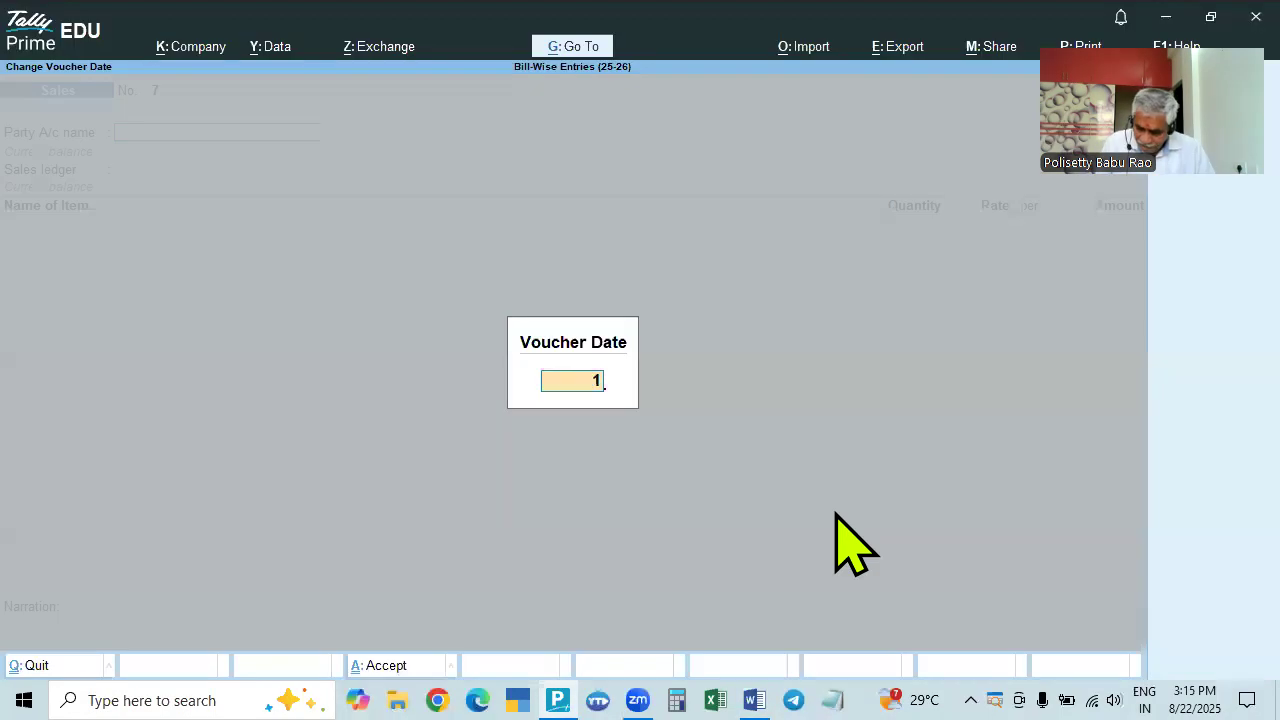
pyautogui.press('Return')
# Check the seventh sale's party in Word, choose Mohith Enterprises (D), and keep its dispatch and party details
pyautogui.hotkey('alt', 'Tab')
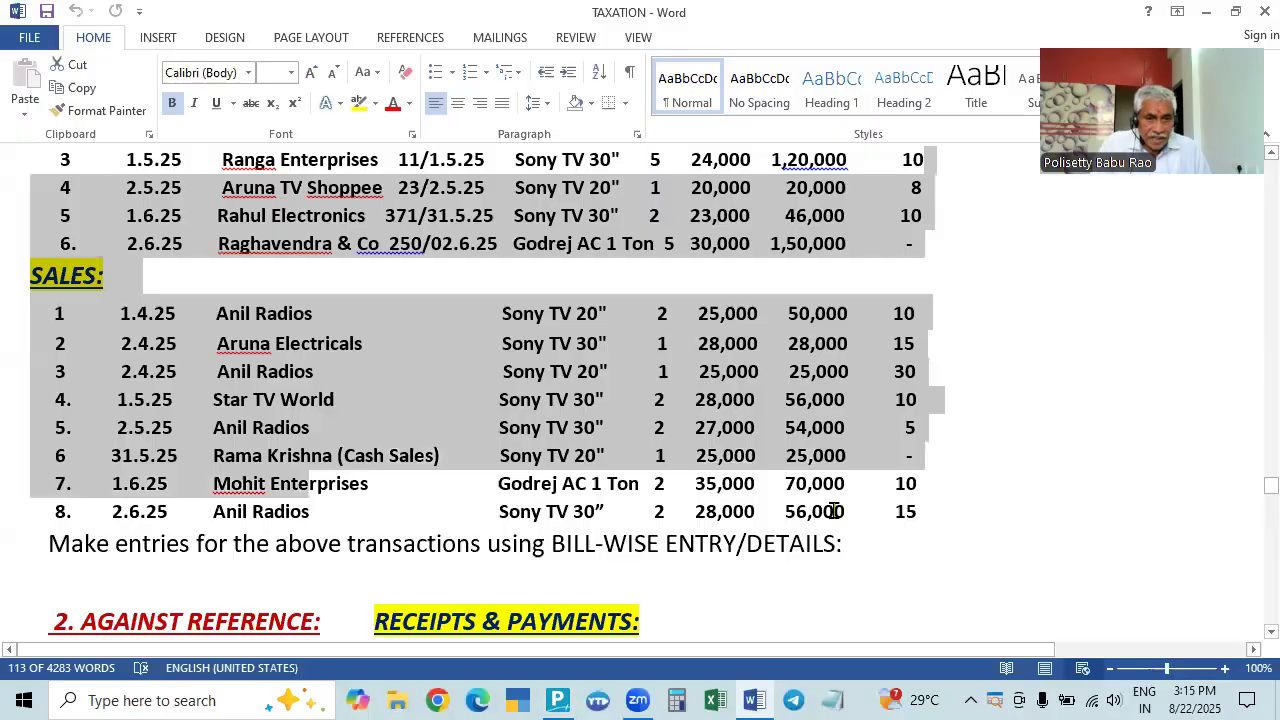
pyautogui.hotkey('alt', 'Tab')
pyautogui.write('MOH')
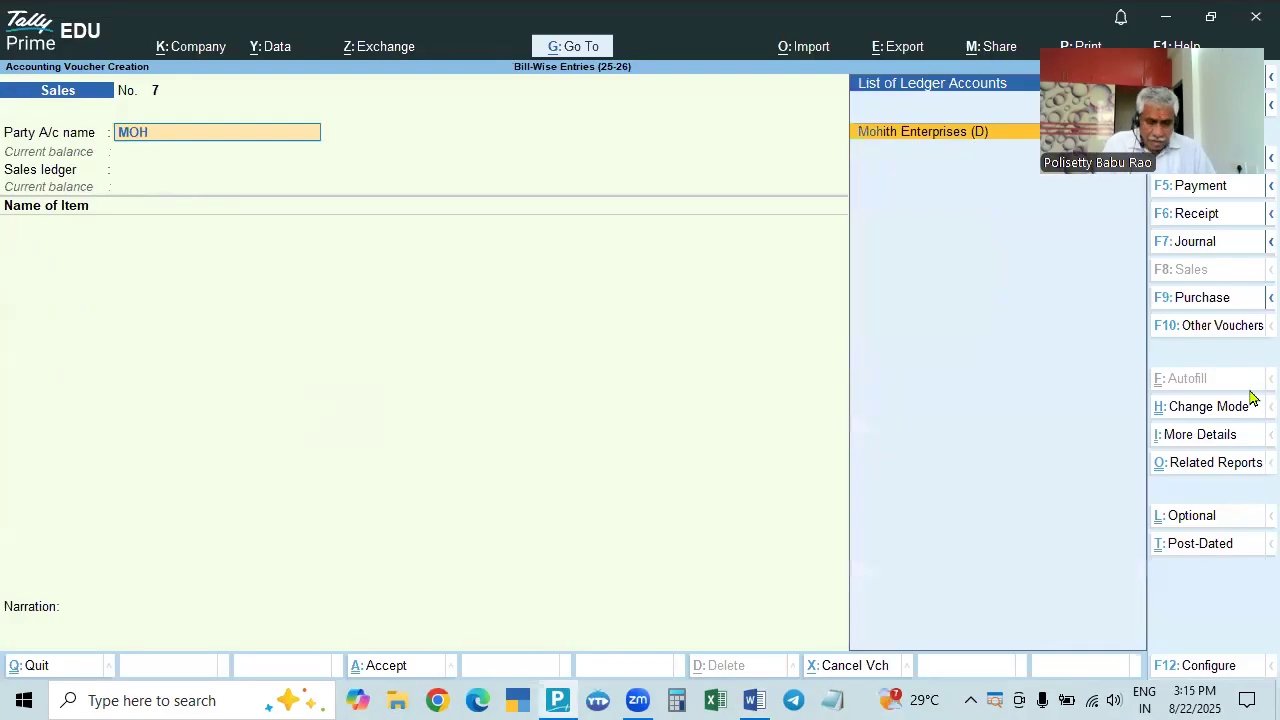
pyautogui.write('I')
pyautogui.press('Return')
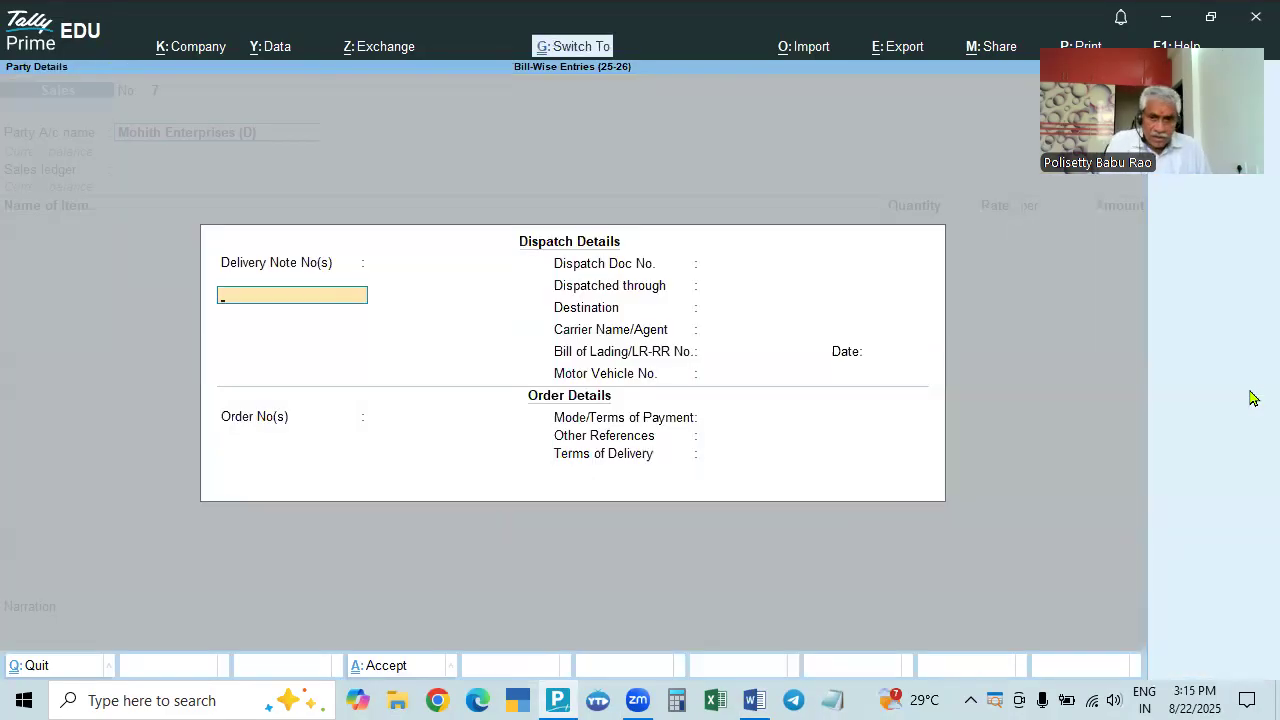
pyautogui.hotkey('ctrl', 'a')
pyautogui.hotkey('ctrl', 'a')
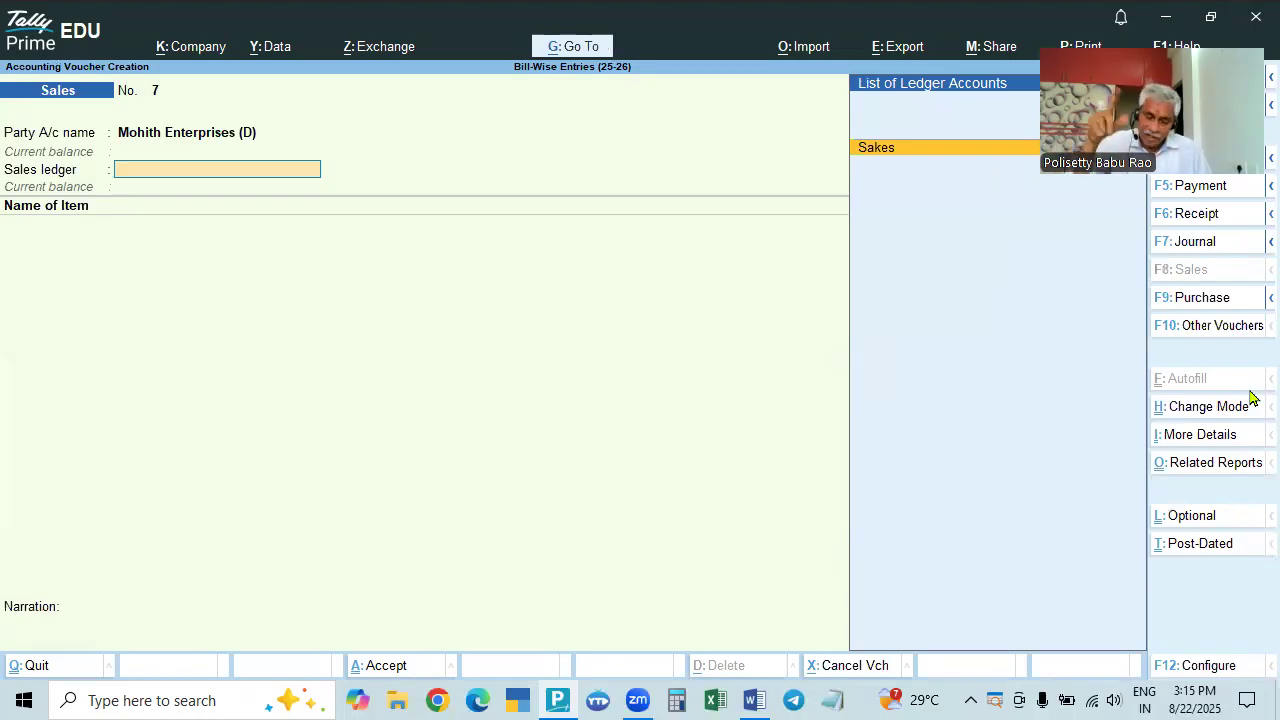
# Check the seventh sale's item in Word, keep Sakes as the sales ledger, and choose Godrej AC 1 Ton
pyautogui.hotkey('alt', 'Tab')
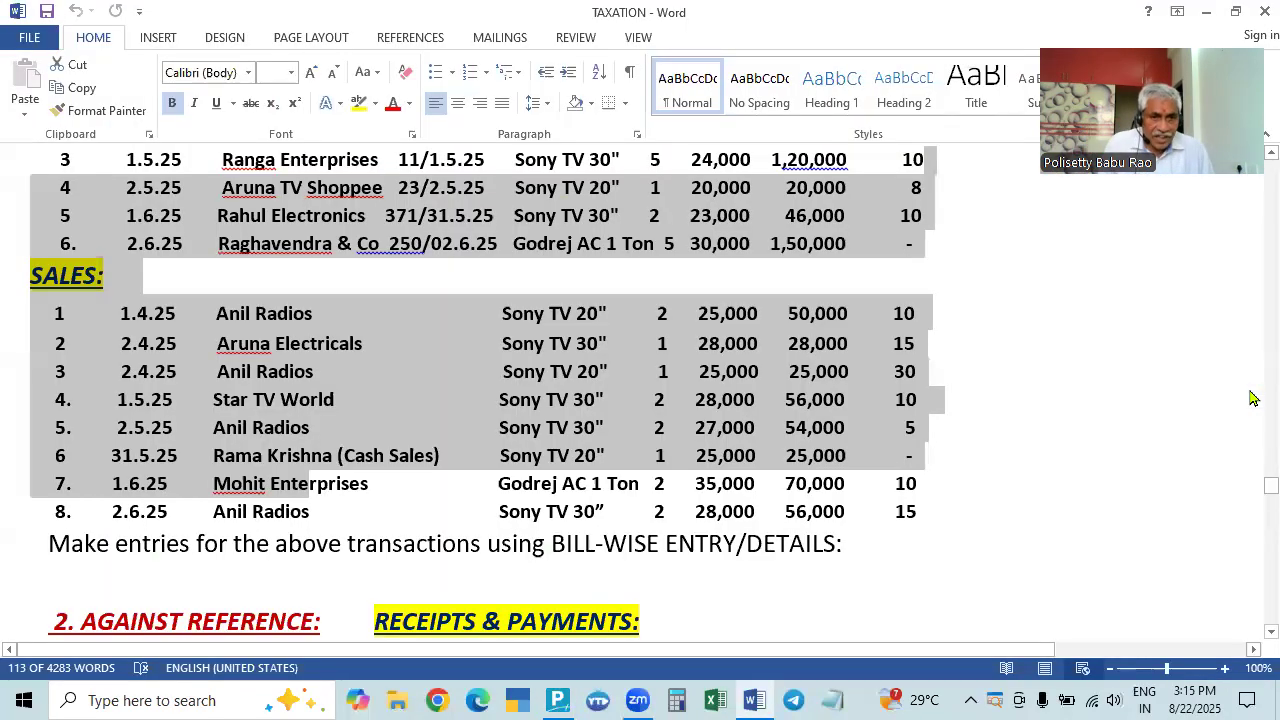
pyautogui.hotkey('alt', 'Tab')
pyautogui.press('Return')
pyautogui.hotkey('alt', 'Tab')
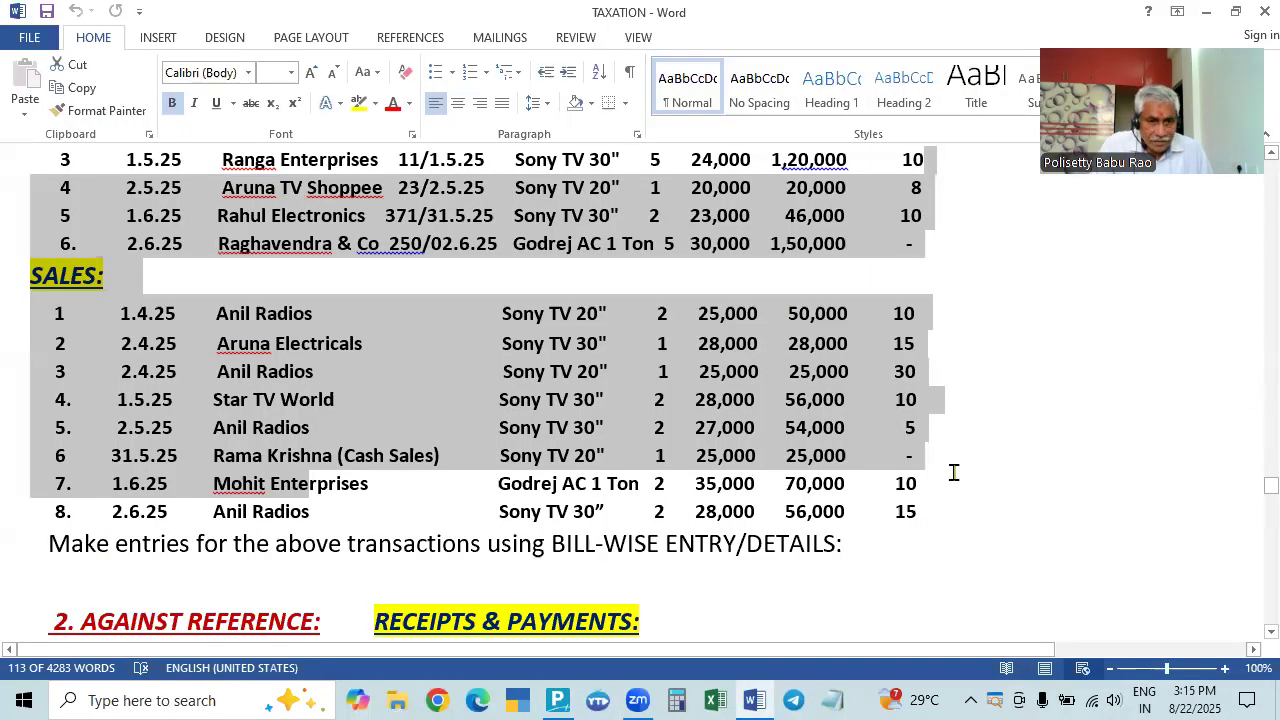
pyautogui.hotkey('alt', 'Tab')
pyautogui.write('god')
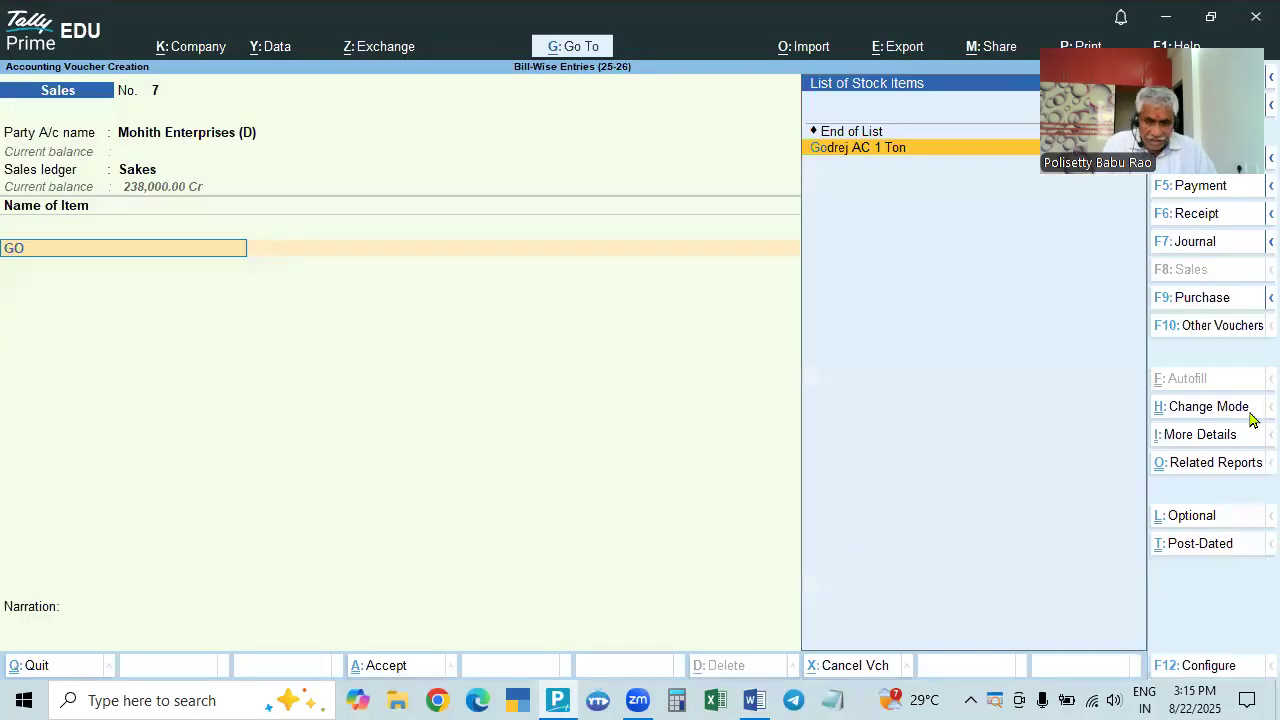
pyautogui.press('Return')
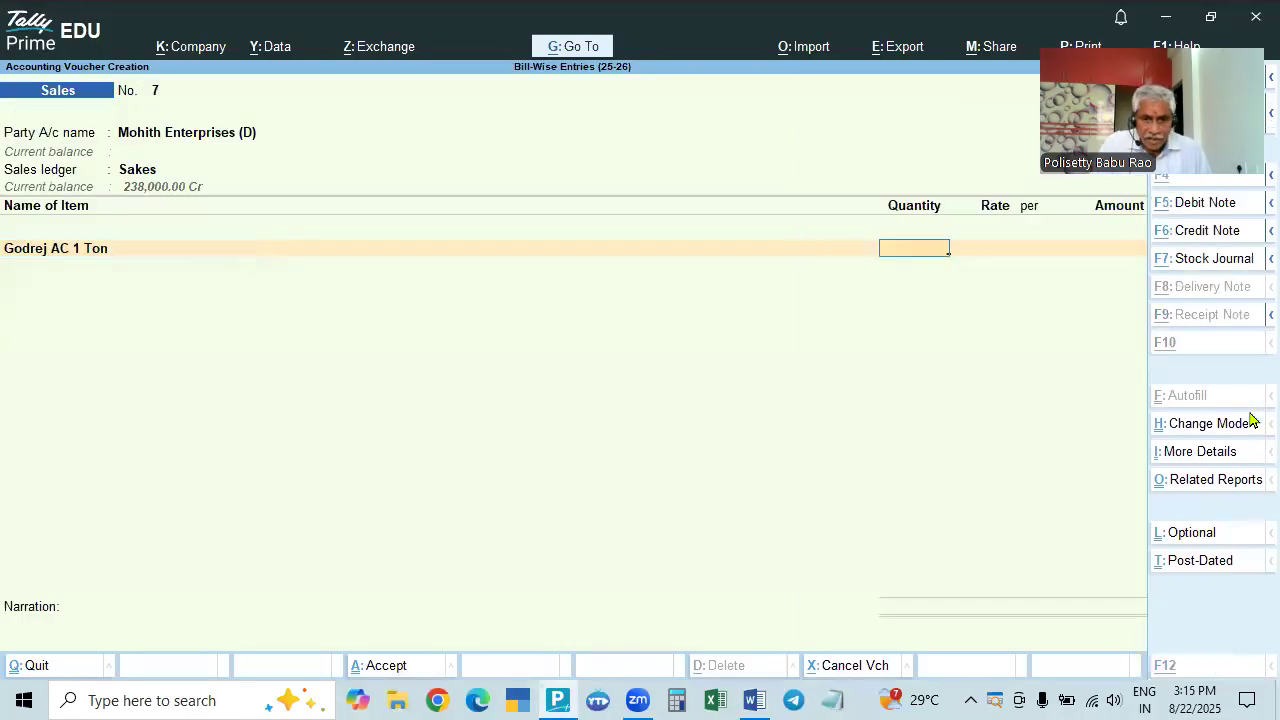
# Check the seventh sale's figures in Word, set Godrej AC 1 Ton to 2 Nos at 35,000, and end the item list
pyautogui.hotkey('alt', 'Tab')
pyautogui.hotkey('alt', 'Tab')
pyautogui.write('2')
pyautogui.press('Return')
pyautogui.hotkey('alt', 'Tab')
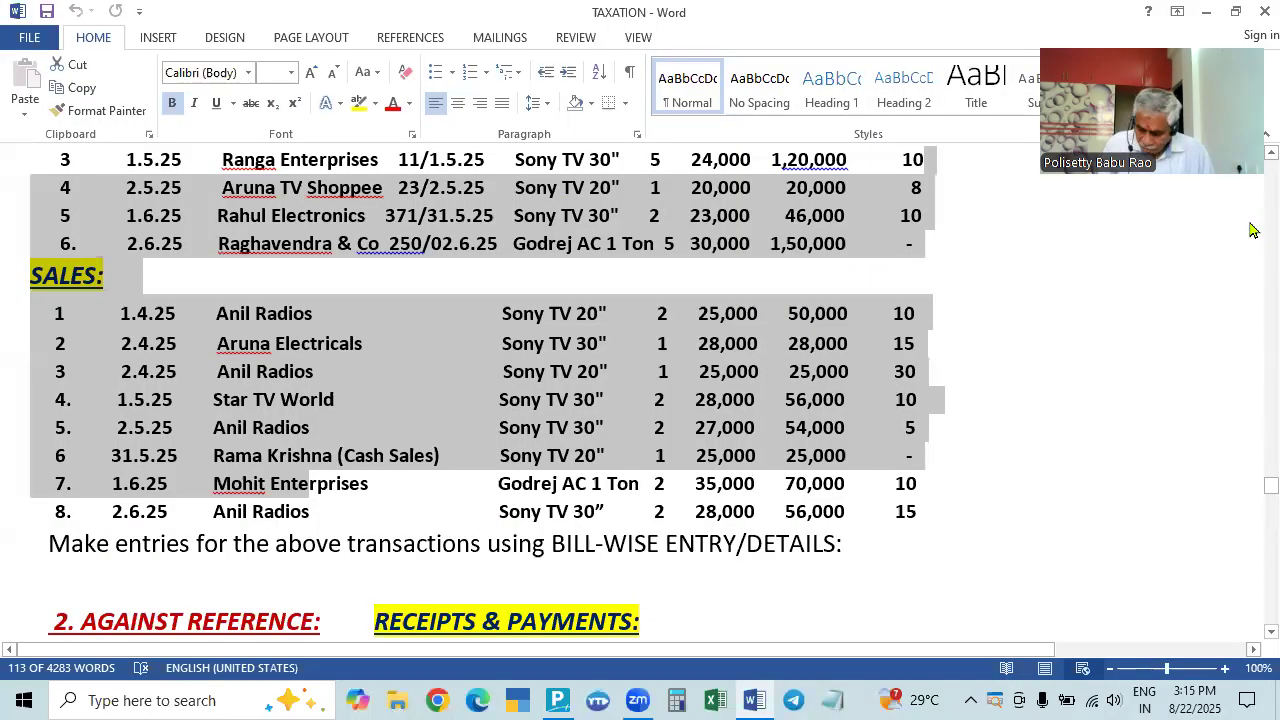
pyautogui.hotkey('alt', 'Tab')
pyautogui.write('35000')
pyautogui.press('Return')
pyautogui.press('Return')
pyautogui.press('Return')
pyautogui.press('Return')
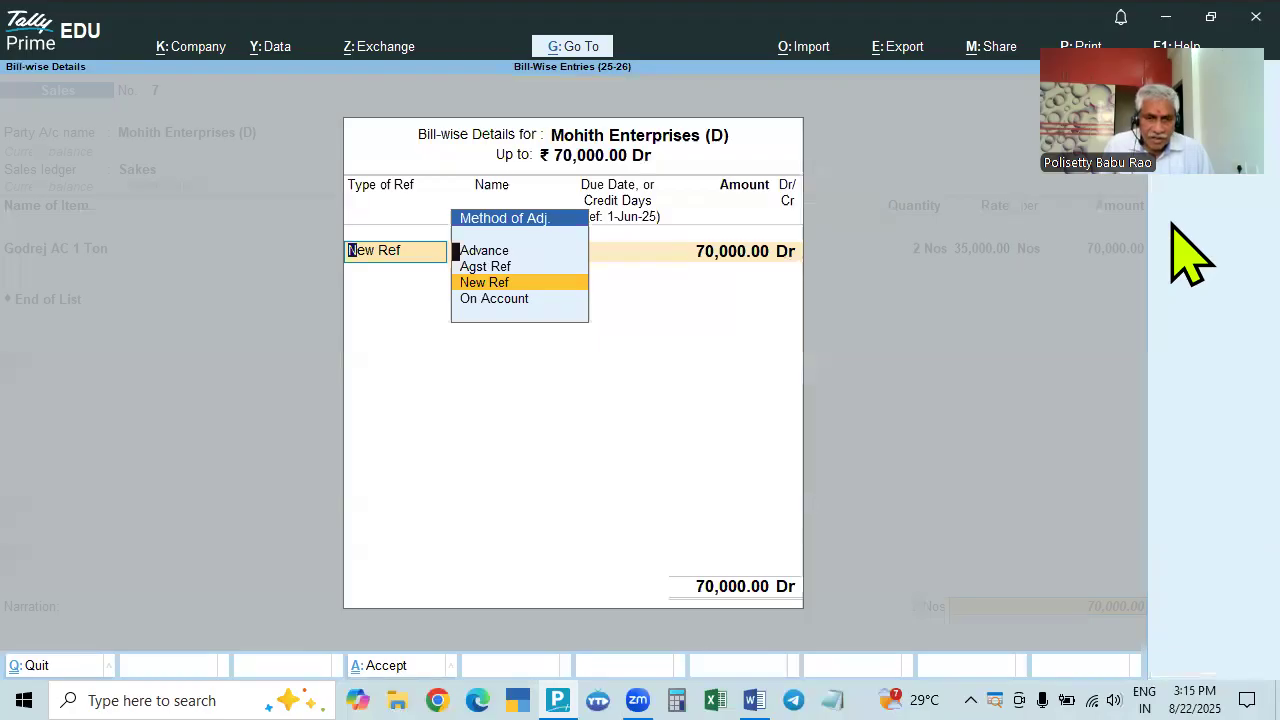
# Allocate 70,000 Dr to New Ref 7 with the credit days blank, and accept the Mohith Enterprises sales voucher
pyautogui.press('Return')
pyautogui.press('Return')
pyautogui.press('Return')
pyautogui.press('Return')
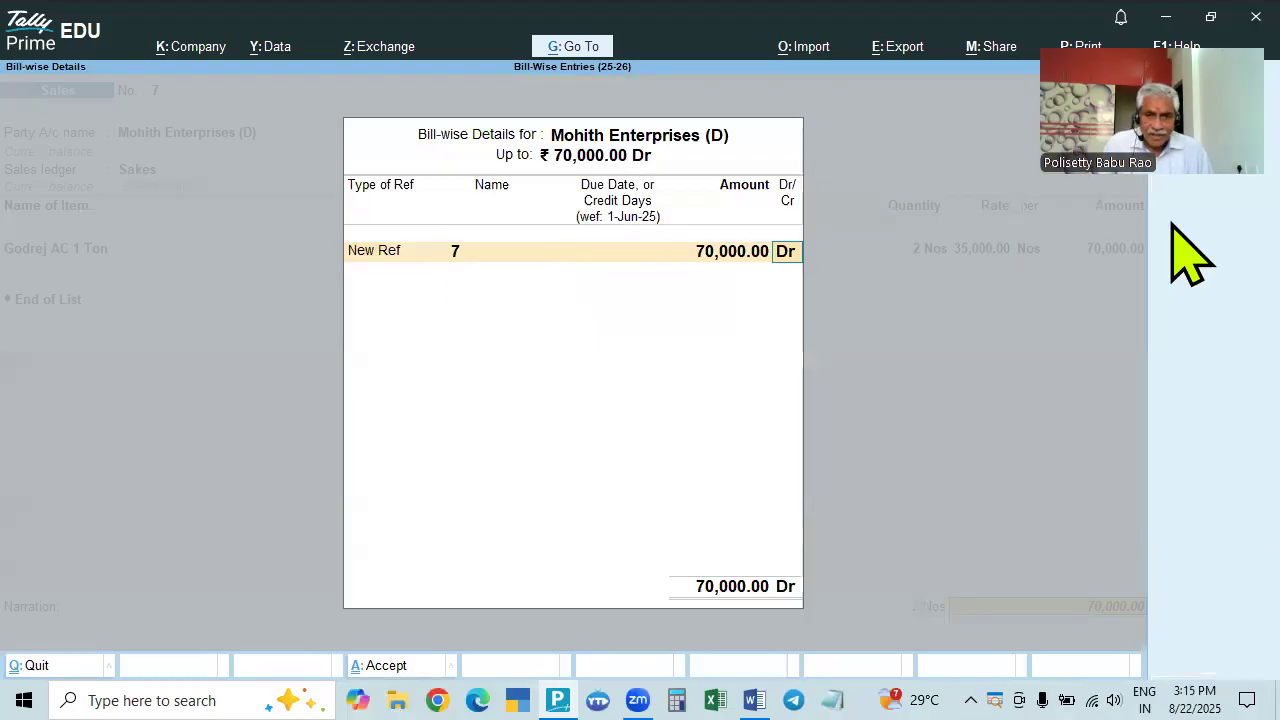
pyautogui.press('Return')
pyautogui.press('Return')
pyautogui.press('Return')
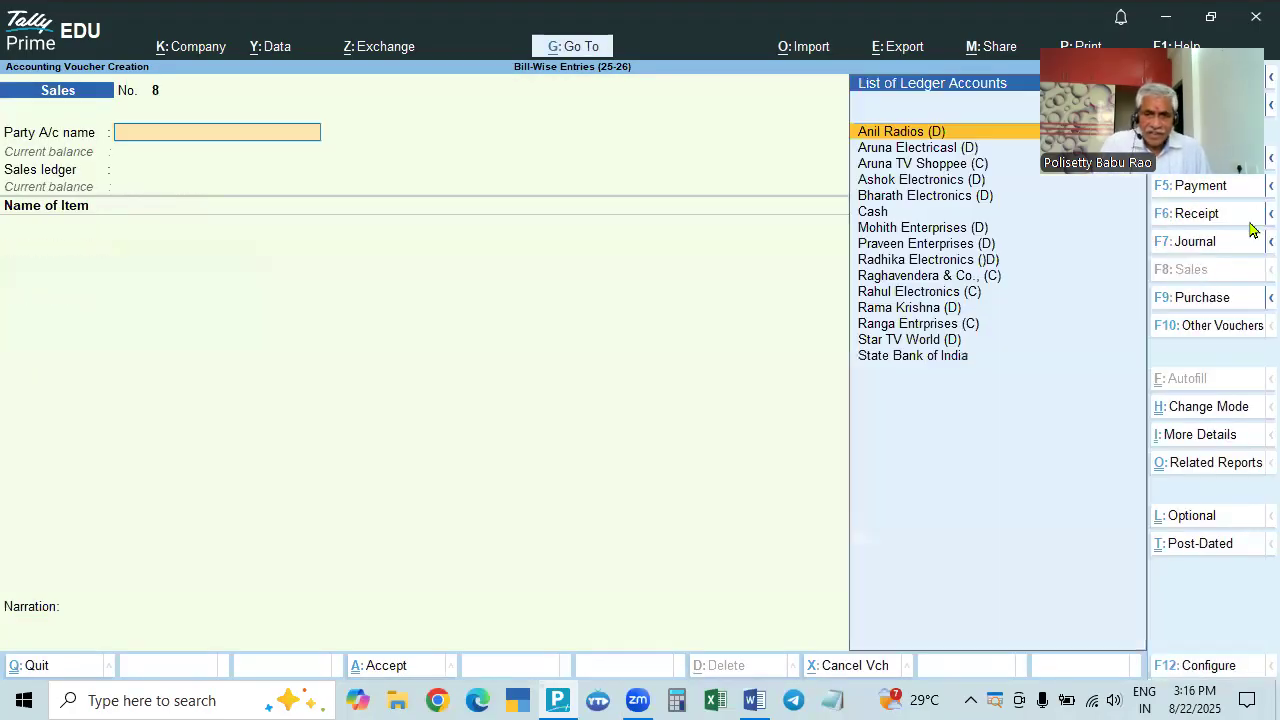
# Check the eighth sale in Word, set the voucher date to 2.6.25, and choose Anil Radios (D), keeping its dispatch and party details
pyautogui.hotkey('alt', 'Tab')
pyautogui.moveTo(283, 550); pyautogui.dragTo(431, 495)
pyautogui.hotkey('alt', 'Tab')
pyautogui.press('F2')
pyautogui.press('Return')
pyautogui.write('anil')
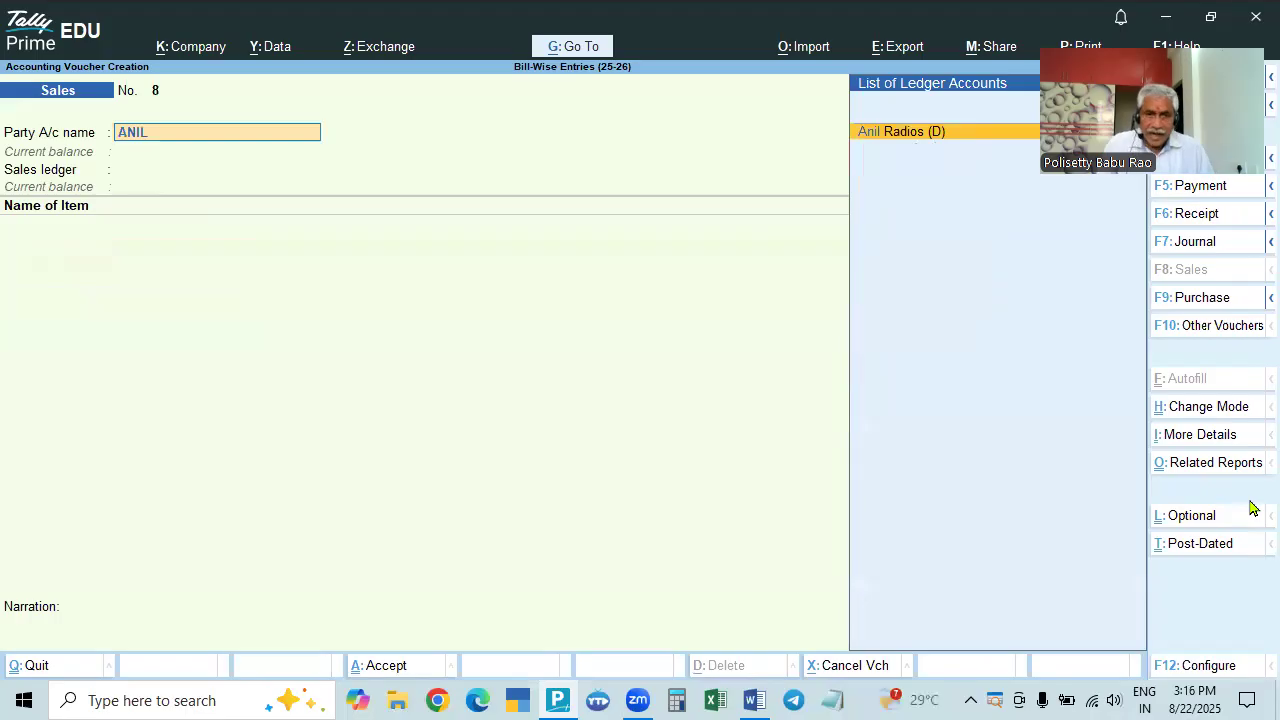
pyautogui.press('Return')
pyautogui.hotkey('ctrl', 'a')
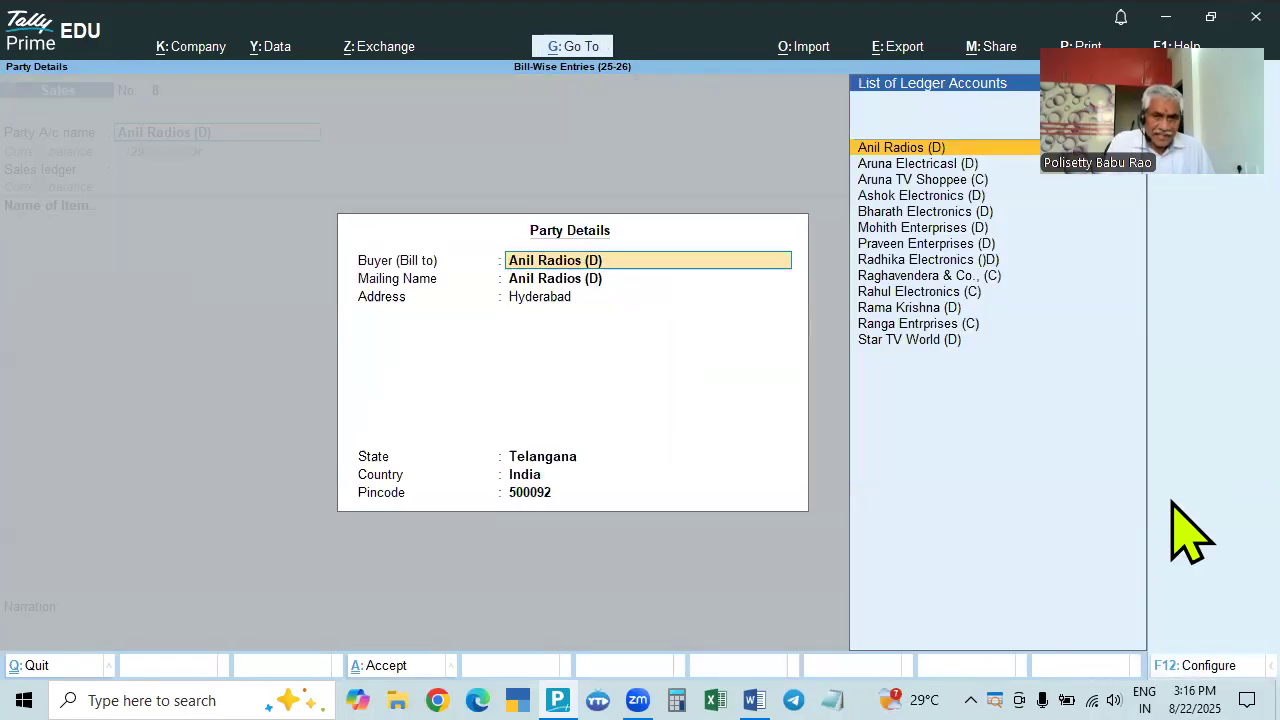
pyautogui.hotkey('ctrl', 'a')
# Keep Sakes as the sales ledger, check the eighth sale's item in Word, and choose Sony TV 30"
pyautogui.press('Return')
pyautogui.hotkey('alt', 'Tab')
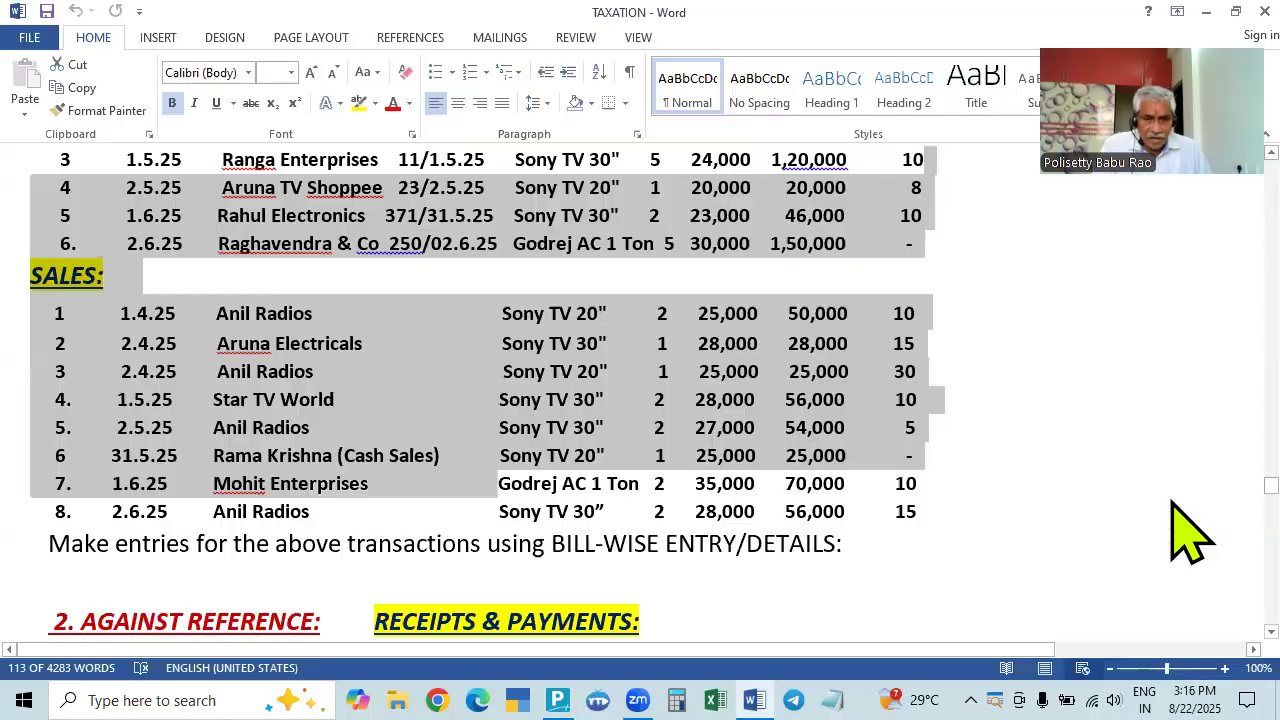
pyautogui.hotkey('alt', 'Tab')
pyautogui.write('son')
pyautogui.press('Down')
pyautogui.press('Down')
pyautogui.press('Return')
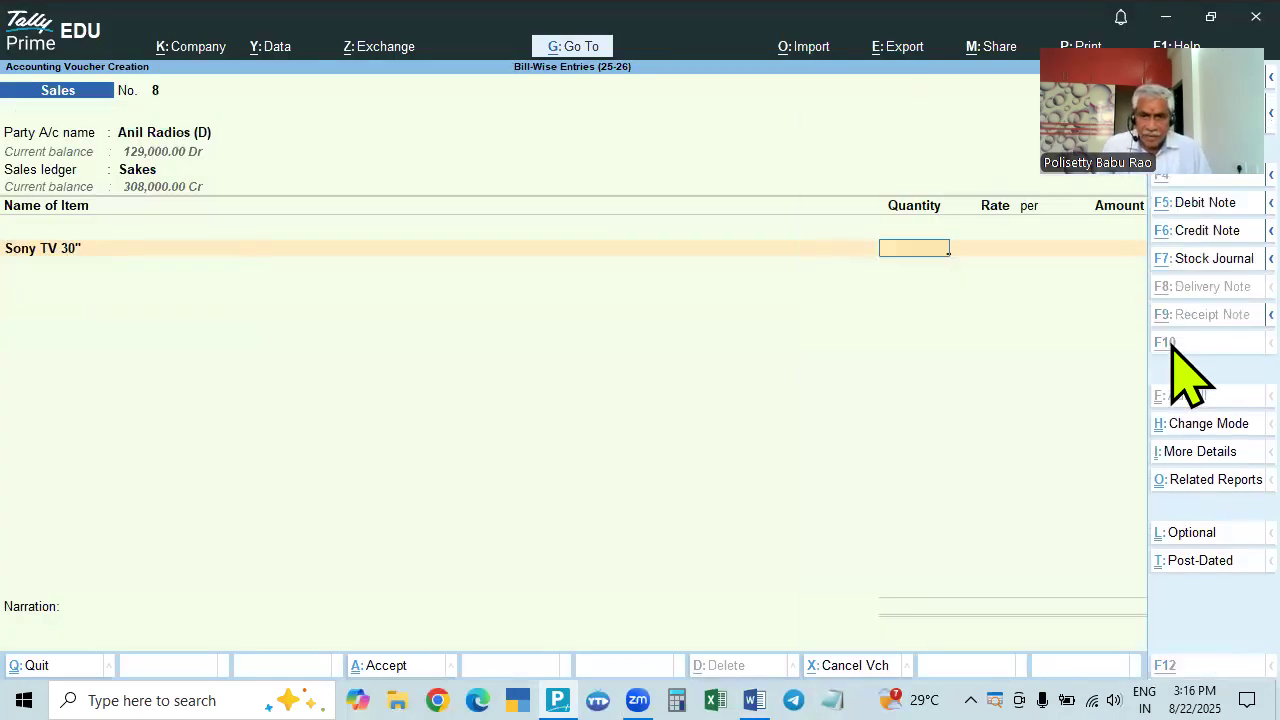
# Check the eighth sale's figures in Word and set Sony TV 30" to 2 Nos at 28,000
pyautogui.hotkey('alt', 'Tab')
pyautogui.hotkey('alt', 'Tab')
pyautogui.write('2')
pyautogui.press('Return')
pyautogui.write('28000')
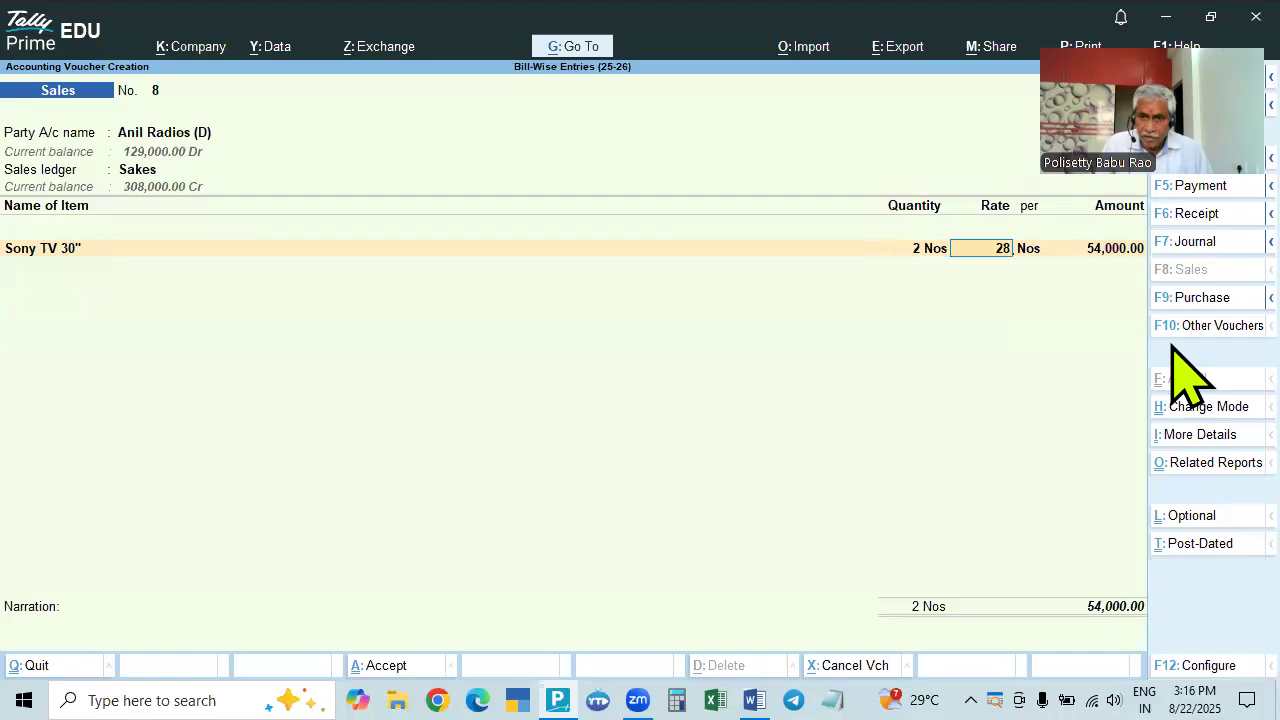
pyautogui.press('Return')
pyautogui.press('Return')
pyautogui.press('Return')
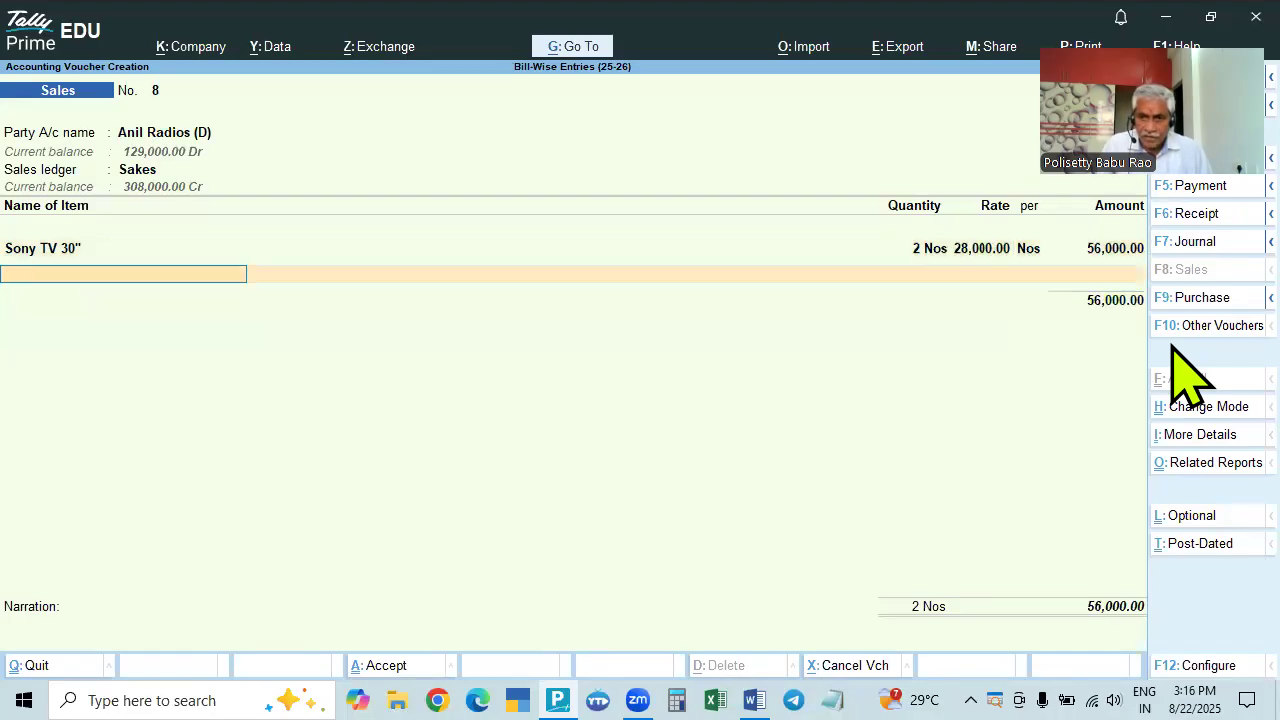
# End the item list, allocate 56,000 Dr to New Ref 8 with the credit days blank, and accept the voucher
pyautogui.hotkey('alt', 'Tab')
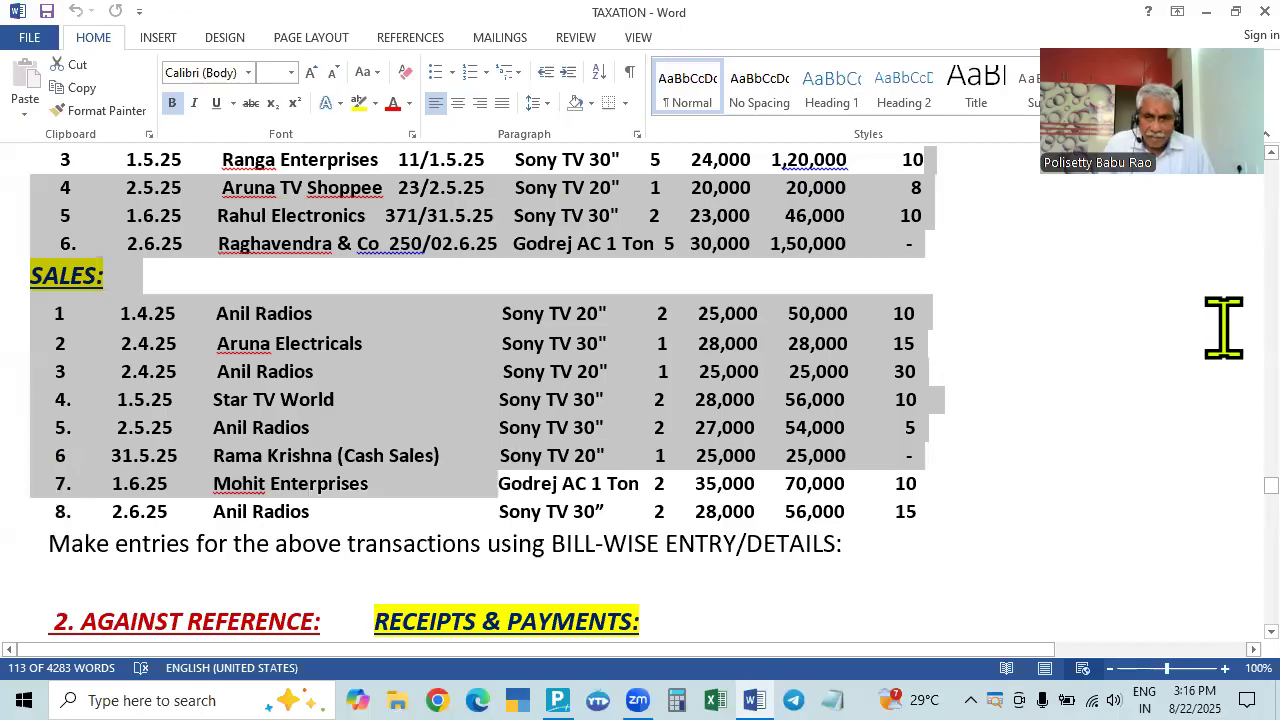
pyautogui.hotkey('alt', 'Tab')
pyautogui.press('Return')
pyautogui.press('Return')
pyautogui.press('Return')
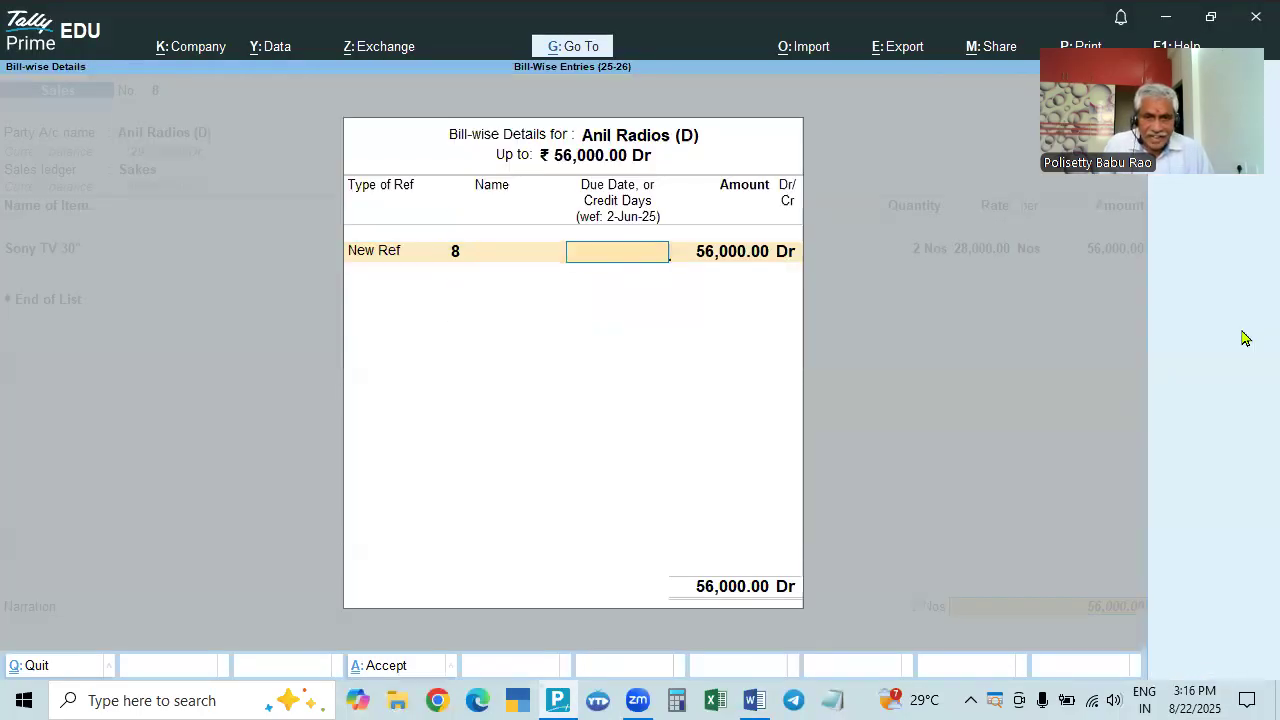
pyautogui.press('Return')
pyautogui.press('Return')
pyautogui.press('Return')
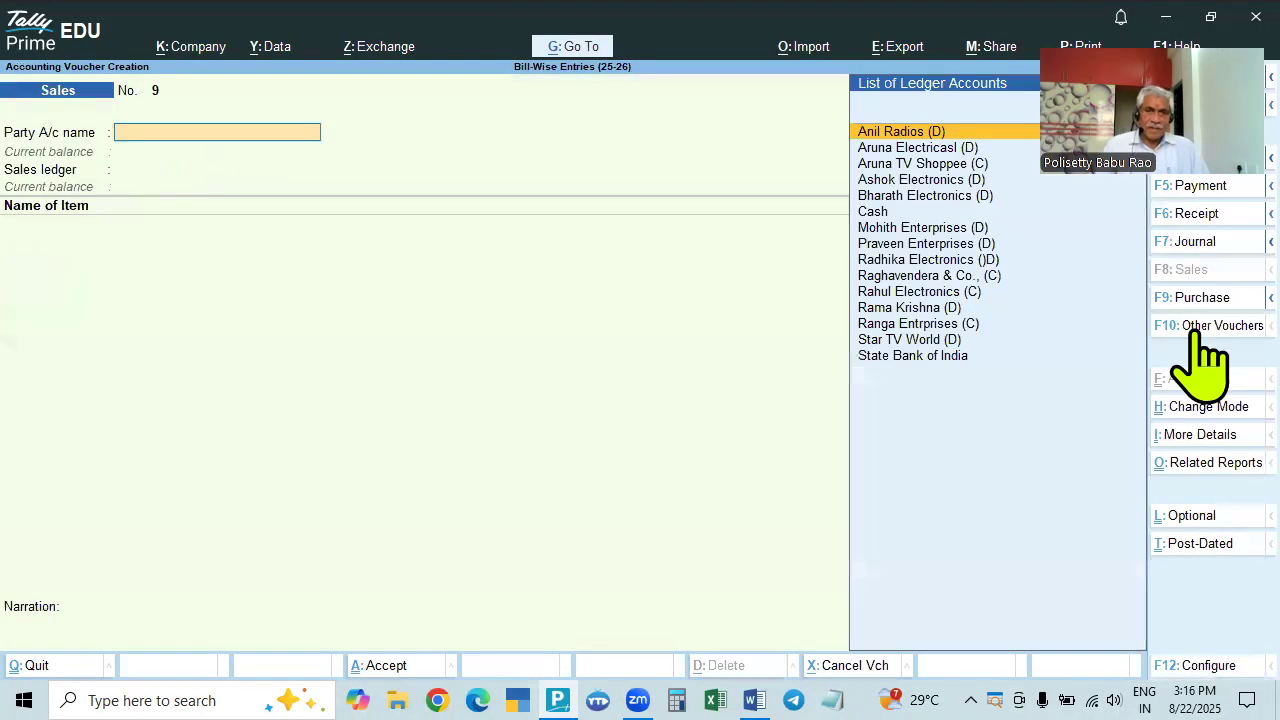
# Review the purchases and sales tables in the Word document against the entries made, and return to TallyPrime
pyautogui.hotkey('alt', 'Tab')
pyautogui.scroll(8, 1223, 329)
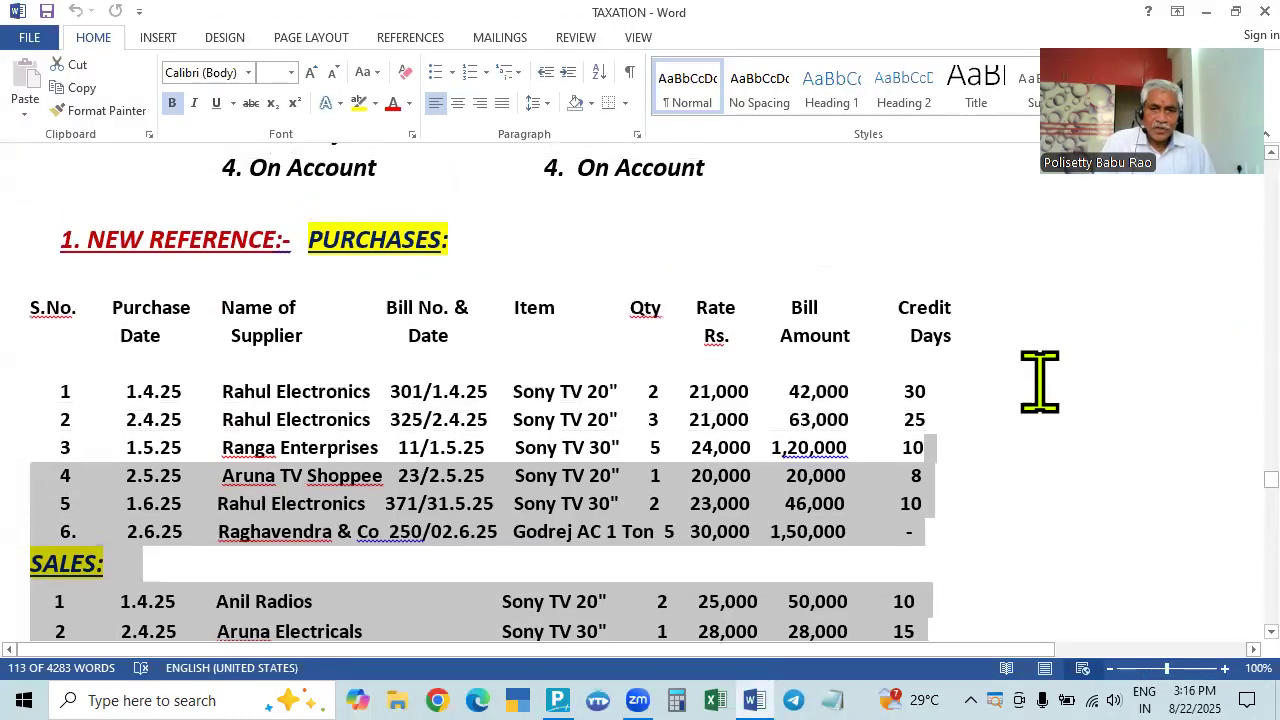
pyautogui.scroll(-7, 543, 443)
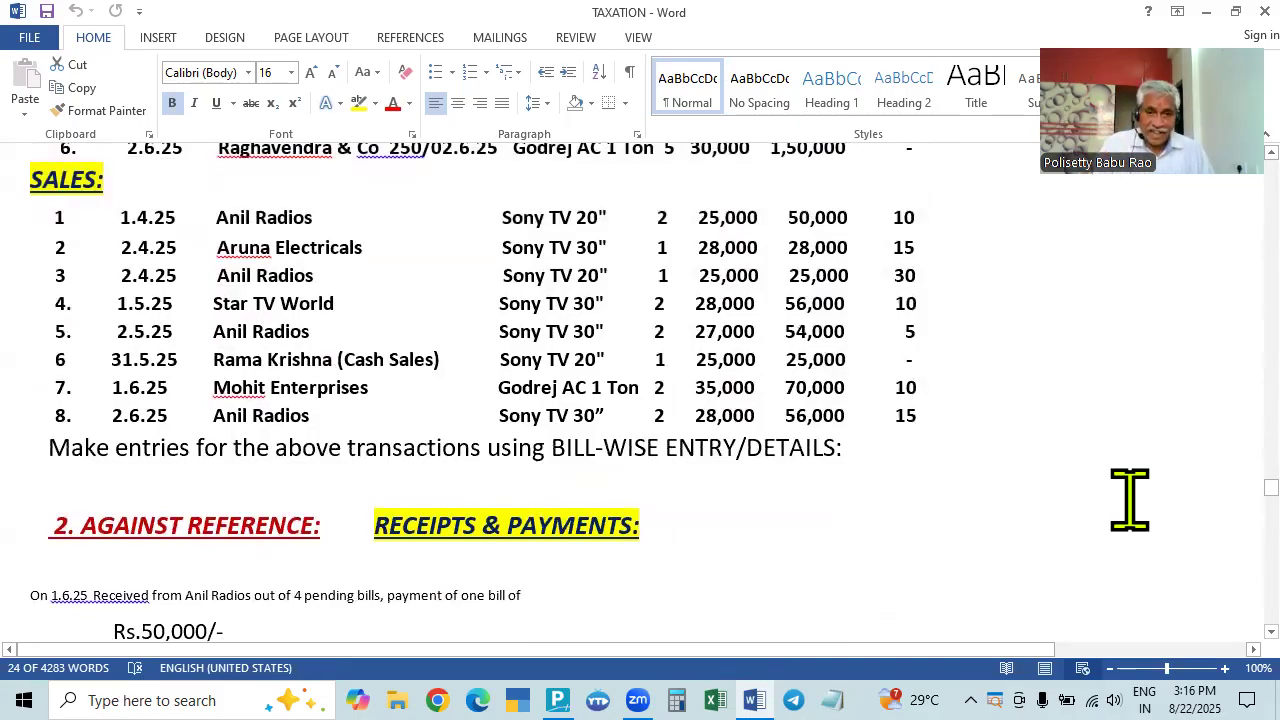
pyautogui.scroll(4, 1128, 500)
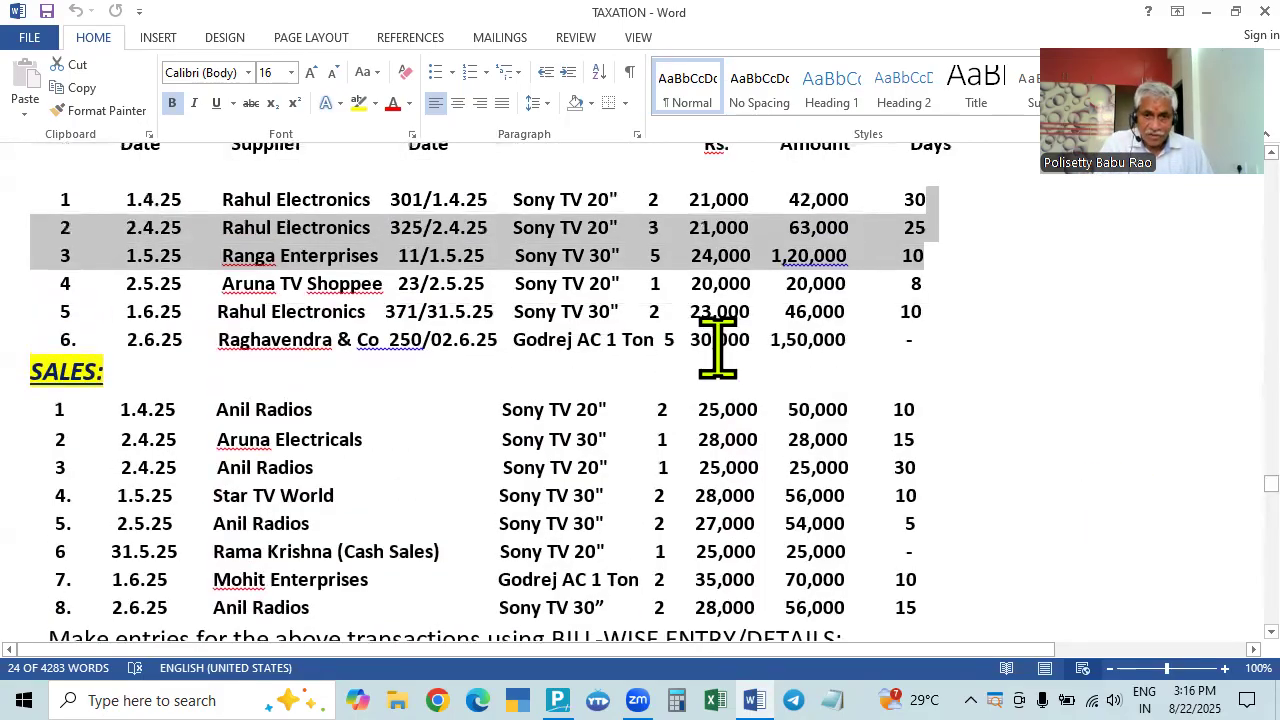
pyautogui.hotkey('alt', 'Tab')
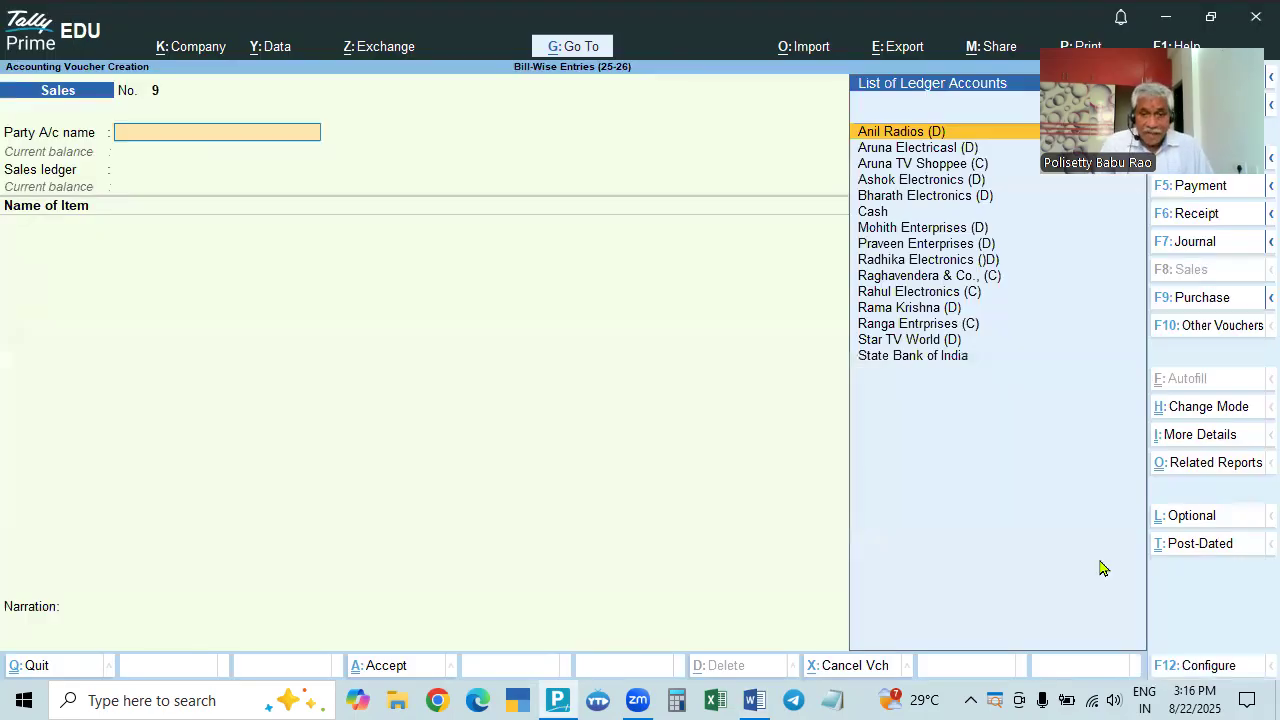
# Quit voucher creation and open the Stock Summary report
pyautogui.press('Escape')
pyautogui.press('y')
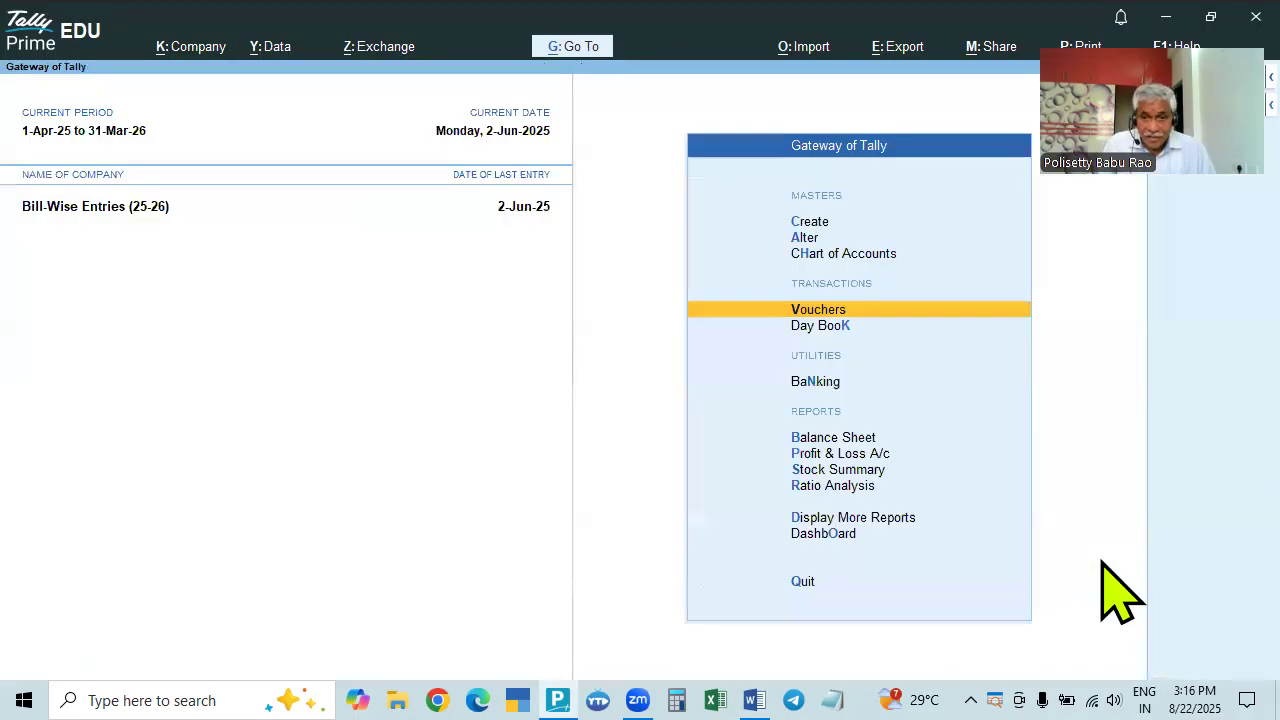
pyautogui.press('Down')
pyautogui.press('Down')
pyautogui.press('Down')
pyautogui.press('Down')
pyautogui.press('Down')
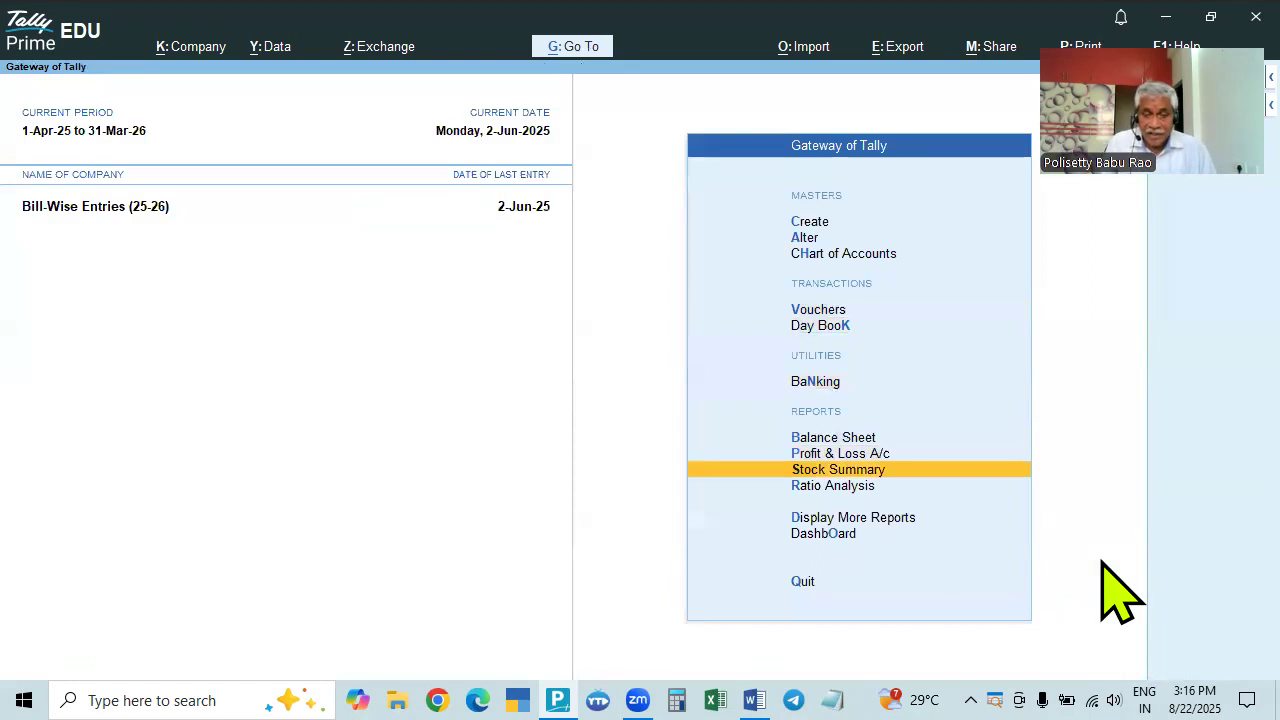
pyautogui.press('Return')
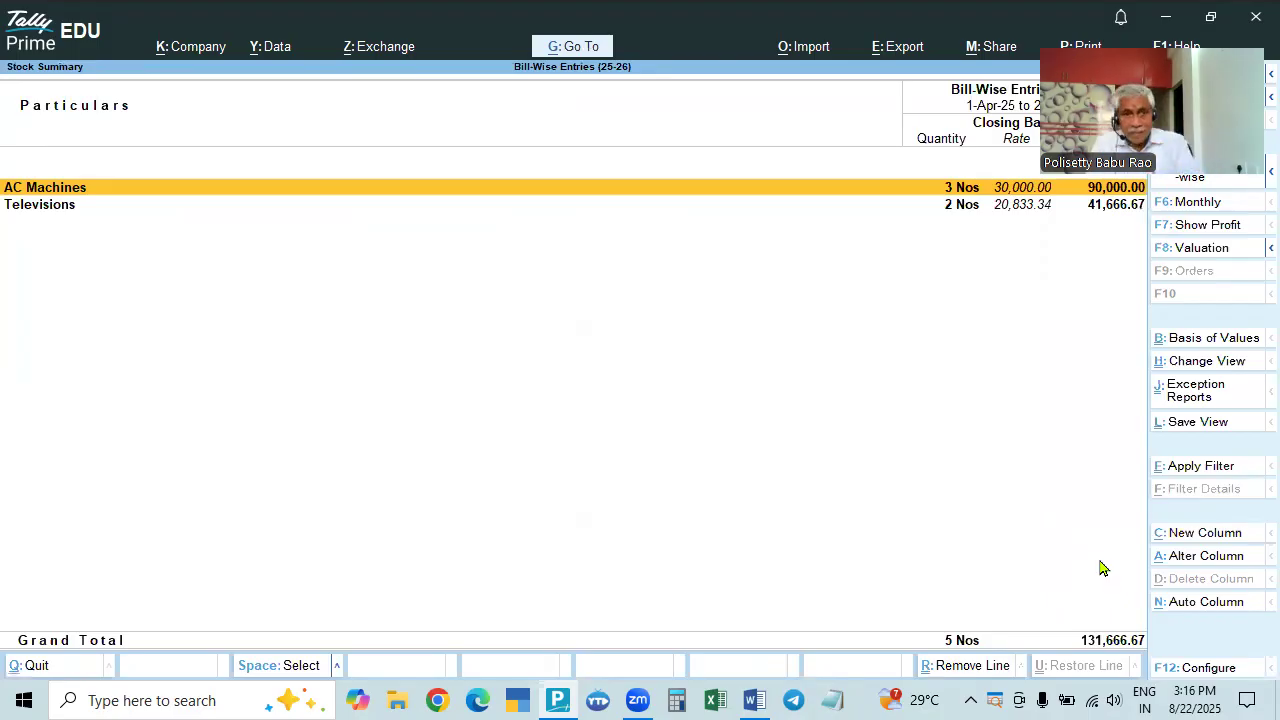
# Expand the Stock Summary to item detail and compare the Sony TV 20" line with the transactions in Word
pyautogui.hotkey('alt', 'Tab')
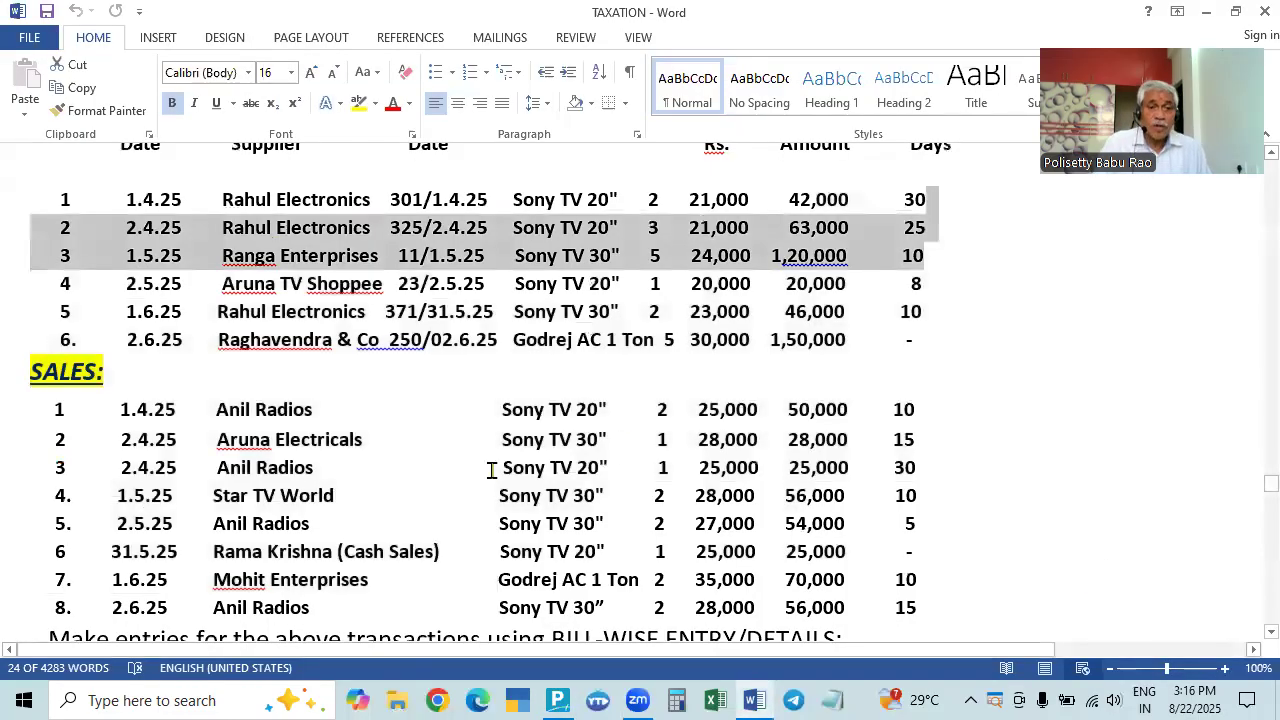
pyautogui.hotkey('alt', 'Tab')
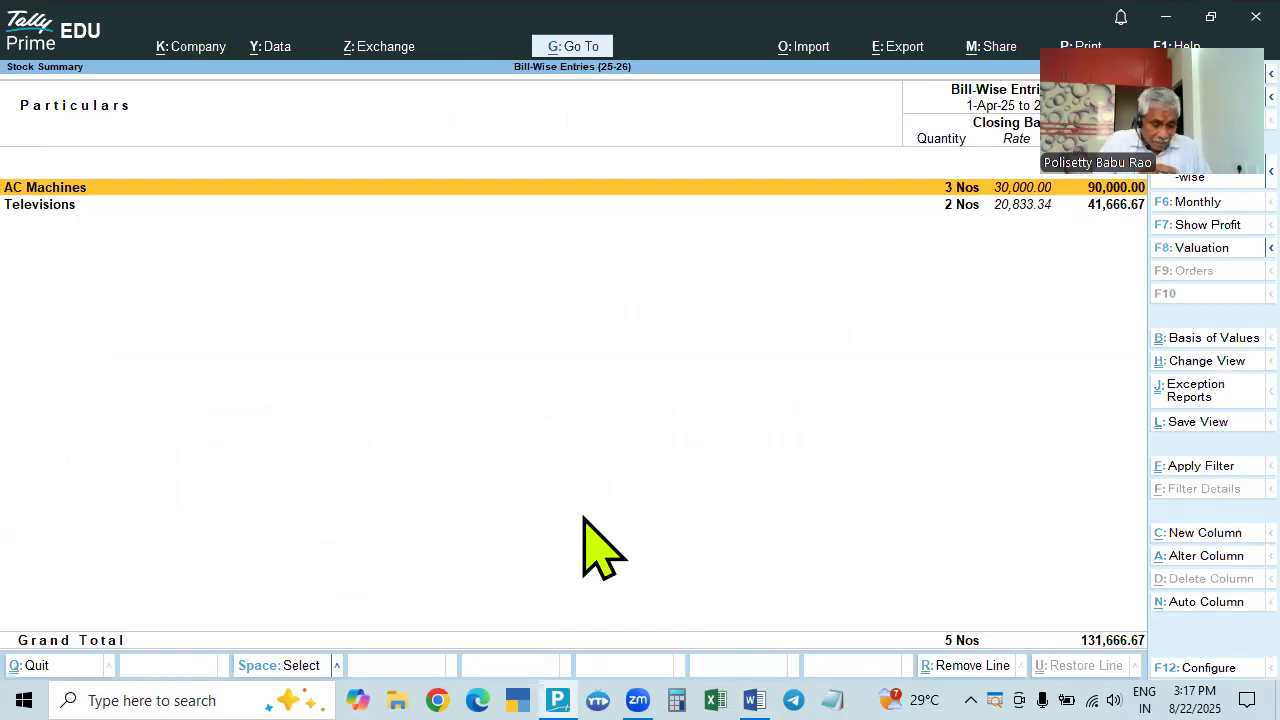
pyautogui.hotkey('alt', 'F1')
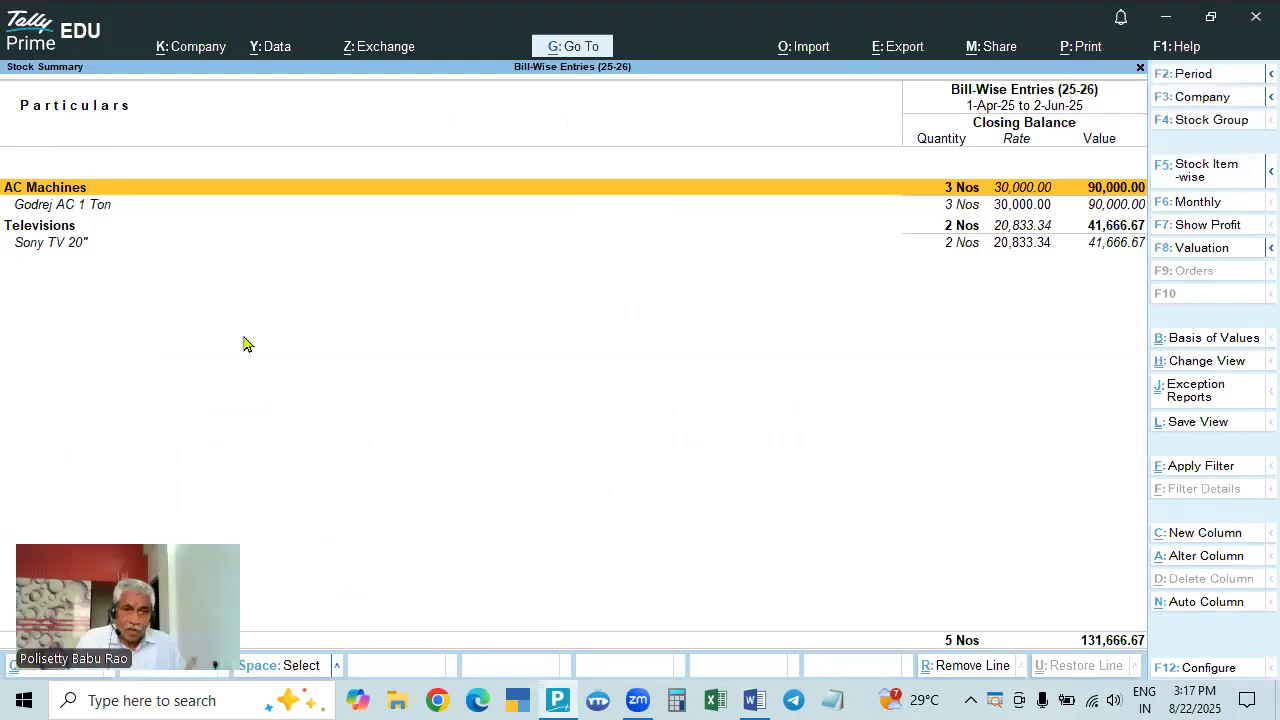
pyautogui.click(66, 248)
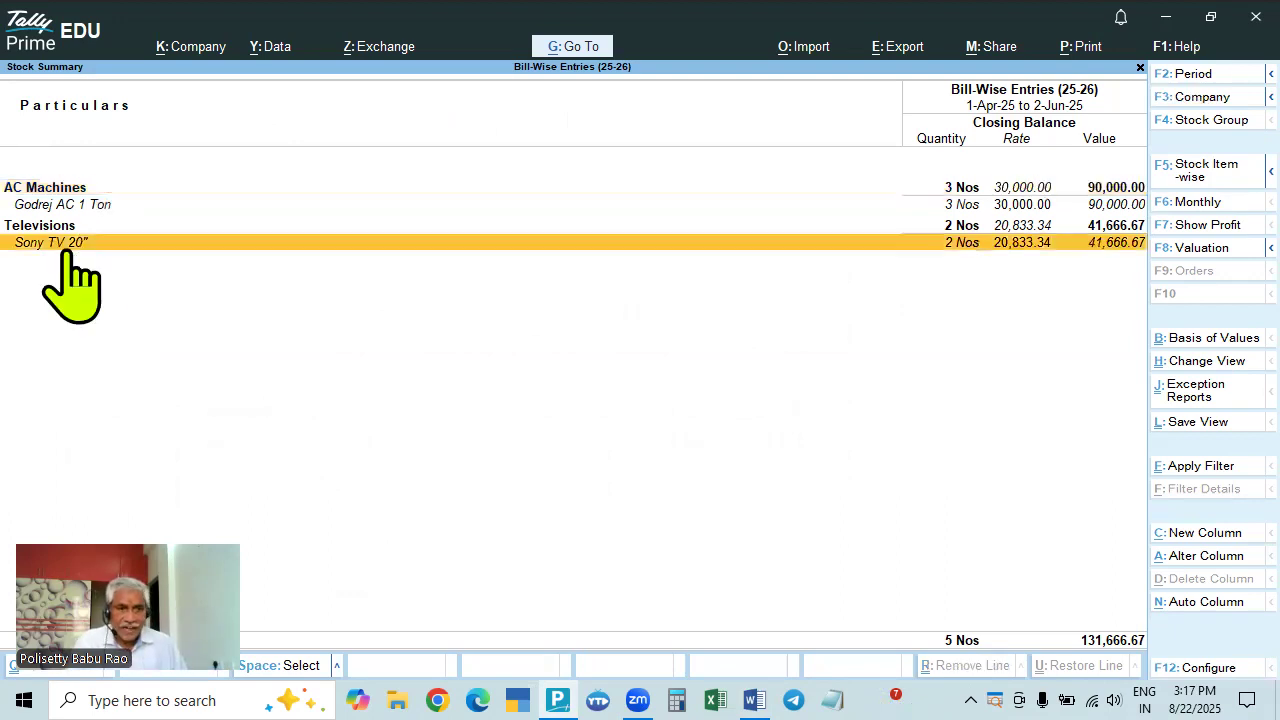
pyautogui.hotkey('alt', 'Tab')
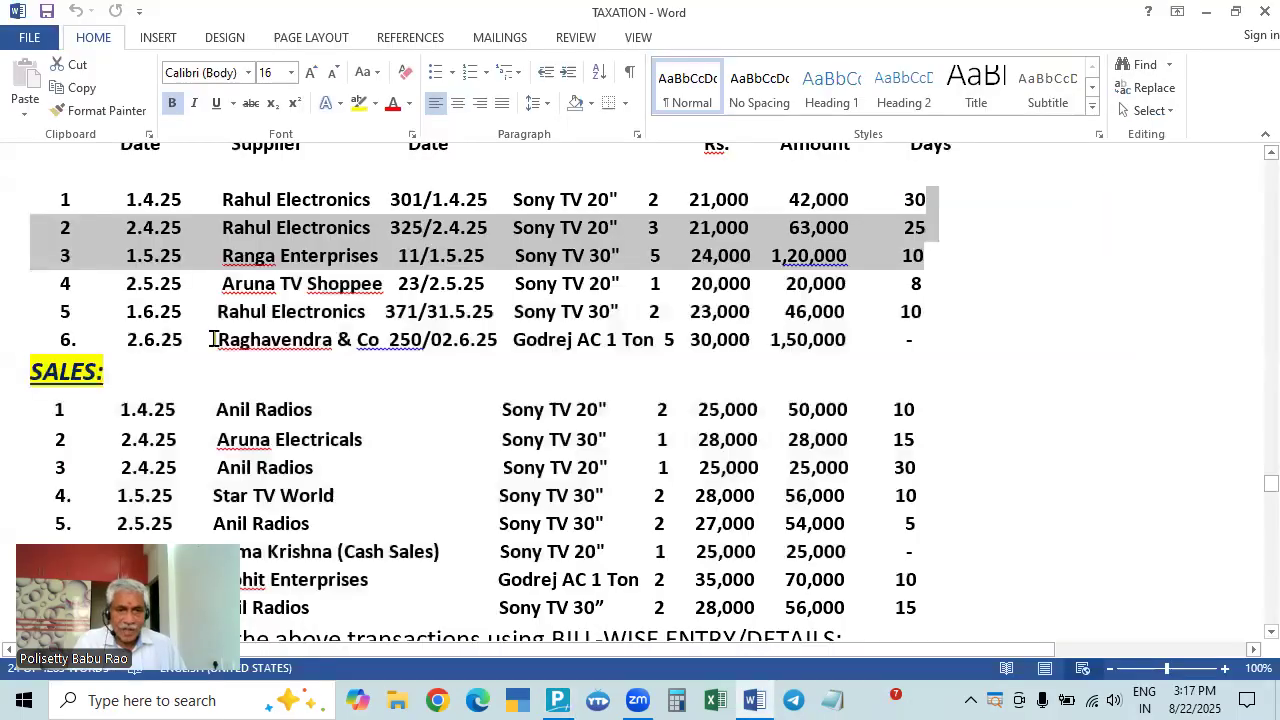
pyautogui.hotkey('alt', 'Tab')
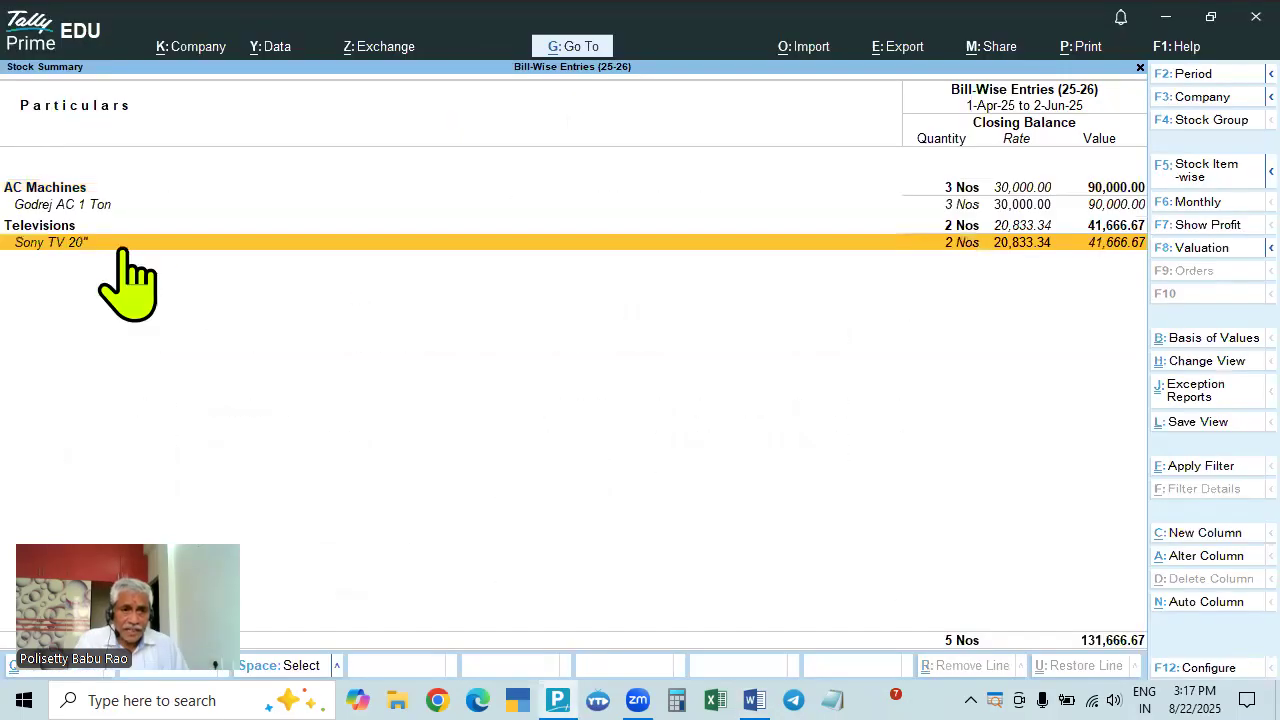
# Reopen the Stock Summary and view it stock item-wise, stock group-wise, and with the items detailed under each group
pyautogui.press('Escape')
pyautogui.press('Return')
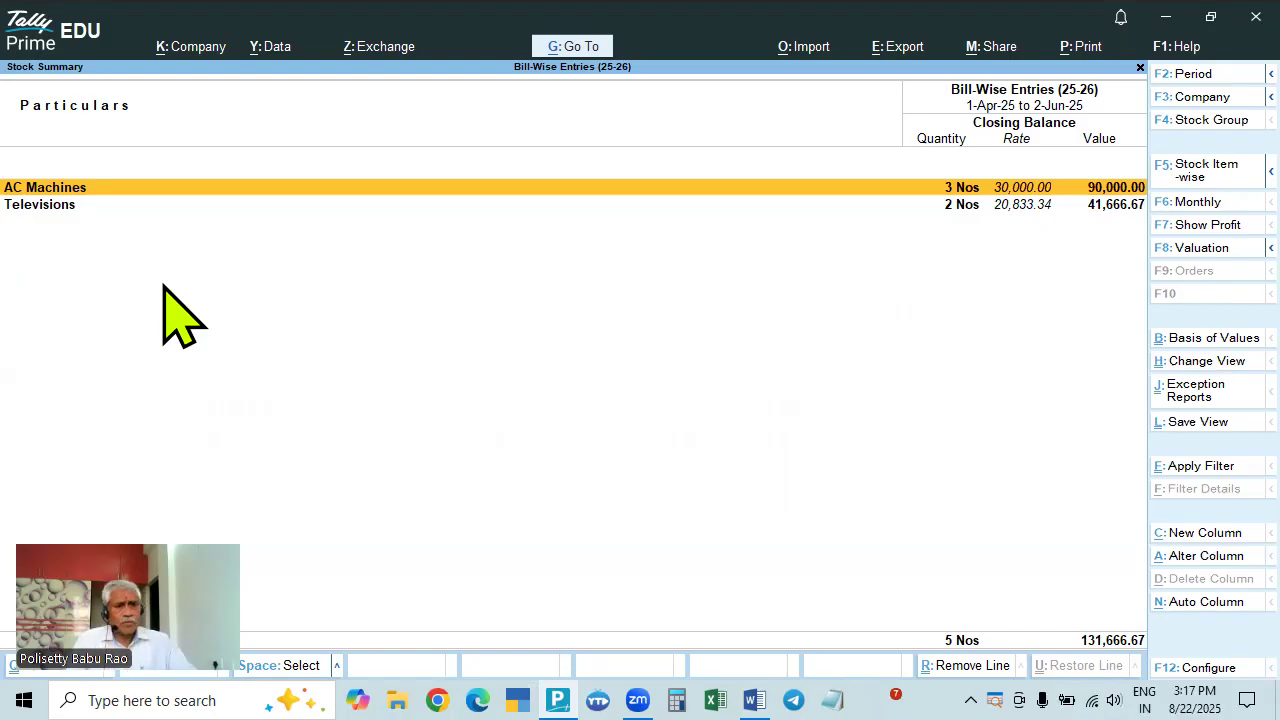
pyautogui.click(1192, 178)
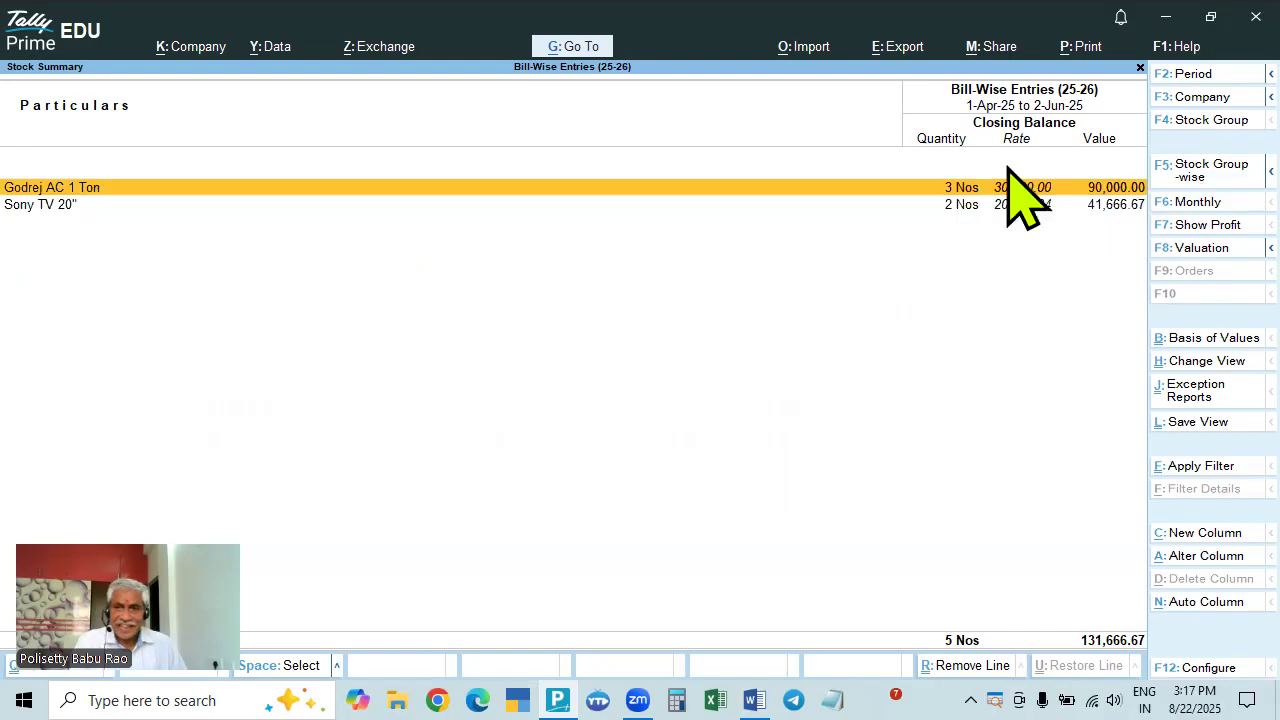
pyautogui.press('F5')
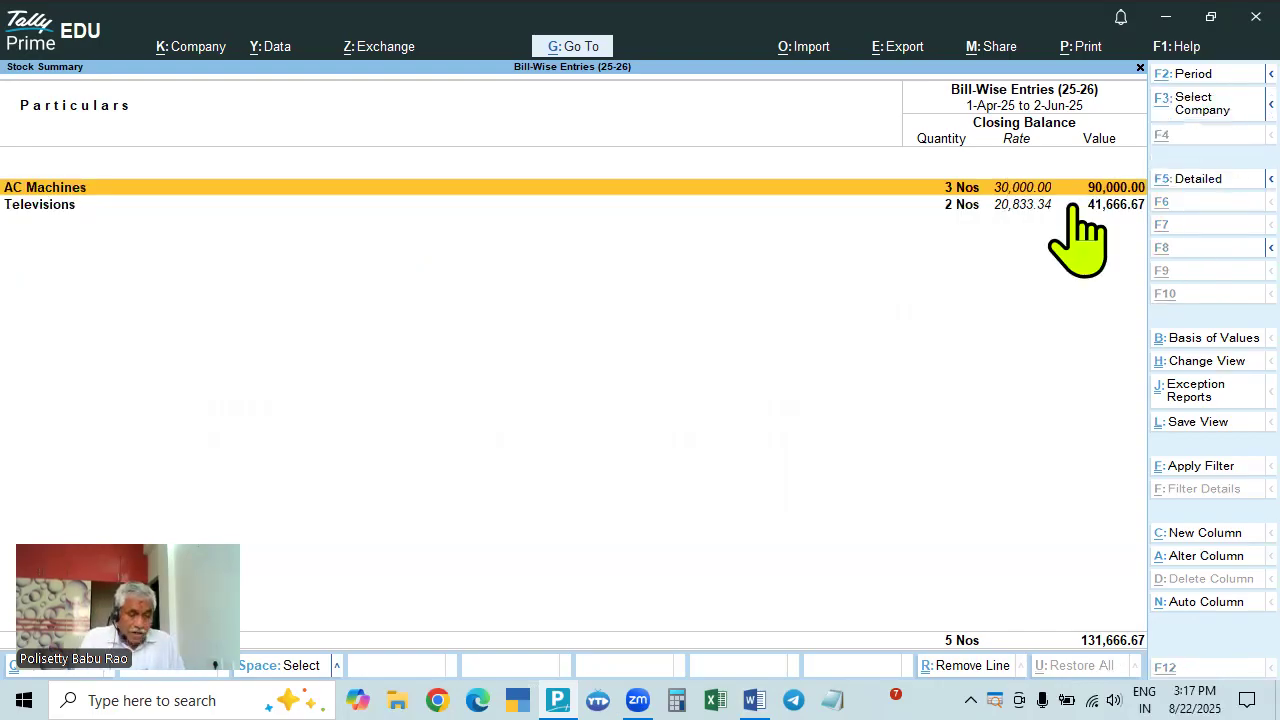
pyautogui.hotkey('alt', 'F5')
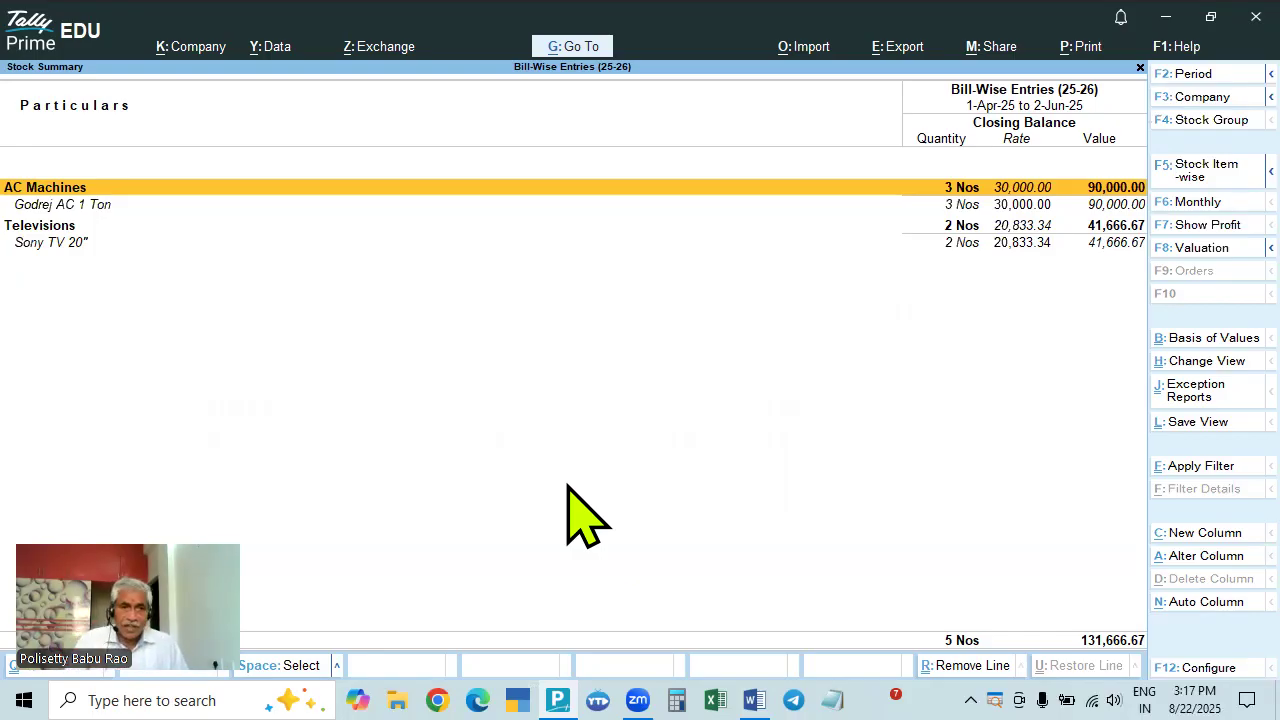
# Leave the Stock Summary and start a sales voucher for Anil Radios with the sales ledger Sakes
pyautogui.press('Escape')
pyautogui.press('Up')
pyautogui.press('Up')
pyautogui.press('Up')
pyautogui.press('Up')
pyautogui.press('Up')
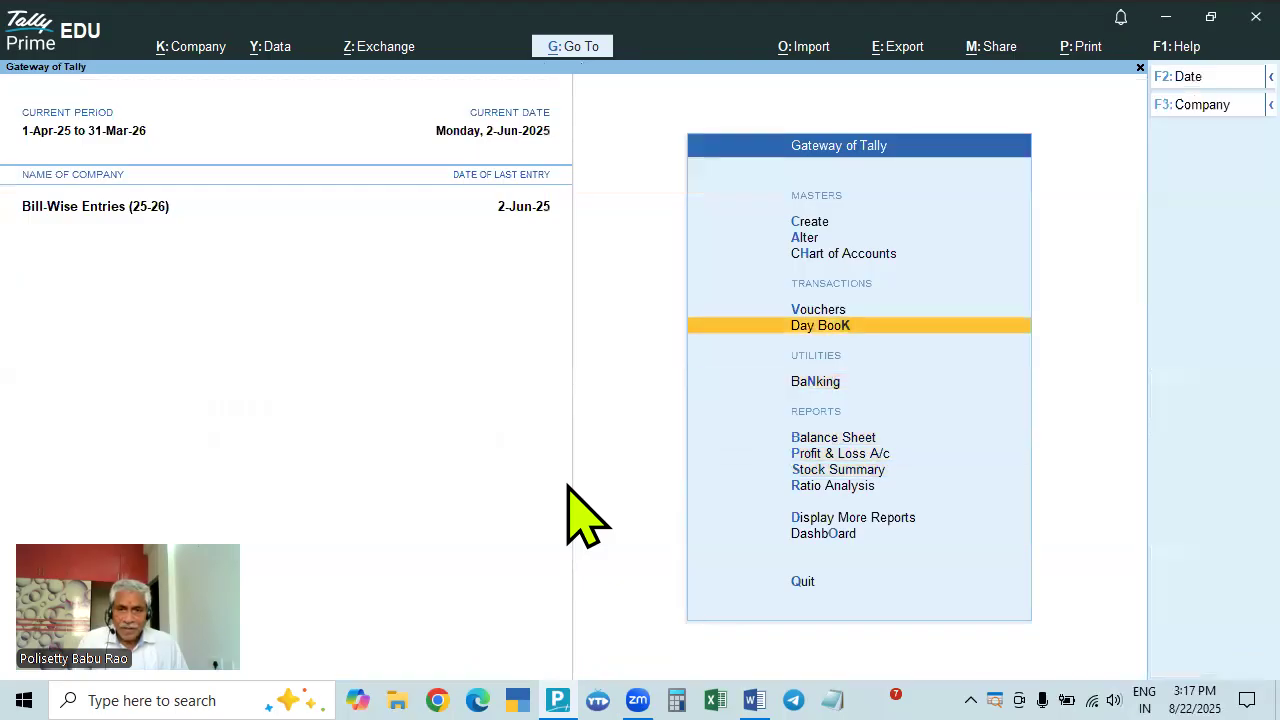
pyautogui.press('Return')
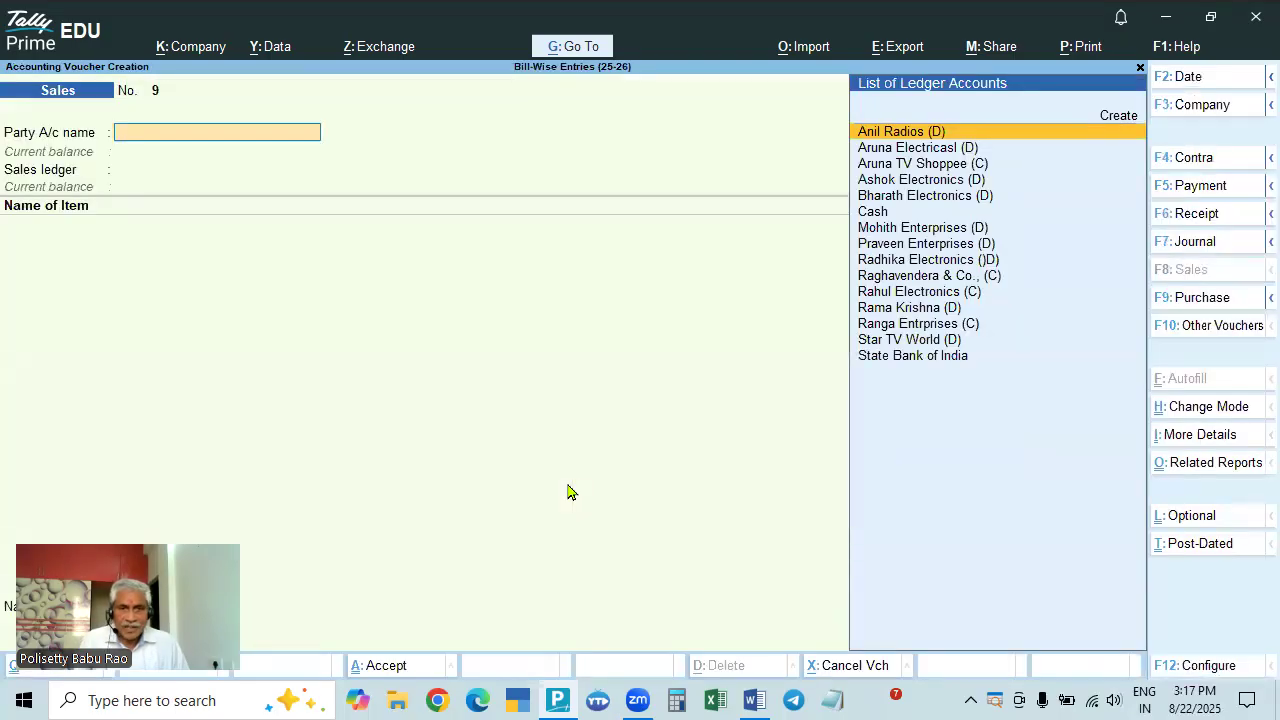
pyautogui.press('Return')
pyautogui.hotkey('ctrl', 'a')
pyautogui.hotkey('ctrl', 'a')
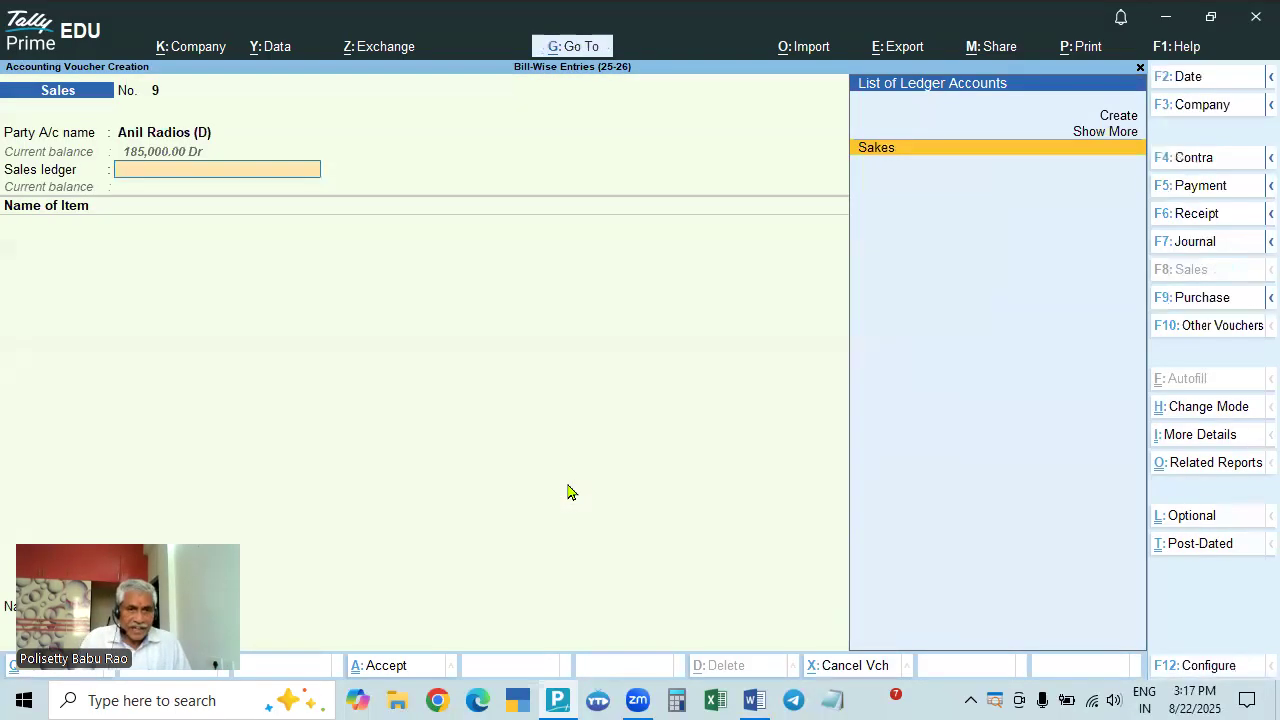
pyautogui.press('Return')
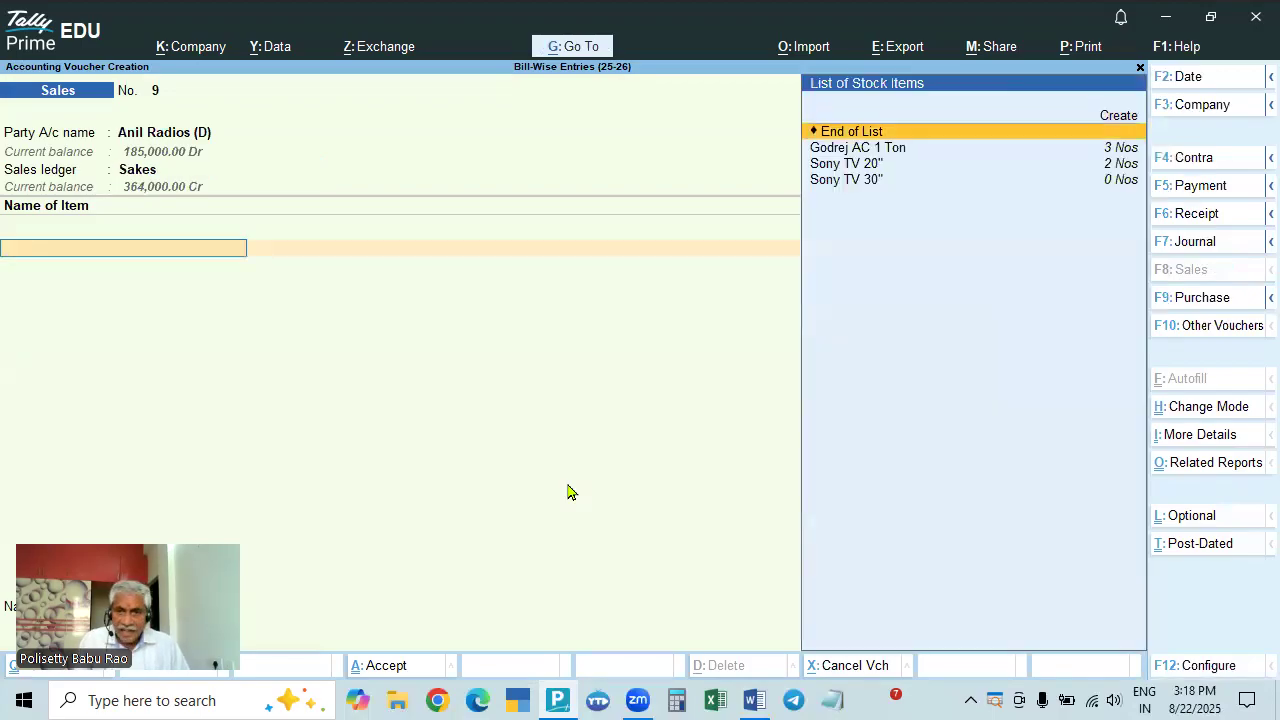
# Check the available quantities in the voucher's stock item list and quit the voucher without saving
pyautogui.press('Down')
pyautogui.press('Down')
pyautogui.press('Down')
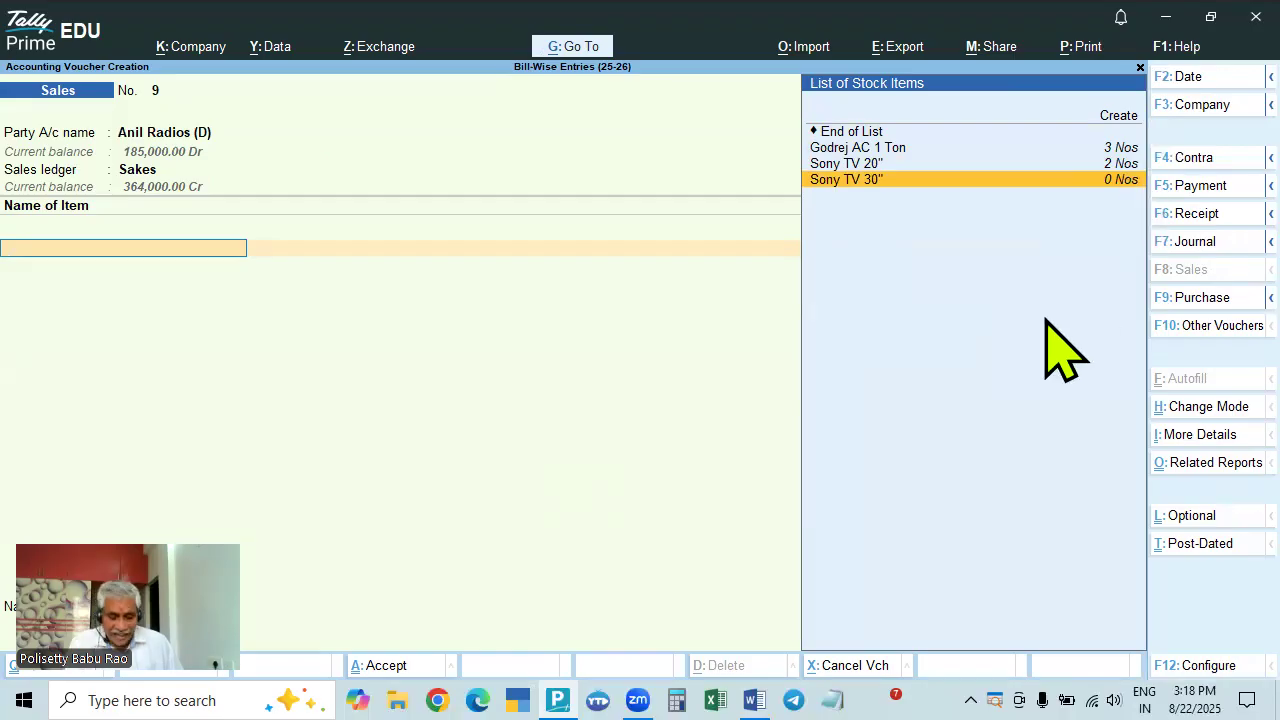
pyautogui.press('Up')
pyautogui.press('Up')
pyautogui.press('Up')
pyautogui.press('Escape')
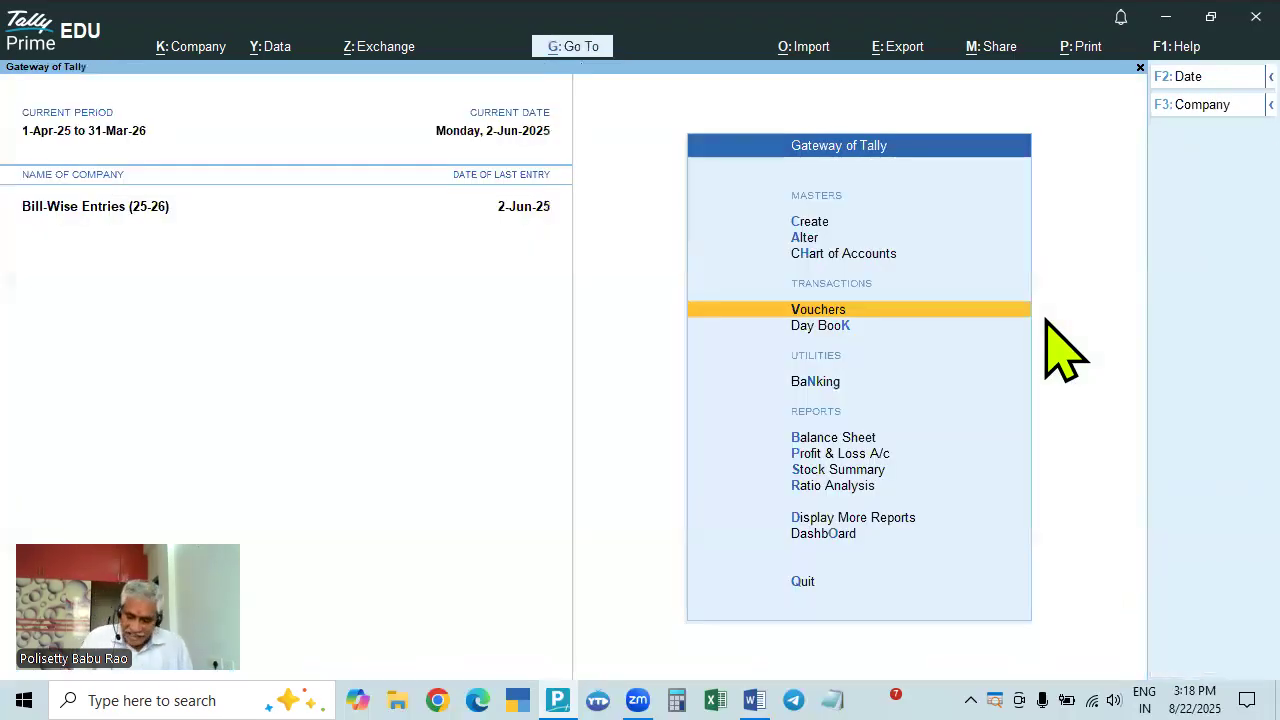
# Check the Stock Summary again with the items detailed under each stock group, and leave the report
pyautogui.press('Down')
pyautogui.press('Down')
pyautogui.press('Down')
pyautogui.press('Down')
pyautogui.press('Down')
pyautogui.press('Return')
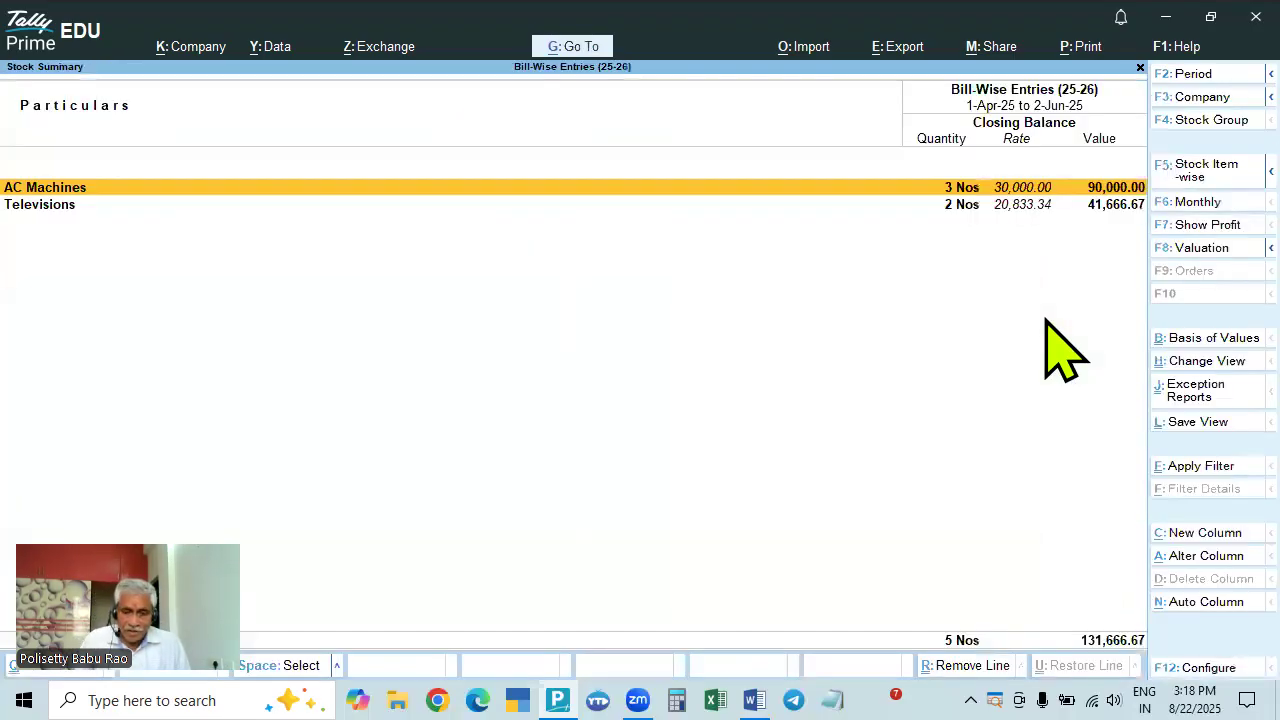
pyautogui.hotkey('alt', 'F5')
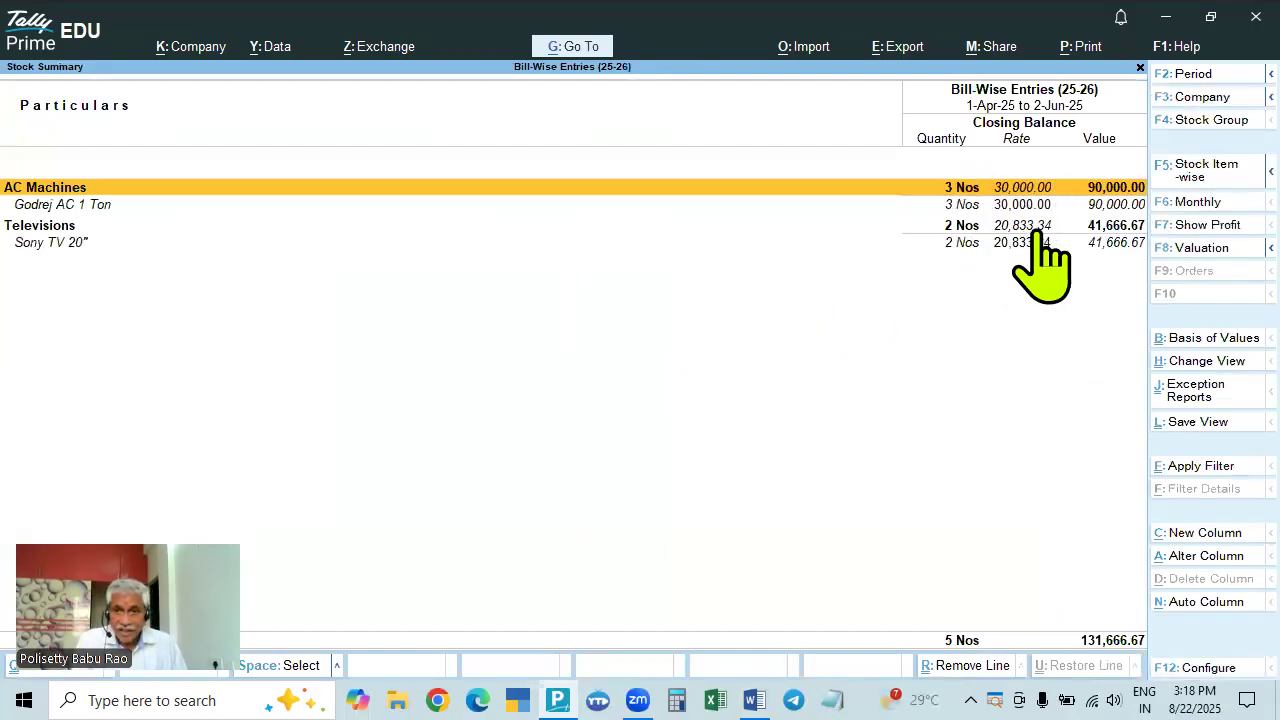
pyautogui.press('Escape')
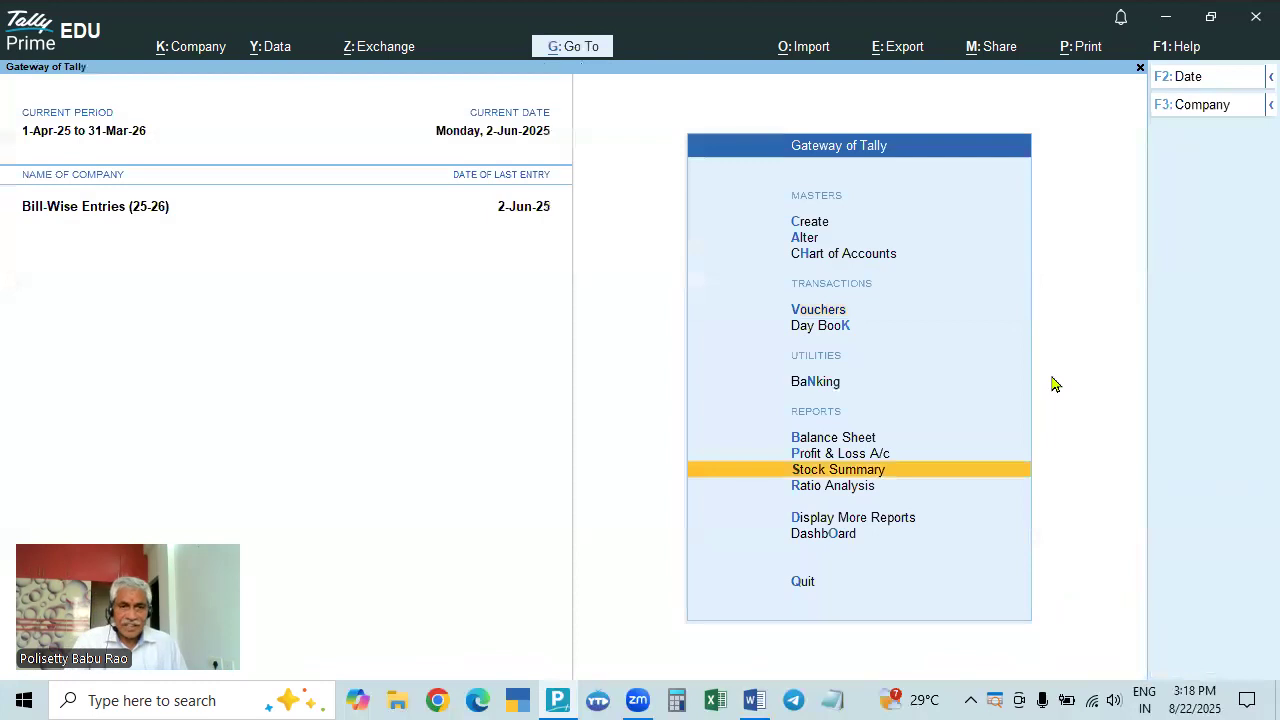
pyautogui.press('Escape')
pyautogui.press('Escape')
# Switch to Word and review the New Reference purchases and sales tables
pyautogui.hotkey('alt', 'Tab')
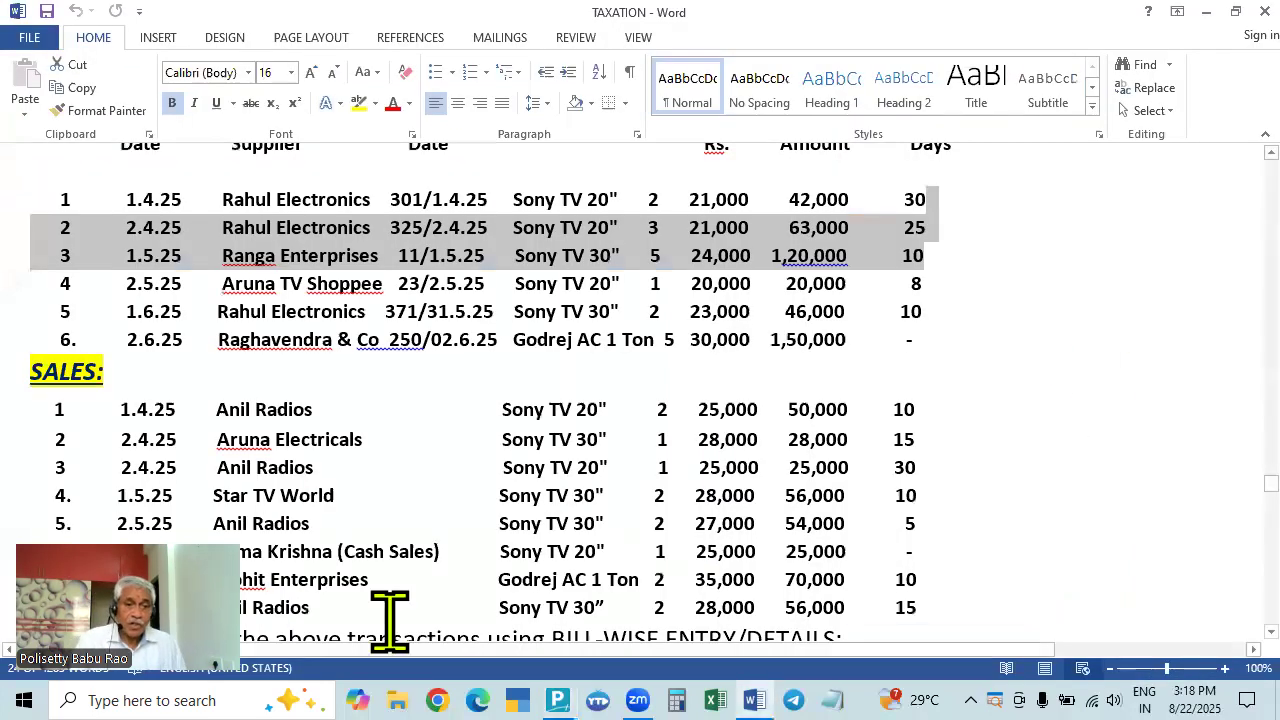
pyautogui.moveTo(172, 632); pyautogui.dragTo(1210, 122)
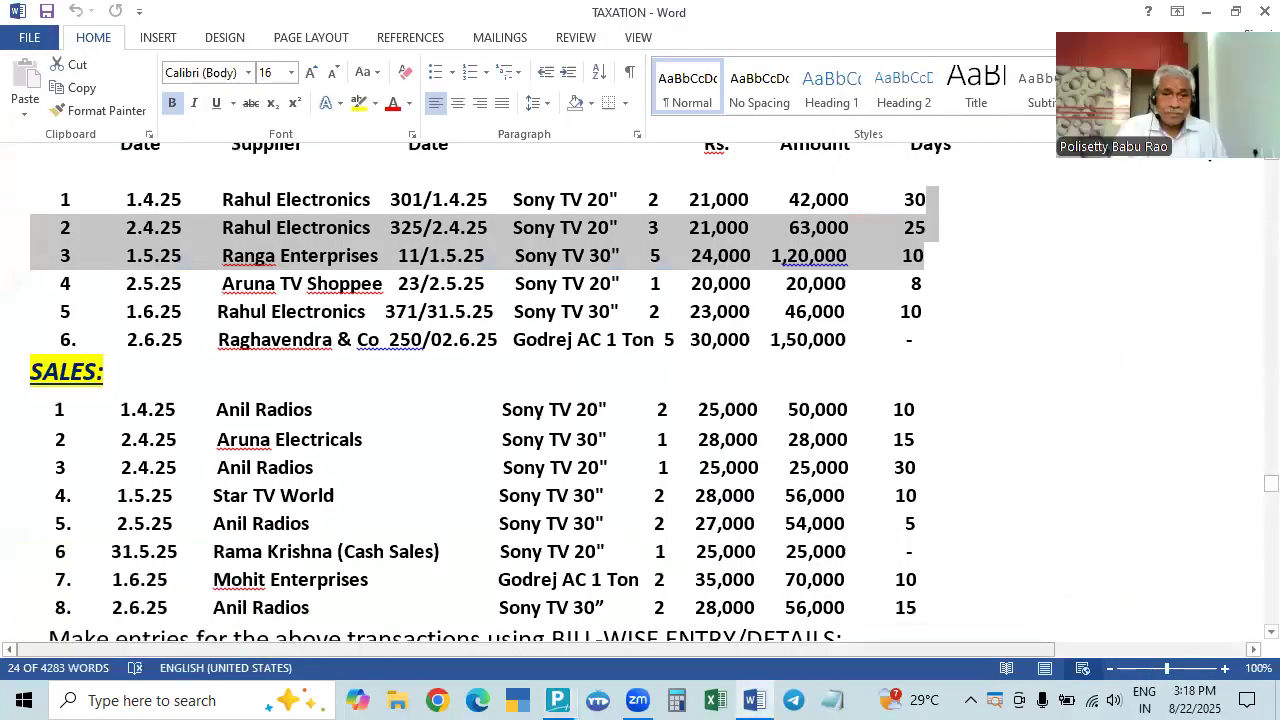
pyautogui.click(591, 373)
pyautogui.scroll(2, 591, 373)
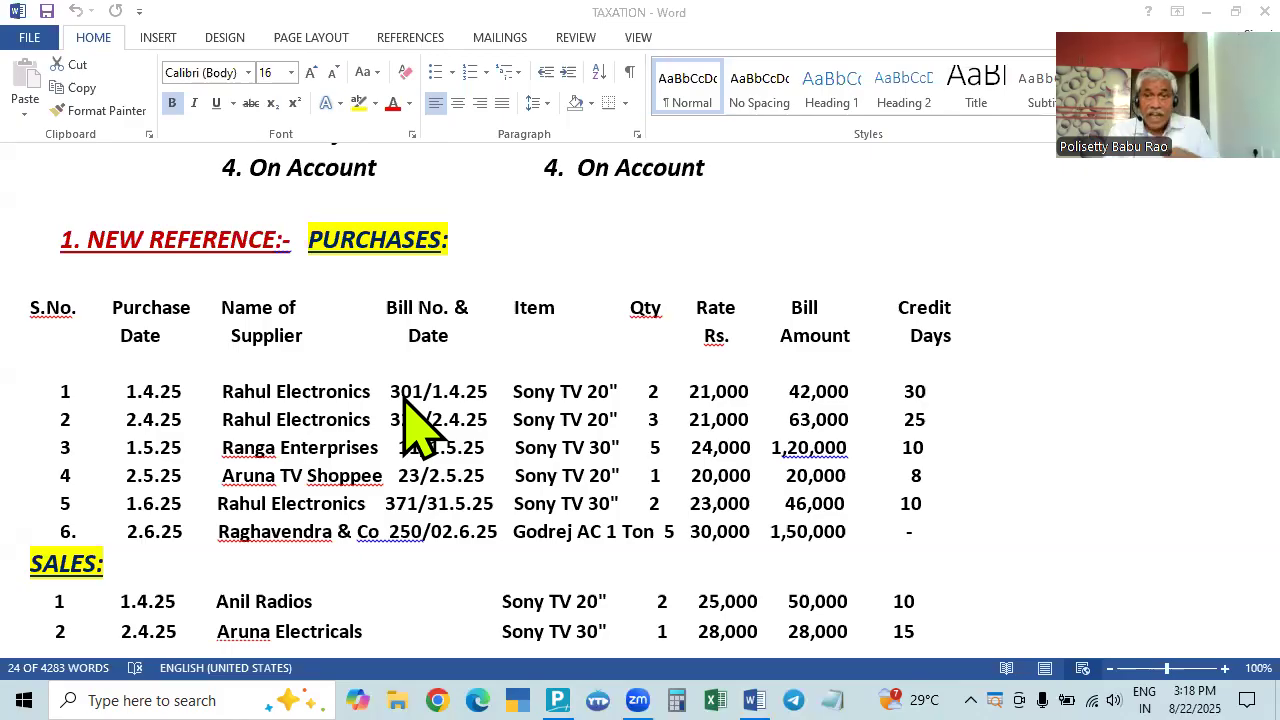
pyautogui.scroll(-2, 1003, 423)
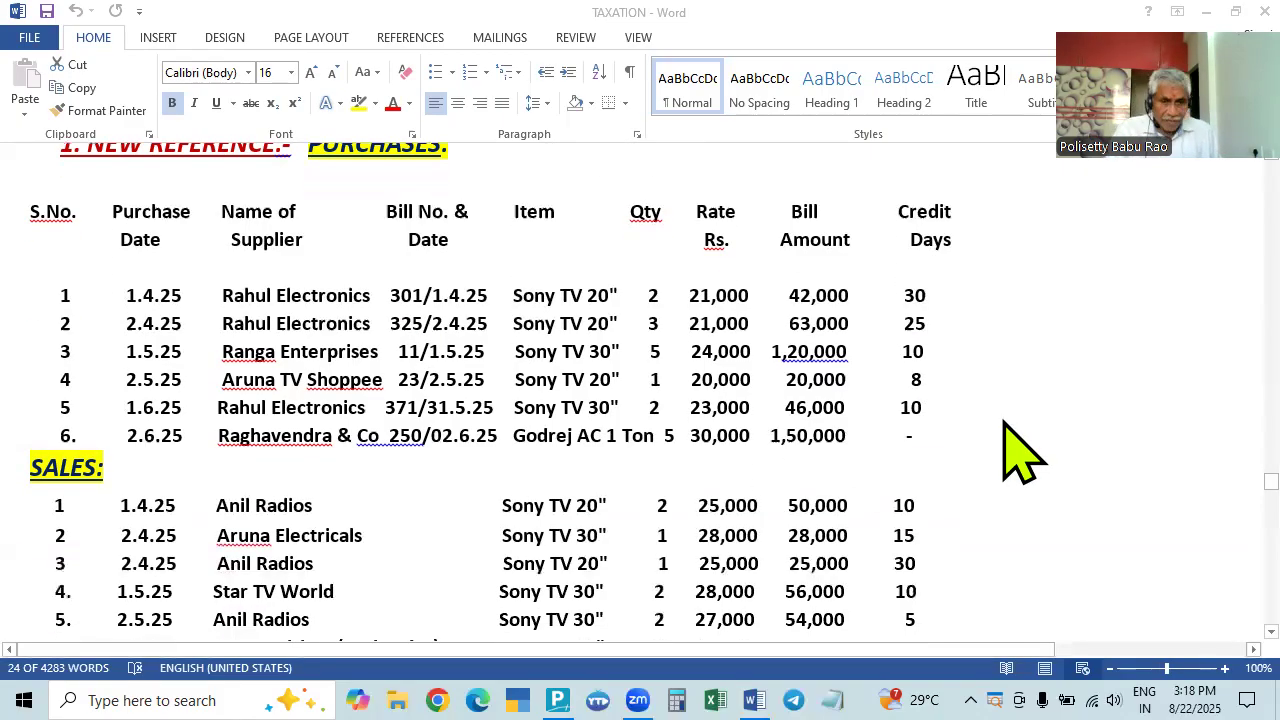
pyautogui.click(1003, 423)
# Return to TallyPrime and open voucher creation
pyautogui.hotkey('alt', 'Tab')
pyautogui.press('Escape')
pyautogui.press('Escape')
pyautogui.press('Down')
pyautogui.press('Down')
pyautogui.press('Down')
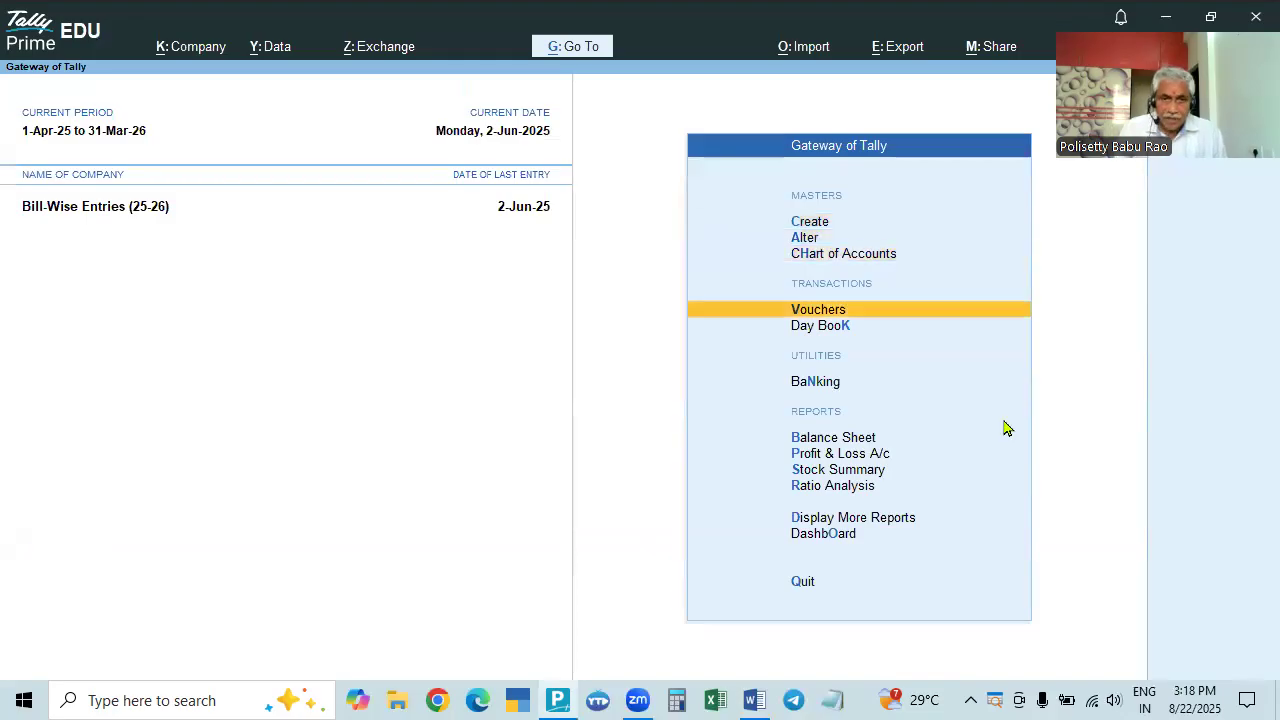
pyautogui.press('Return')
# Switch to Word and read from the New Reference tables down to the Against Reference receipts and payments
pyautogui.hotkey('alt', 'Tab')
pyautogui.scroll(-4, 988, 430)
pyautogui.scroll(5, 380, 430)
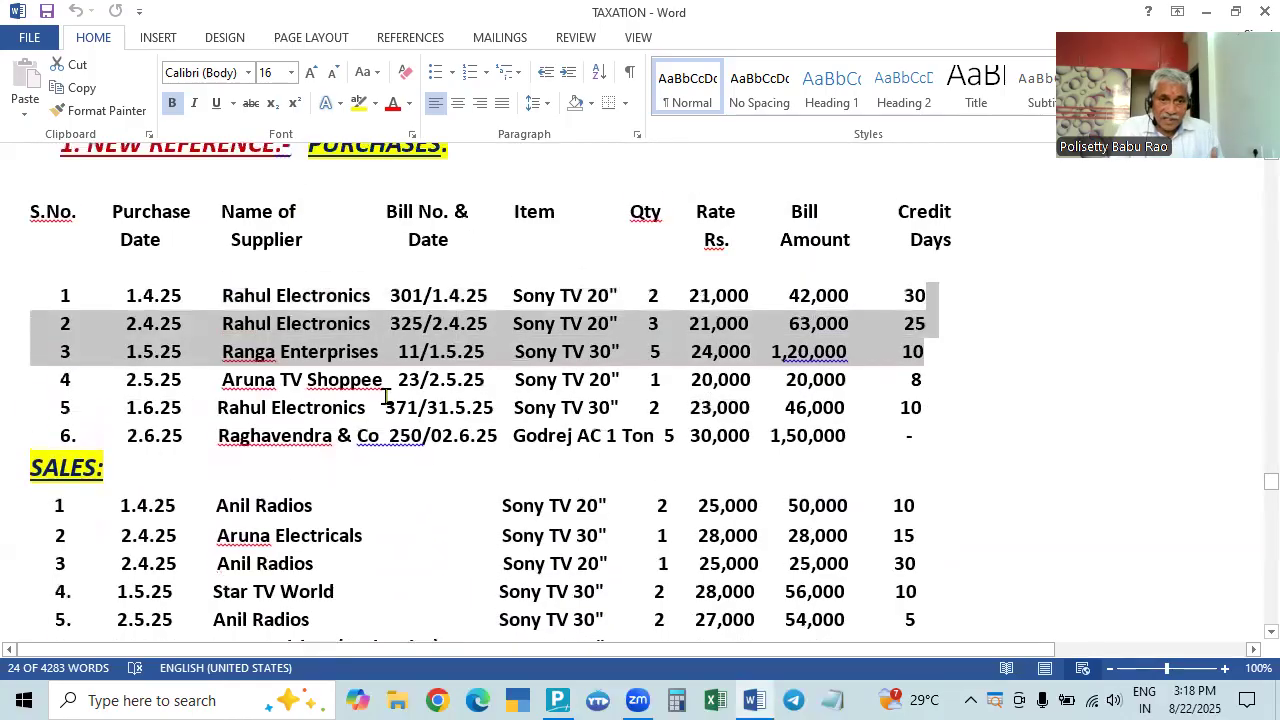
pyautogui.scroll(-2, 388, 440)
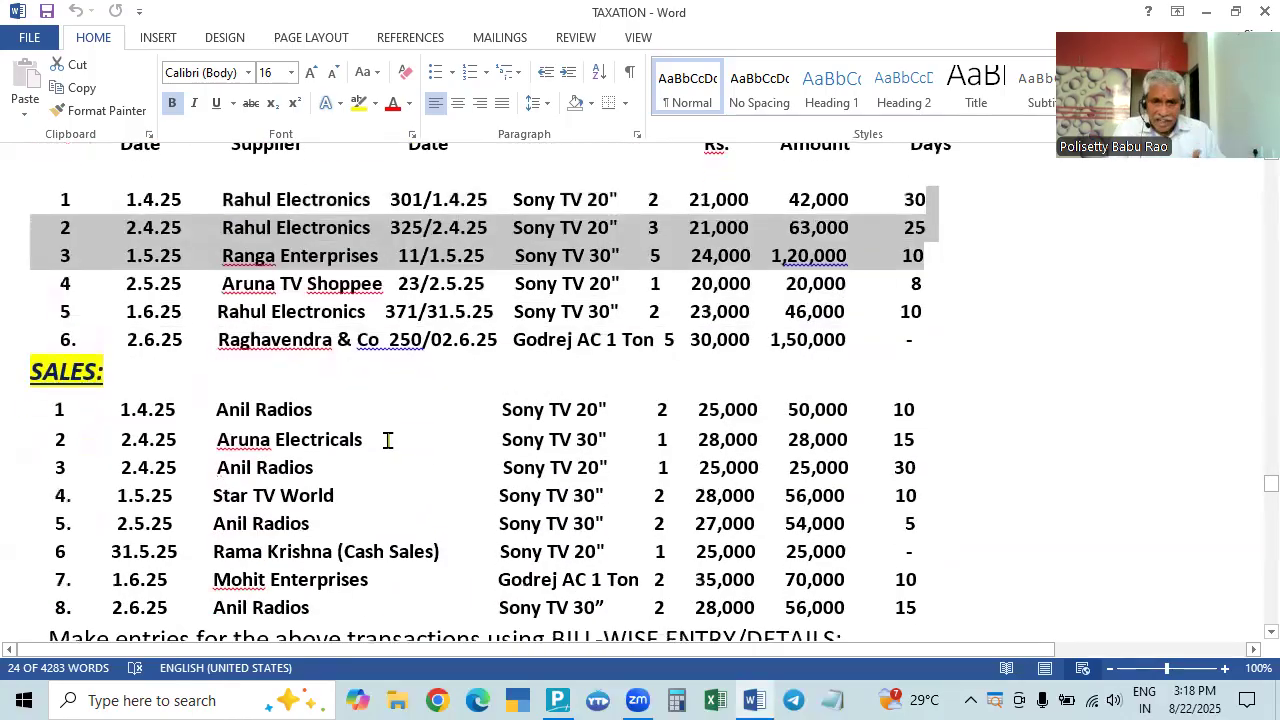
pyautogui.scroll(-5, 386, 441)
pyautogui.scroll(-3, 719, 470)
pyautogui.scroll(1, 720, 471)
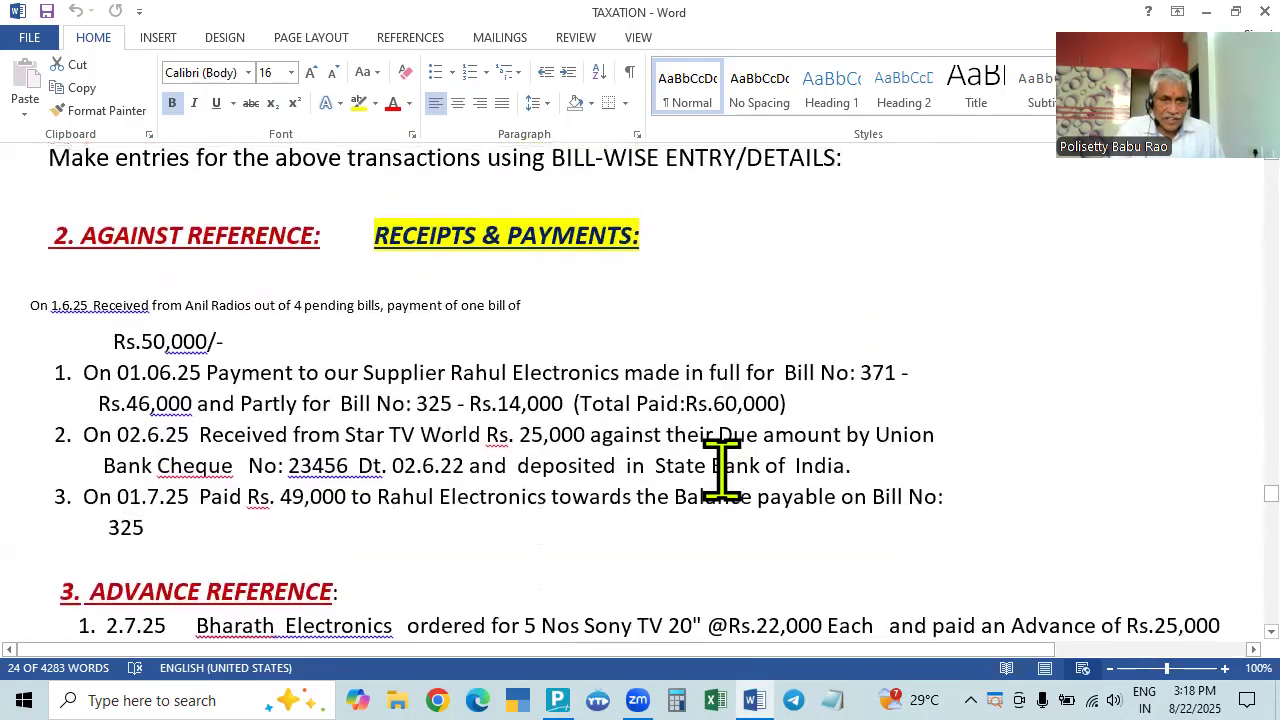
pyautogui.scroll(1, 720, 471)
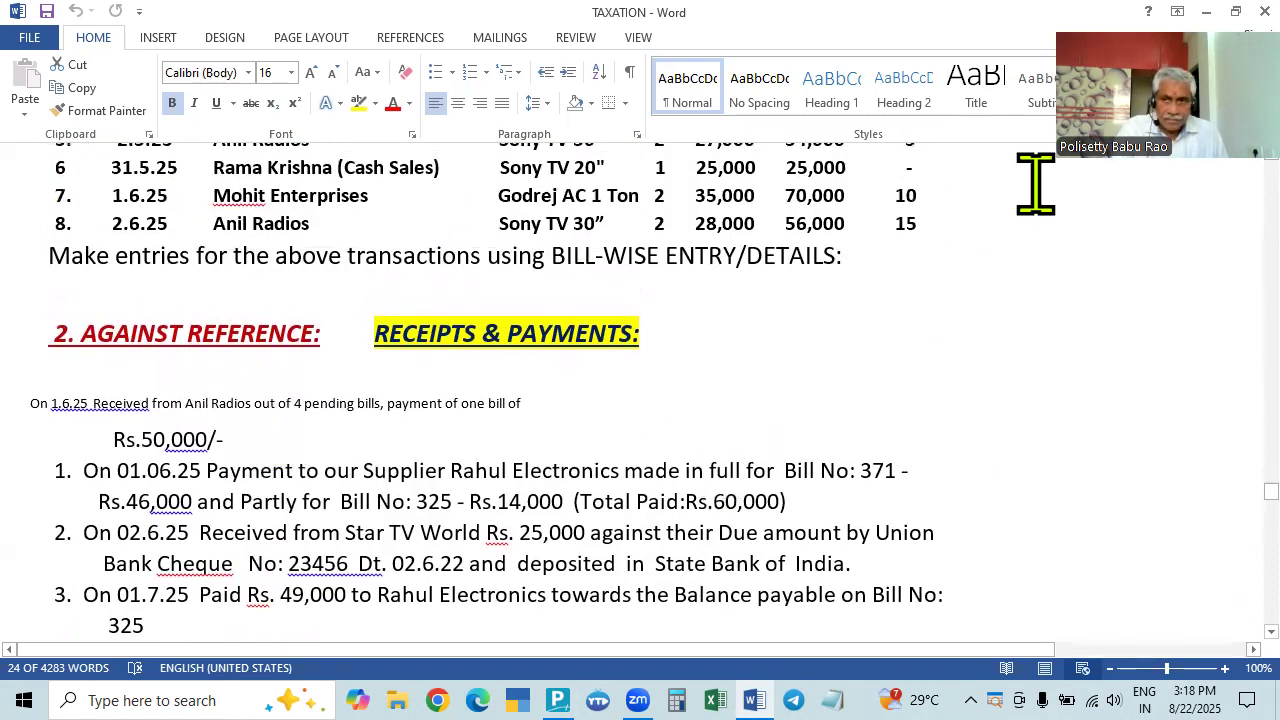
# Reopen the recent TAXATION document in Word and go to its Against Reference receipts and payments section
pyautogui.click(1206, 12)
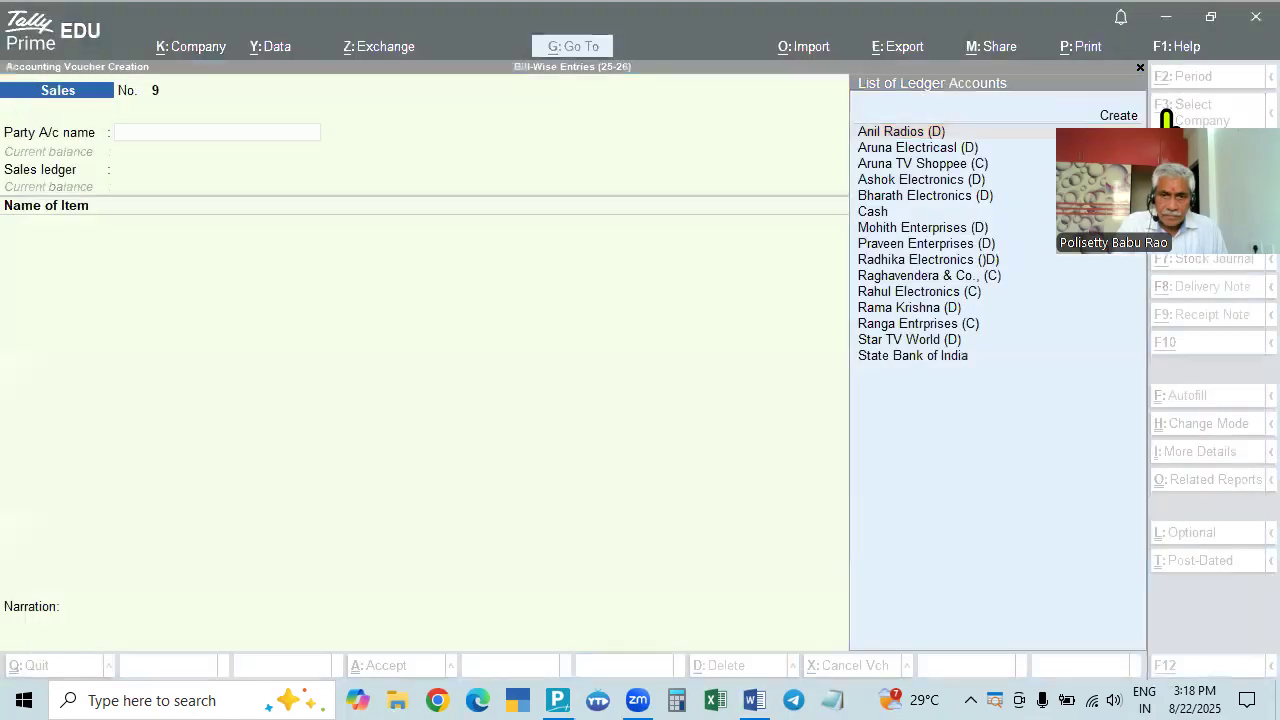
pyautogui.click(754, 700)
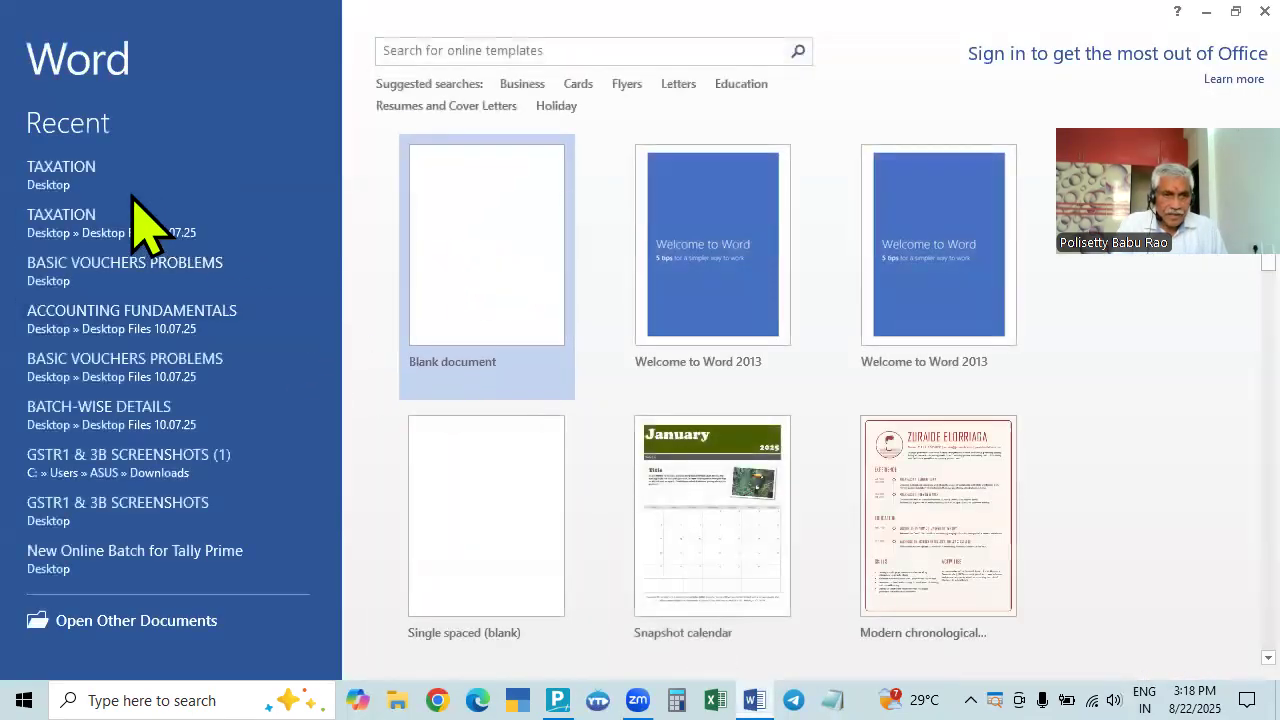
pyautogui.click(145, 220)
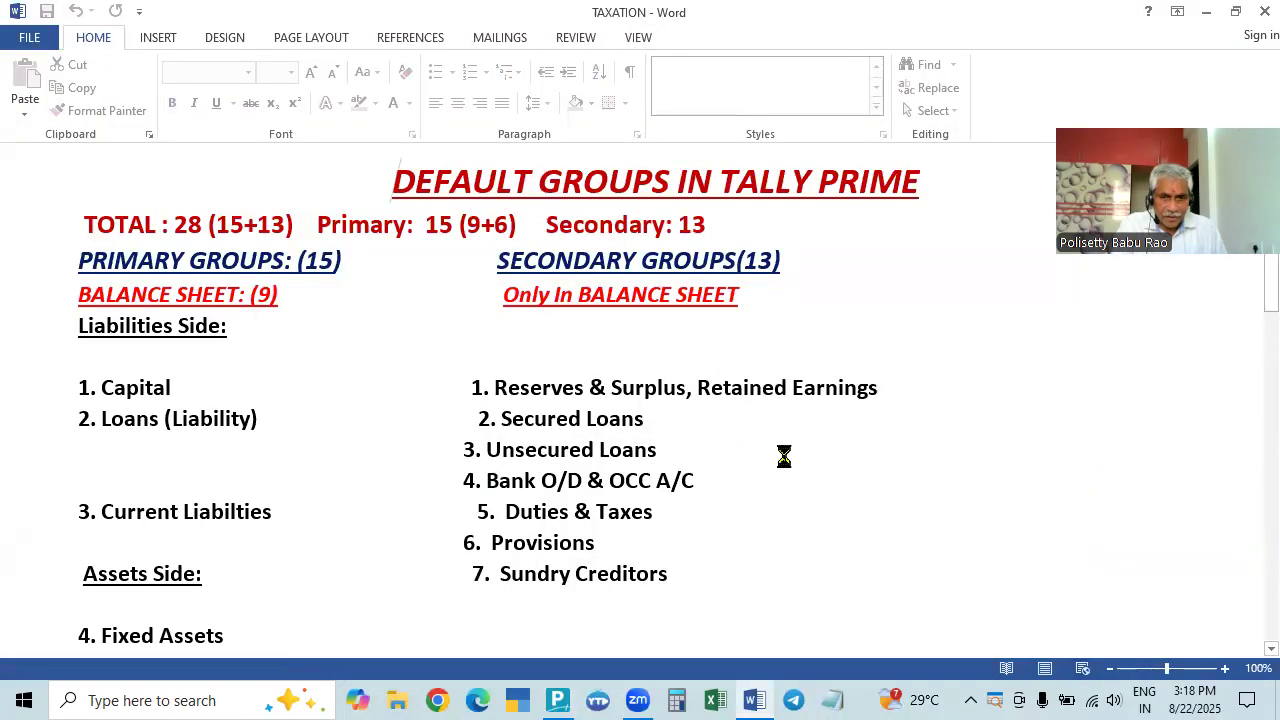
pyautogui.scroll(-20, 784, 456)
pyautogui.scroll(-20, 851, 449)
pyautogui.scroll(-20, 855, 451)
pyautogui.scroll(-15, 855, 451)
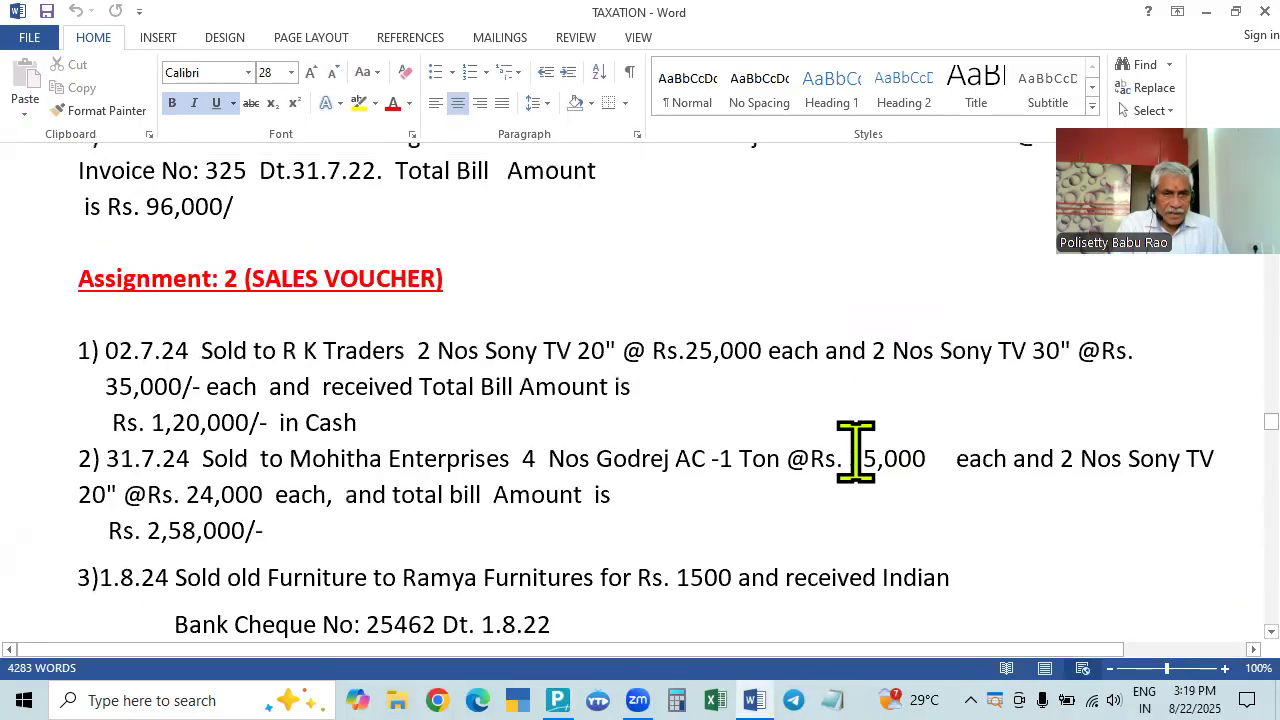
pyautogui.scroll(-20, 855, 451)
pyautogui.scroll(-15, 859, 453)
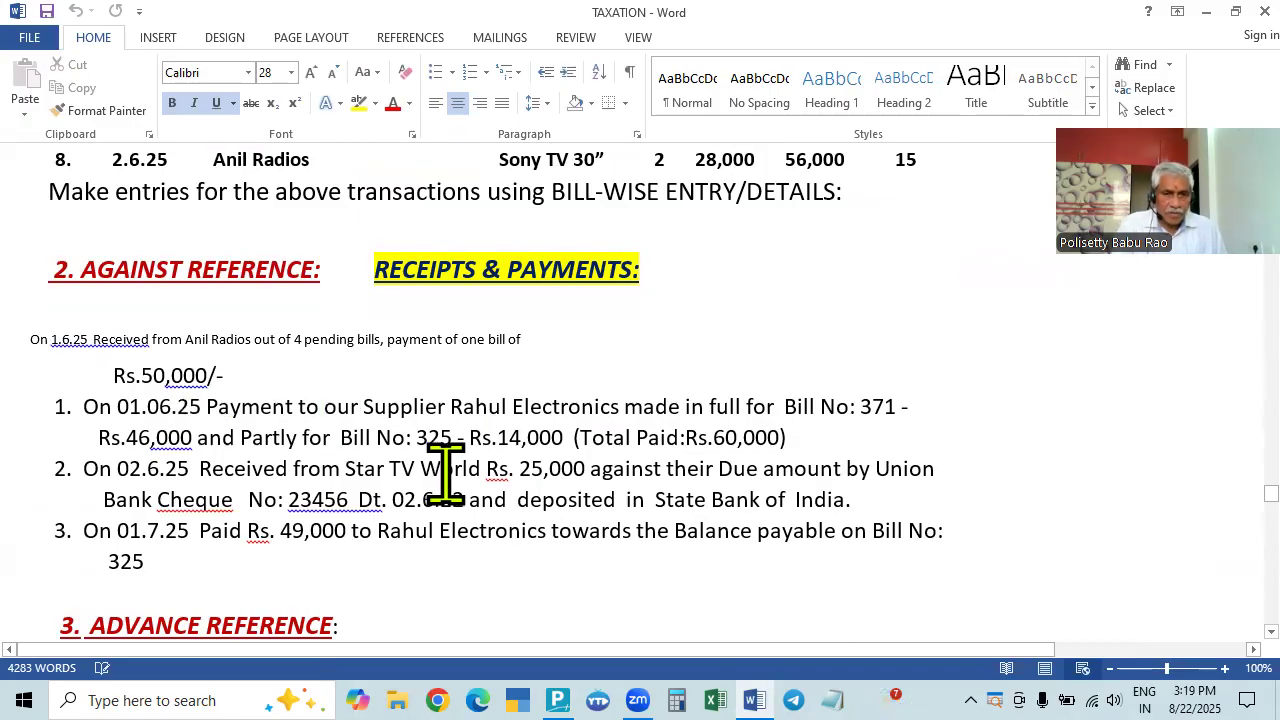
pyautogui.scroll(3, 450, 472)
pyautogui.scroll(-3, 455, 472)
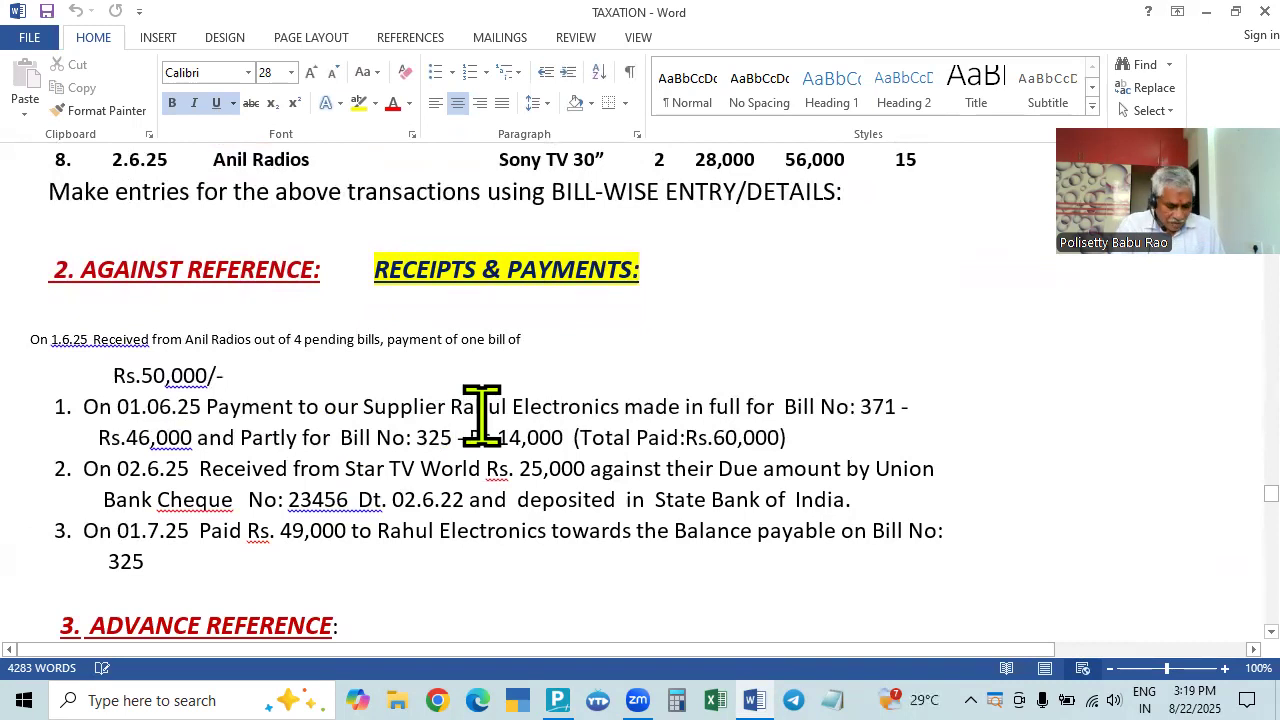
# Review the New Reference purchases table in Word alongside the blank sales voucher in TallyPrime
pyautogui.hotkey('alt', 'Tab')
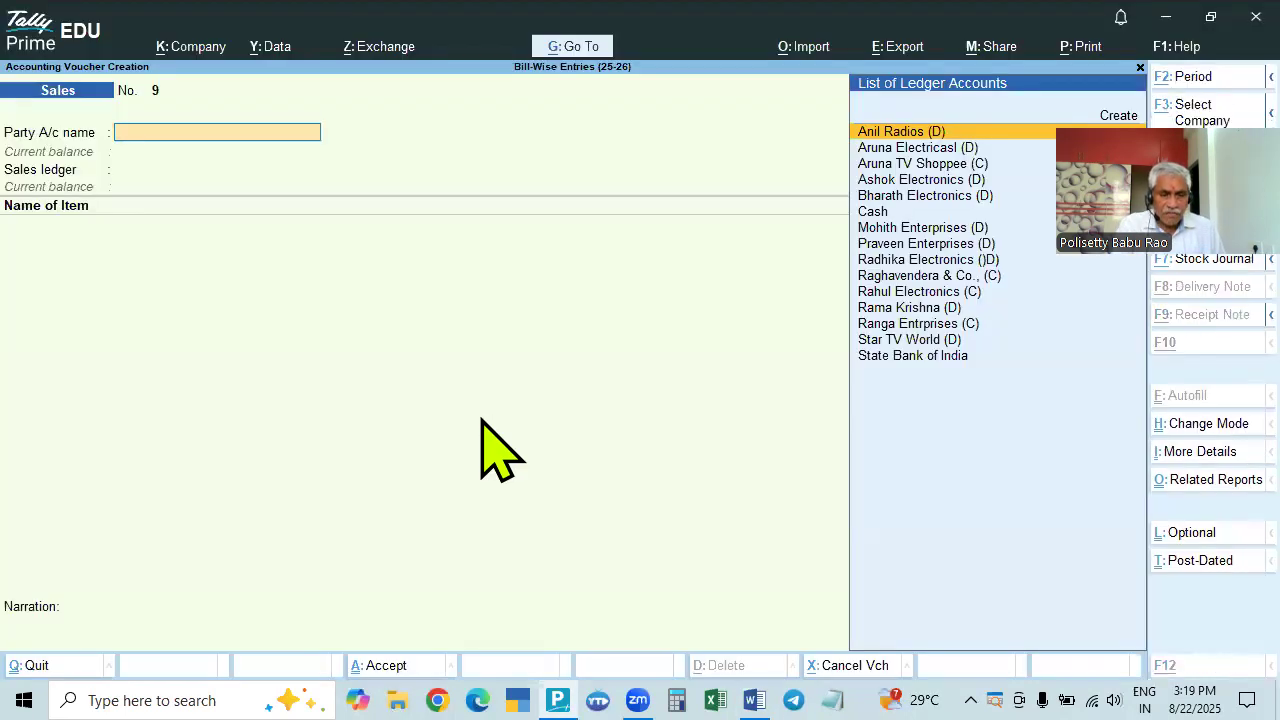
pyautogui.hotkey('alt', 'Tab')
pyautogui.scroll(6, 481, 412)
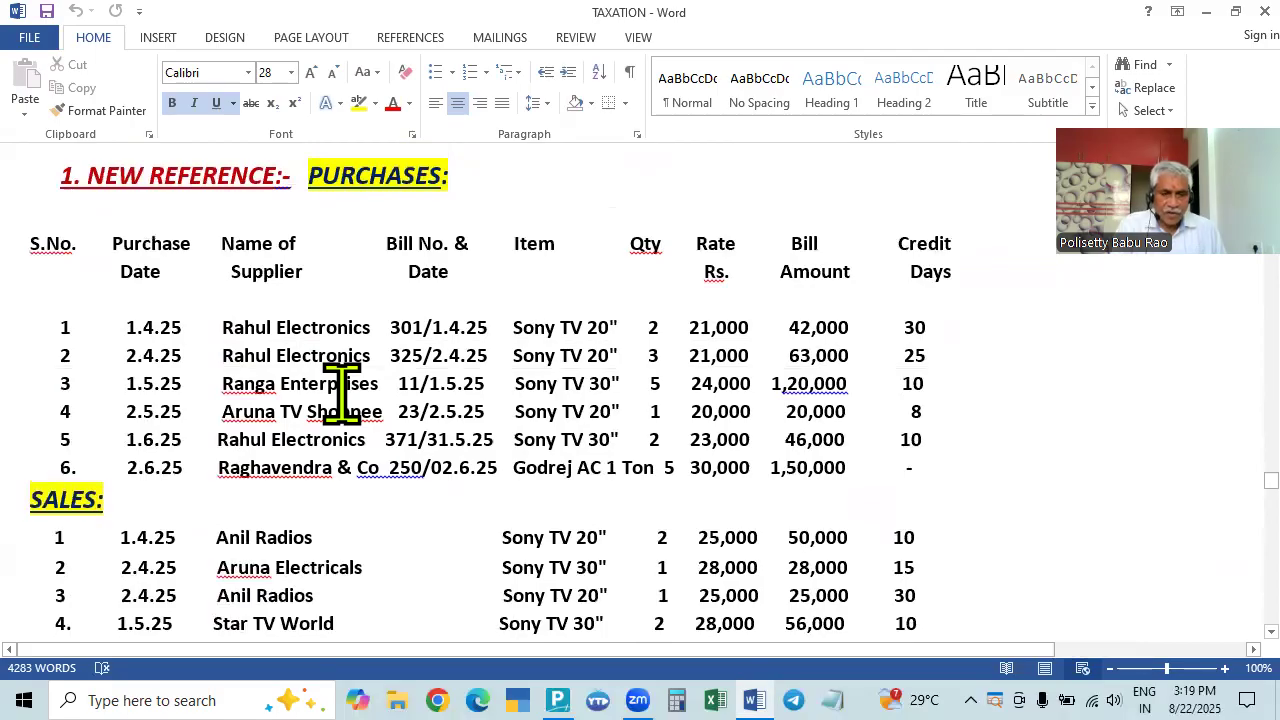
pyautogui.hotkey('alt', 'Tab')
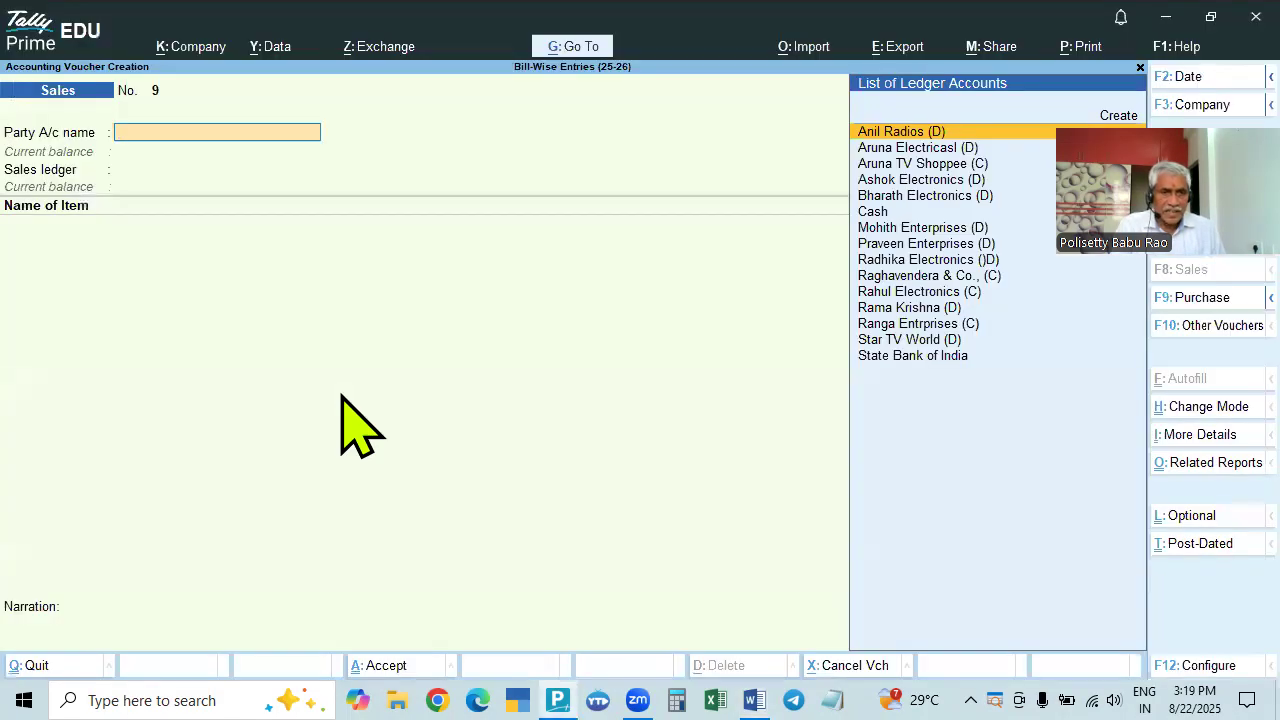
pyautogui.hotkey('alt', 'Tab')
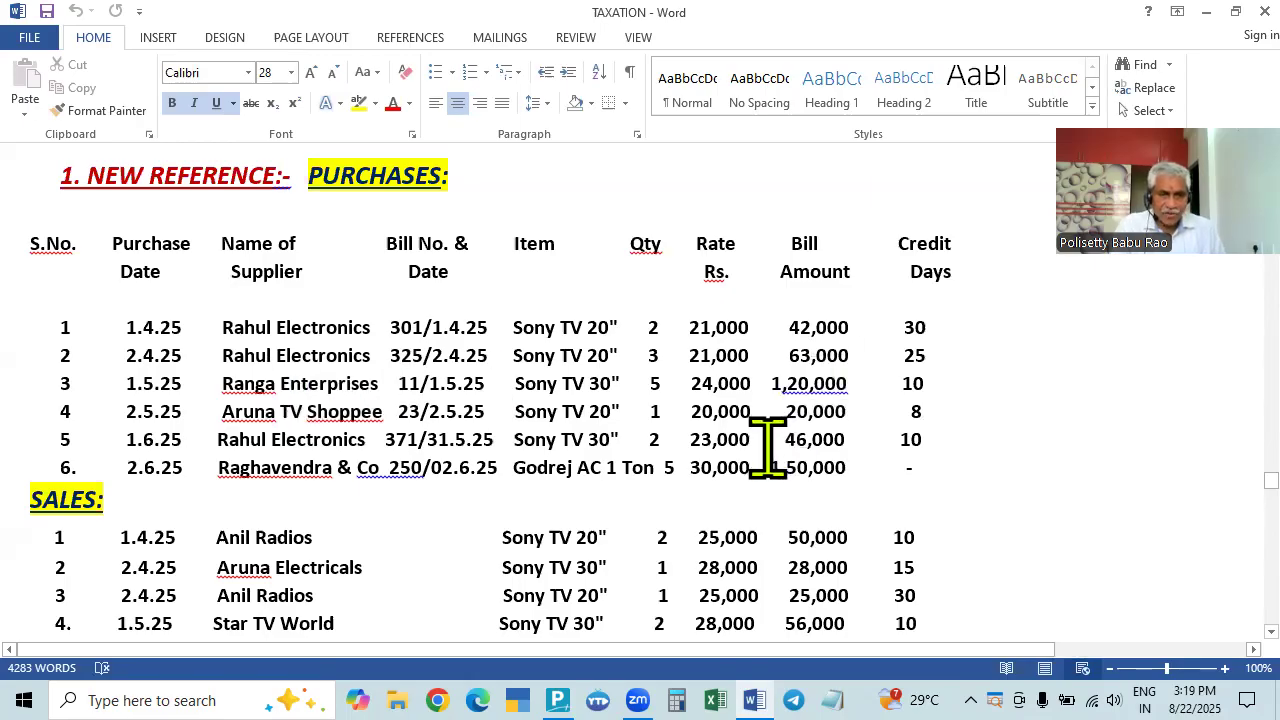
pyautogui.hotkey('alt', 'Tab')
pyautogui.hotkey('alt', 'Tab')
# Read the Against Reference receipts and payments alongside TallyPrime's voucher screen, and go back to the purchases table in Word
pyautogui.scroll(-8, 766, 443)
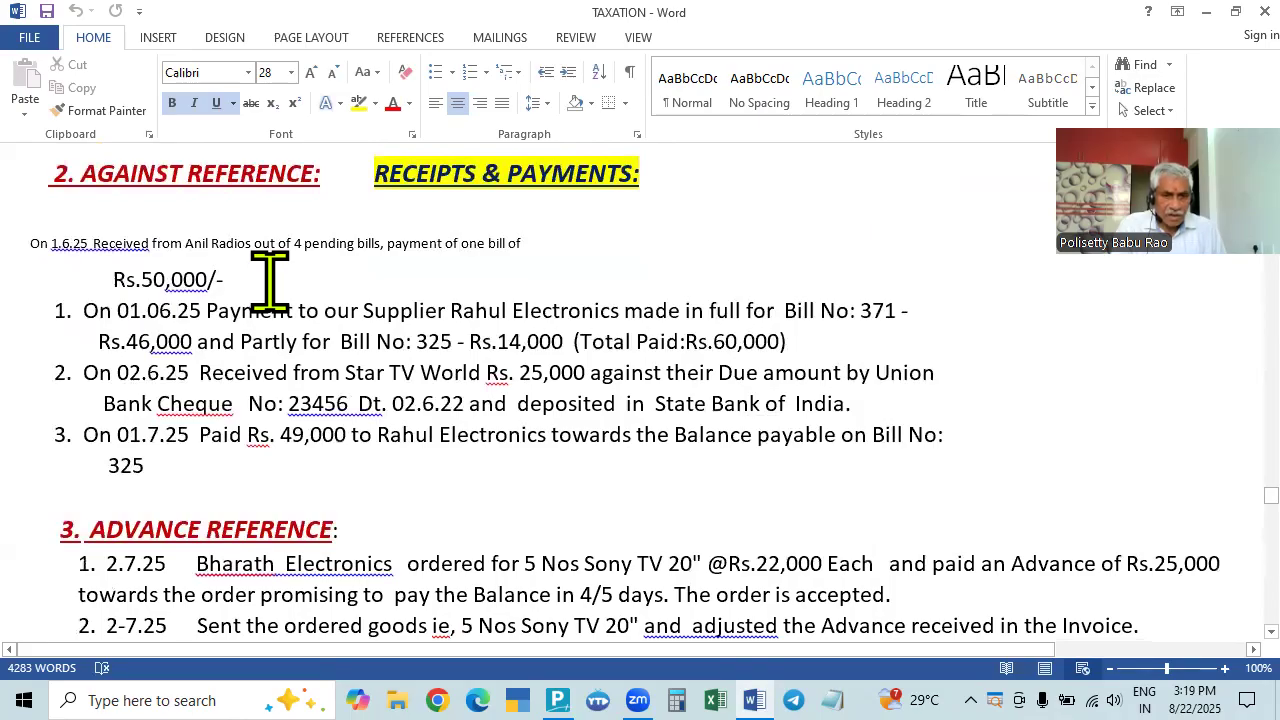
pyautogui.hotkey('alt', 'Tab')
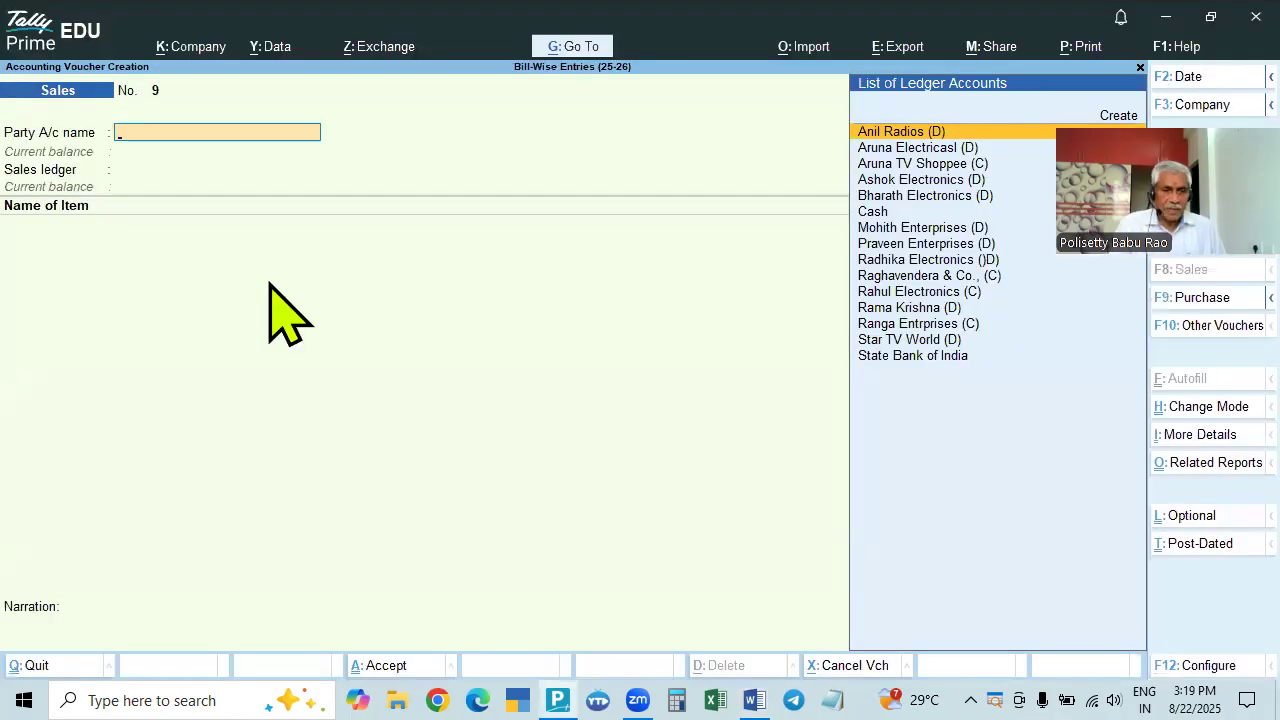
pyautogui.hotkey('alt', 'Tab')
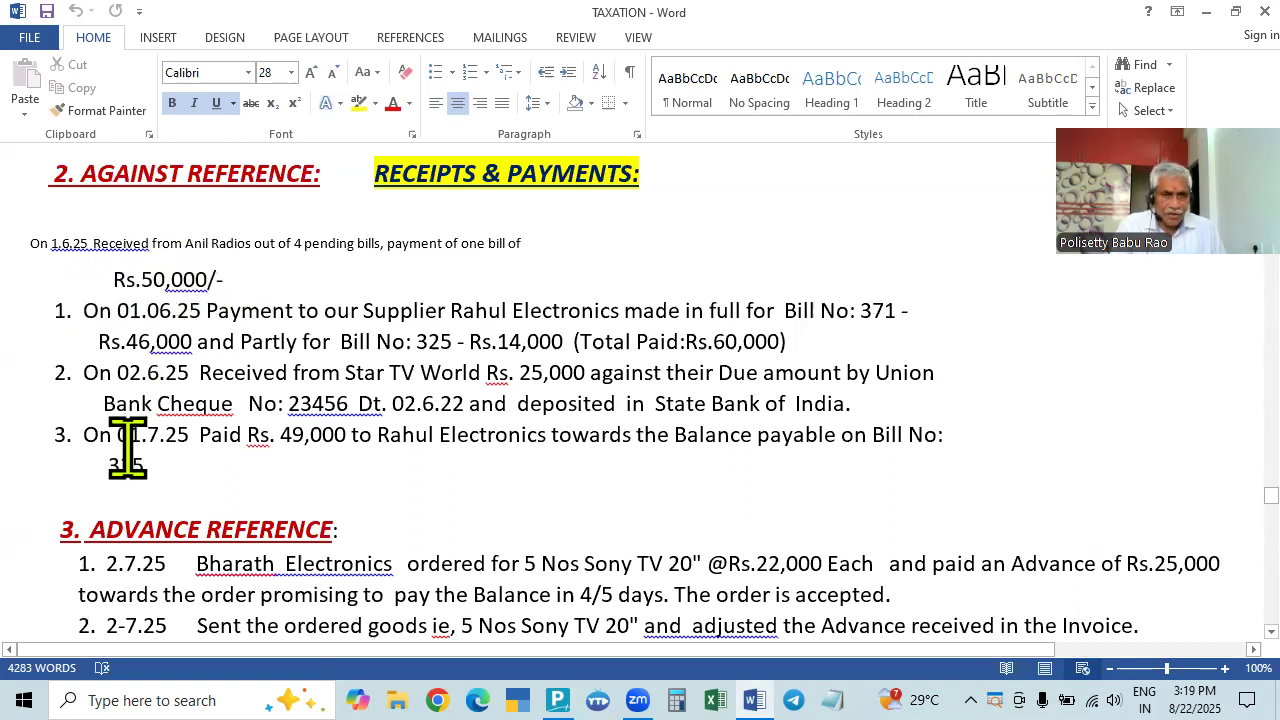
pyautogui.hotkey('alt', 'Tab')
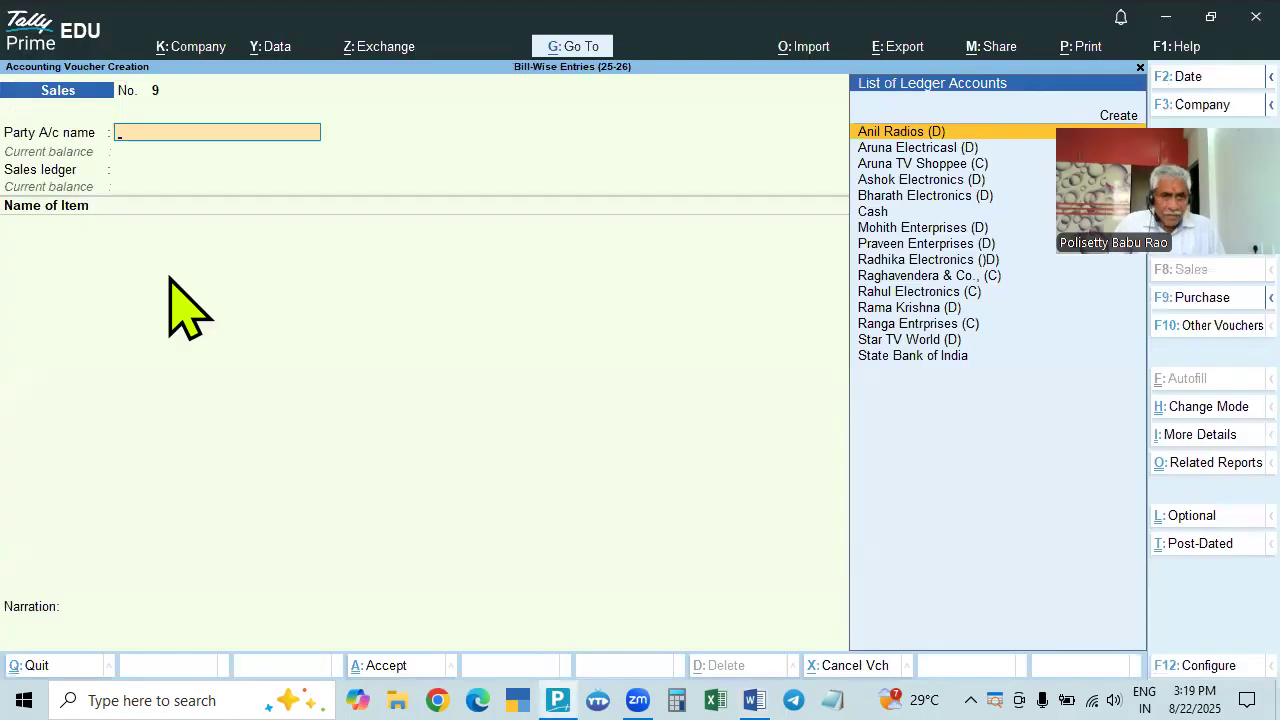
pyautogui.hotkey('alt', 'Tab')
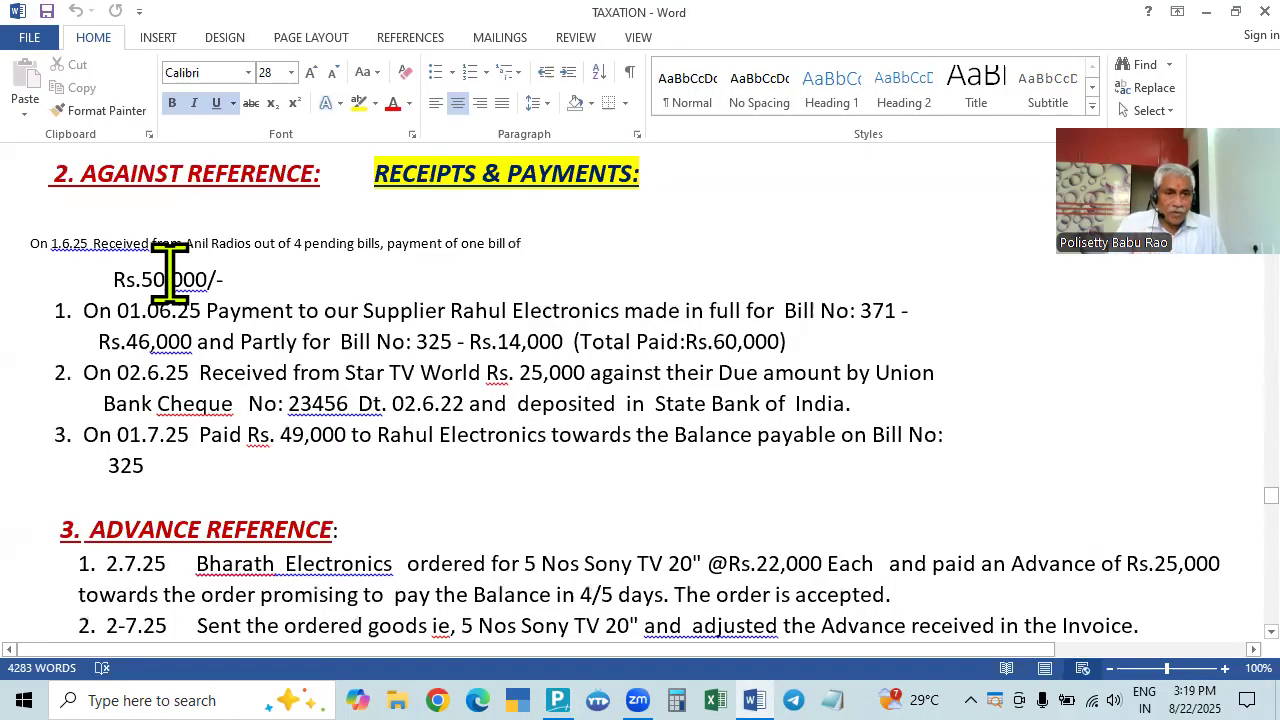
pyautogui.hotkey('alt', 'Tab')
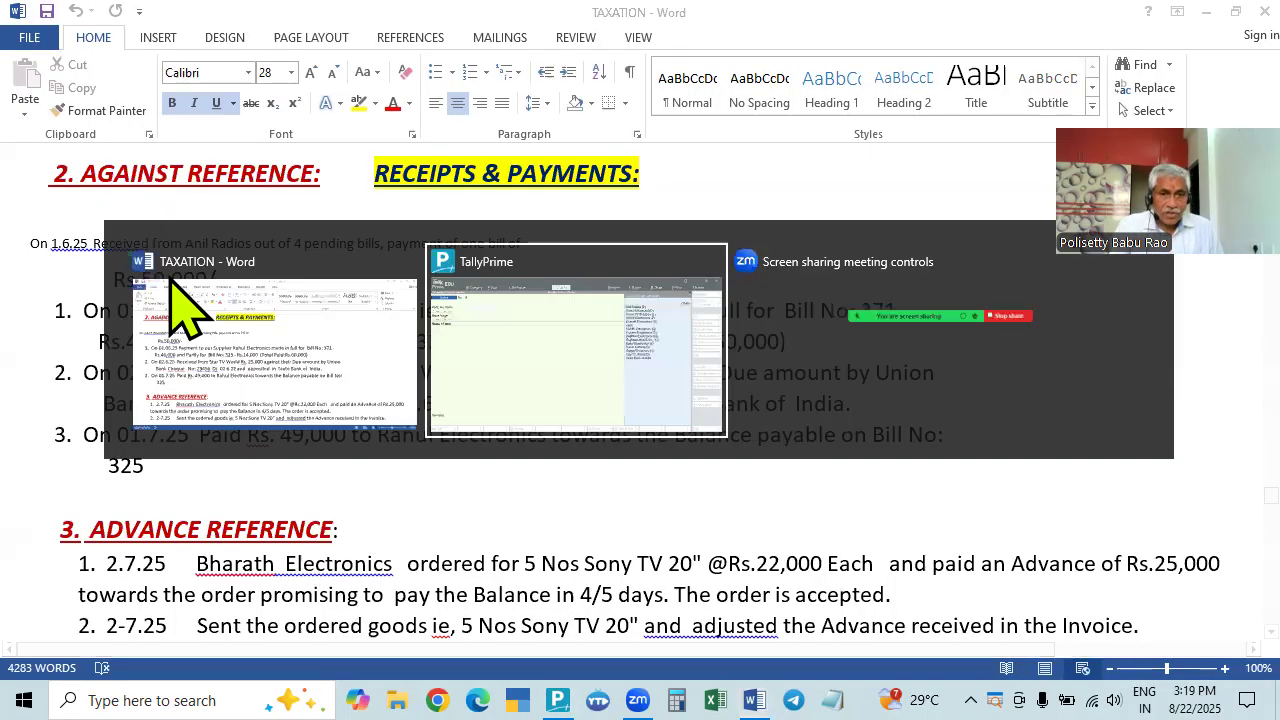
pyautogui.scroll(8, 457, 357)
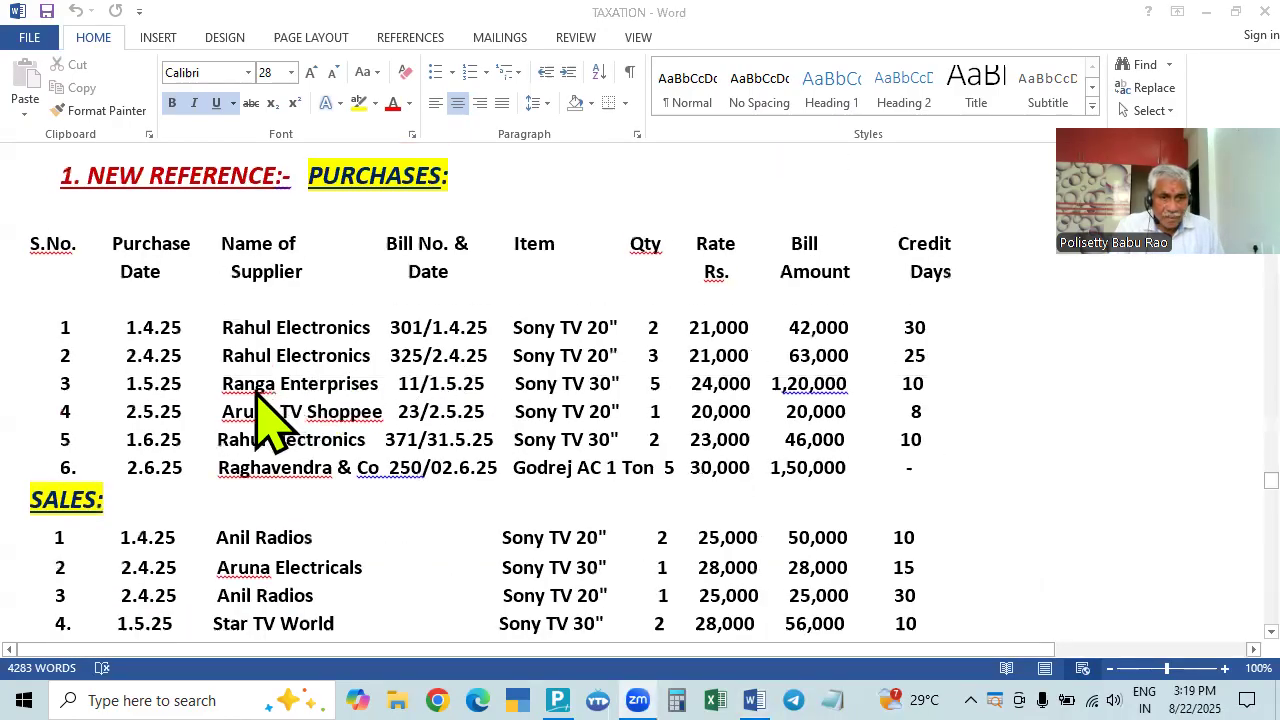
# Consult the Against Reference entries in Word and start a payment voucher in TallyPrime dated 1.6
pyautogui.scroll(-8, 700, 400)
pyautogui.scroll(-1, 655, 460)
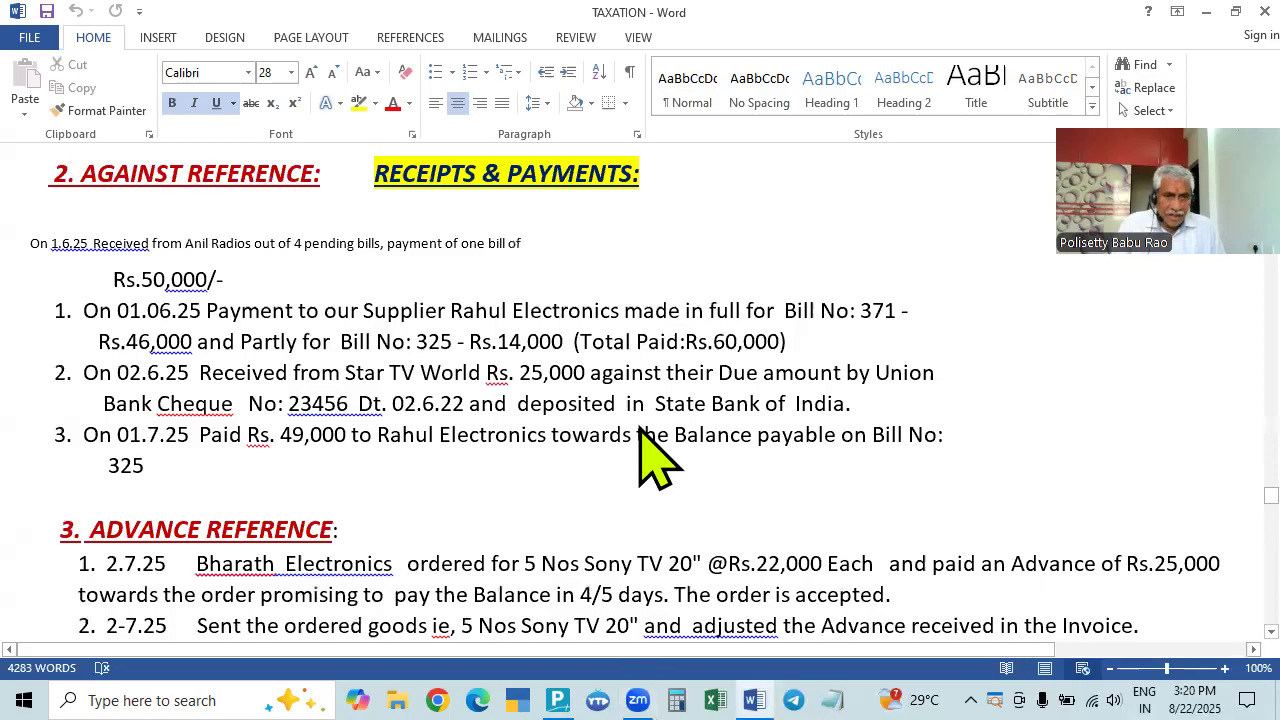
pyautogui.hotkey('alt', 'Tab')
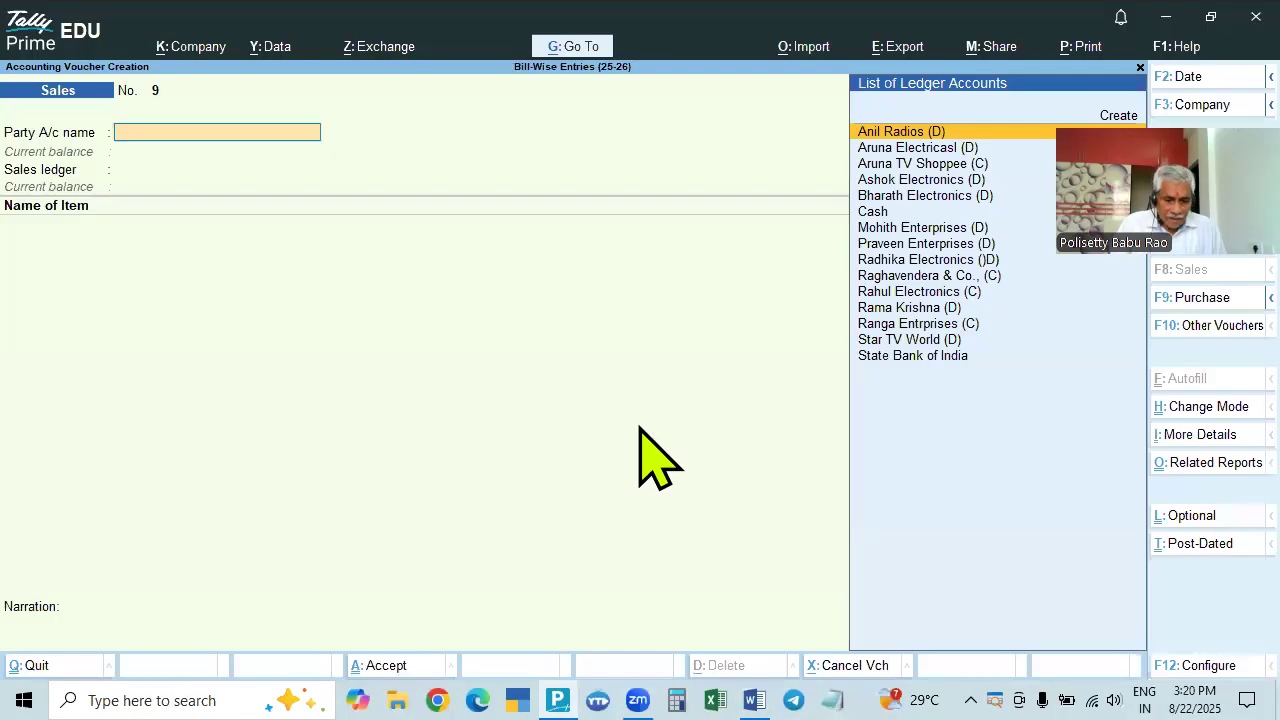
pyautogui.press('F5')
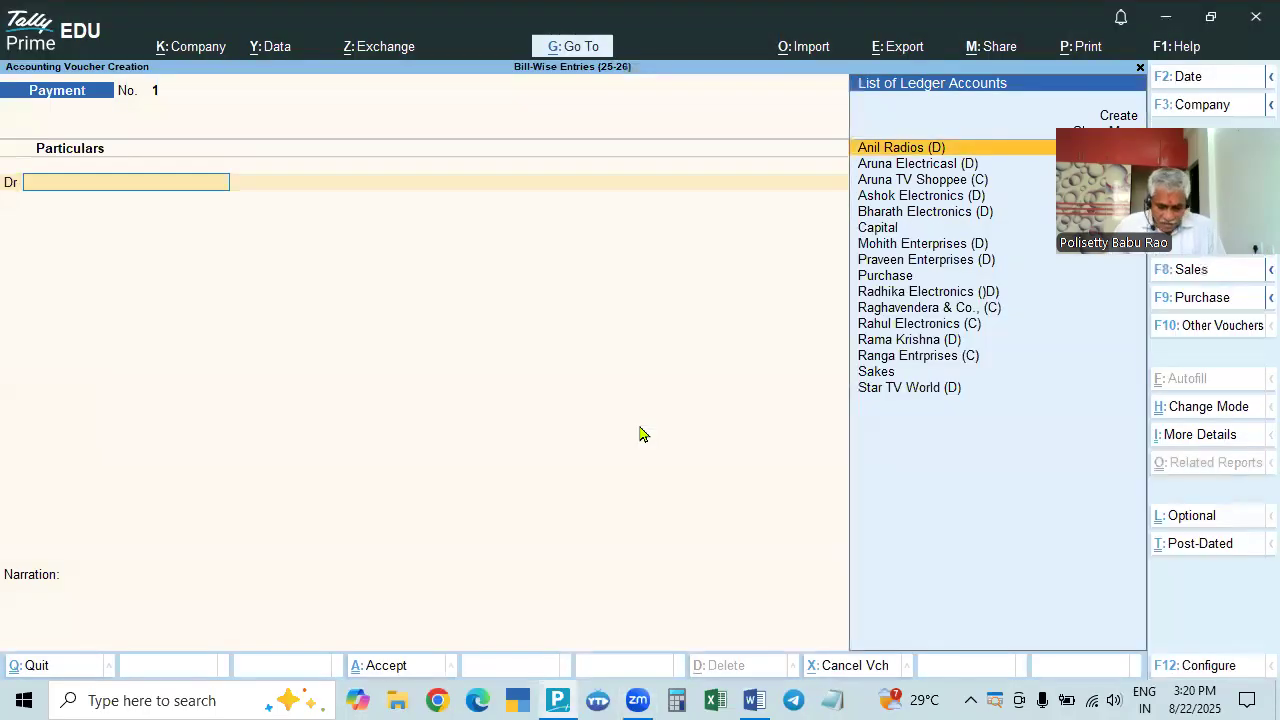
pyautogui.press('F2')
pyautogui.write('1.6')
pyautogui.press('Return')
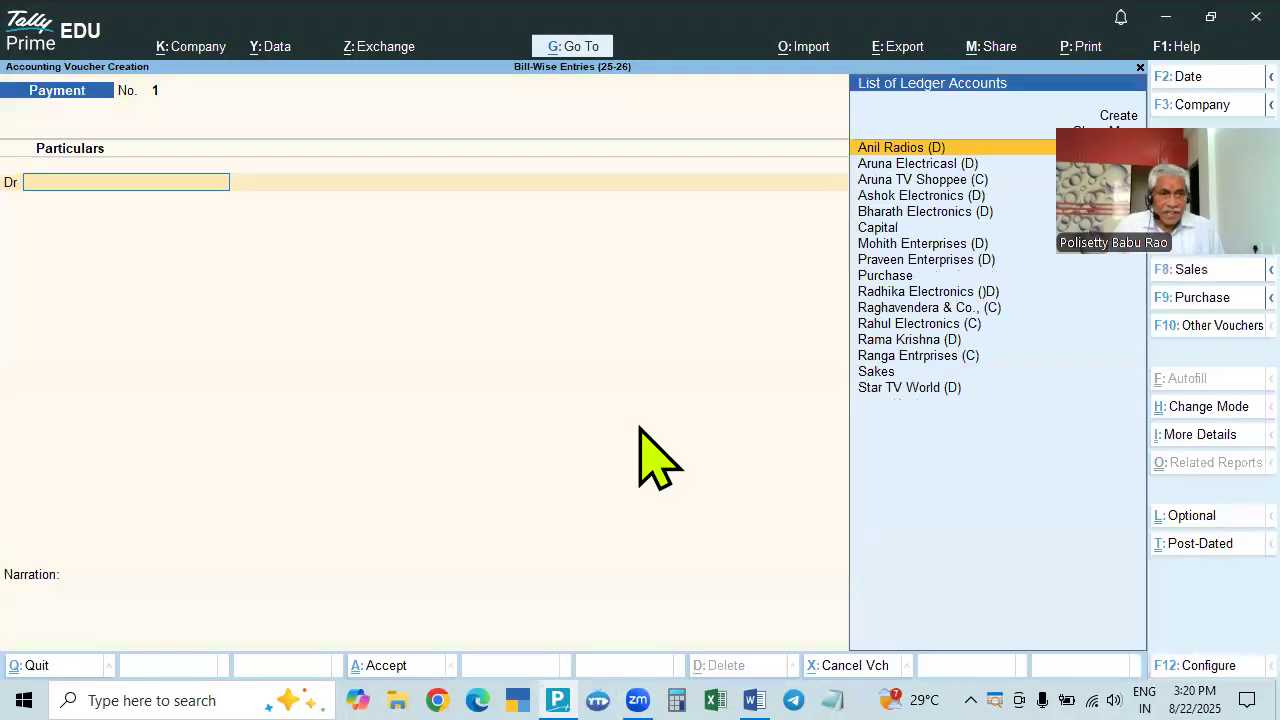
pyautogui.hotkey('alt', 'Tab')
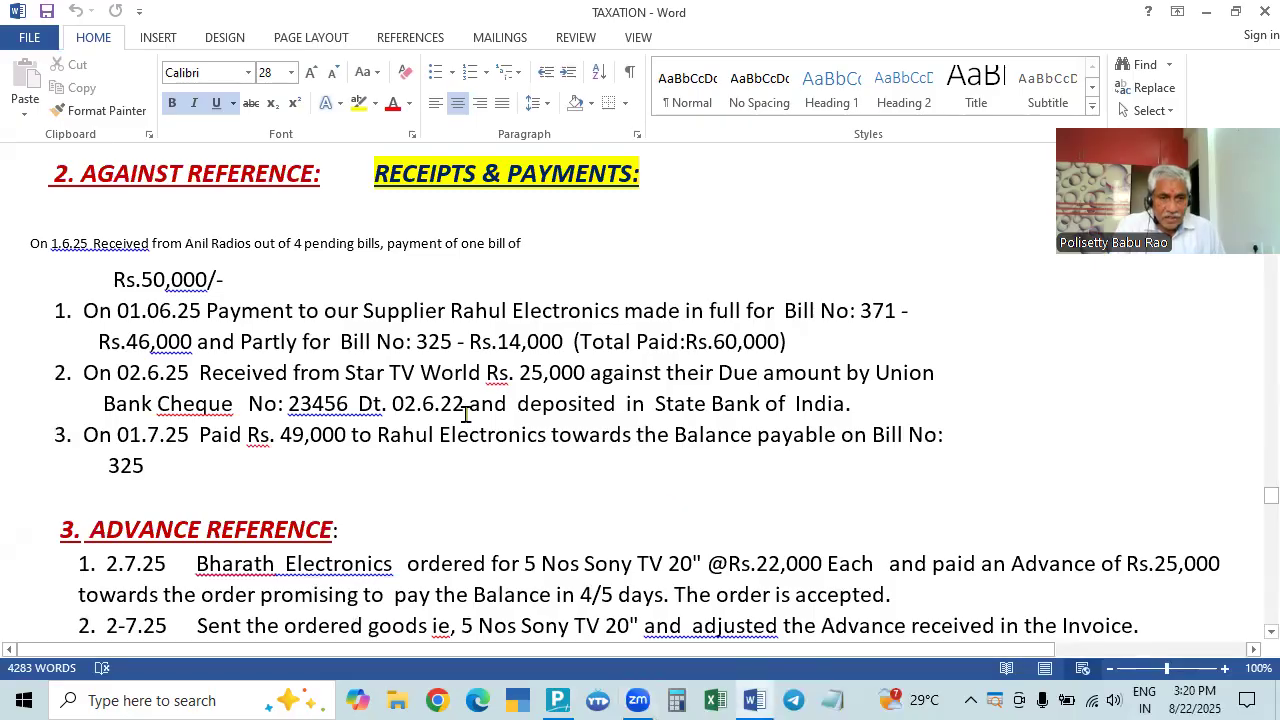
pyautogui.hotkey('alt', 'Tab')
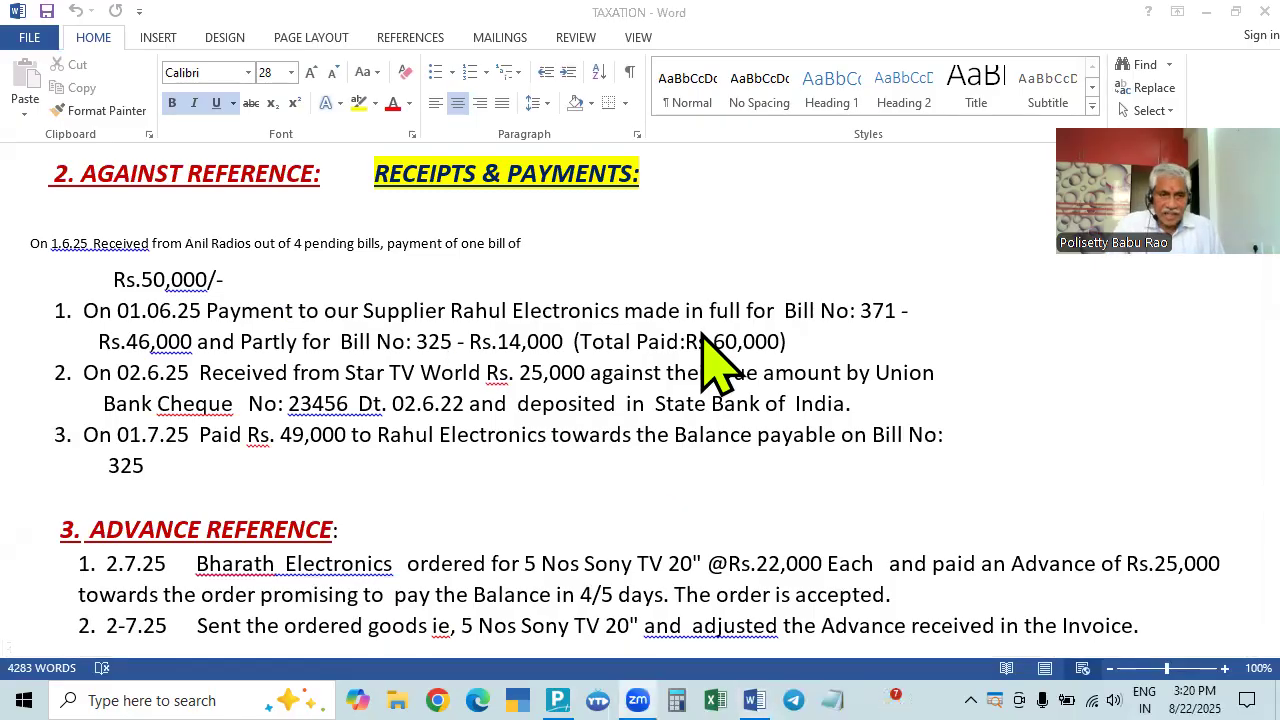
# Choose Ranga Entrprises (C) as the debit ledger of the TallyPrime payment voucher
pyautogui.hotkey('alt', 'Tab')
pyautogui.write('RAN')
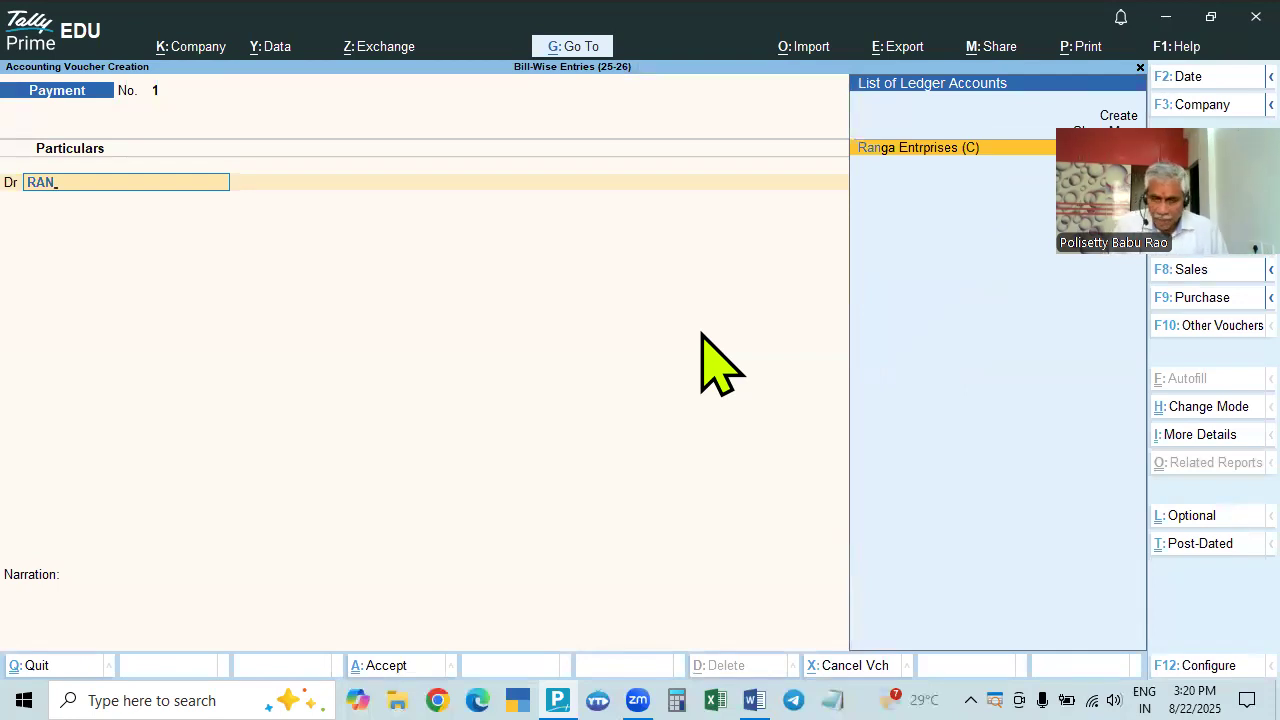
pyautogui.press('Return')
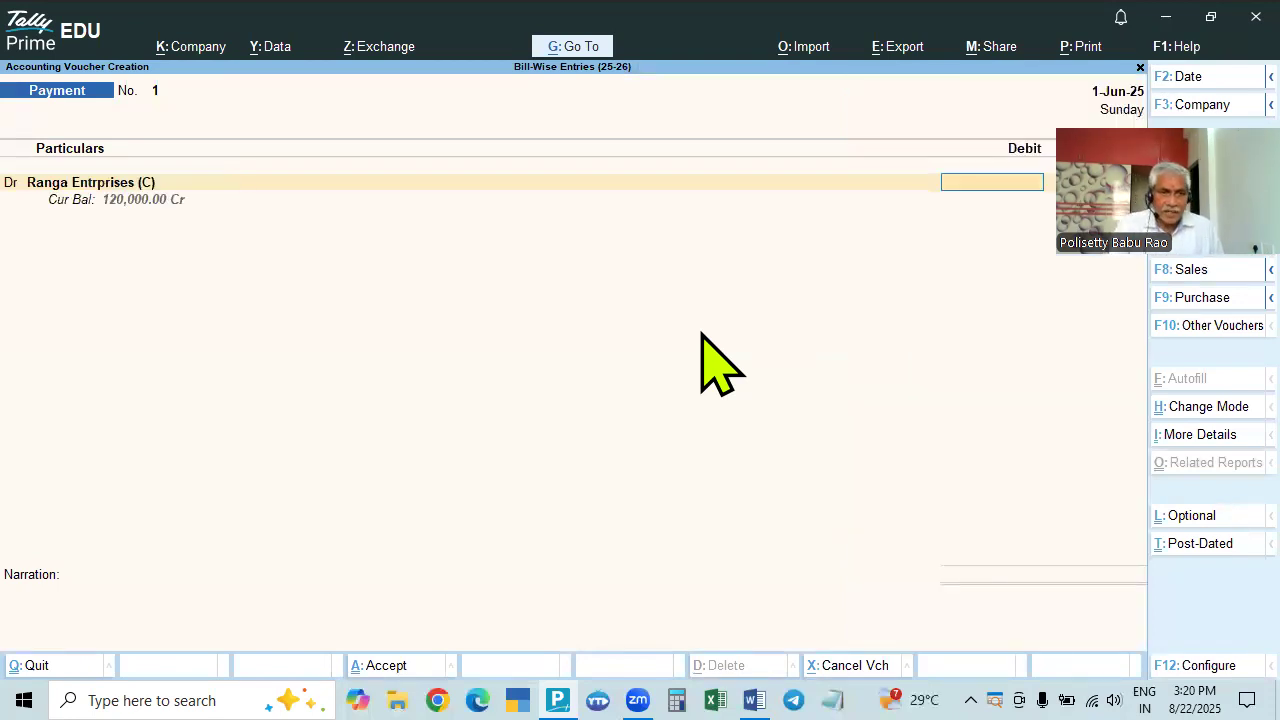
pyautogui.hotkey('alt', 'Tab')
pyautogui.hotkey('alt', 'Tab')
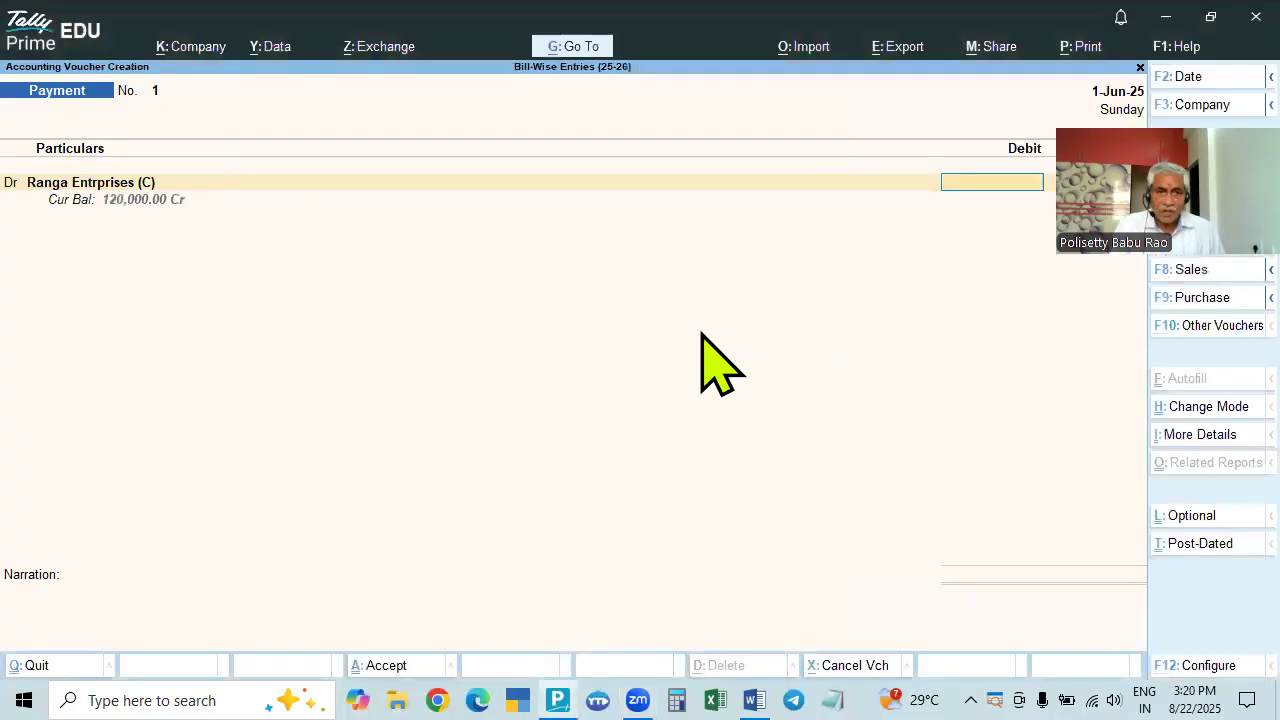
# Look up Ranga Enterprises' bill amount in the Word purchases table and return to the TallyPrime payment voucher
pyautogui.press('BackSpace')
pyautogui.hotkey('alt', 'Tab')
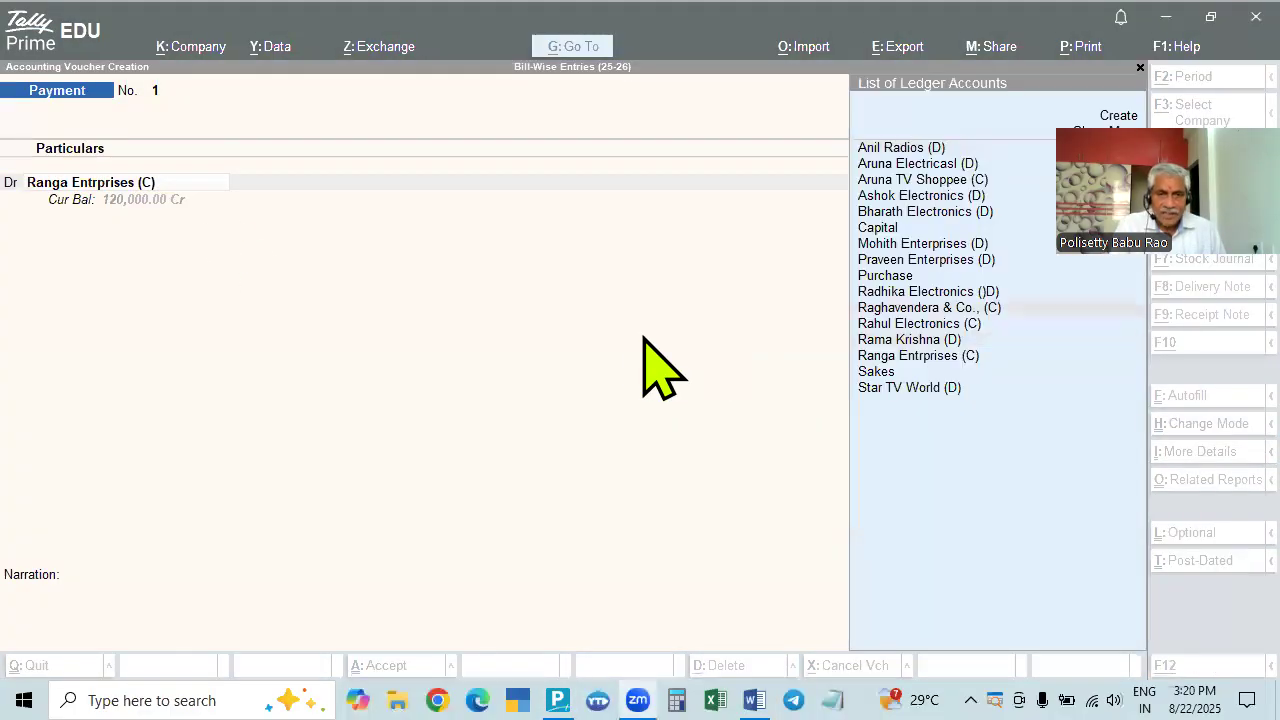
pyautogui.hotkey('alt', 'Tab')
pyautogui.hotkey('alt', 'Tab')
pyautogui.scroll(5, 628, 445)
pyautogui.scroll(4, 628, 445)
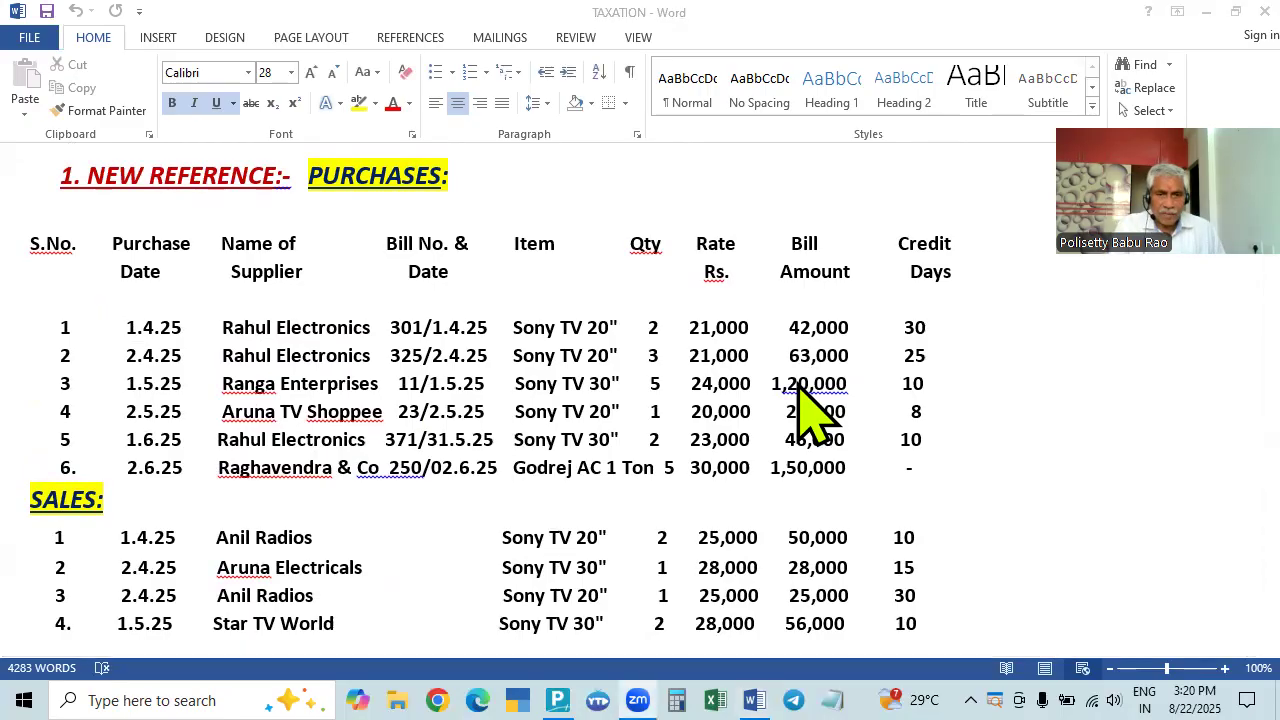
pyautogui.hotkey('alt', 'Tab')
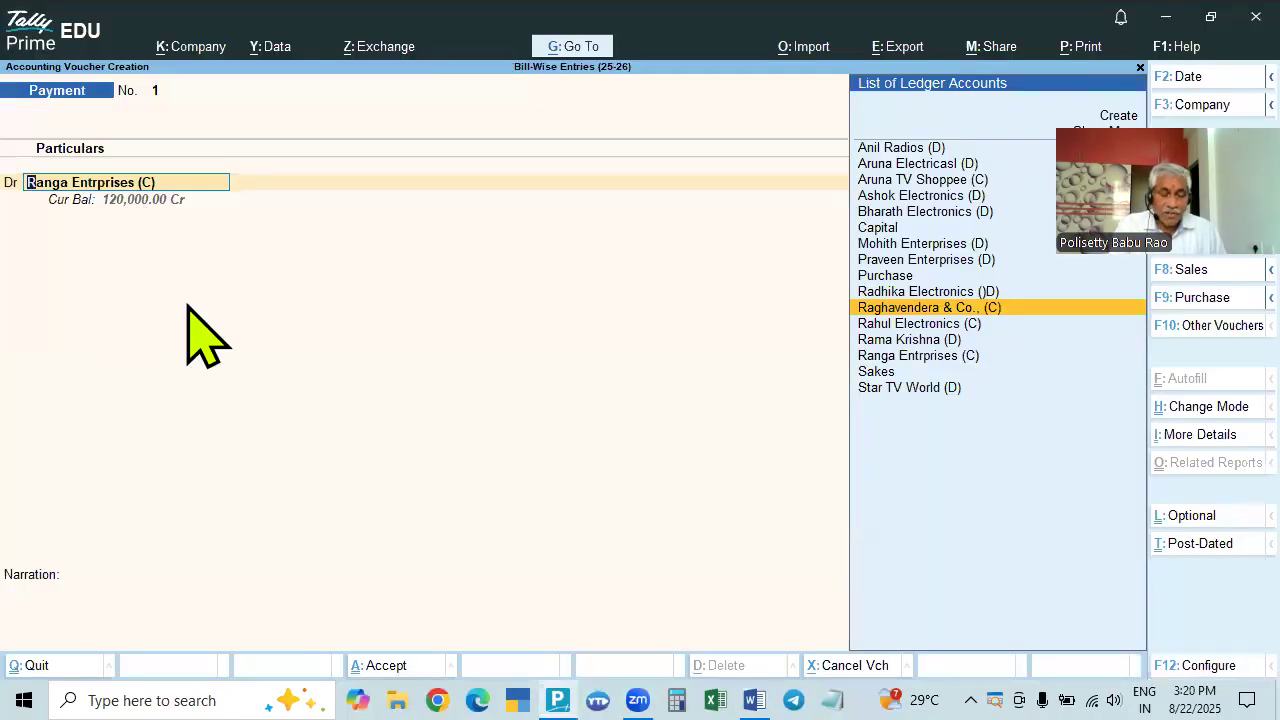
pyautogui.press('Return')
pyautogui.write('120000')
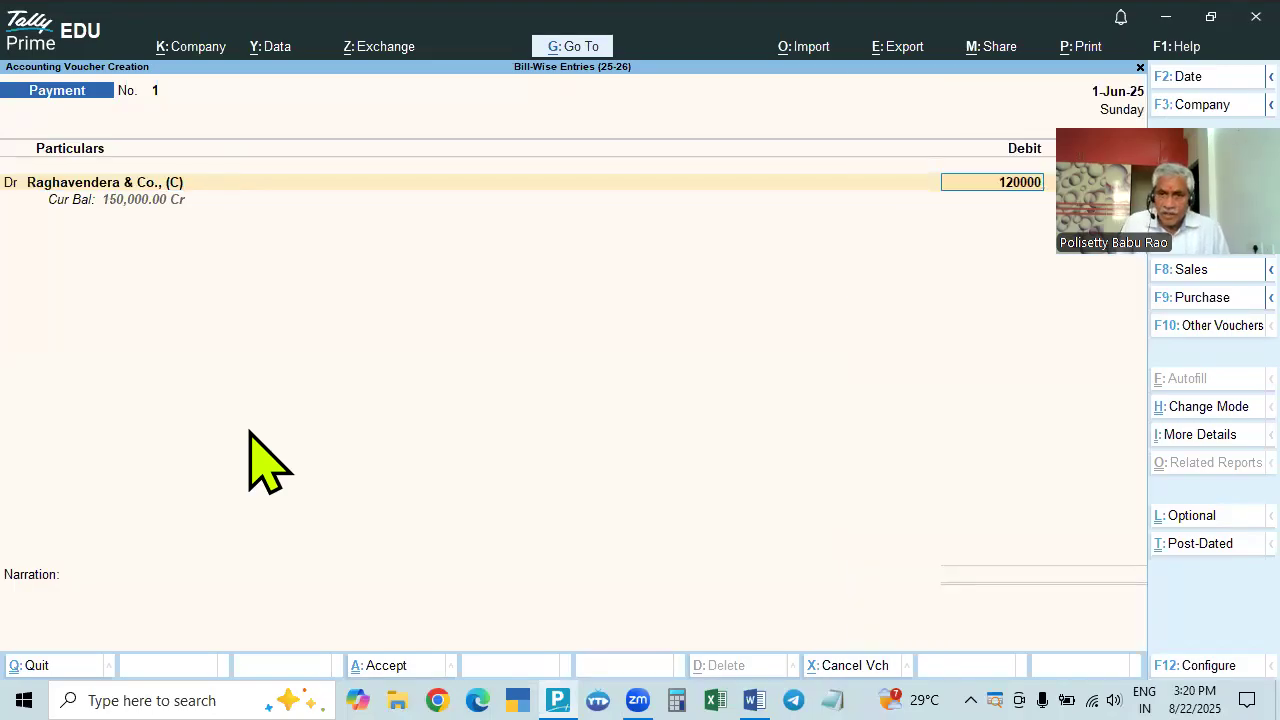
pyautogui.press('Return')
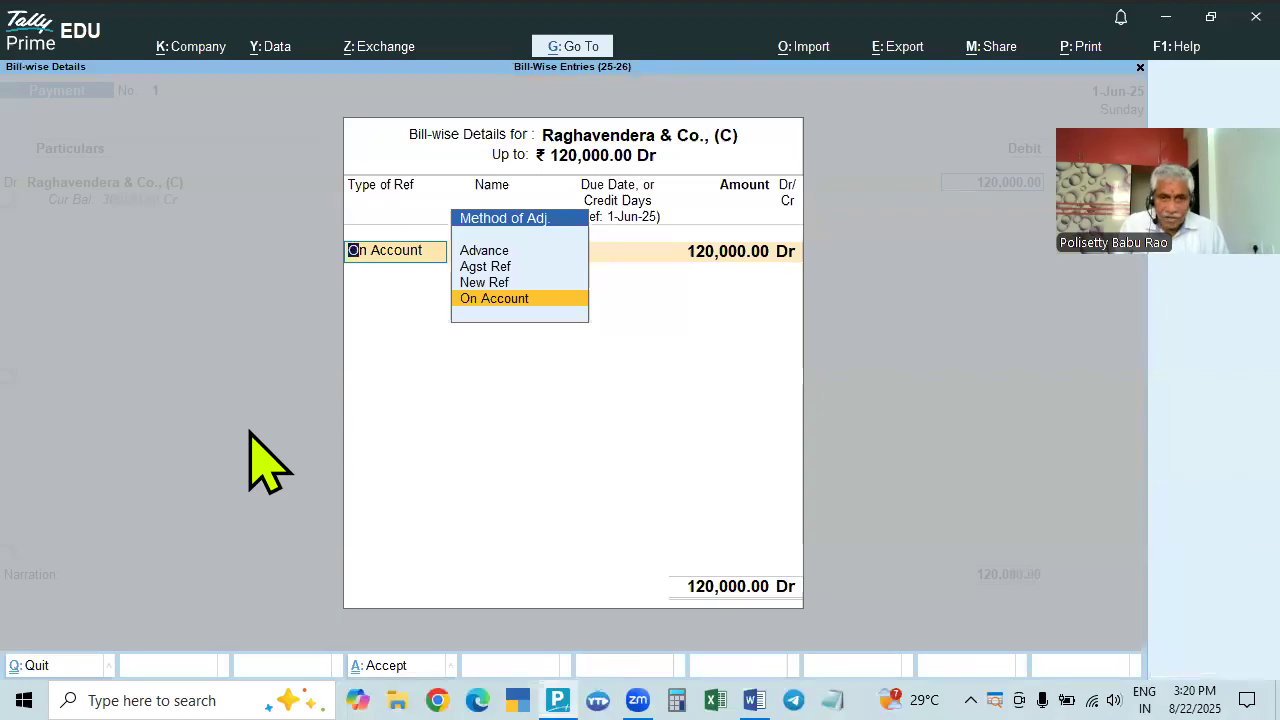
pyautogui.press('Up')
pyautogui.press('Up')
pyautogui.press('Return')
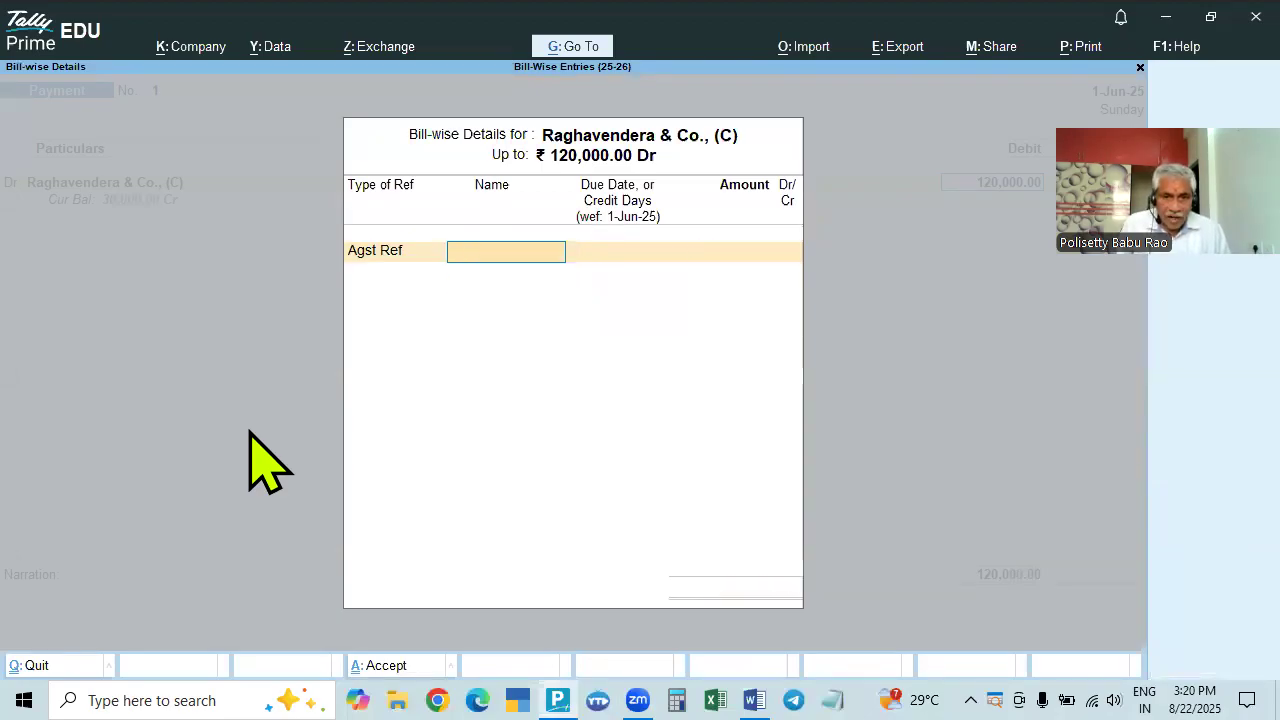
pyautogui.press('Escape')
pyautogui.press('y')
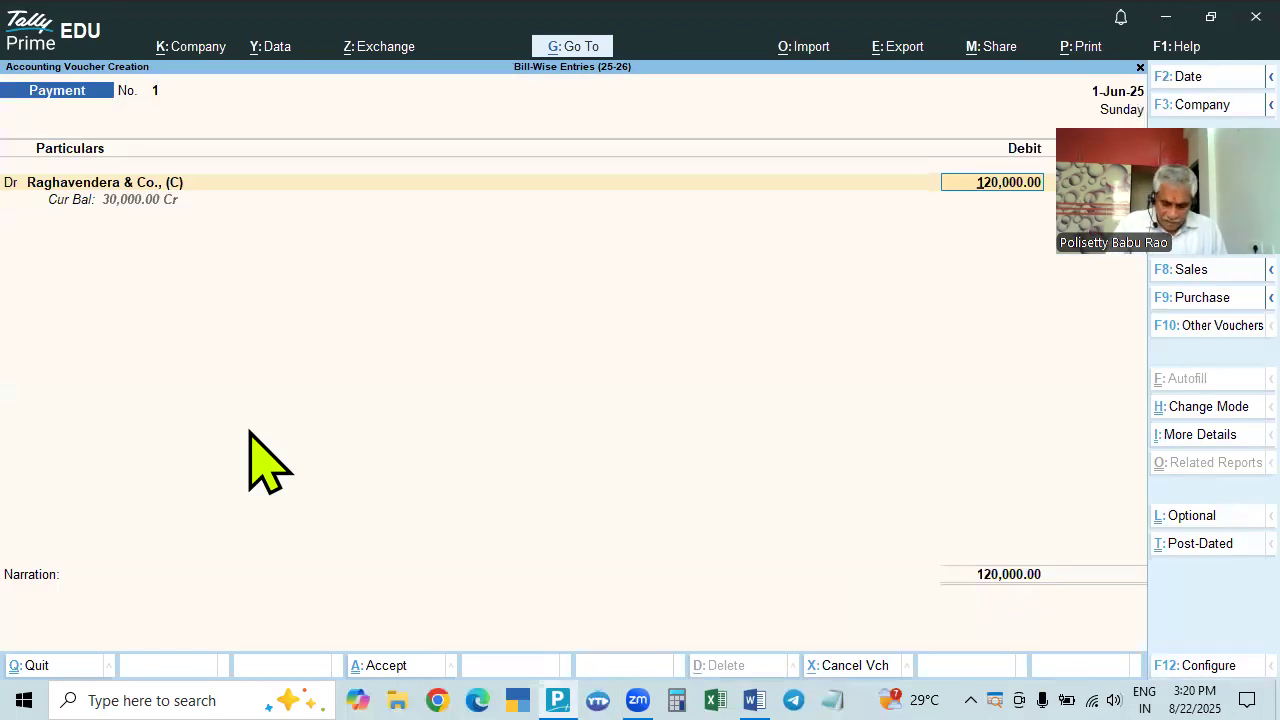
# Change the debit ledger to Ranga Entrprises (C) and allocate 120,000 as Agst Ref to bill 11, checking the bill number in Word
pyautogui.hotkey('shift', 'Tab')
pyautogui.write('RANG')
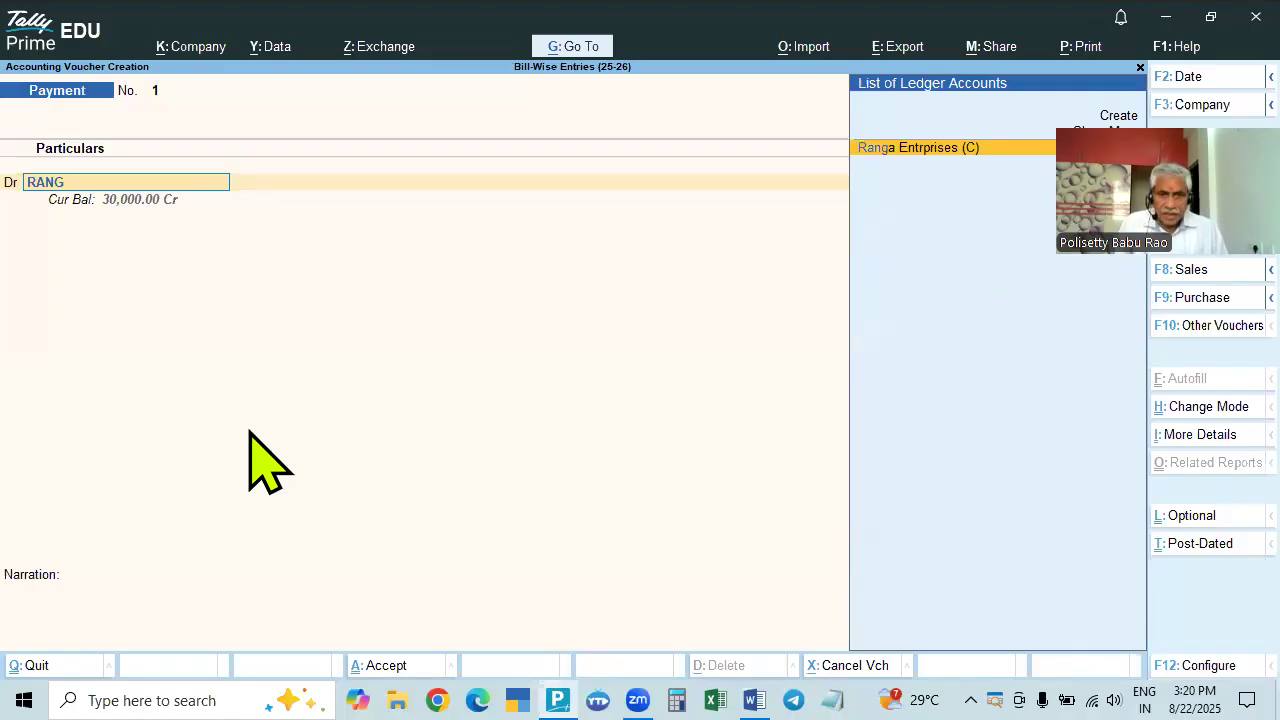
pyautogui.press('Return')
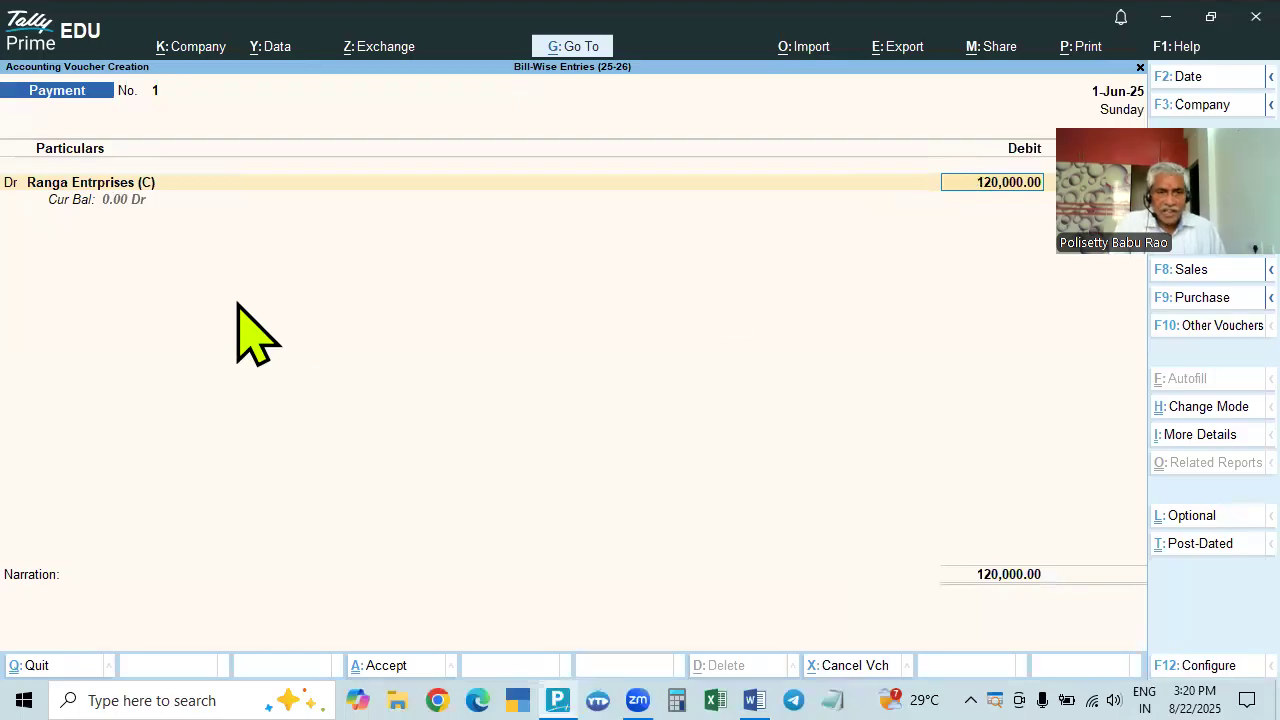
pyautogui.press('Return')
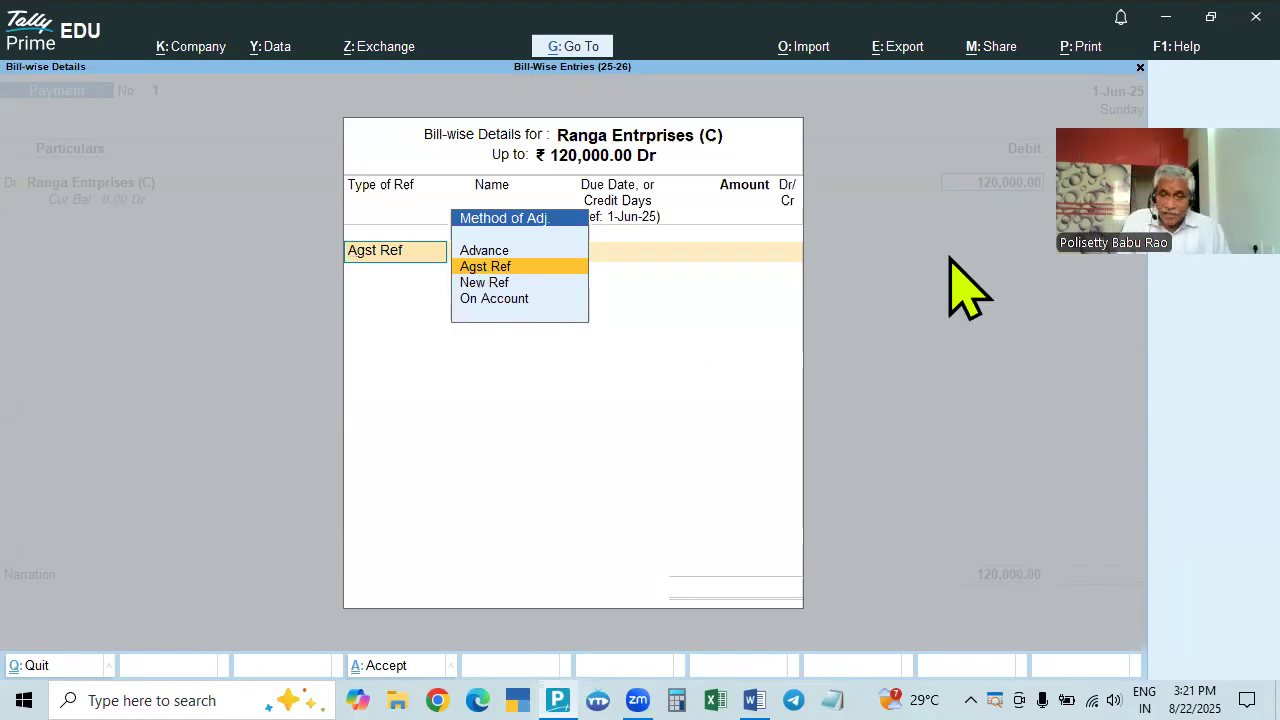
pyautogui.press('Return')
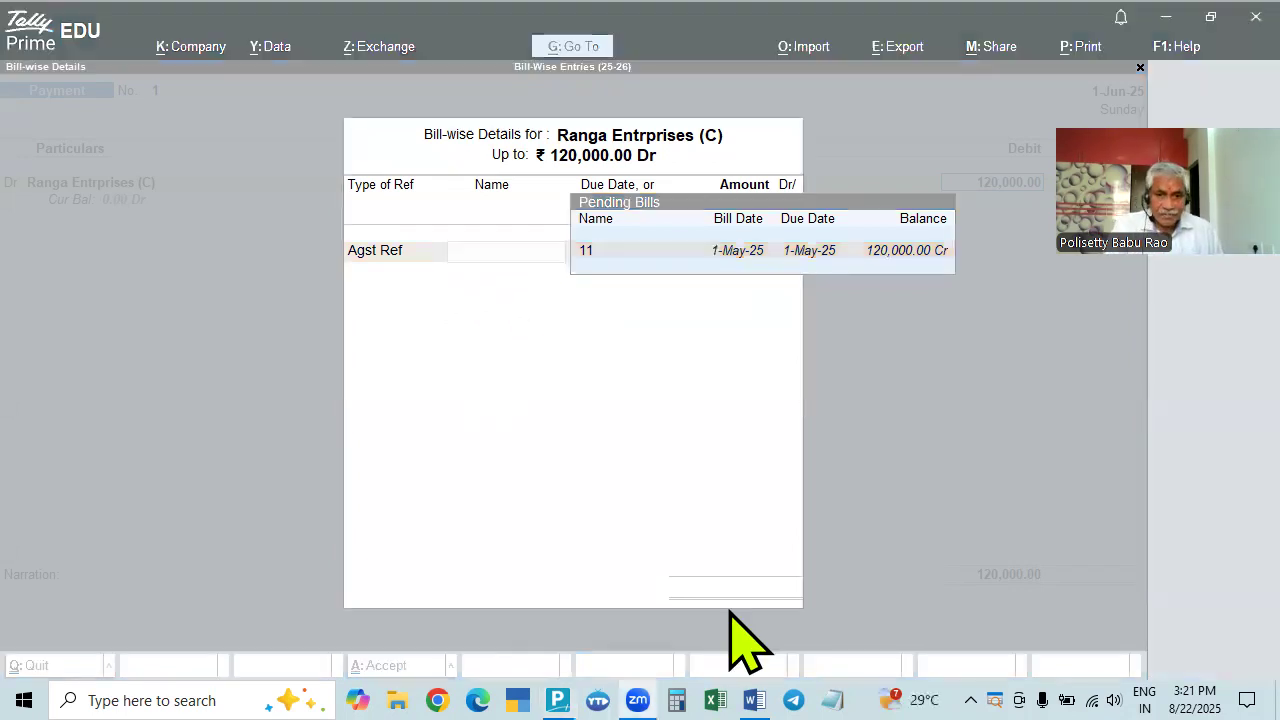
pyautogui.click(755, 700)
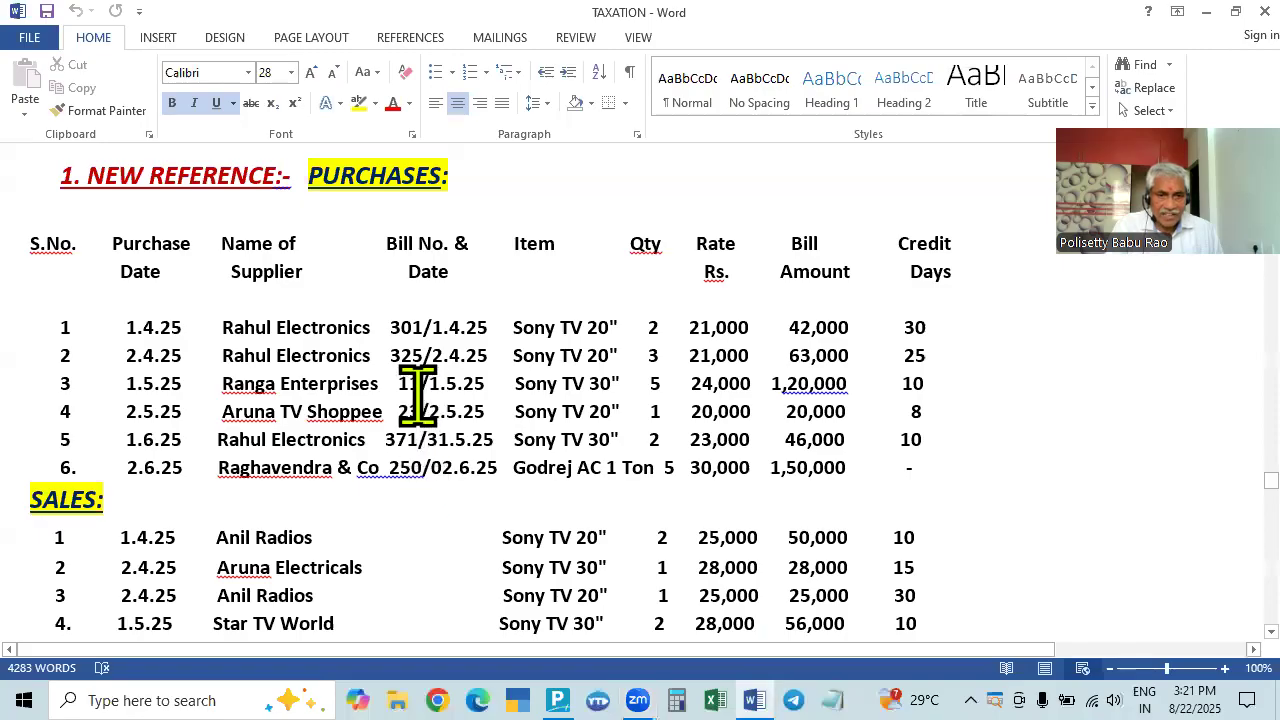
pyautogui.hotkey('alt', 'Tab')
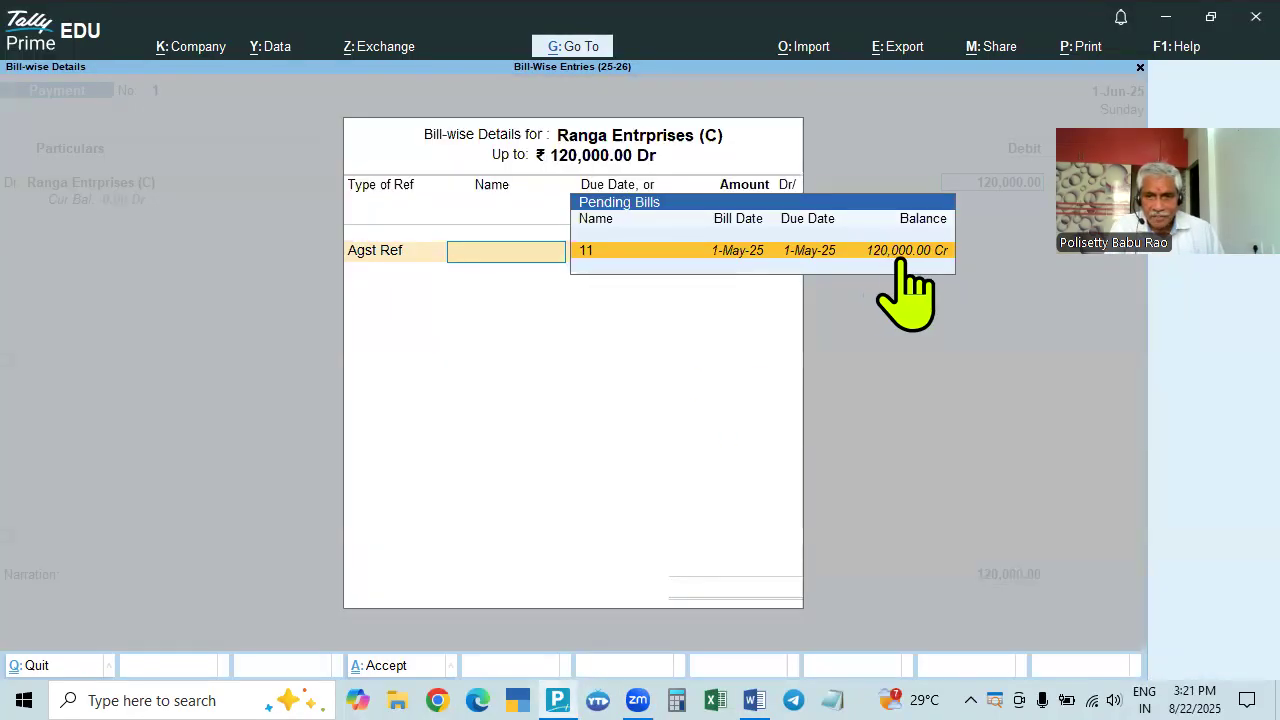
pyautogui.press('Return')
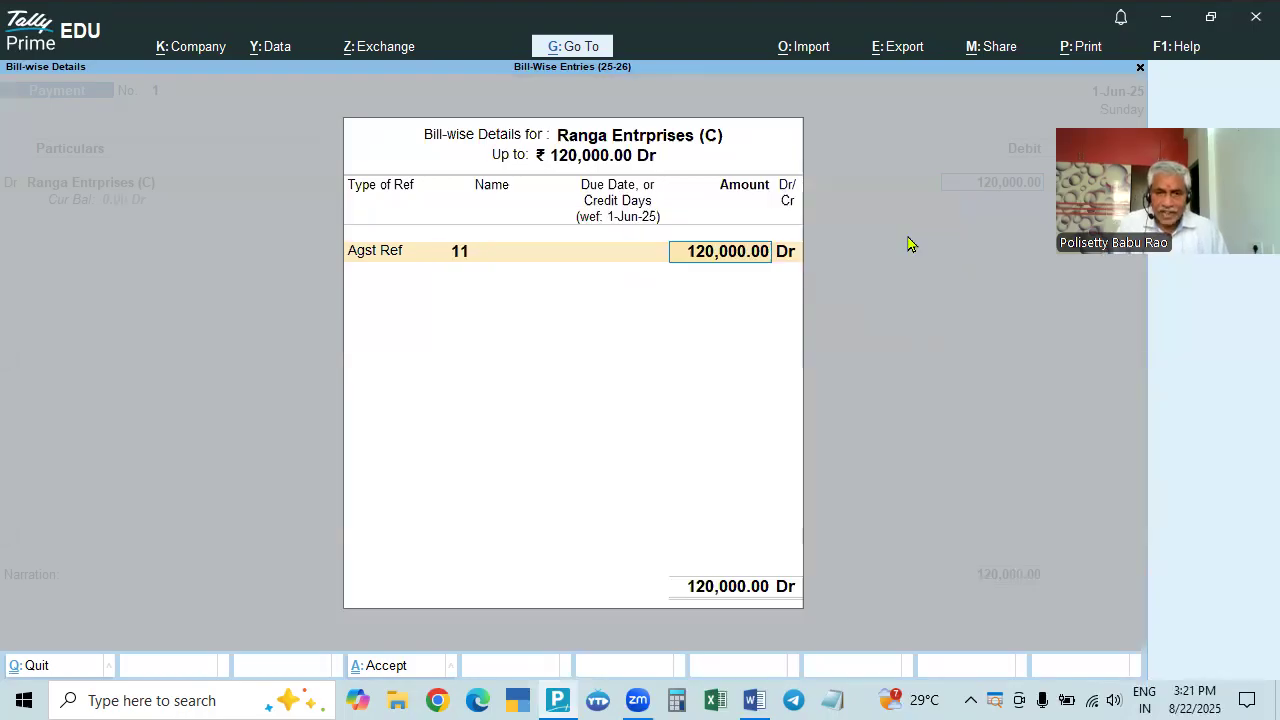
# Set the Ranga Entrprises debit to 50000 and its Agst Ref allocation on bill 11 to 50000
pyautogui.press('Return')
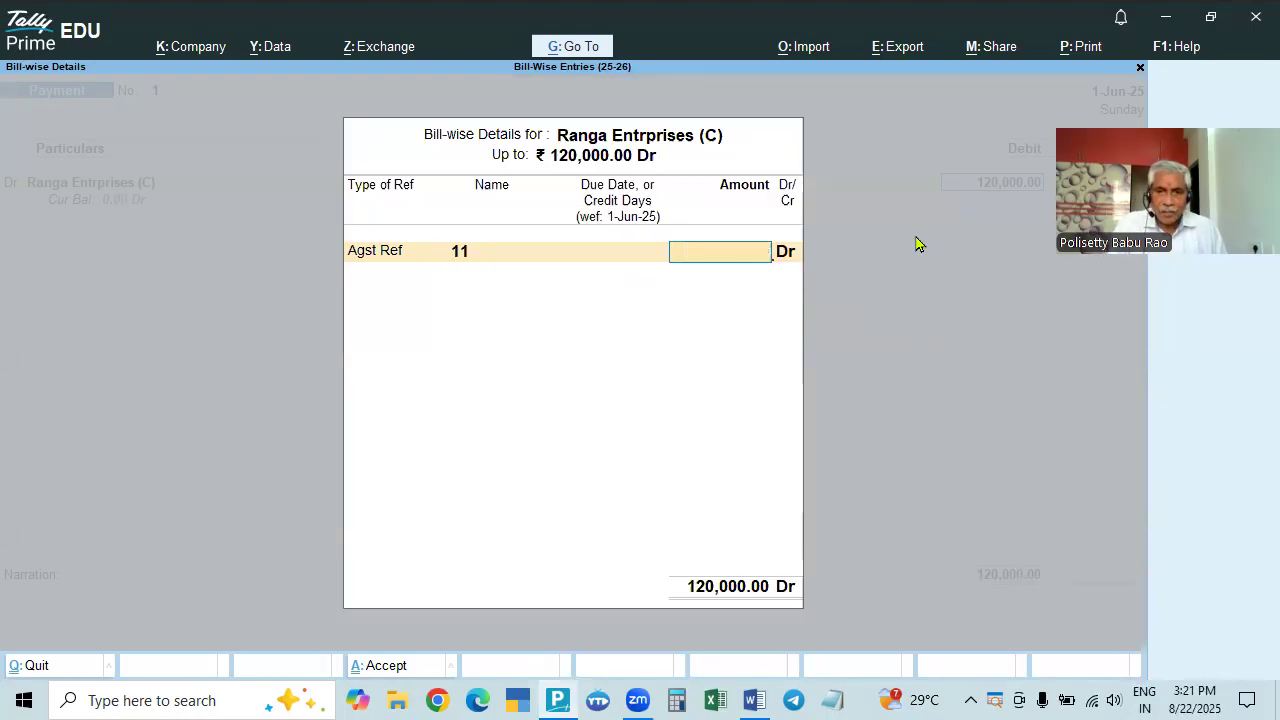
pyautogui.write('50')
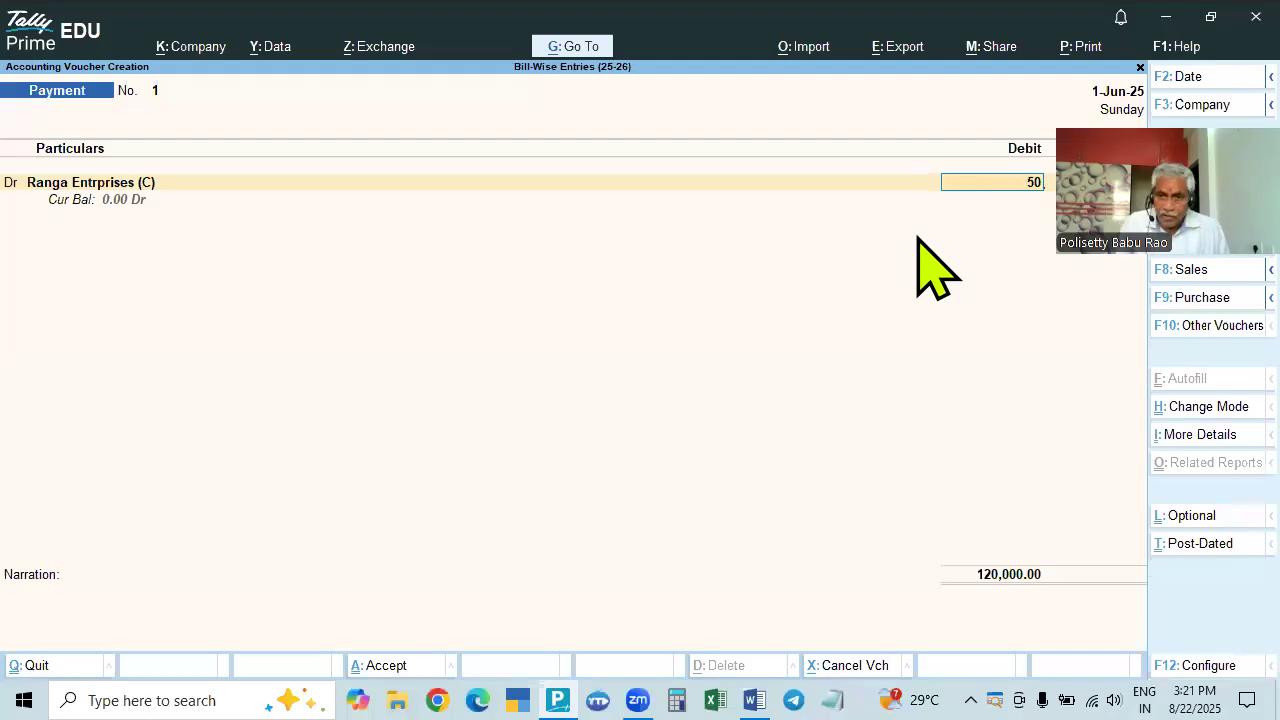
pyautogui.write('000')
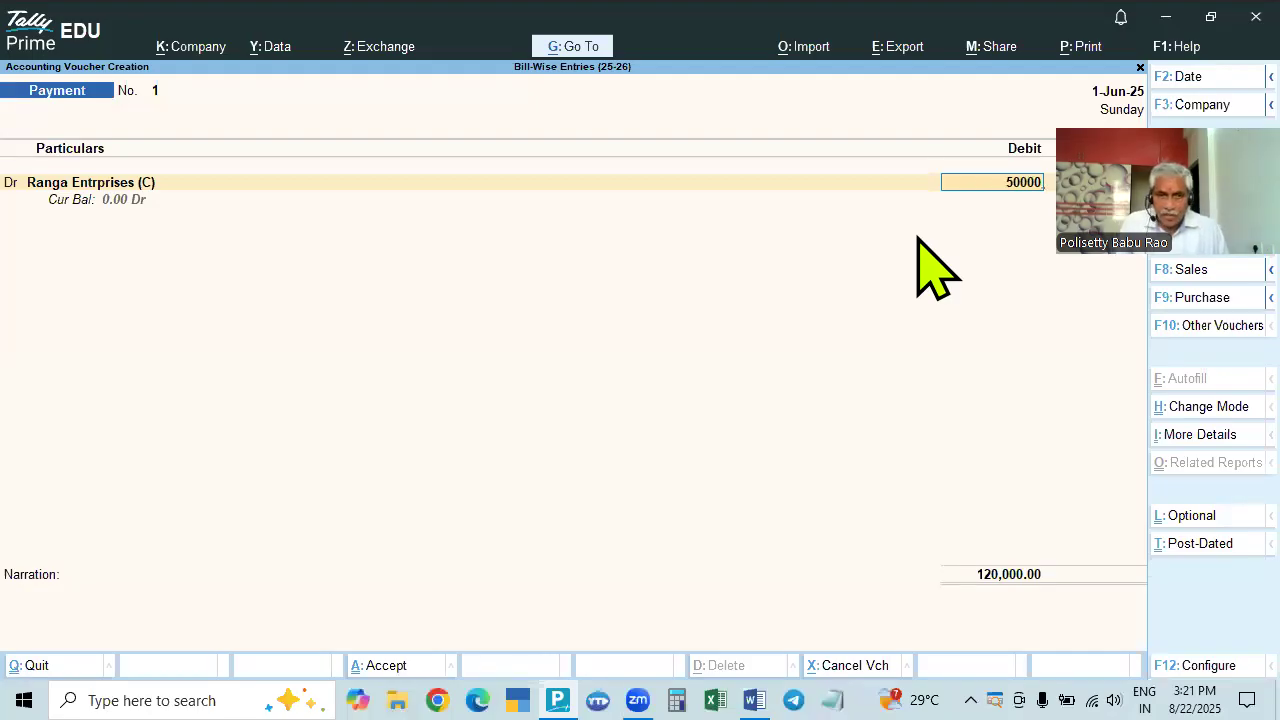
pyautogui.press('Return')
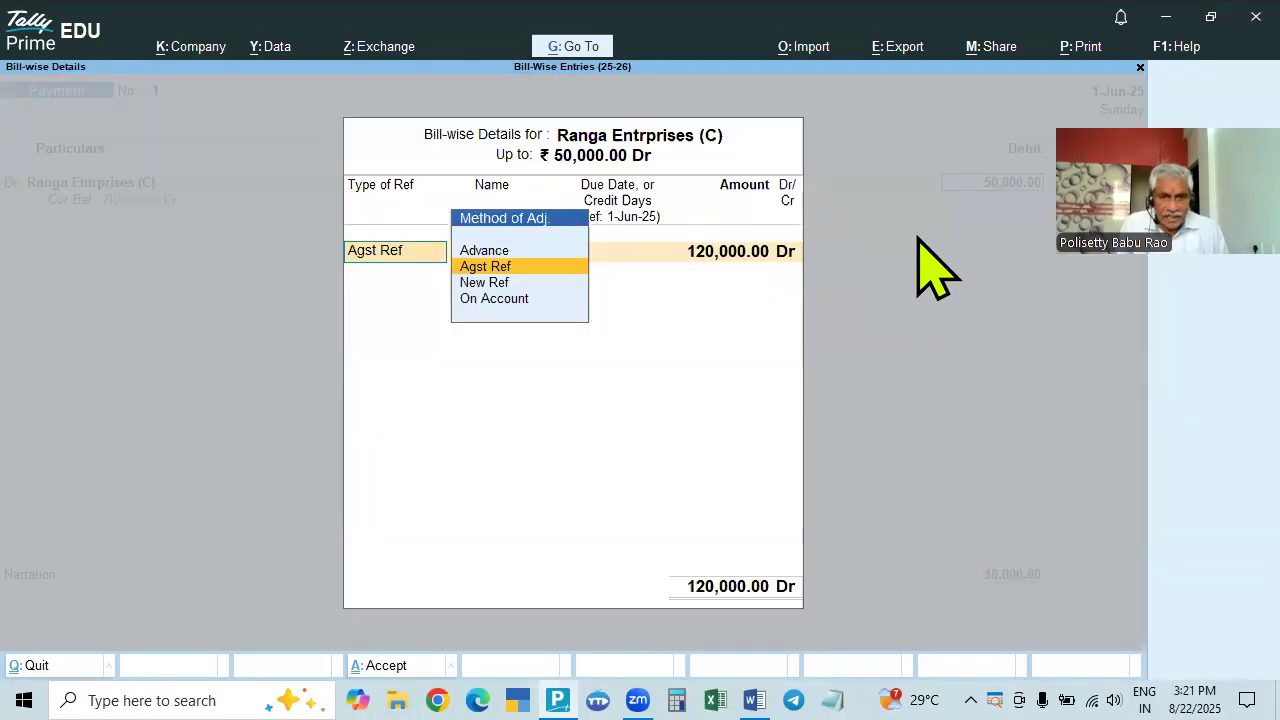
pyautogui.press('Return')
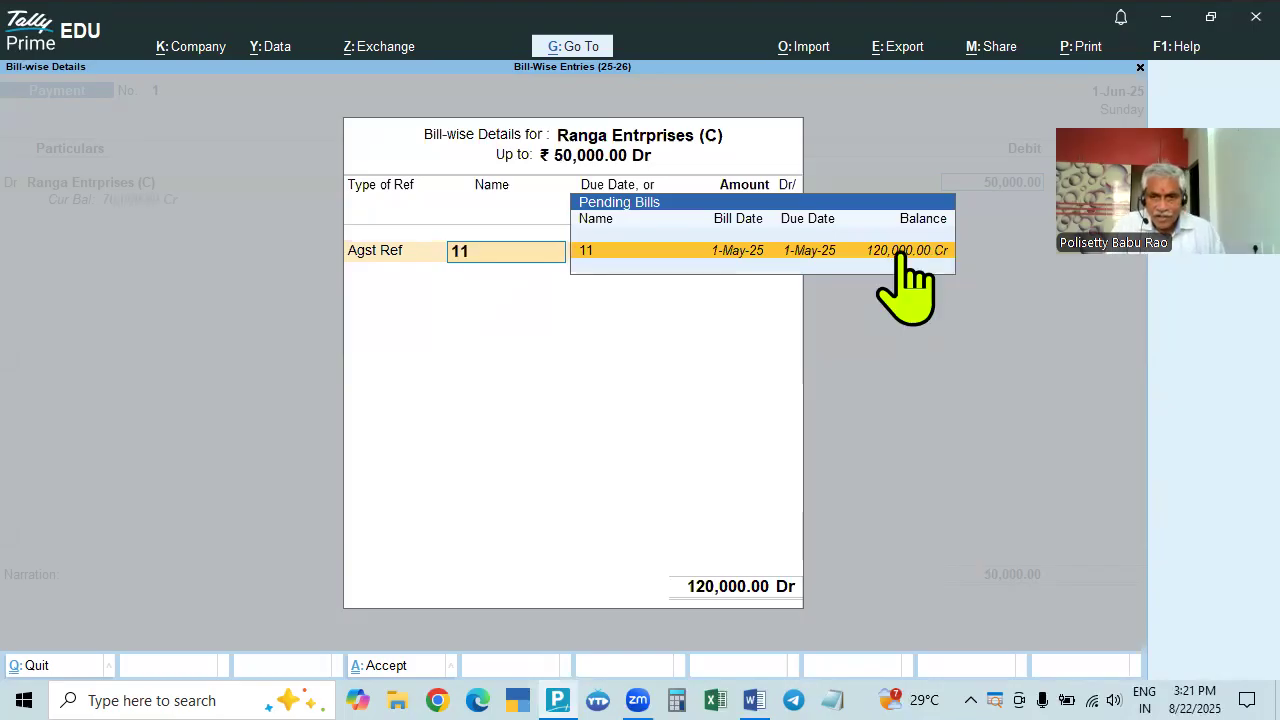
pyautogui.click(900, 254)
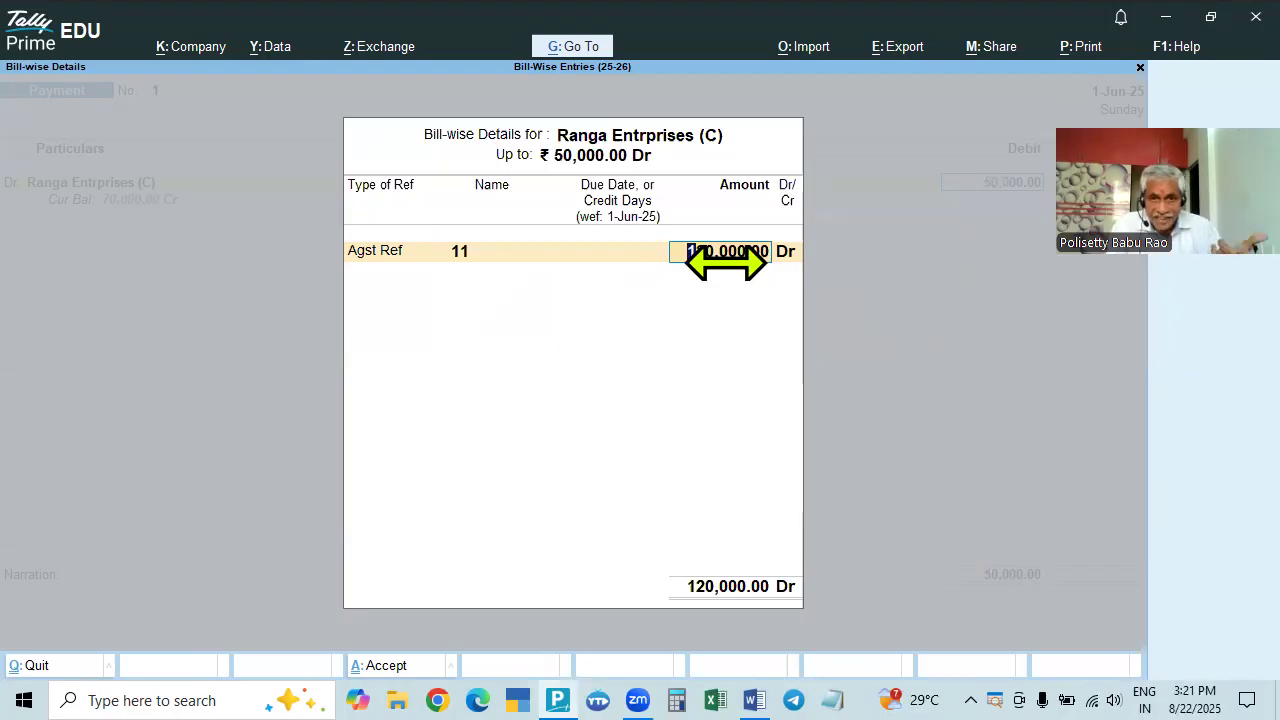
pyautogui.press('BackSpace')
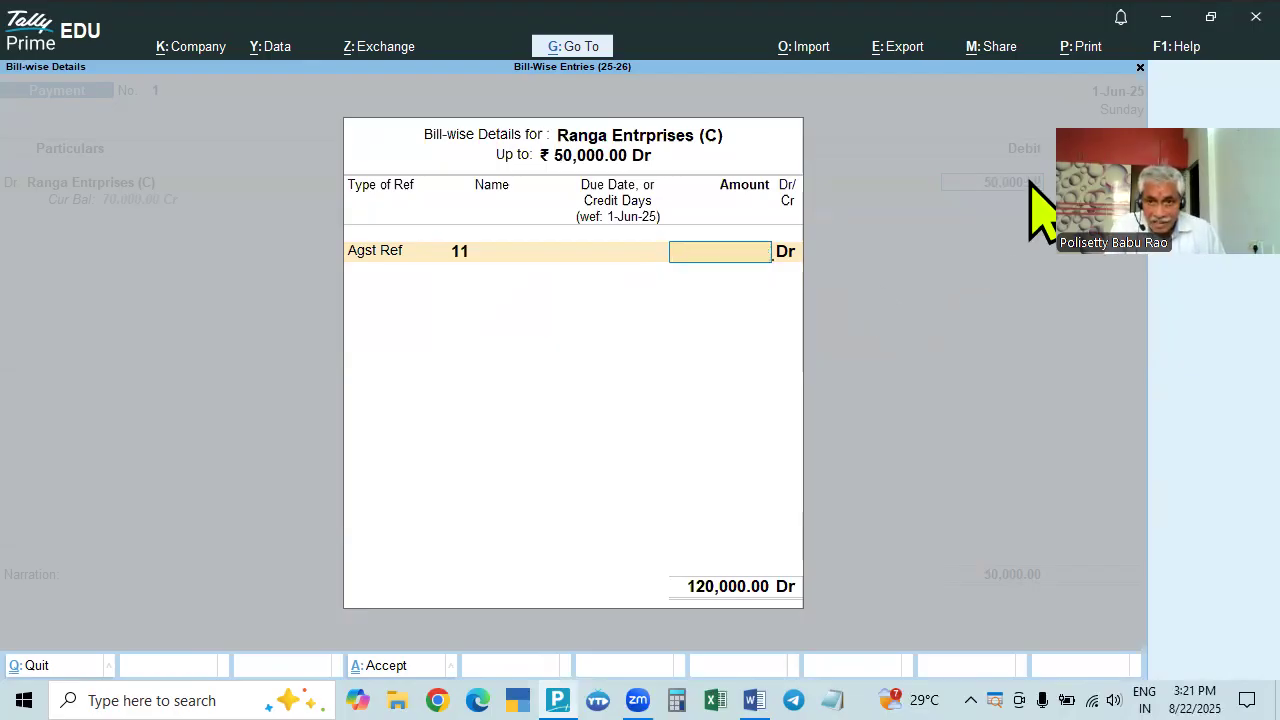
pyautogui.write('50000')
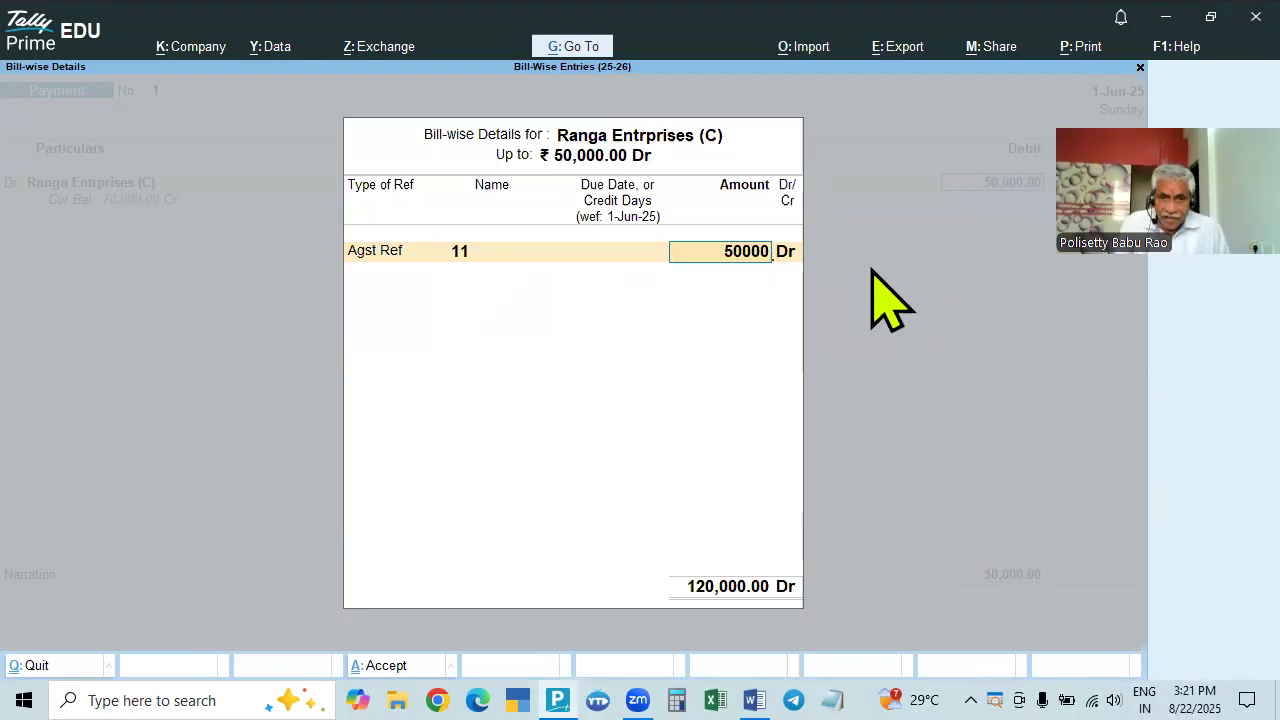
pyautogui.press('Return')
pyautogui.press('Return')
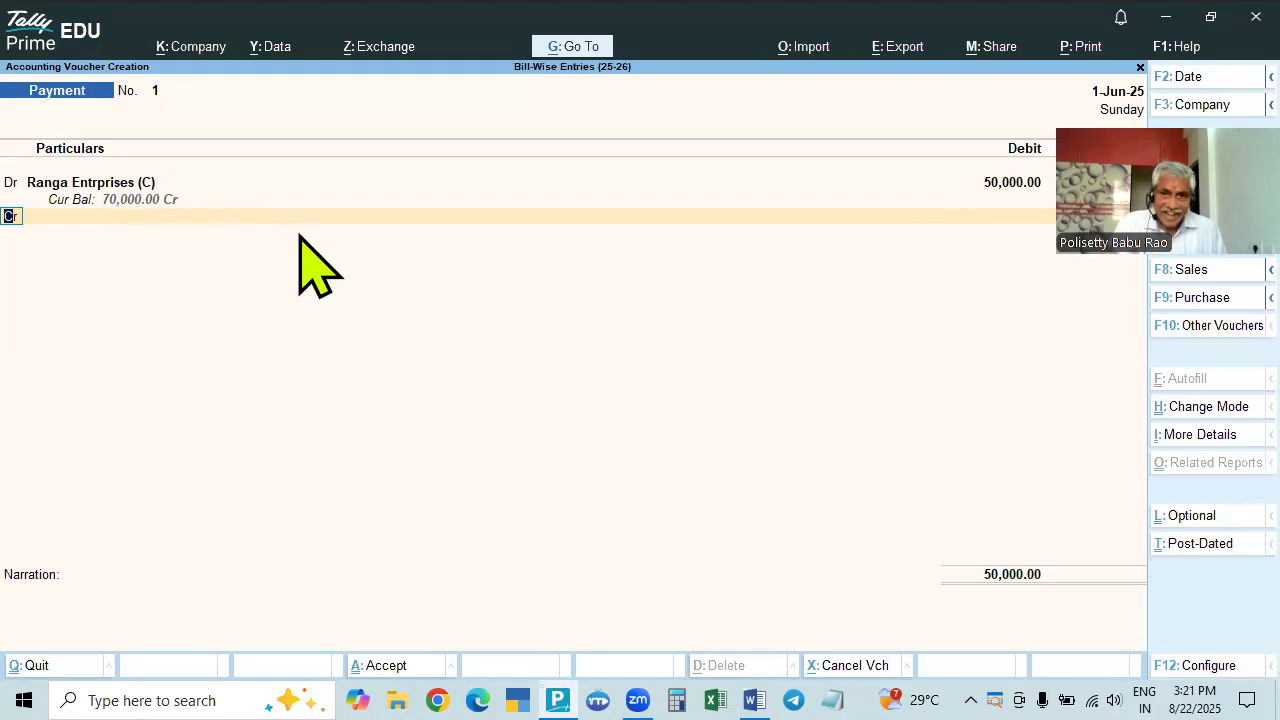
# Reopen the bill-wise details of the Ranga Entrprises debit and review the Agst Ref type and the pending bill 11 list
pyautogui.click(1020, 185)
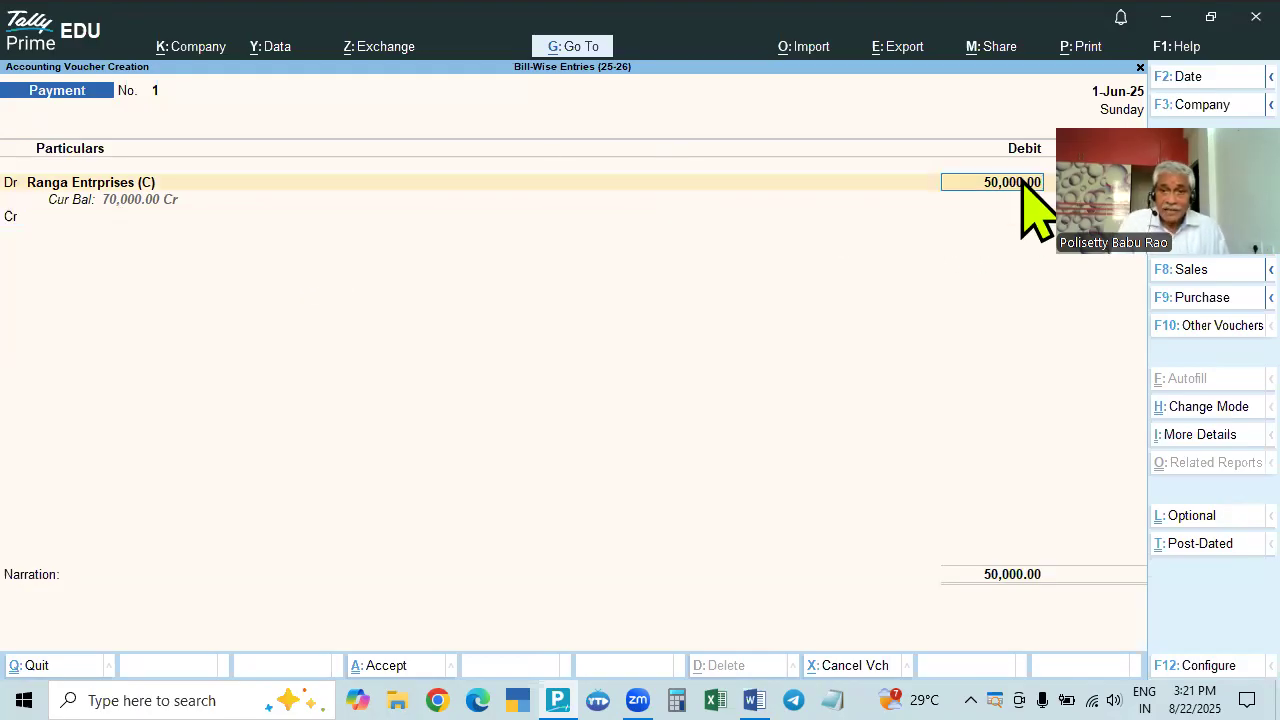
pyautogui.press('Return')
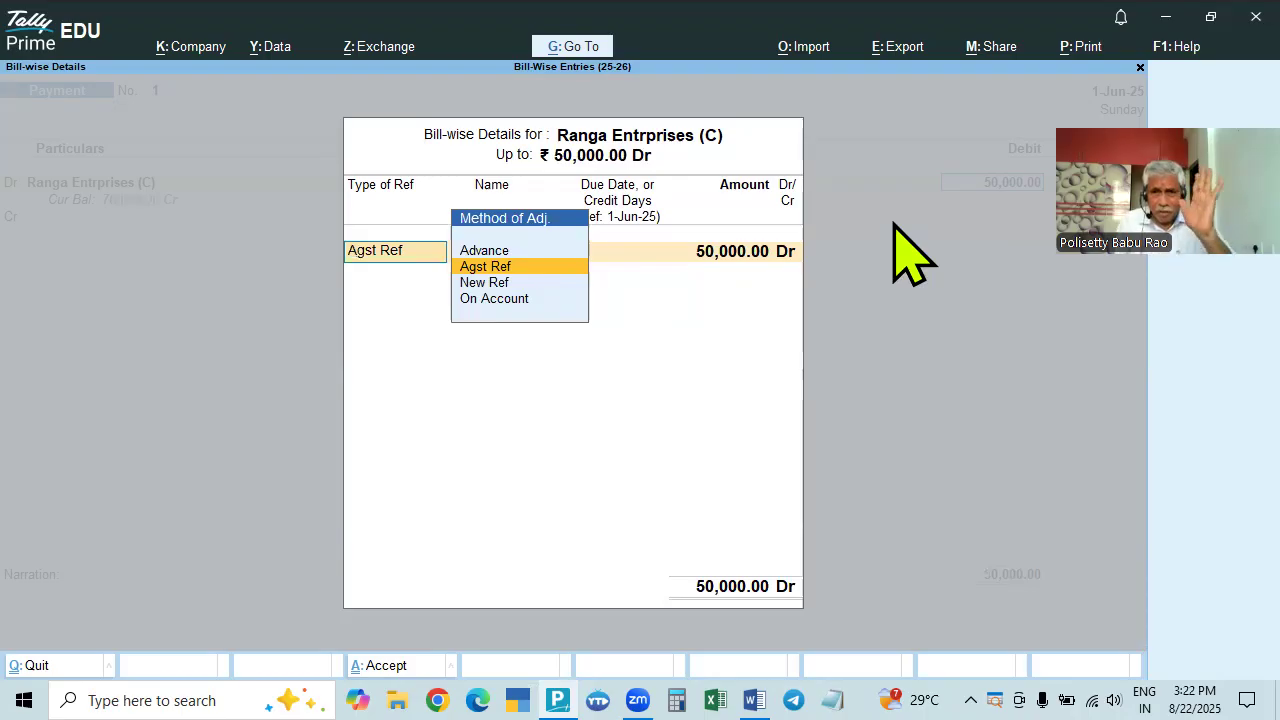
pyautogui.press('Return')
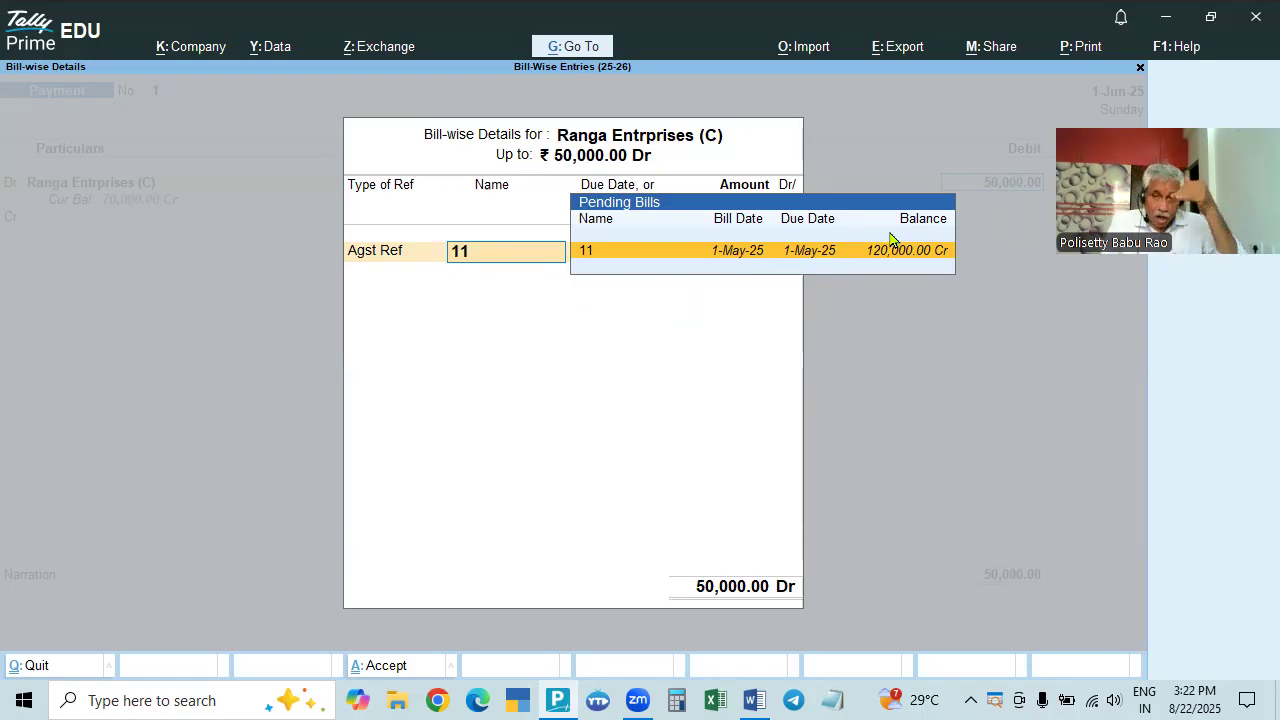
pyautogui.press('Escape')
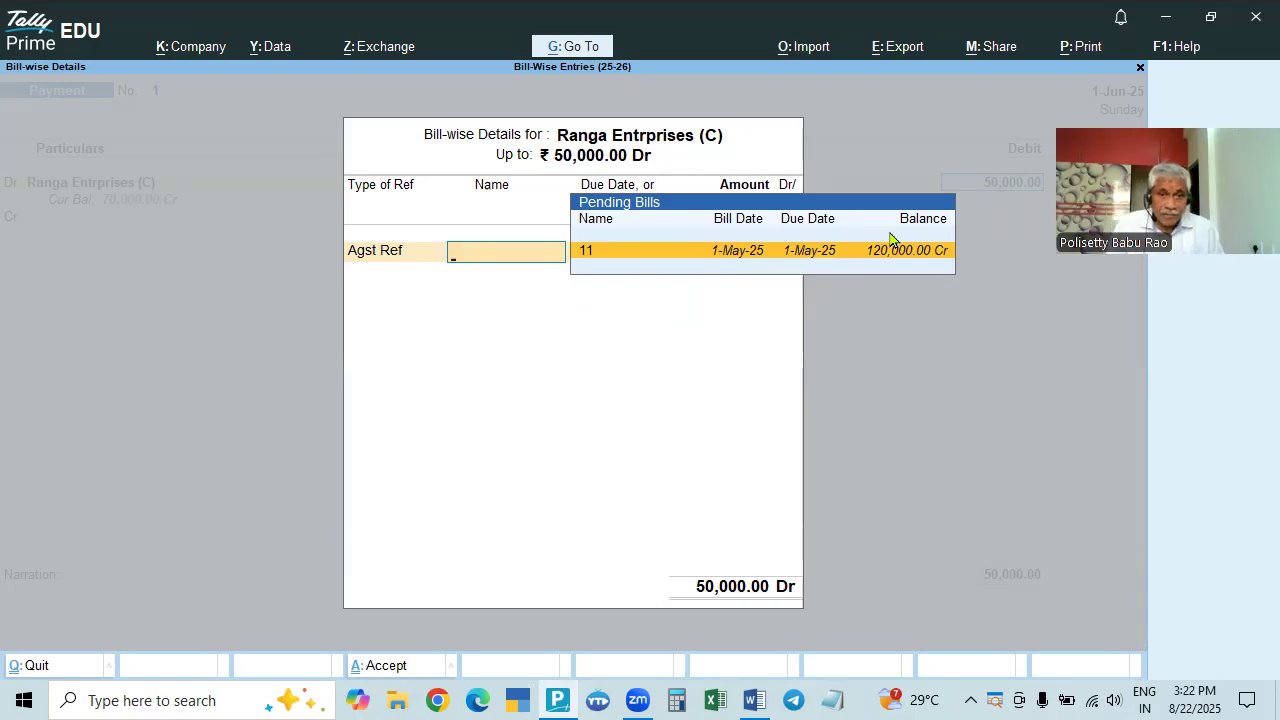
pyautogui.press('Escape')
pyautogui.press('y')
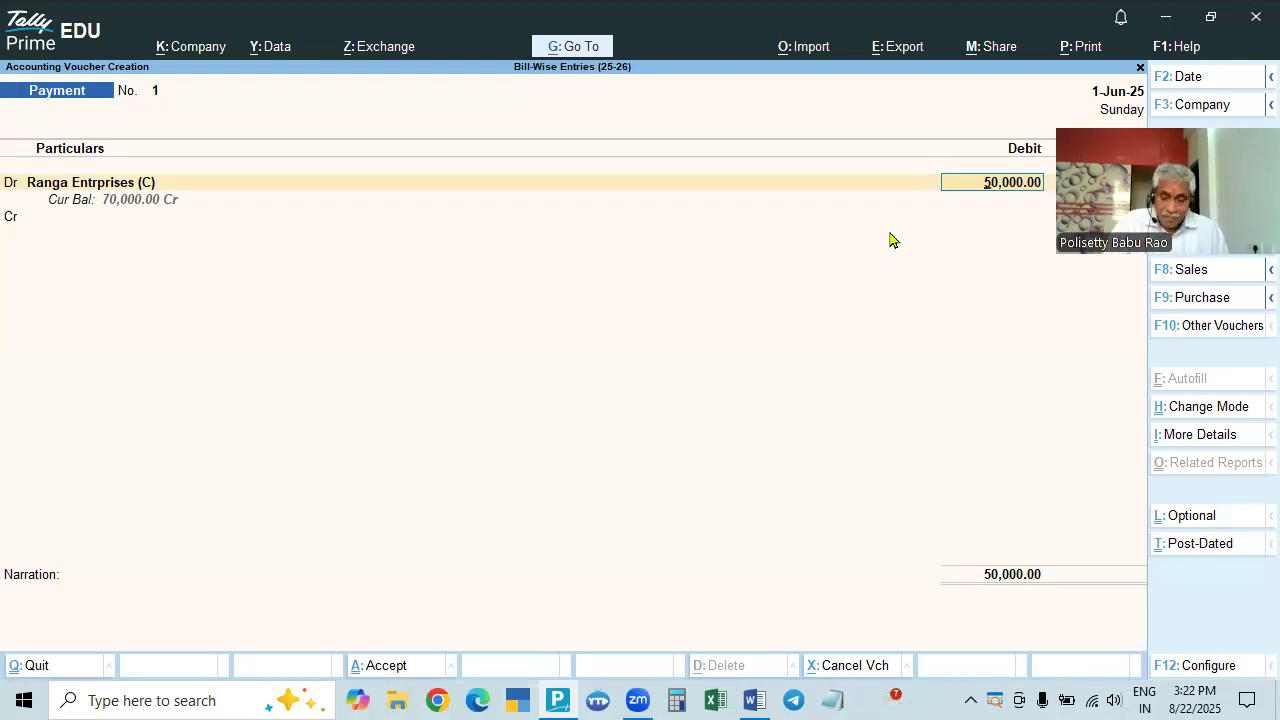
pyautogui.press('Return')
pyautogui.press('Return')
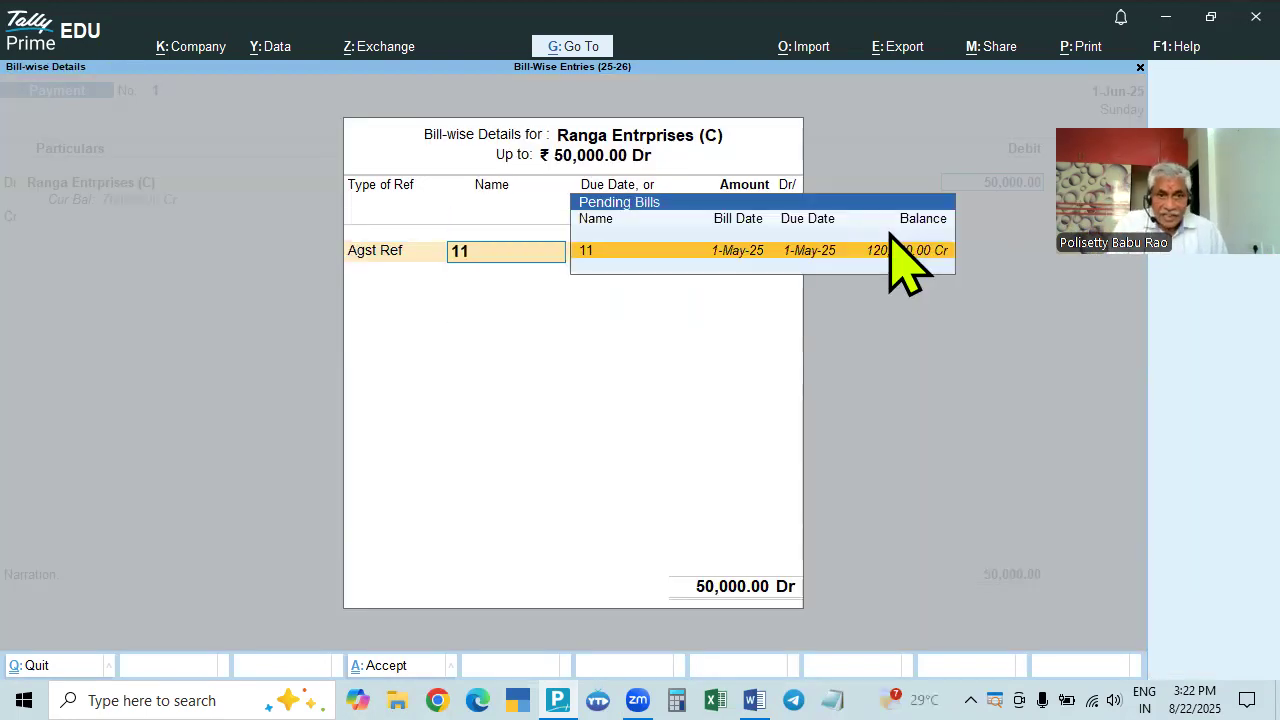
pyautogui.press('BackSpace')
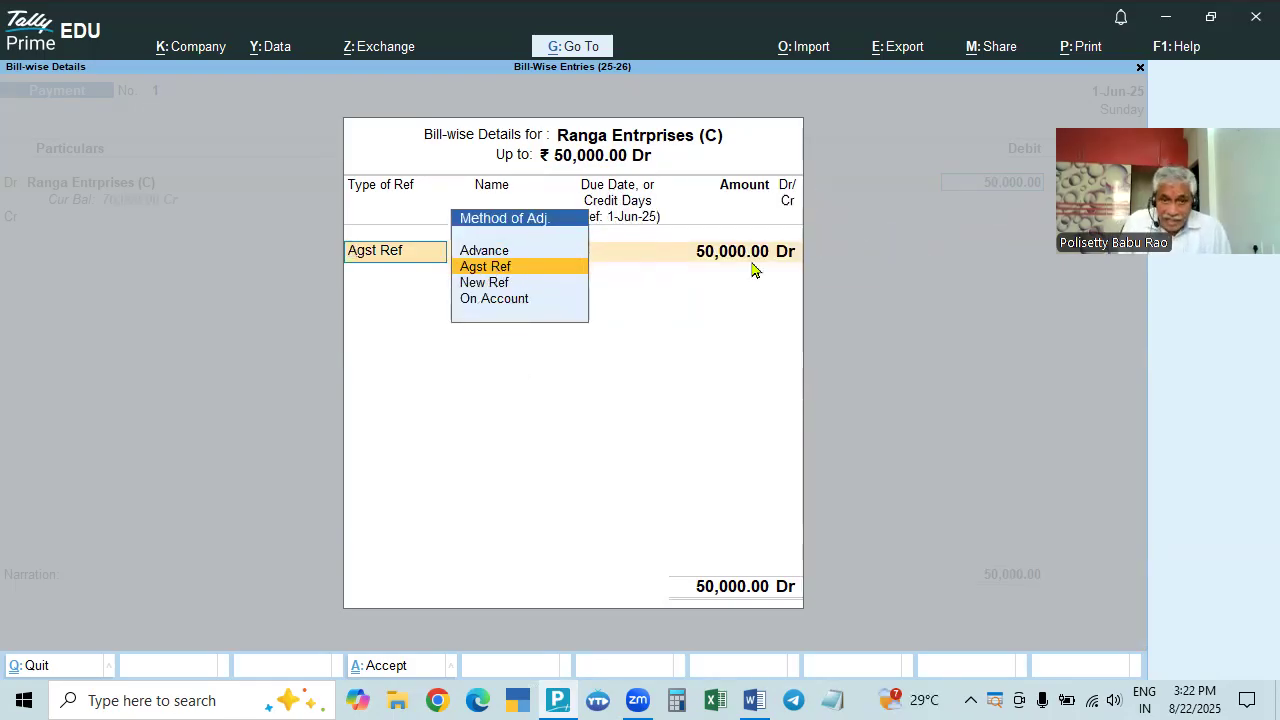
pyautogui.press('Return')
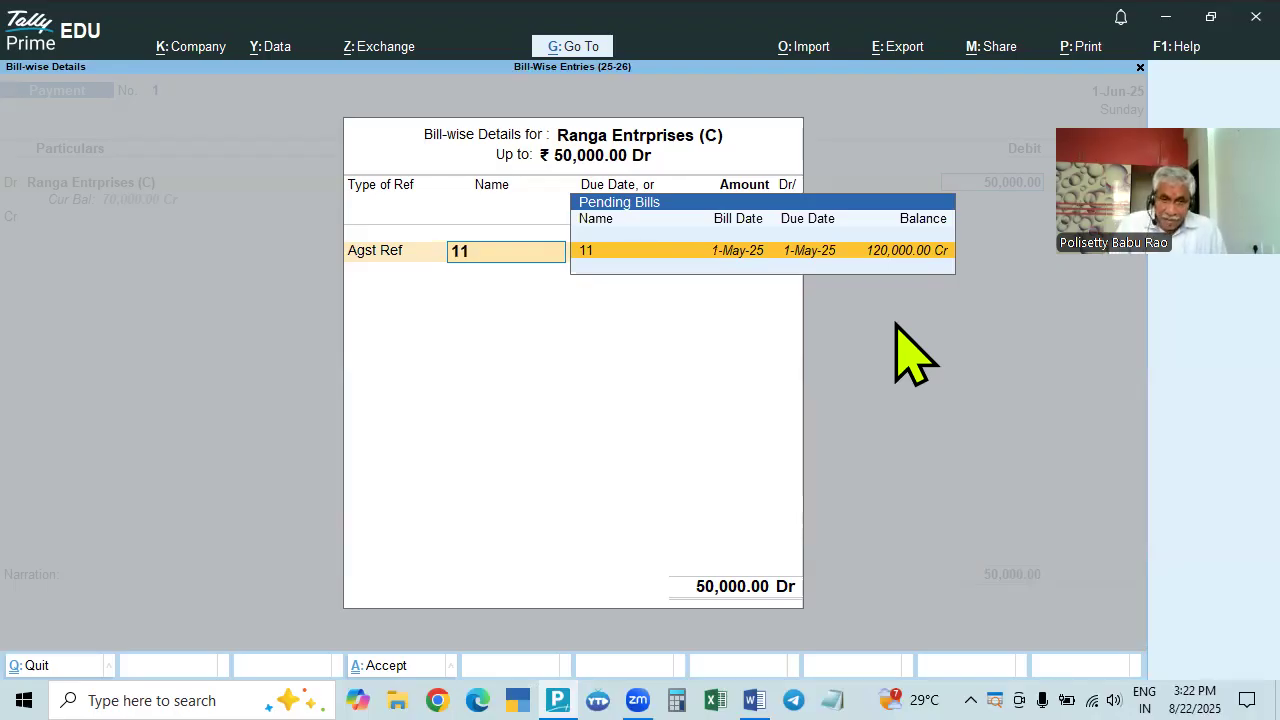
# Set Show list of Bills for selection to No in the payment voucher configuration
pyautogui.press('Return')
pyautogui.press('Return')
pyautogui.press('F12')
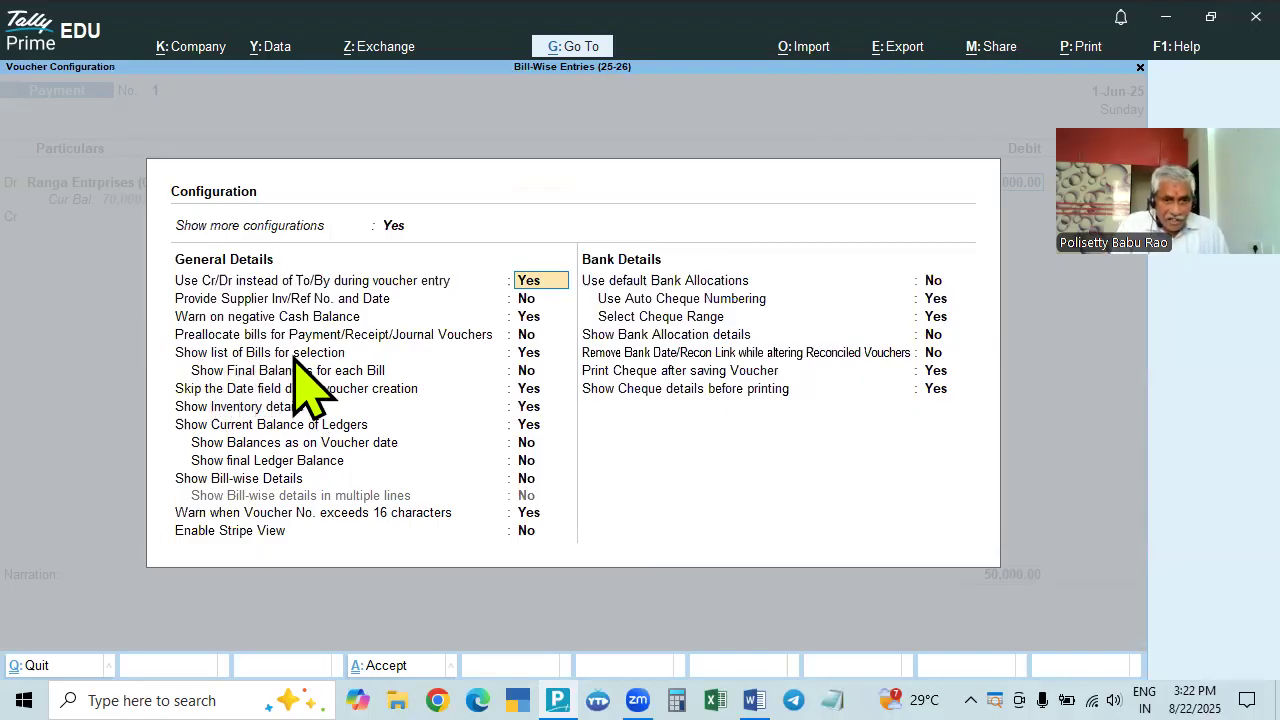
pyautogui.click(520, 354)
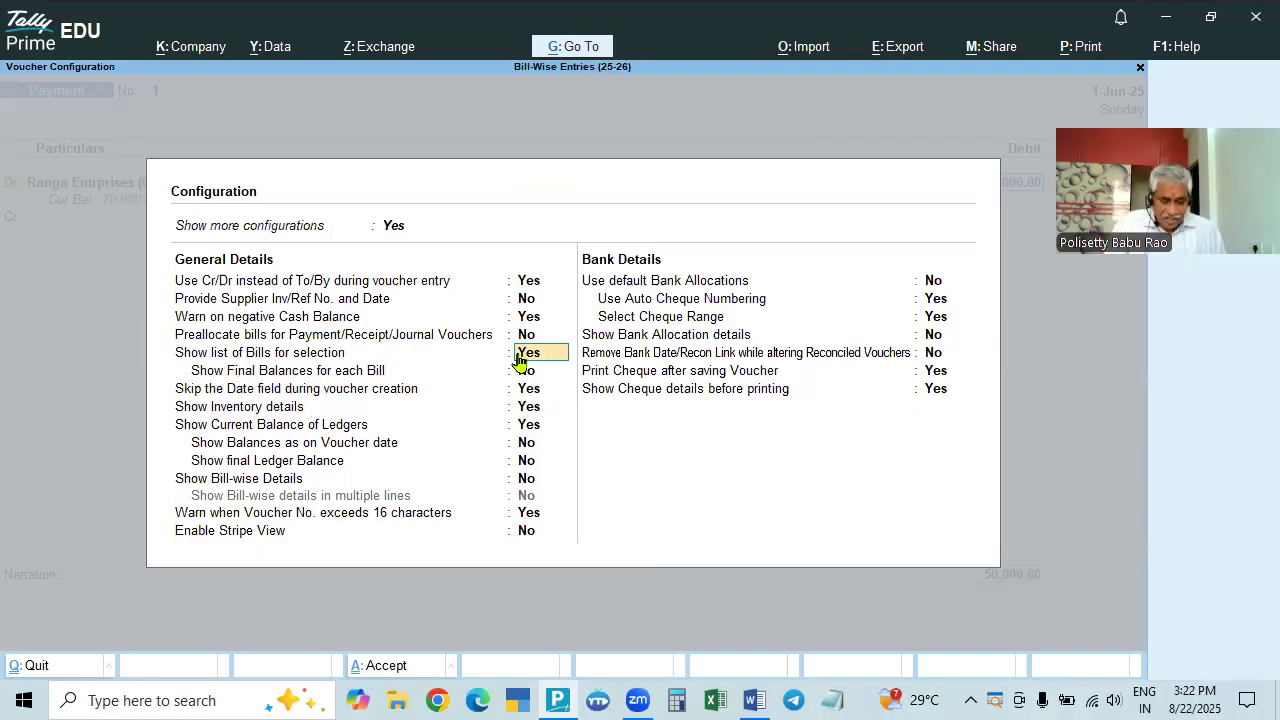
pyautogui.write('n')
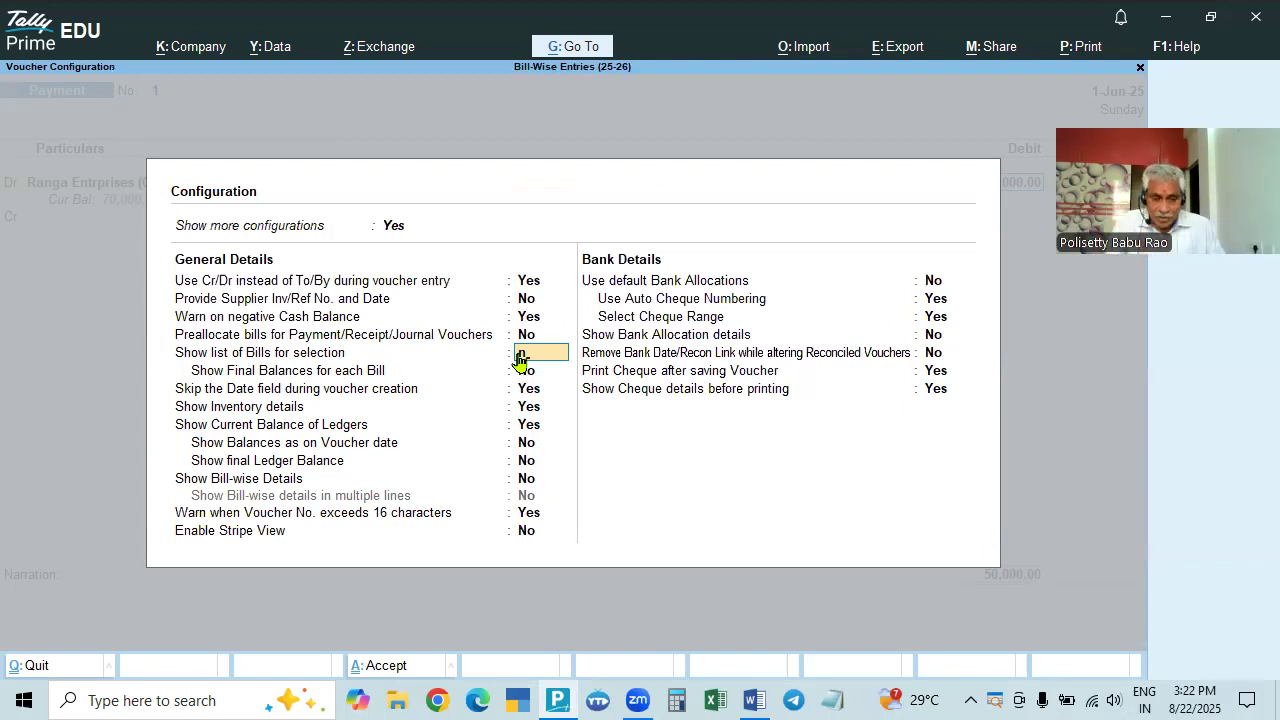
pyautogui.press('Return')
pyautogui.hotkey('ctrl', 'a')
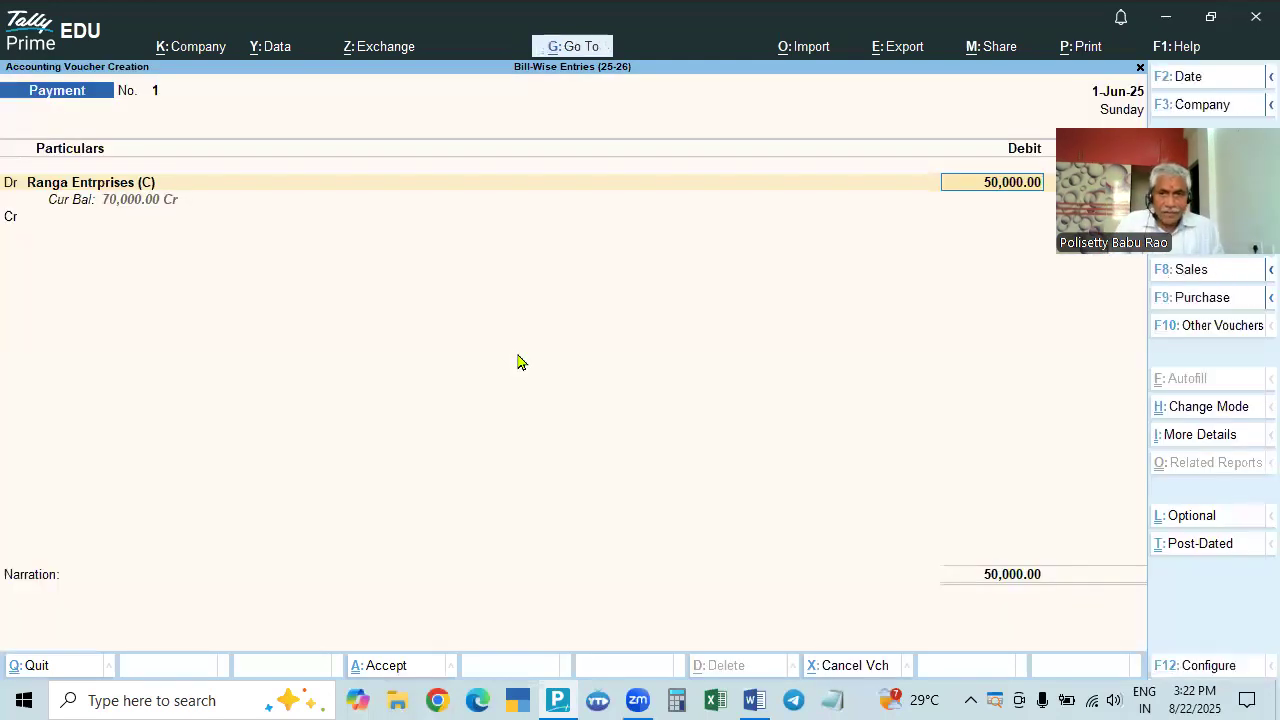
# Check how the Ranga Entrprises Agst Ref bill name field behaves with the bill list turned off
pyautogui.press('Return')
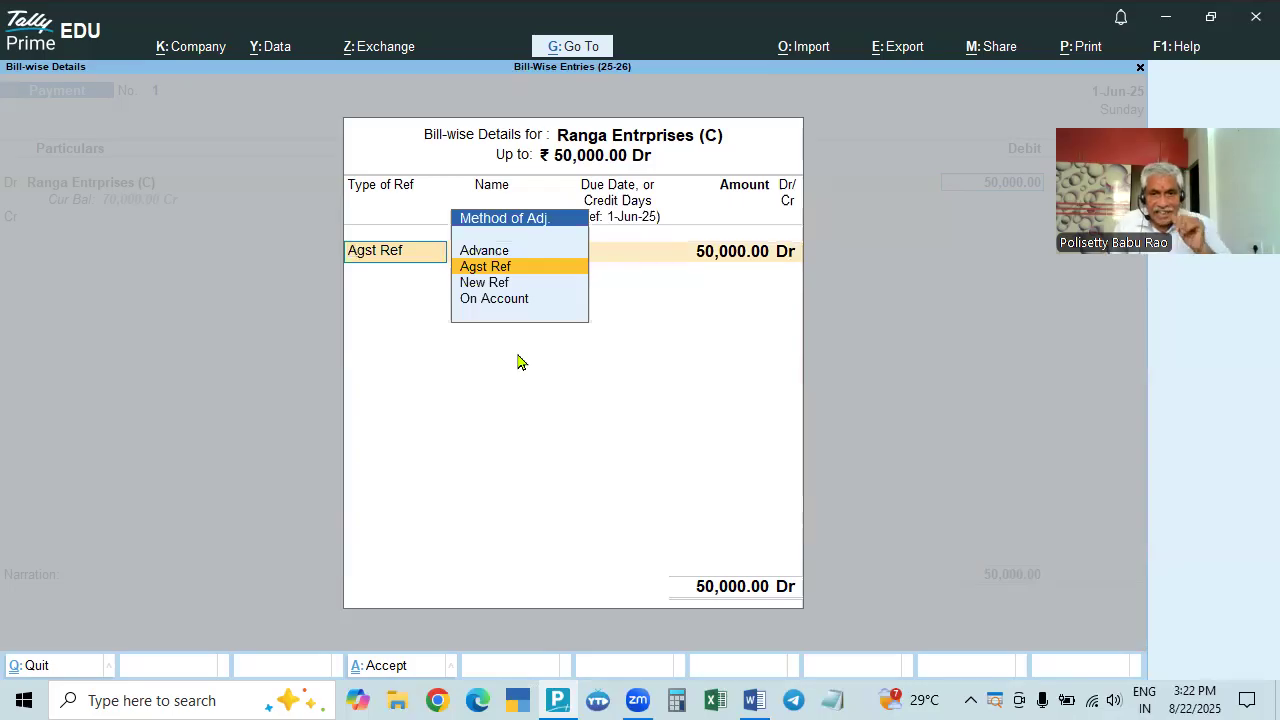
pyautogui.press('Return')
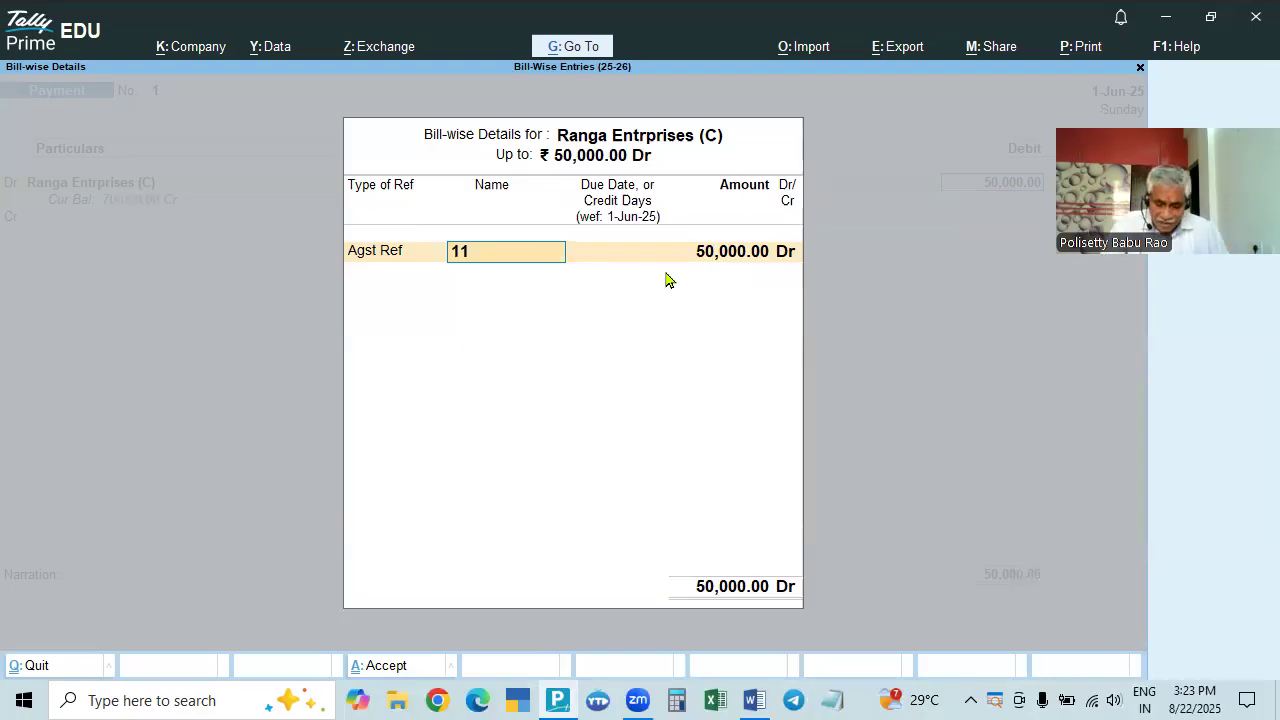
pyautogui.press('BackSpace')
pyautogui.press('Escape')
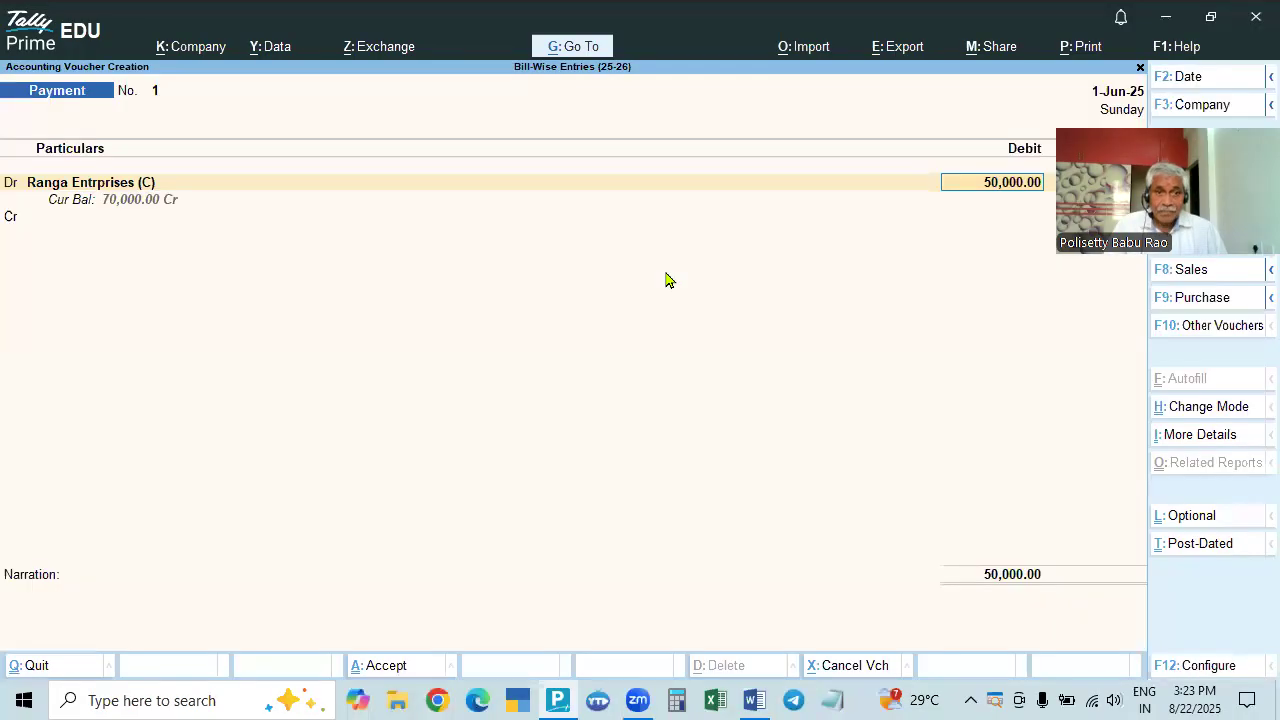
# Set Show list of Bills for selection back to Yes in the payment voucher configuration
pyautogui.press('F12')
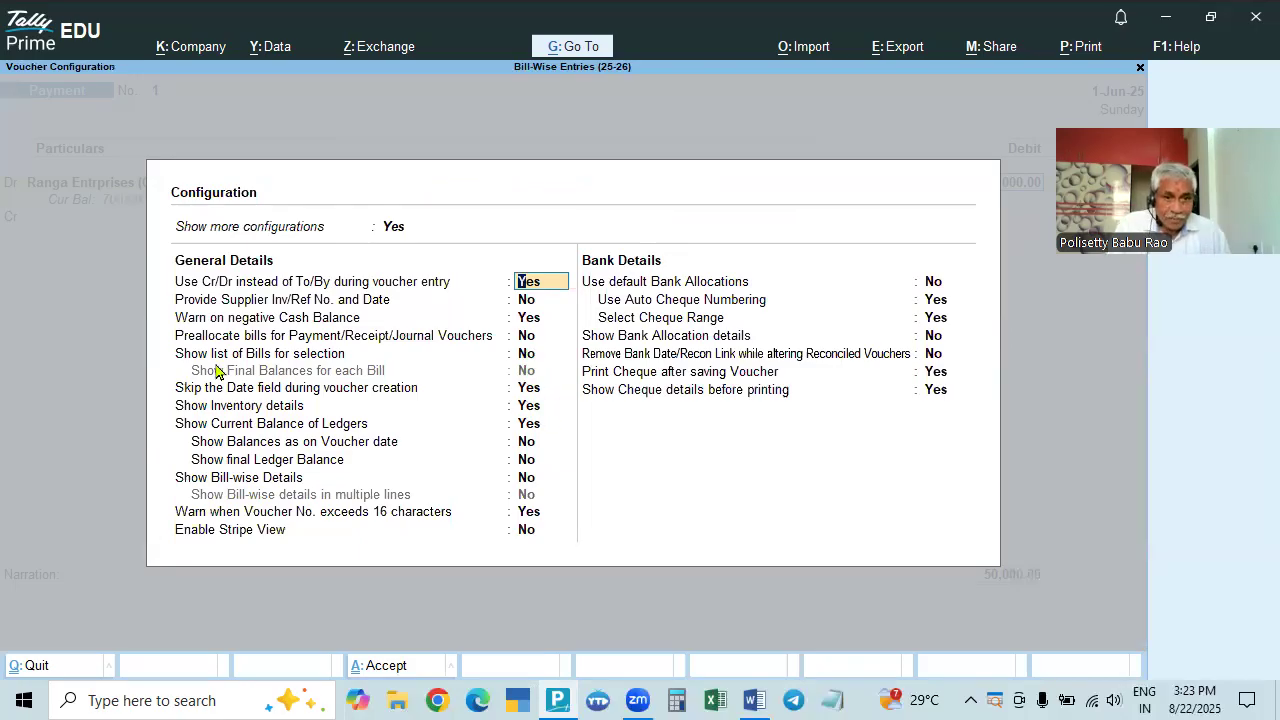
pyautogui.click(522, 355)
pyautogui.press('Return')
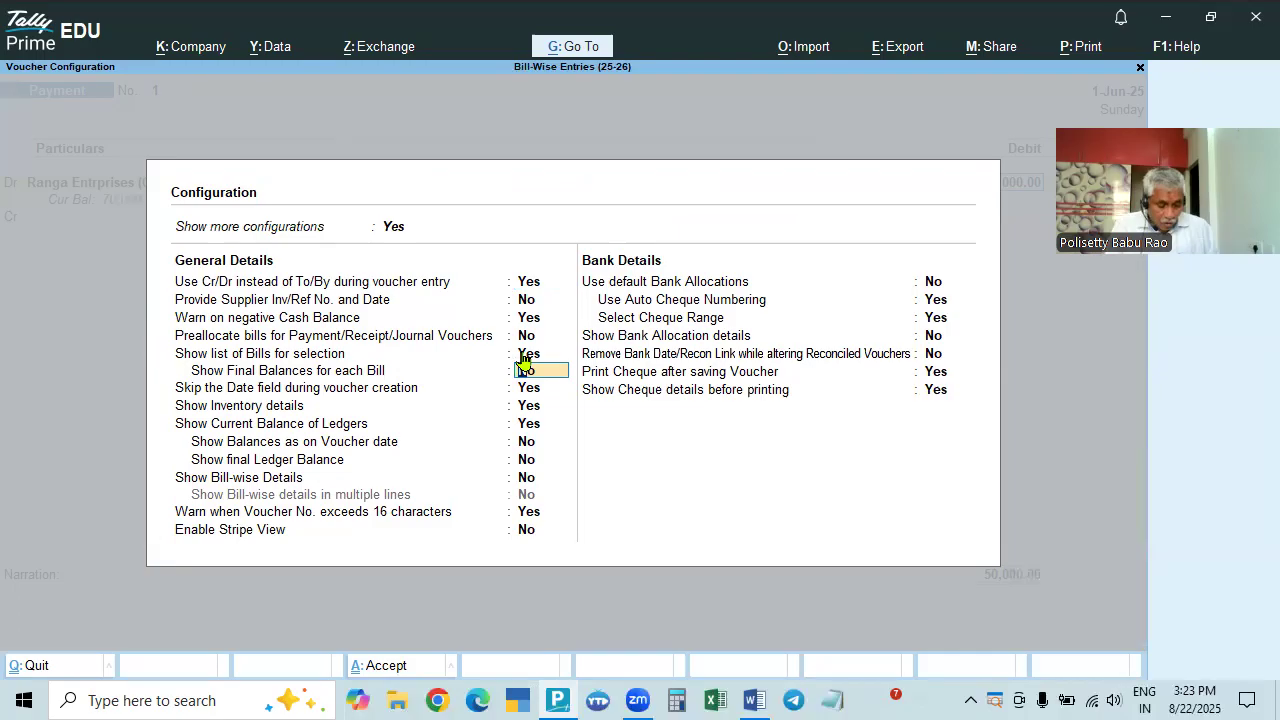
pyautogui.hotkey('ctrl', 'a')
# Allocate the 50,000 Ranga Entrprises debit as Agst Ref to pending bill 11 and accept the bill-wise details
pyautogui.press('Return')
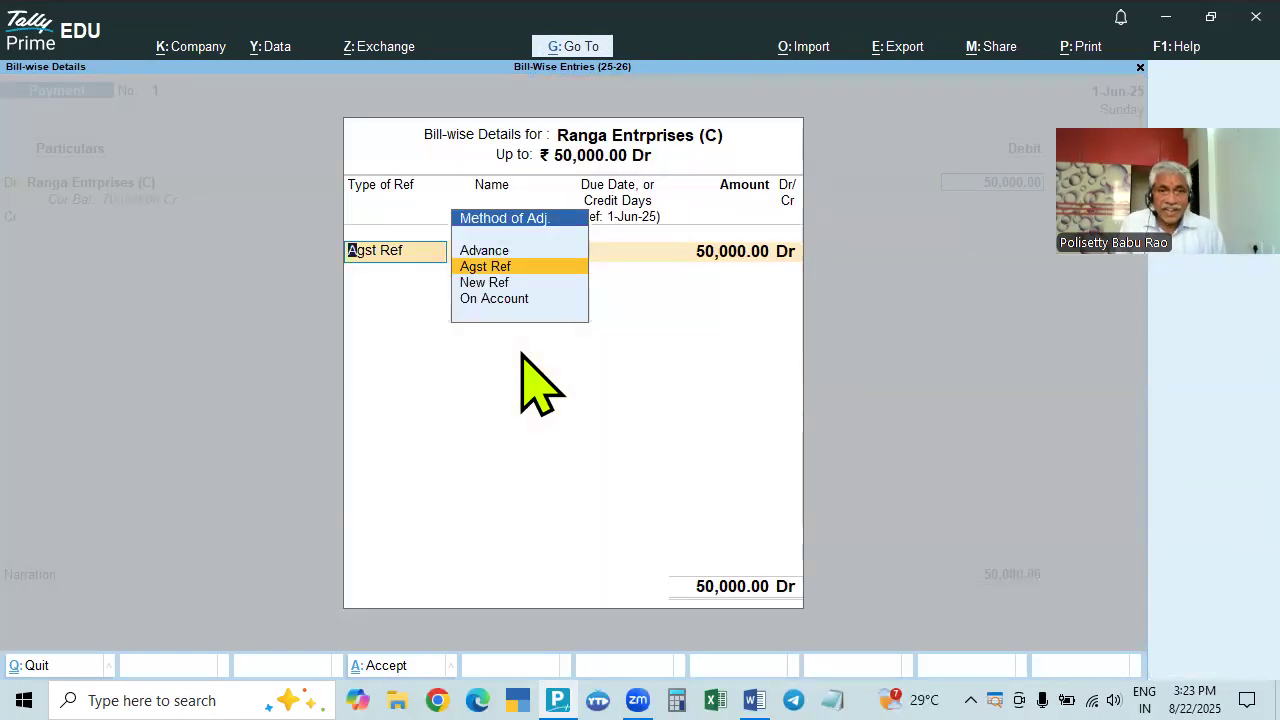
pyautogui.press('Return')
pyautogui.press('Return')
pyautogui.press('BackSpace')
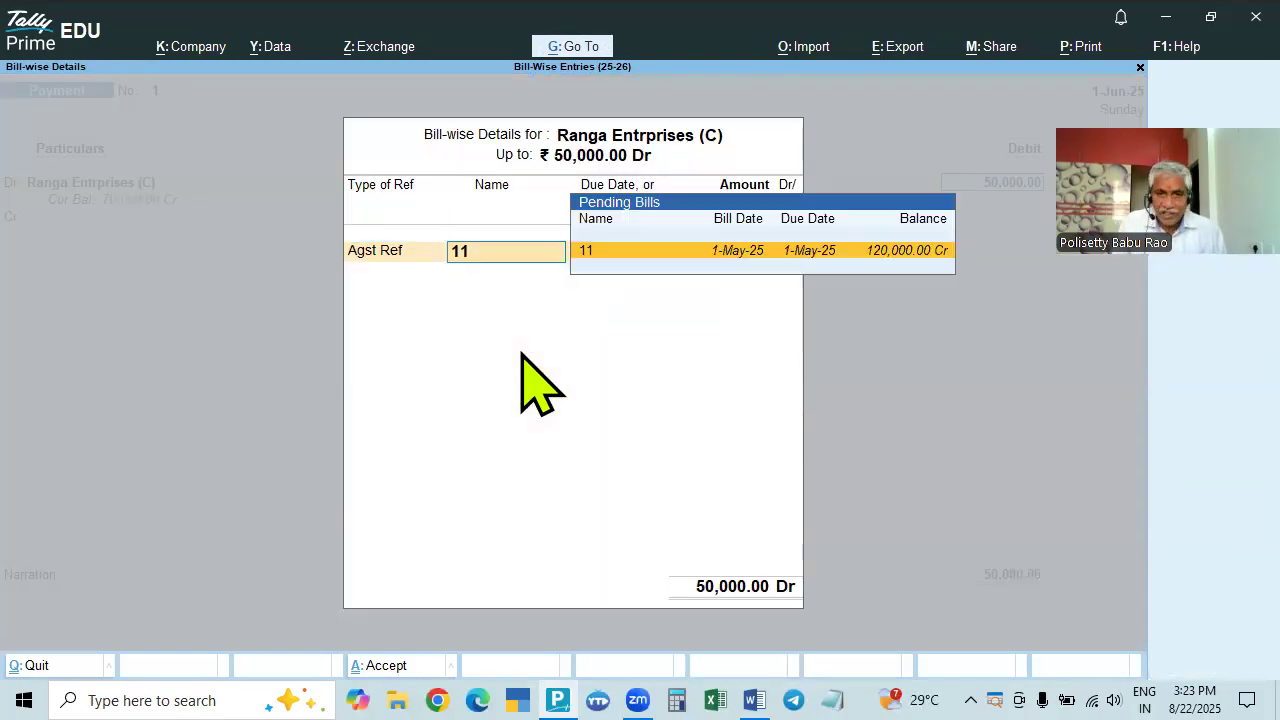
pyautogui.press('Return')
pyautogui.press('Return')
pyautogui.press('Return')
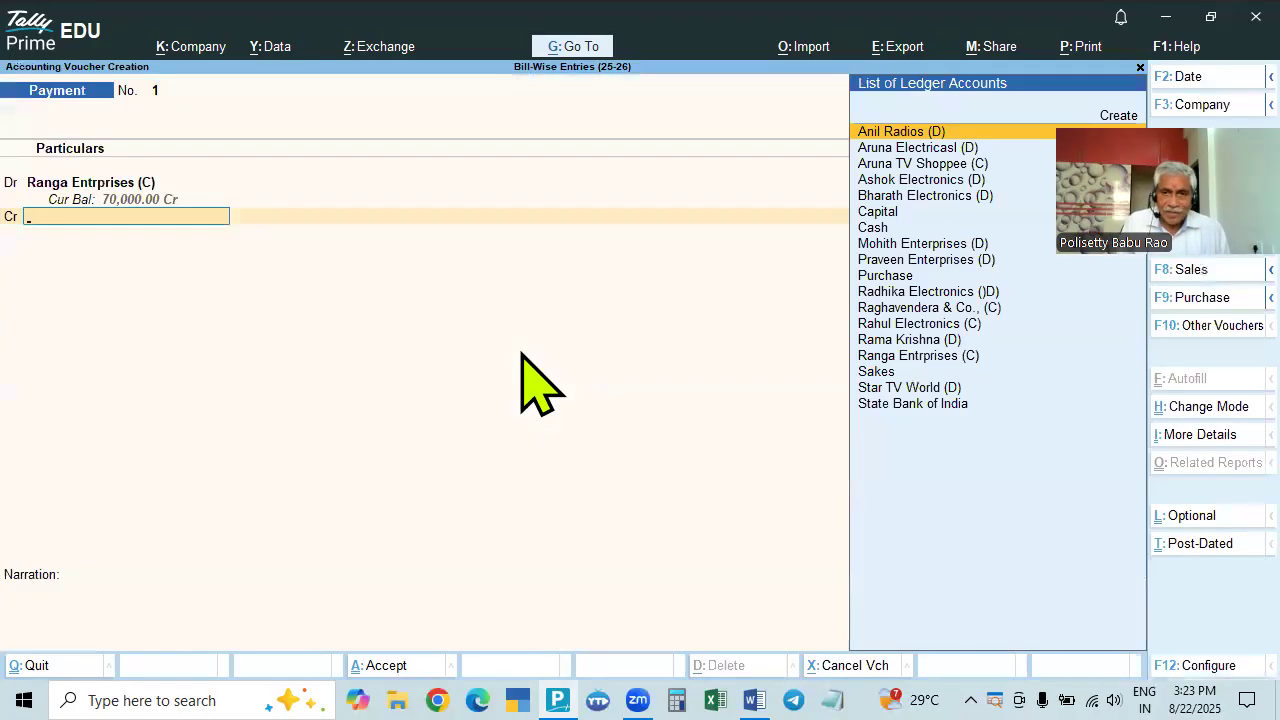
# Choose Cash as the credit ledger of the payment voucher
pyautogui.write('Cash')
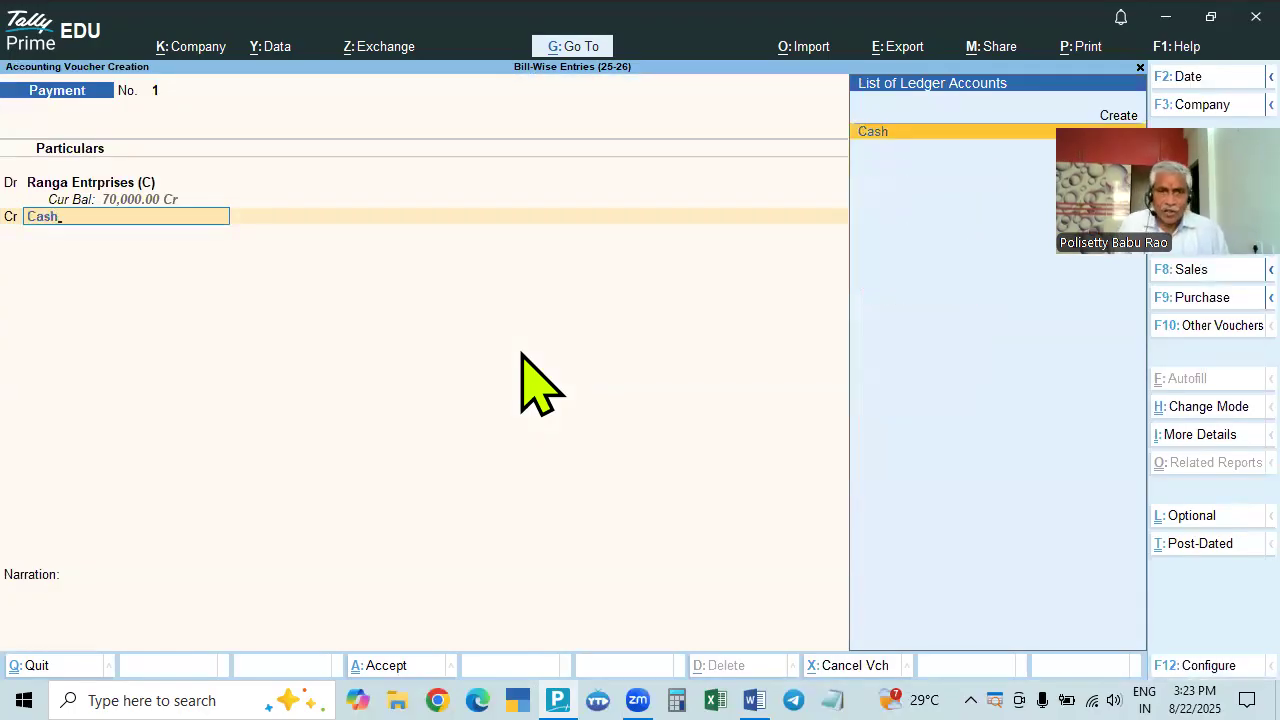
pyautogui.press('Return')
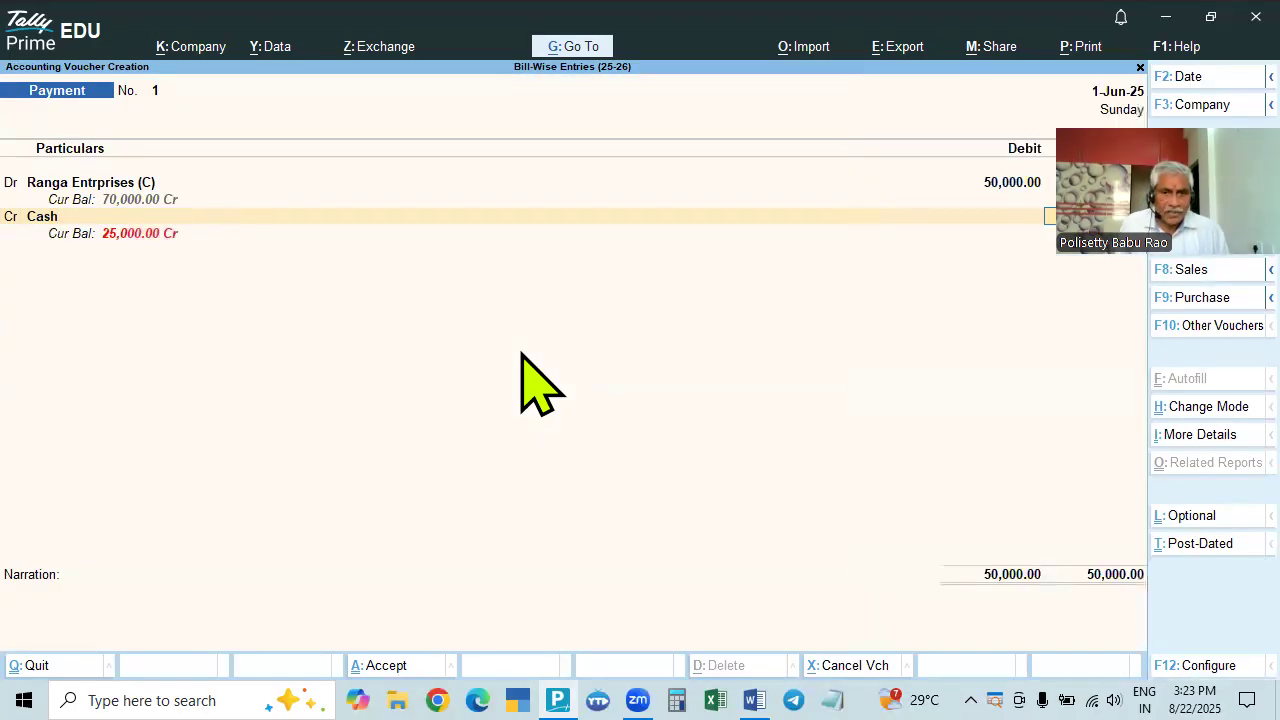
pyautogui.press('BackSpace')
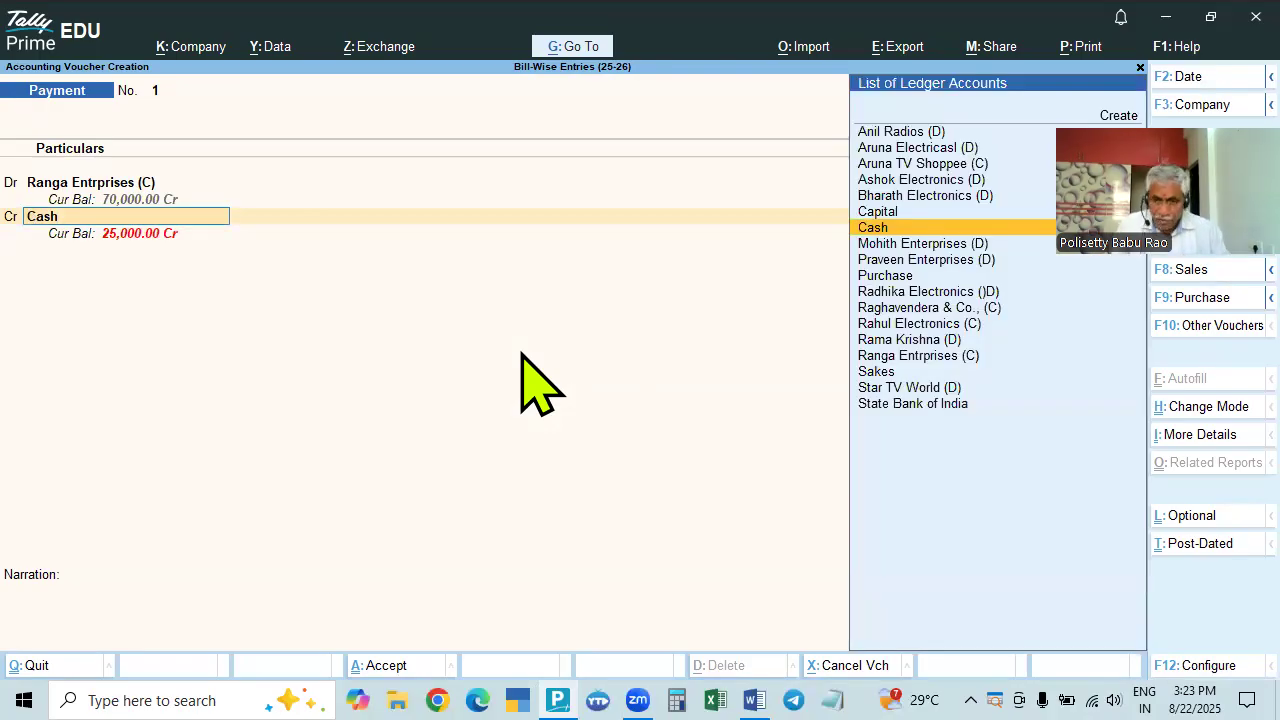
# Change the credit ledger of the payment voucher to State Bank of India
pyautogui.press('Down')
pyautogui.press('Down')
pyautogui.press('Down')
pyautogui.press('Down')
pyautogui.press('Down')
pyautogui.press('Down')
pyautogui.press('Down')
pyautogui.press('Down')
pyautogui.press('Down')
pyautogui.press('Down')
pyautogui.press('Down')
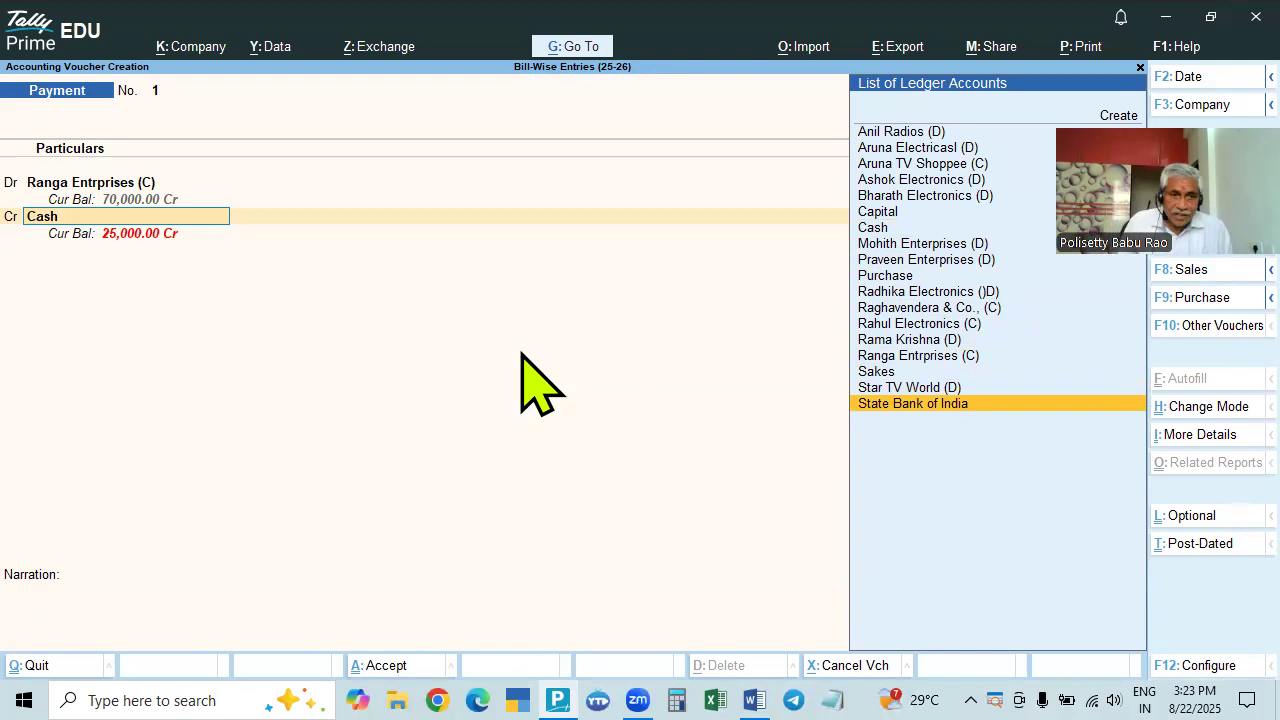
pyautogui.press('Return')
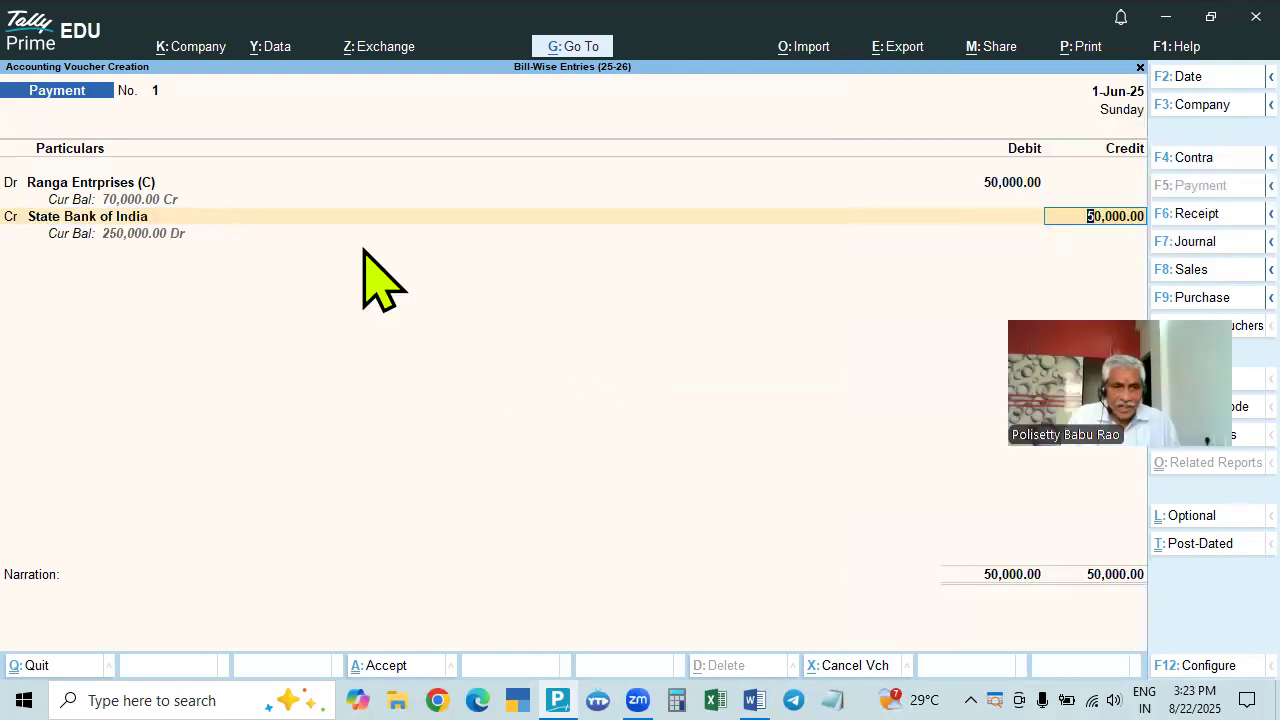
pyautogui.click(1005, 443)
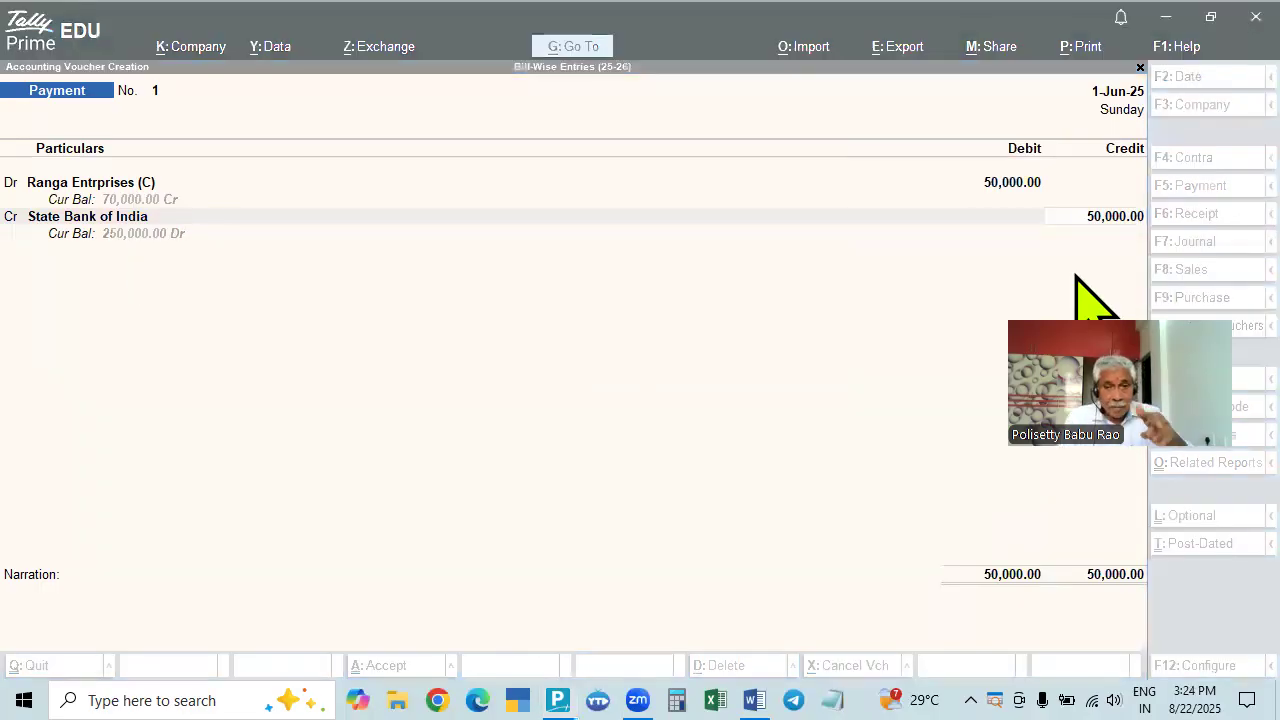
pyautogui.moveTo(1147, 107); pyautogui.dragTo(1145, 110)
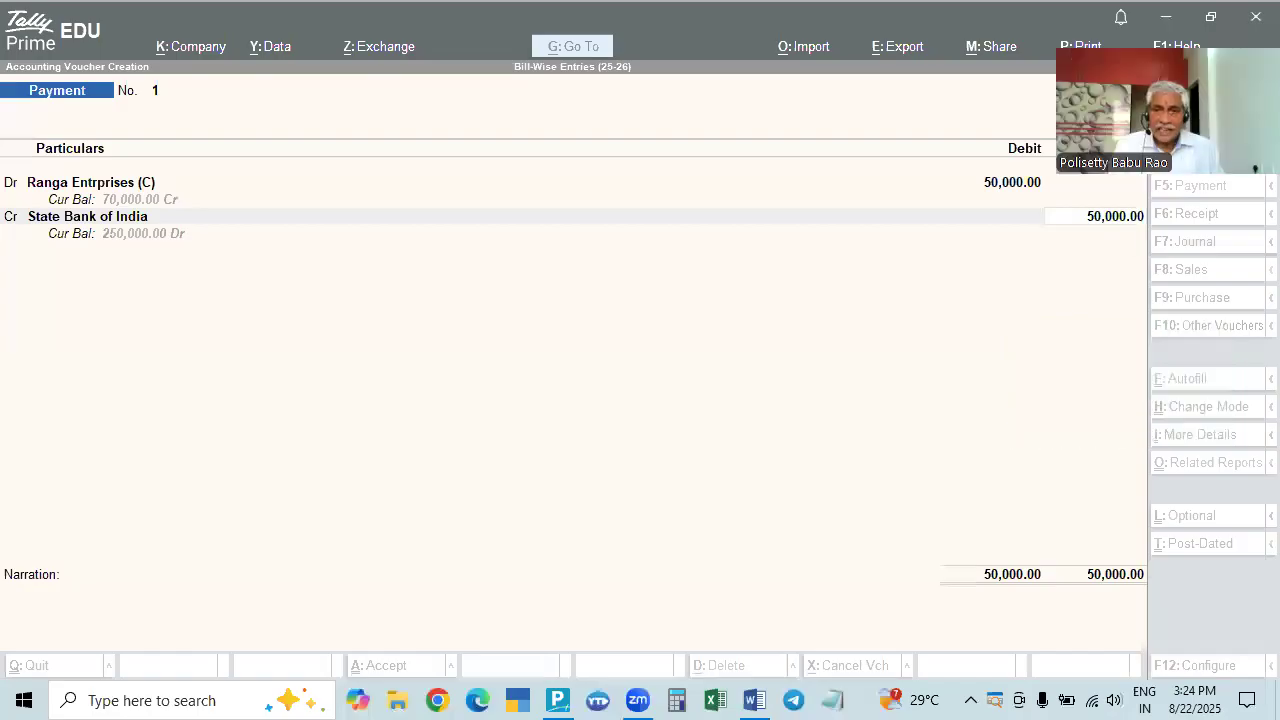
# Accept the 50,000 State Bank of India credit and enter cheque Inst No. 123456 in its bank allocation
pyautogui.click(1120, 226)
pyautogui.press('Return')
pyautogui.press('Return')
pyautogui.press('Return')
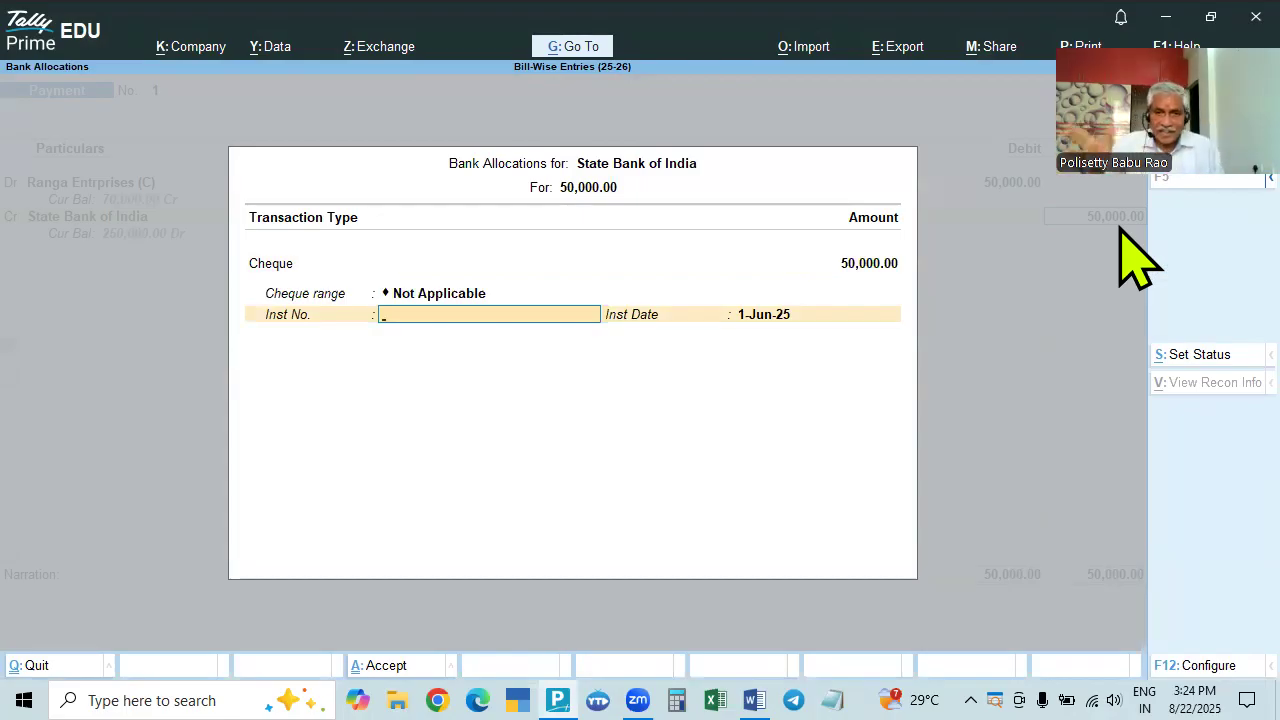
pyautogui.write('56')
pyautogui.press('Return')
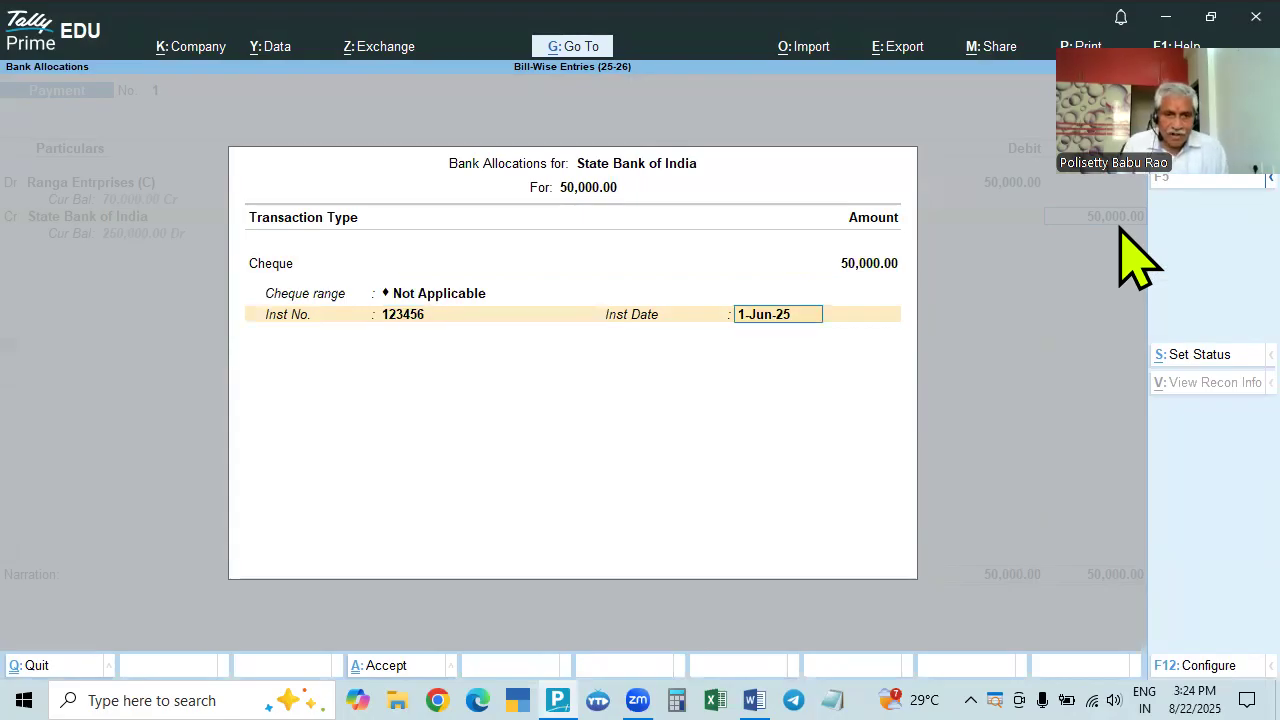
# Change the cheque's Inst No. to 258258, keep the 1-Jun-25 instrument date and leave the bank allocation
pyautogui.press('BackSpace')
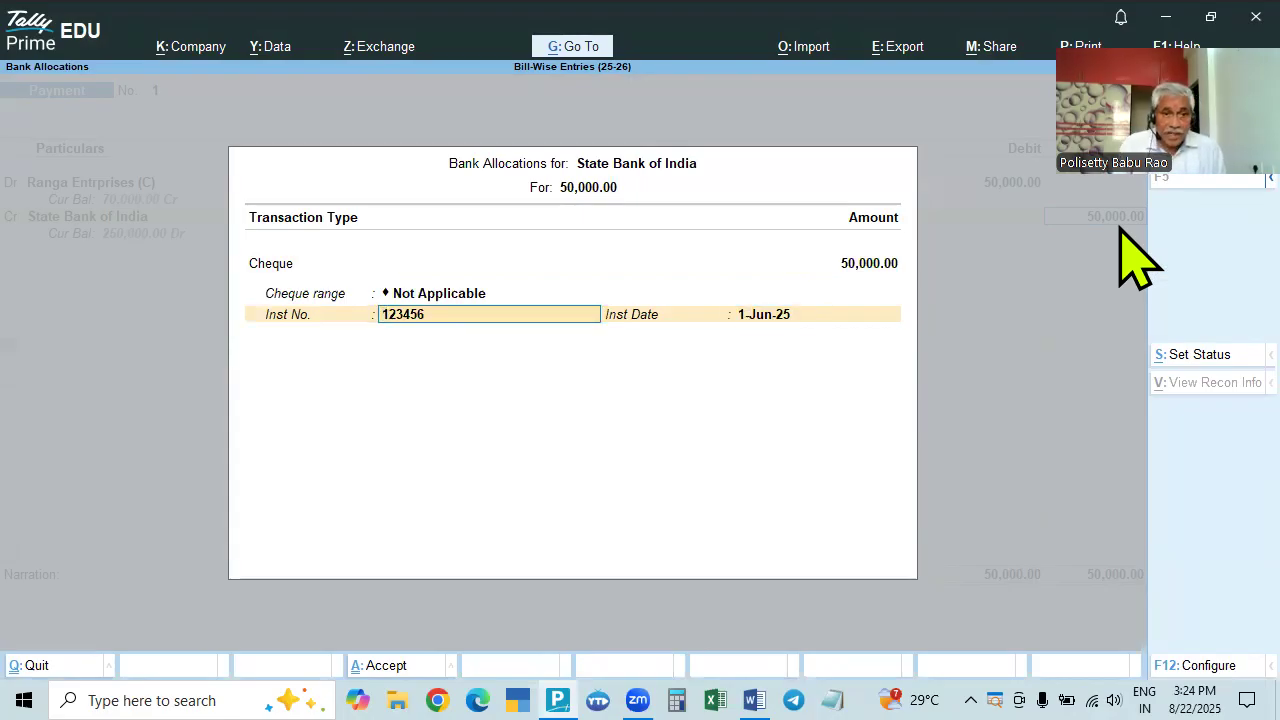
pyautogui.write('258258')
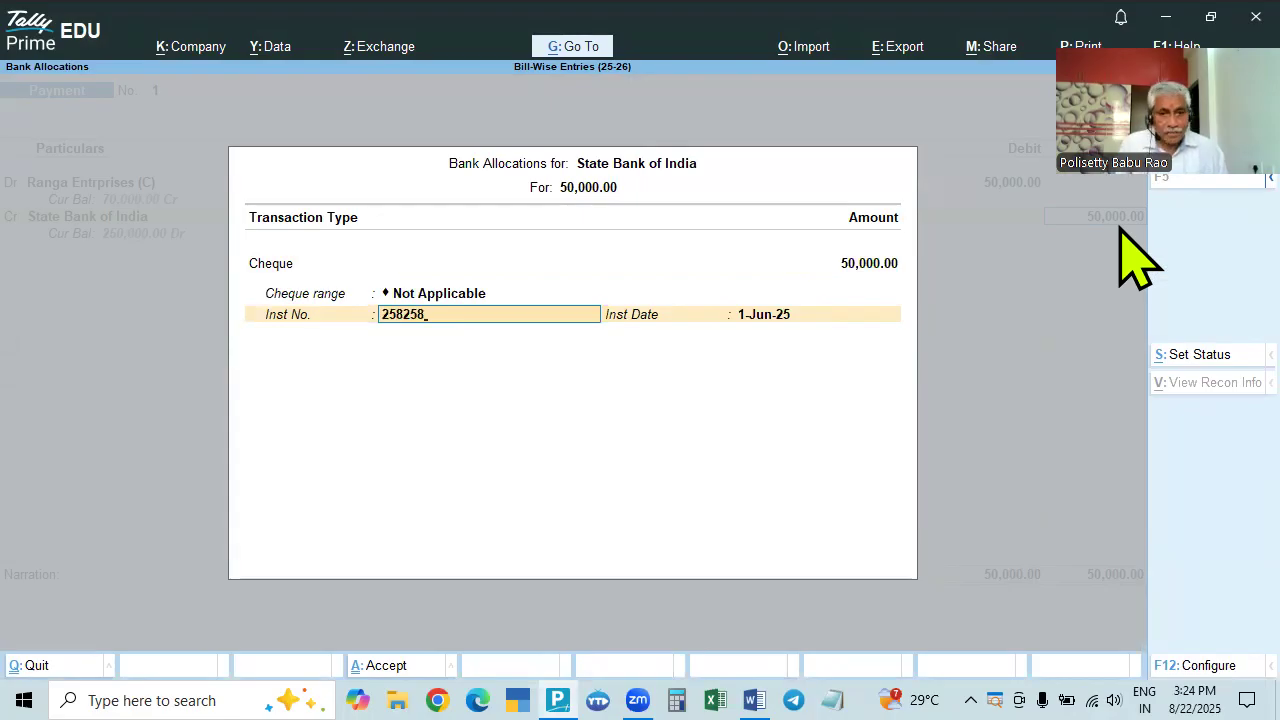
pyautogui.press('Return')
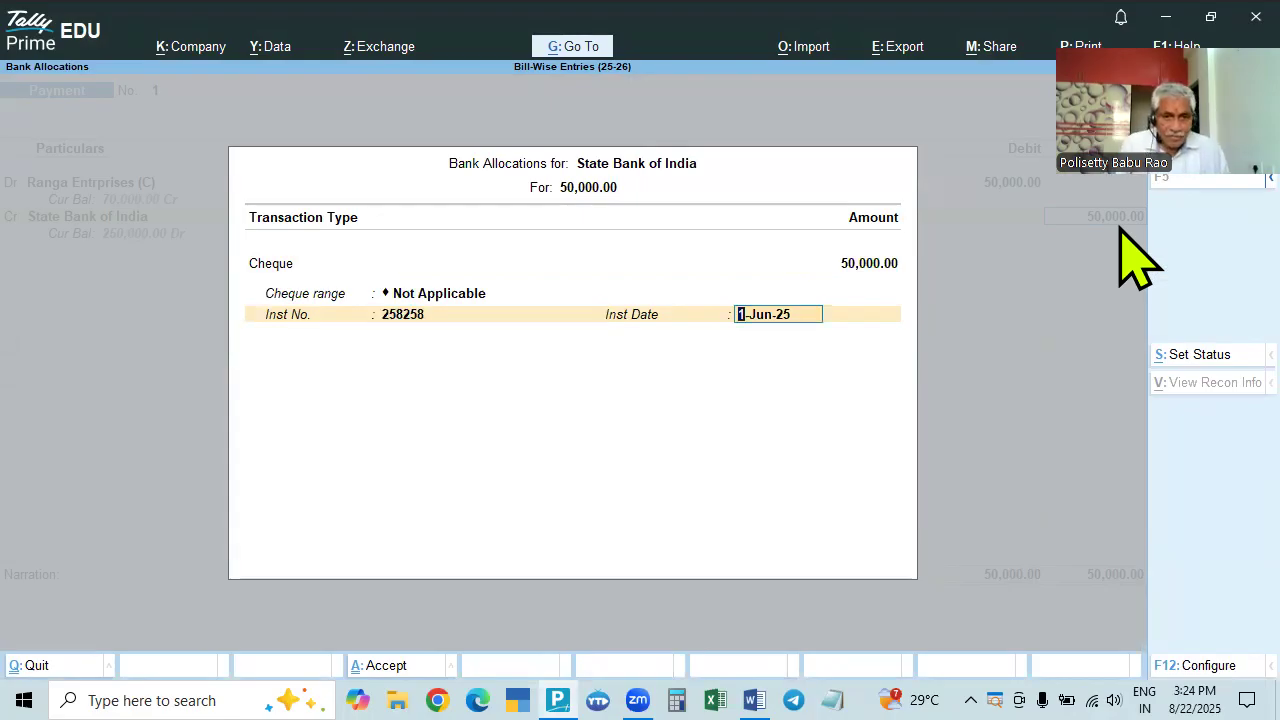
pyautogui.press('Return')
pyautogui.press('BackSpace')
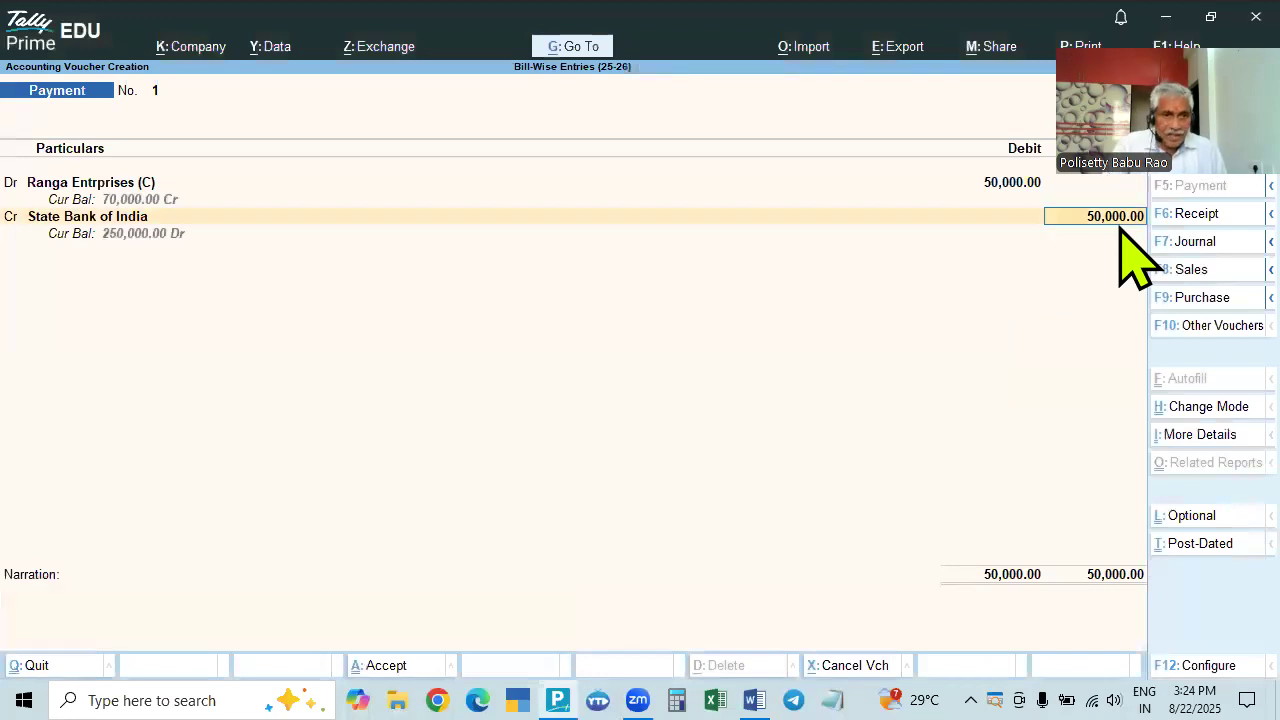
# Reopen the State Bank of India bank allocation and set the cheque's Inst No. to 123456
pyautogui.press('BackSpace')
pyautogui.press('Return')
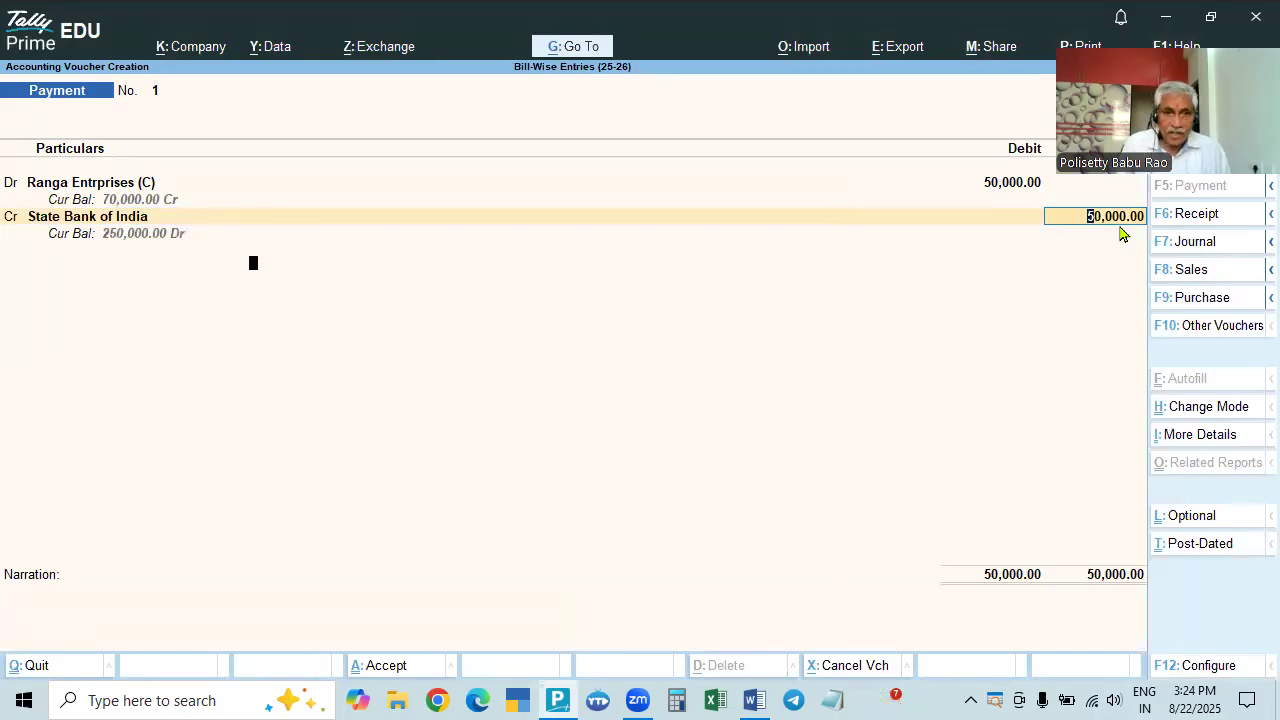
pyautogui.press('Return')
pyautogui.press('Return')
pyautogui.write('123456')
pyautogui.press('Return')
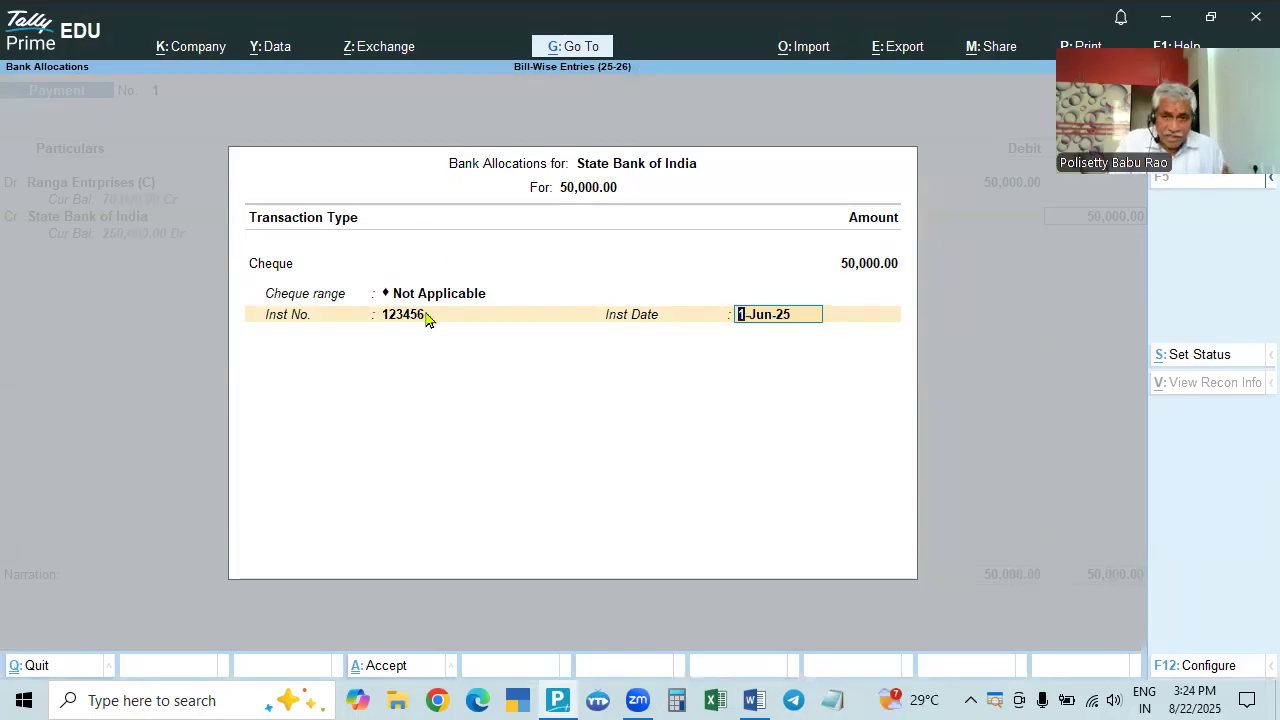
# Keep the 1-Jun-25 instrument date, close the bank allocation and save the Ranga Enterprises payment voucher
pyautogui.press('Return')
pyautogui.press('Return')
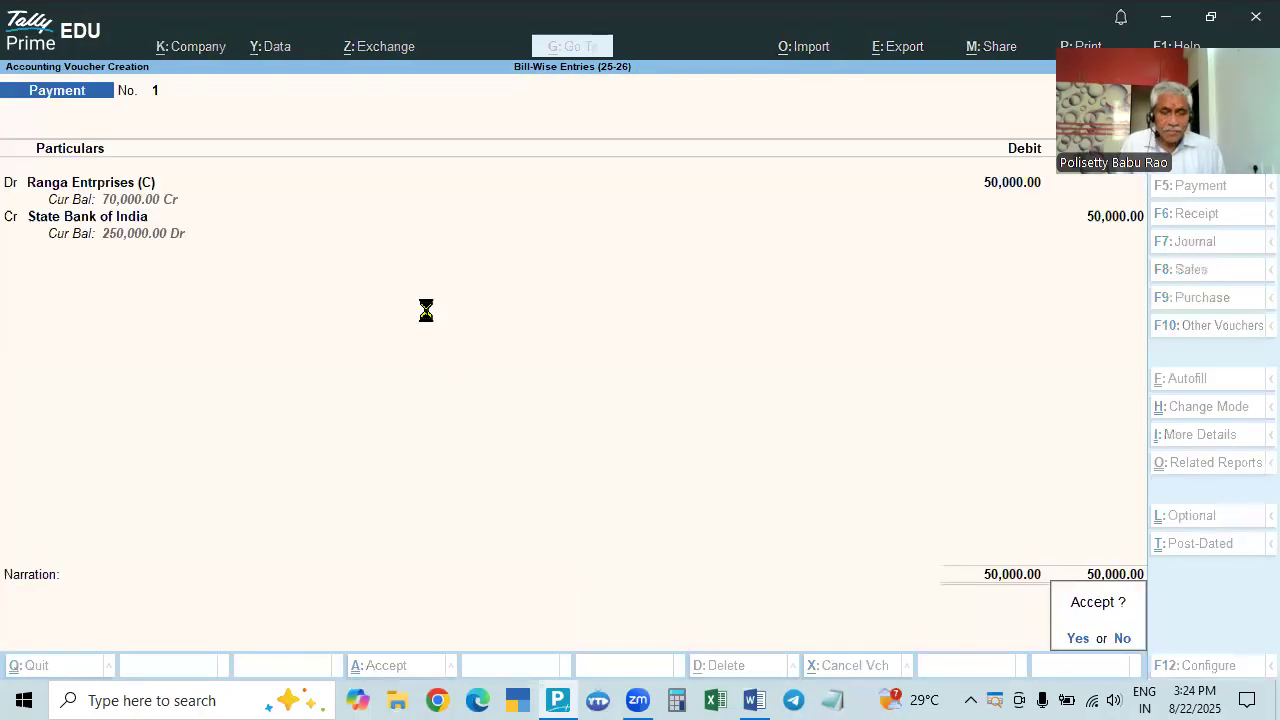
pyautogui.press('Return')
# Switch to the Word document and read the against-reference payment transaction for Rahul Electronics, then return to TallyPrime
pyautogui.hotkey('alt', 'Tab')
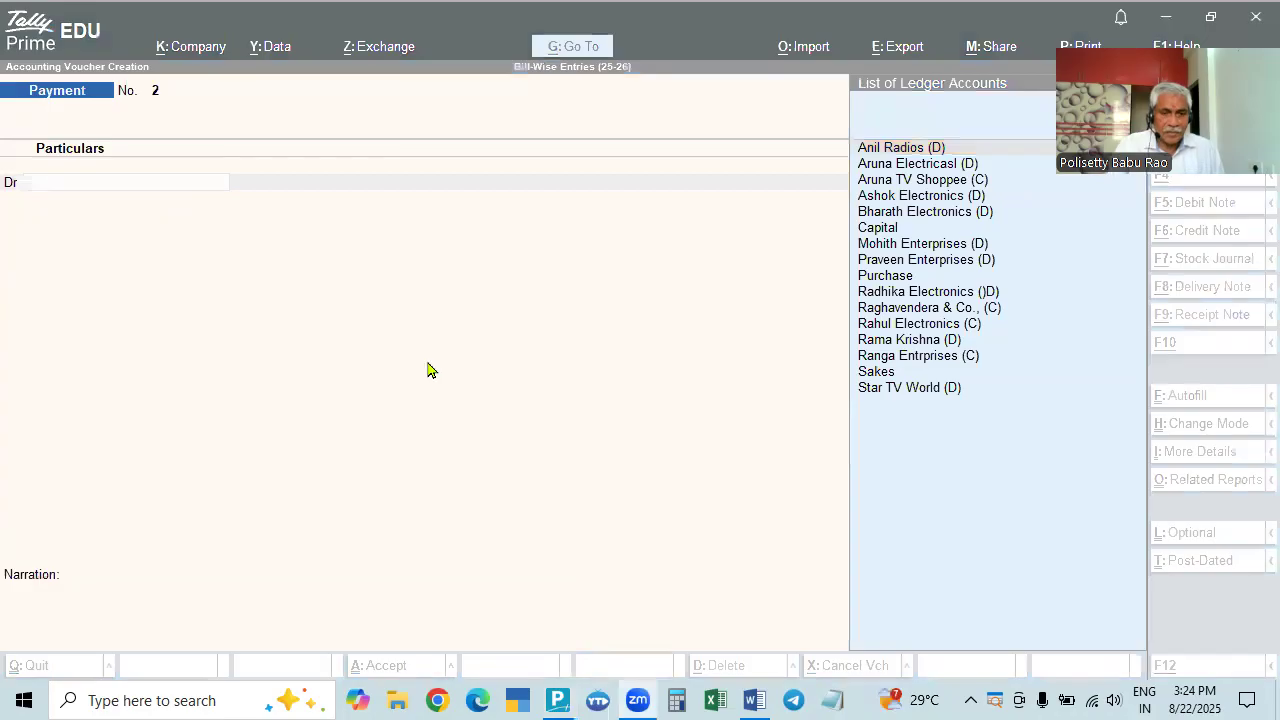
pyautogui.scroll(-10, 397, 500)
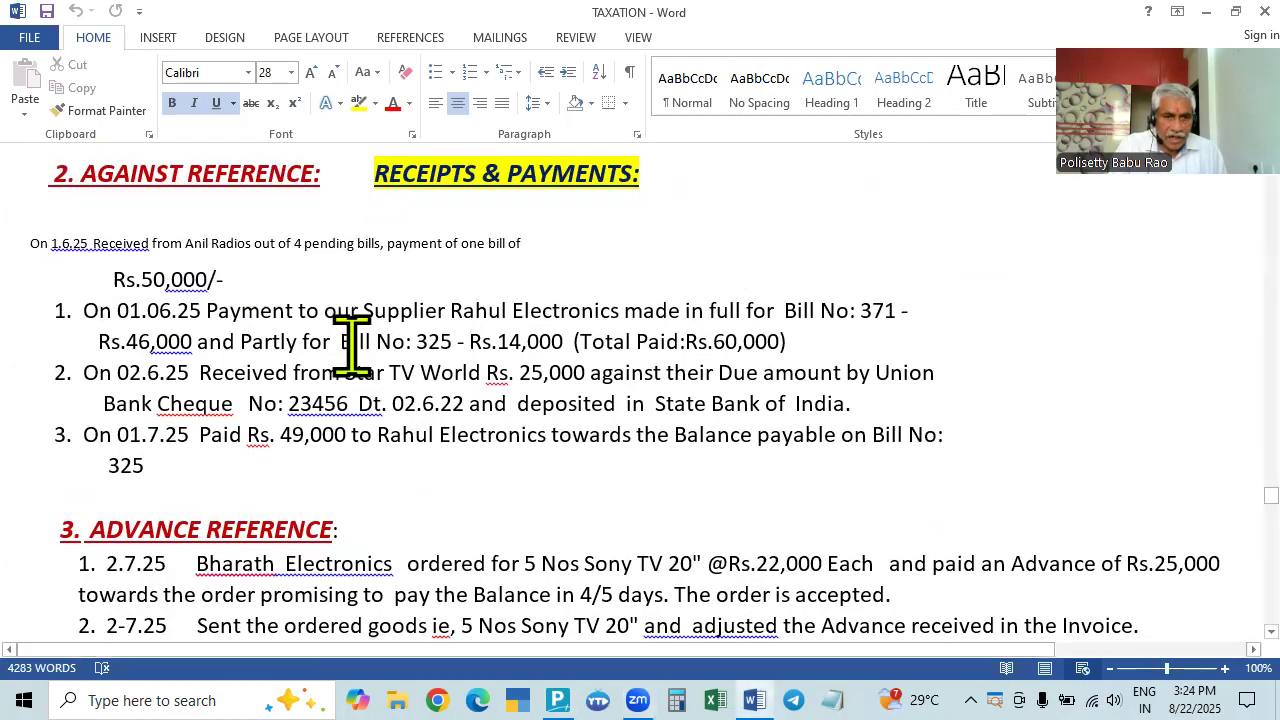
pyautogui.click(984, 400)
pyautogui.click(48, 342)
pyautogui.click(1036, 292)
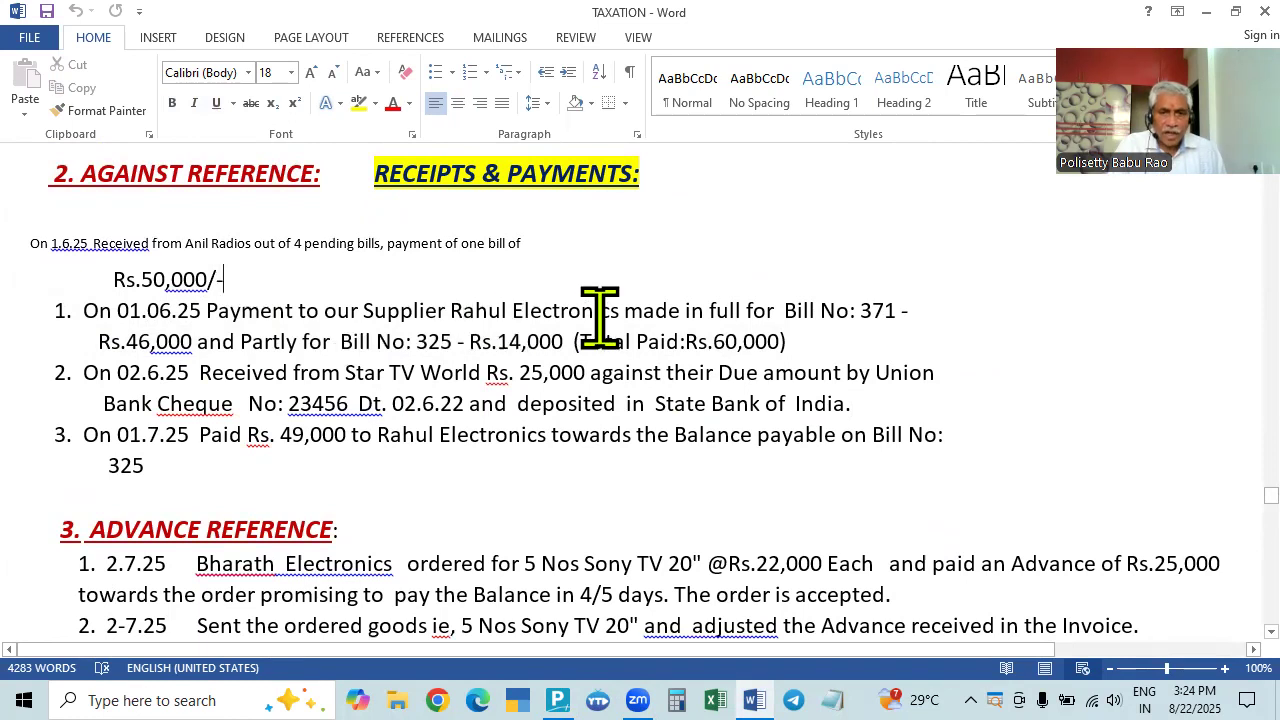
pyautogui.hotkey('alt', 'Tab')
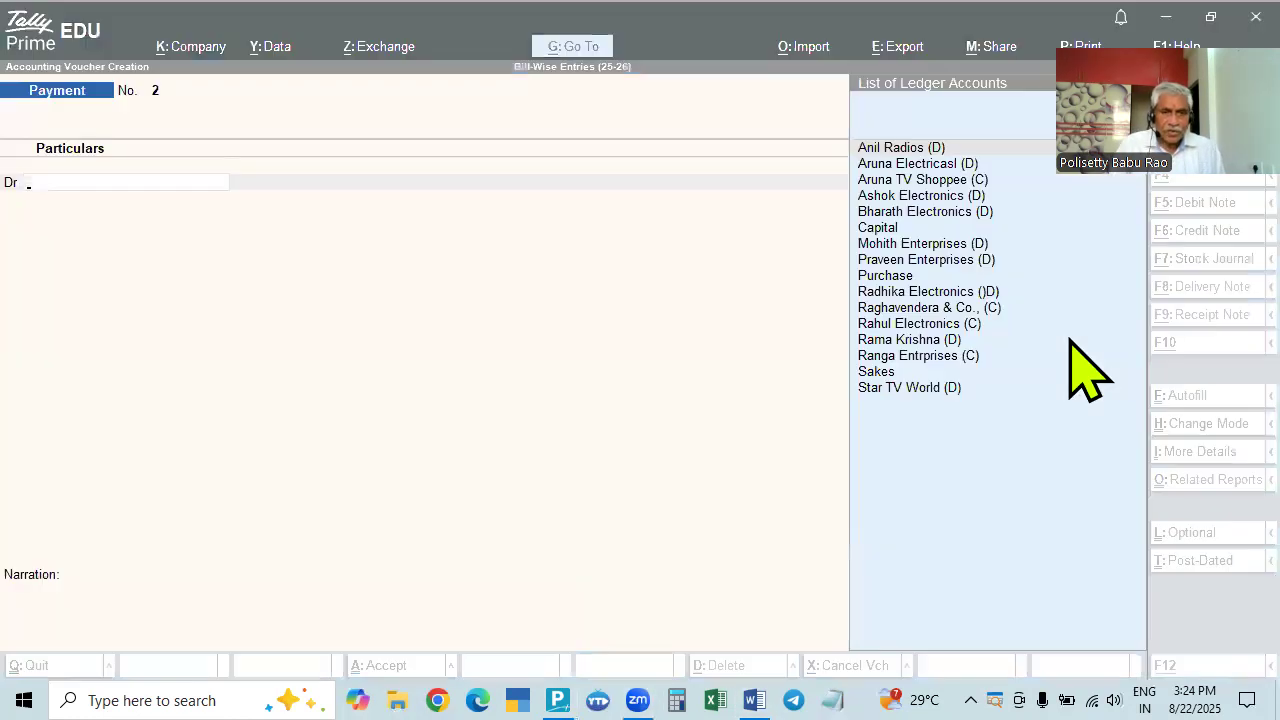
pyautogui.press('F2')
pyautogui.press('BackSpace')
pyautogui.press('Return')
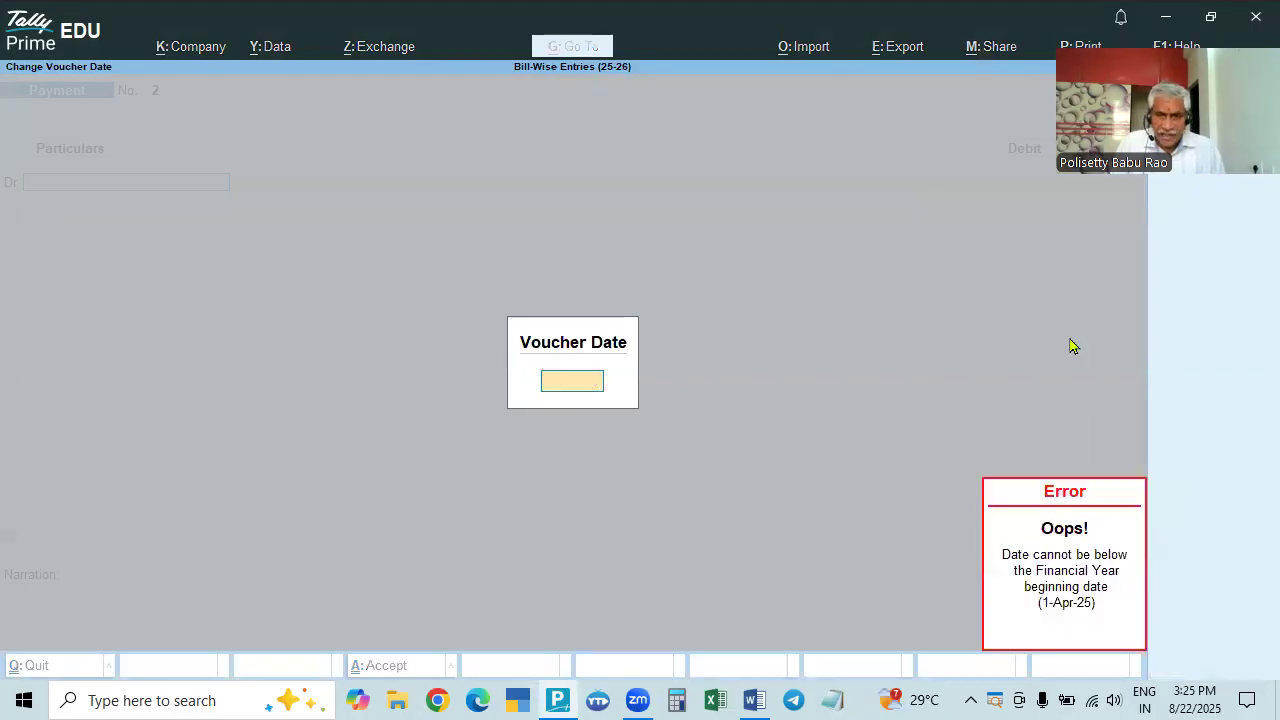
pyautogui.press('Escape')
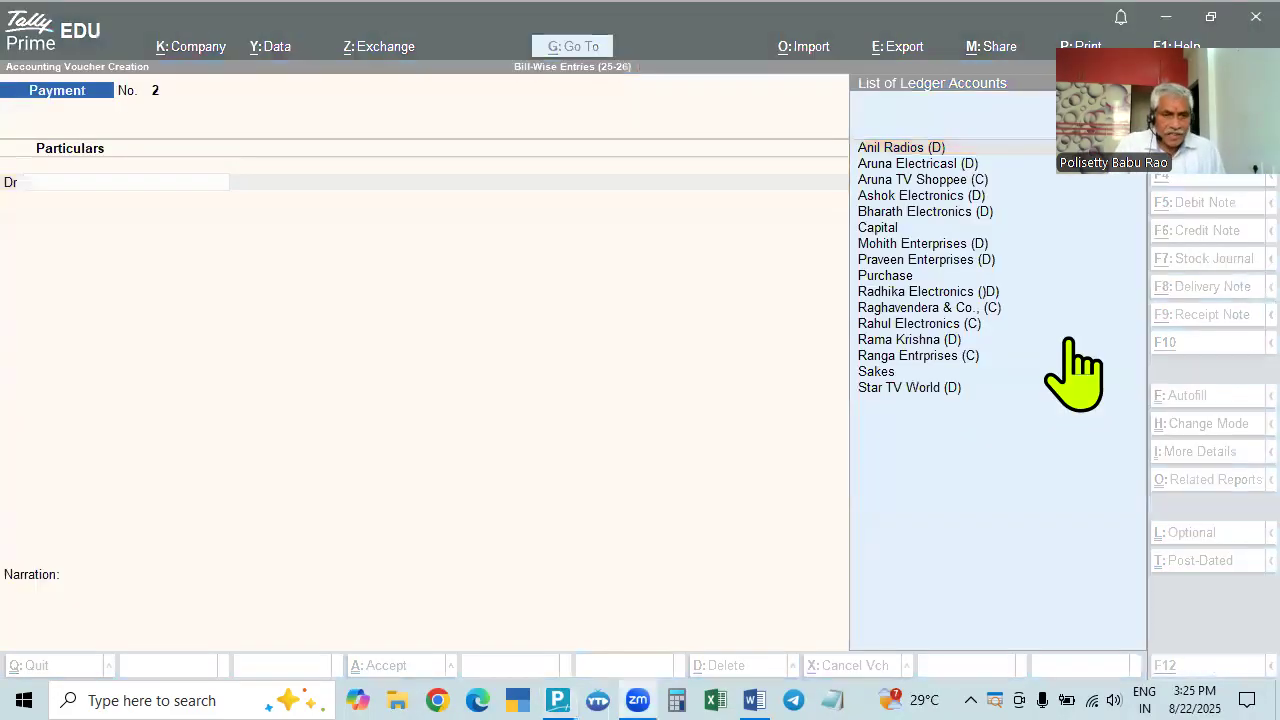
# Recheck the supplier in the Word document and choose Rahul Electronics (C) as the debit ledger of the new payment voucher
pyautogui.hotkey('alt', 'Tab')
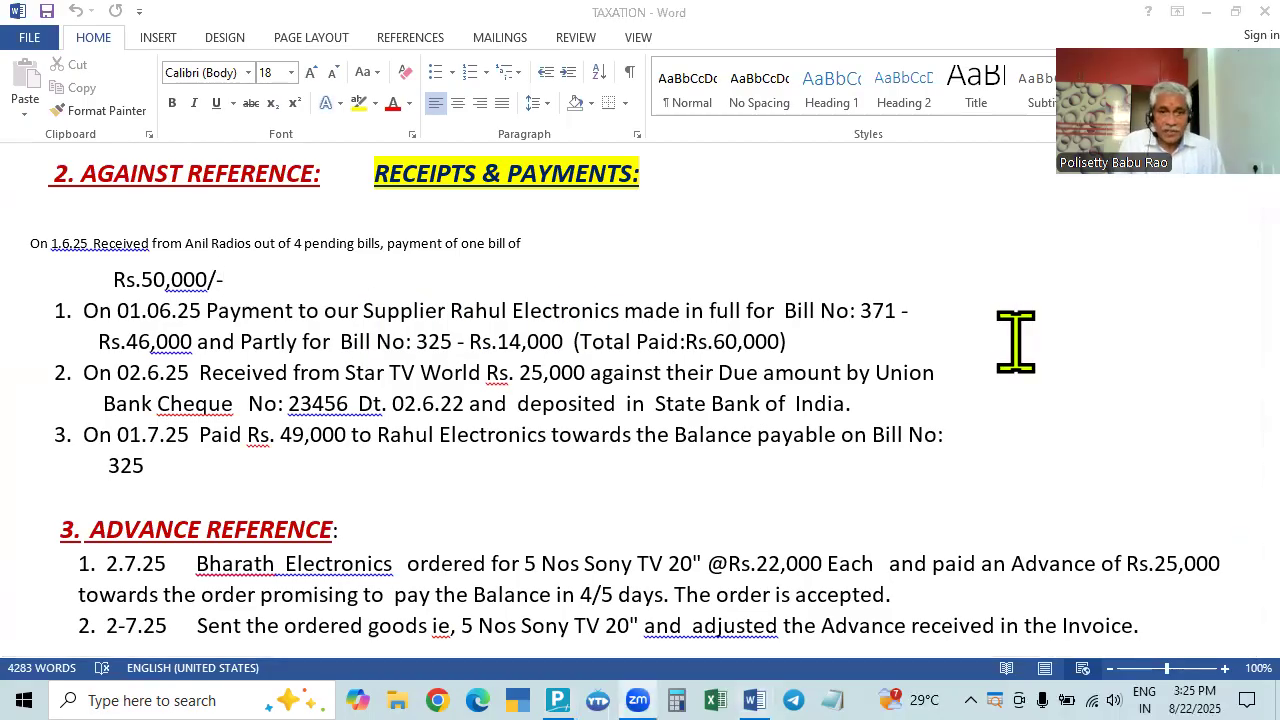
pyautogui.hotkey('alt', 'Tab')
pyautogui.write('Rah')
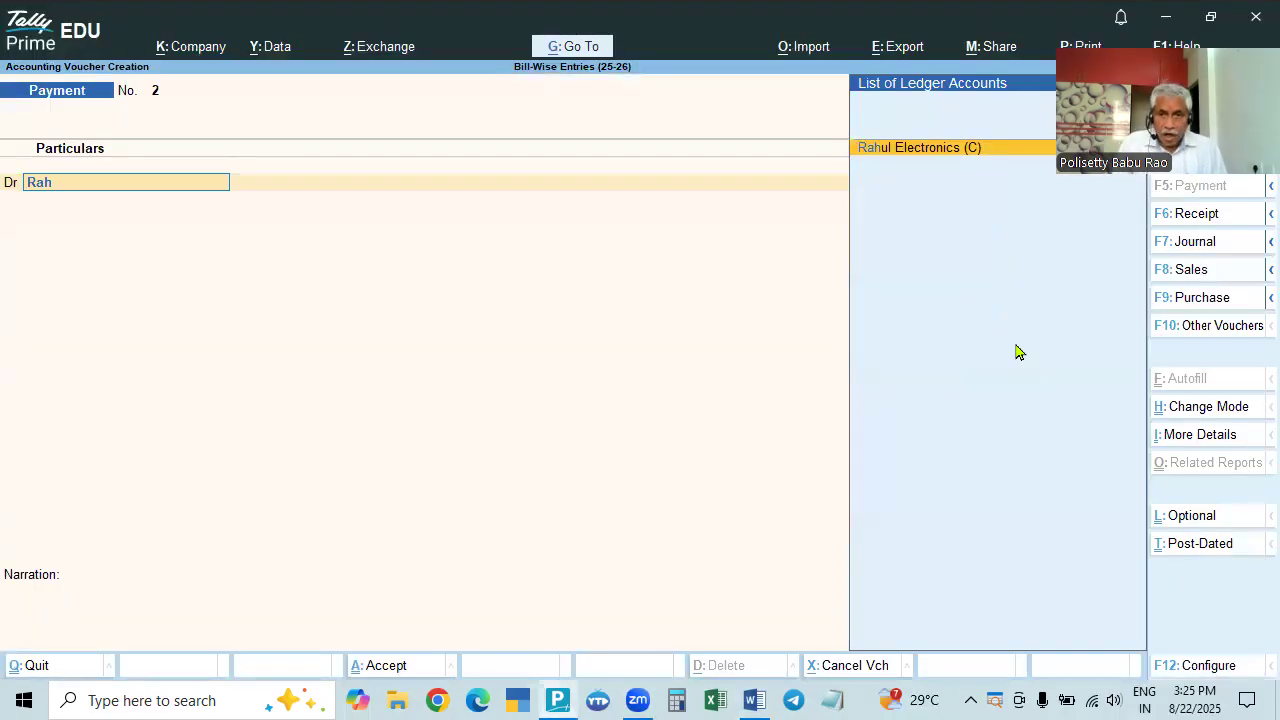
pyautogui.press('Return')
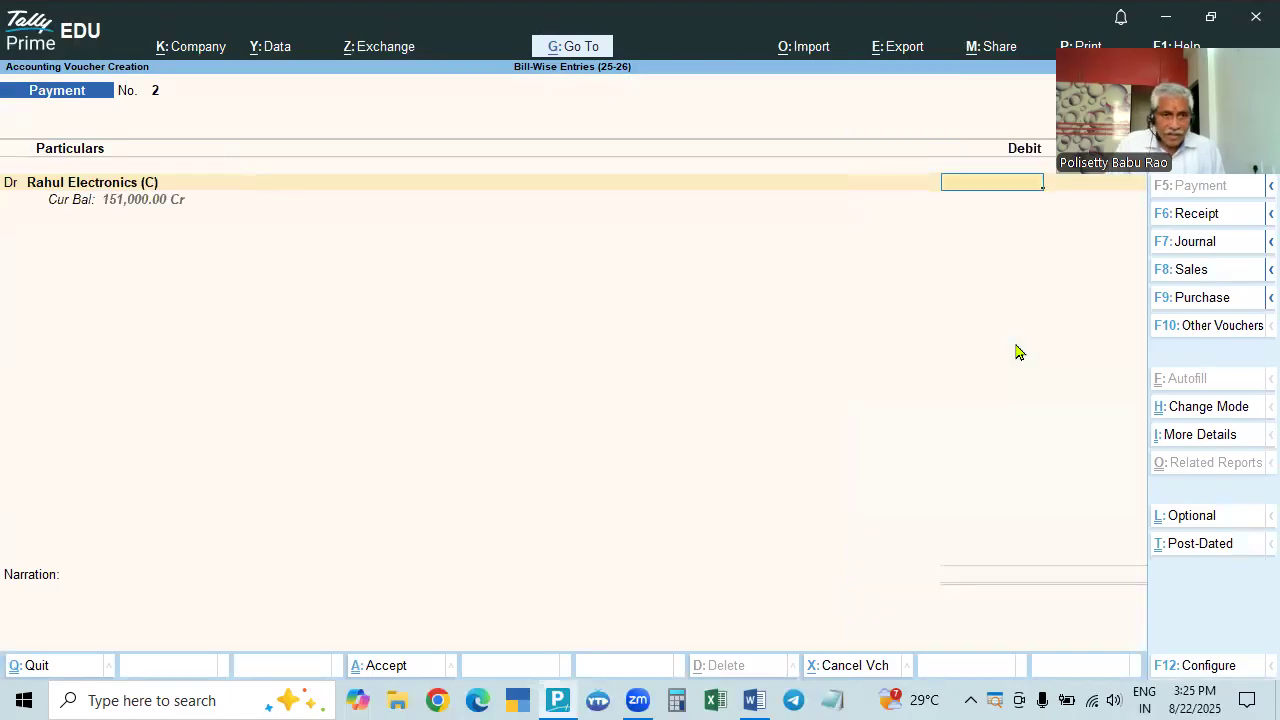
# Examine the Rahul Electronics payment in the Word document and compare its bill numbers and amounts with the purchases table
pyautogui.hotkey('alt', 'Tab')
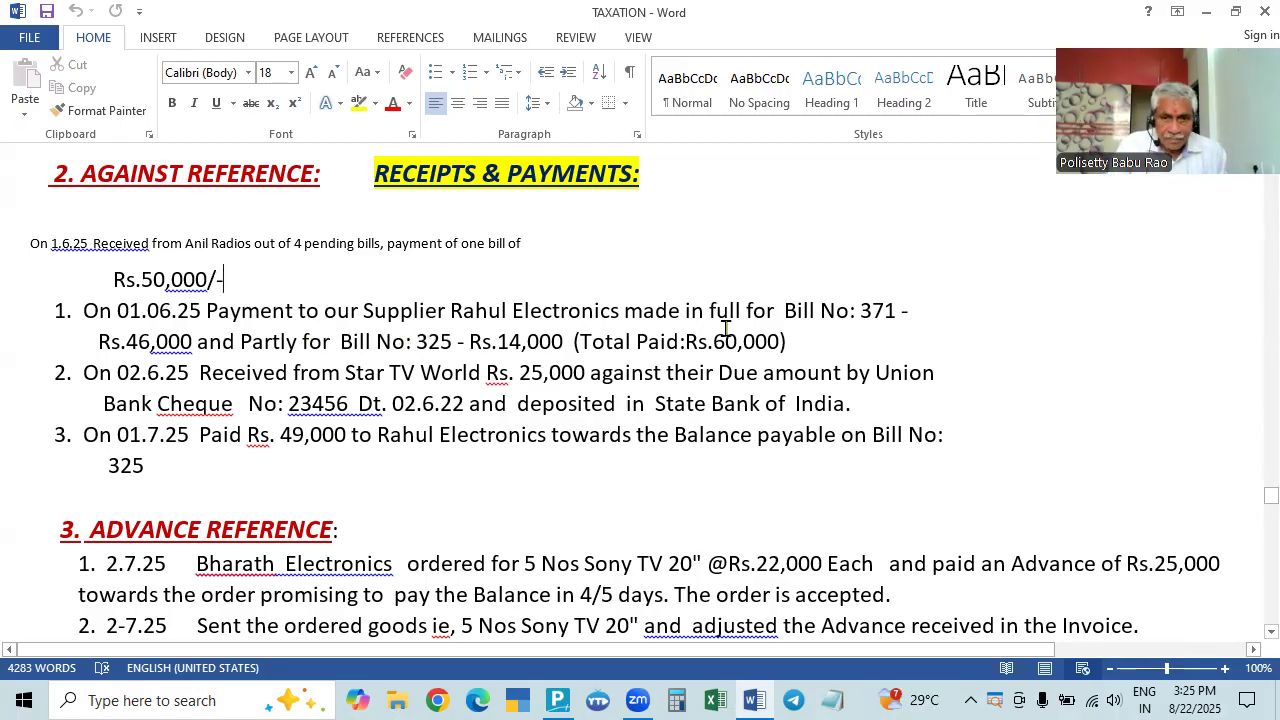
pyautogui.moveTo(706, 343); pyautogui.dragTo(780, 343)
pyautogui.click(1050, 365)
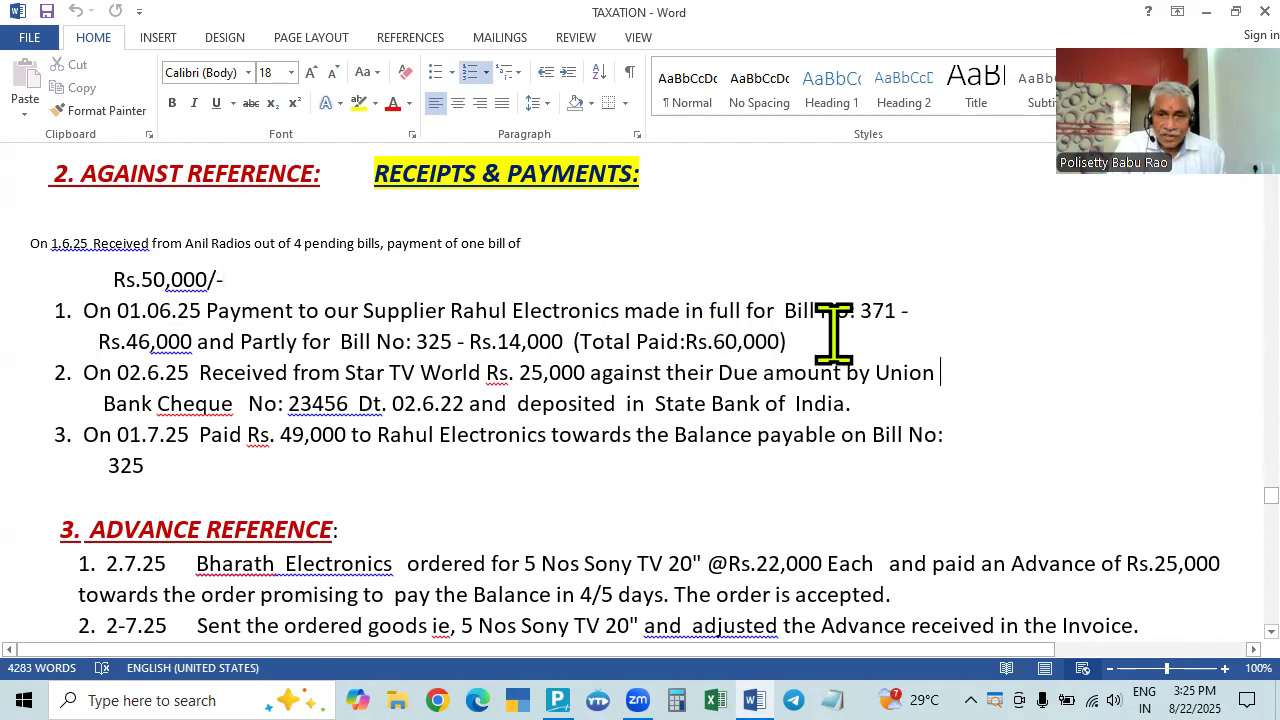
pyautogui.scroll(10, 845, 318)
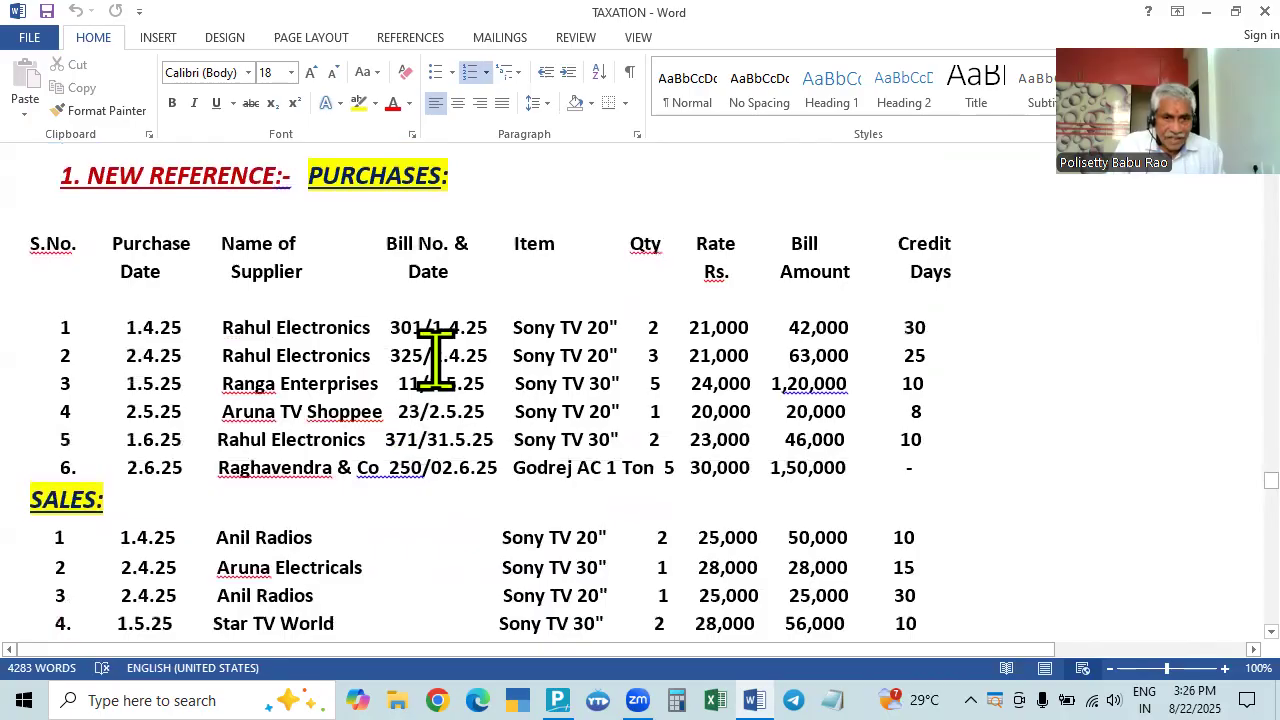
pyautogui.scroll(-6, 654, 337)
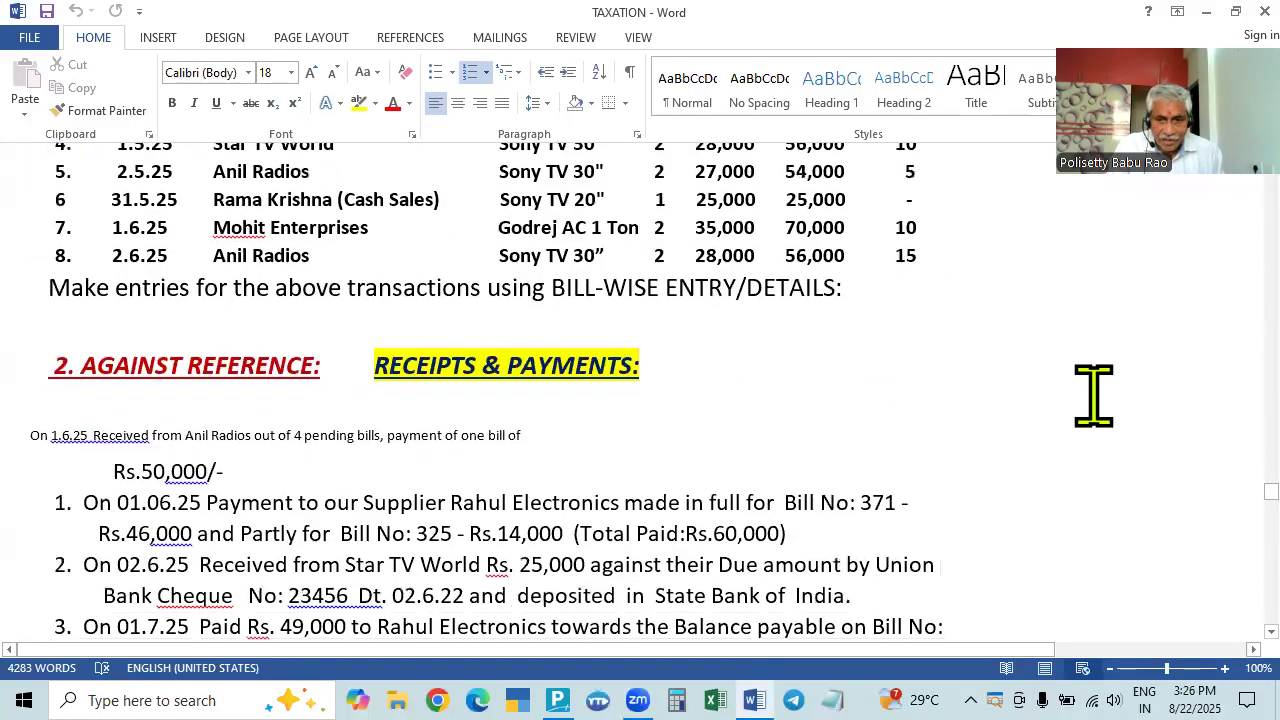
pyautogui.scroll(6, 1091, 391)
pyautogui.scroll(1, 980, 447)
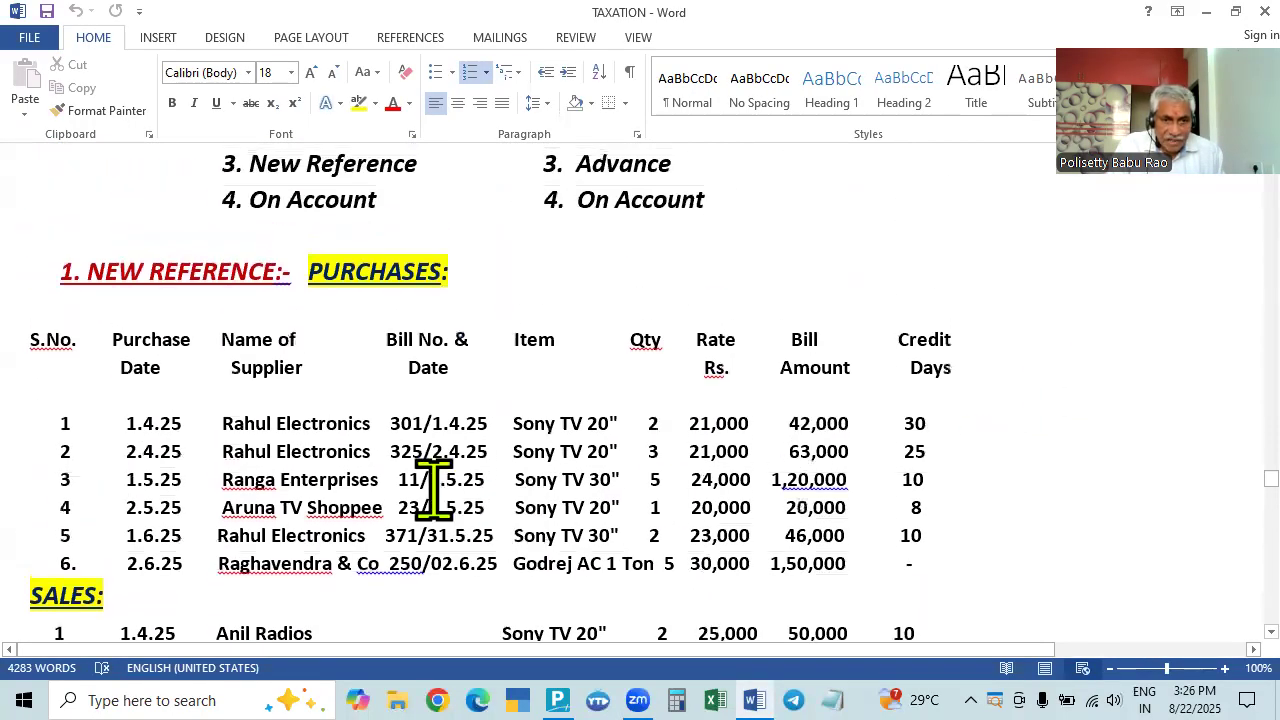
pyautogui.scroll(-6, 1100, 491)
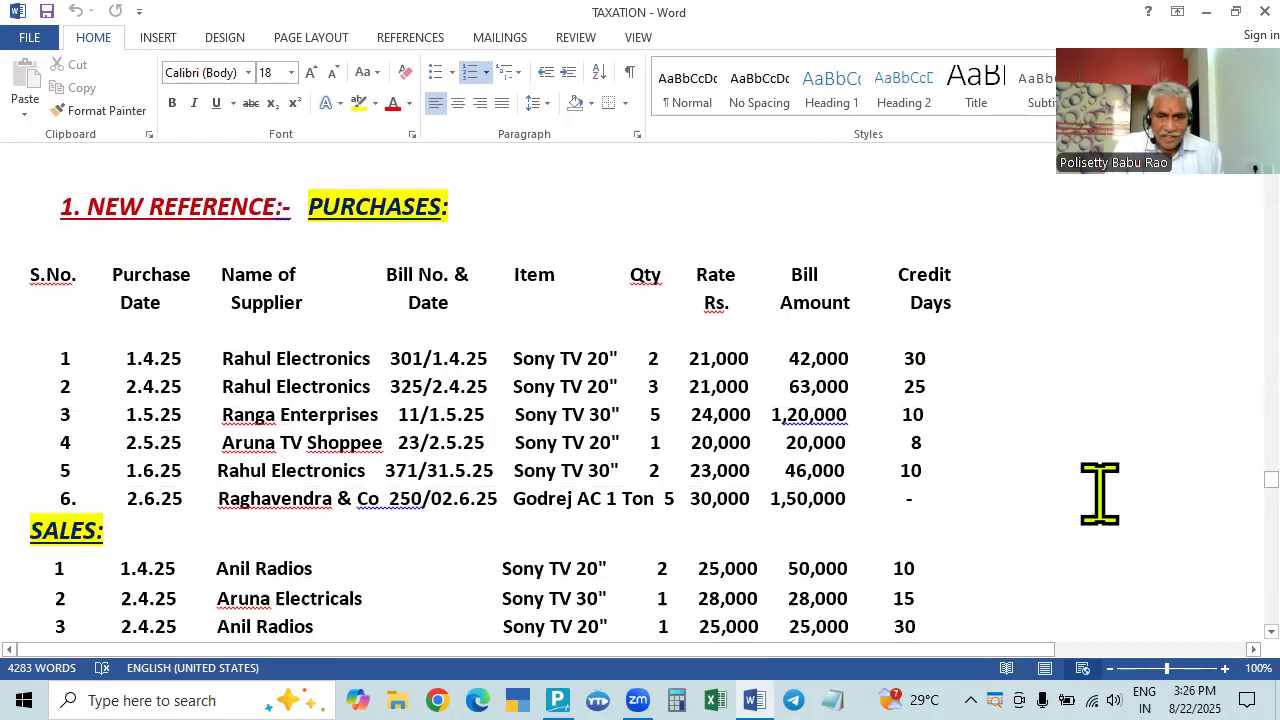
pyautogui.scroll(-1, 1101, 491)
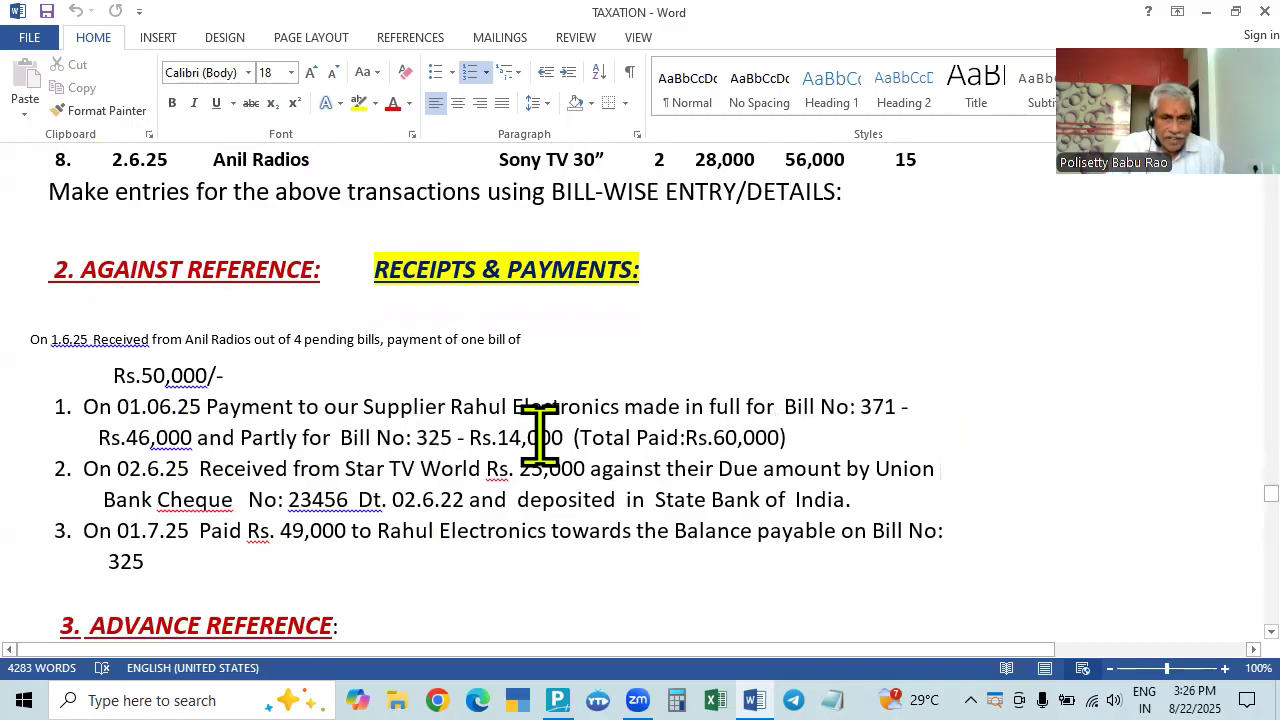
pyautogui.scroll(8, 743, 434)
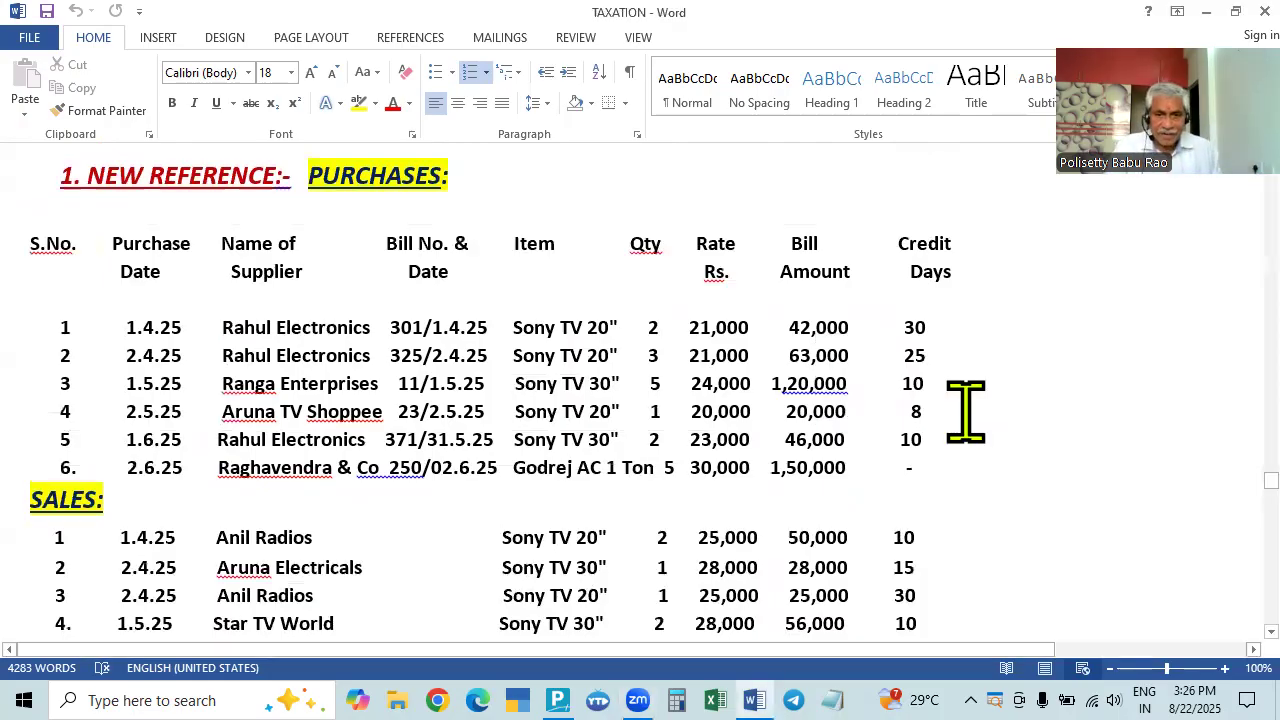
# Return to TallyPrime and debit Rahul Electronics with 60,000, checking the bill split in the Word document before accepting the amount
pyautogui.hotkey('alt', 'Tab')
pyautogui.write('0000')
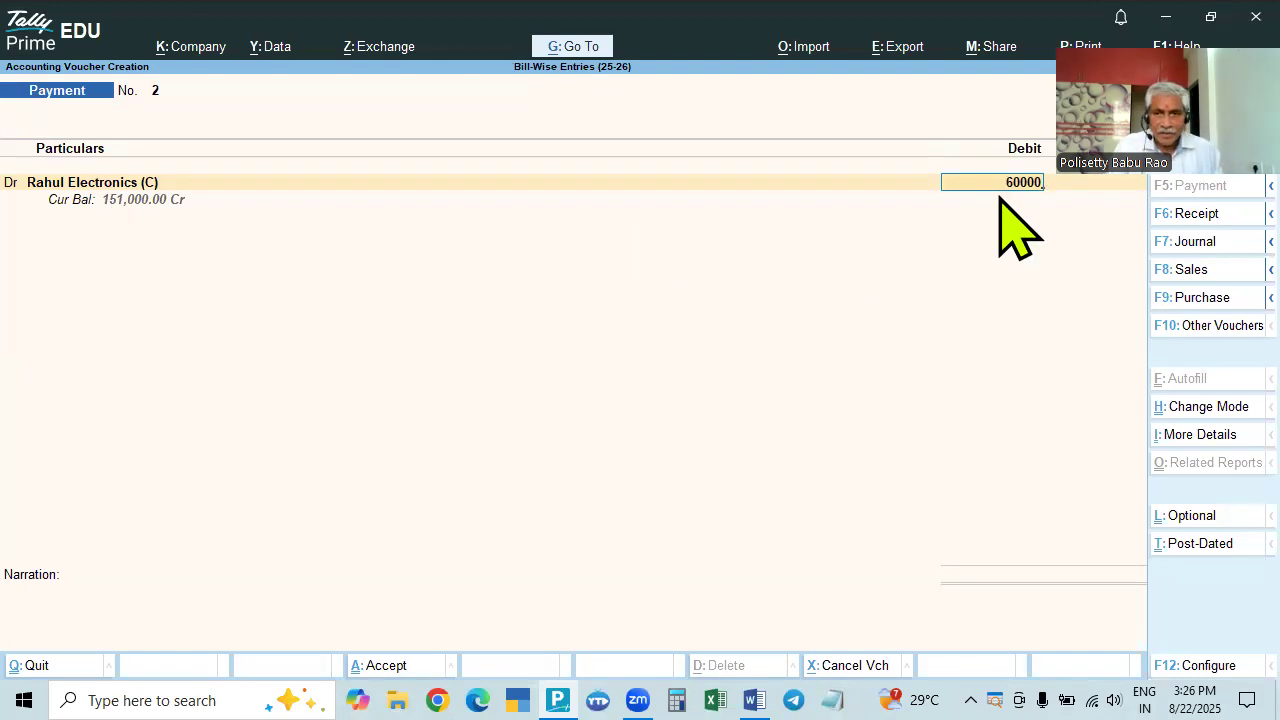
pyautogui.hotkey('alt', 'Tab')
pyautogui.scroll(-10, 986, 300)
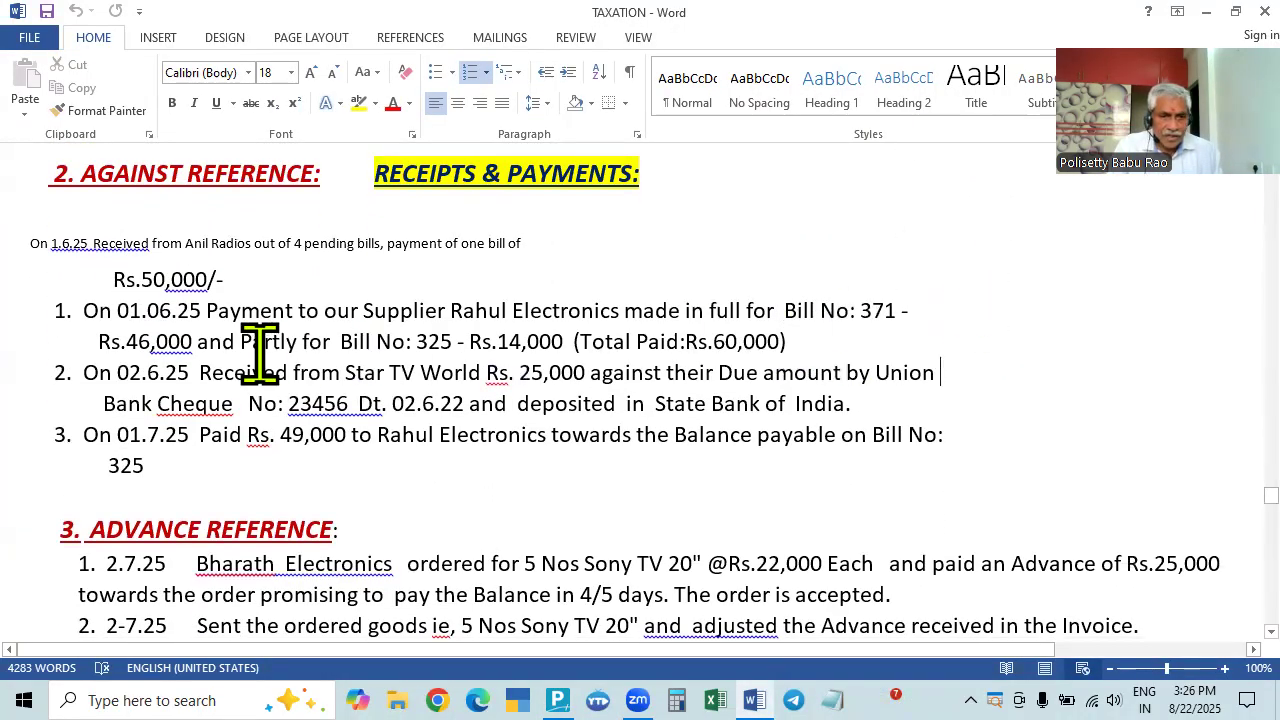
pyautogui.hotkey('alt', 'Tab')
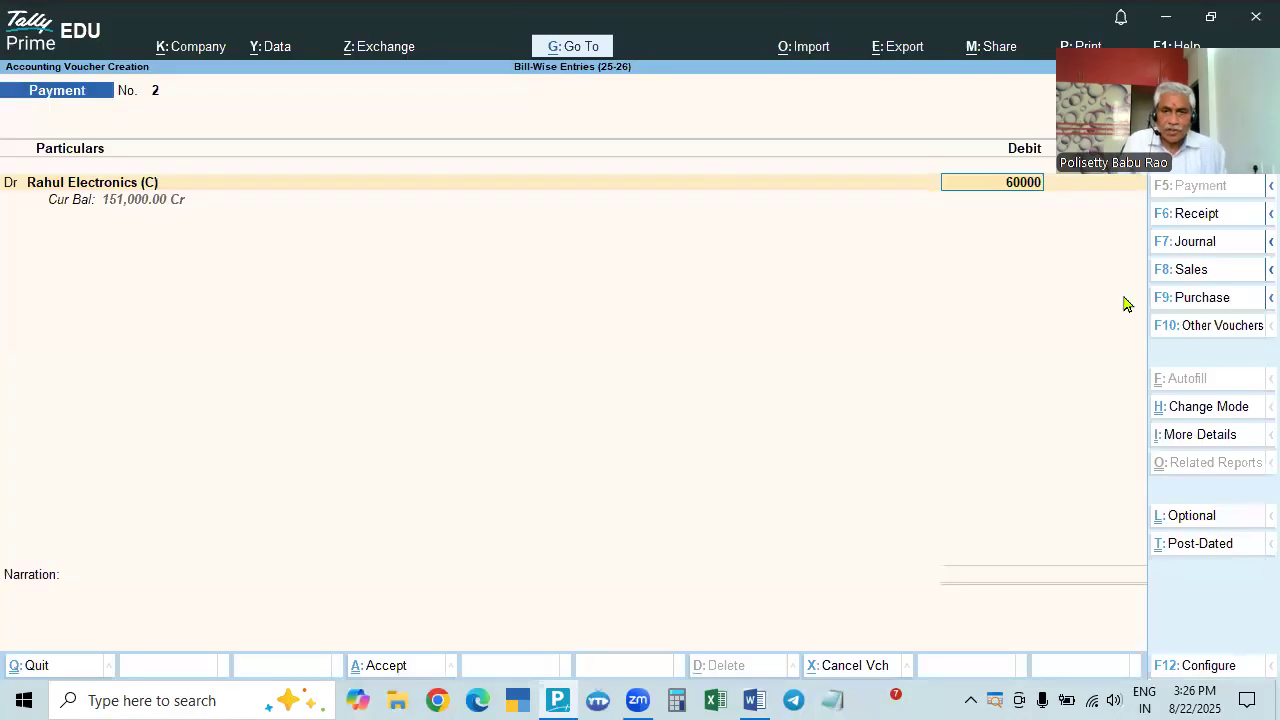
pyautogui.press('Return')
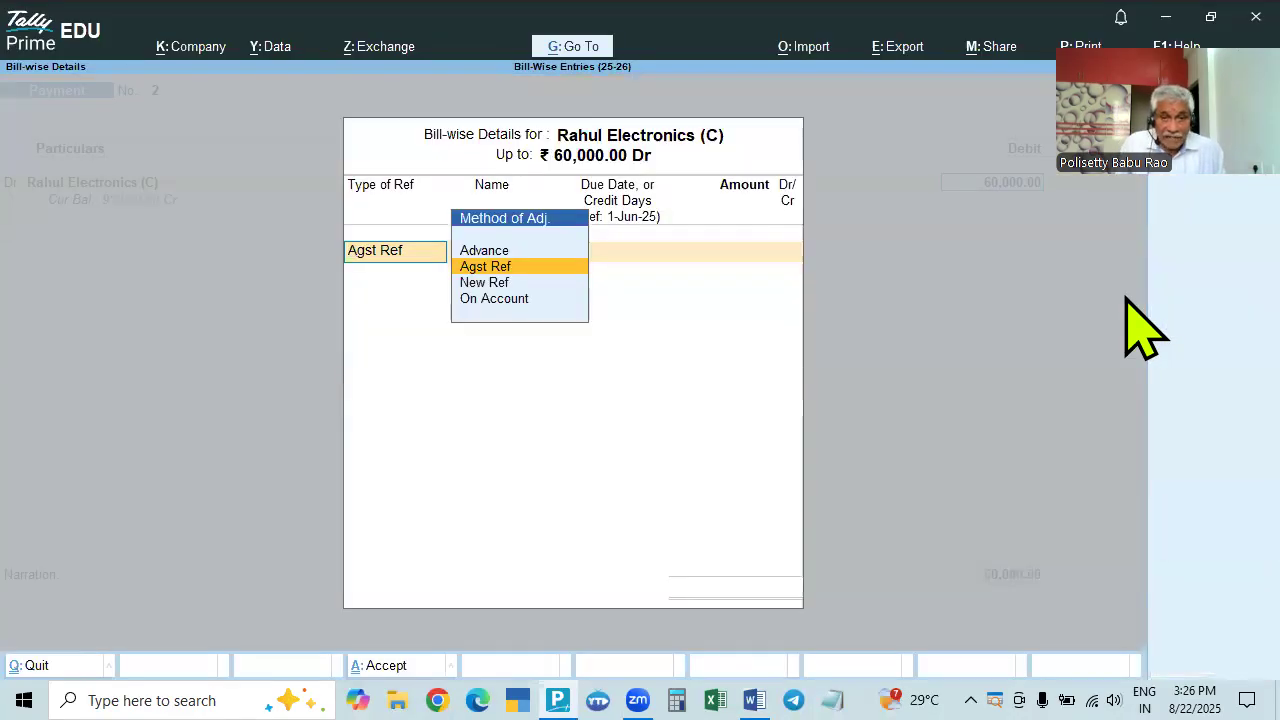
# Allocate 46,000 Dr of the Rahul Electronics payment to pending bill 371 as Agst Ref, consulting the Word document for the bill
pyautogui.press('Return')
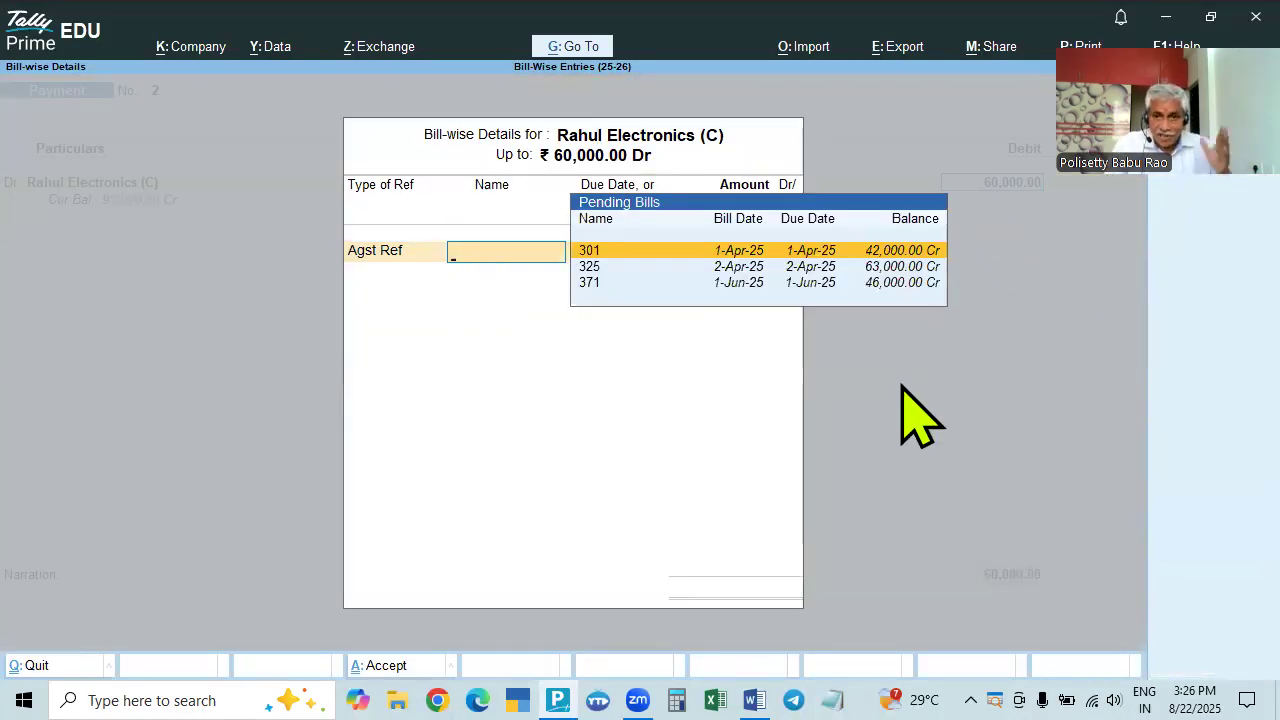
pyautogui.hotkey('alt', 'Tab')
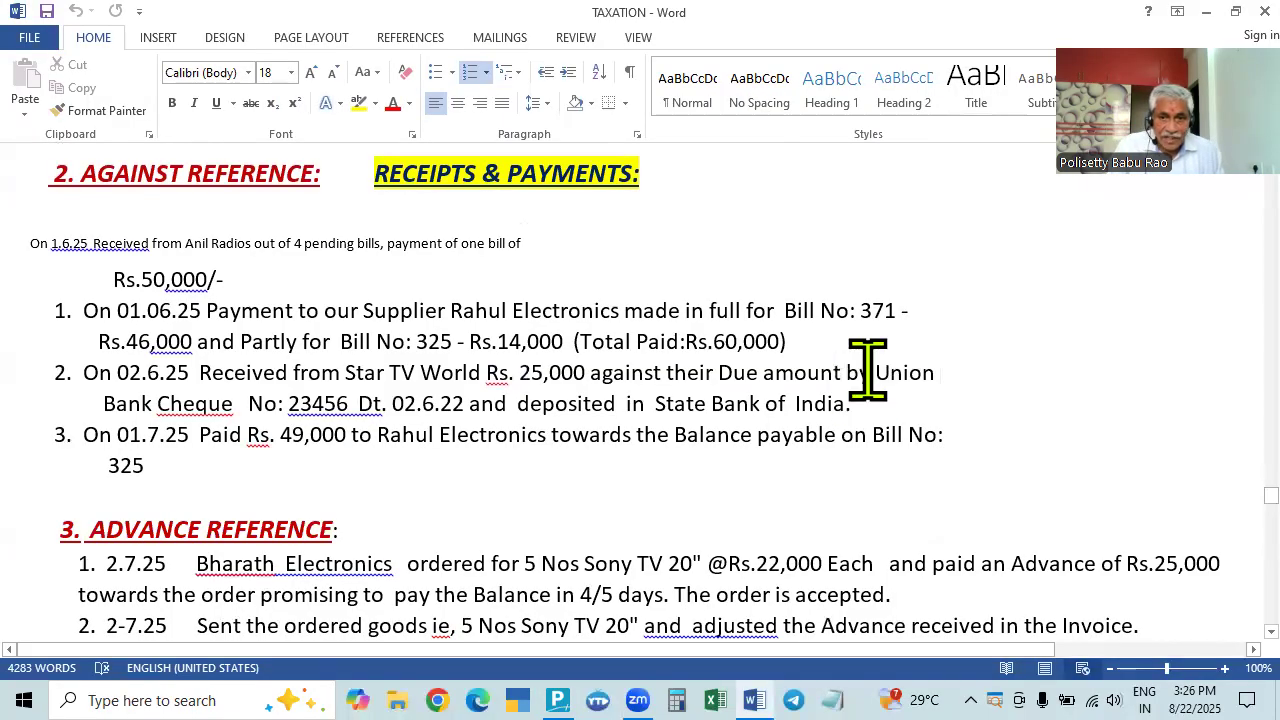
pyautogui.hotkey('alt', 'Tab')
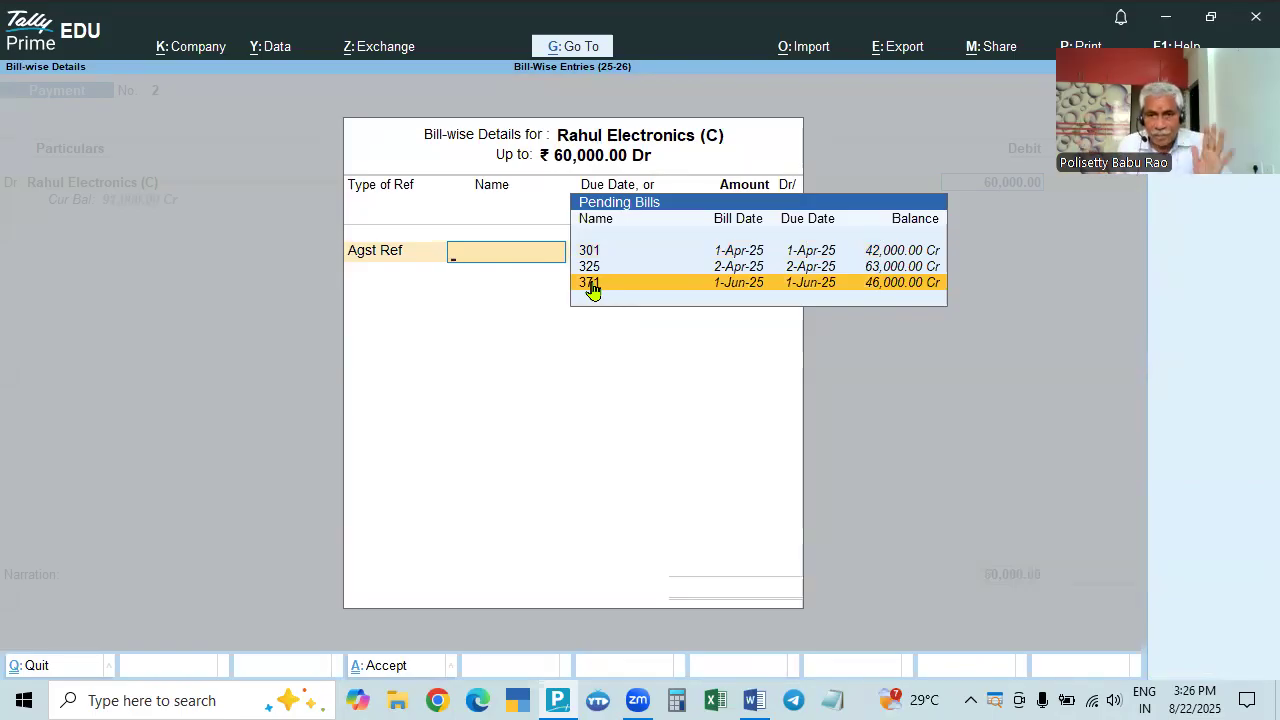
pyautogui.click(591, 288)
pyautogui.press('Return')
pyautogui.press('Return')
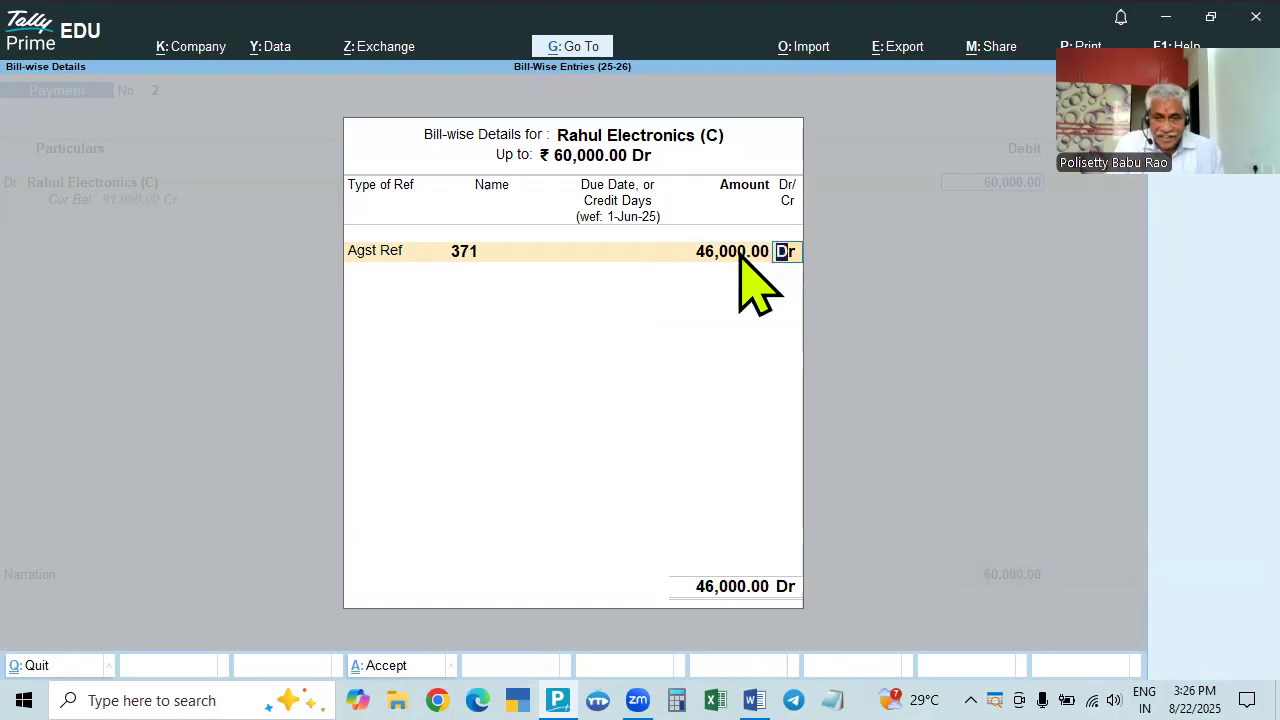
pyautogui.press('Return')
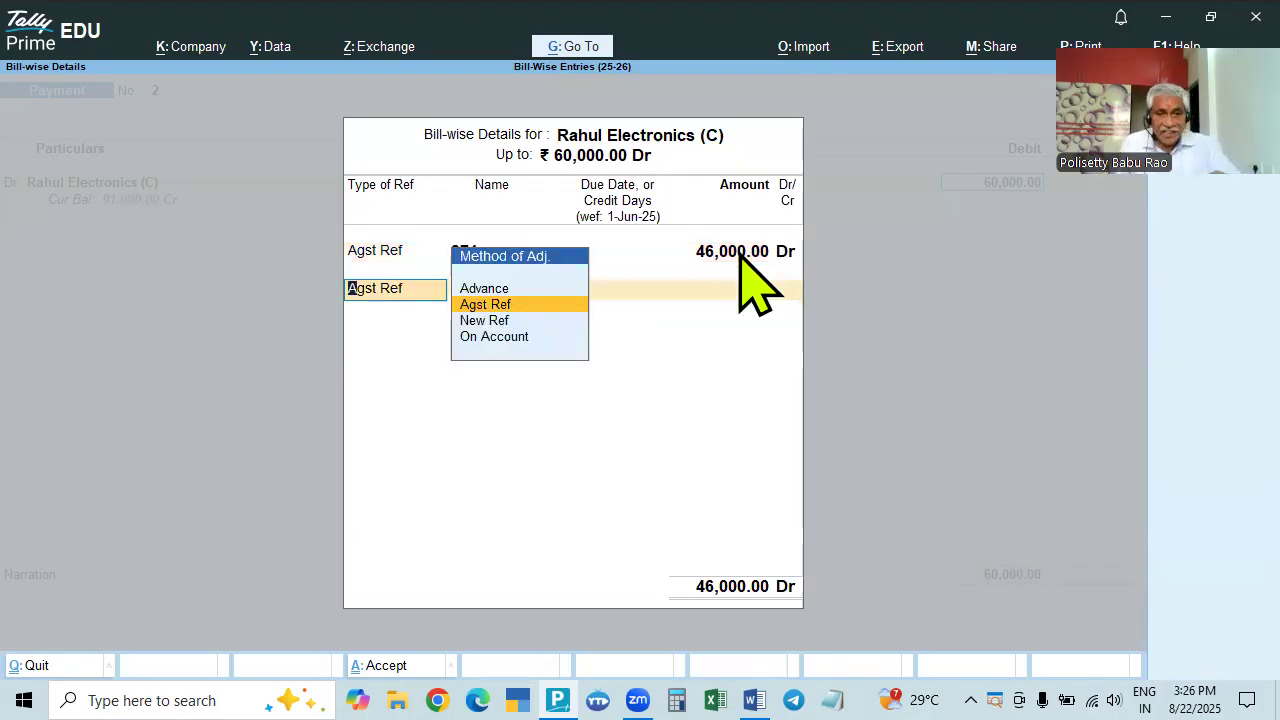